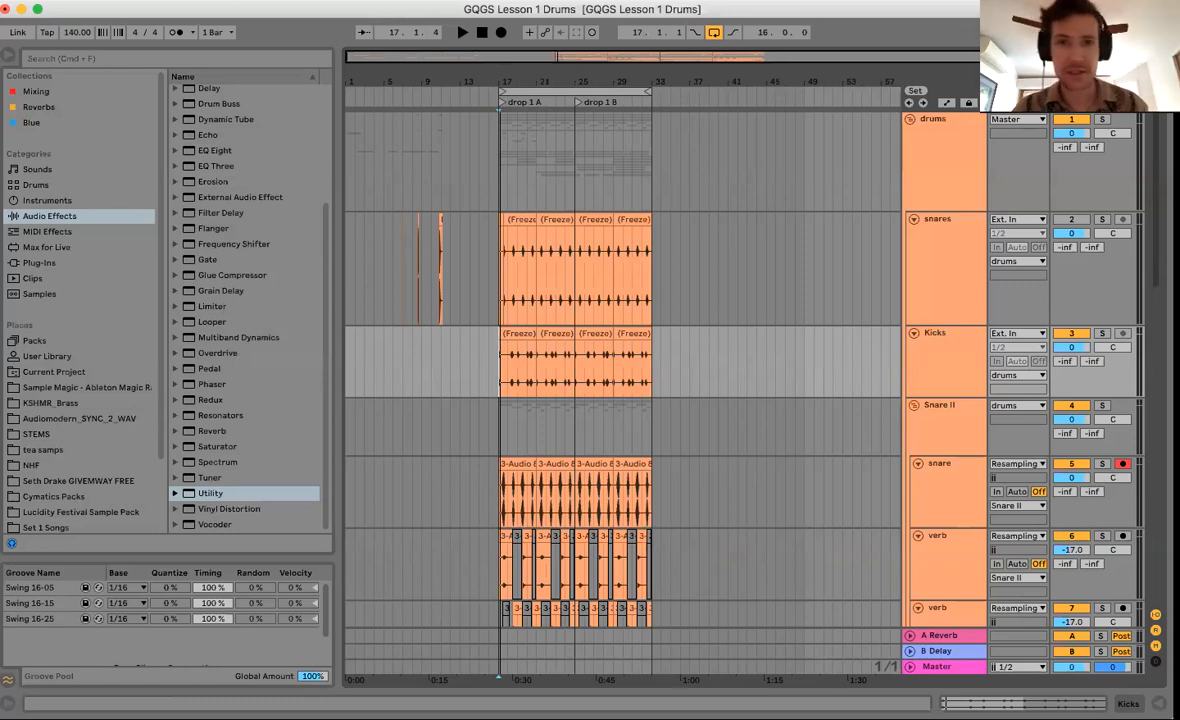
Zoom in on the drop 1 A and 1 B section and inspect bars 17–21 of the Kicks clip.
{"action": "scroll", "coordinate": [650, 208], "scroll_direction": "down", "scroll_amount": 5}
{"action": "scroll", "coordinate": [650, 208], "scroll_direction": "up", "scroll_amount": 5}
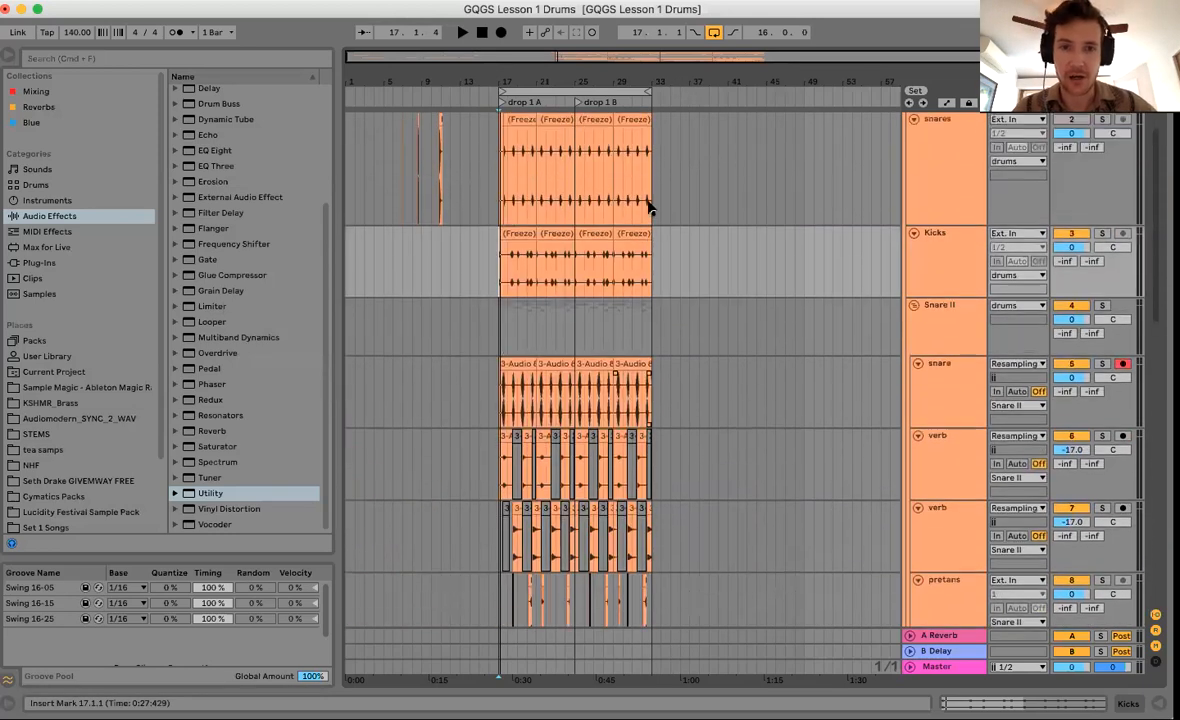
{"action": "left_click_drag", "start_coordinate": [575, 82], "coordinate": [540, 232]}
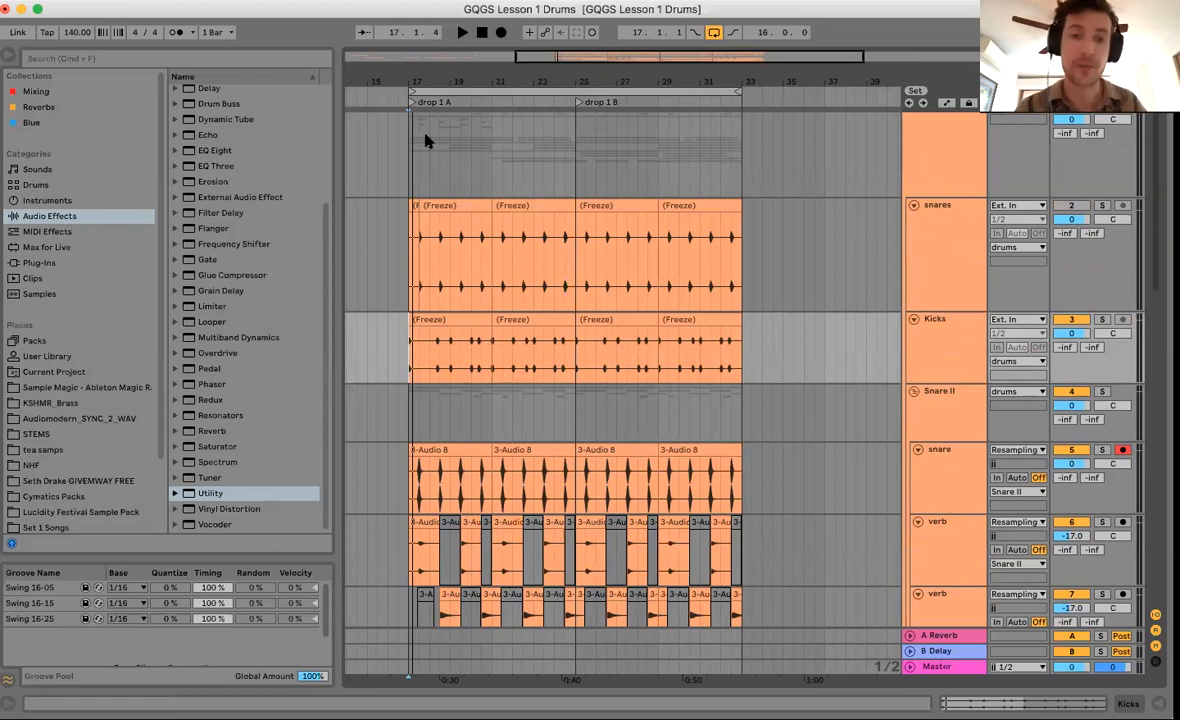
{"action": "left_click", "coordinate": [412, 360]}
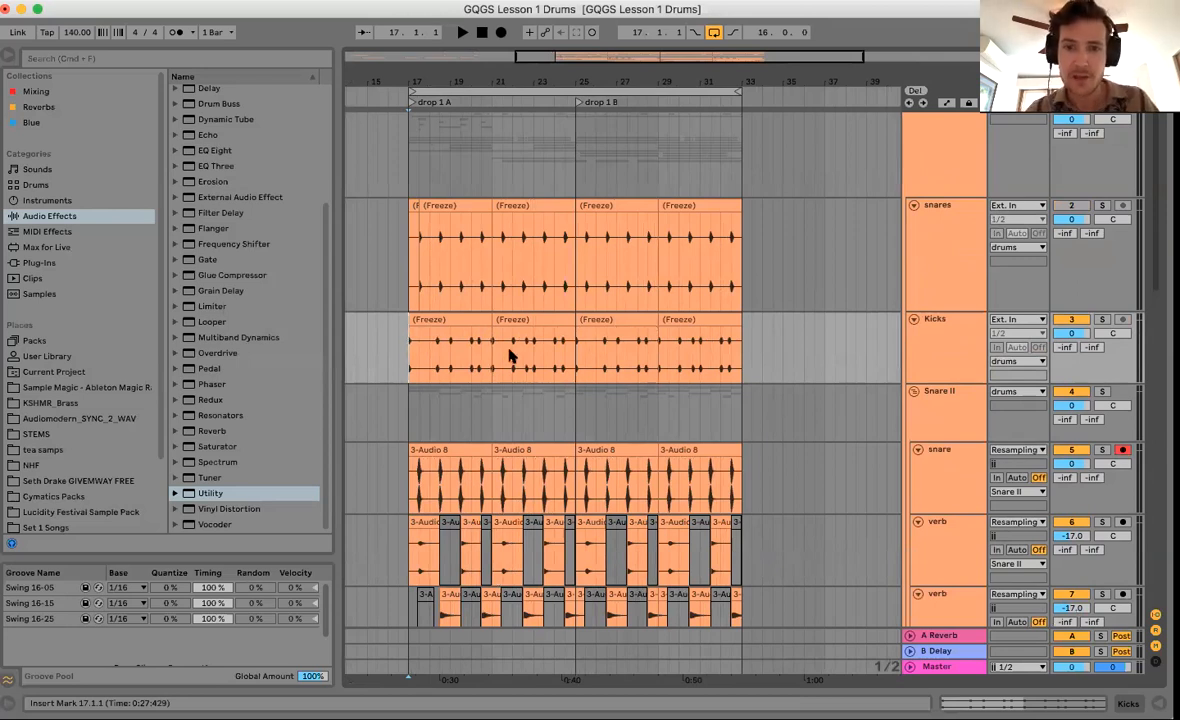
{"action": "left_click_drag", "start_coordinate": [410, 365], "coordinate": [490, 368]}
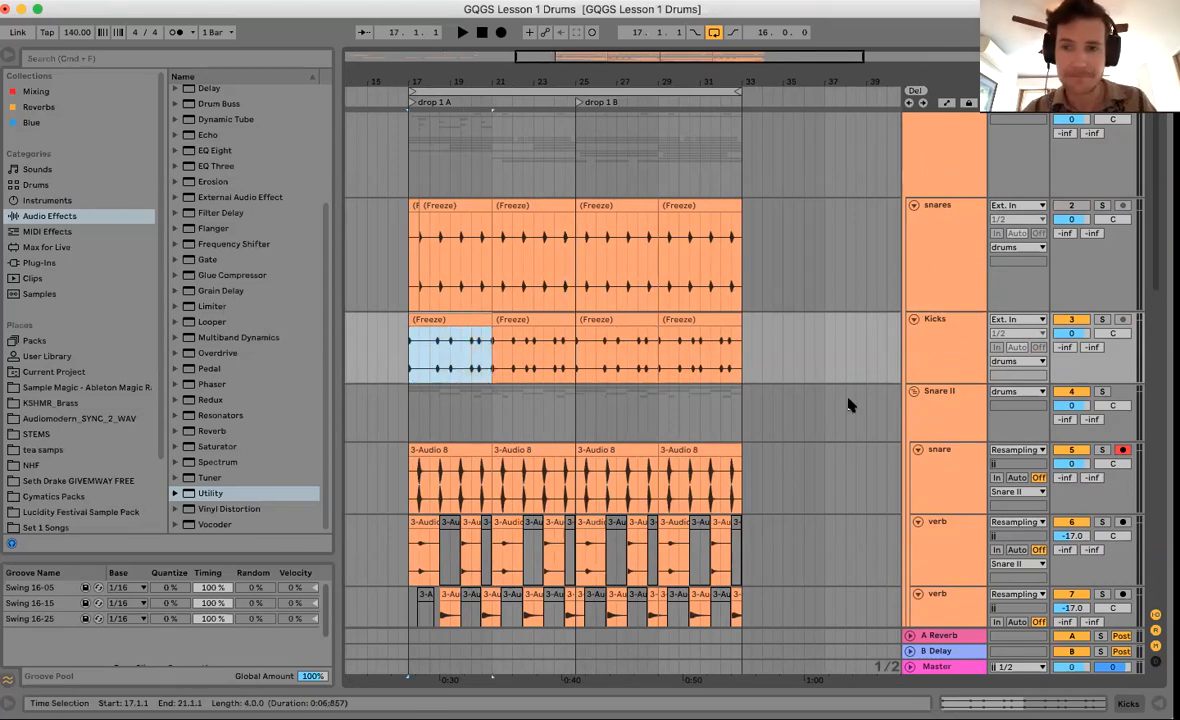
{"action": "left_click", "coordinate": [935, 350]}
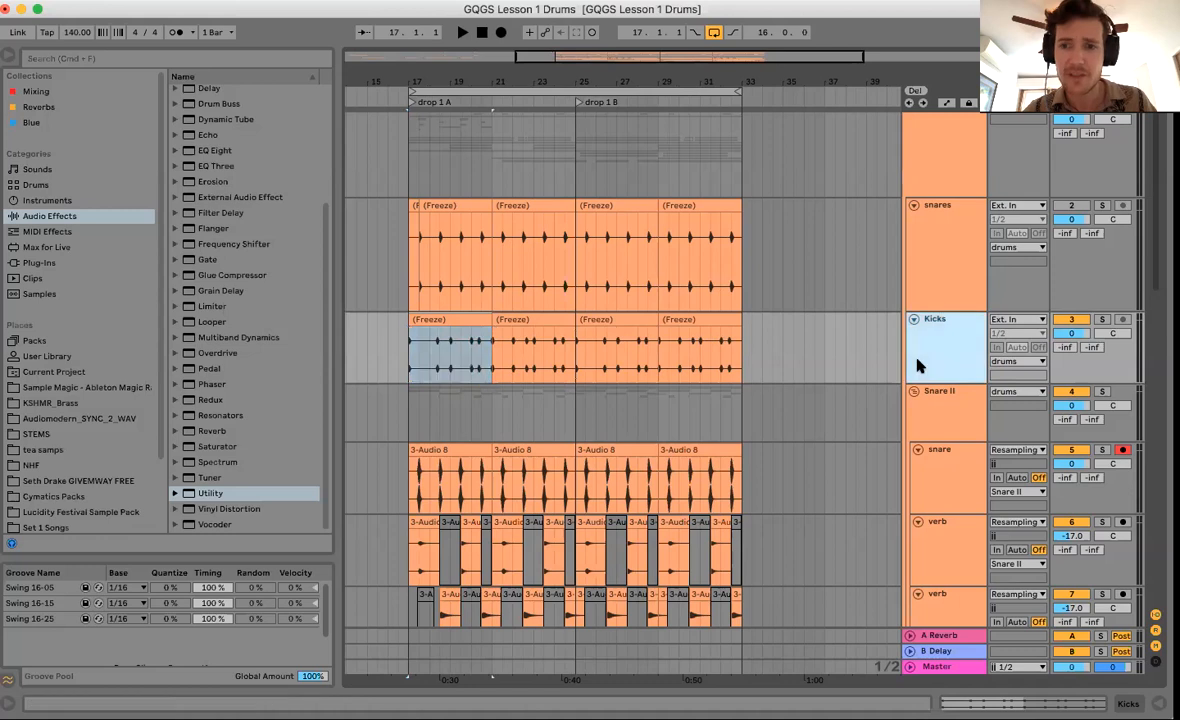
{"action": "left_click", "coordinate": [733, 470]}
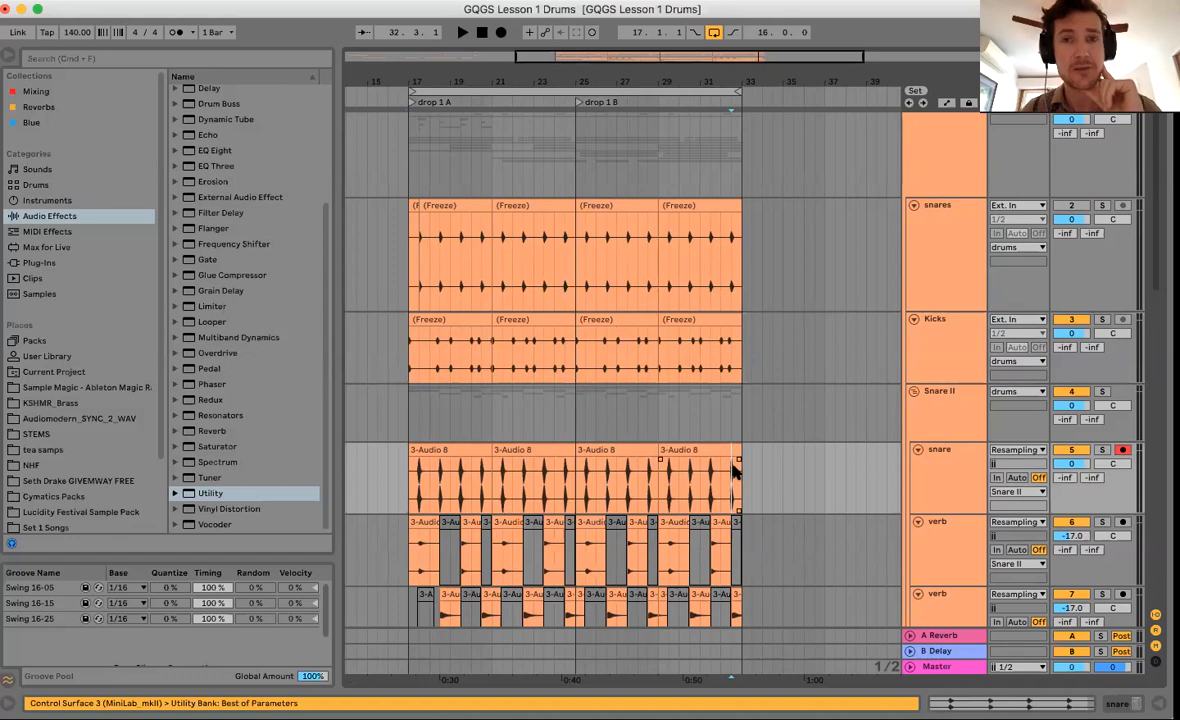
Collapse the Snare II group and zoom the arrangement to bars 17–22.
{"action": "left_click", "coordinate": [571, 292]}
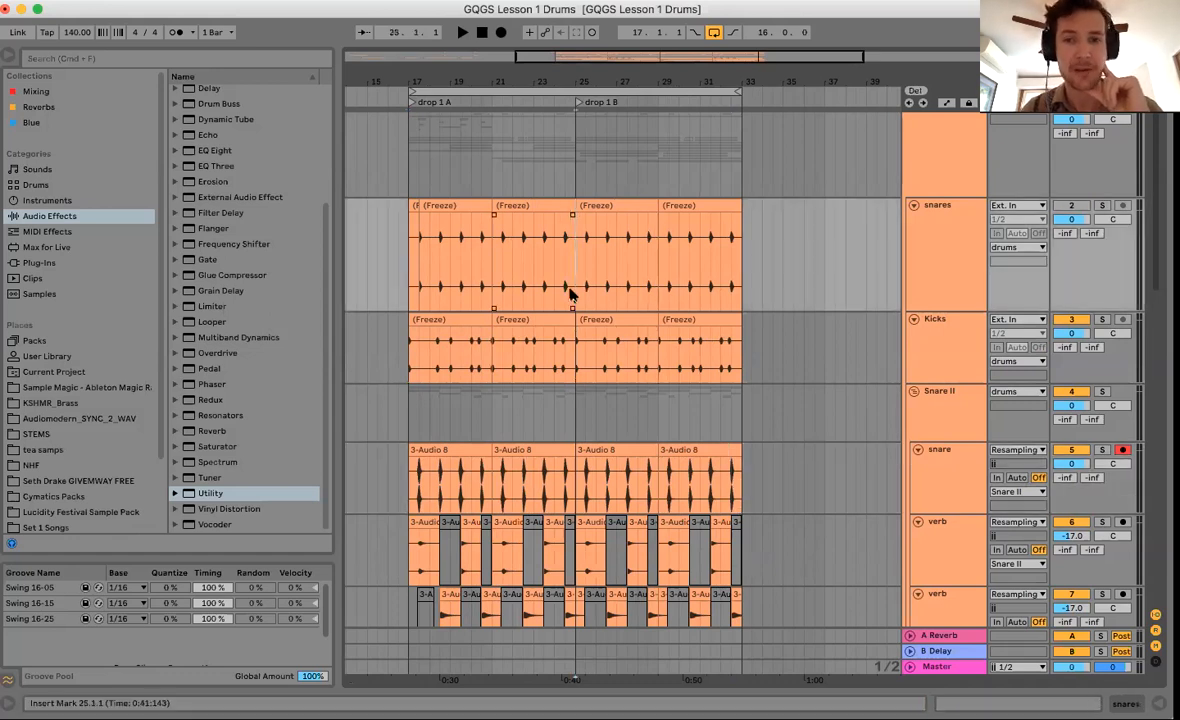
{"action": "scroll", "coordinate": [571, 292], "scroll_direction": "down", "scroll_amount": 2}
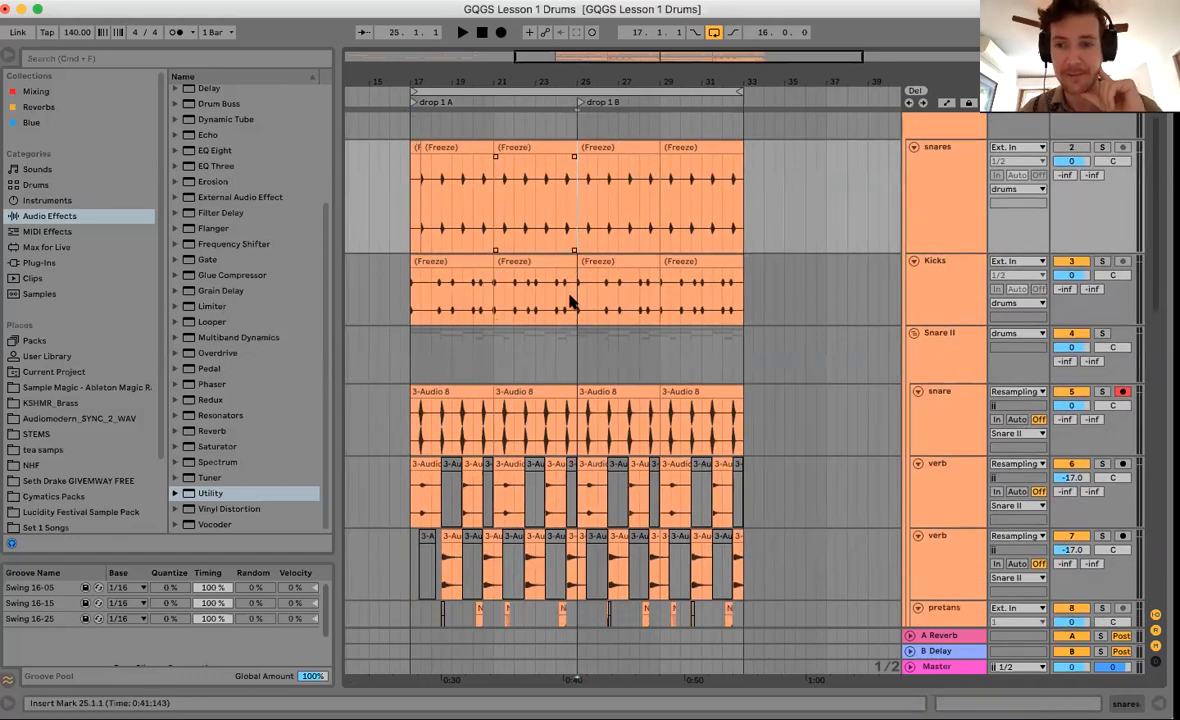
{"action": "left_click", "coordinate": [912, 335]}
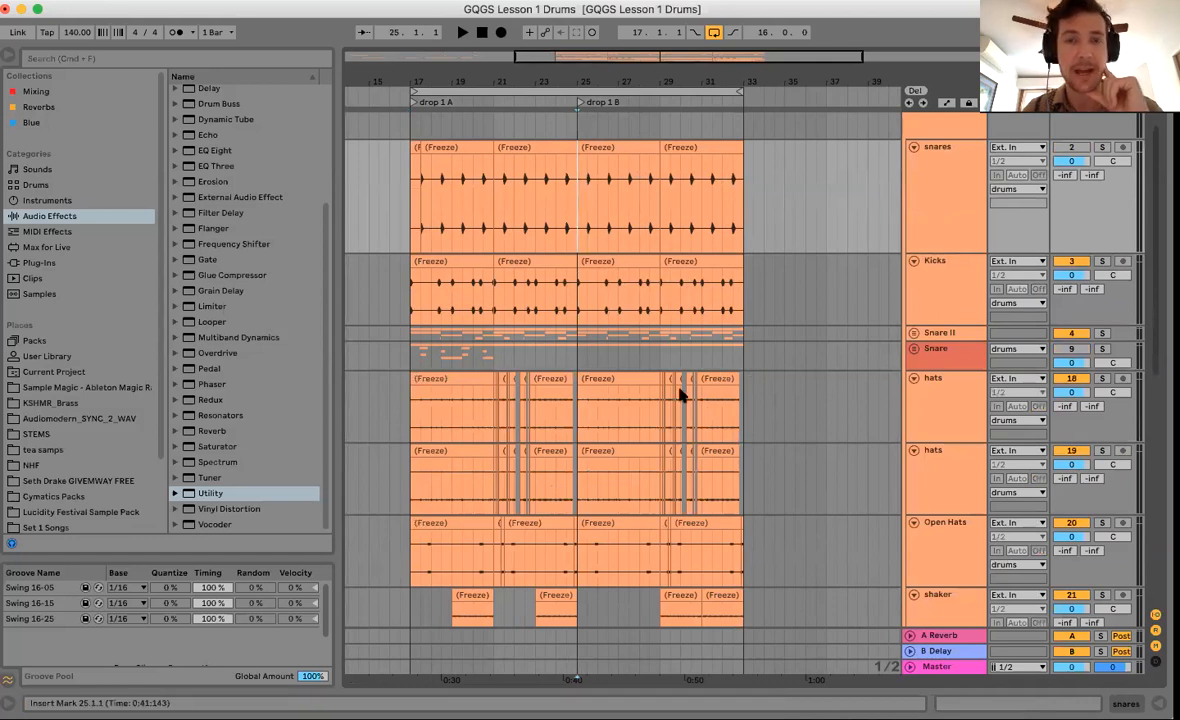
{"action": "scroll", "coordinate": [583, 120], "scroll_direction": "up", "scroll_amount": 2}
{"action": "left_click_drag", "start_coordinate": [586, 82], "coordinate": [586, 55]}
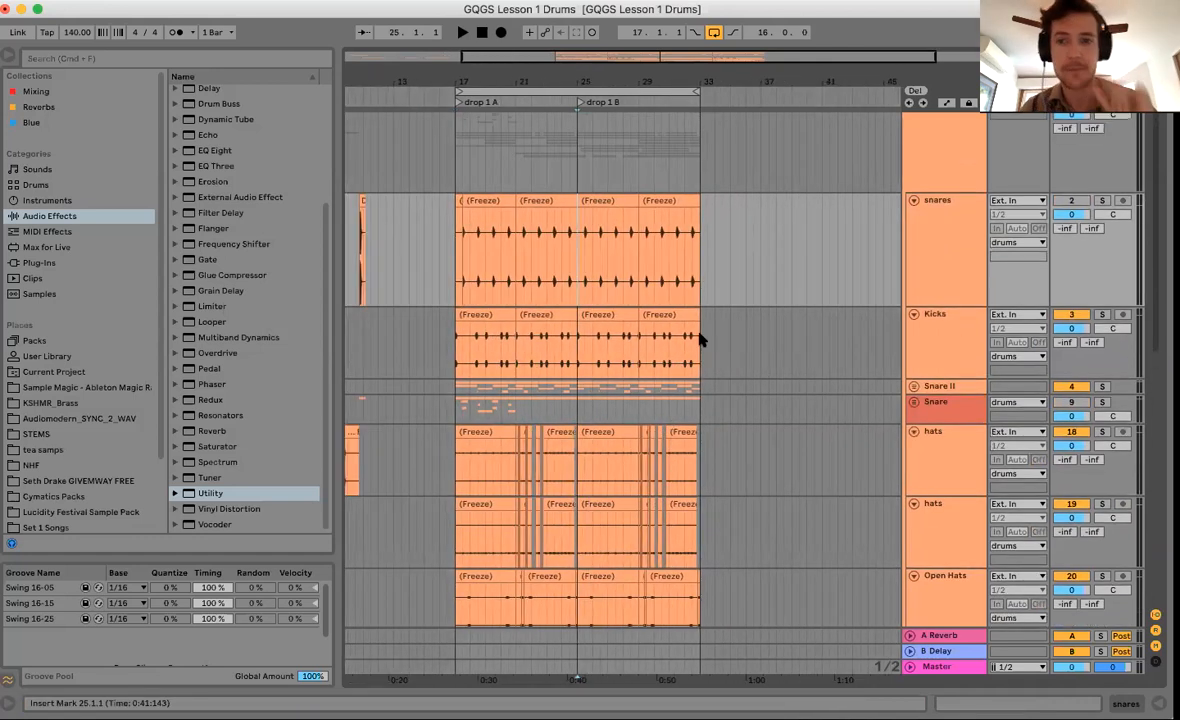
{"action": "left_click_drag", "start_coordinate": [456, 88], "coordinate": [456, 130]}
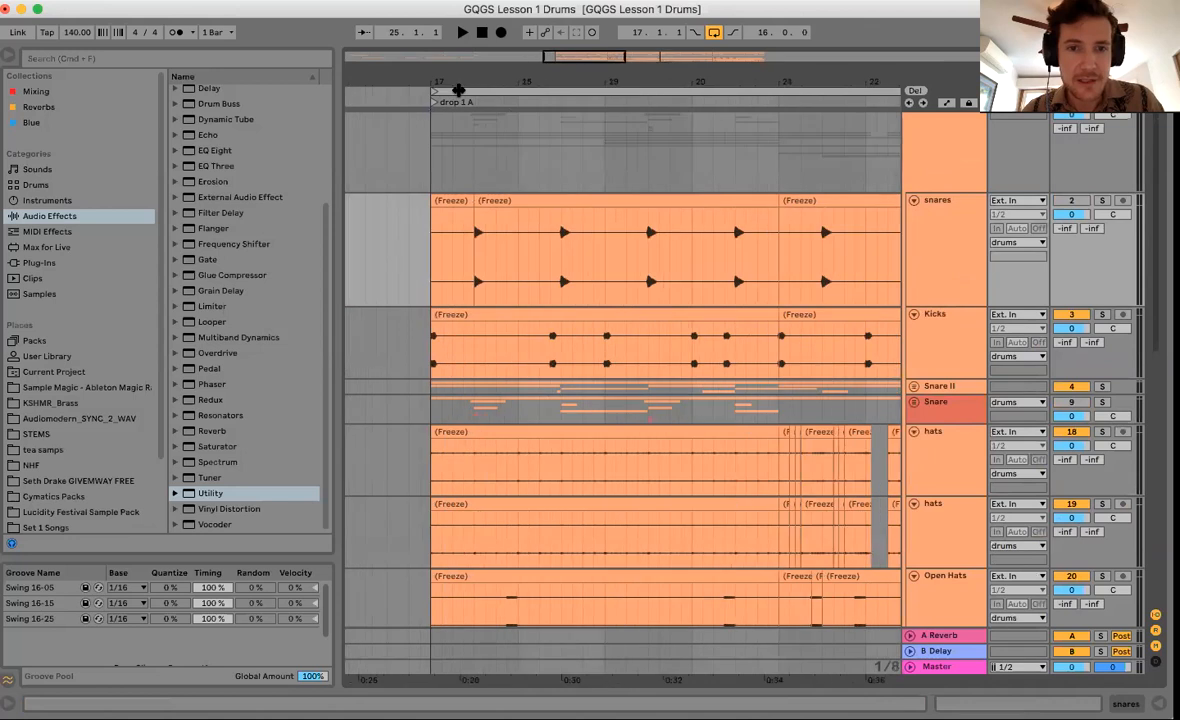
Solo the Kicks track, audition it from bar 17, and play while showing the Master device chain.
{"action": "left_click", "coordinate": [433, 366]}
{"action": "left_click", "coordinate": [1102, 314]}
{"action": "left_click", "coordinate": [552, 366]}
{"action": "key", "text": "space"}
{"action": "key", "text": "space"}
{"action": "left_click", "coordinate": [597, 363]}
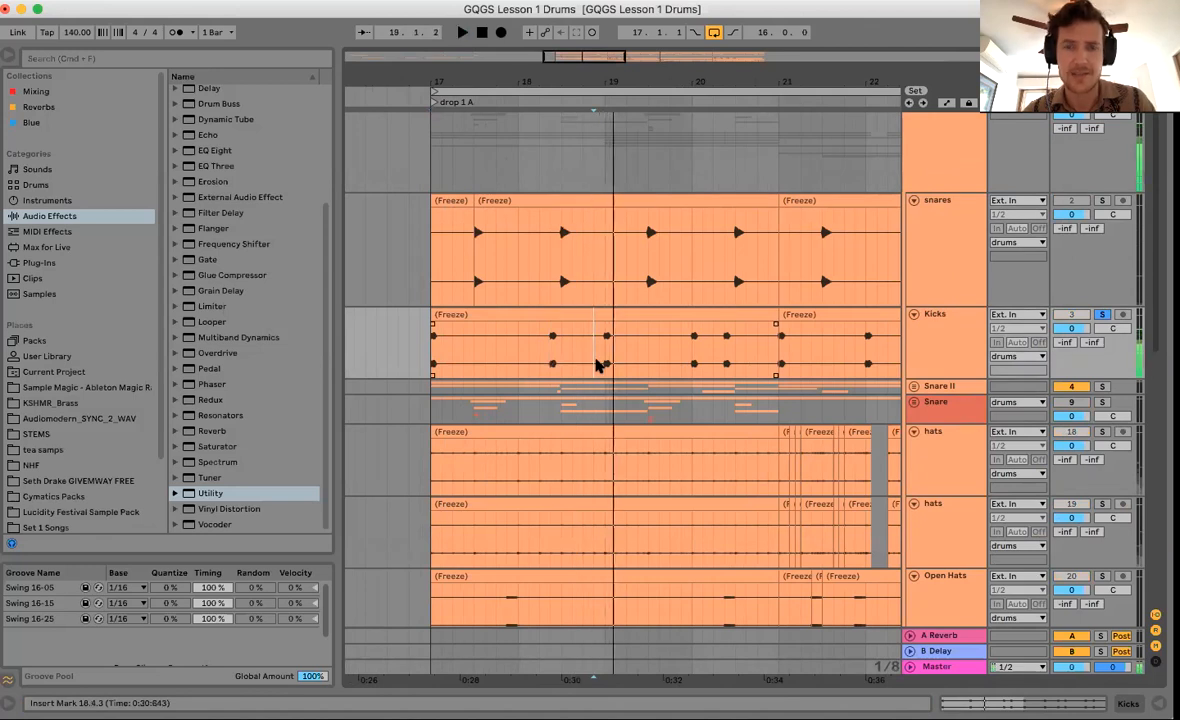
{"action": "left_click", "coordinate": [940, 665]}
{"action": "key", "text": "space"}
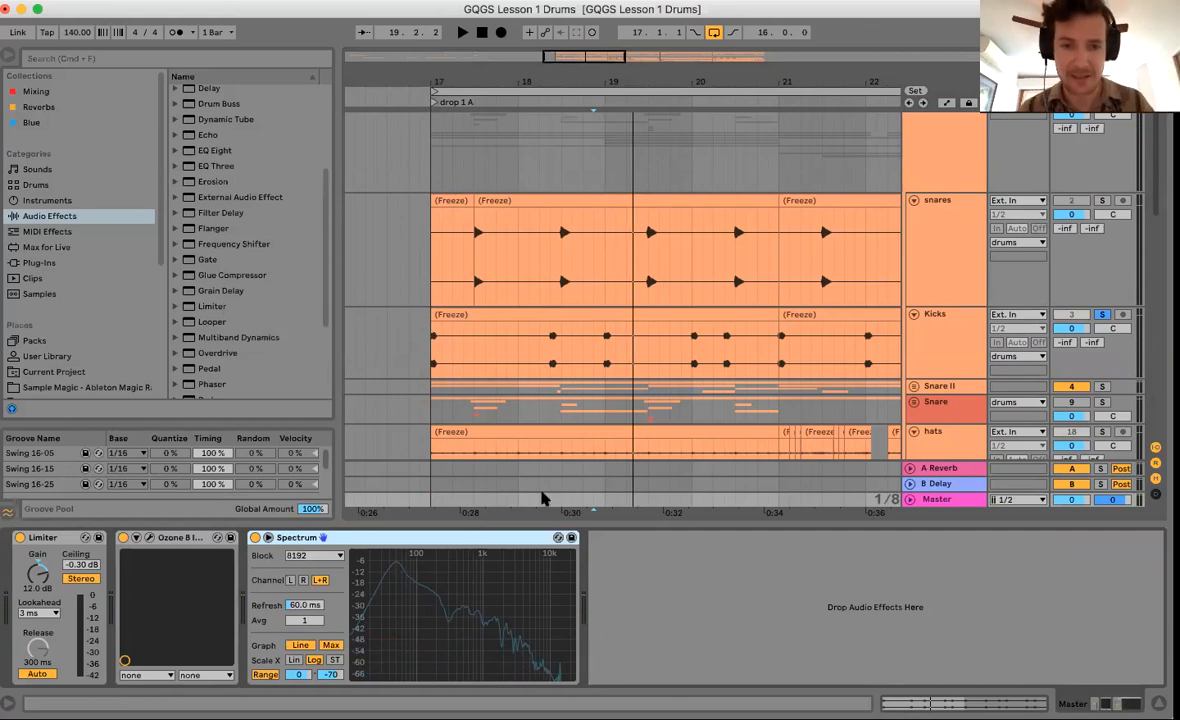
Hide the device panel and insert a new empty MIDI track below Kicks.
{"action": "key", "text": "super+alt+l"}
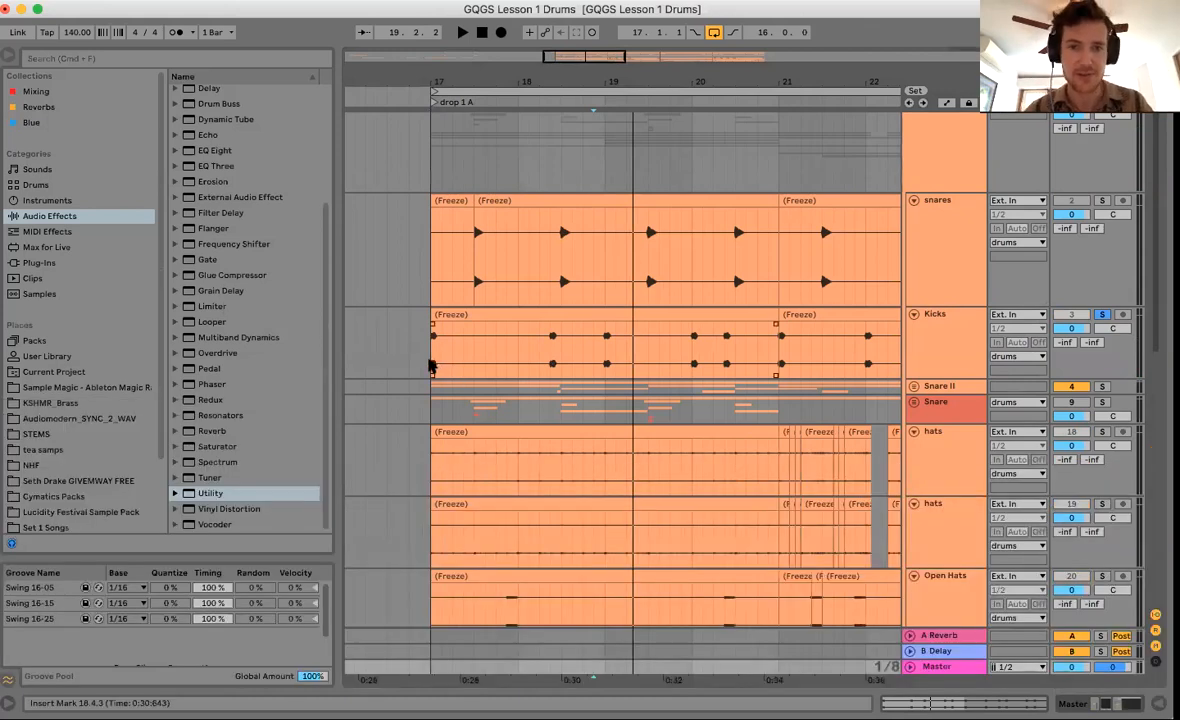
{"action": "left_click", "coordinate": [783, 338]}
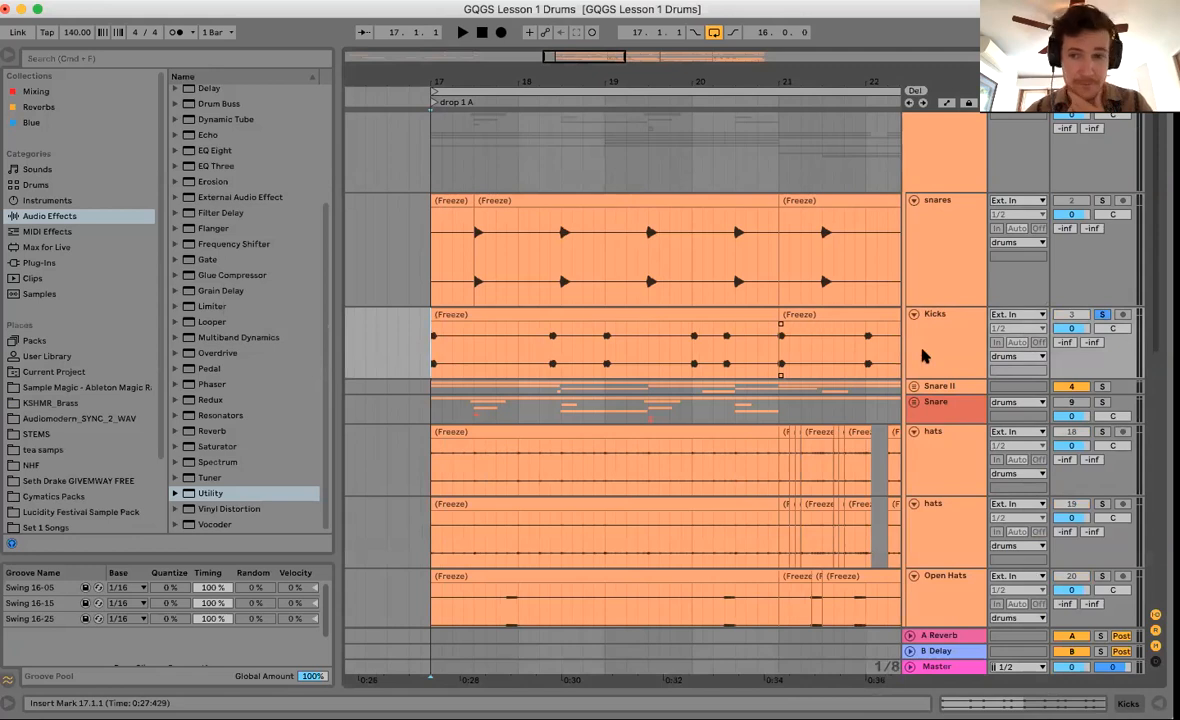
{"action": "left_click", "coordinate": [675, 285]}
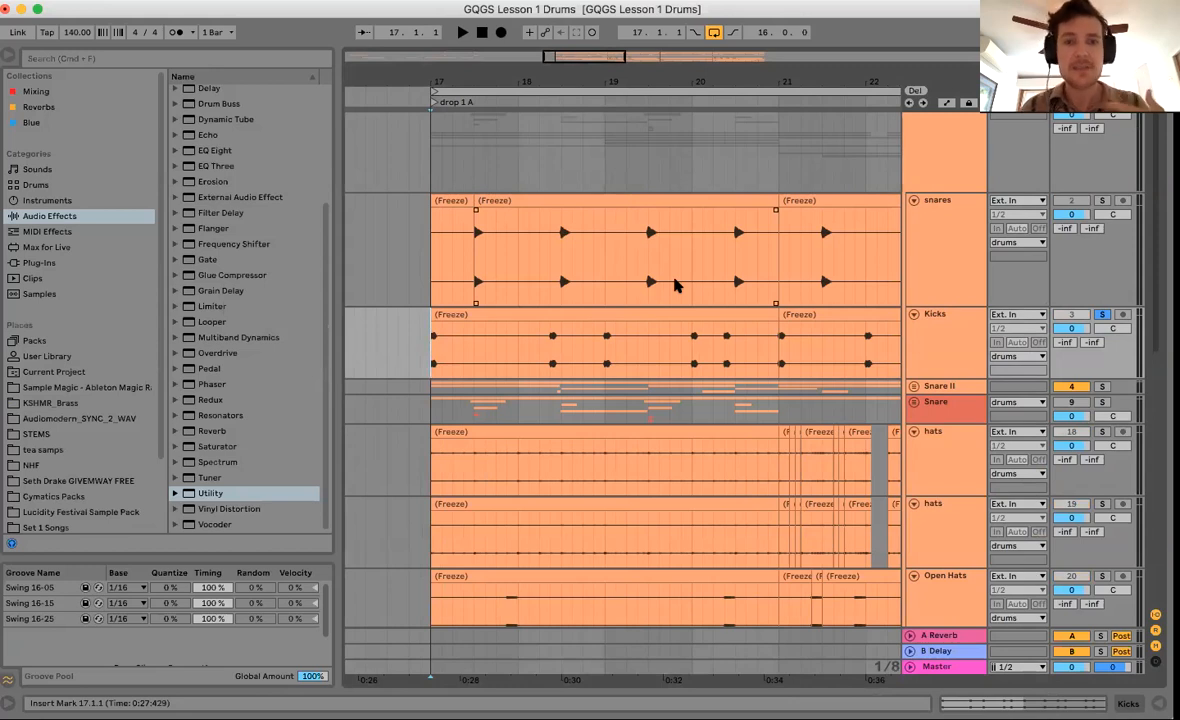
{"action": "left_click", "coordinate": [775, 343]}
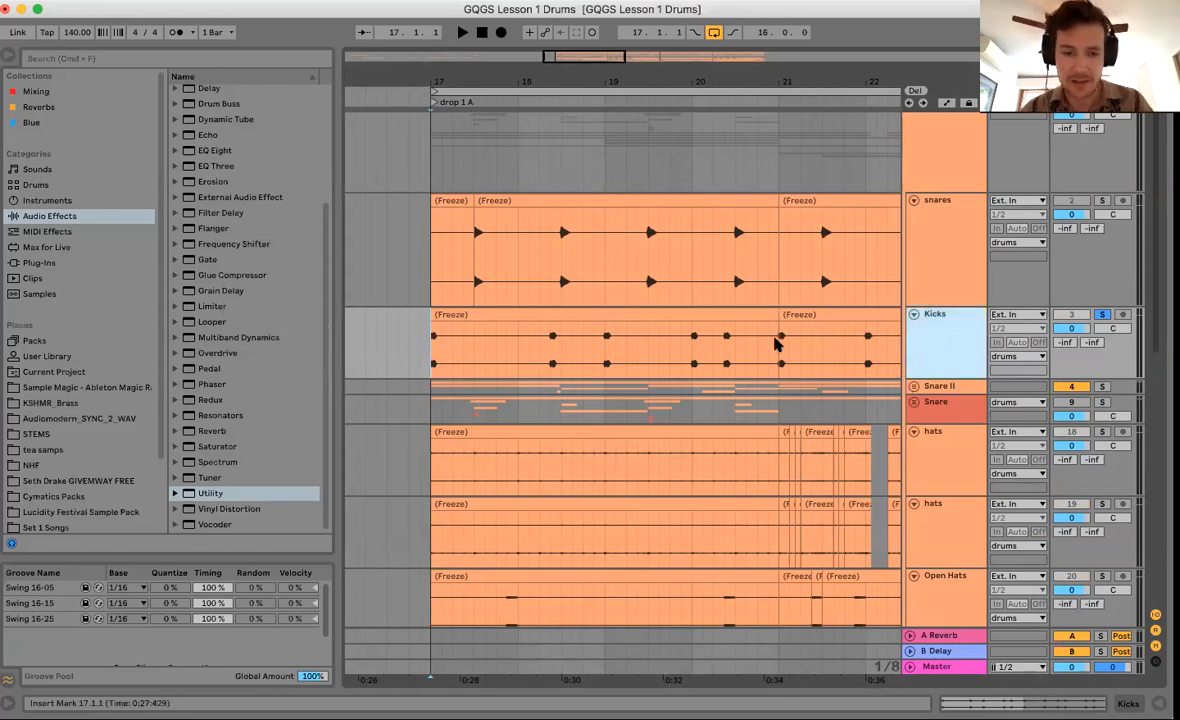
{"action": "key", "text": "super+shift+t"}
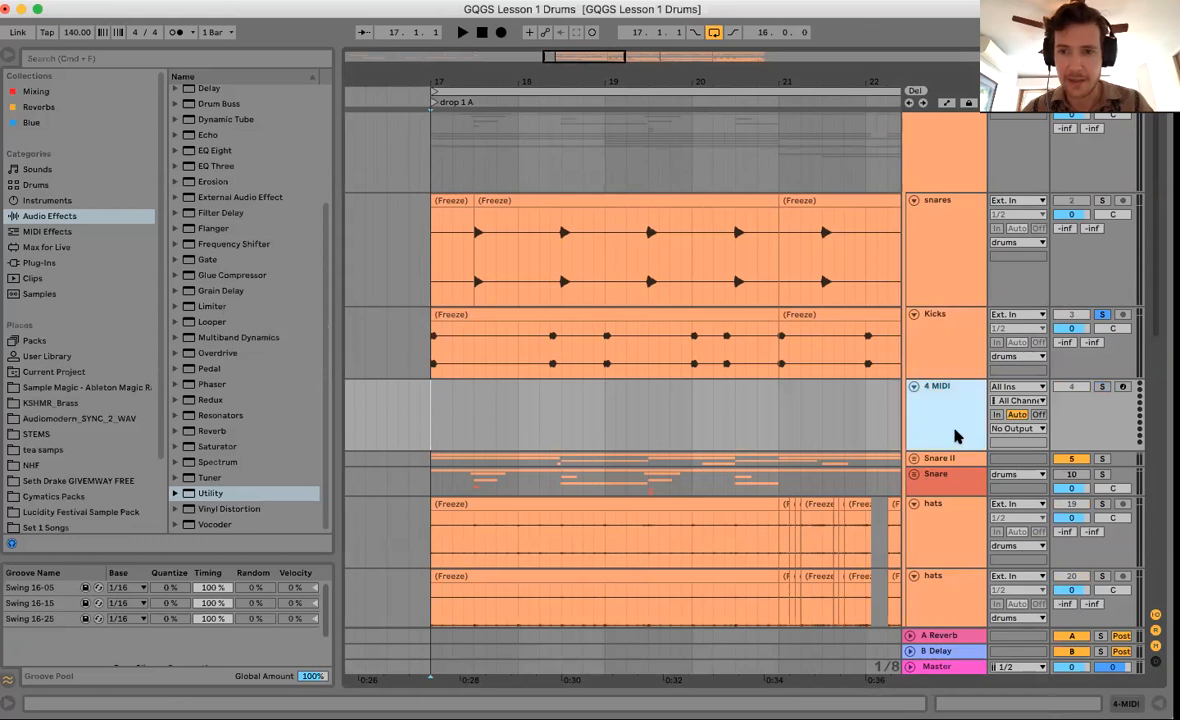
Zoom in closely around bar 17 and select the start of the Kicks clip.
{"action": "left_click_drag", "start_coordinate": [640, 67], "coordinate": [640, 42]}
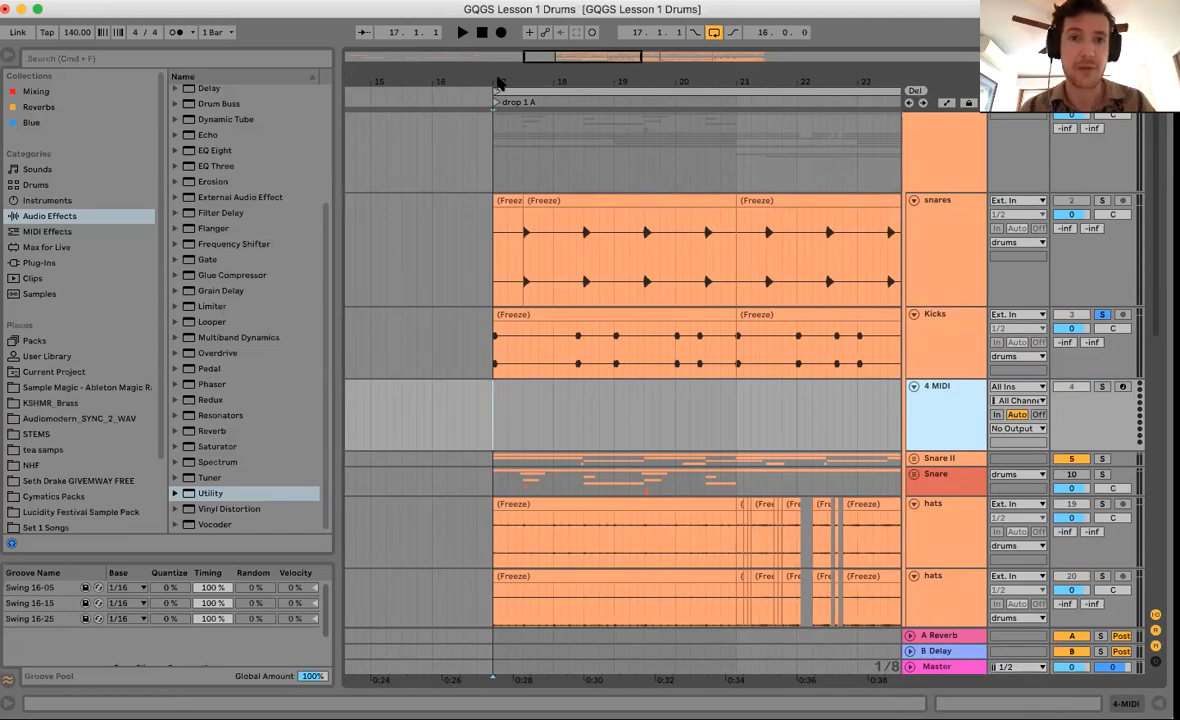
{"action": "left_click_drag", "start_coordinate": [500, 79], "coordinate": [500, 130]}
{"action": "left_click_drag", "start_coordinate": [464, 345], "coordinate": [518, 366]}
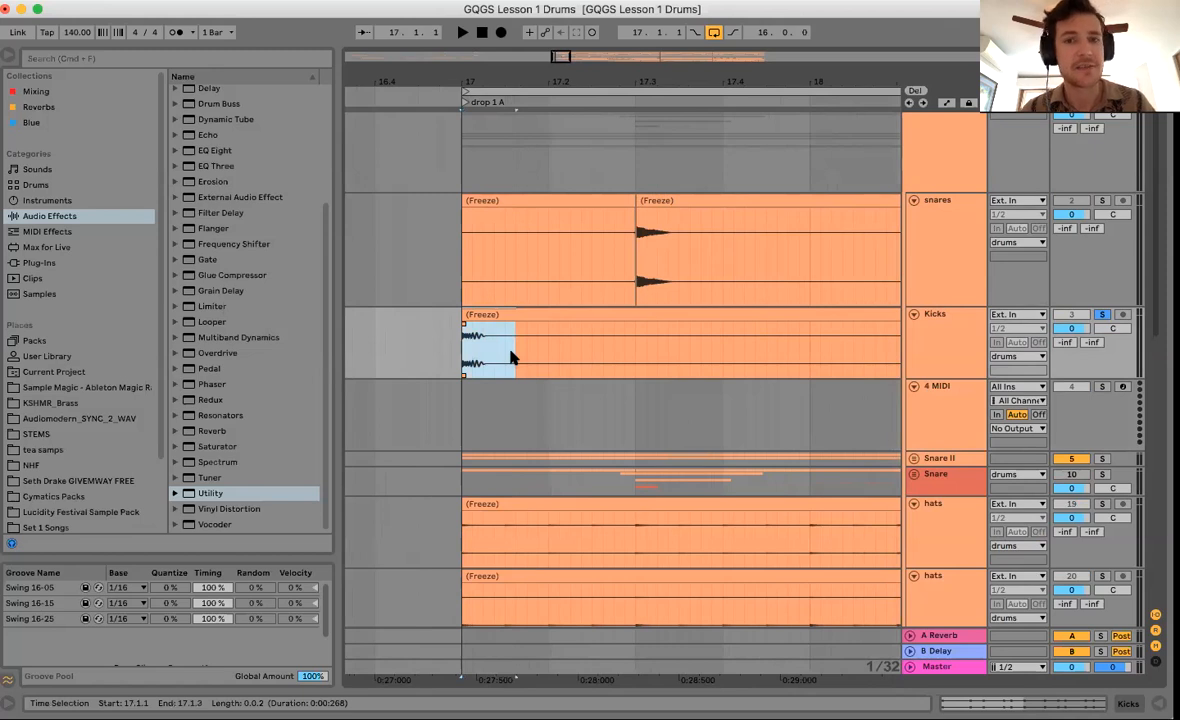
Split off the first kick hit at bar 17, give it a fade-out, and audition it.
{"action": "mouse_move", "coordinate": [482, 356]}
{"action": "left_mouse_down"}
{"action": "mouse_move", "coordinate": [442, 351]}
{"action": "mouse_move", "coordinate": [464, 360]}
{"action": "left_mouse_up"}
{"action": "key", "text": "super+e"}
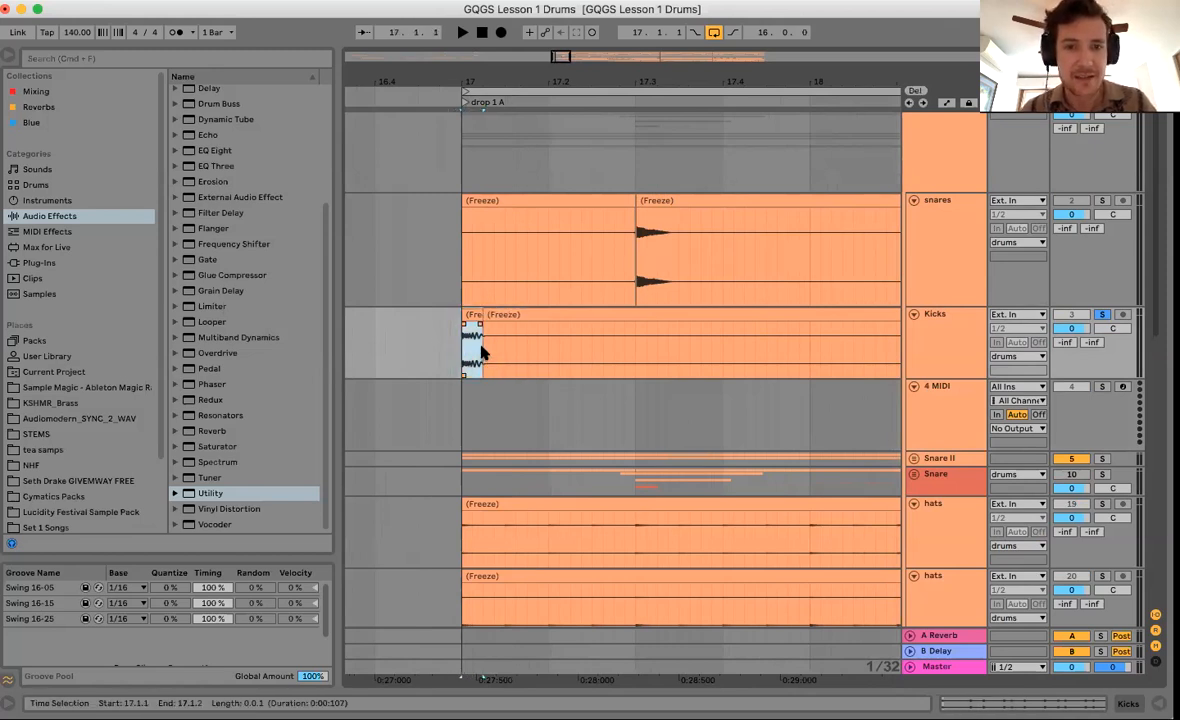
{"action": "mouse_move", "coordinate": [480, 323]}
{"action": "left_mouse_down"}
{"action": "mouse_move", "coordinate": [466, 326]}
{"action": "mouse_move", "coordinate": [495, 314]}
{"action": "left_mouse_up"}
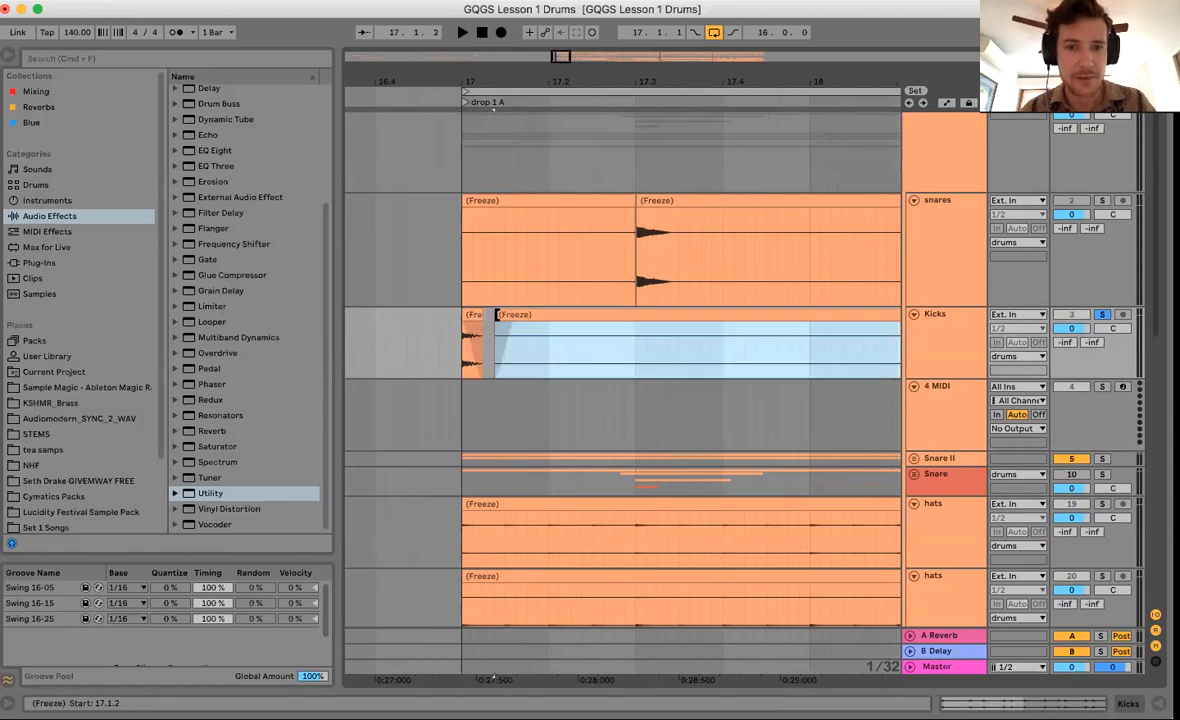
{"action": "left_click", "coordinate": [465, 346]}
{"action": "key", "text": "space"}
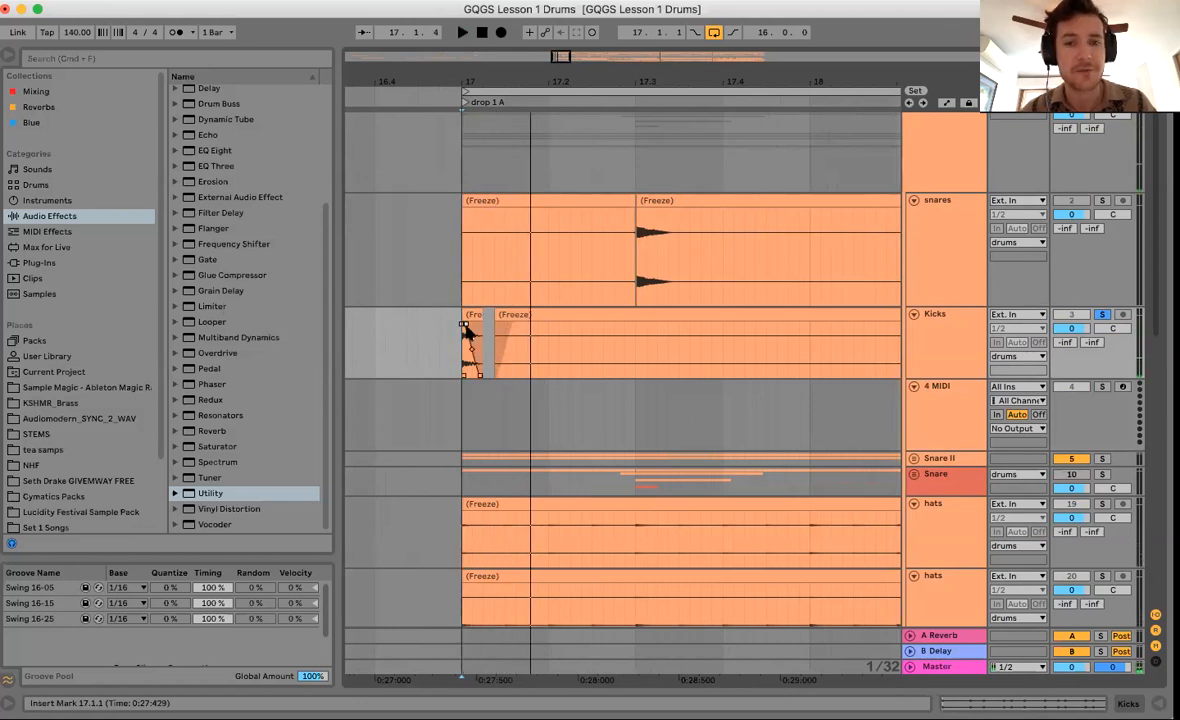
{"action": "mouse_move", "coordinate": [483, 314]}
{"action": "left_mouse_down"}
{"action": "mouse_move", "coordinate": [538, 315]}
{"action": "mouse_move", "coordinate": [479, 317]}
{"action": "left_mouse_up"}
Lengthen the short kick clip to 17.2.1, consolidate it with Cmd+J, and open its details.
{"action": "left_click_drag", "start_coordinate": [482, 360], "coordinate": [579, 341]}
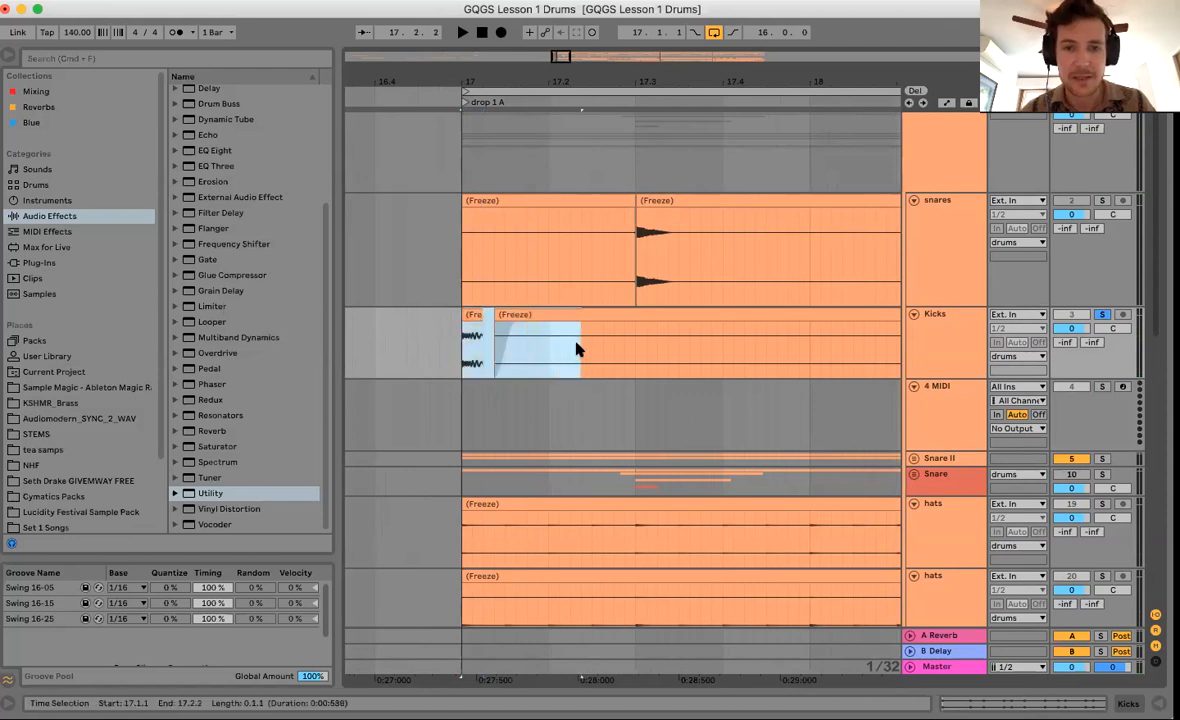
{"action": "left_click_drag", "start_coordinate": [496, 315], "coordinate": [554, 316]}
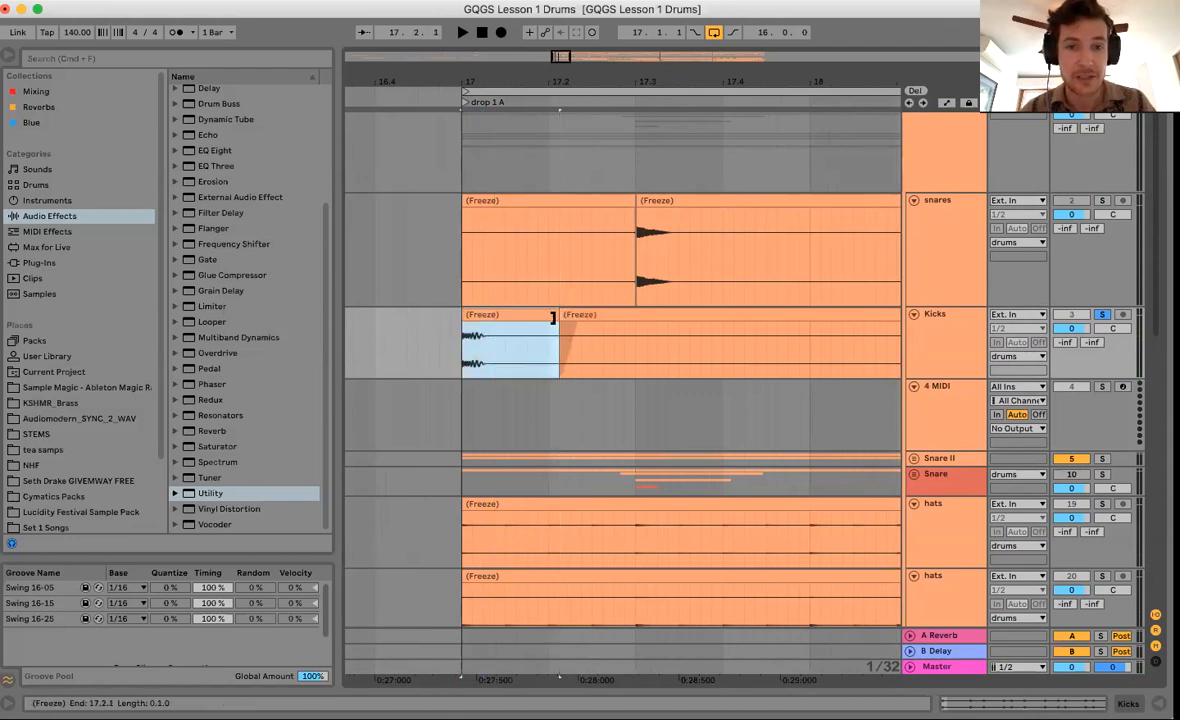
{"action": "left_click_drag", "start_coordinate": [463, 361], "coordinate": [547, 360]}
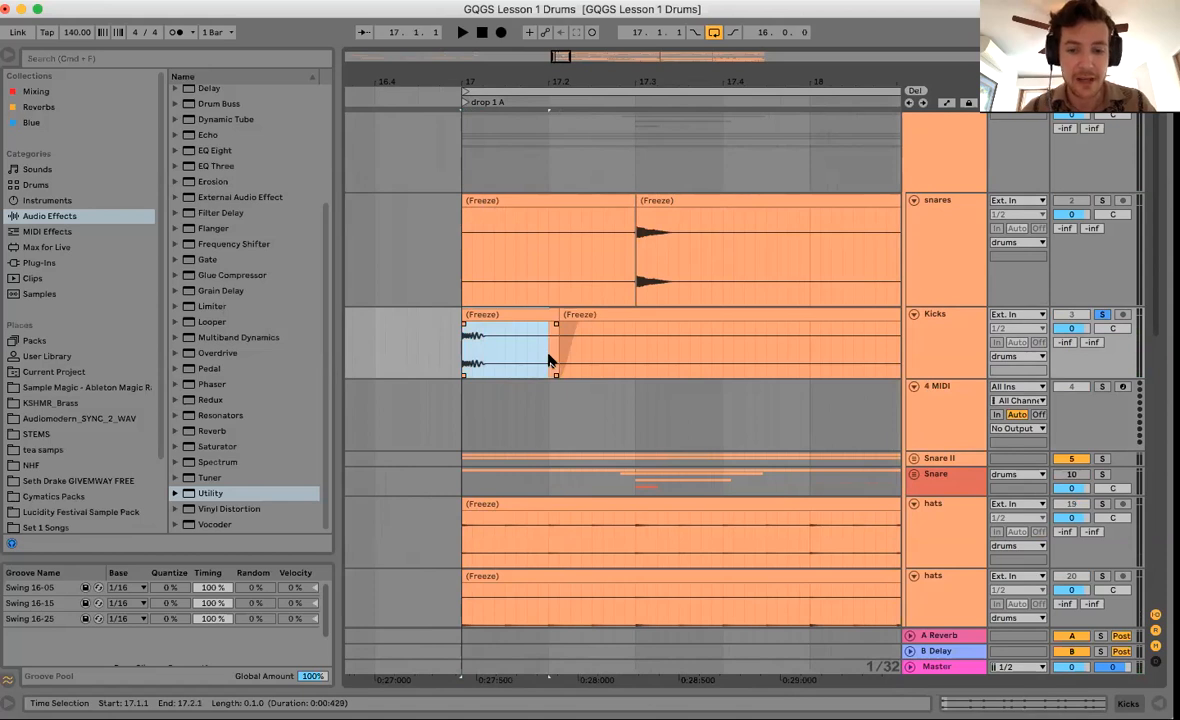
{"action": "key", "text": "super+j"}
{"action": "double_click", "coordinate": [520, 345]}
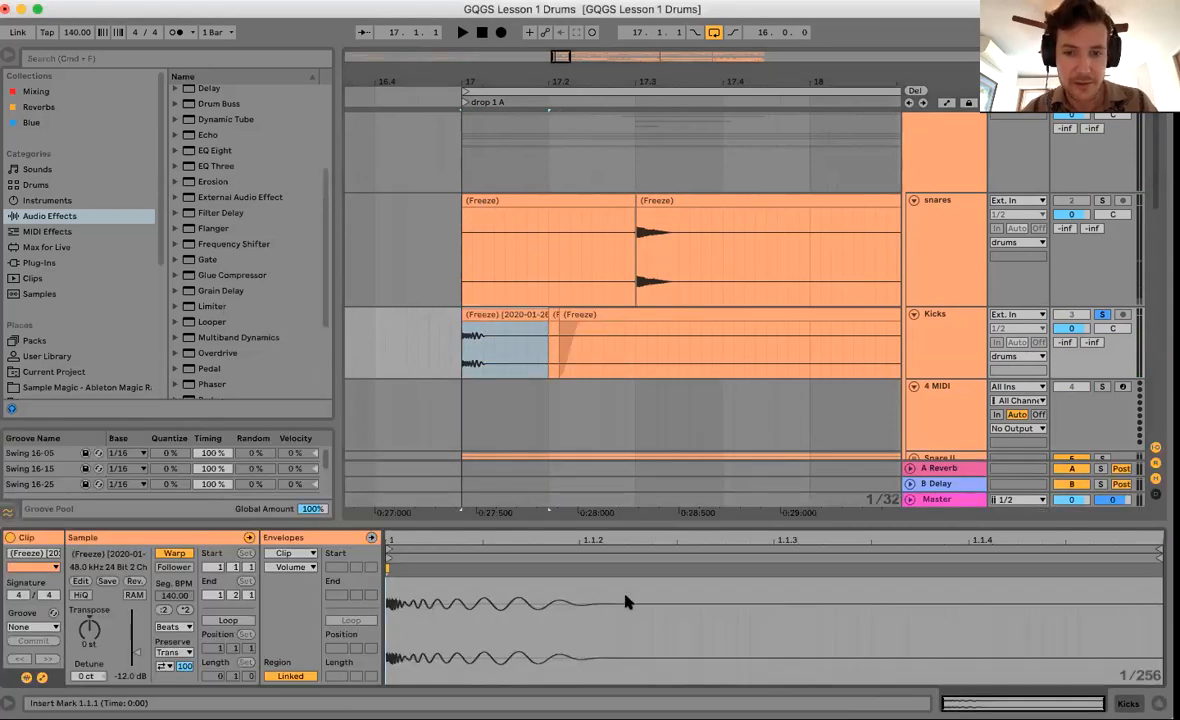
Add a warp marker, stretch the kick's tail to about 1.1.3, and audition it in Tones mode.
{"action": "double_click", "coordinate": [611, 567]}
{"action": "left_click_drag", "start_coordinate": [611, 567], "coordinate": [811, 568]}
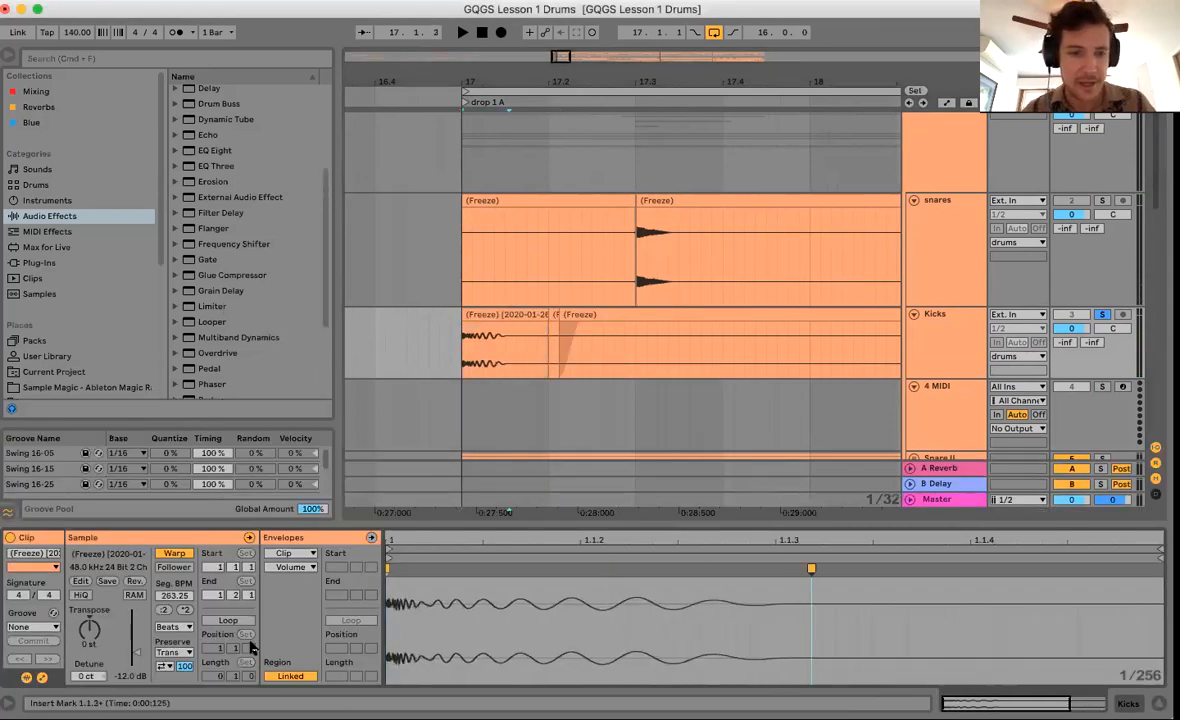
{"action": "left_click", "coordinate": [172, 627]}
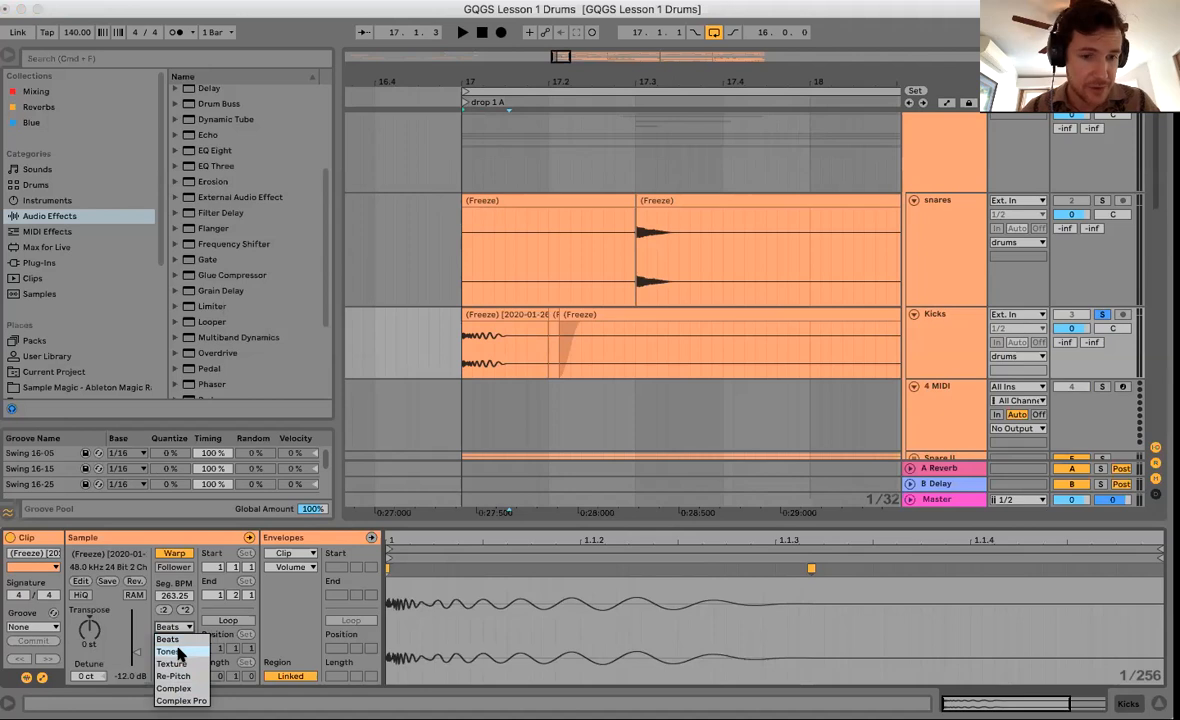
{"action": "left_click", "coordinate": [179, 652]}
{"action": "left_click", "coordinate": [458, 345]}
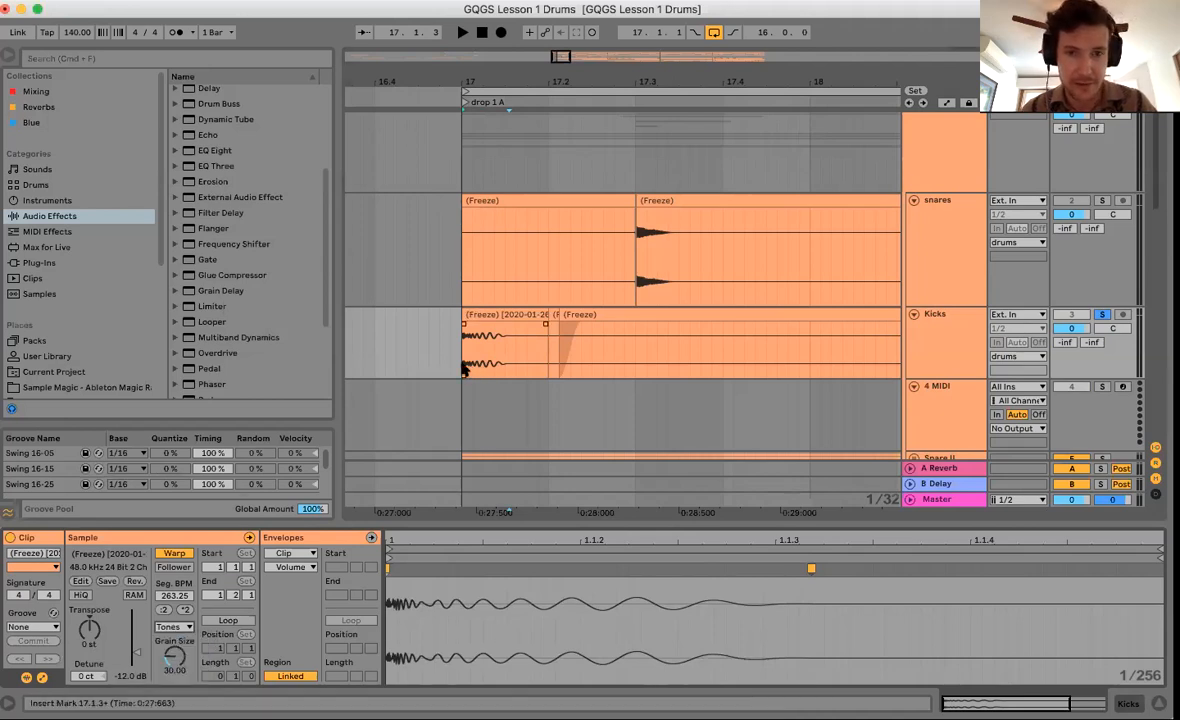
{"action": "key", "text": "space"}
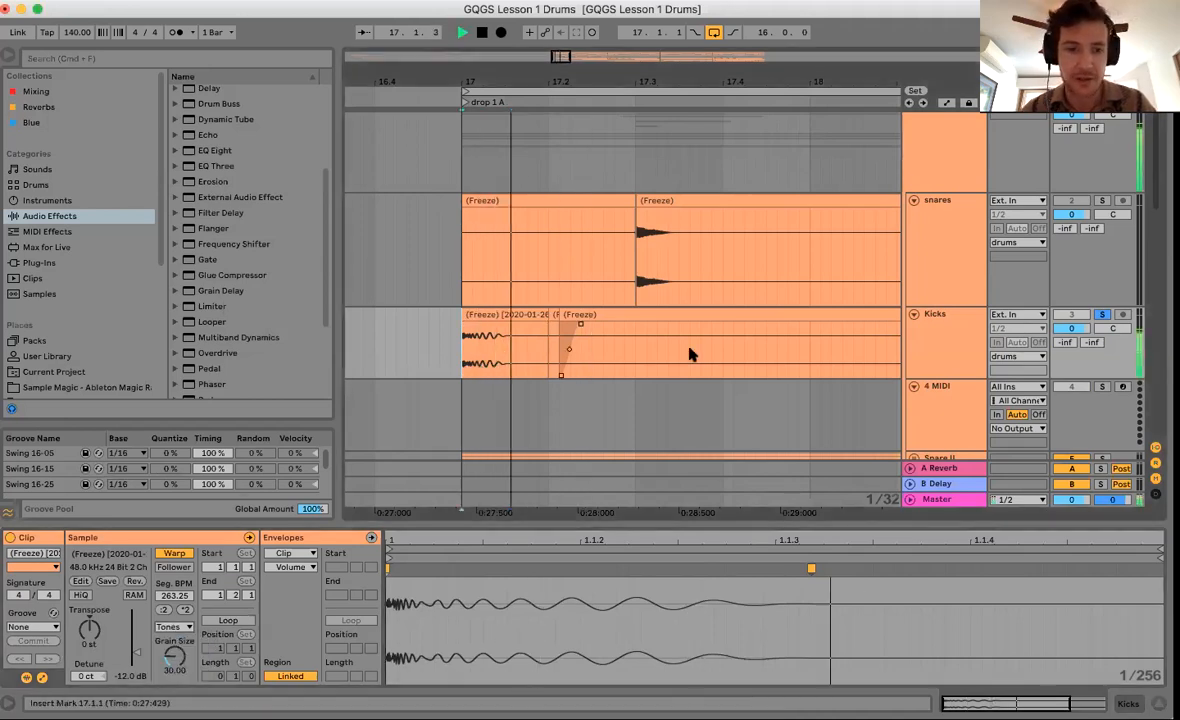
Switch the kick clip to Texture warping with Flux around 55 and listen.
{"action": "left_click", "coordinate": [170, 627]}
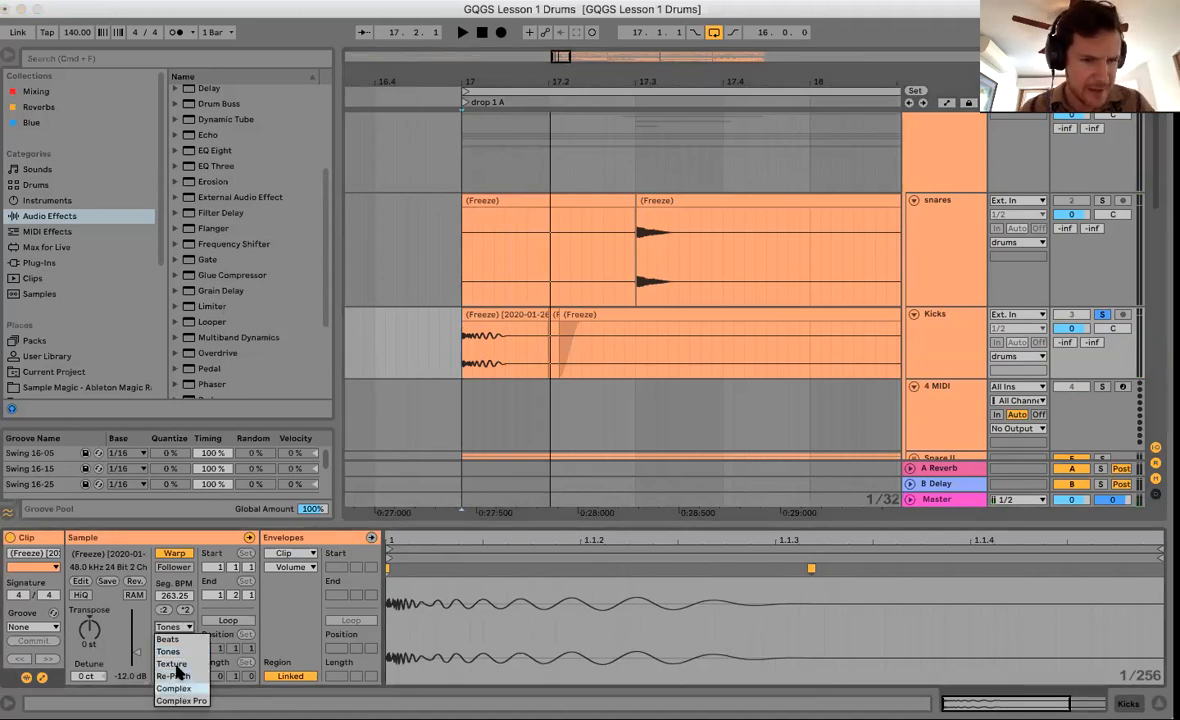
{"action": "left_click", "coordinate": [180, 665]}
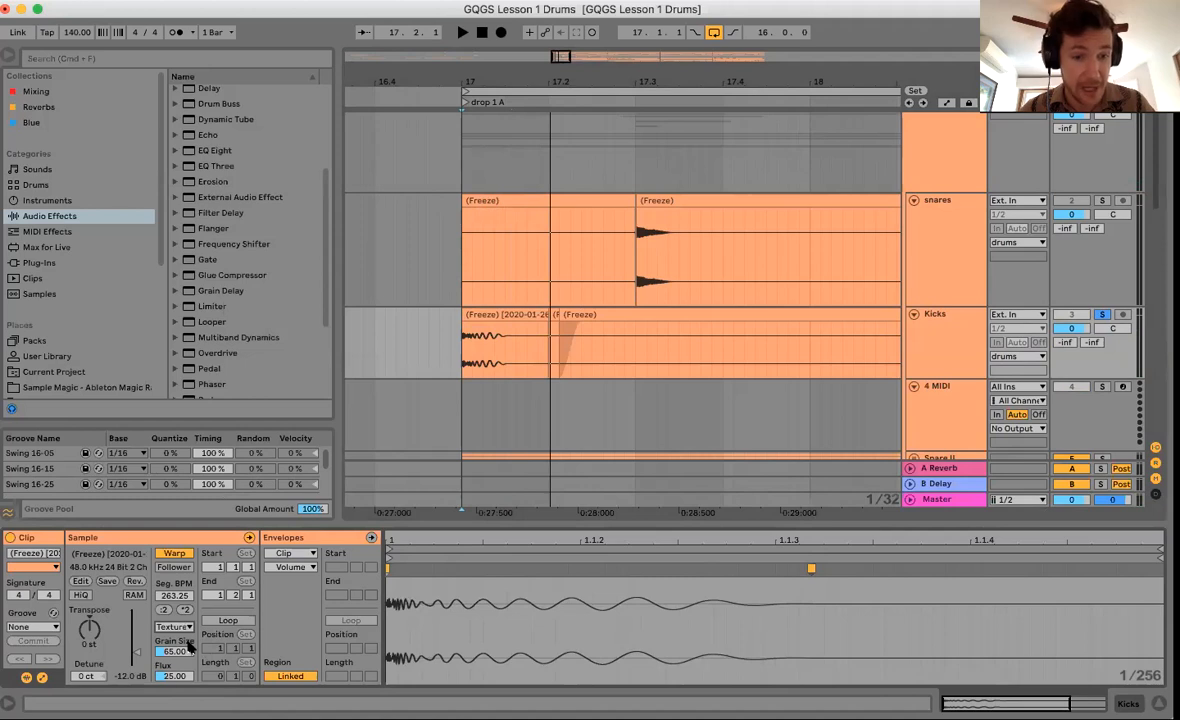
{"action": "left_click_drag", "start_coordinate": [168, 677], "coordinate": [178, 620]}
{"action": "key", "text": "space"}
{"action": "key", "text": "space"}
{"action": "key", "text": "space"}
{"action": "key", "text": "space"}
{"action": "left_click", "coordinate": [173, 652]}
{"action": "key", "text": "space"}
{"action": "key", "text": "space"}
{"action": "key", "text": "space"}
{"action": "key", "text": "space"}
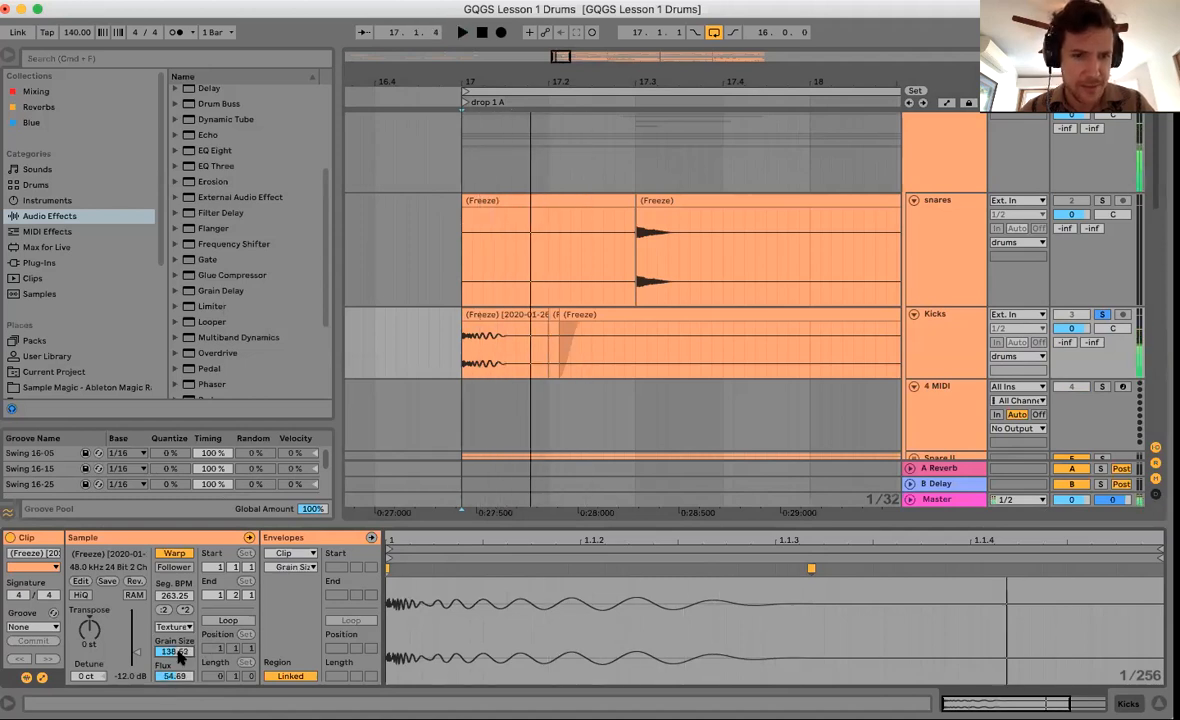
Try Complex warping on the kick clip, then settle on Beats.
{"action": "left_click", "coordinate": [183, 627]}
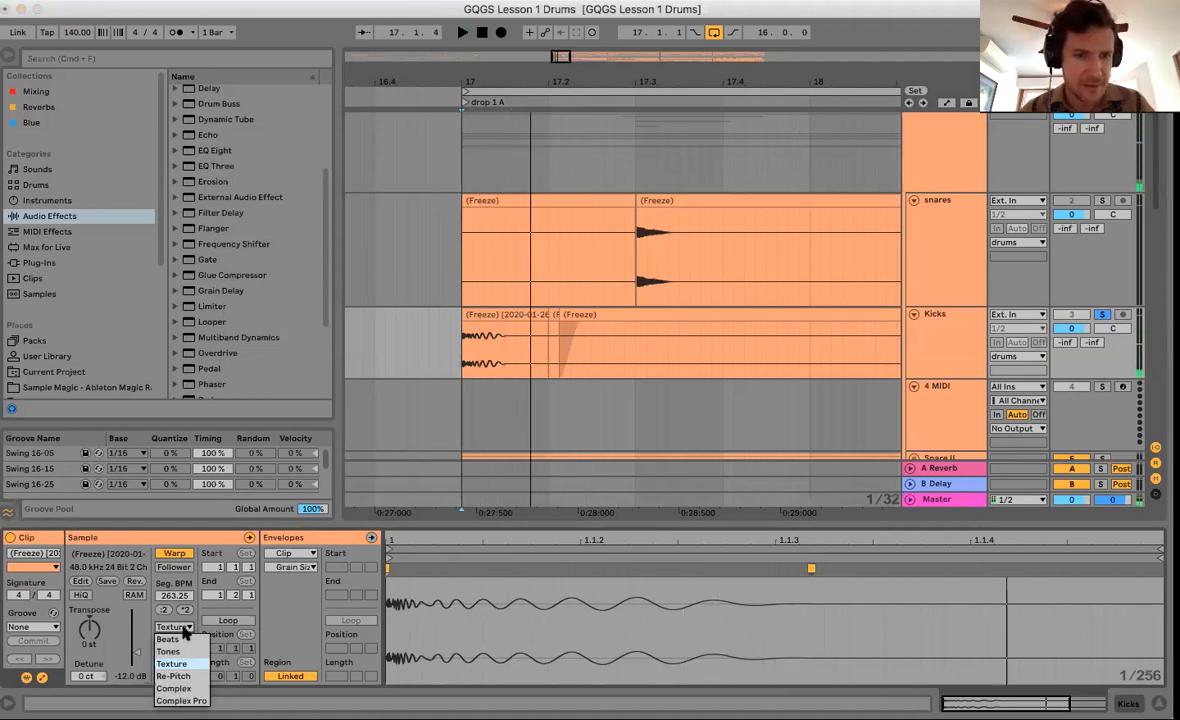
{"action": "left_click", "coordinate": [170, 688]}
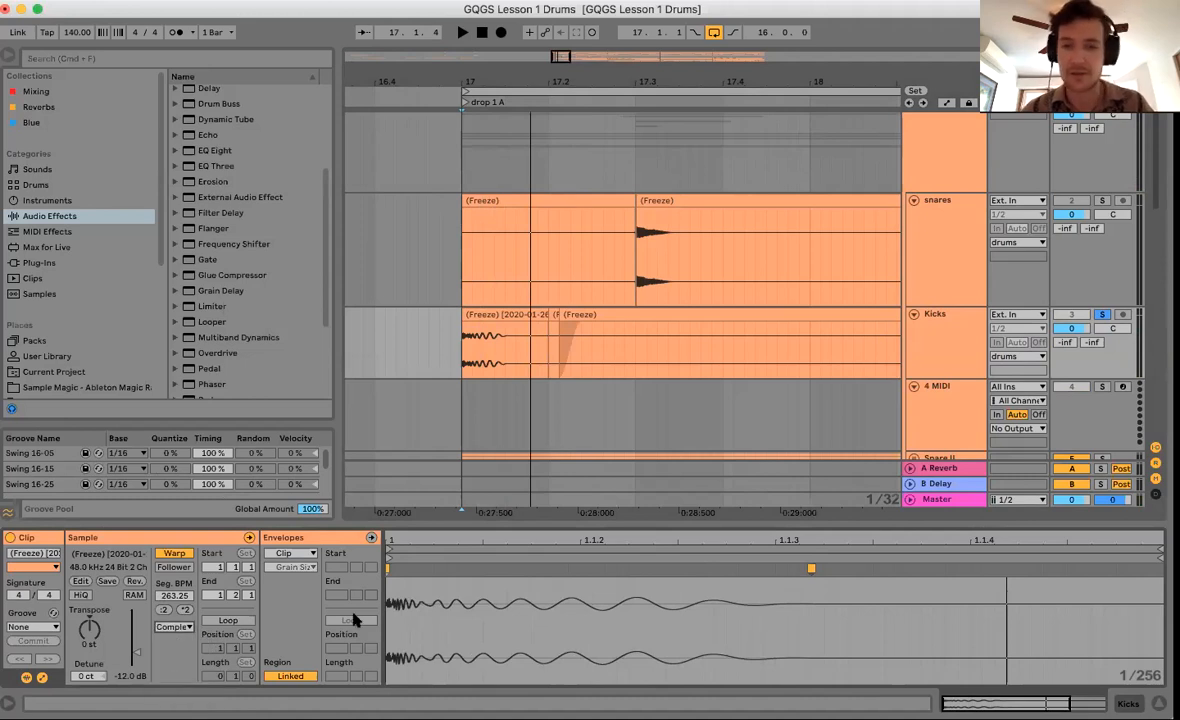
{"action": "key", "text": "space"}
{"action": "key", "text": "space"}
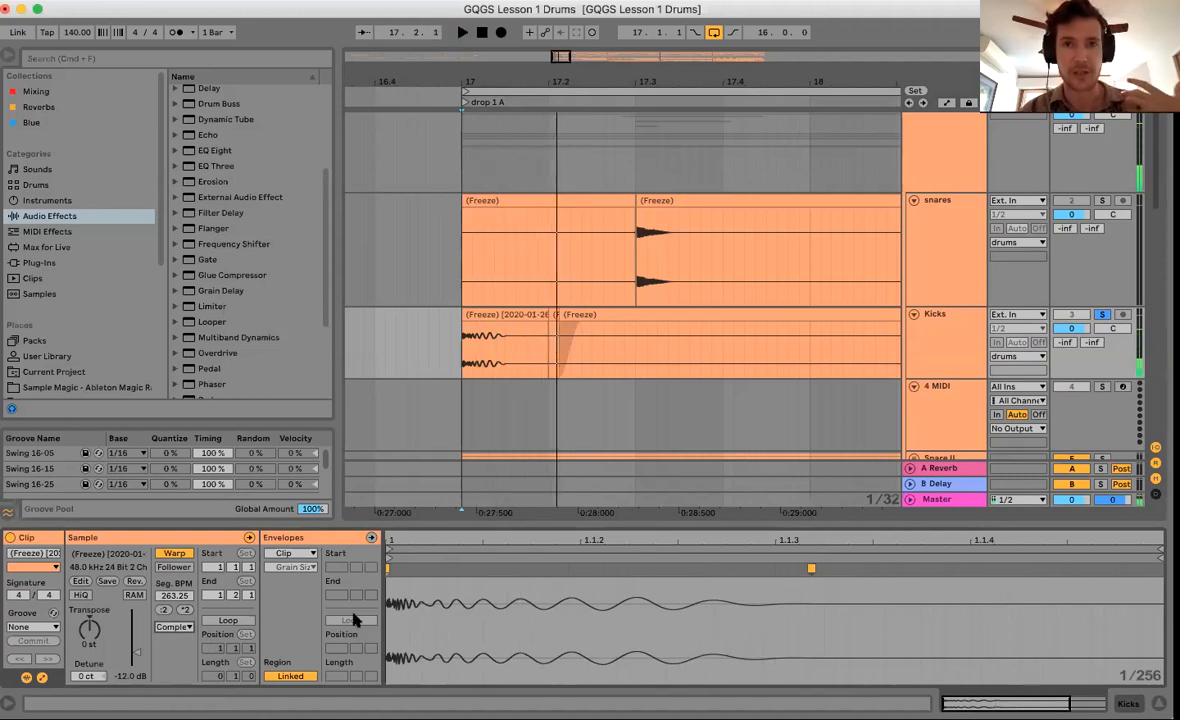
{"action": "left_click", "coordinate": [173, 627]}
{"action": "left_click", "coordinate": [183, 630]}
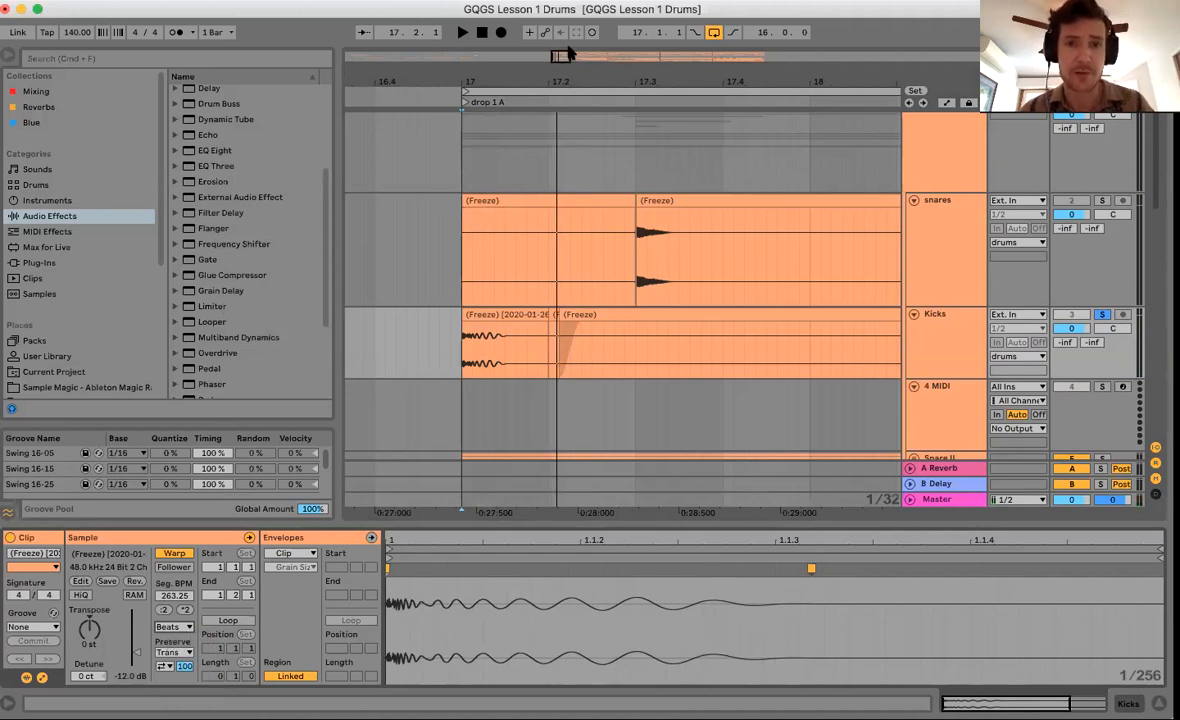
Paste the copied first kick hit at 17.1.1 on the Kicks track.
{"action": "left_click_drag", "start_coordinate": [522, 75], "coordinate": [522, 59]}
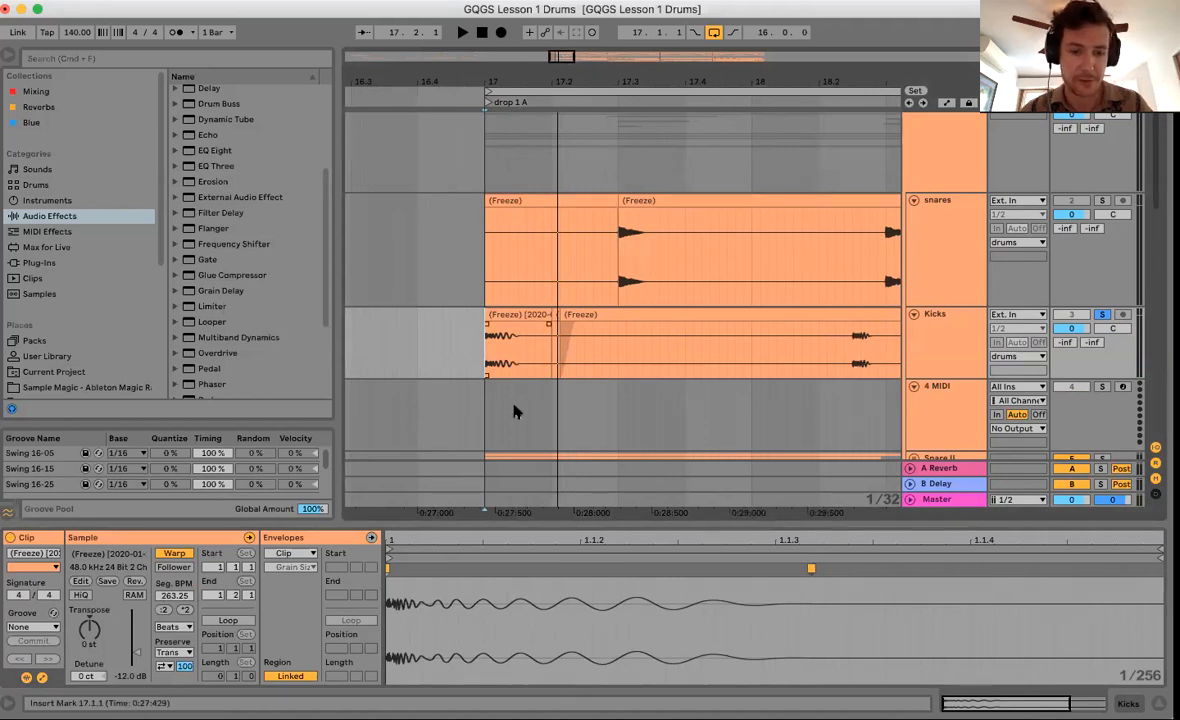
{"action": "left_click_drag", "start_coordinate": [855, 345], "coordinate": [873, 362]}
{"action": "left_click", "coordinate": [477, 369]}
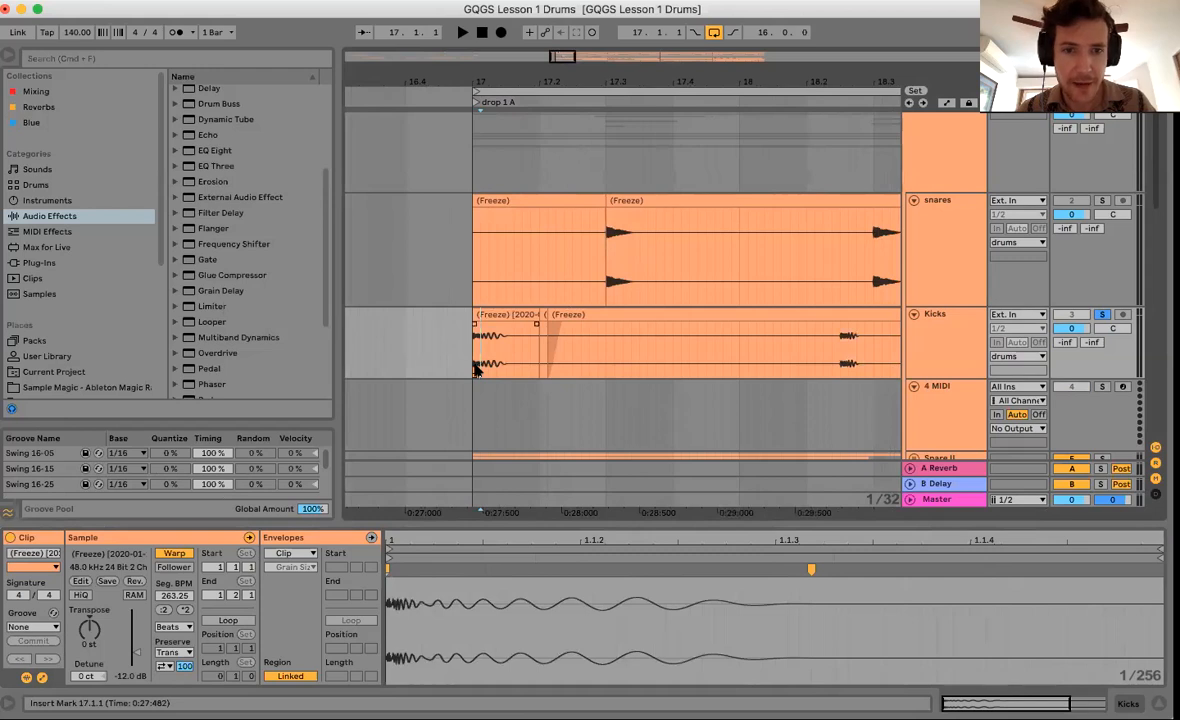
{"action": "key", "text": "super+v"}
Delete the Kicks material from 17.1.4 to 17.3.4 and list the installed plug-ins in the browser.
{"action": "left_click_drag", "start_coordinate": [522, 348], "coordinate": [679, 356]}
{"action": "key", "text": "Delete"}
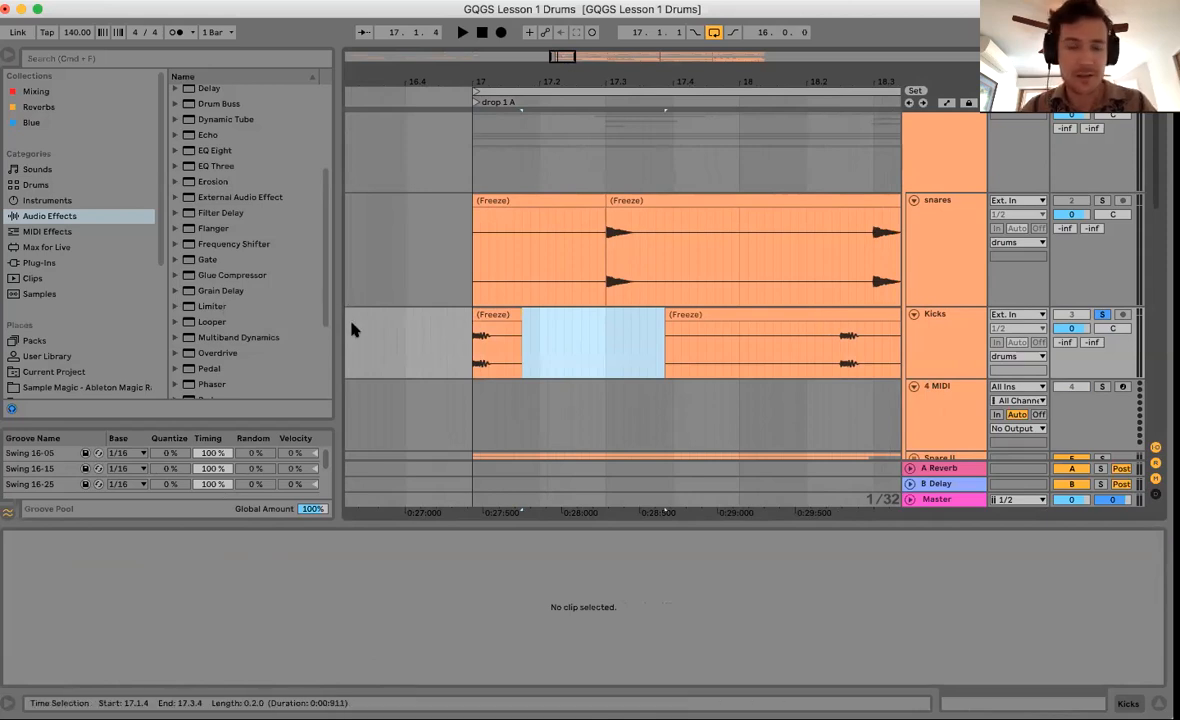
{"action": "left_click", "coordinate": [45, 262]}
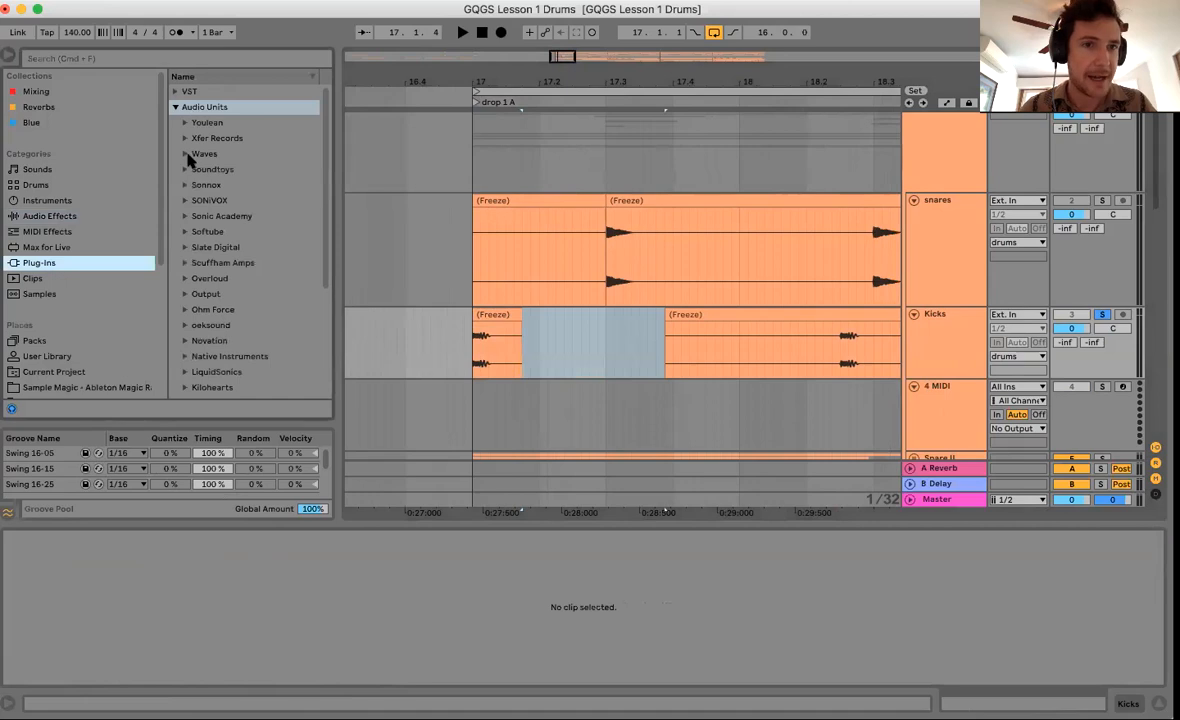
Load Sonic Academy's Kick 2 from the browser onto the 4 MIDI track.
{"action": "left_click", "coordinate": [191, 218]}
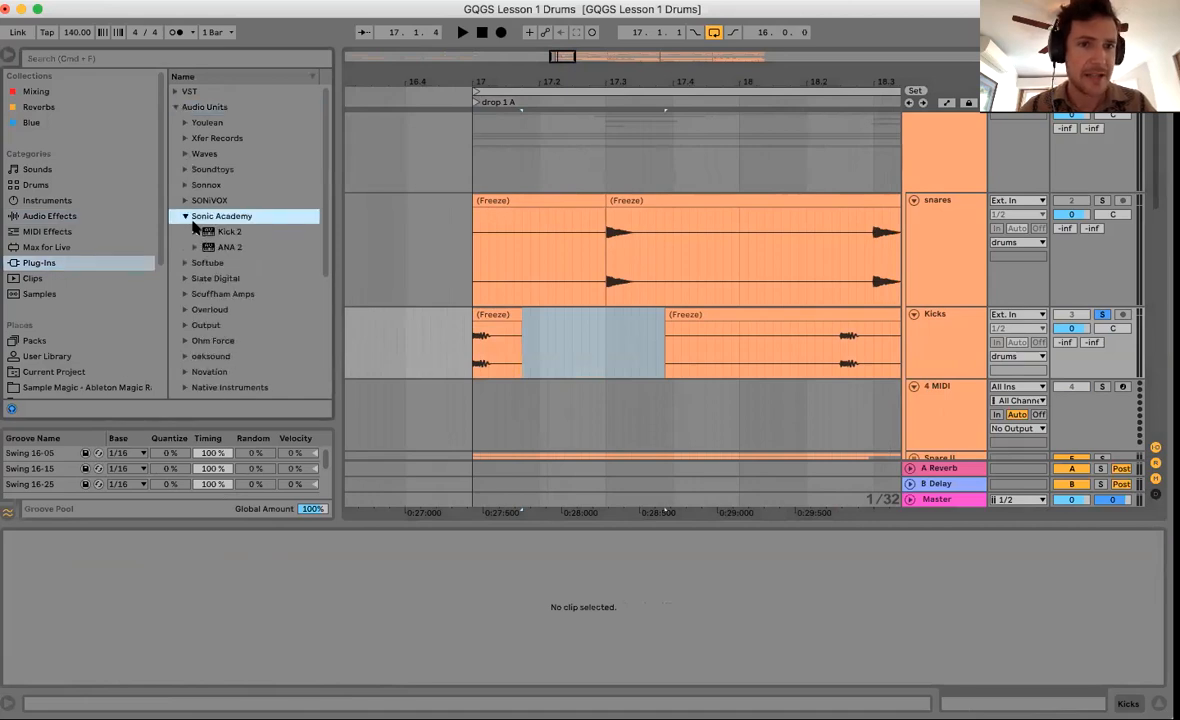
{"action": "left_click", "coordinate": [868, 384]}
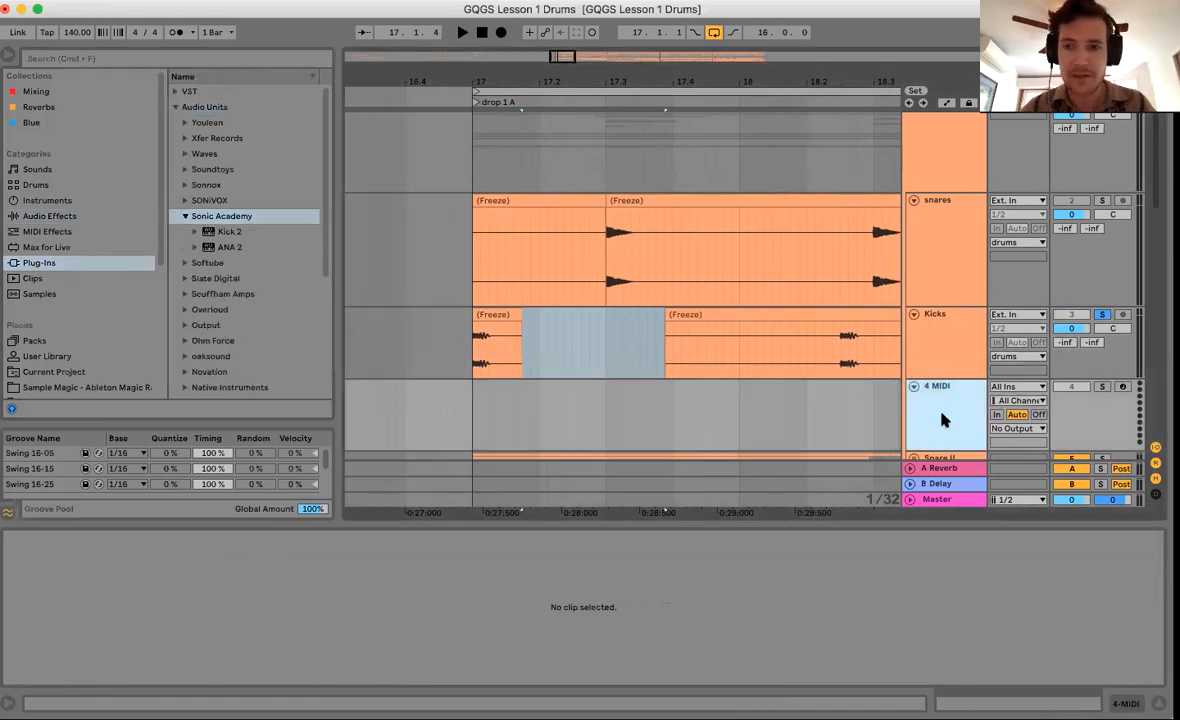
{"action": "left_click_drag", "start_coordinate": [208, 234], "coordinate": [576, 410]}
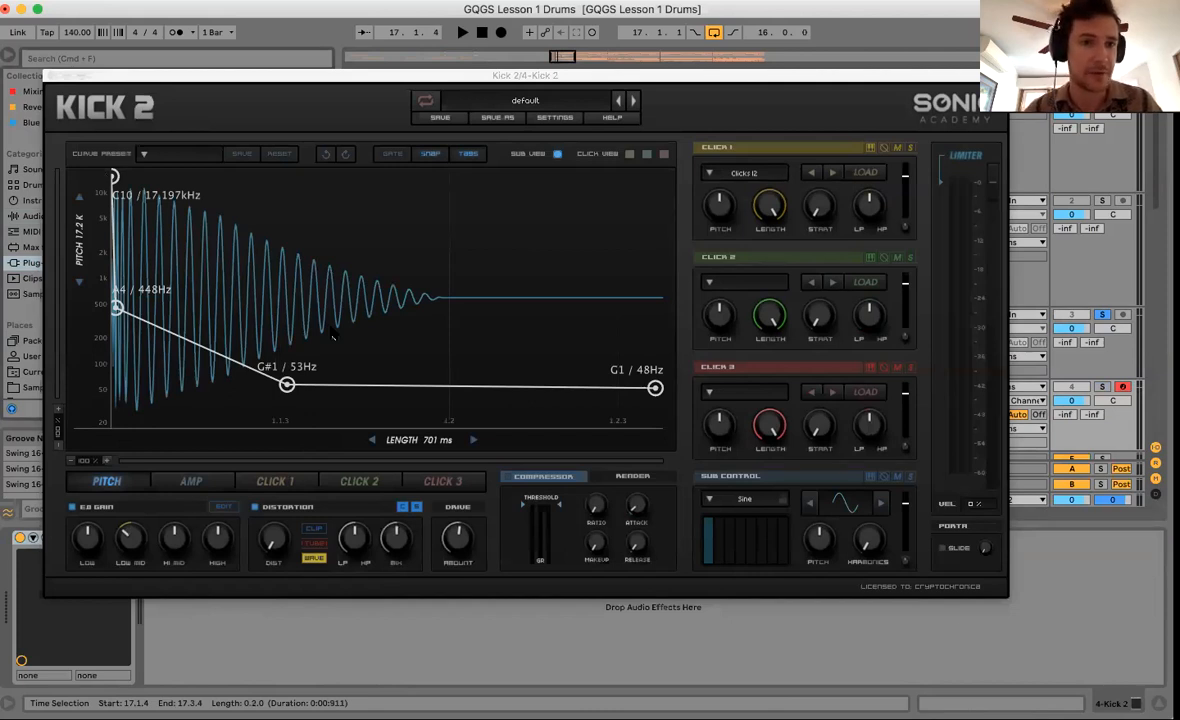
Set Kick 2's pitch points to about 494Hz and 58Hz and lengthen the kick to about 1.2 seconds.
{"action": "left_click_drag", "start_coordinate": [116, 307], "coordinate": [178, 304]}
{"action": "left_click_drag", "start_coordinate": [286, 384], "coordinate": [267, 381]}
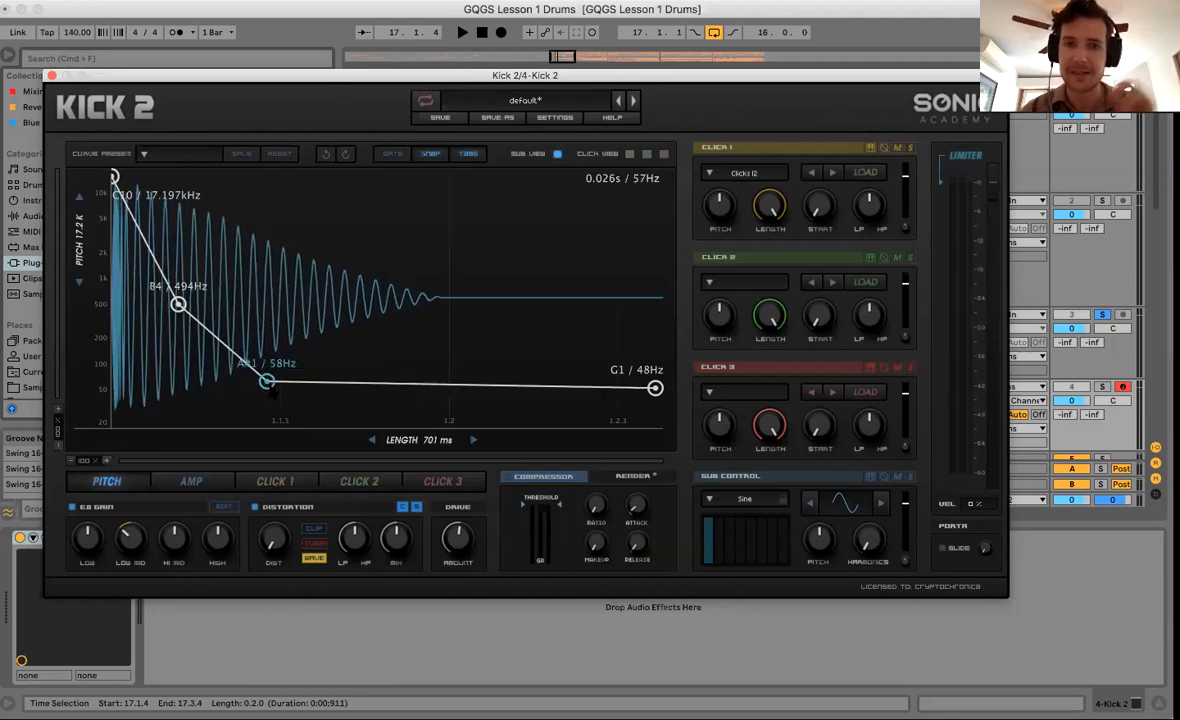
{"action": "left_click_drag", "start_coordinate": [420, 441], "coordinate": [395, 458]}
Reshape the amp envelope: middle point 1.00, then 0.80 and 0.57, with an earlier end.
{"action": "left_click", "coordinate": [190, 481]}
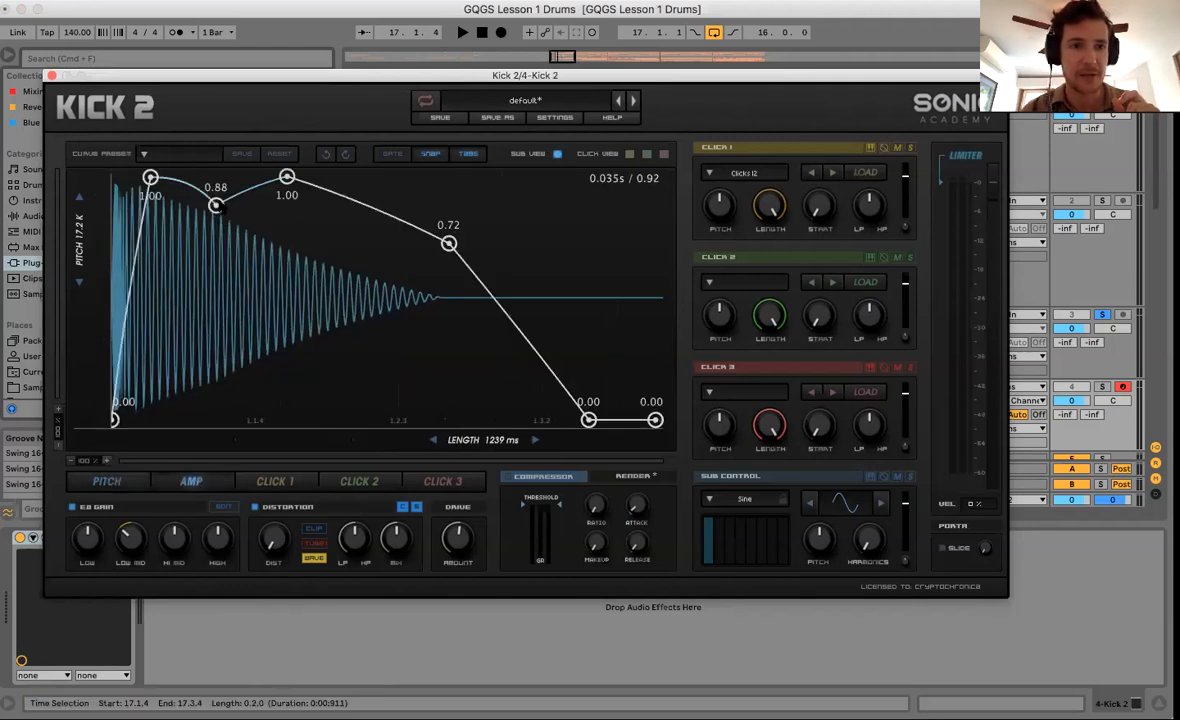
{"action": "left_click_drag", "start_coordinate": [215, 204], "coordinate": [215, 177]}
{"action": "left_click_drag", "start_coordinate": [287, 177], "coordinate": [276, 224]}
{"action": "left_click_drag", "start_coordinate": [448, 243], "coordinate": [421, 282]}
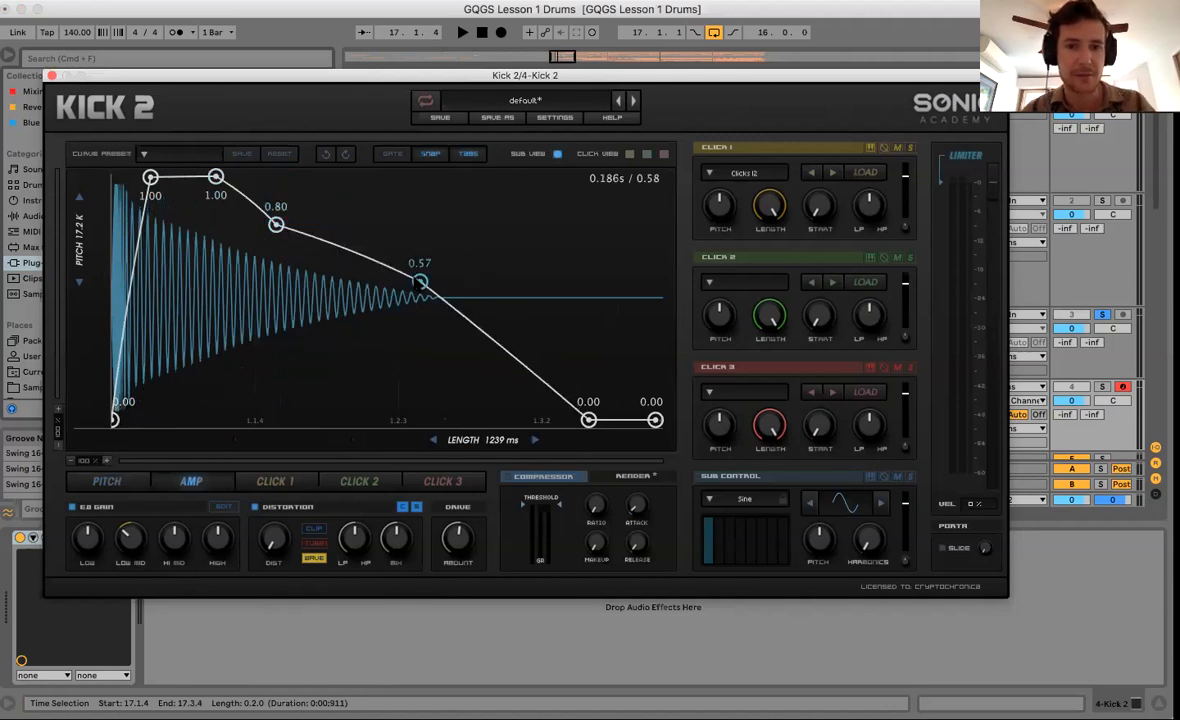
{"action": "left_click_drag", "start_coordinate": [588, 420], "coordinate": [527, 420]}
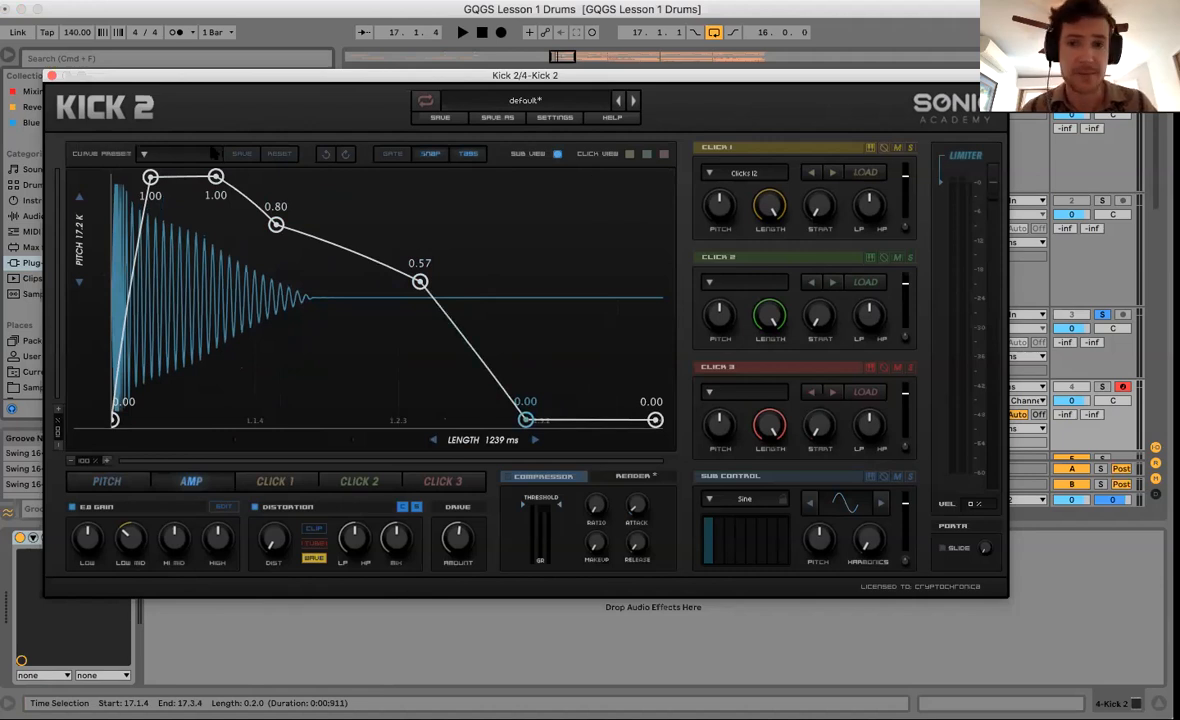
Close the Kick 2 editor and select 17.1.1 to 17.1.4 on the 4 Kick 2 track.
{"action": "left_click", "coordinate": [52, 76]}
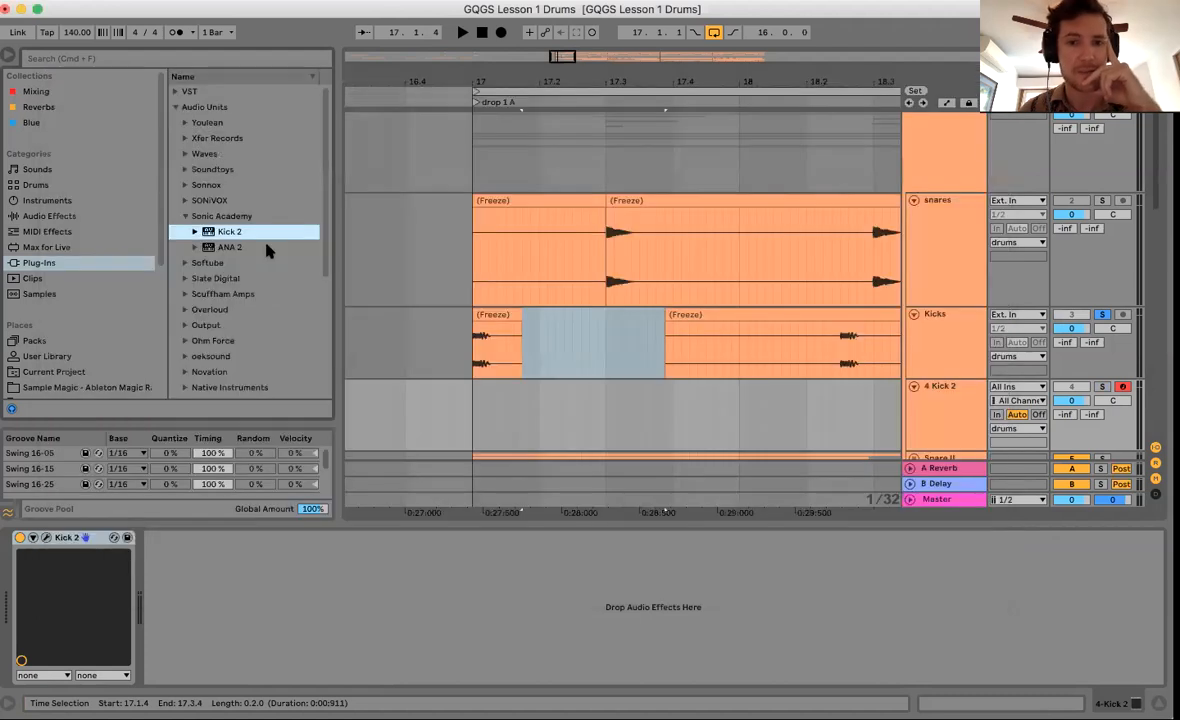
{"action": "scroll", "coordinate": [531, 376], "scroll_direction": "down", "scroll_amount": 1}
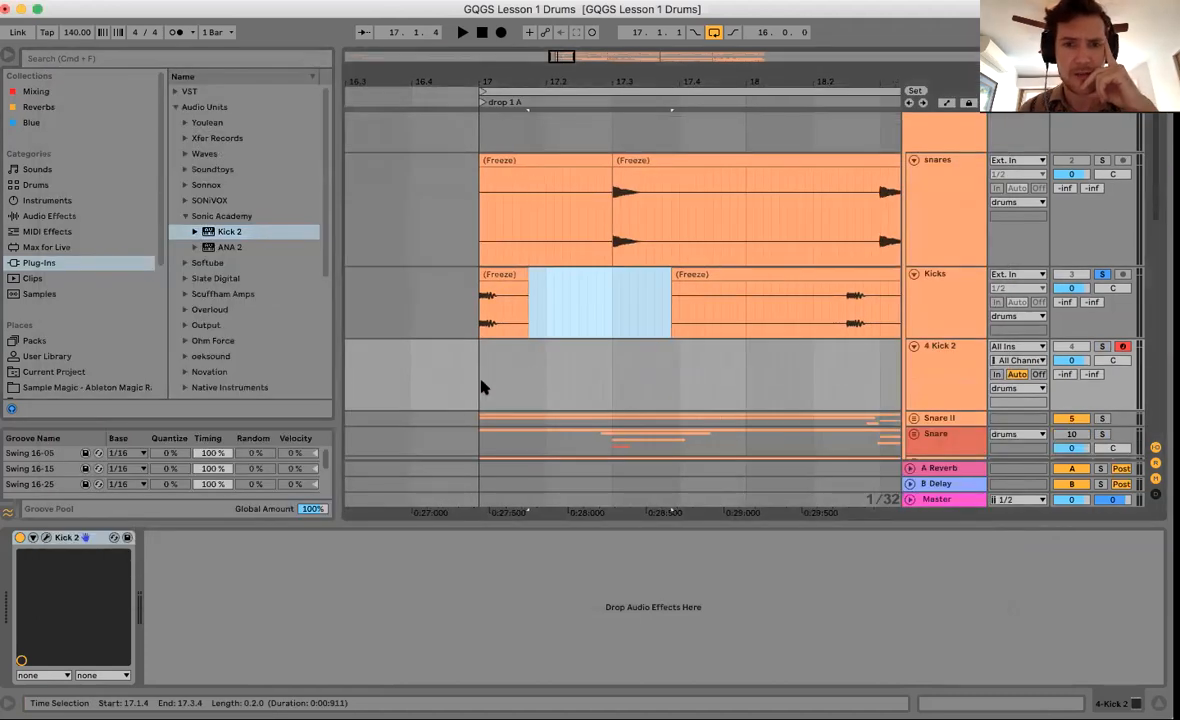
{"action": "left_click_drag", "start_coordinate": [476, 387], "coordinate": [548, 385]}
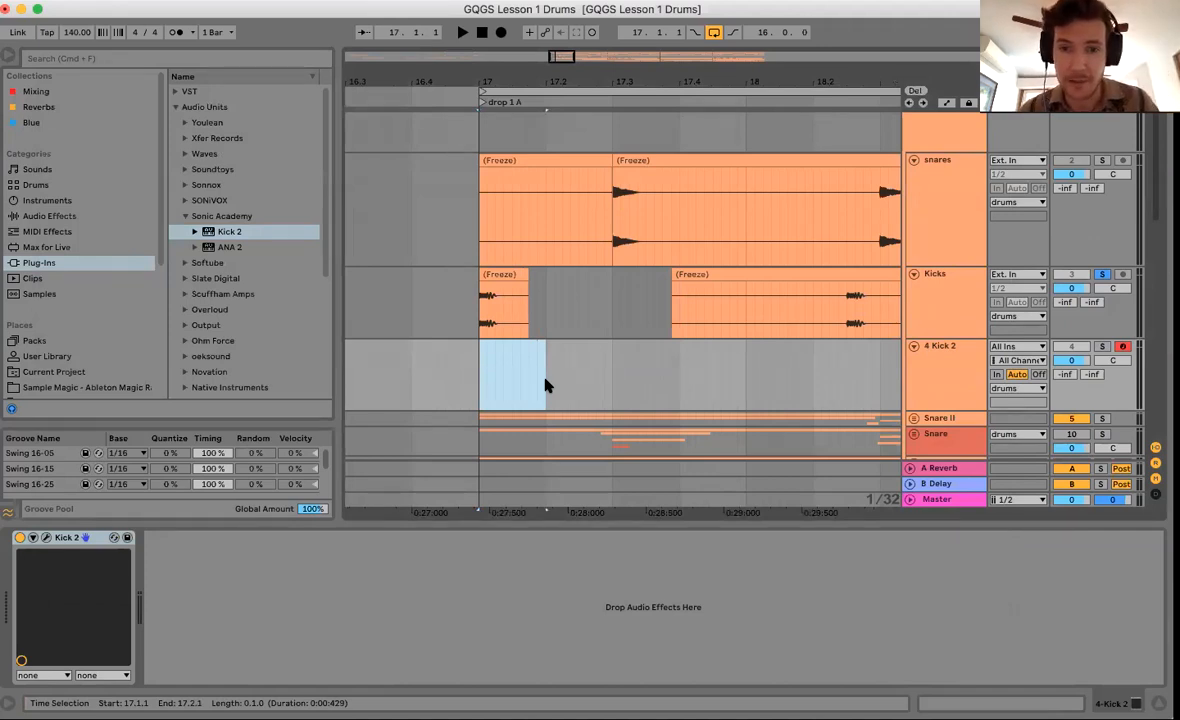
Solo Snare II and play the drop 1 A section with the Master devices shown.
{"action": "scroll", "coordinate": [560, 370], "scroll_direction": "down", "scroll_amount": 1}
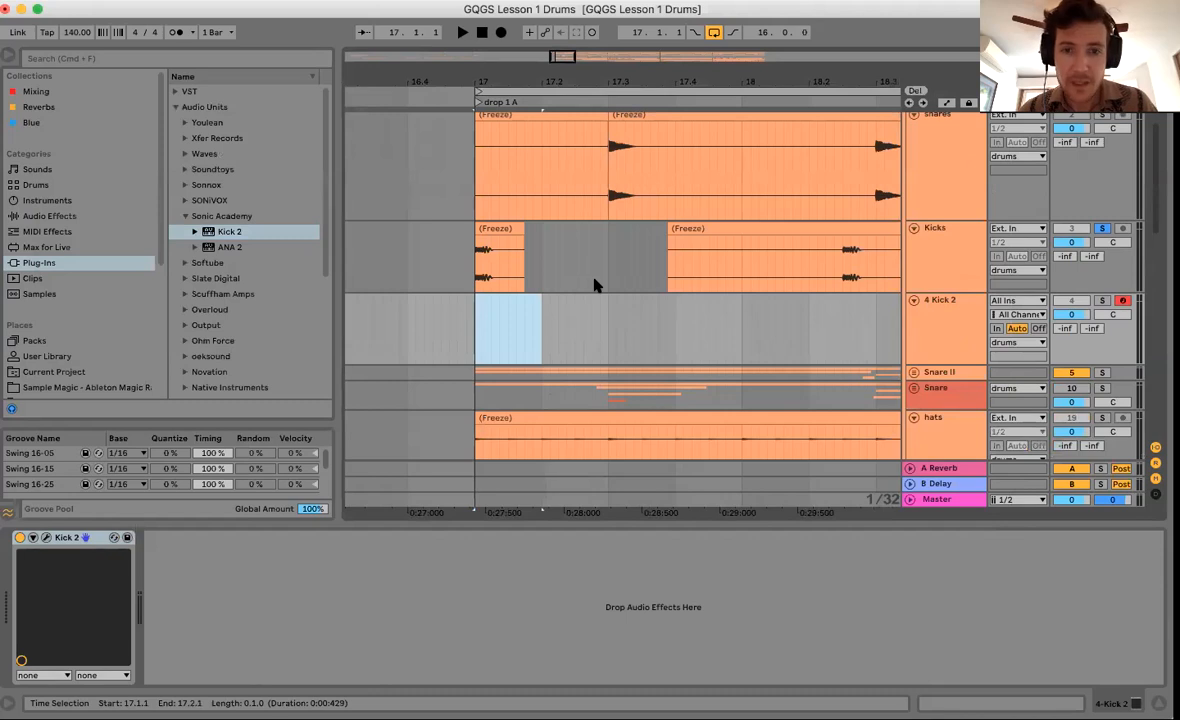
{"action": "scroll", "coordinate": [704, 316], "scroll_direction": "down", "scroll_amount": 4}
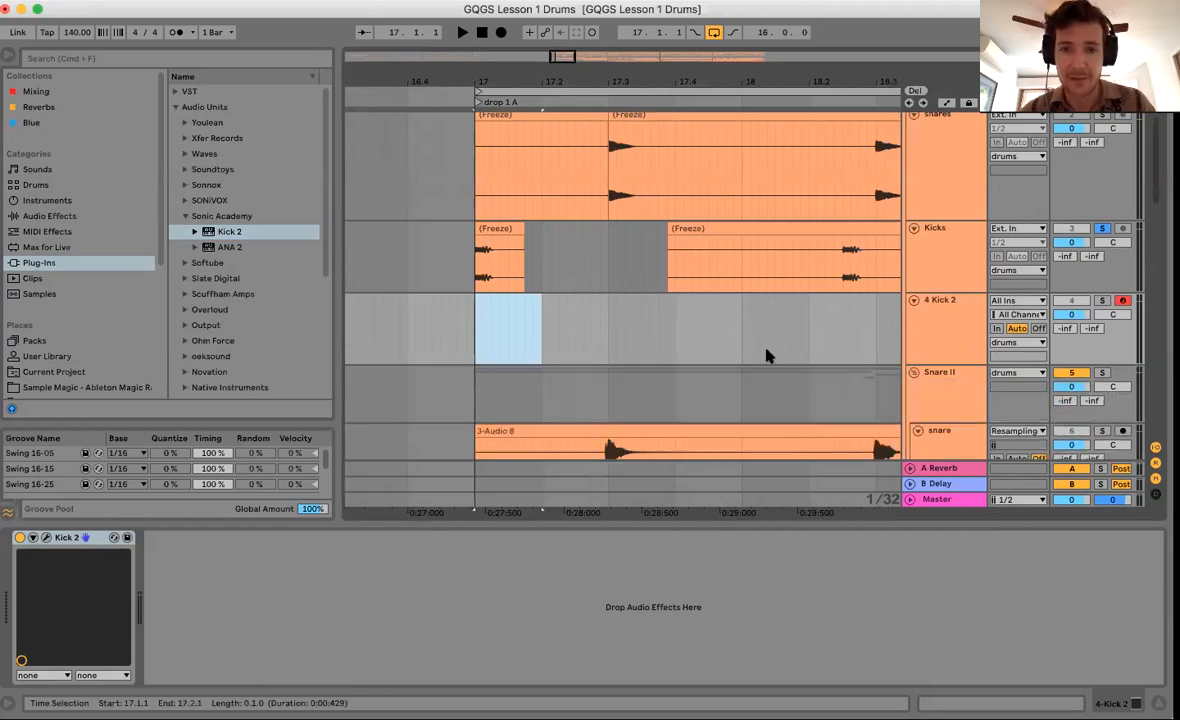
{"action": "left_click", "coordinate": [612, 265]}
{"action": "scroll", "coordinate": [781, 272], "scroll_direction": "up", "scroll_amount": 1}
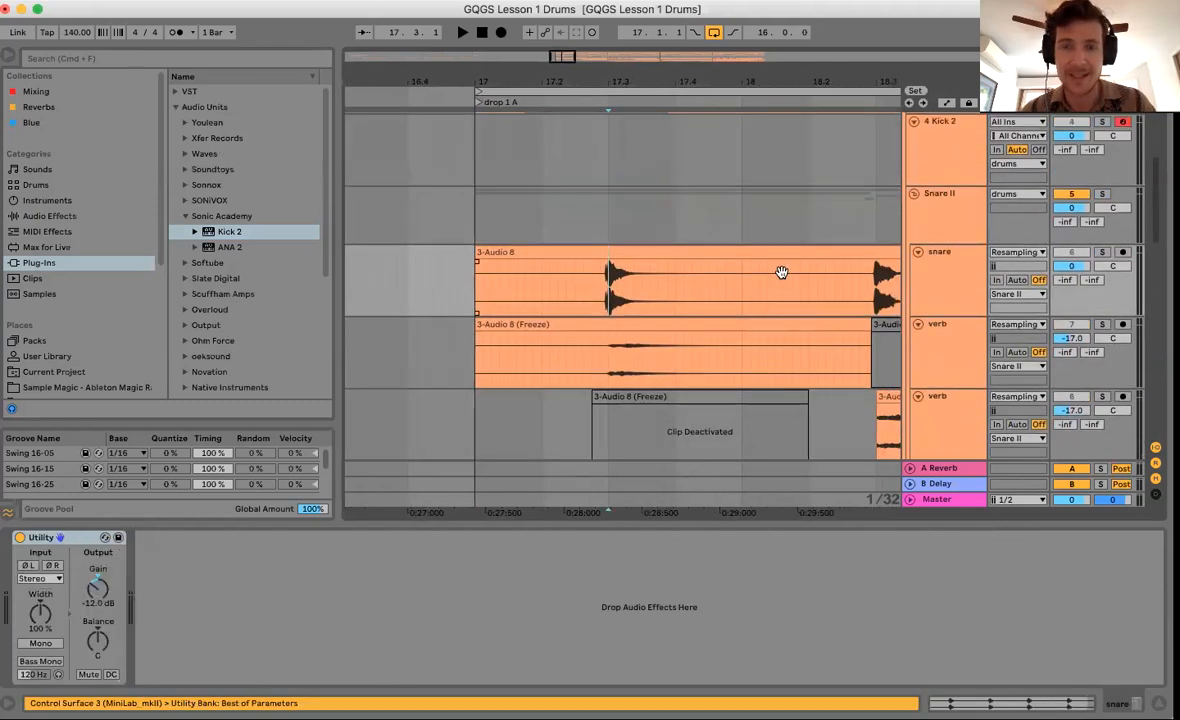
{"action": "scroll", "coordinate": [620, 270], "scroll_direction": "up", "scroll_amount": 2}
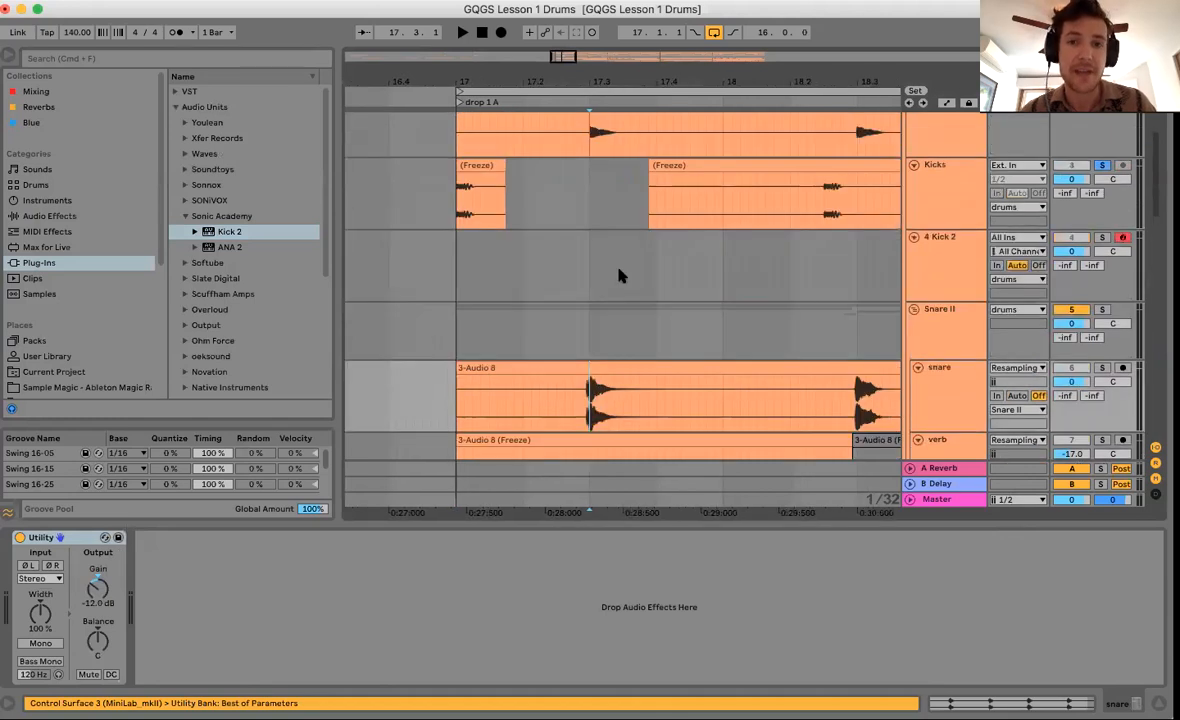
{"action": "left_click", "coordinate": [1102, 311]}
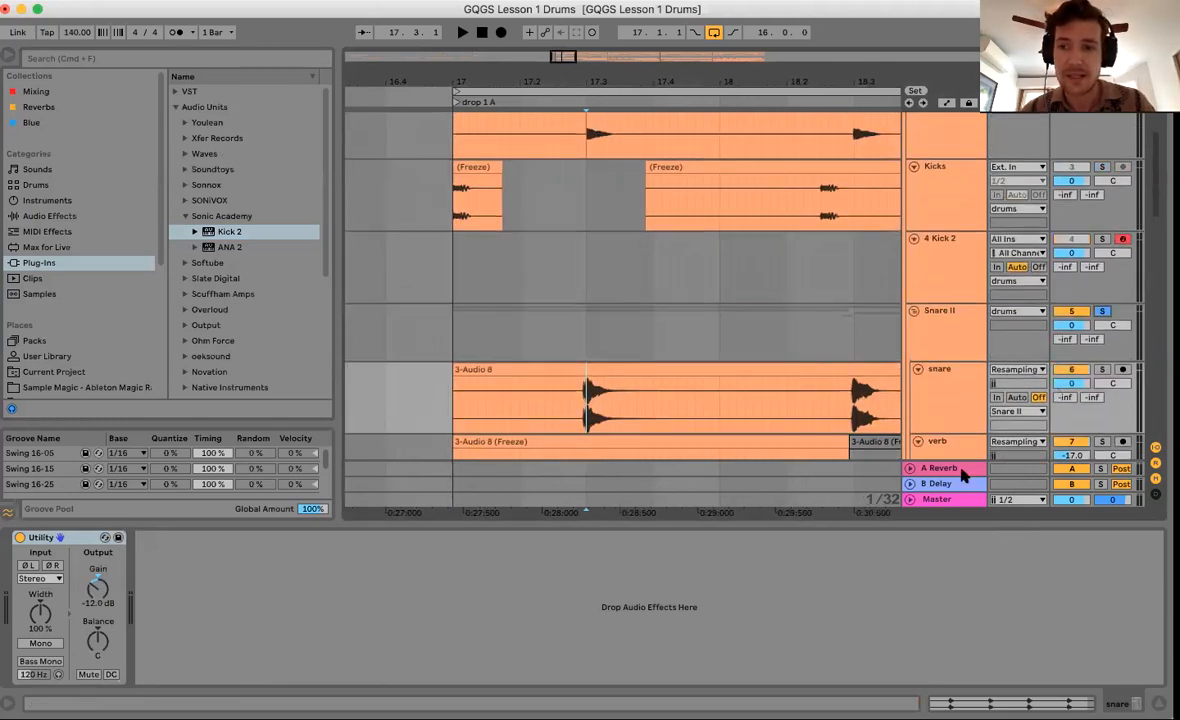
{"action": "left_click", "coordinate": [937, 499]}
{"action": "key", "text": "space"}
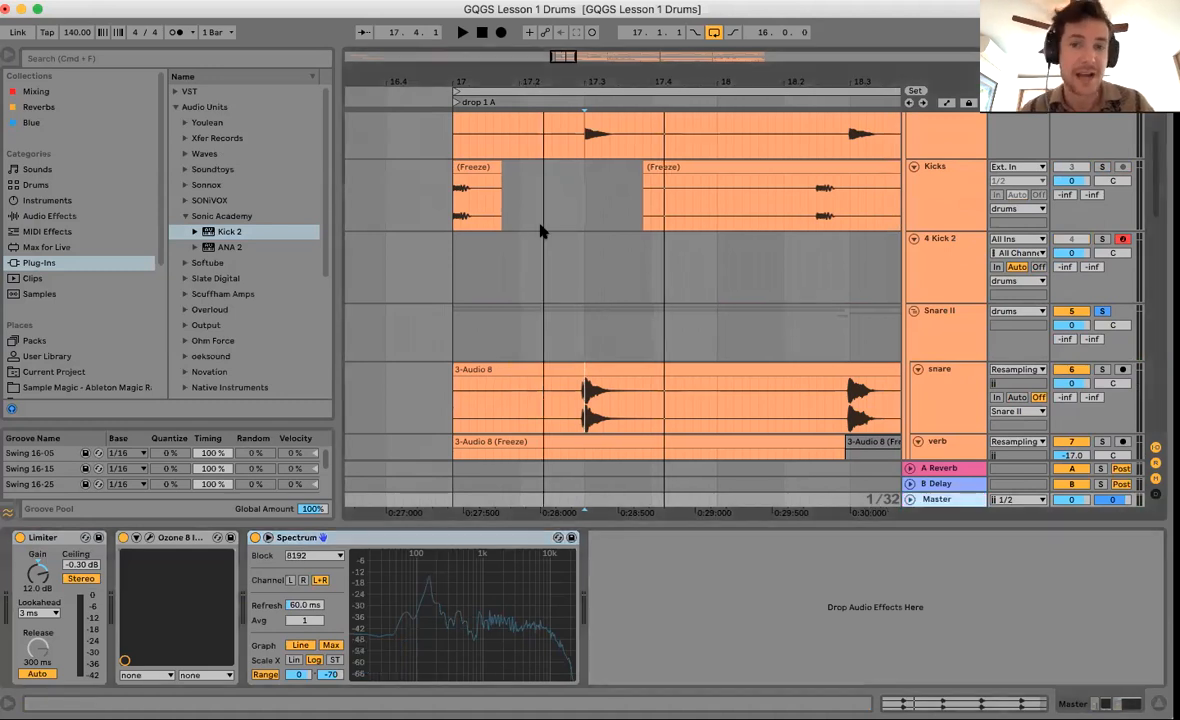
Zoom the arrangement out and select the 4 Kick 2 track at bar 17.
{"action": "key", "text": "minus"}
{"action": "scroll", "coordinate": [474, 347], "scroll_direction": "up", "scroll_amount": 3}
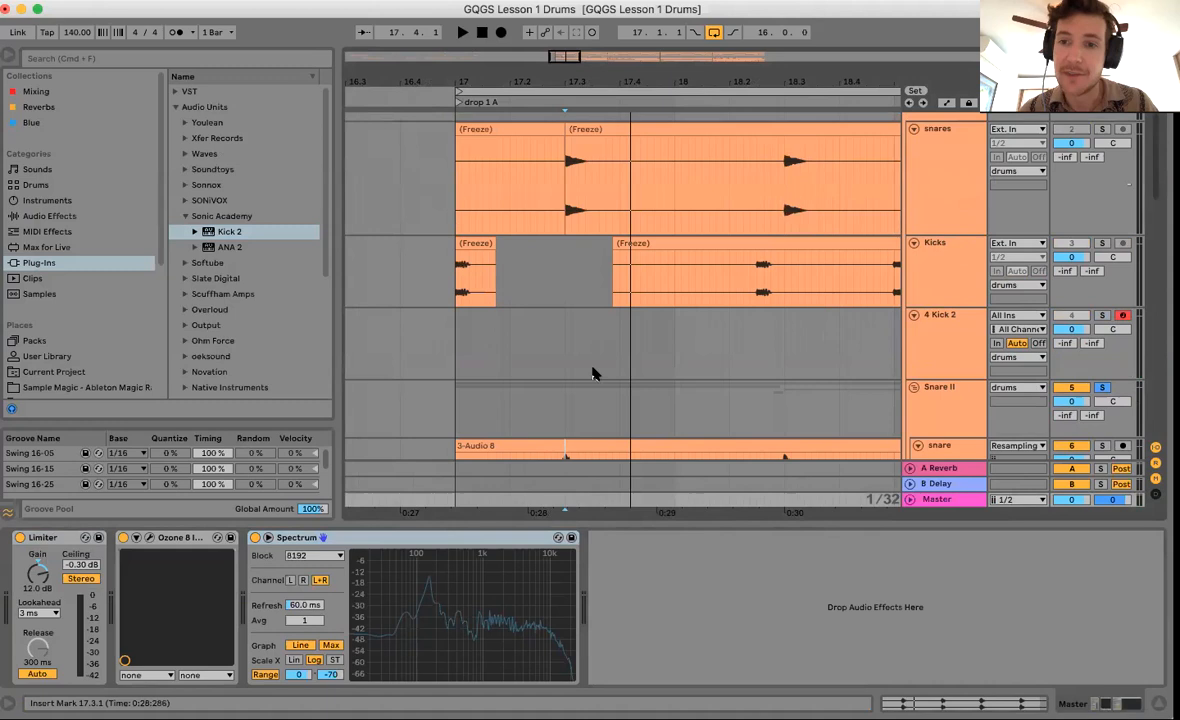
{"action": "scroll", "coordinate": [482, 377], "scroll_direction": "up", "scroll_amount": 2}
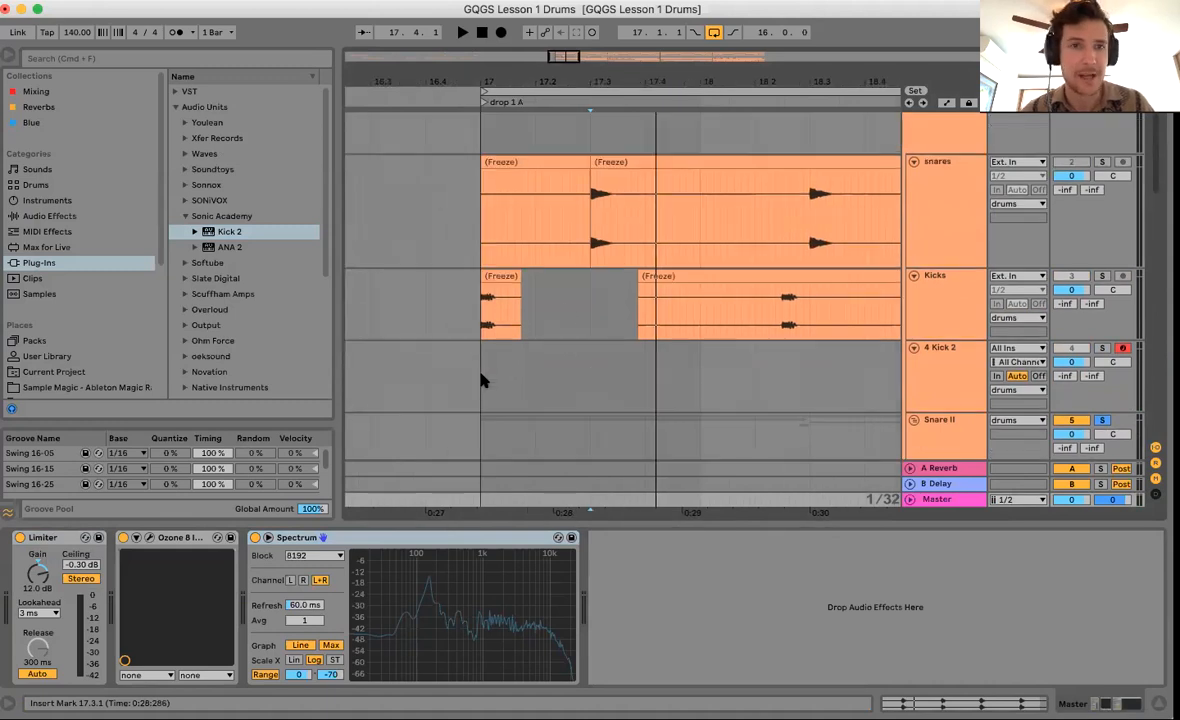
{"action": "left_click", "coordinate": [482, 377]}
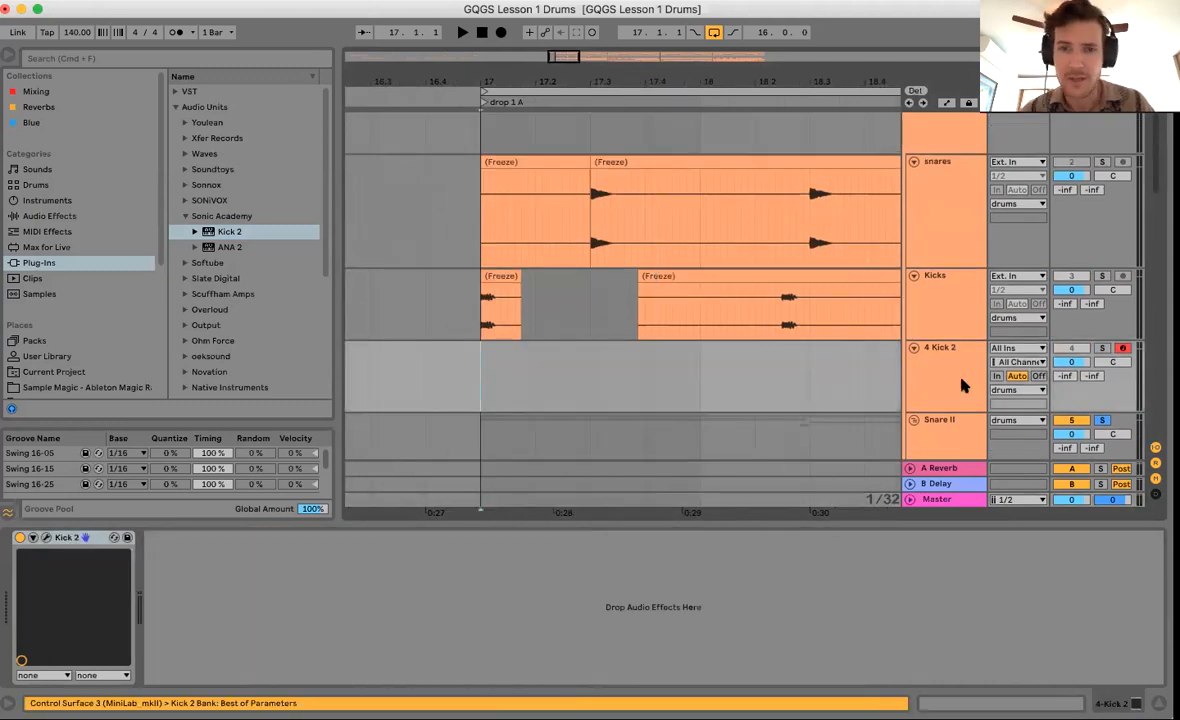
Create a MIDI clip from 17.1.1 to 17.1.3 on 4 Kick 2 with a C3 note filling it.
{"action": "left_click", "coordinate": [508, 371], "text": "shift"}
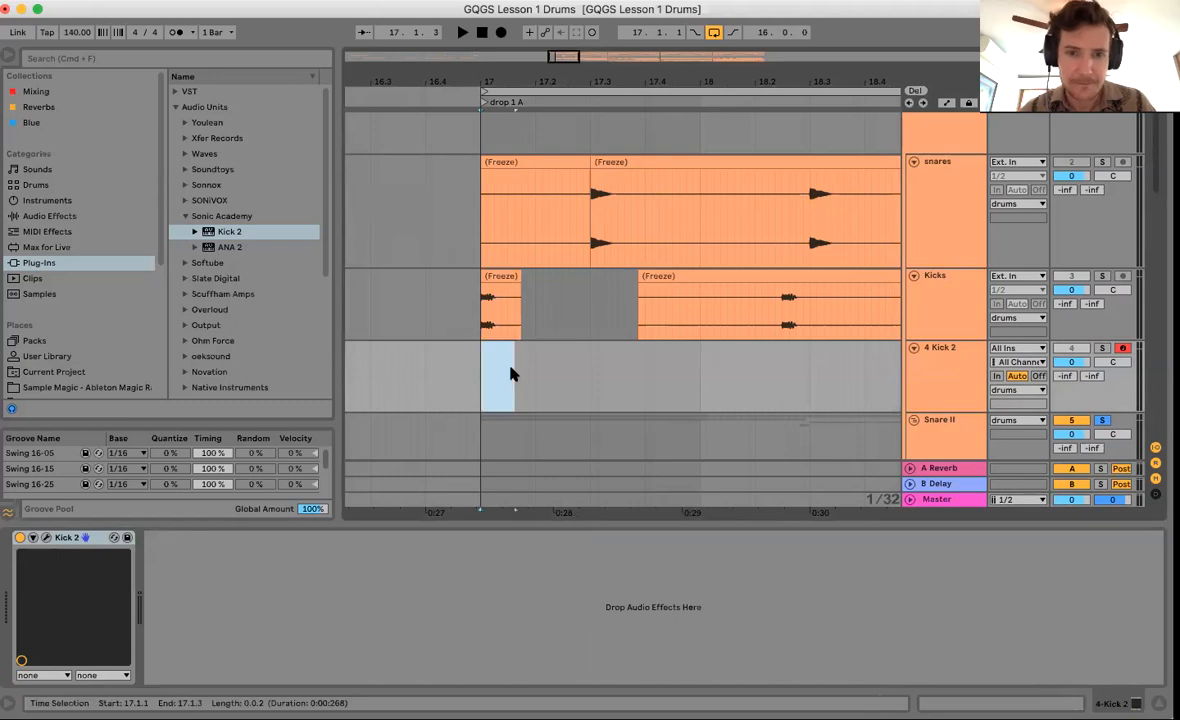
{"action": "key", "text": "ctrl+shift+m"}
{"action": "left_click", "coordinate": [358, 654]}
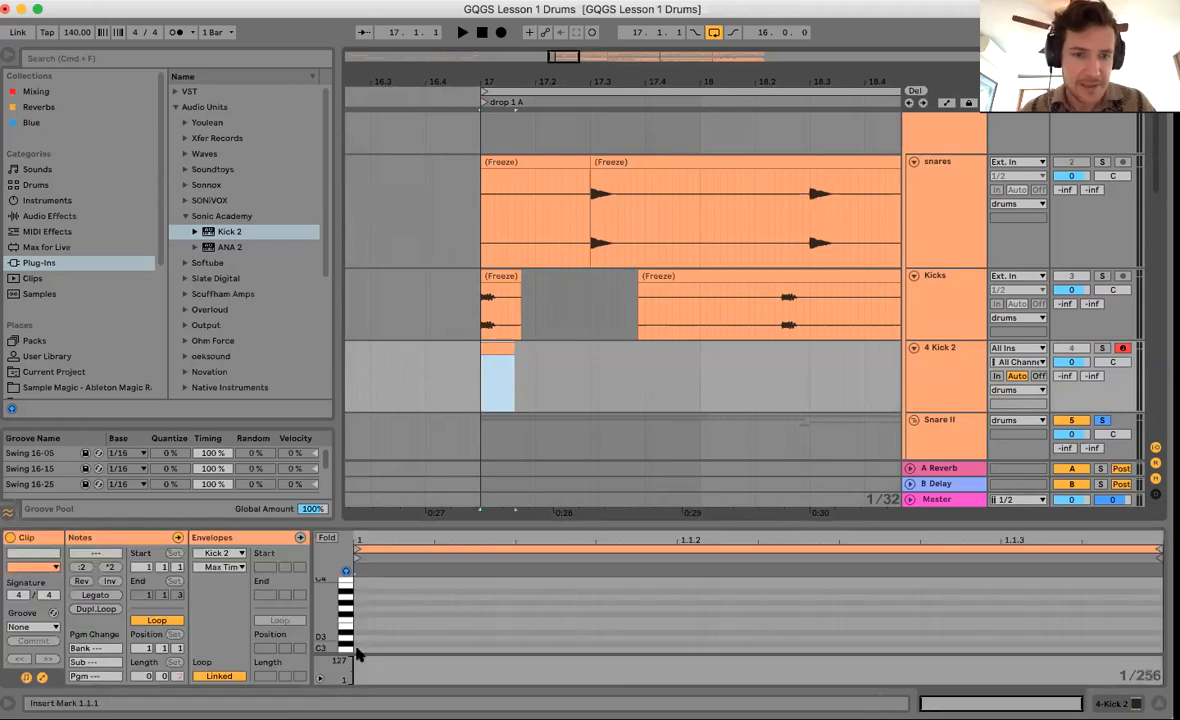
{"action": "left_click", "coordinate": [107, 598]}
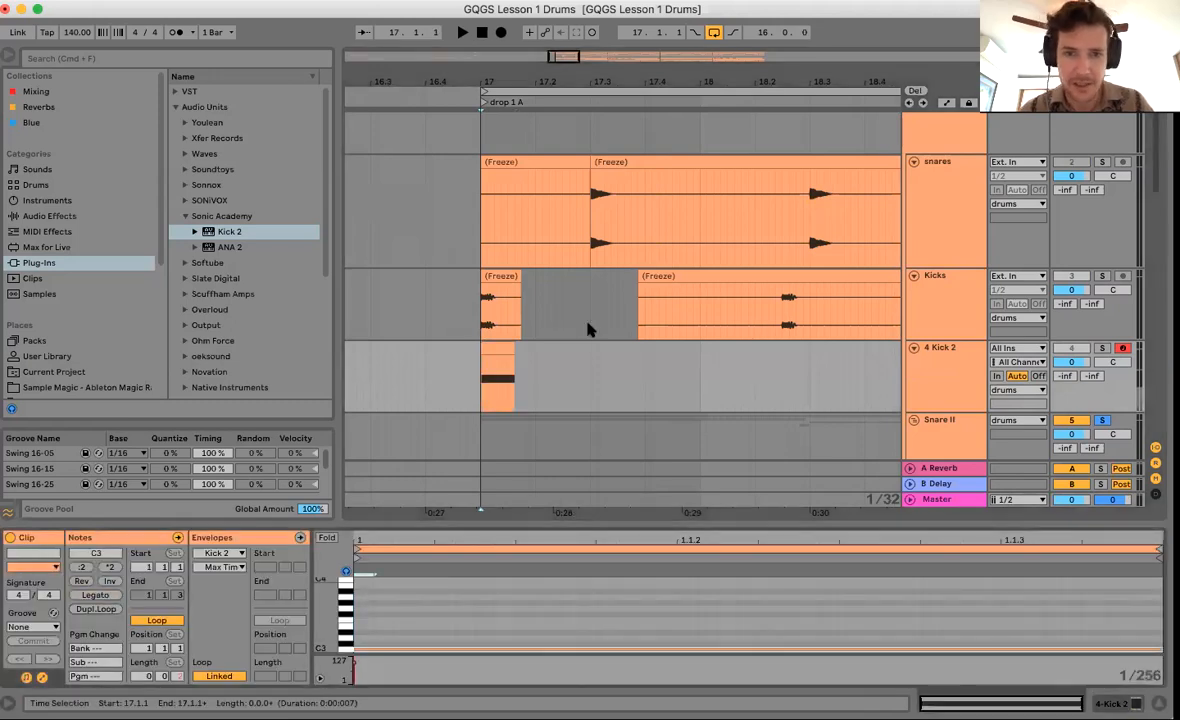
Paste Kick 2 hits at 18.2.3, 19.1.1, 20.1.1 and 20.2.3 to match the kick pattern.
{"action": "left_click", "coordinate": [700, 325]}
{"action": "left_click", "coordinate": [497, 349]}
{"action": "left_click", "coordinate": [779, 353]}
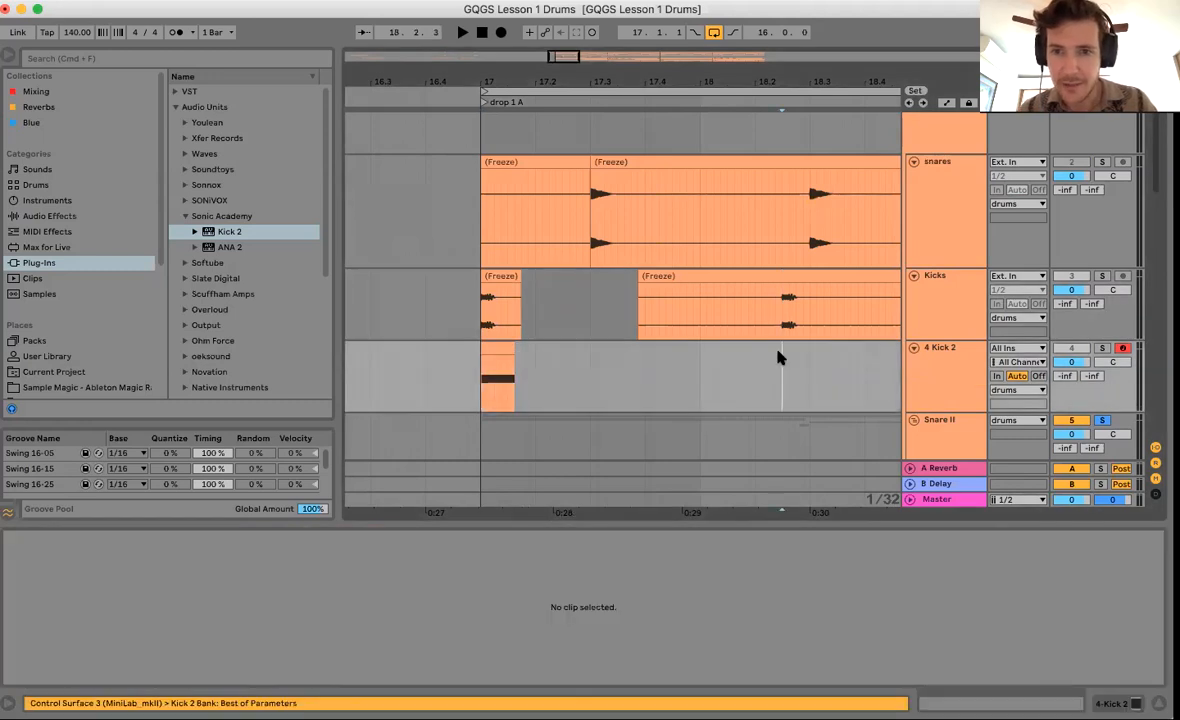
{"action": "key", "text": "super+v"}
{"action": "scroll", "coordinate": [703, 360], "scroll_direction": "right", "scroll_amount": 4}
{"action": "scroll", "coordinate": [719, 361], "scroll_direction": "right", "scroll_amount": 1}
{"action": "left_click", "coordinate": [723, 361]}
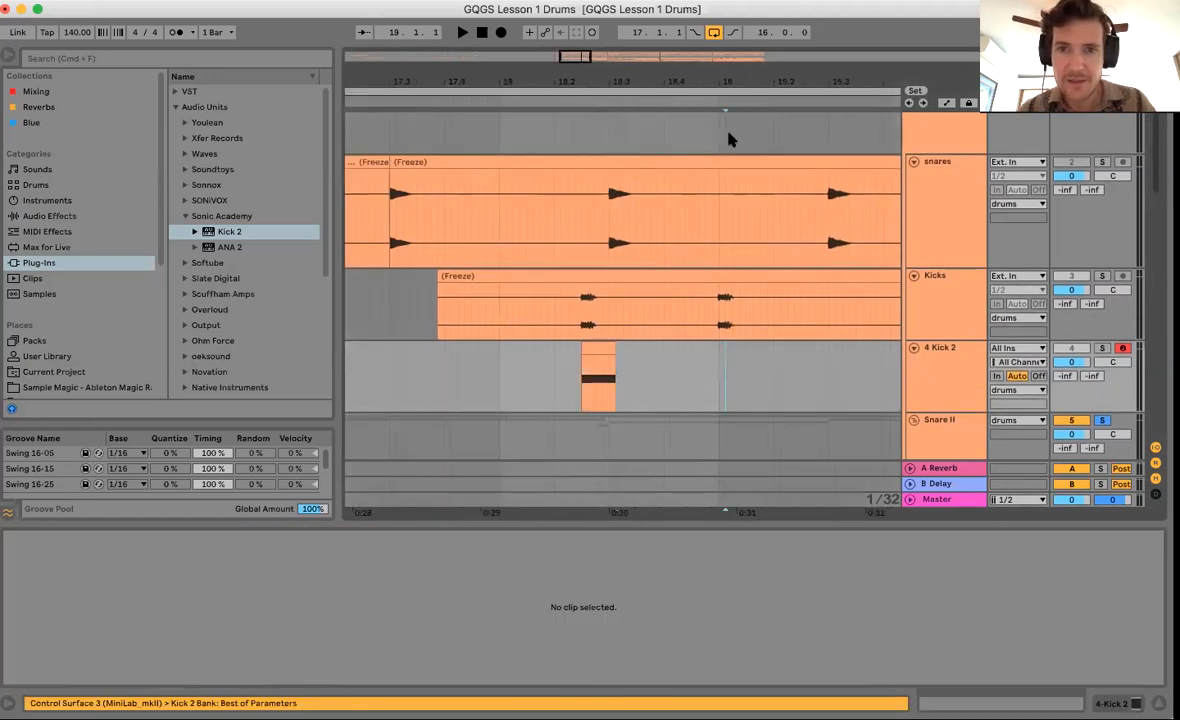
{"action": "key", "text": "super+v"}
{"action": "key", "text": "minus"}
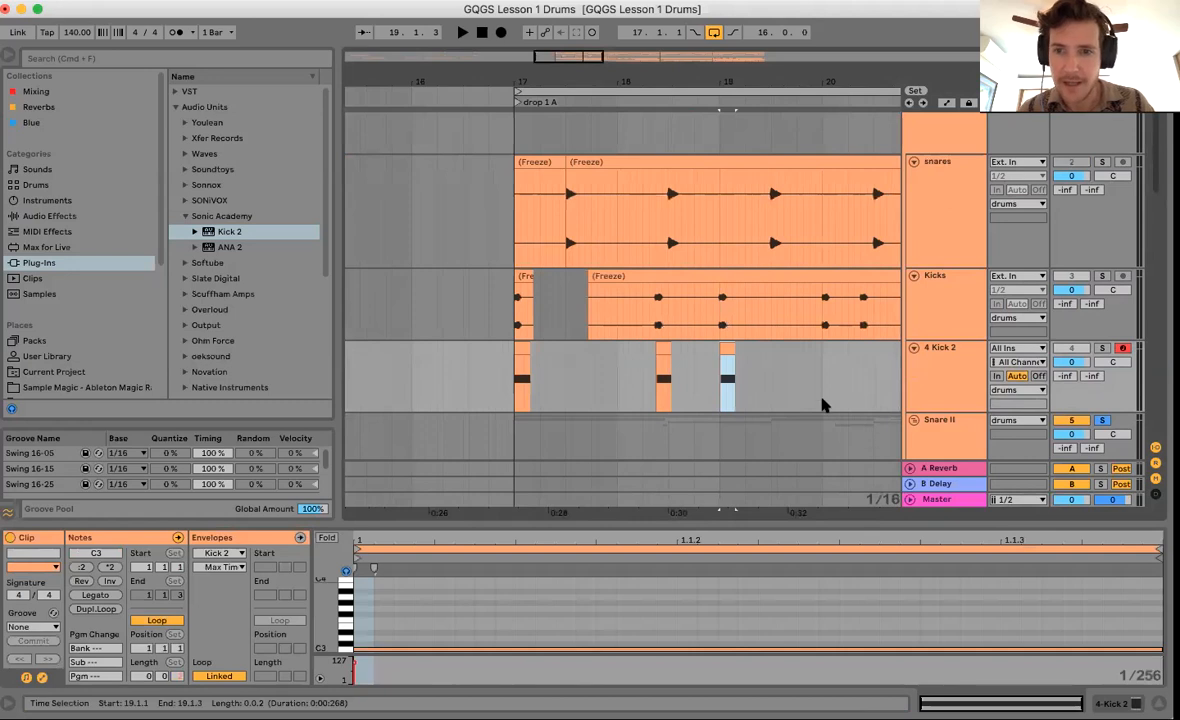
{"action": "left_click", "coordinate": [830, 380]}
{"action": "key", "text": "super+v"}
{"action": "left_click", "coordinate": [866, 383]}
{"action": "key", "text": "super+v"}
{"action": "scroll", "coordinate": [838, 378], "scroll_direction": "right", "scroll_amount": 2}
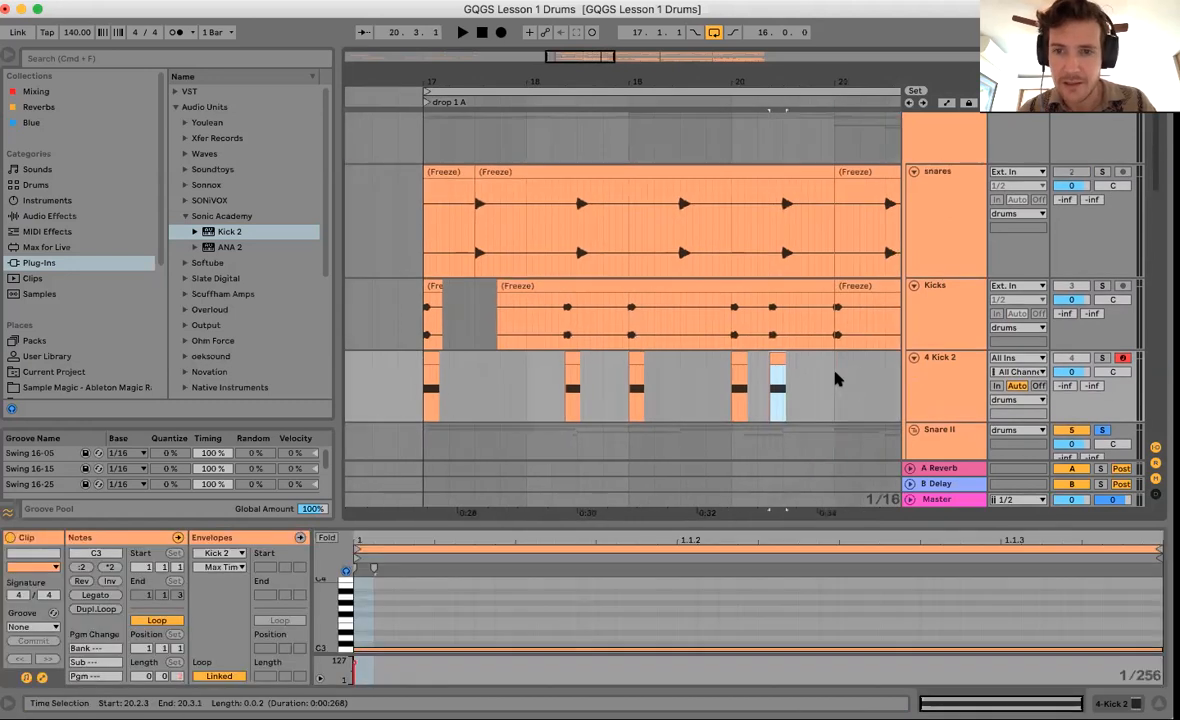
Consolidate bars 17–21 into one four-bar kick clip and duplicate it three times to bar 33.
{"action": "left_click", "coordinate": [830, 377]}
{"action": "left_click_drag", "start_coordinate": [747, 82], "coordinate": [747, 30]}
{"action": "scroll", "coordinate": [740, 400], "scroll_direction": "right", "scroll_amount": 3}
{"action": "scroll", "coordinate": [740, 400], "scroll_direction": "down", "scroll_amount": 1}
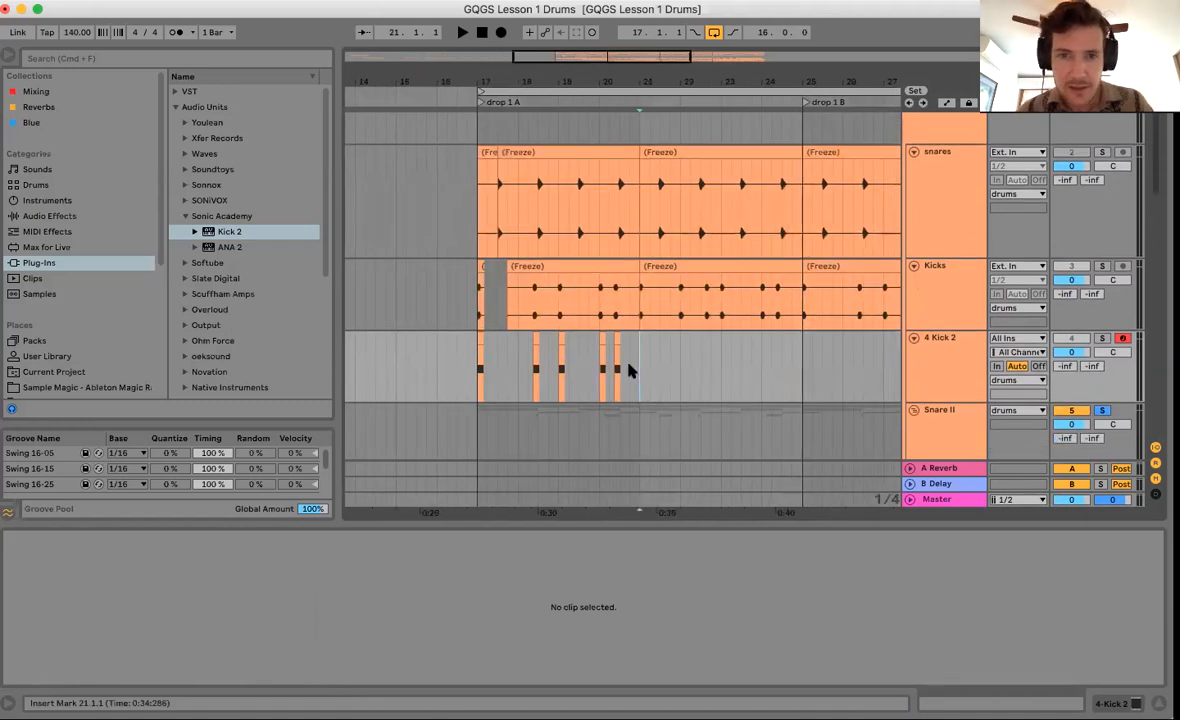
{"action": "left_click_drag", "start_coordinate": [640, 371], "coordinate": [476, 371]}
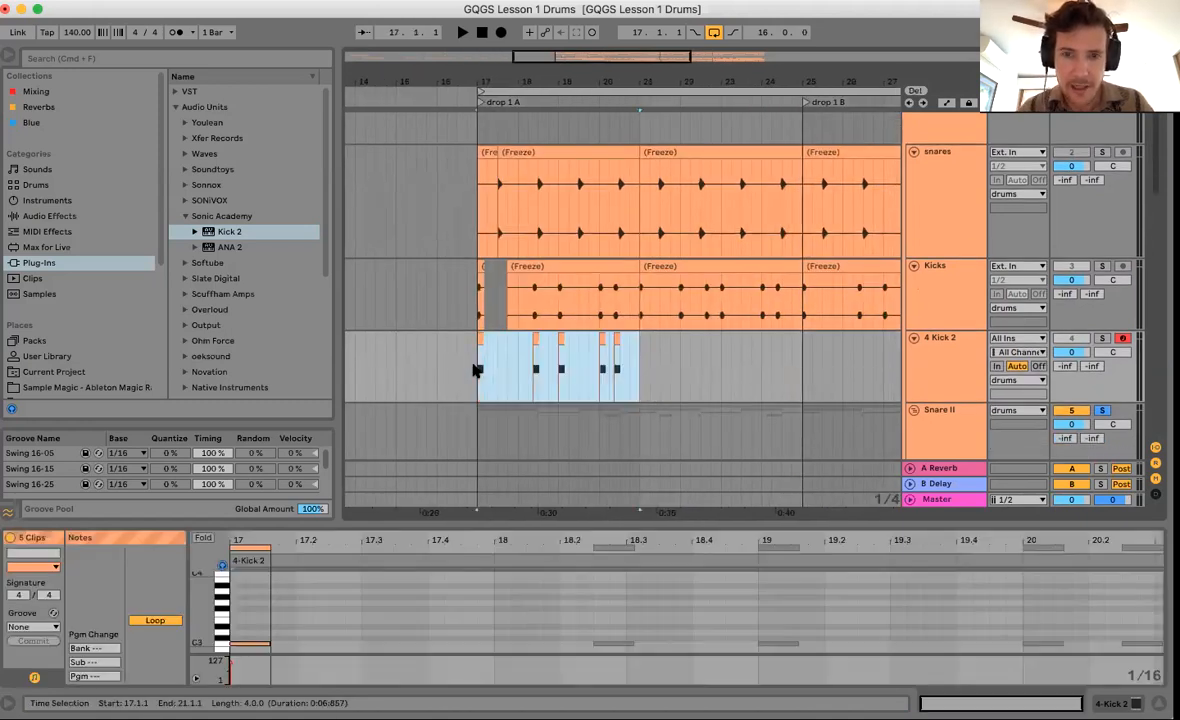
{"action": "key", "text": "ctrl+j"}
{"action": "key", "text": "ctrl+d"}
{"action": "scroll", "coordinate": [476, 370], "scroll_direction": "right", "scroll_amount": 6}
{"action": "scroll", "coordinate": [476, 370], "scroll_direction": "down", "scroll_amount": 1}
{"action": "key", "text": "ctrl+d"}
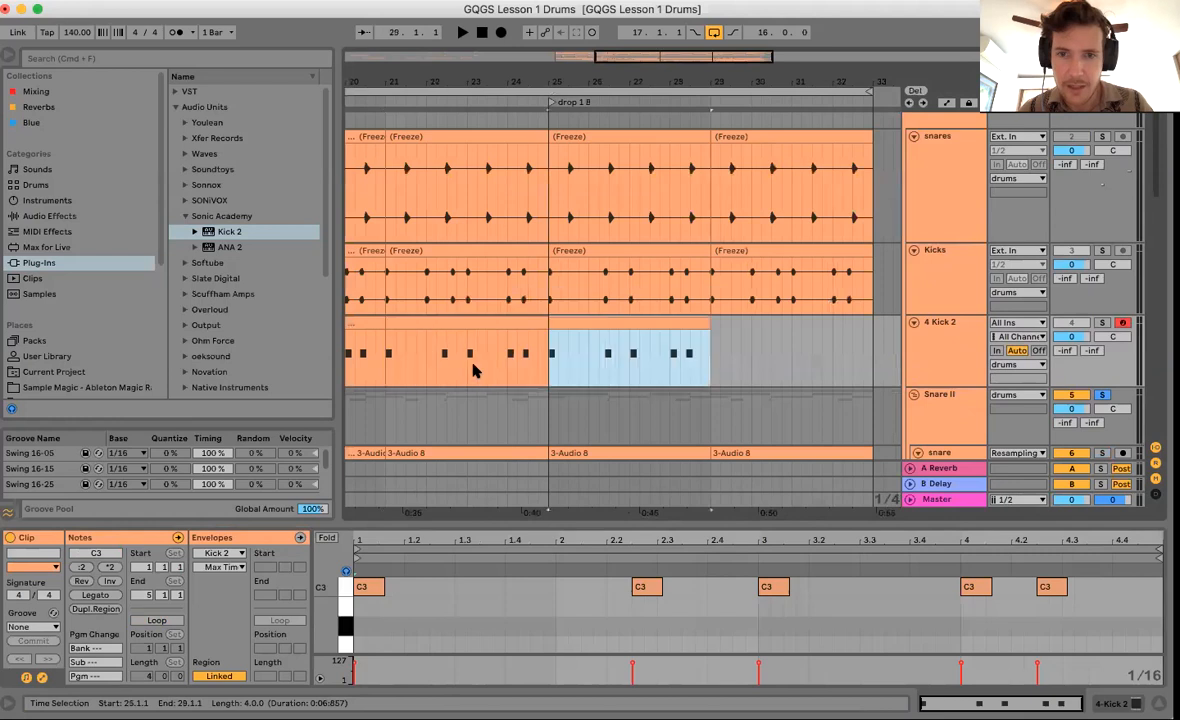
{"action": "key", "text": "ctrl+d"}
{"action": "scroll", "coordinate": [624, 361], "scroll_direction": "left", "scroll_amount": 5}
{"action": "scroll", "coordinate": [624, 361], "scroll_direction": "down", "scroll_amount": 1}
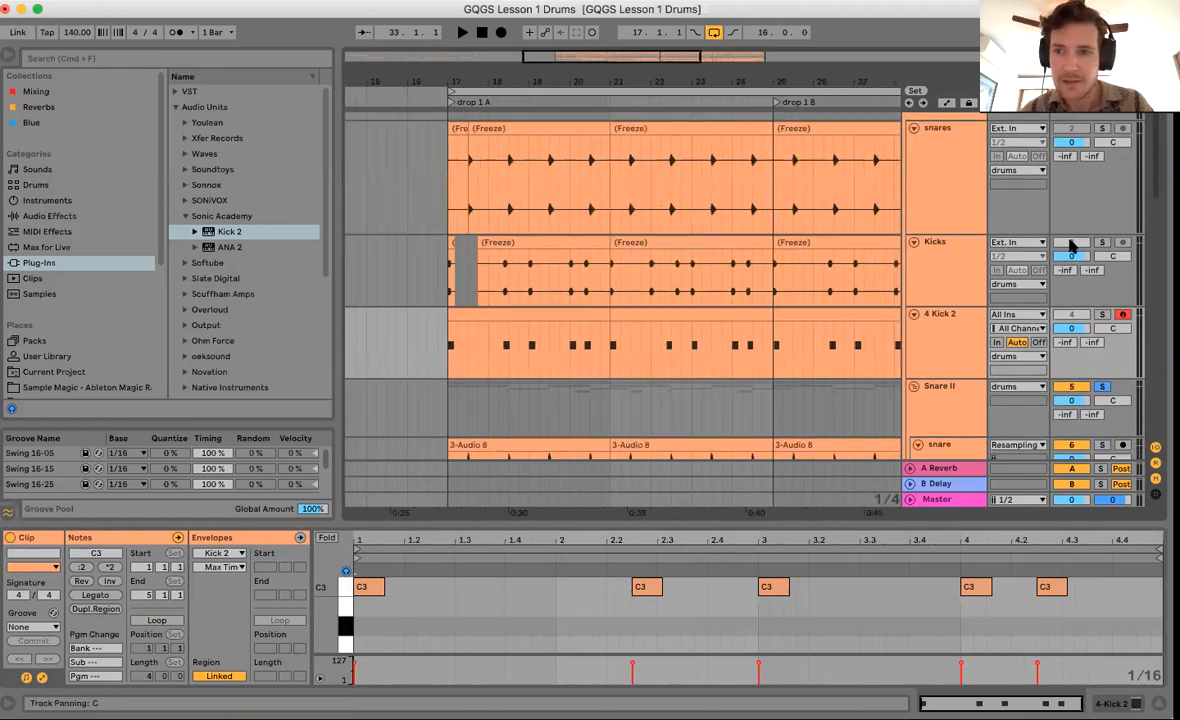
Reopen Kick 2 and lower the pitch envelope's start, middle and A#1 points and its ending frequency.
{"action": "double_click", "coordinate": [948, 336]}
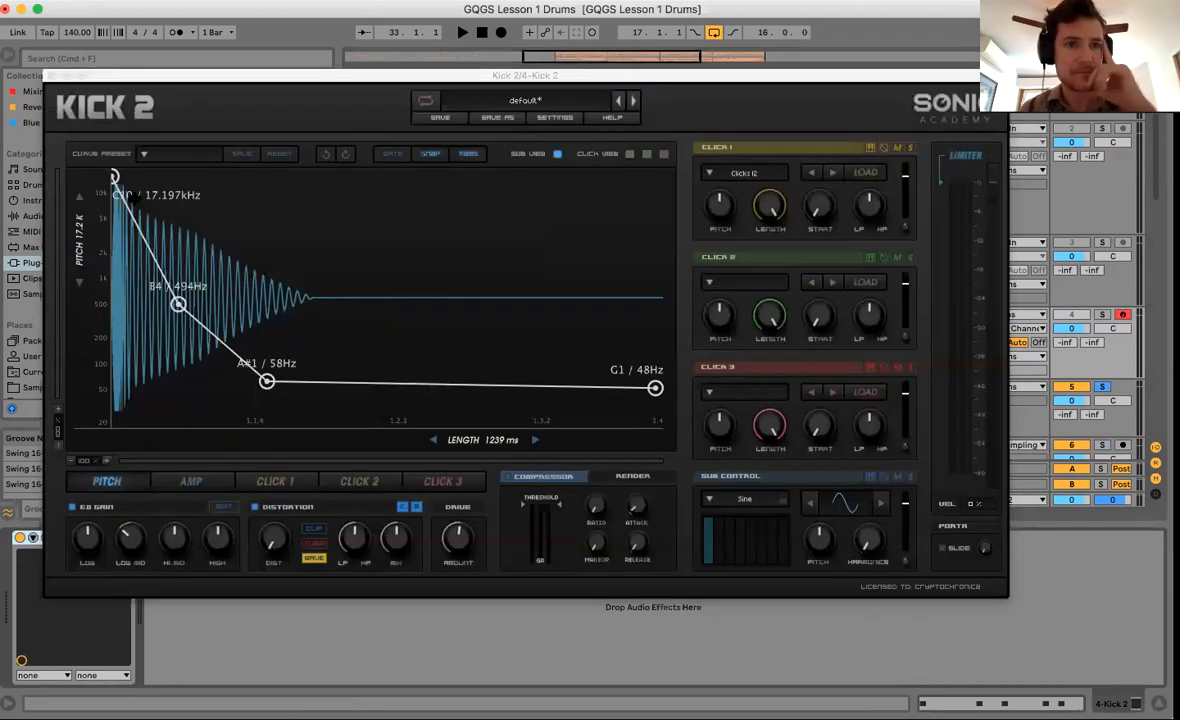
{"action": "left_click_drag", "start_coordinate": [115, 173], "coordinate": [114, 228]}
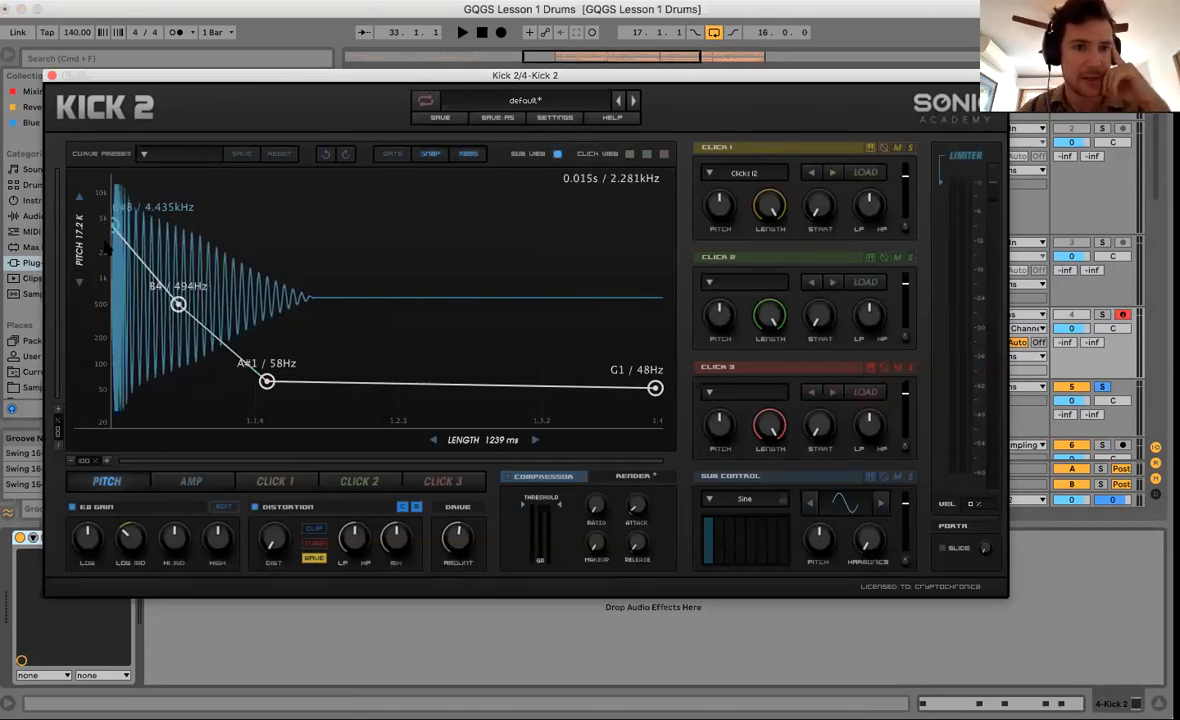
{"action": "left_click_drag", "start_coordinate": [112, 229], "coordinate": [113, 228]}
{"action": "left_click_drag", "start_coordinate": [177, 304], "coordinate": [128, 306]}
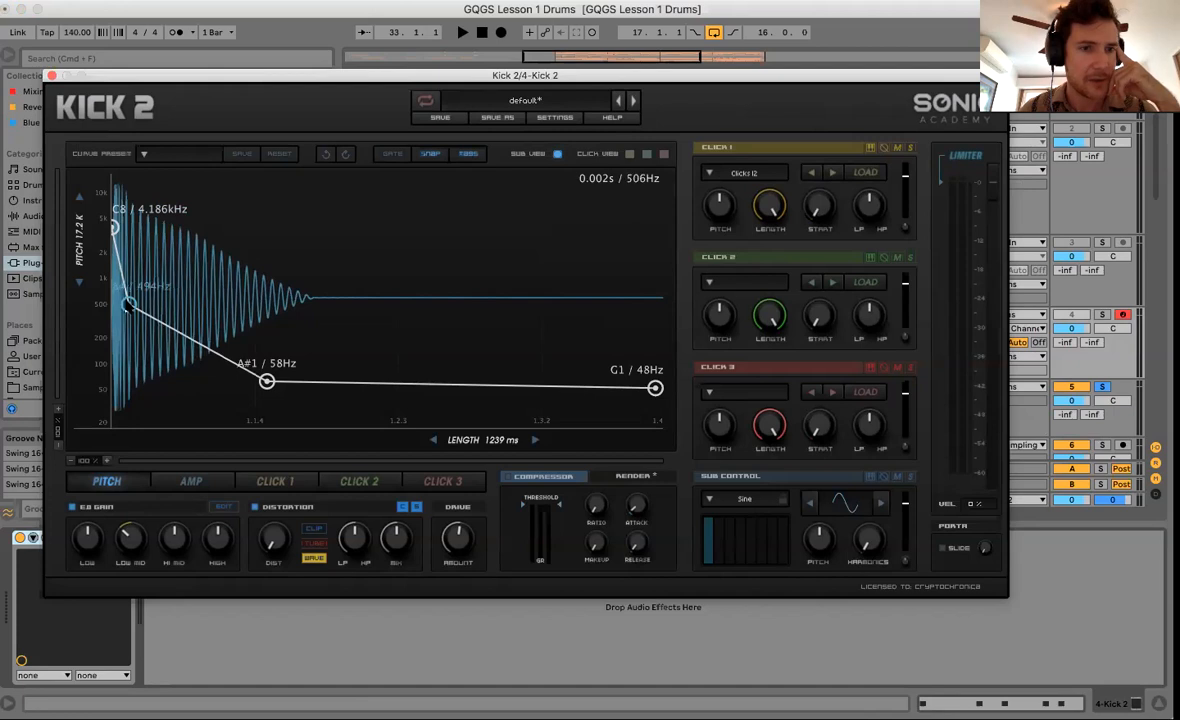
{"action": "left_click_drag", "start_coordinate": [267, 381], "coordinate": [201, 400]}
{"action": "left_click_drag", "start_coordinate": [656, 389], "coordinate": [655, 412]}
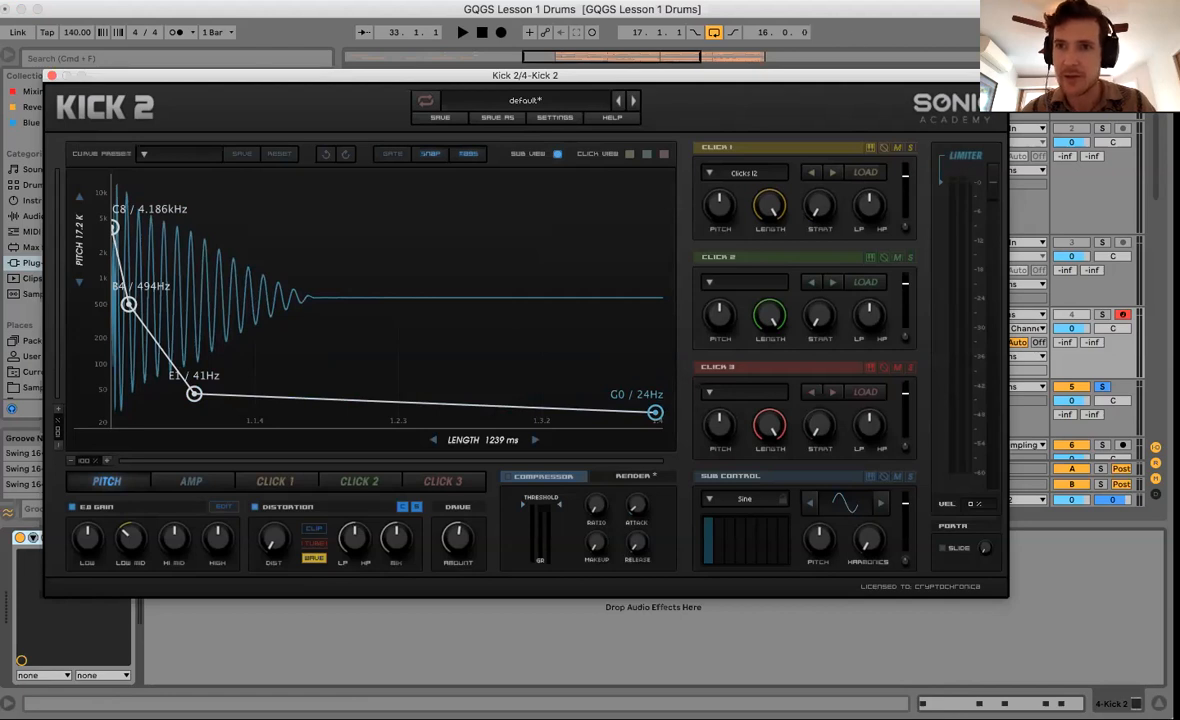
Solo Kick 2, unsolo Snare II, shorten the kick to 491 ms, and raise the third pitch point to 82Hz.
{"action": "left_click", "coordinate": [1075, 303]}
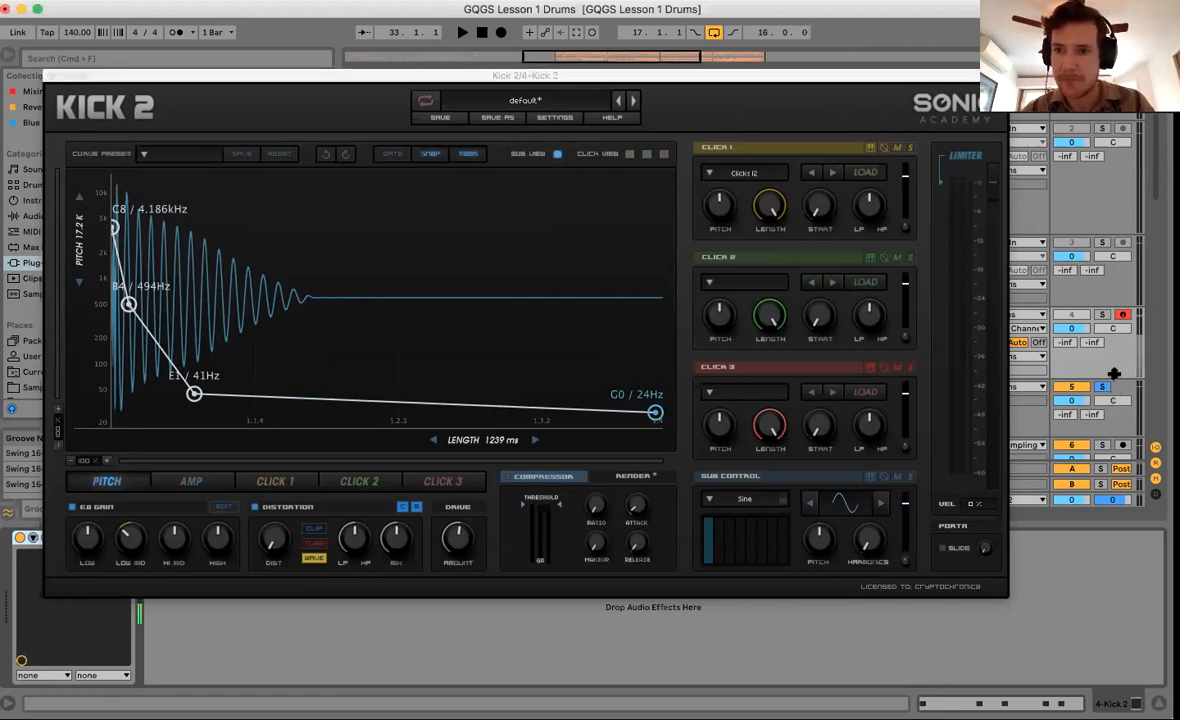
{"action": "left_click", "coordinate": [1105, 316]}
{"action": "left_click", "coordinate": [1102, 388]}
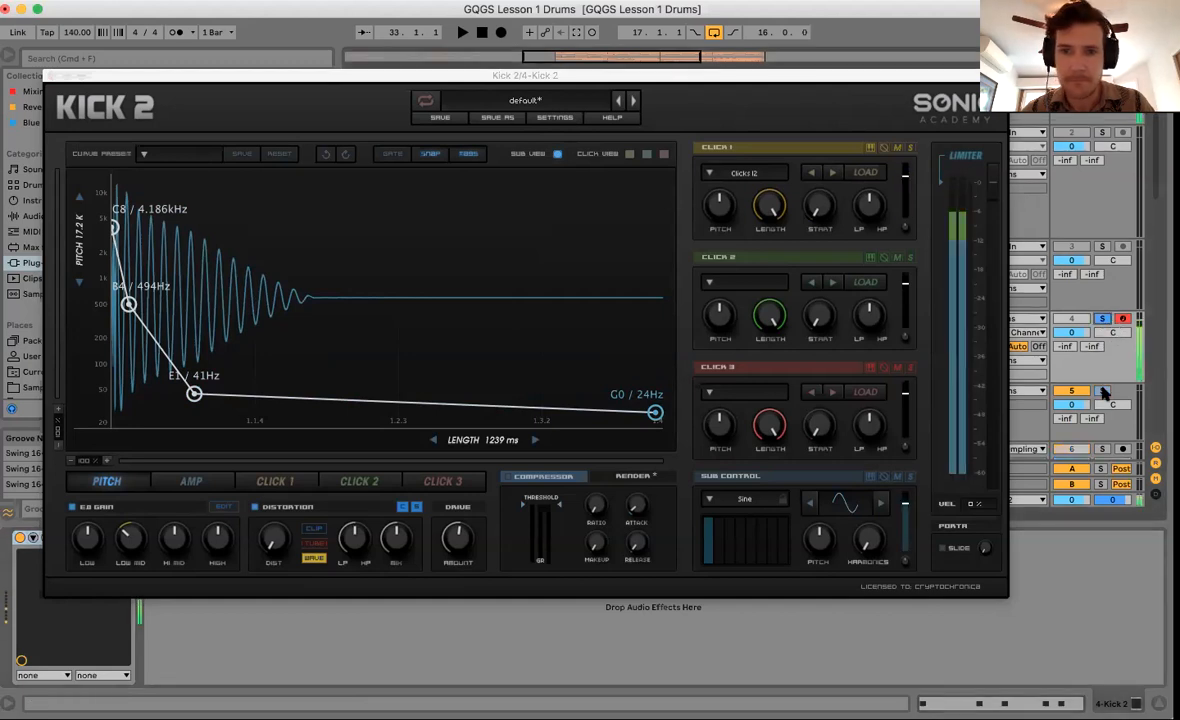
{"action": "left_click_drag", "start_coordinate": [490, 442], "coordinate": [390, 441]}
{"action": "left_click_drag", "start_coordinate": [194, 393], "coordinate": [196, 369]}
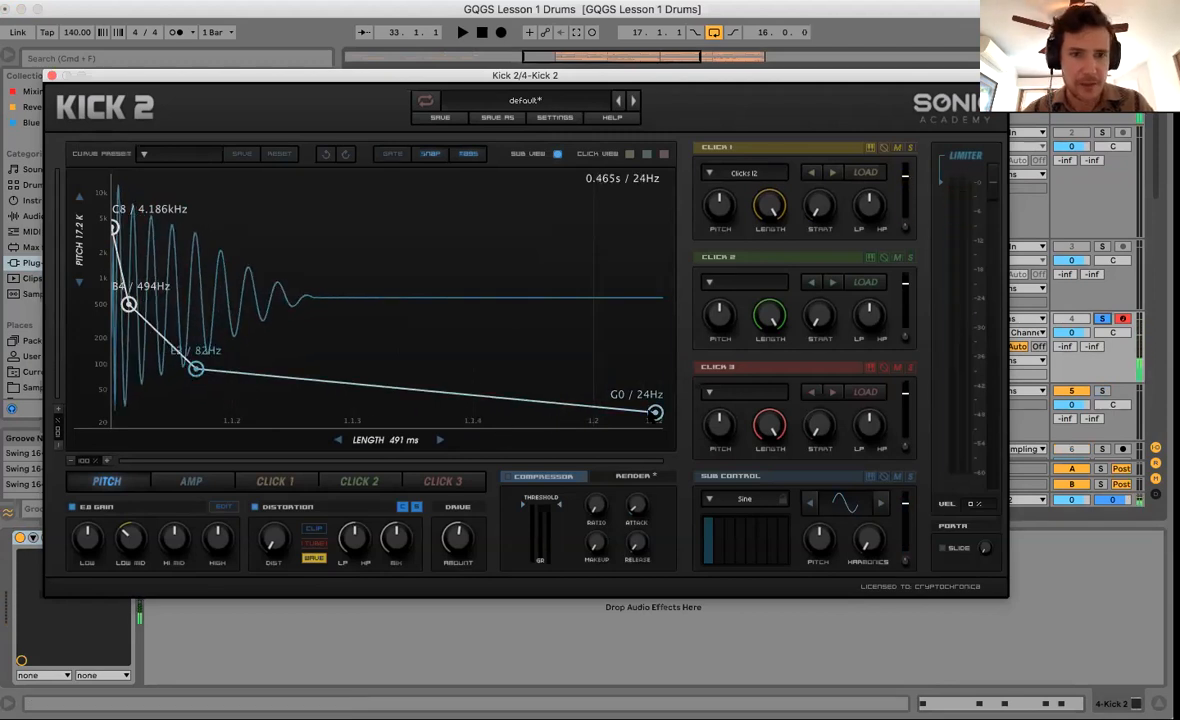
Reshape Kick 2's amp envelope to points 1.00, 0.77 and 0.52, with an earlier zero and curved decay segments.
{"action": "left_click", "coordinate": [190, 481]}
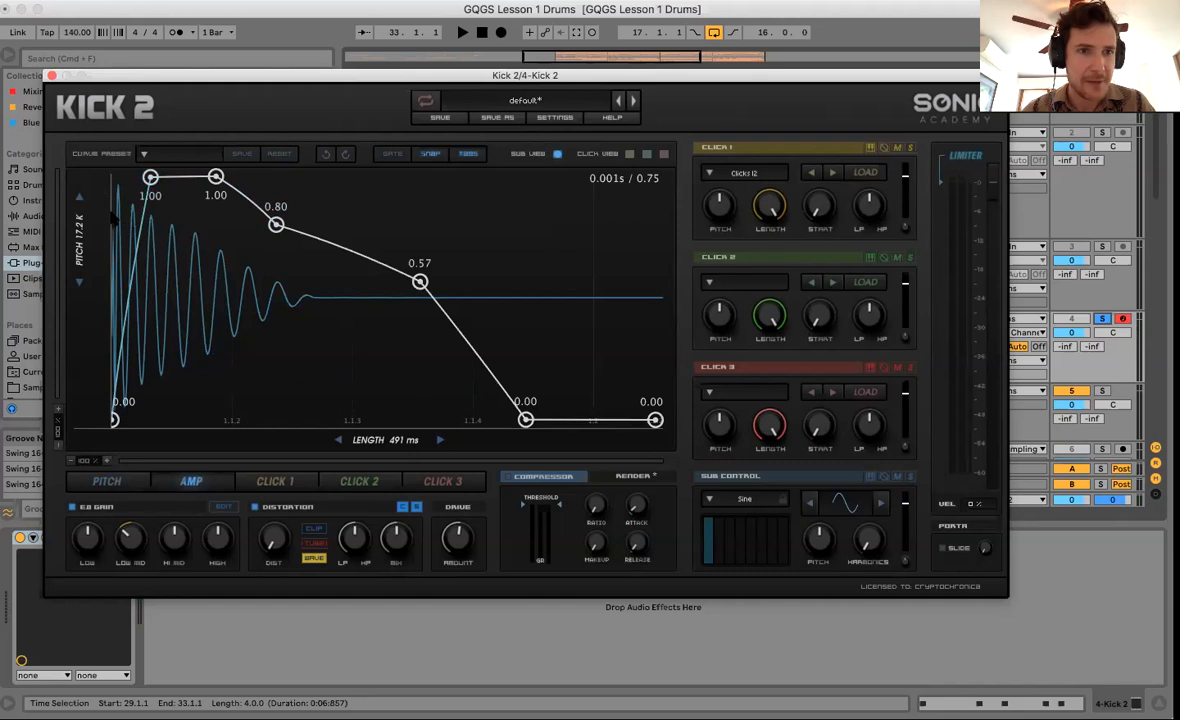
{"action": "left_click_drag", "start_coordinate": [150, 177], "coordinate": [176, 178]}
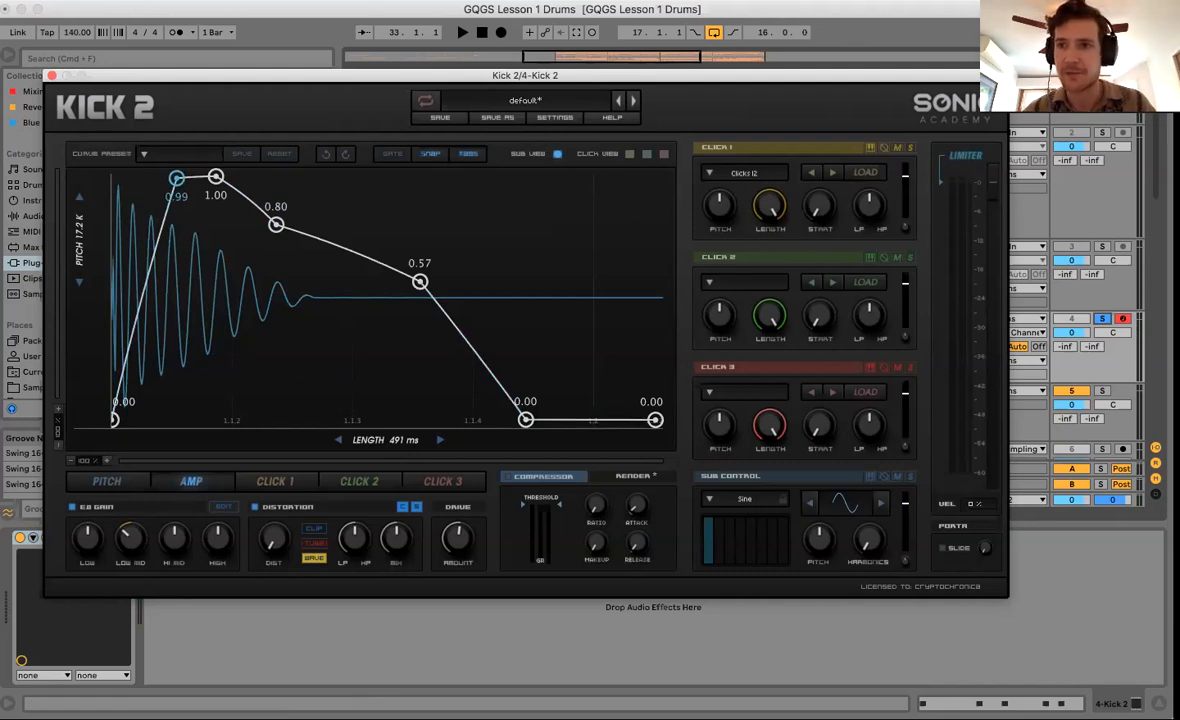
{"action": "left_click_drag", "start_coordinate": [176, 178], "coordinate": [143, 177]}
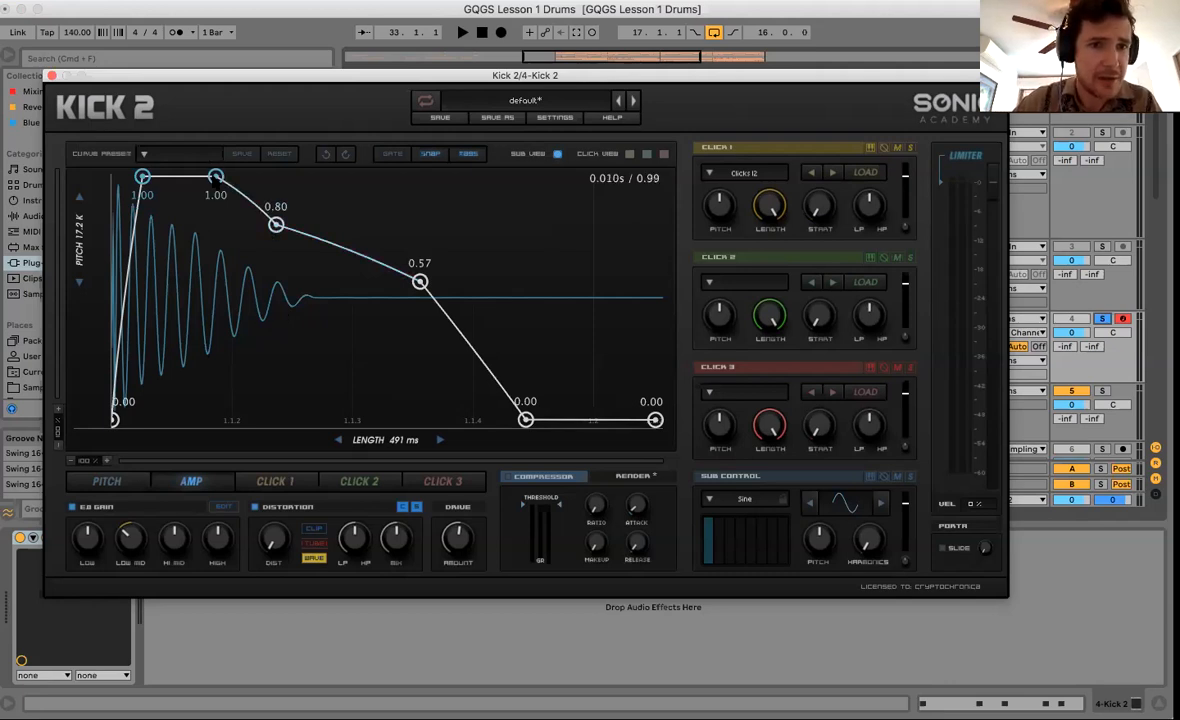
{"action": "left_click_drag", "start_coordinate": [275, 224], "coordinate": [275, 233]}
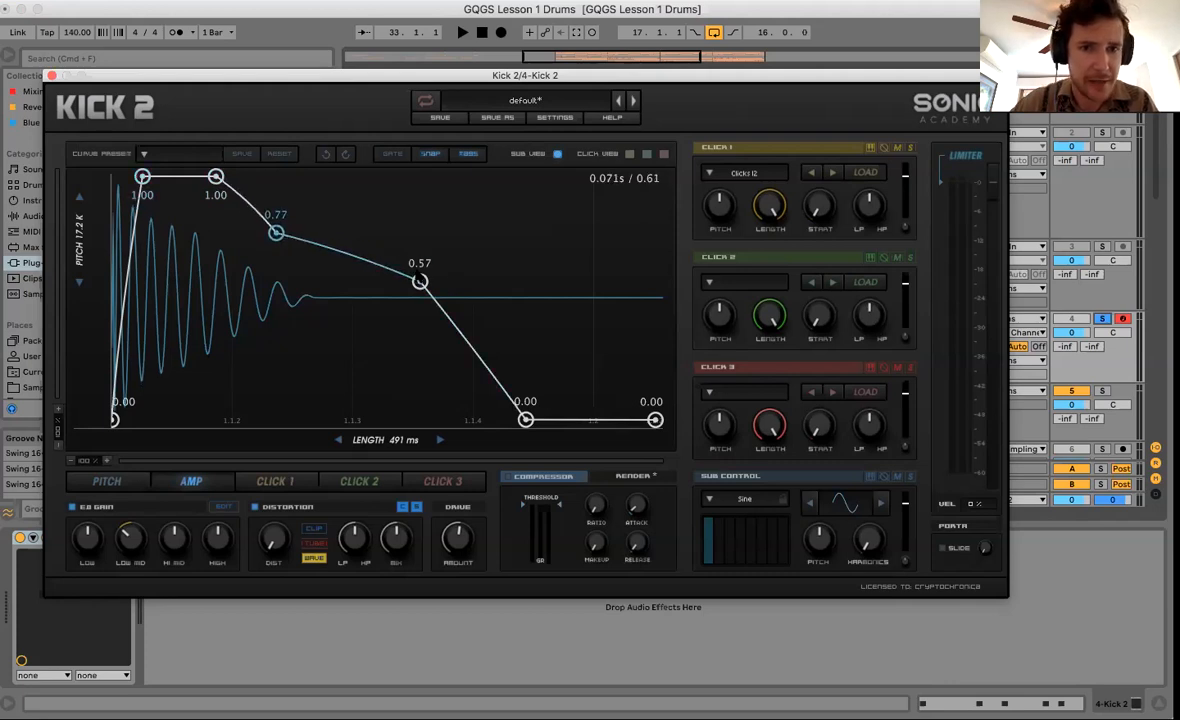
{"action": "mouse_move", "coordinate": [420, 281]}
{"action": "left_mouse_down"}
{"action": "mouse_move", "coordinate": [405, 274]}
{"action": "mouse_move", "coordinate": [409, 292]}
{"action": "left_mouse_up"}
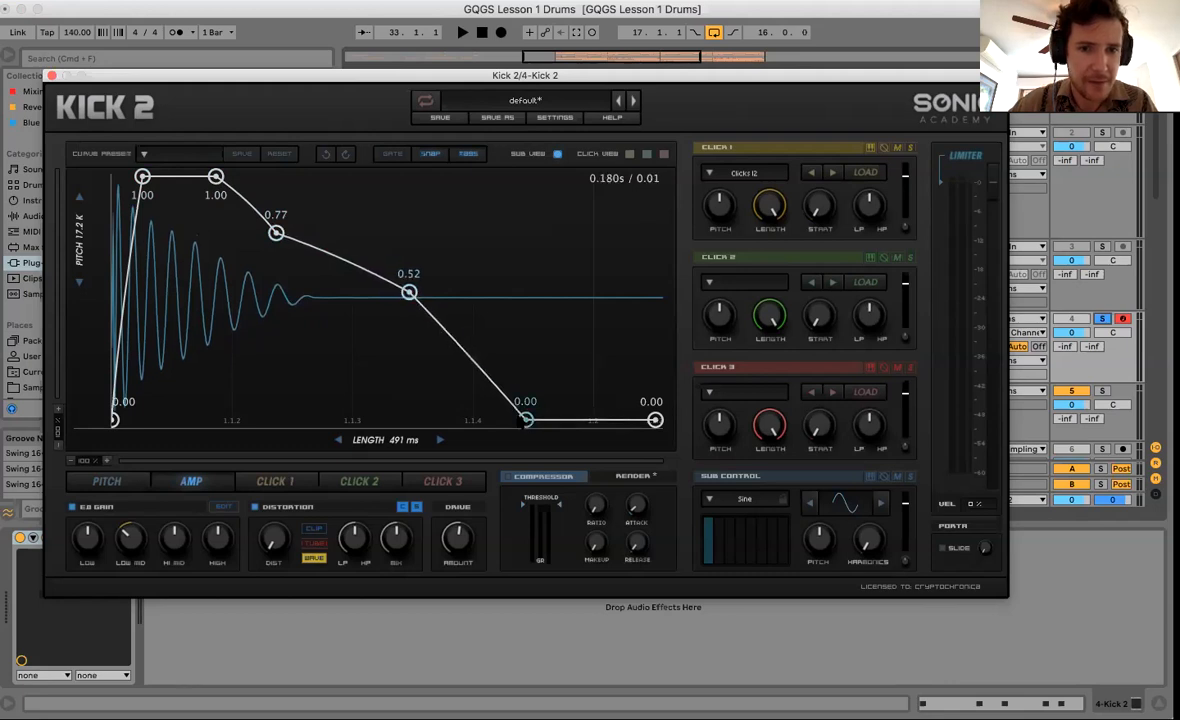
{"action": "left_click_drag", "start_coordinate": [525, 420], "coordinate": [510, 421]}
{"action": "left_click_drag", "start_coordinate": [487, 365], "coordinate": [473, 301]}
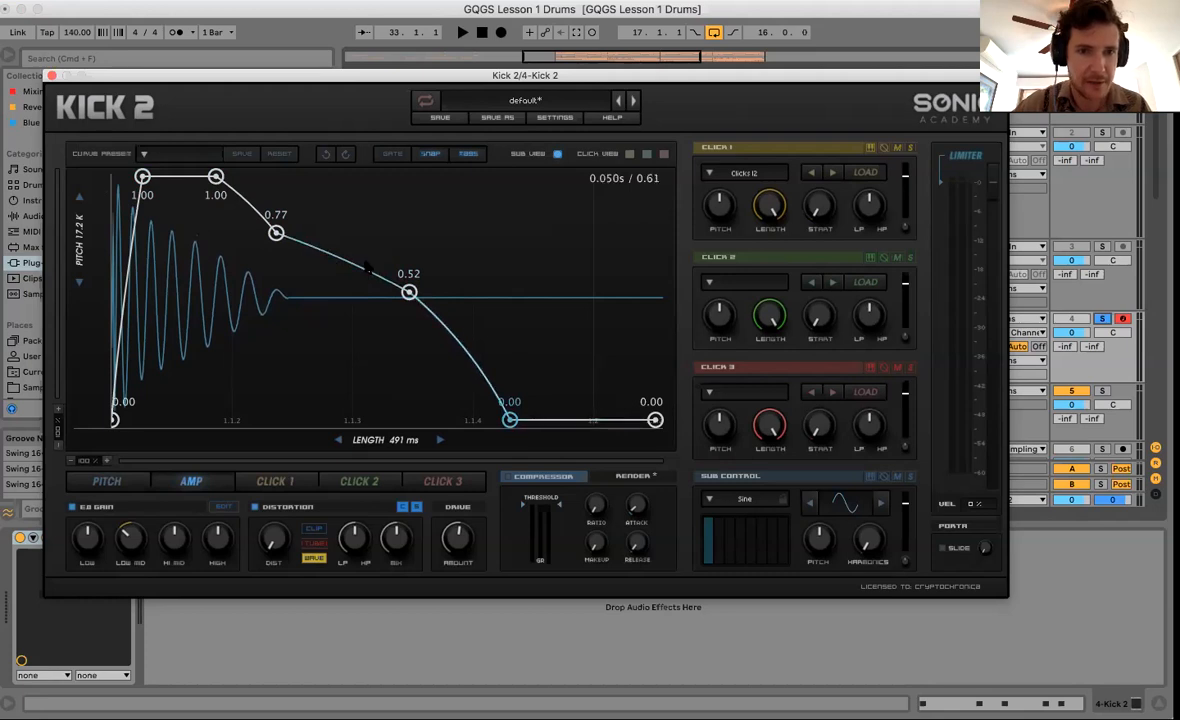
{"action": "left_click_drag", "start_coordinate": [367, 268], "coordinate": [370, 250]}
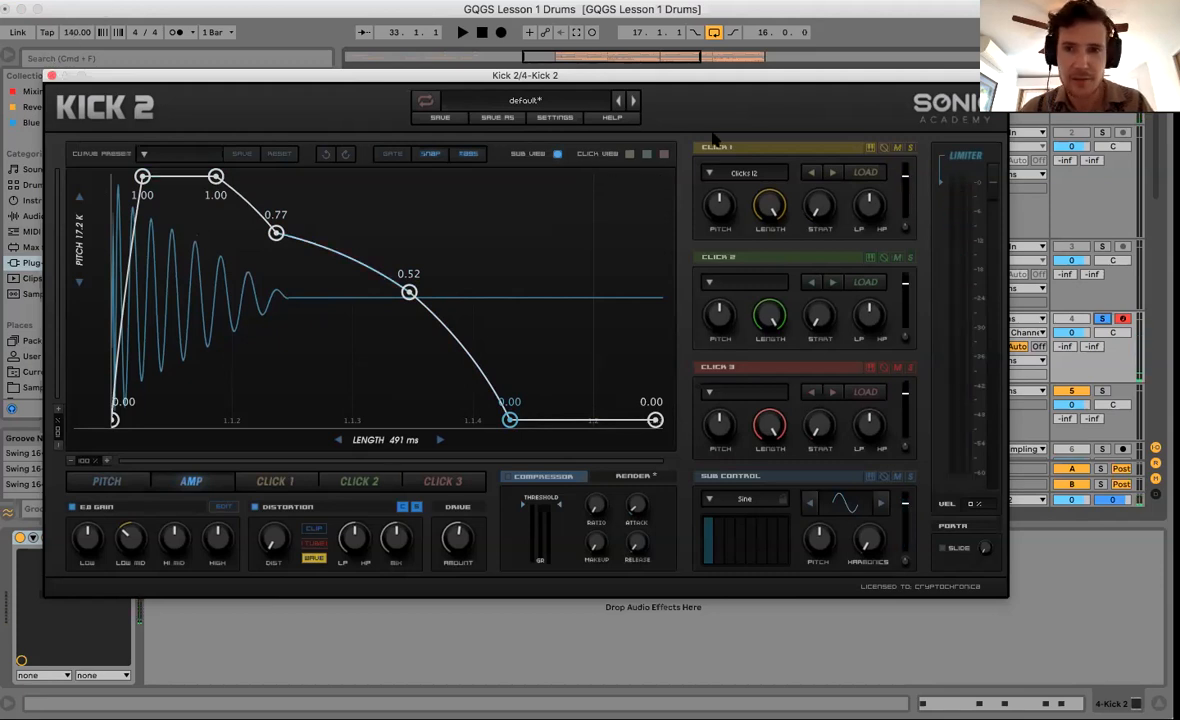
After trying Hats 14 and Hats 15, load the Clicks 16 preset into Kick 2's Click 1 layer.
{"action": "left_click", "coordinate": [759, 174]}
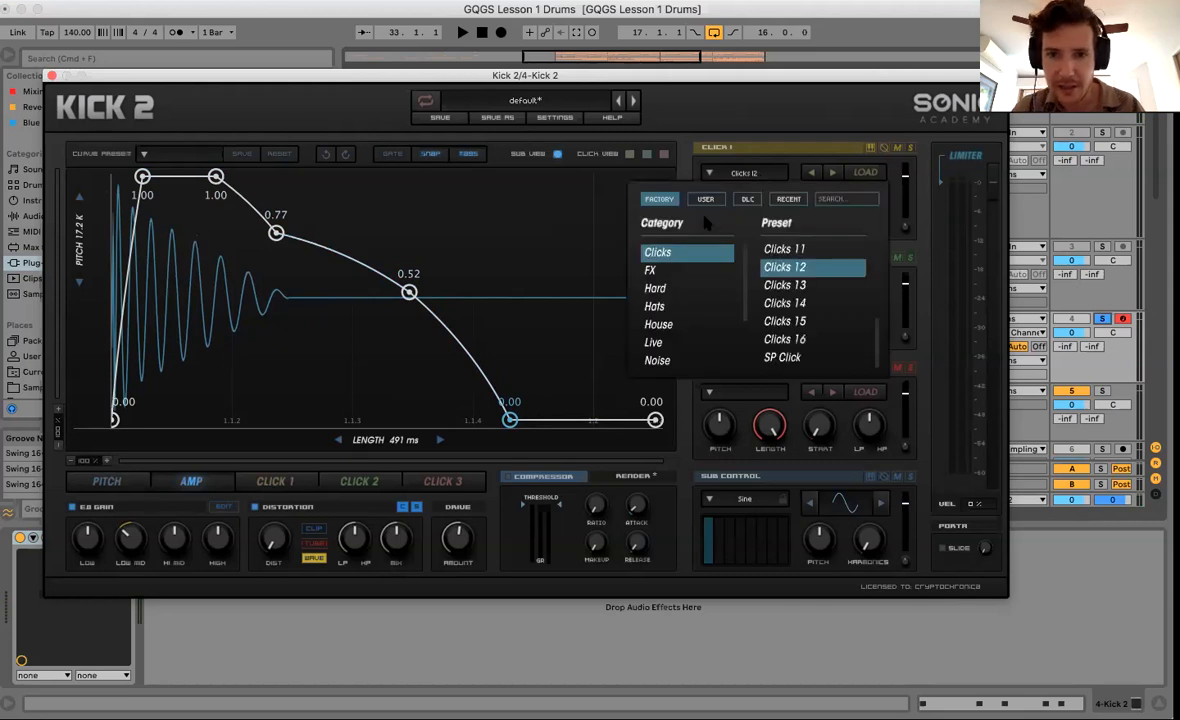
{"action": "left_click", "coordinate": [654, 306]}
{"action": "left_click", "coordinate": [785, 303]}
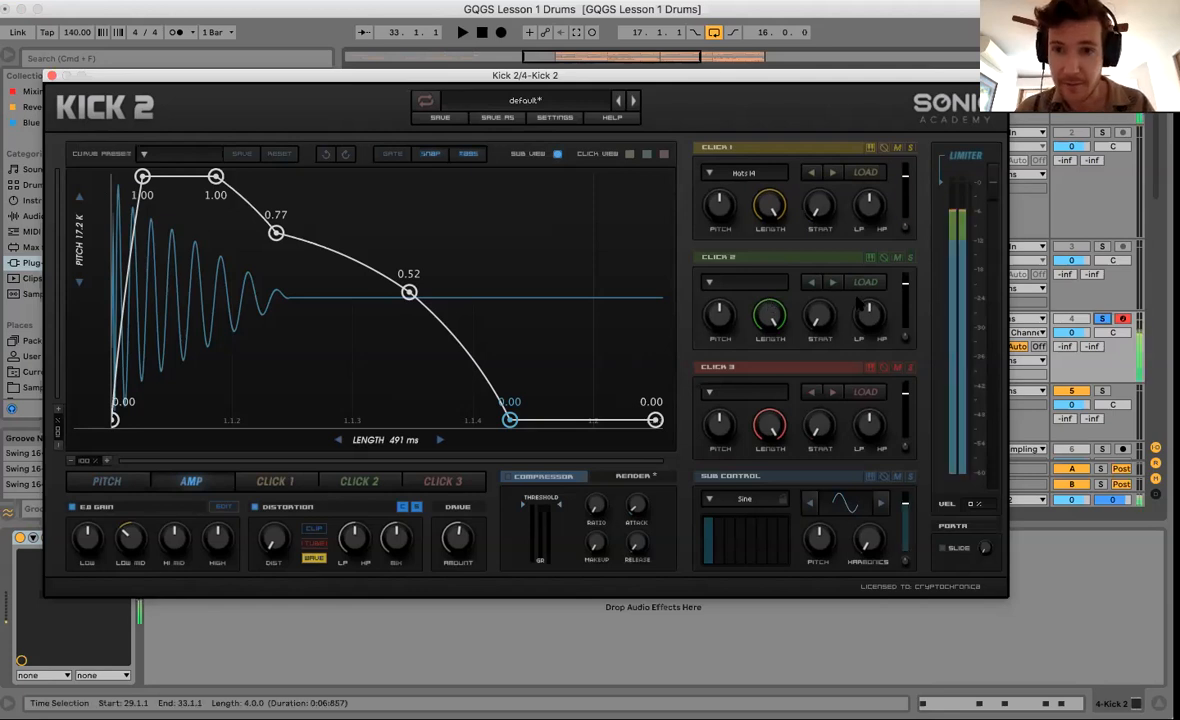
{"action": "left_click", "coordinate": [832, 173]}
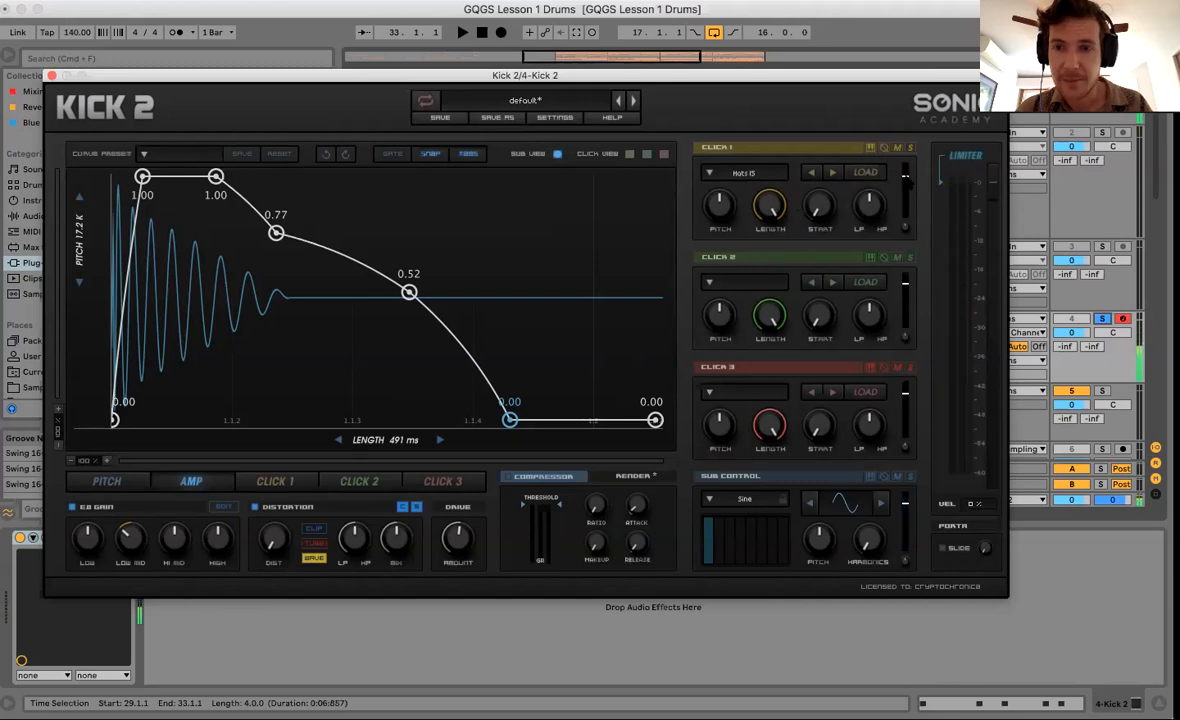
{"action": "left_click", "coordinate": [810, 173]}
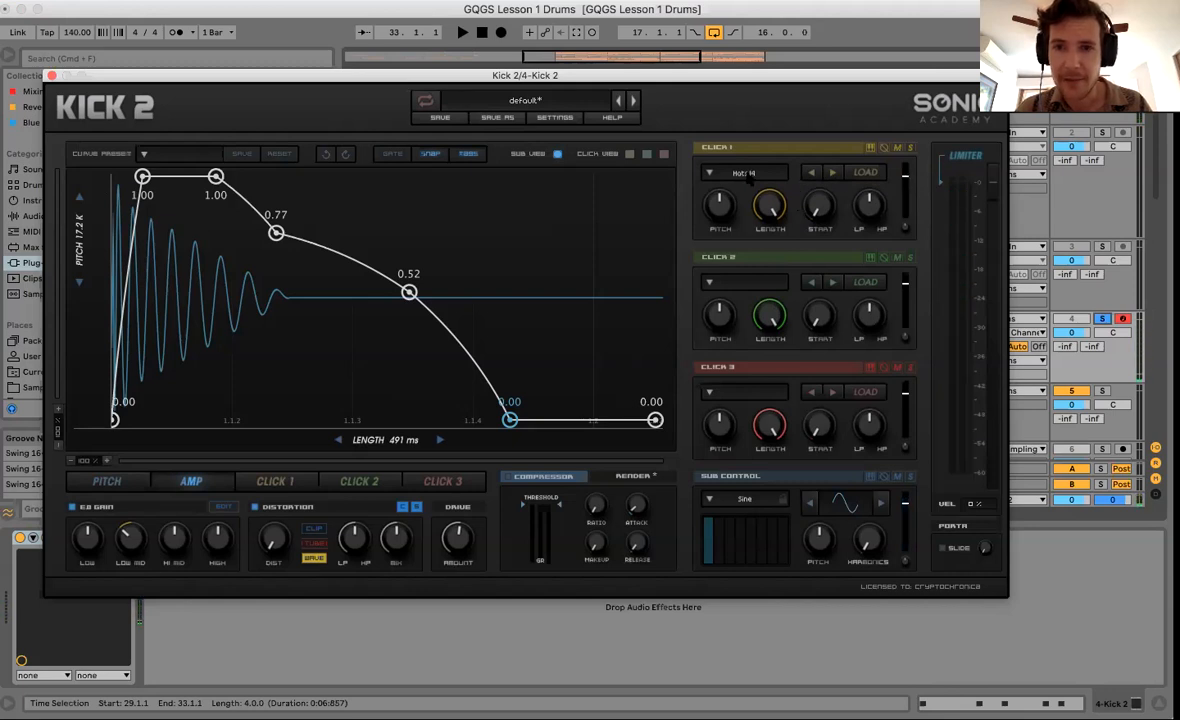
{"action": "left_click", "coordinate": [712, 173]}
{"action": "left_click", "coordinate": [707, 253]}
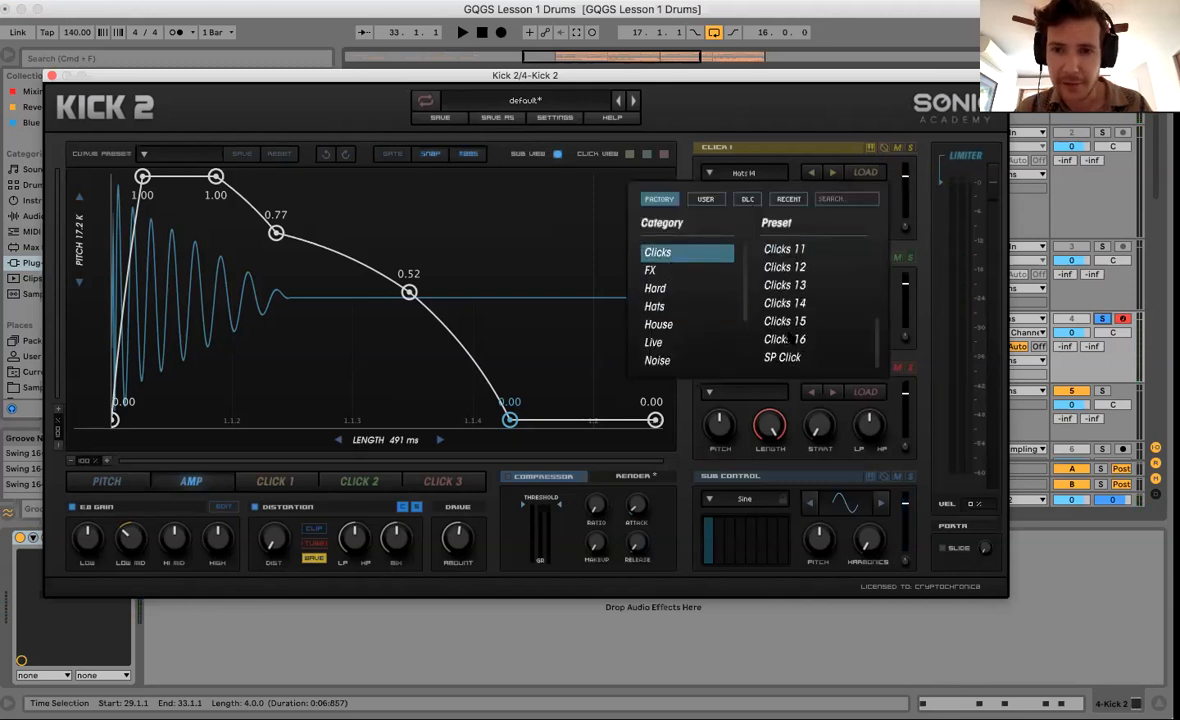
{"action": "left_click", "coordinate": [782, 339]}
Lower the Click 1 level slightly and close the Kick 2 window.
{"action": "mouse_move", "coordinate": [908, 196]}
{"action": "left_mouse_down"}
{"action": "mouse_move", "coordinate": [908, 206]}
{"action": "mouse_move", "coordinate": [907, 186]}
{"action": "left_mouse_up"}
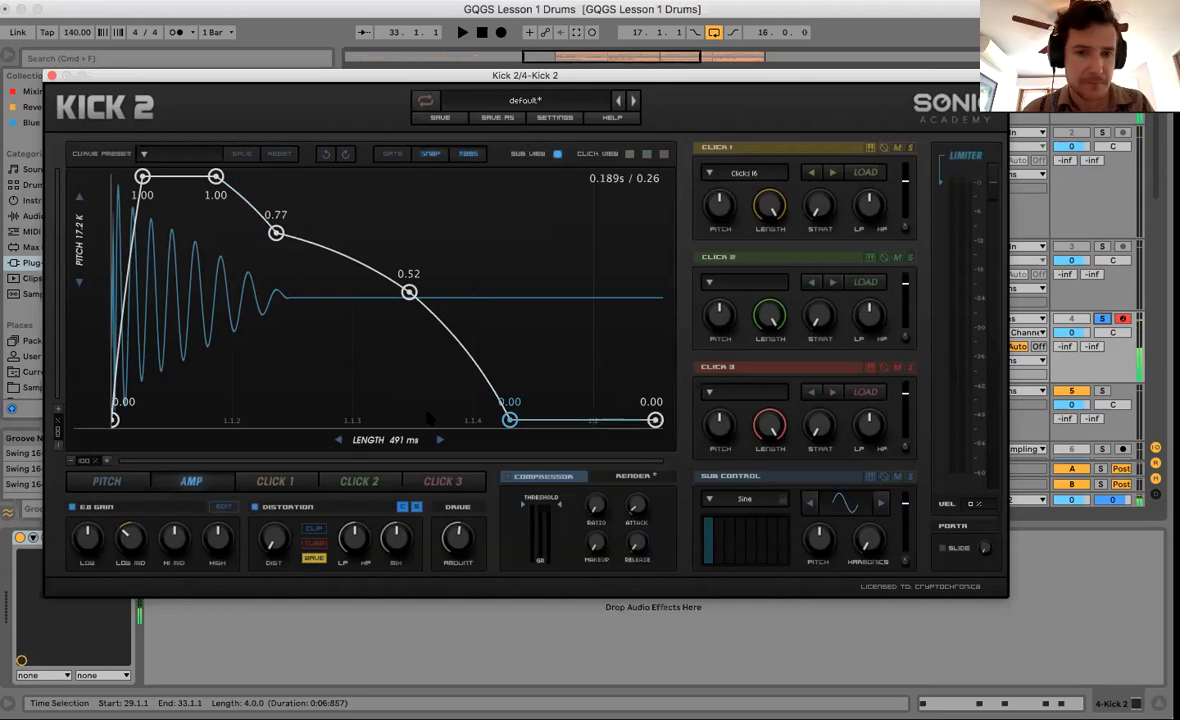
{"action": "left_click", "coordinate": [52, 77]}
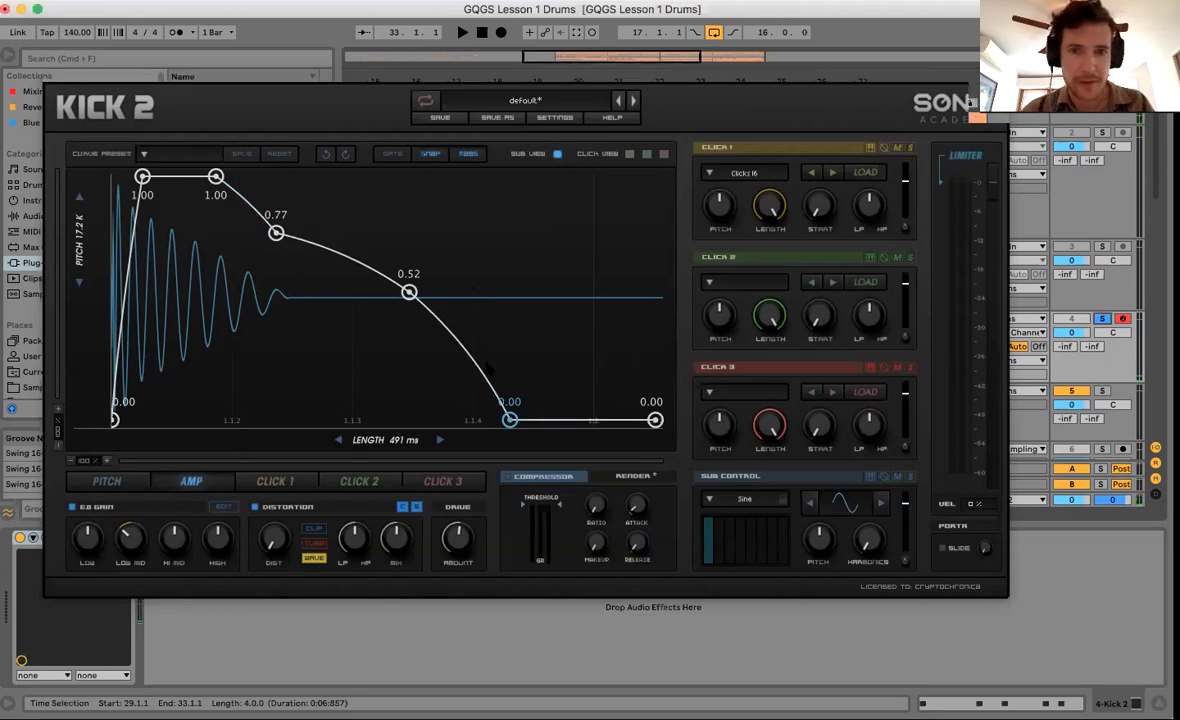
{"action": "scroll", "coordinate": [893, 305], "scroll_direction": "down", "scroll_amount": 2}
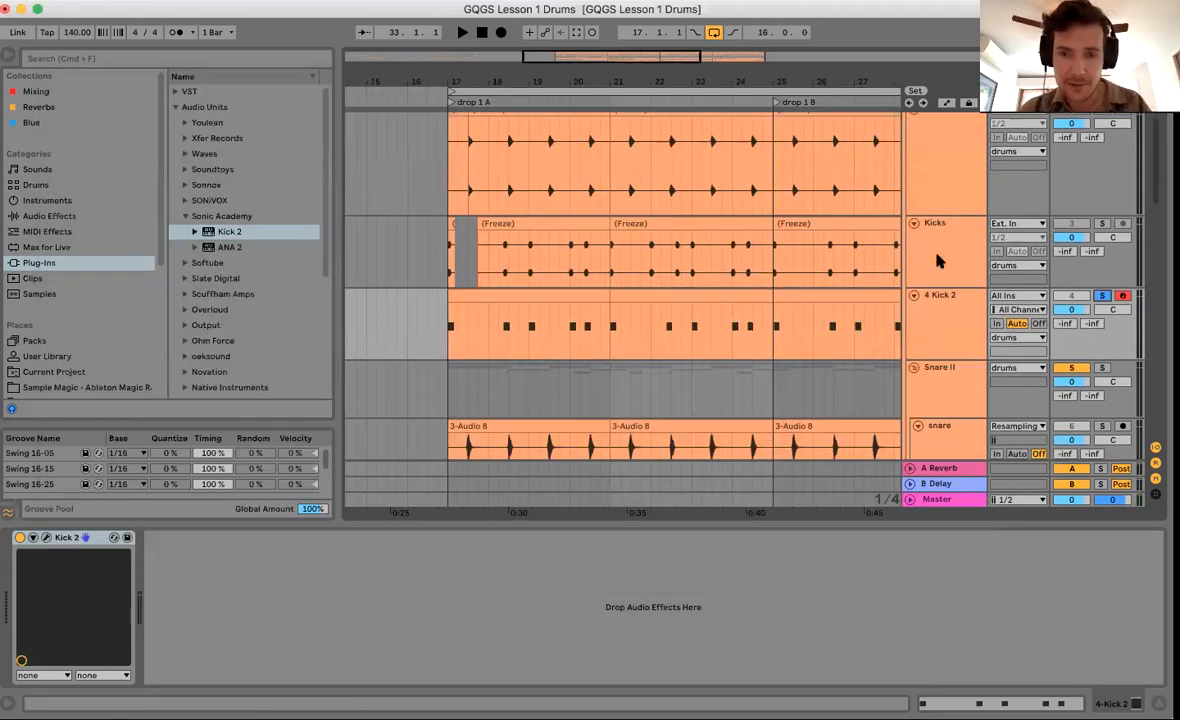
Add a 4 Audio track below Kicks, set its input to Resampling and arm it.
{"action": "left_click", "coordinate": [861, 229]}
{"action": "key", "text": "super+t"}
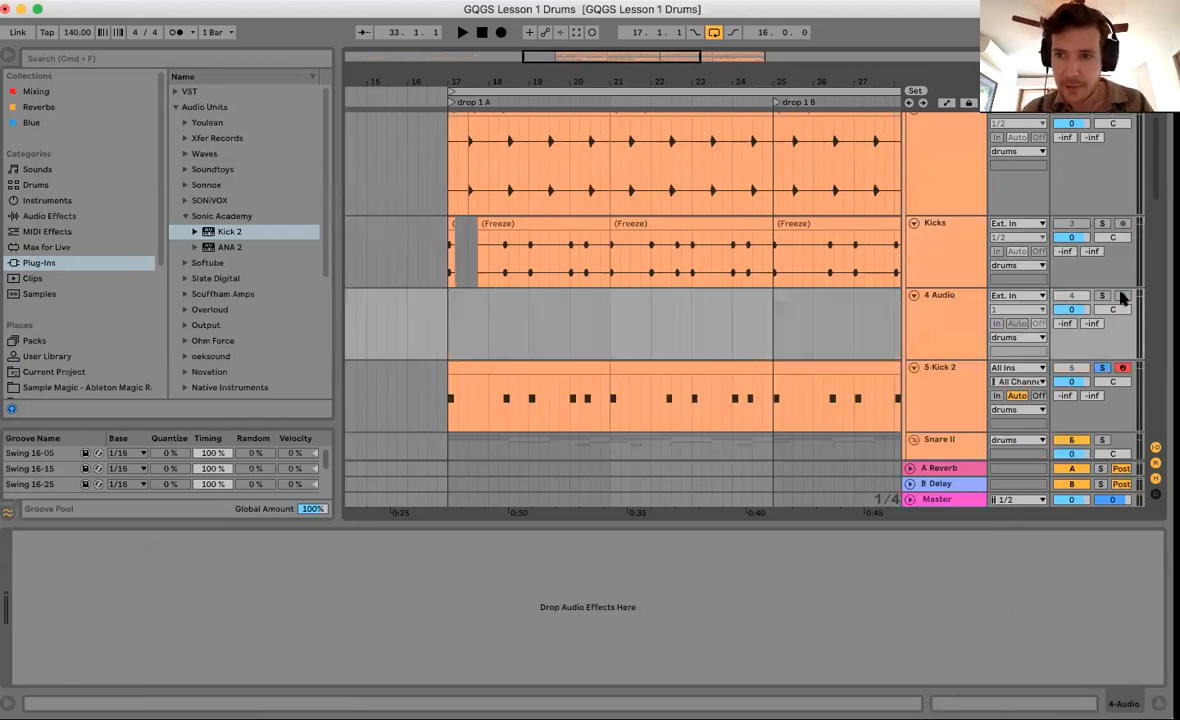
{"action": "left_click", "coordinate": [1032, 296]}
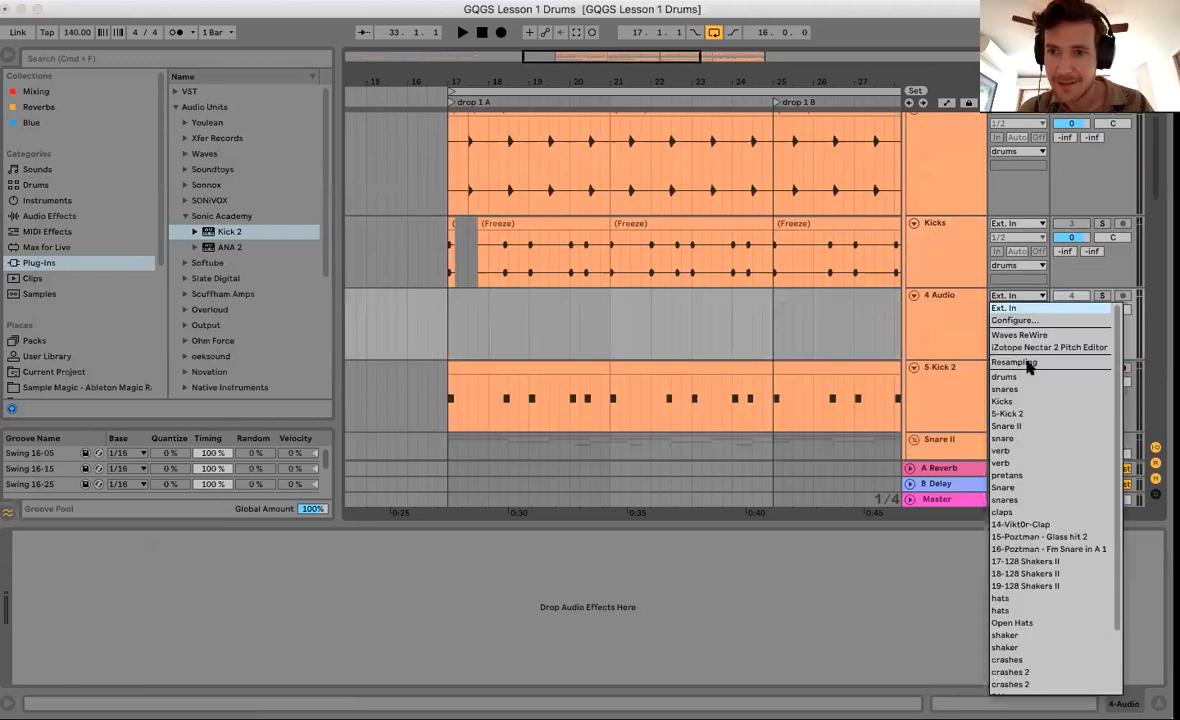
{"action": "left_click", "coordinate": [1015, 362]}
{"action": "left_click", "coordinate": [1123, 296]}
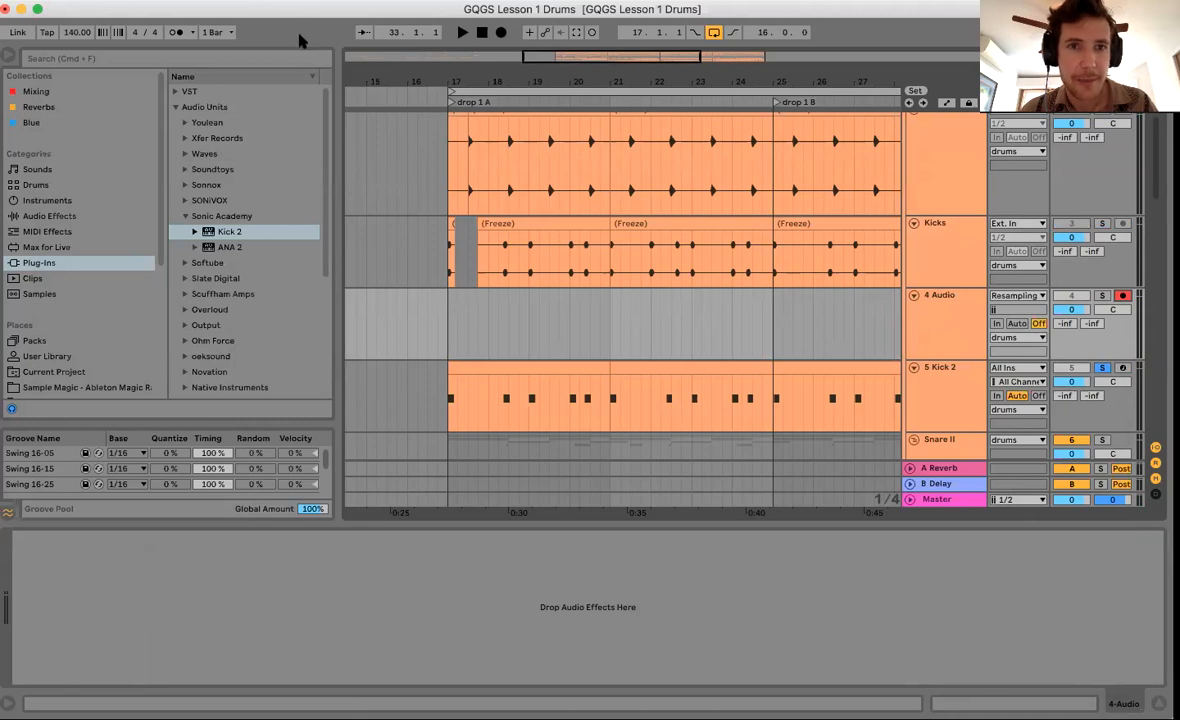
Map computer key 9 to Global Record in Key Map mode.
{"action": "key", "text": "super+k"}
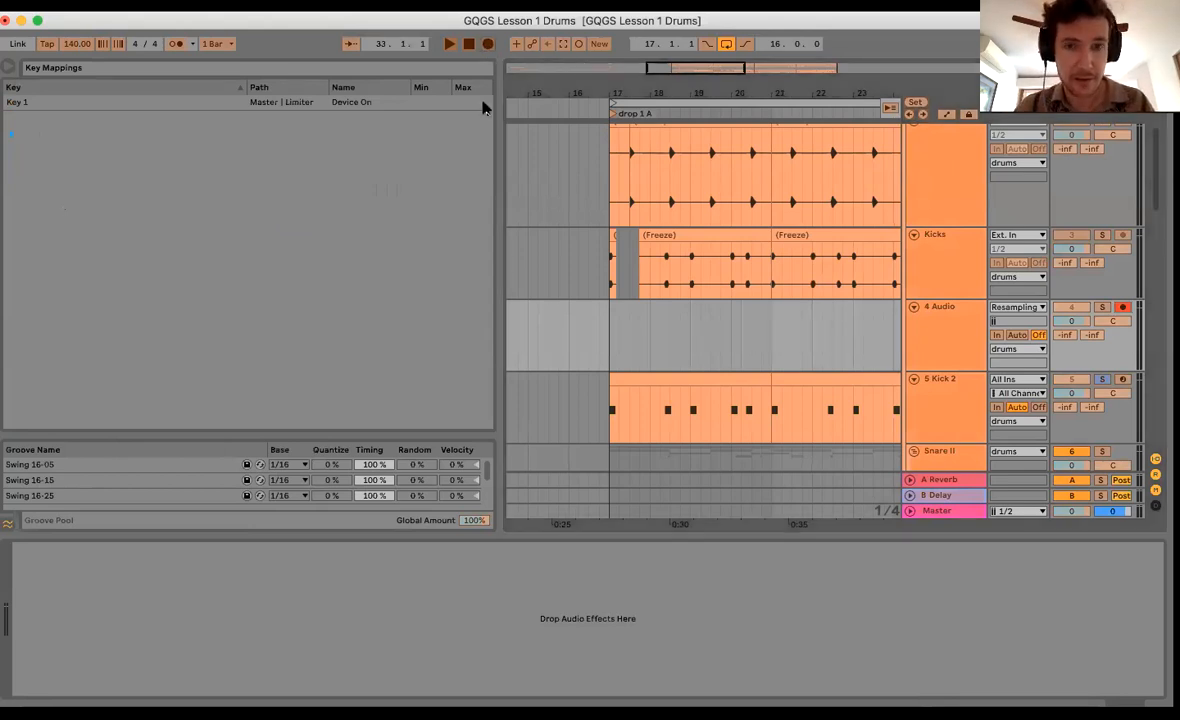
{"action": "key", "text": "9"}
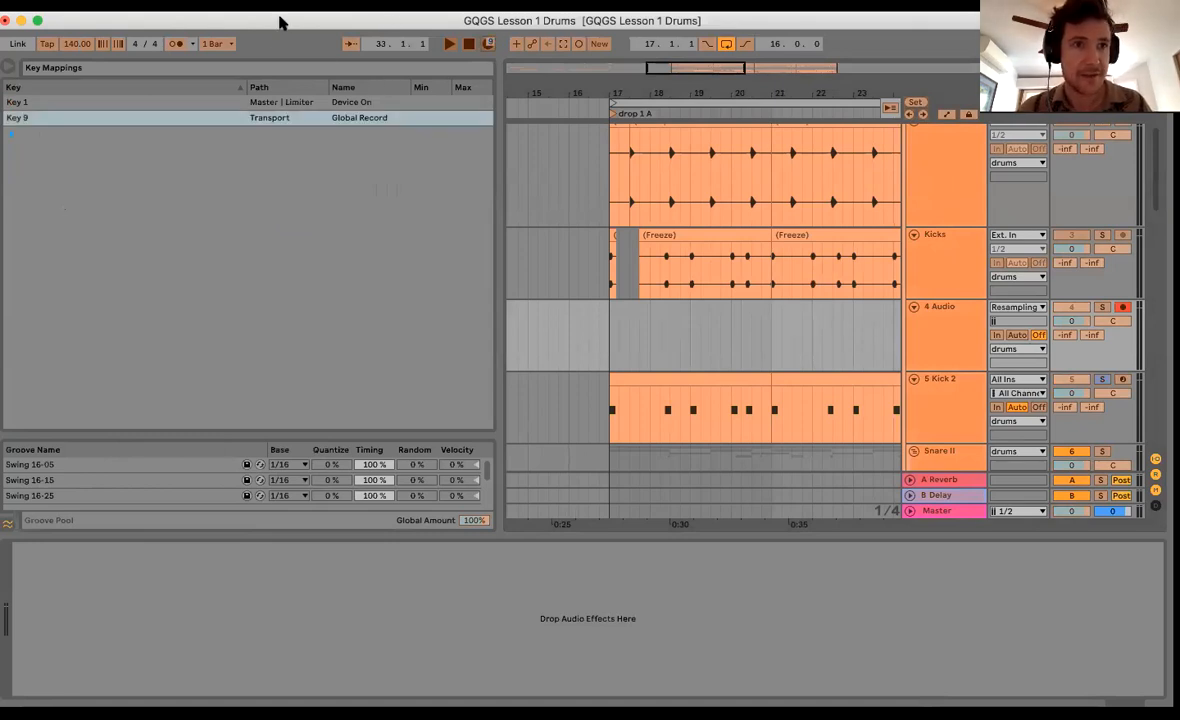
{"action": "left_click_drag", "start_coordinate": [434, 33], "coordinate": [431, 22]}
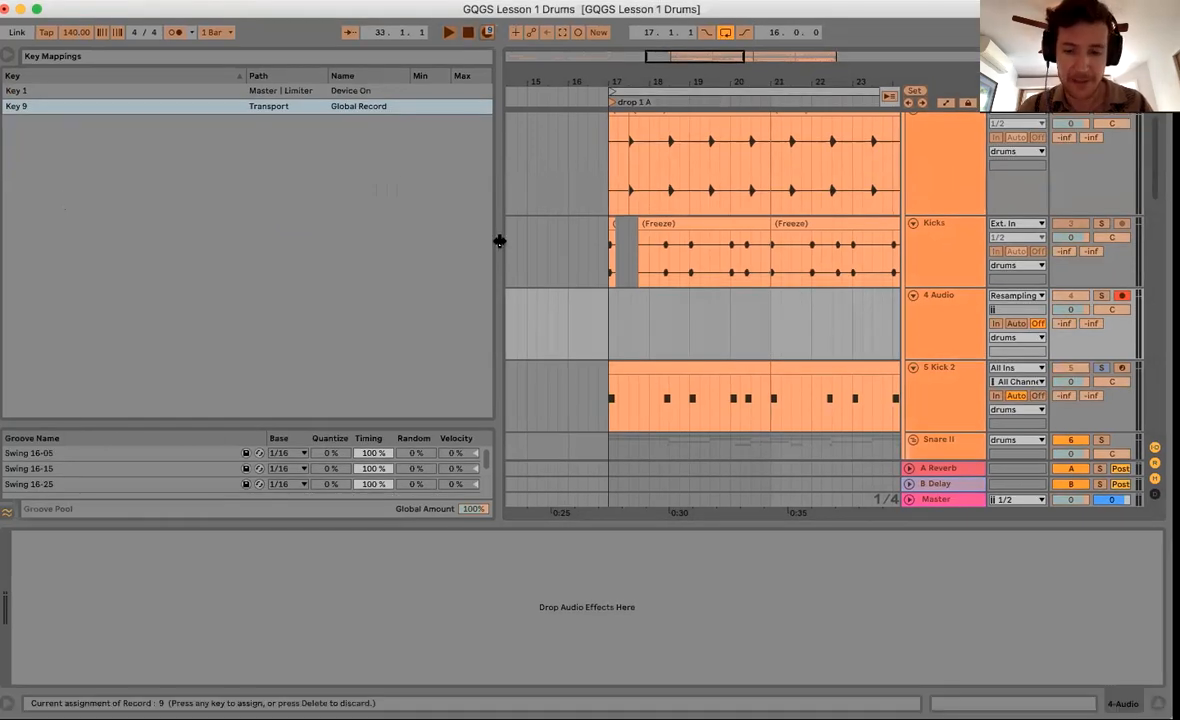
{"action": "key", "text": "super+k"}
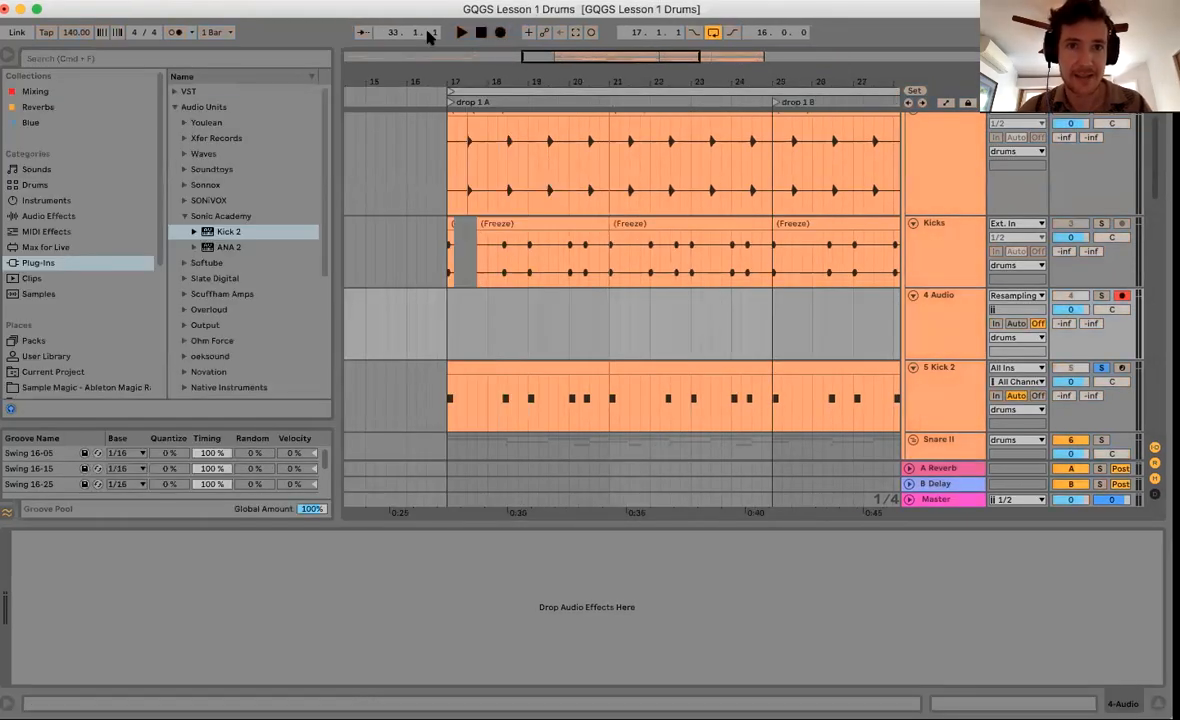
Record two resampled kick takes, 4-Audio 1, into 4 Audio starting at bar 17.
{"action": "left_click", "coordinate": [457, 333]}
{"action": "key", "text": "F9"}
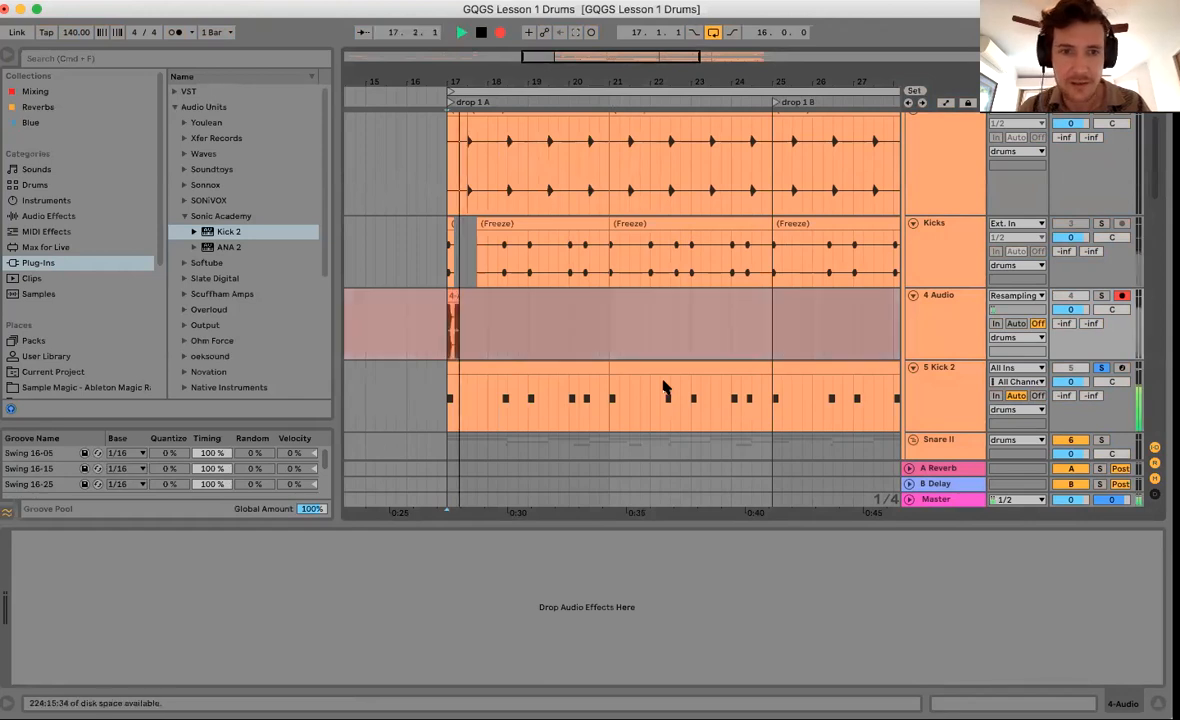
{"action": "left_click_drag", "start_coordinate": [449, 82], "coordinate": [449, 112]}
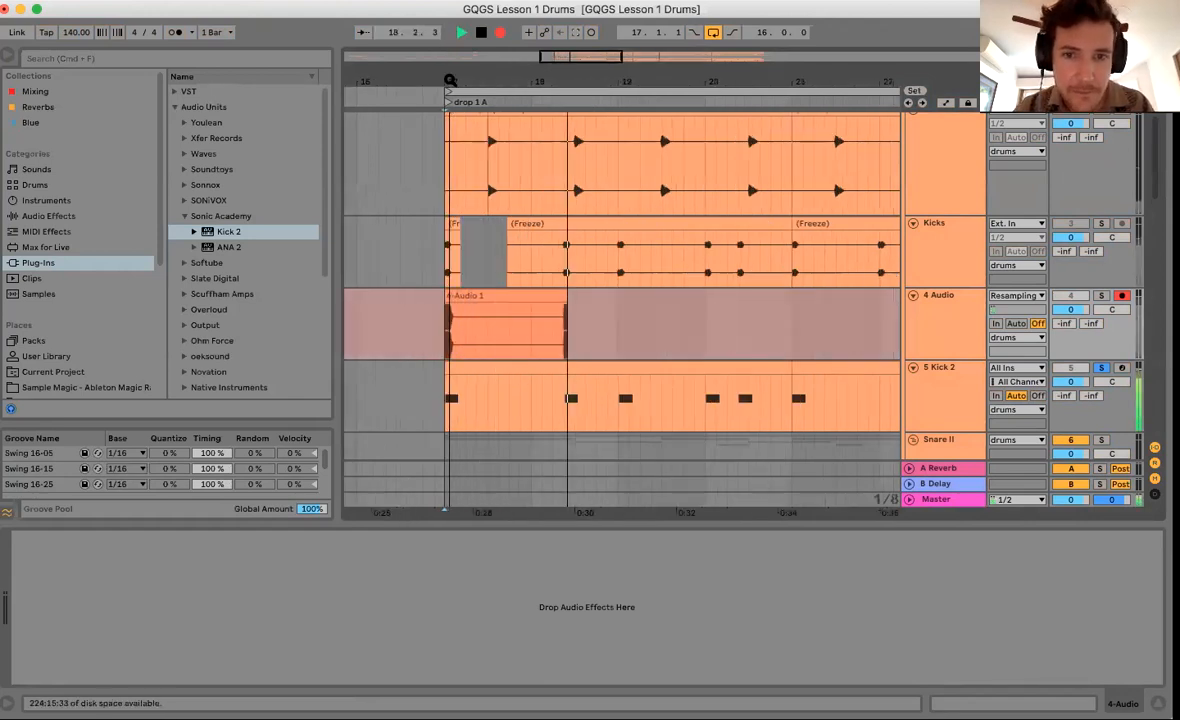
{"action": "key", "text": "space"}
{"action": "left_click", "coordinate": [945, 501]}
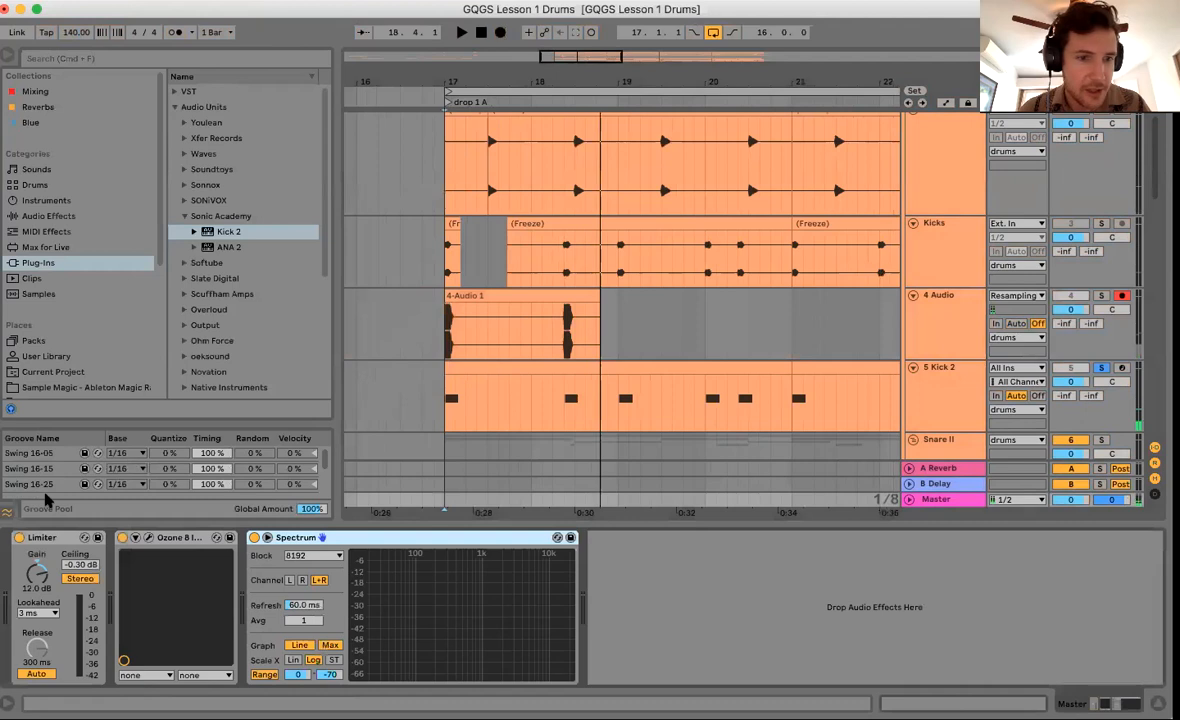
{"action": "left_click_drag", "start_coordinate": [440, 79], "coordinate": [447, 308]}
{"action": "left_click", "coordinate": [447, 318]}
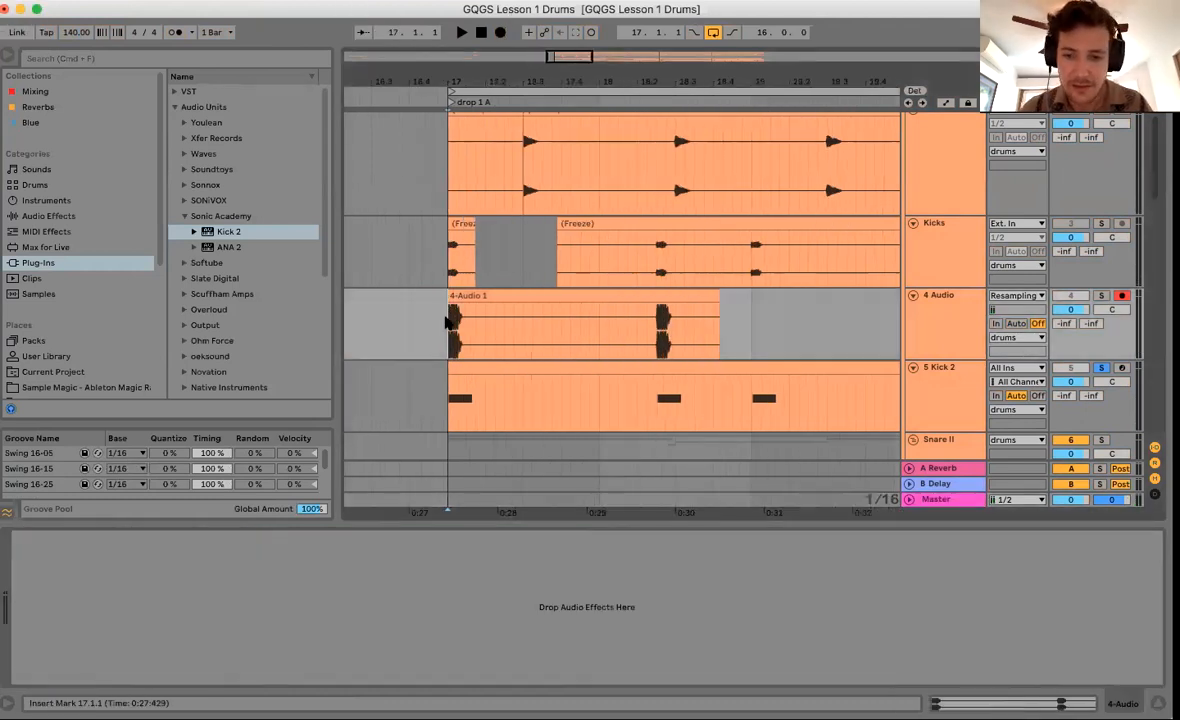
{"action": "key", "text": "F9"}
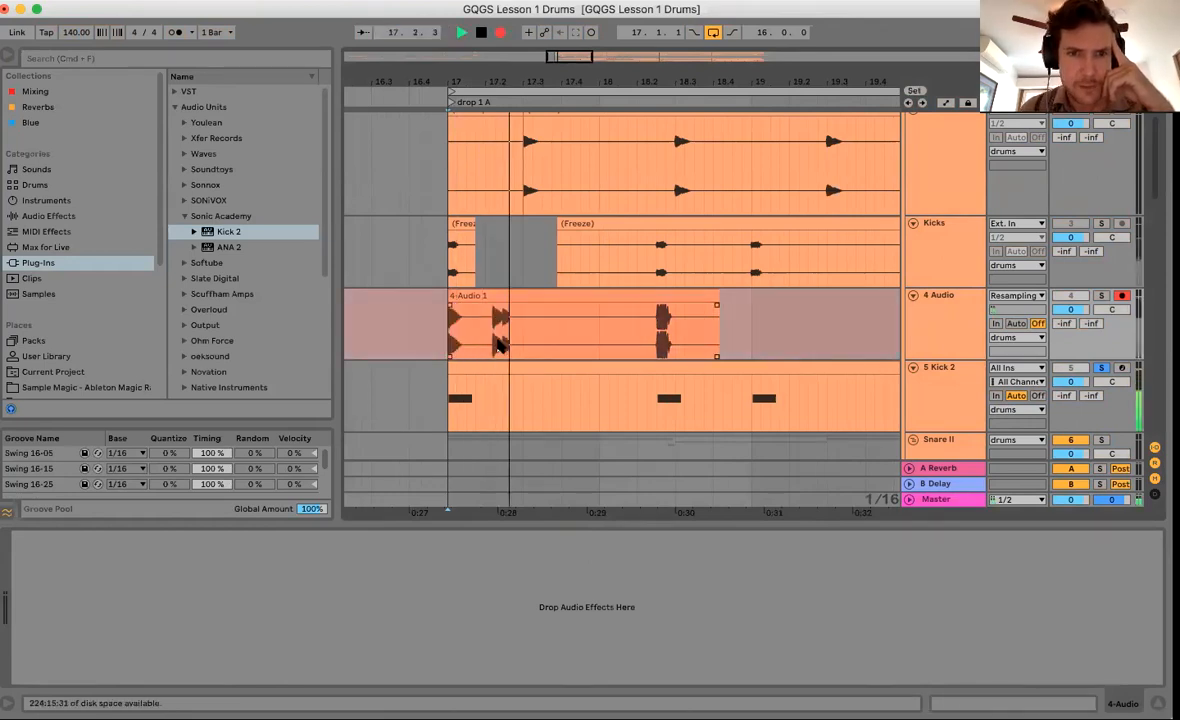
{"action": "key", "text": "space"}
Make the 4 Audio track taller and zoom in on the recorded kick around bar 17.
{"action": "left_click_drag", "start_coordinate": [927, 360], "coordinate": [927, 441]}
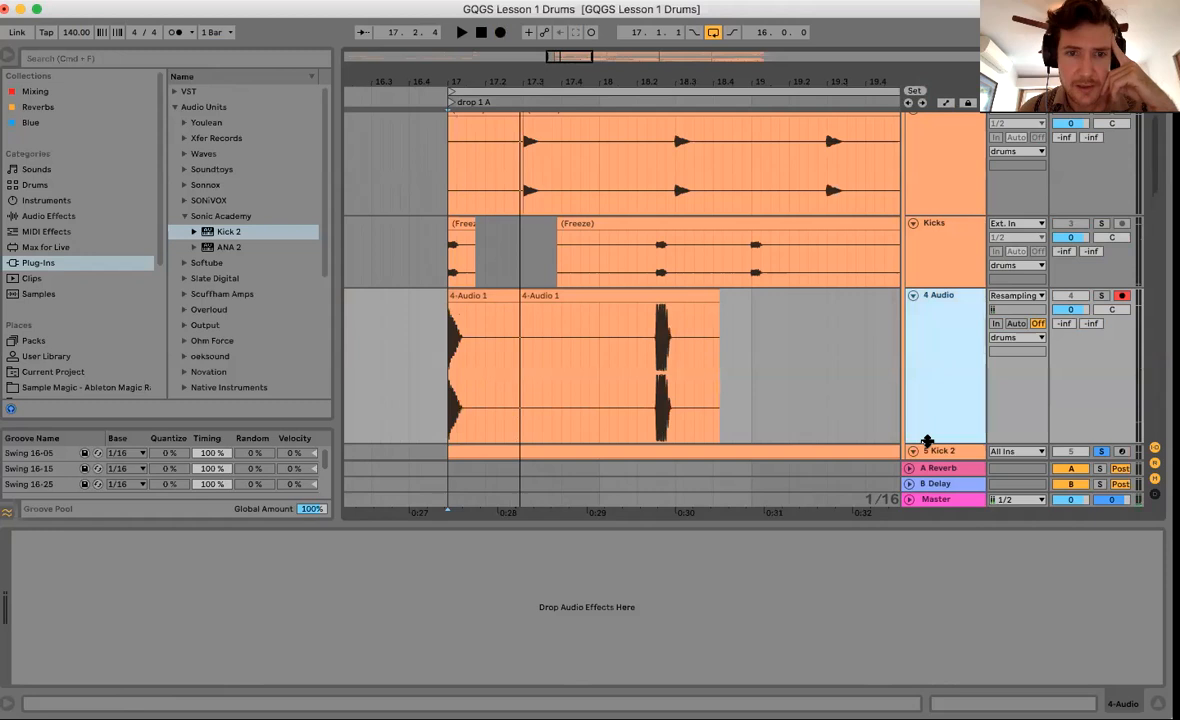
{"action": "left_click_drag", "start_coordinate": [446, 82], "coordinate": [446, 184]}
{"action": "left_click", "coordinate": [465, 306]}
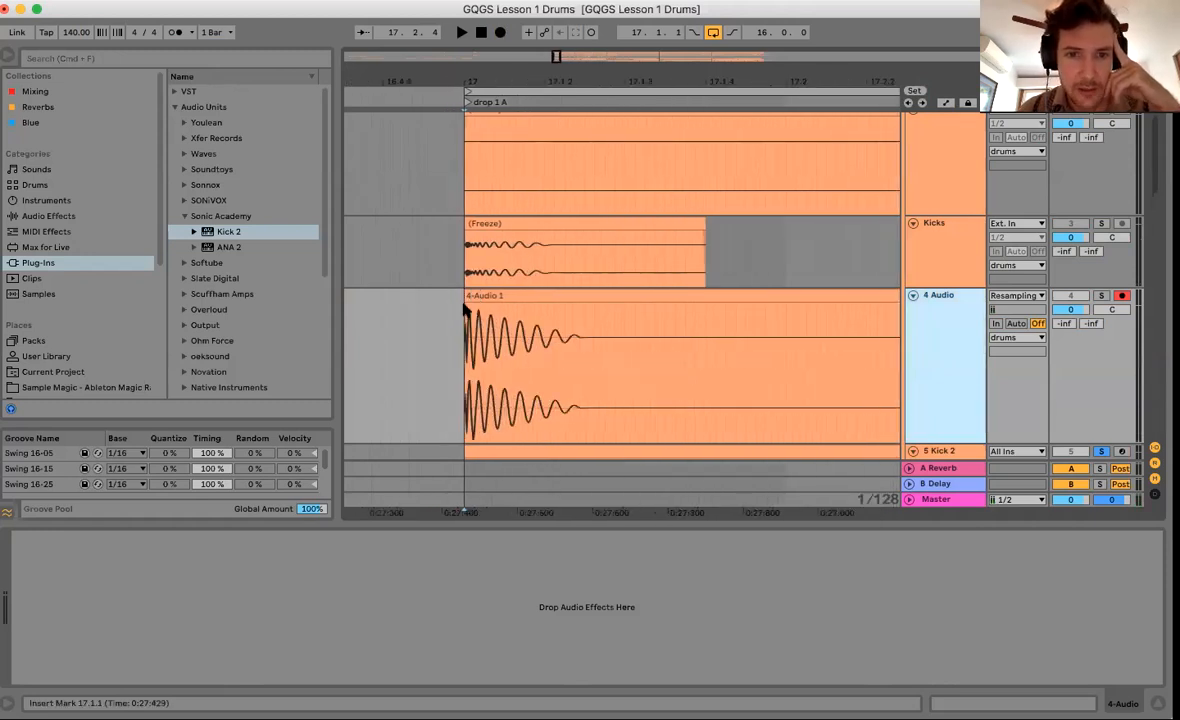
{"action": "left_click_drag", "start_coordinate": [436, 80], "coordinate": [470, 82]}
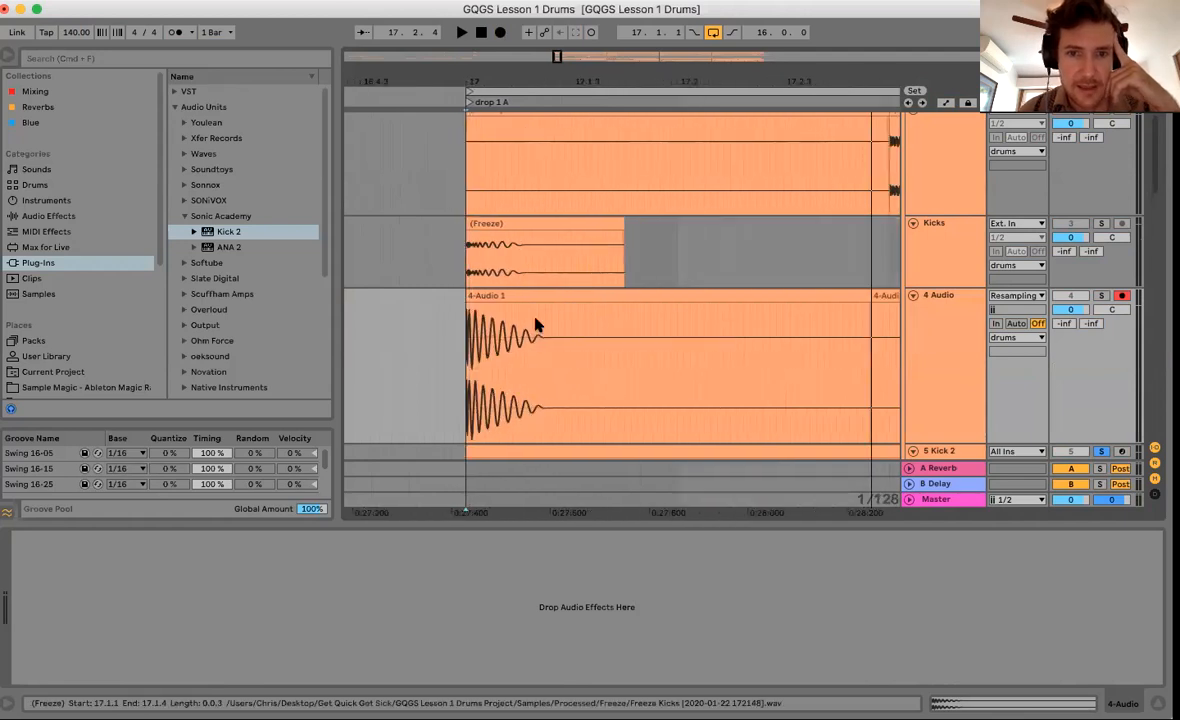
{"action": "left_click_drag", "start_coordinate": [505, 345], "coordinate": [538, 345]}
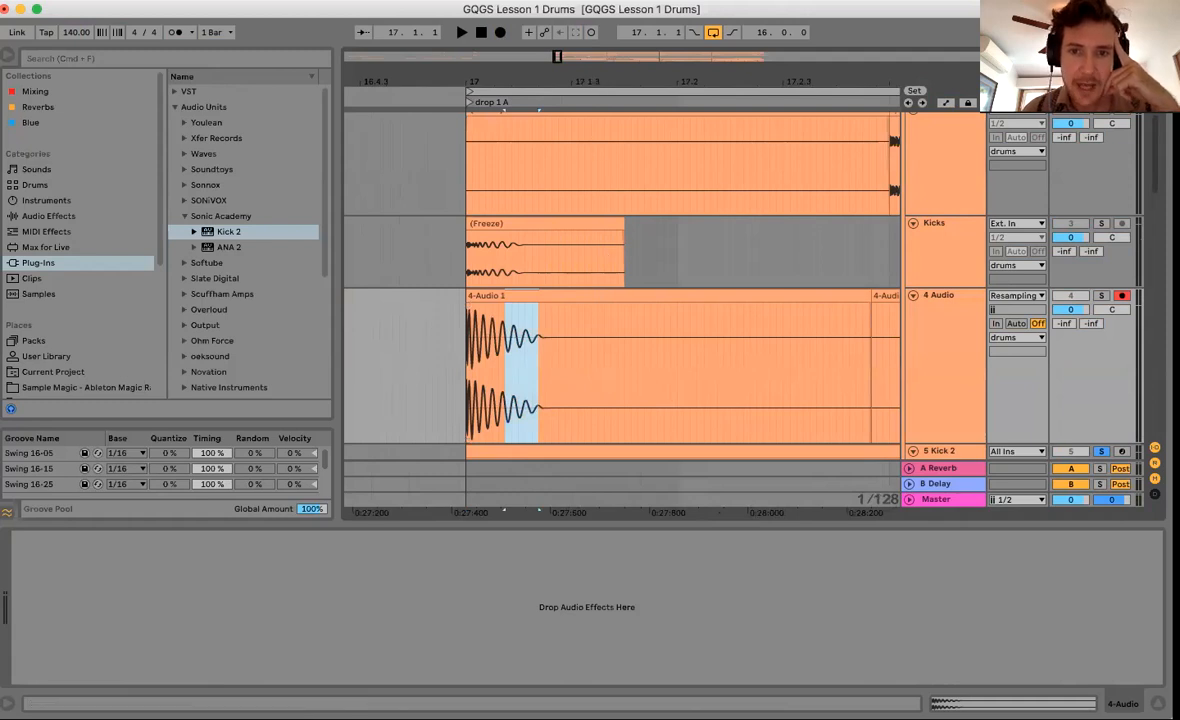
{"action": "left_click_drag", "start_coordinate": [583, 82], "coordinate": [583, 62]}
{"action": "scroll", "coordinate": [759, 345], "scroll_direction": "down", "scroll_amount": 4}
{"action": "left_click_drag", "start_coordinate": [726, 277], "coordinate": [504, 285]}
{"action": "scroll", "coordinate": [624, 285], "scroll_direction": "up", "scroll_amount": 5}
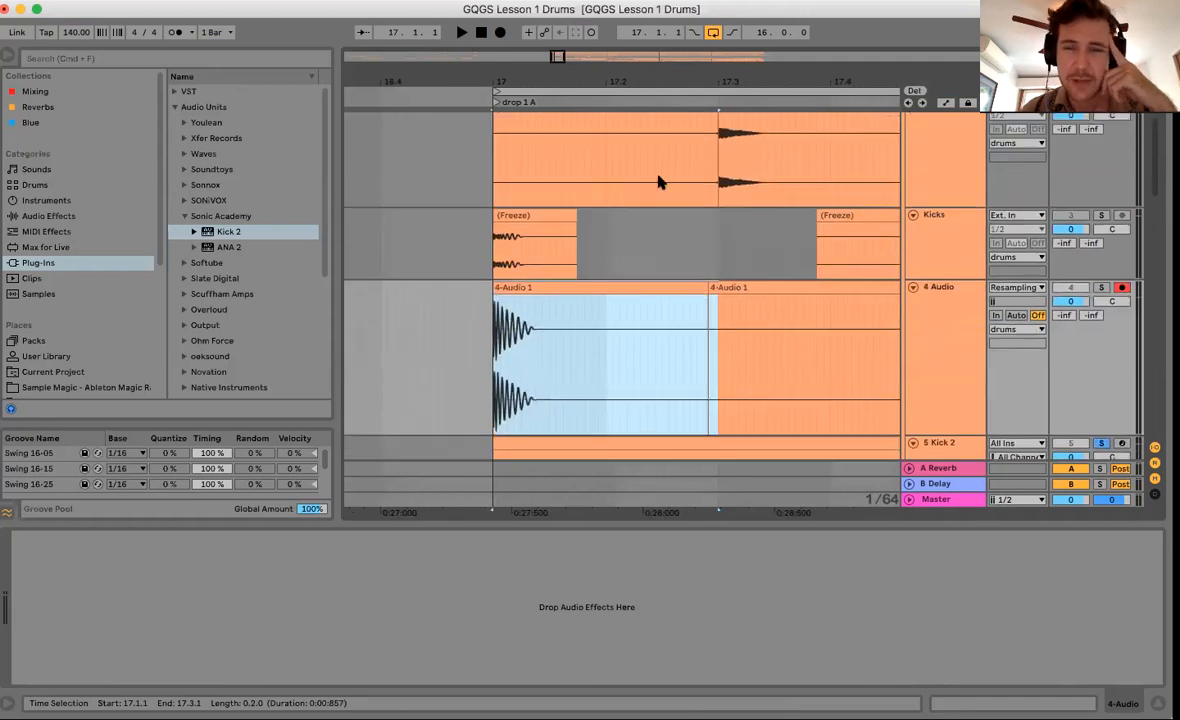
{"action": "left_click_drag", "start_coordinate": [640, 90], "coordinate": [633, 66]}
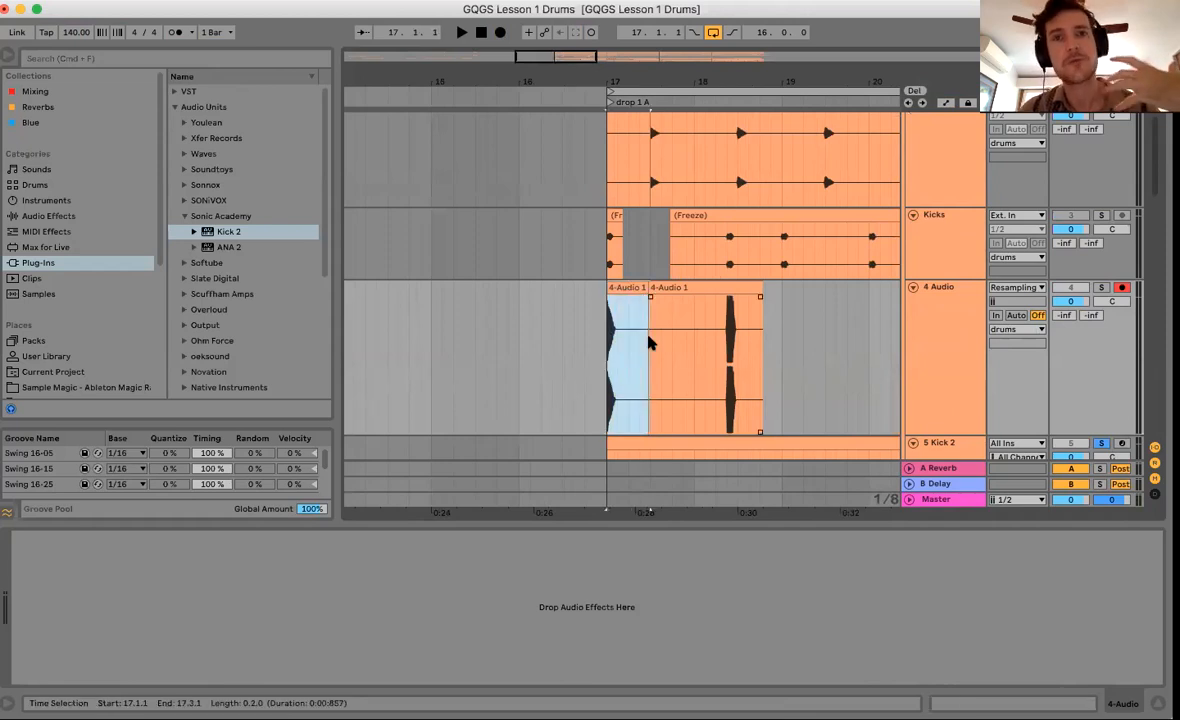
Select the span 17.1.1–17.3.1 of the first 4-Audio 1 clip and select the Kick 2 track.
{"action": "left_click", "coordinate": [608, 354]}
{"action": "left_click_drag", "start_coordinate": [608, 354], "coordinate": [651, 355]}
{"action": "left_click", "coordinate": [920, 346]}
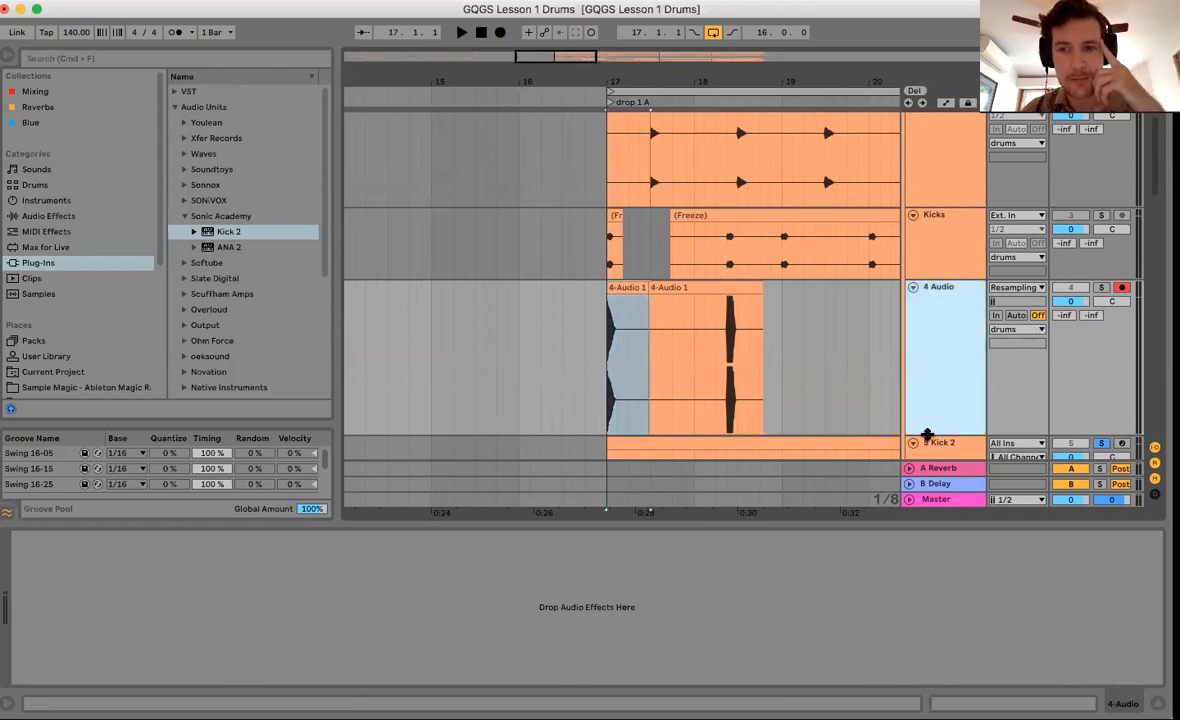
{"action": "left_click", "coordinate": [930, 442]}
Lengthen Kick 2 to 3000 ms and record it over the span as clip 4-Audio 2.
{"action": "left_click", "coordinate": [45, 539]}
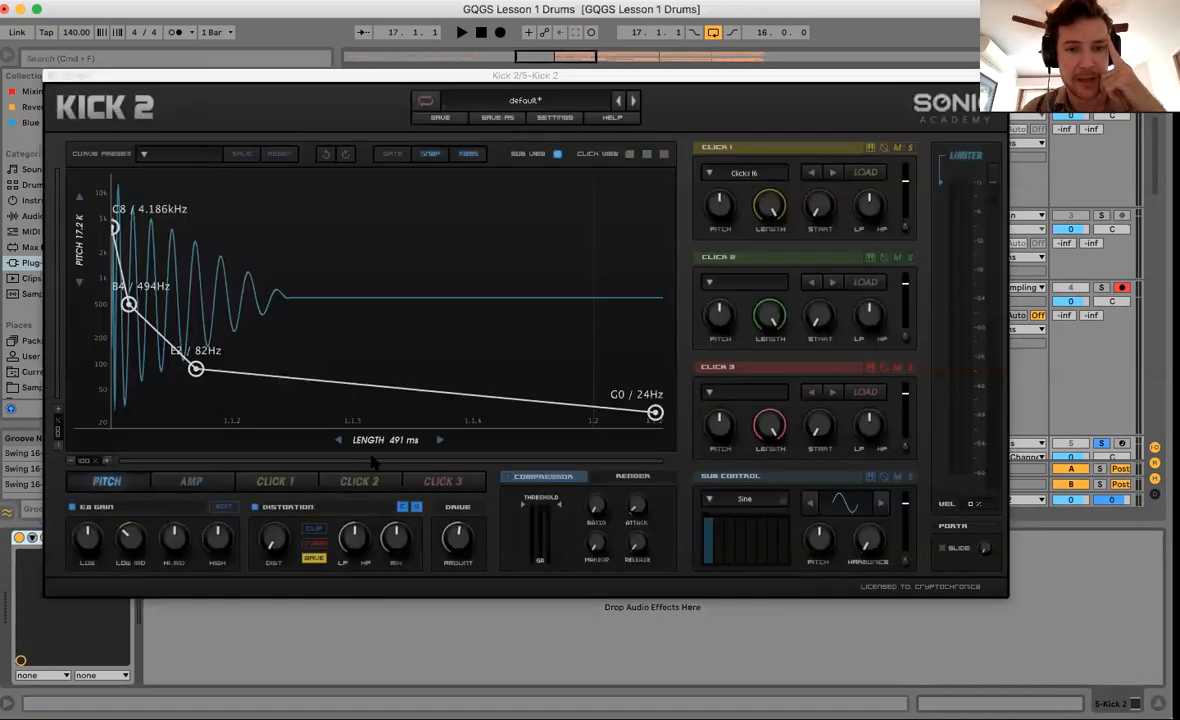
{"action": "left_click_drag", "start_coordinate": [388, 441], "coordinate": [399, 353]}
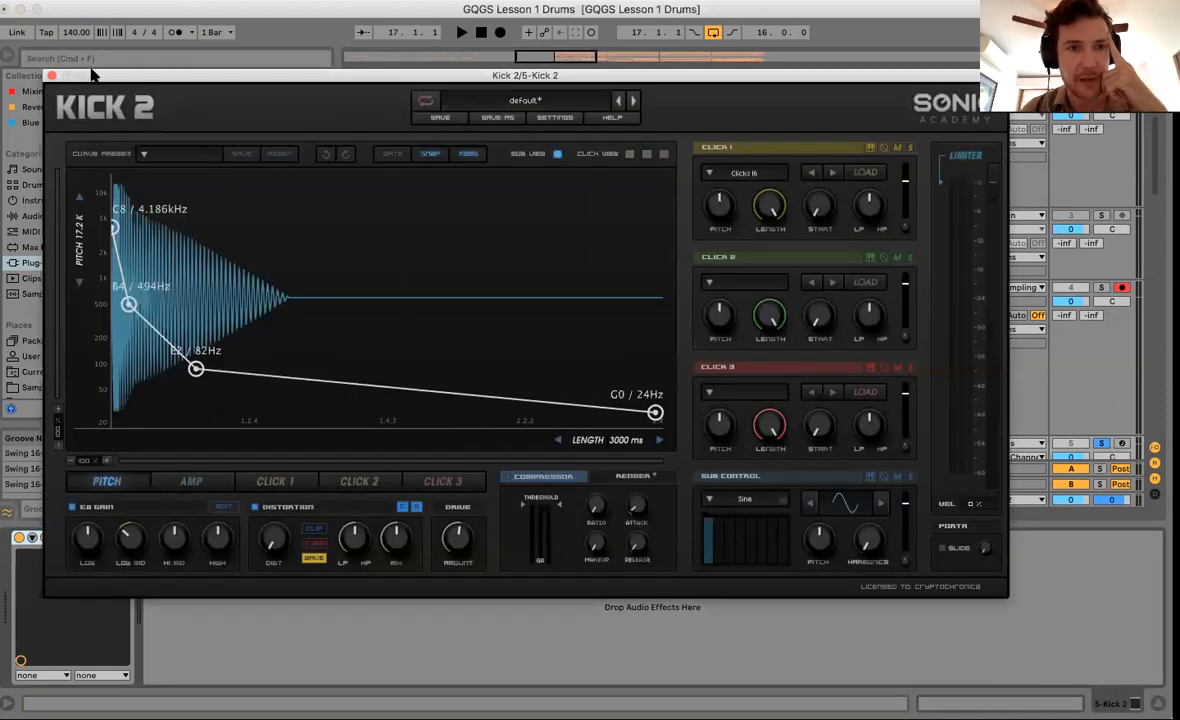
{"action": "left_click", "coordinate": [52, 75]}
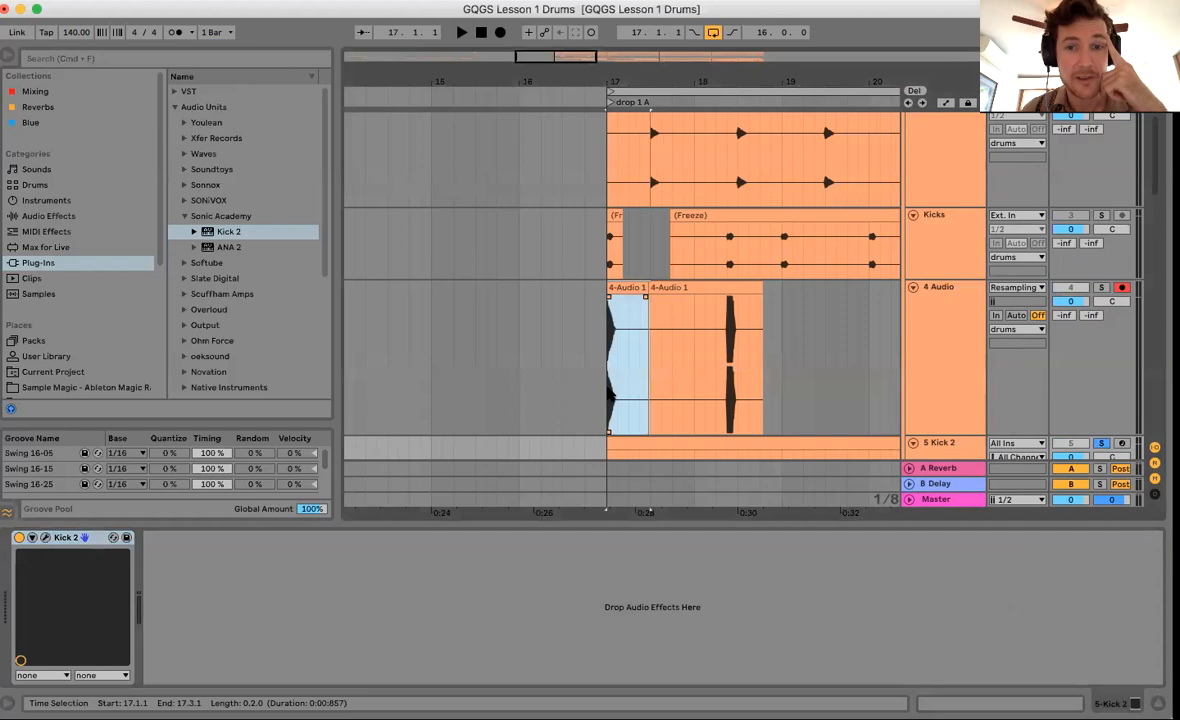
{"action": "key", "text": "F9"}
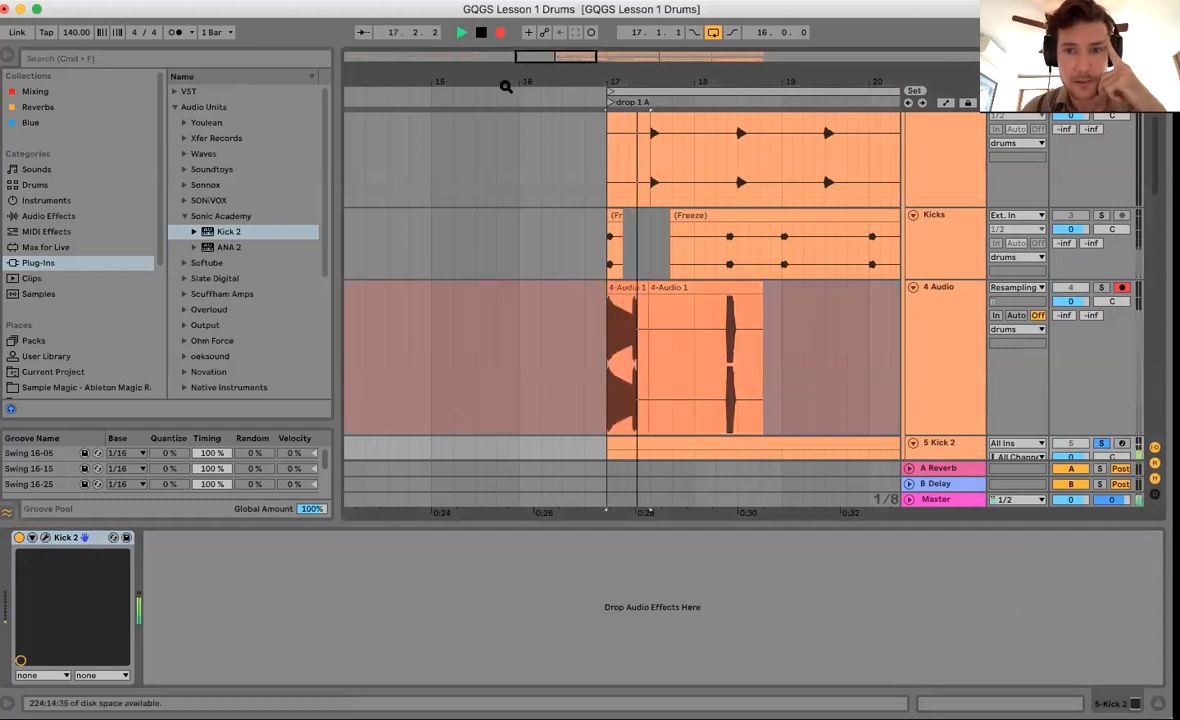
{"action": "key", "text": "space"}
Zoom in and reselect the new 4-Audio 2 clip from 17.3.1 back to its start.
{"action": "left_click_drag", "start_coordinate": [650, 72], "coordinate": [650, 72]}
{"action": "left_click_drag", "start_coordinate": [650, 340], "coordinate": [655, 378]}
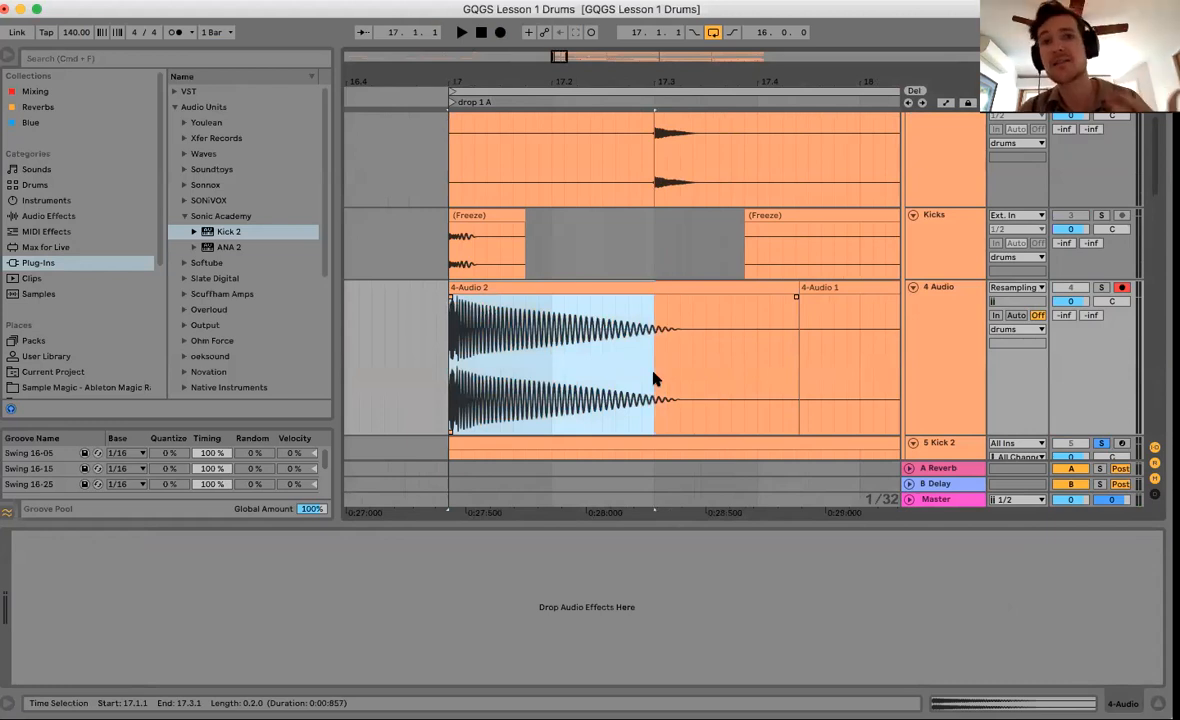
{"action": "left_click_drag", "start_coordinate": [655, 378], "coordinate": [451, 363]}
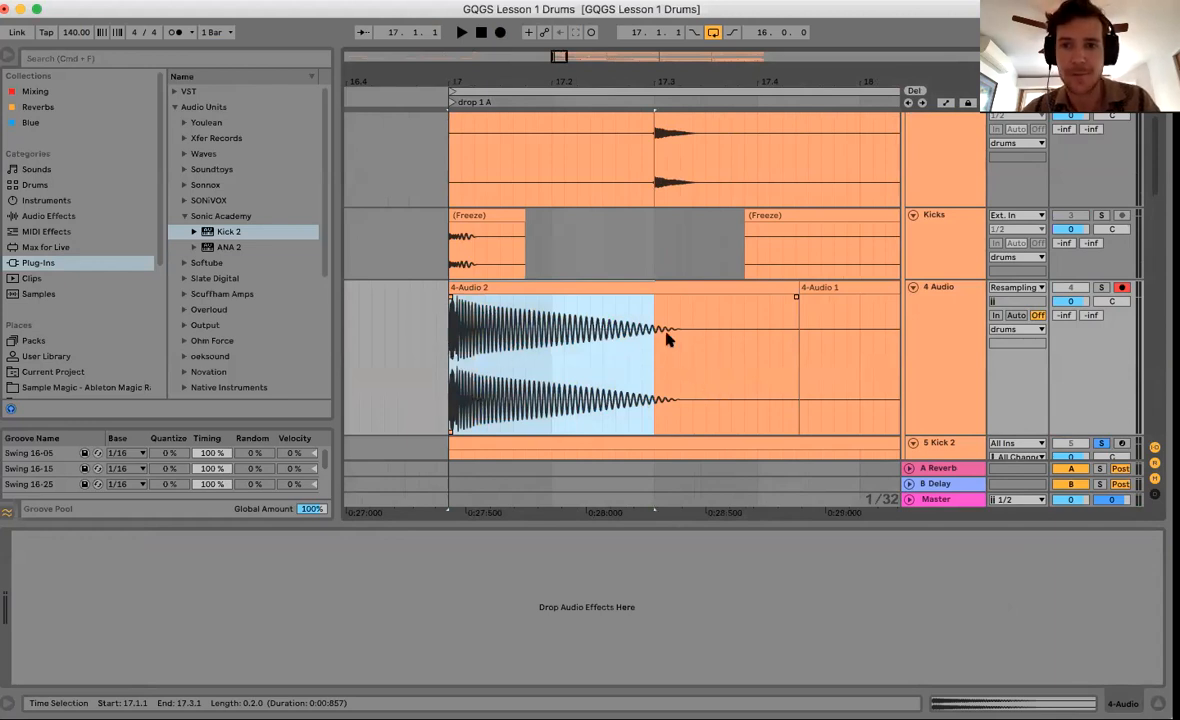
{"action": "scroll", "coordinate": [732, 310], "scroll_direction": "up", "scroll_amount": 2}
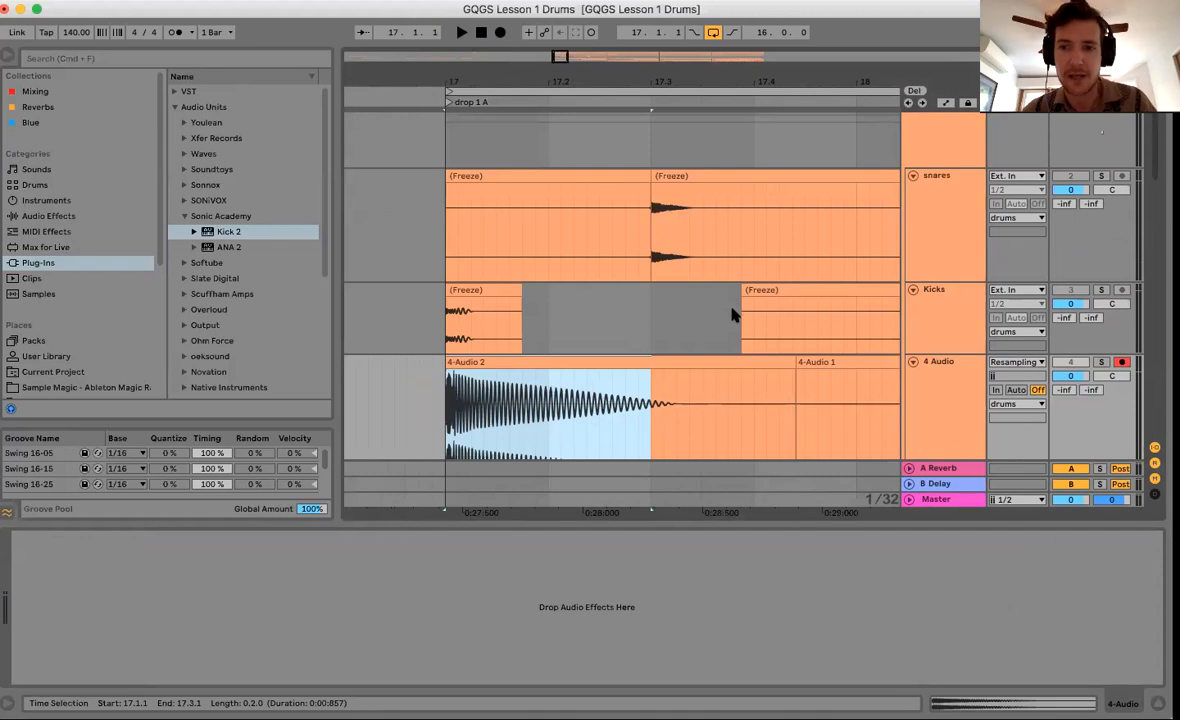
{"action": "scroll", "coordinate": [732, 310], "scroll_direction": "down", "scroll_amount": 4}
Shorten the Kick 2 instrument's length in its editor.
{"action": "left_click", "coordinate": [951, 395]}
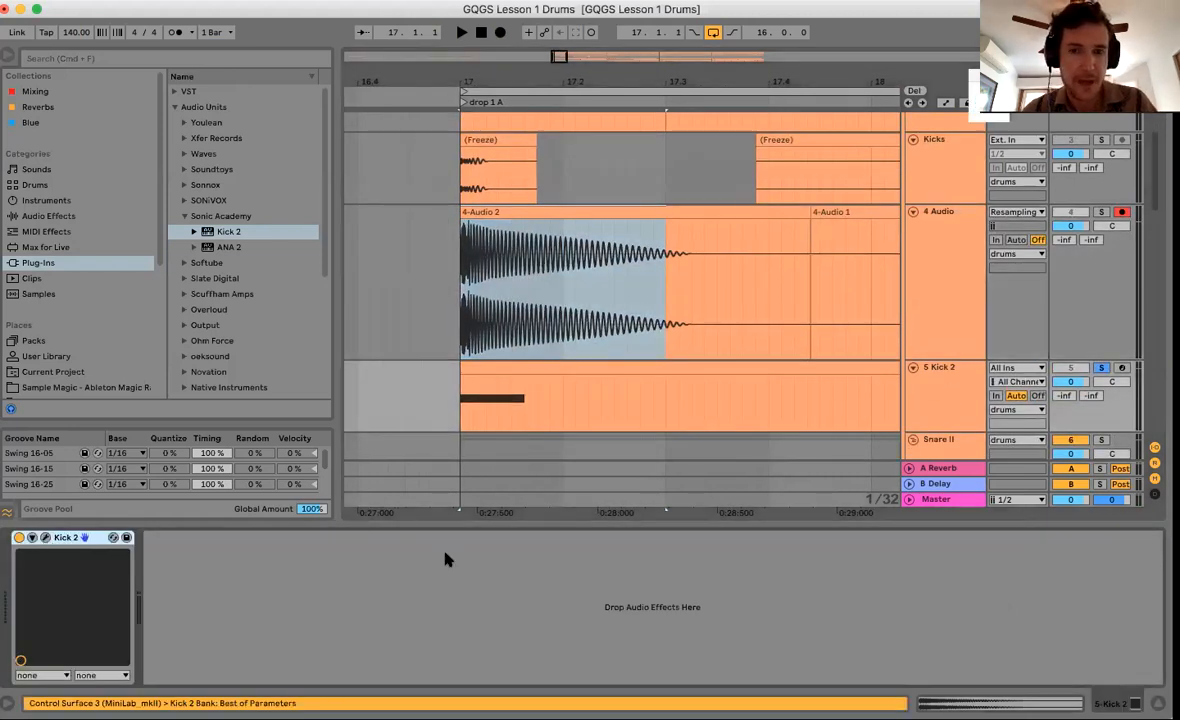
{"action": "key", "text": "super+alt+p"}
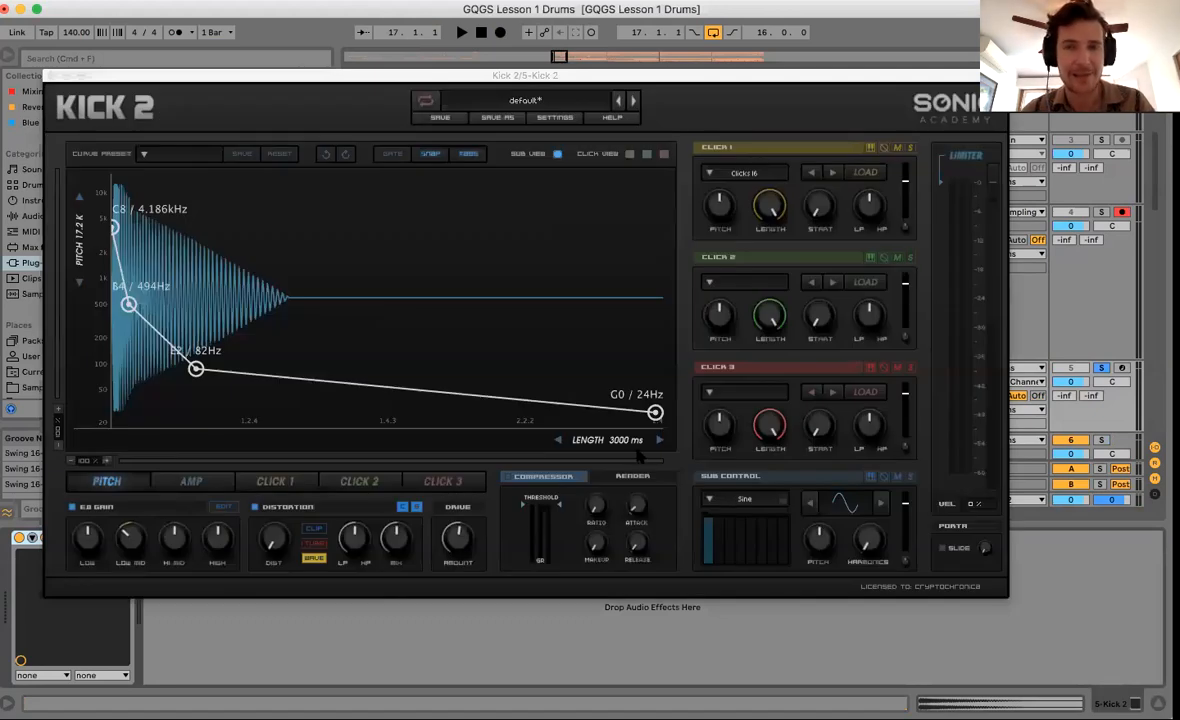
{"action": "left_click_drag", "start_coordinate": [626, 441], "coordinate": [395, 441]}
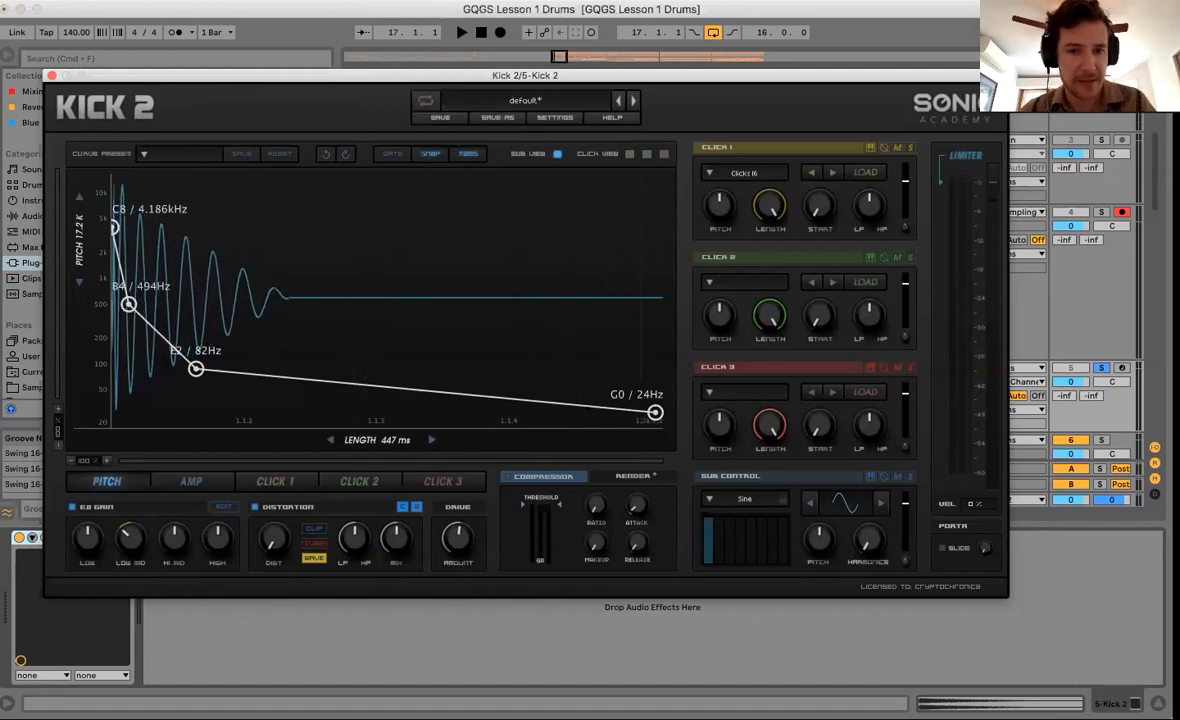
{"action": "left_click", "coordinate": [52, 75]}
Record the shorter kick as clip 4-Audio 3 and set the start at 17.1.1 with bars 16–18 in view.
{"action": "key", "text": "space"}
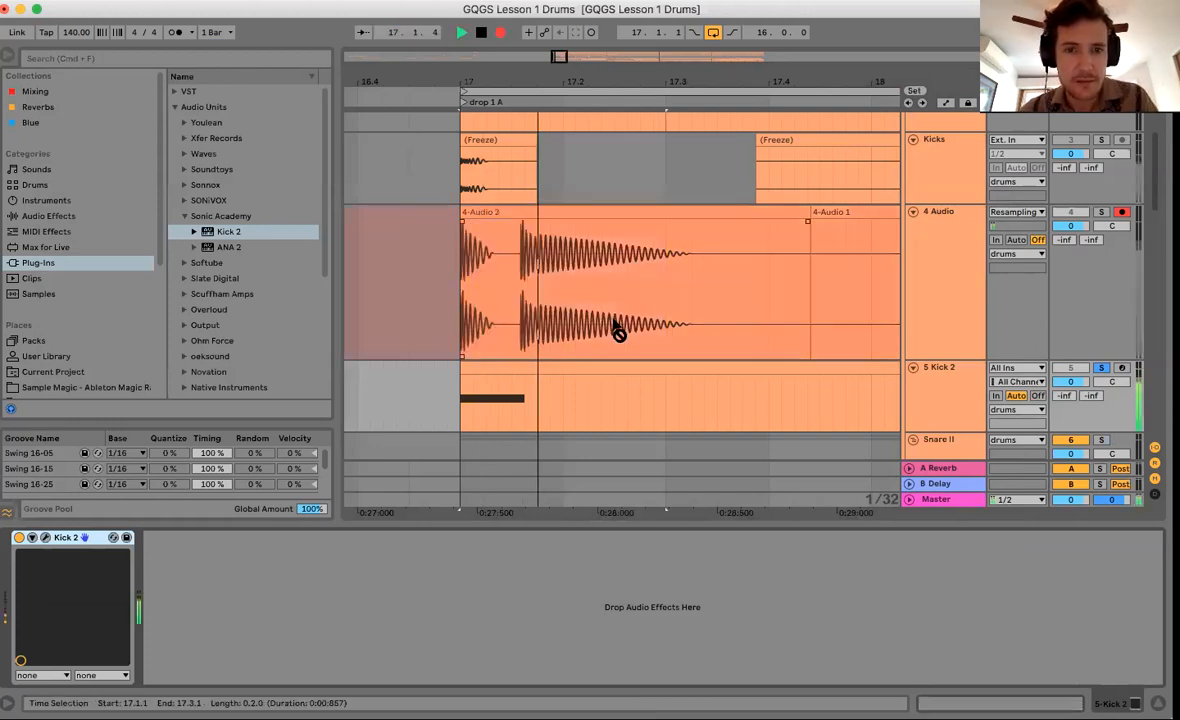
{"action": "key", "text": "space"}
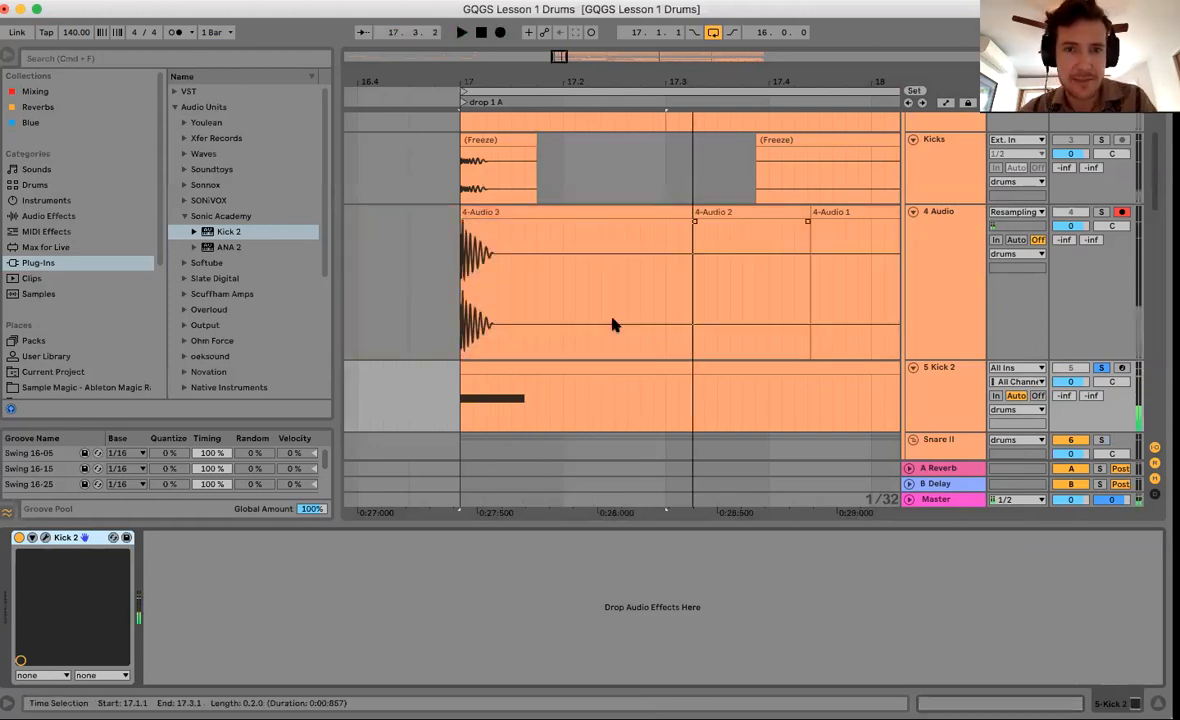
{"action": "left_click", "coordinate": [436, 228]}
{"action": "scroll", "coordinate": [530, 309], "scroll_direction": "up", "scroll_amount": 2}
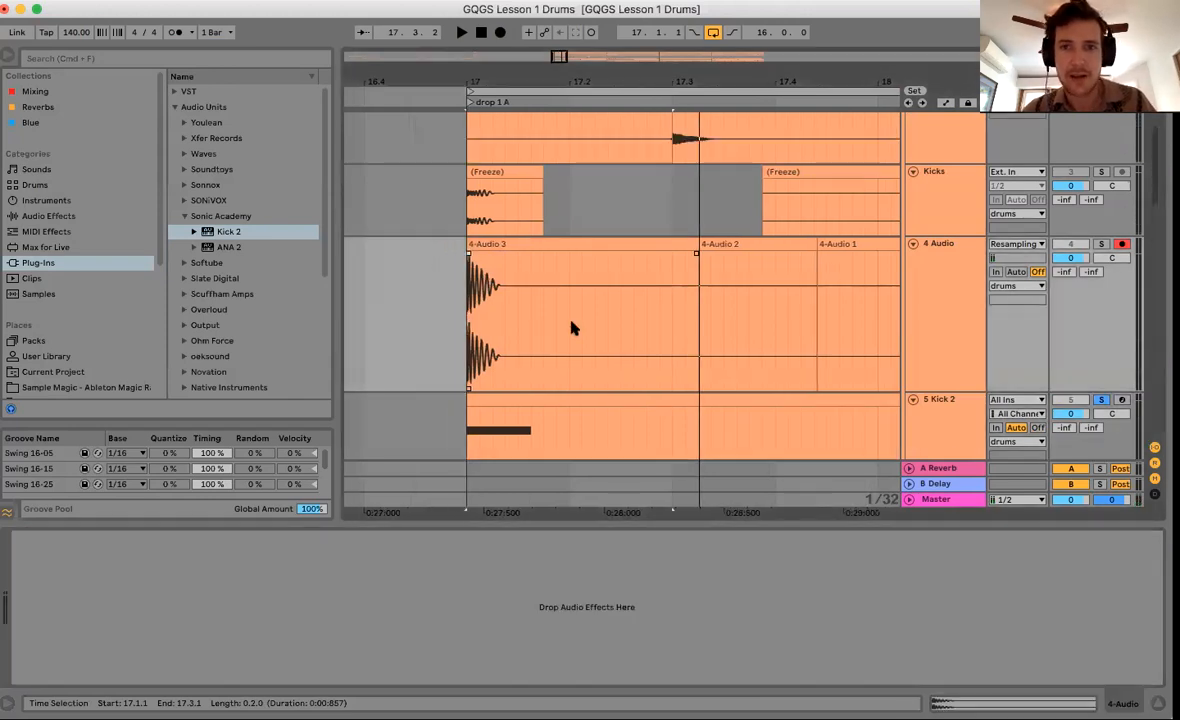
{"action": "left_click_drag", "start_coordinate": [622, 67], "coordinate": [618, 30]}
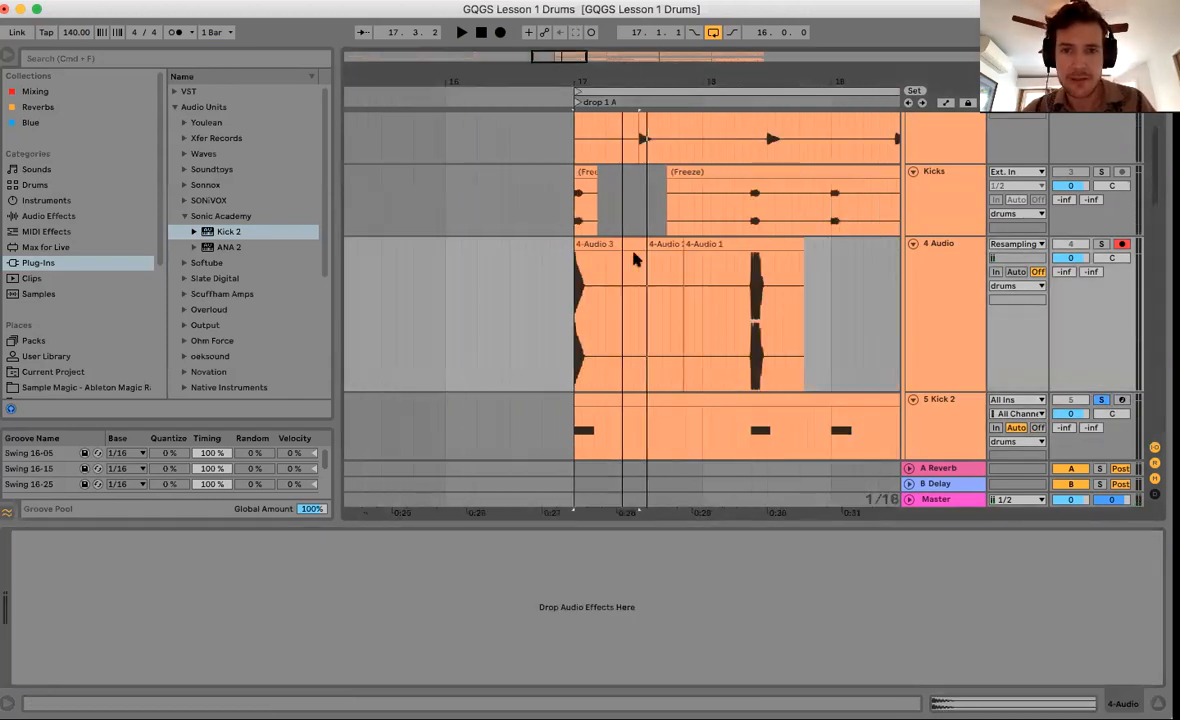
{"action": "left_click", "coordinate": [567, 320]}
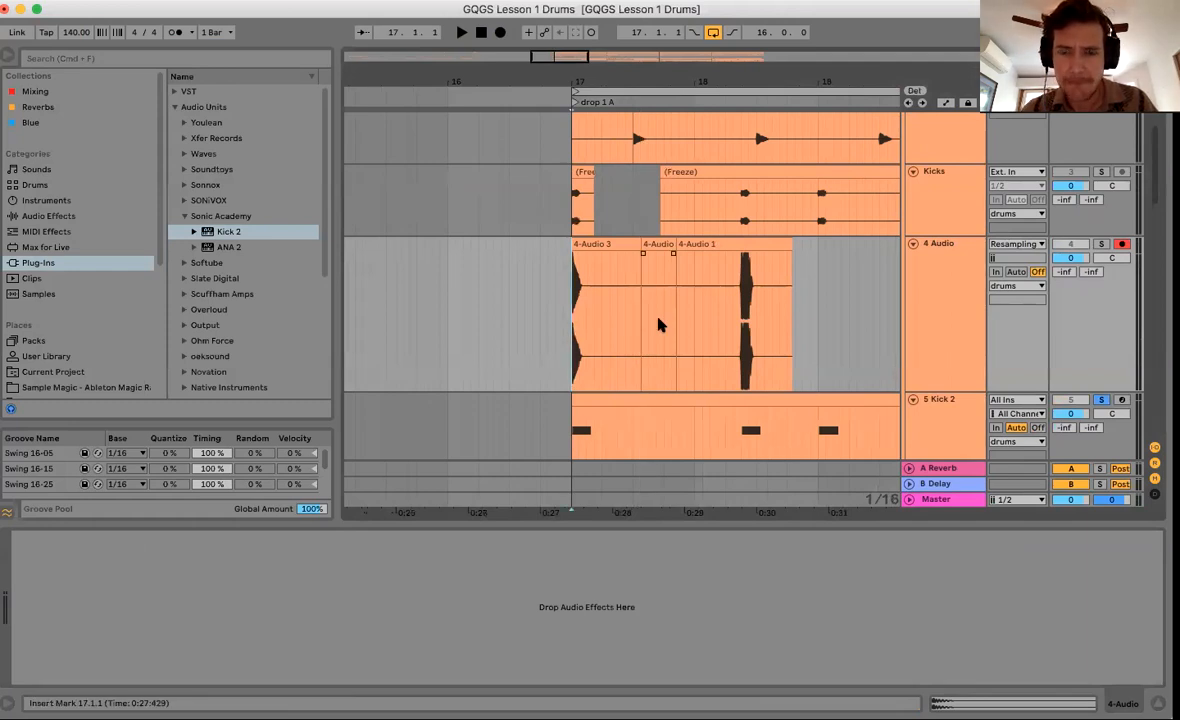
Duplicate the 4 Audio track as 5 Audio and delete the copied clips from it.
{"action": "scroll", "coordinate": [658, 324], "scroll_direction": "right", "scroll_amount": 3}
{"action": "scroll", "coordinate": [658, 324], "scroll_direction": "down", "scroll_amount": 1}
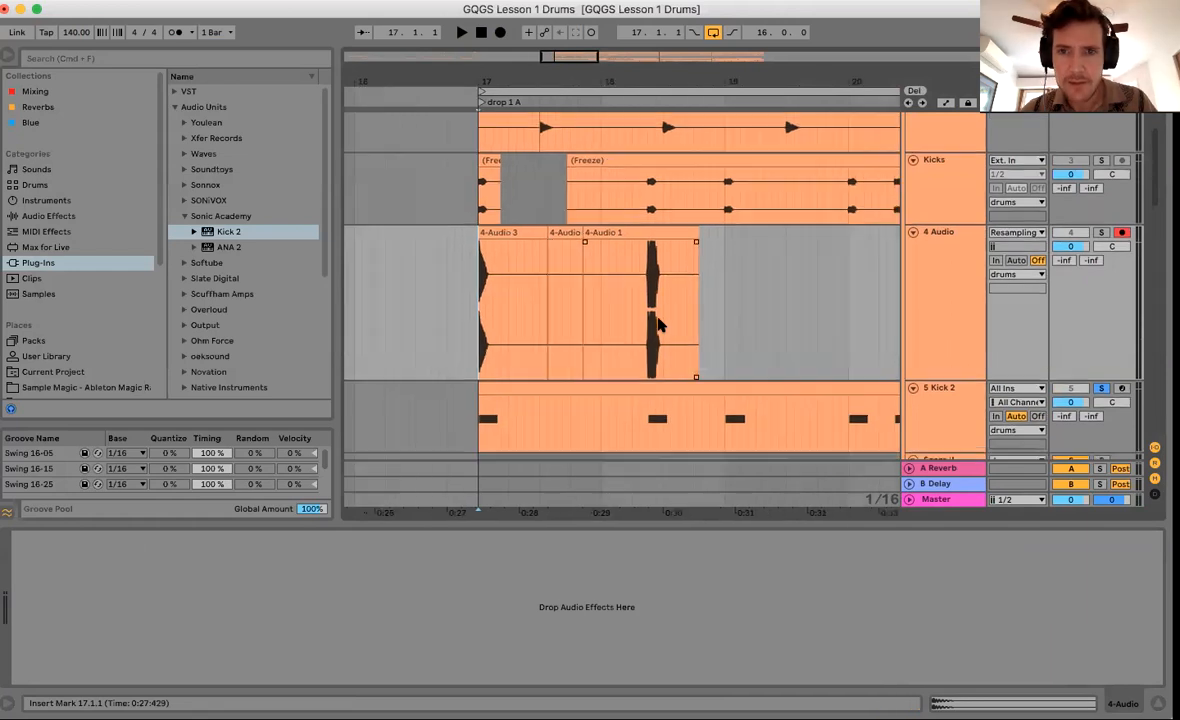
{"action": "left_click", "coordinate": [938, 322]}
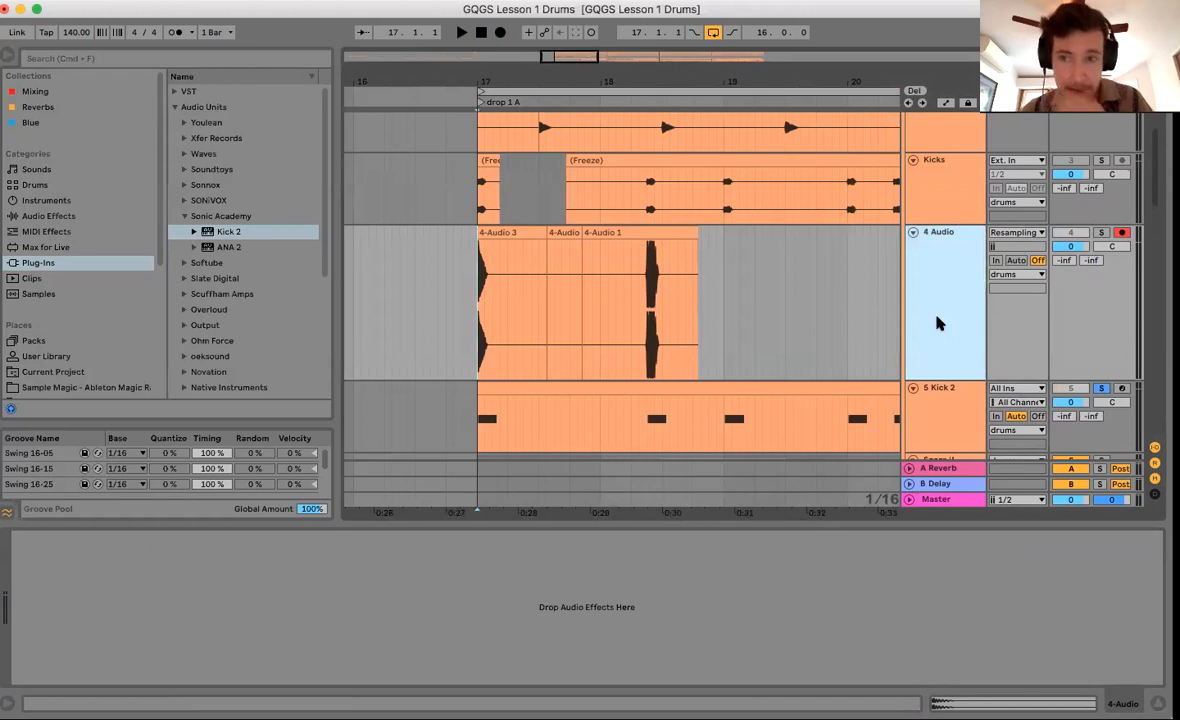
{"action": "key", "text": "super+d"}
{"action": "left_click", "coordinate": [503, 356]}
{"action": "left_click", "coordinate": [752, 371], "text": "shift"}
{"action": "key", "text": "Delete"}
Delete 4 Audio's audio from 17.4.4 to 18.4.4 and place the insert mark at bar 17 on 5 Audio.
{"action": "left_click", "coordinate": [590, 226]}
{"action": "left_click", "coordinate": [713, 219], "text": "shift"}
{"action": "key", "text": "Delete"}
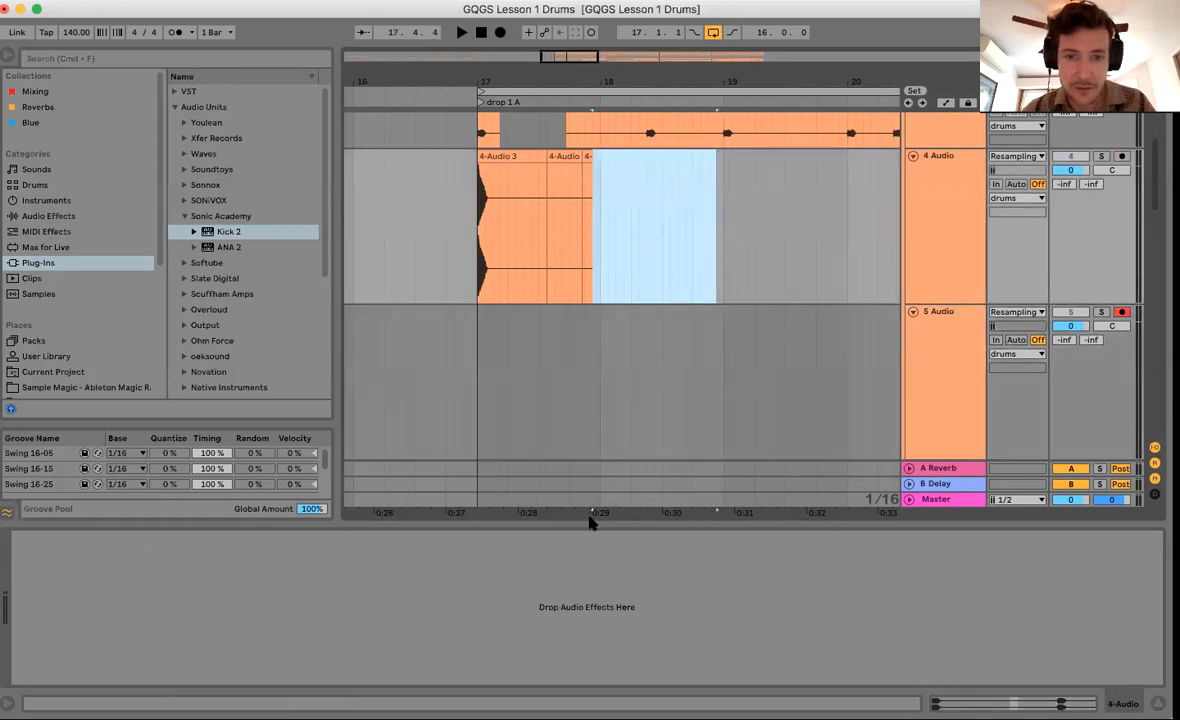
{"action": "key", "text": "alt+super+l"}
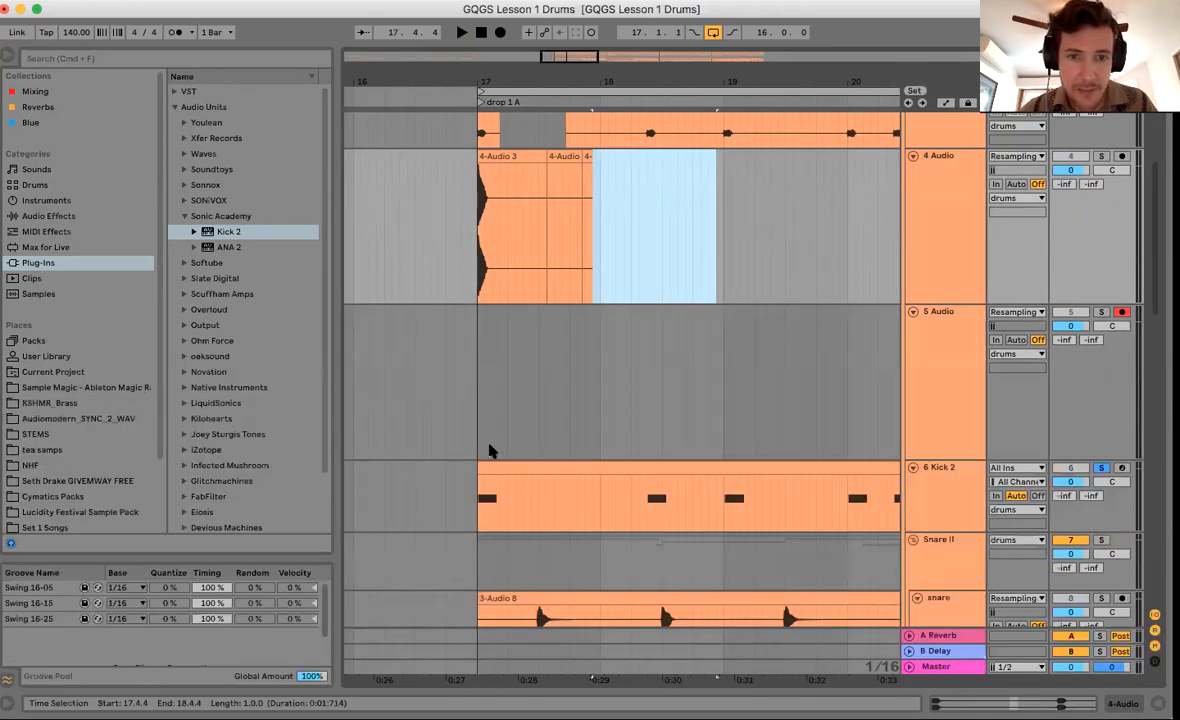
{"action": "left_click", "coordinate": [479, 441]}
{"action": "double_click", "coordinate": [936, 384]}
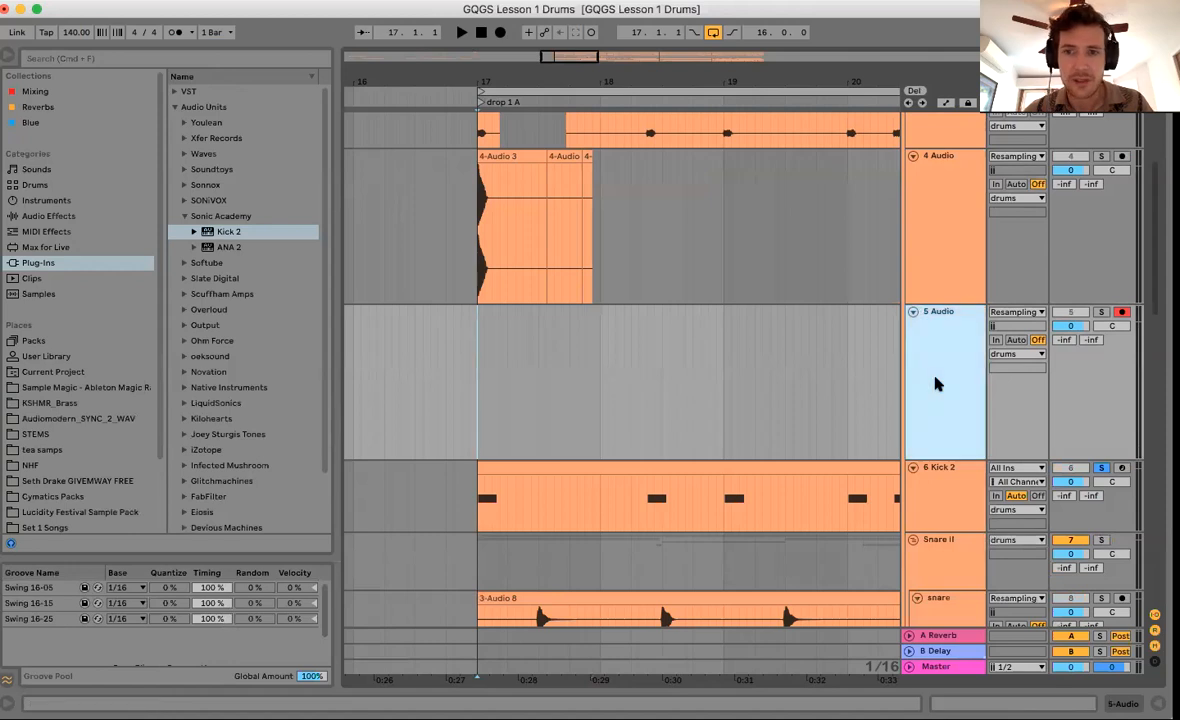
{"action": "scroll", "coordinate": [940, 362], "scroll_direction": "down", "scroll_amount": 1}
Shorten Kick 2's length from 433 ms to 284 ms, adjust Click 1 volume, and close the editor.
{"action": "scroll", "coordinate": [940, 364], "scroll_direction": "down", "scroll_amount": 2}
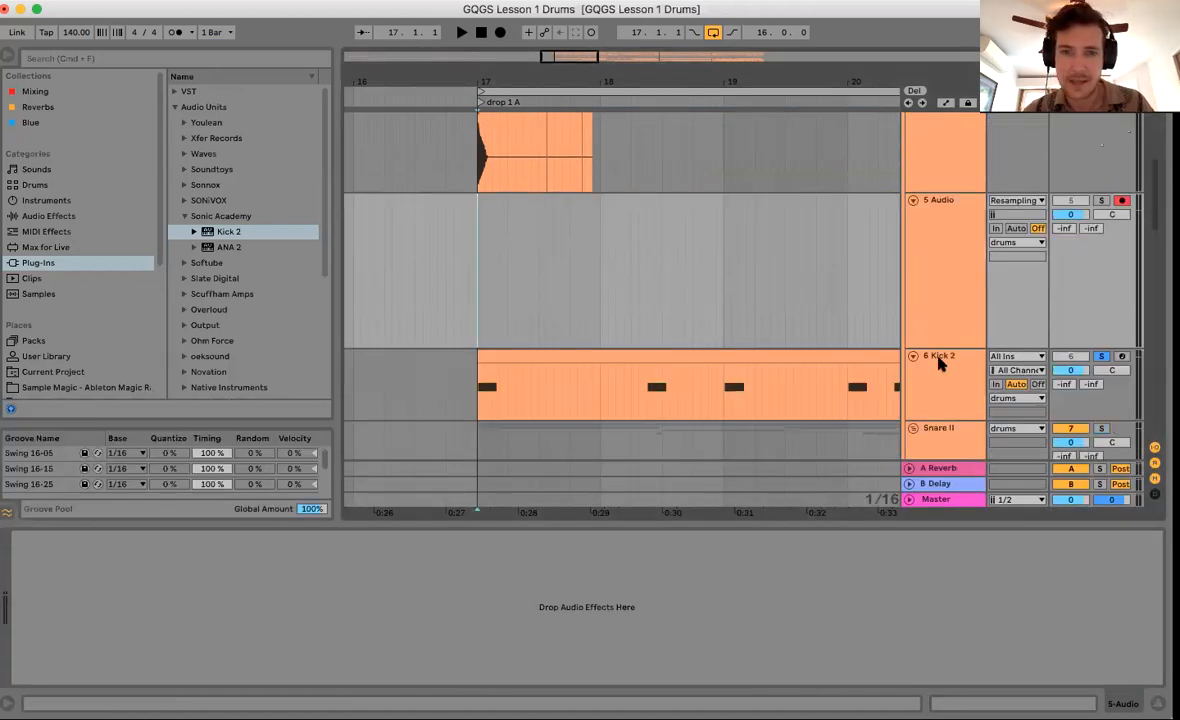
{"action": "left_click", "coordinate": [938, 361]}
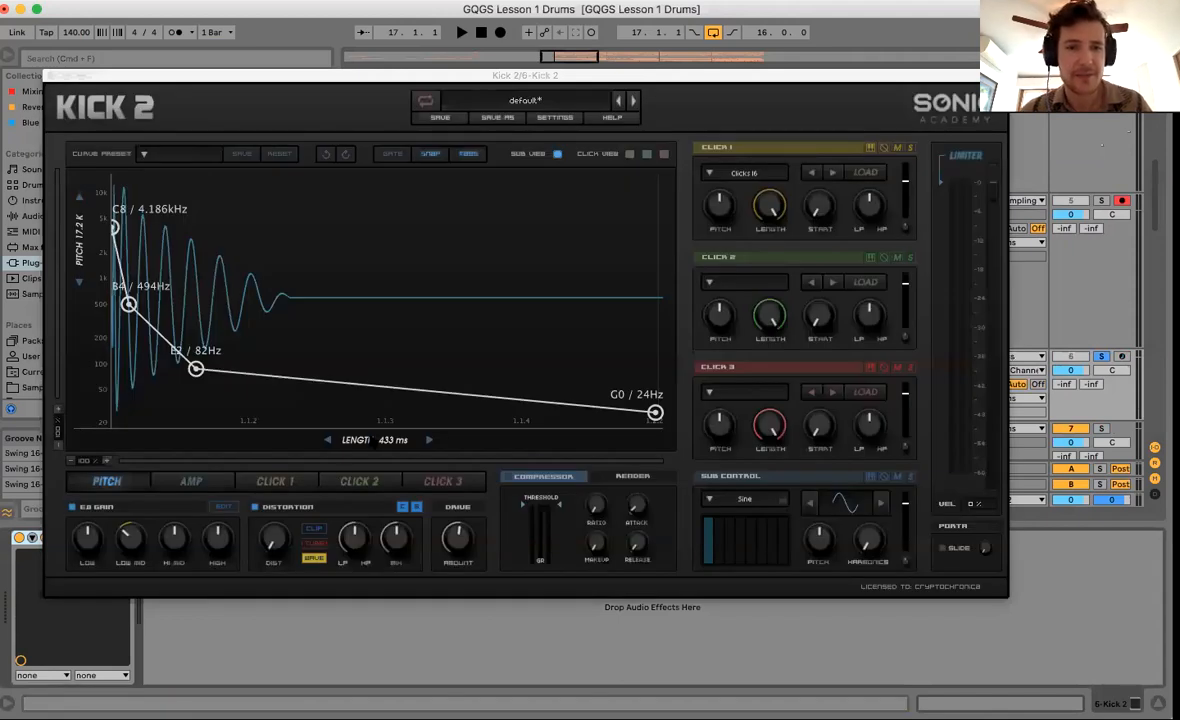
{"action": "left_click_drag", "start_coordinate": [375, 440], "coordinate": [340, 440]}
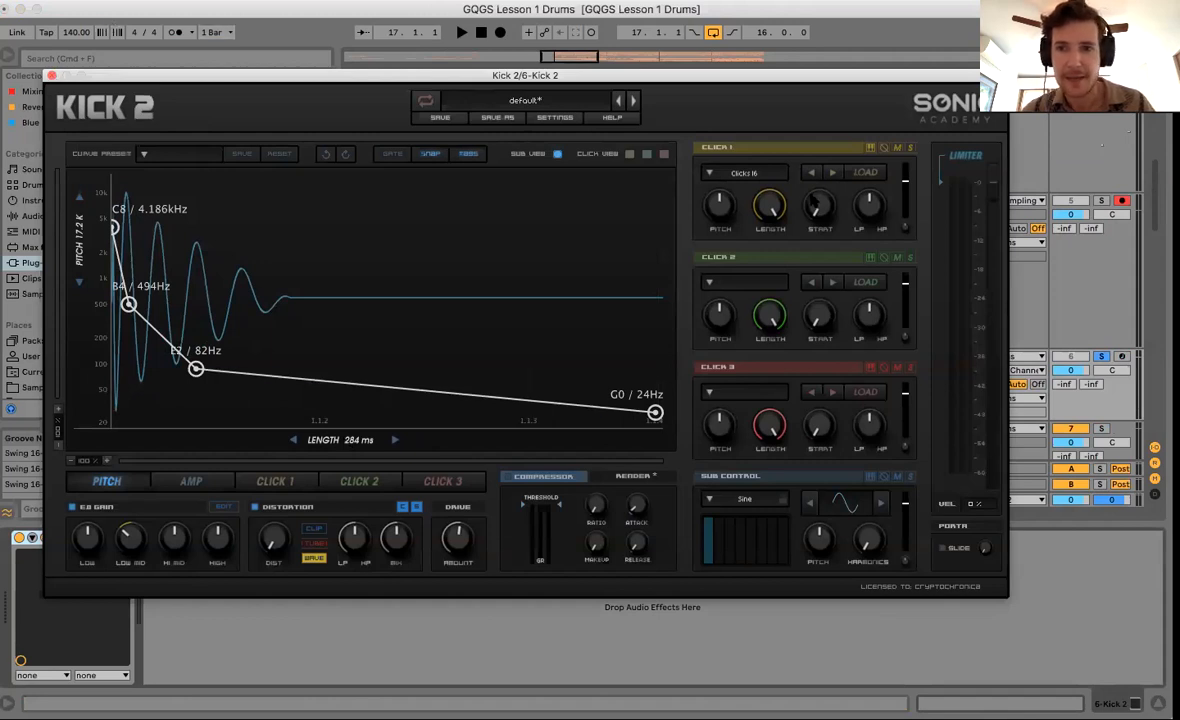
{"action": "left_click_drag", "start_coordinate": [907, 181], "coordinate": [906, 184]}
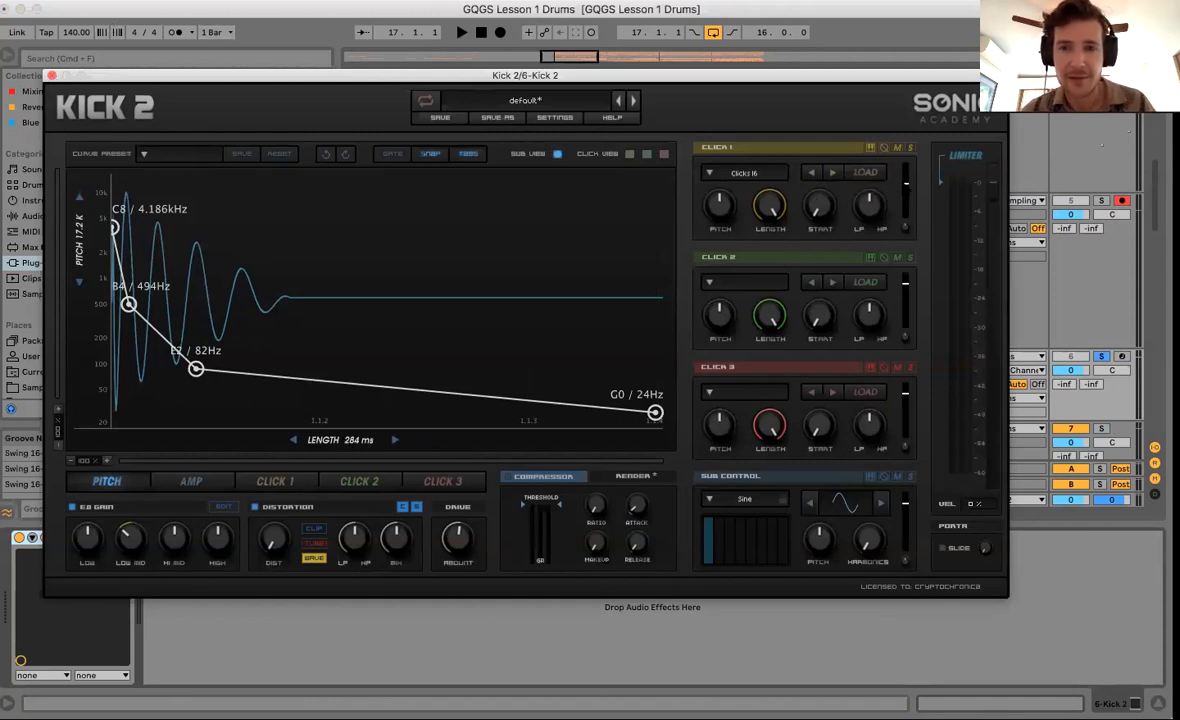
{"action": "left_click", "coordinate": [52, 76]}
{"action": "left_click", "coordinate": [475, 325]}
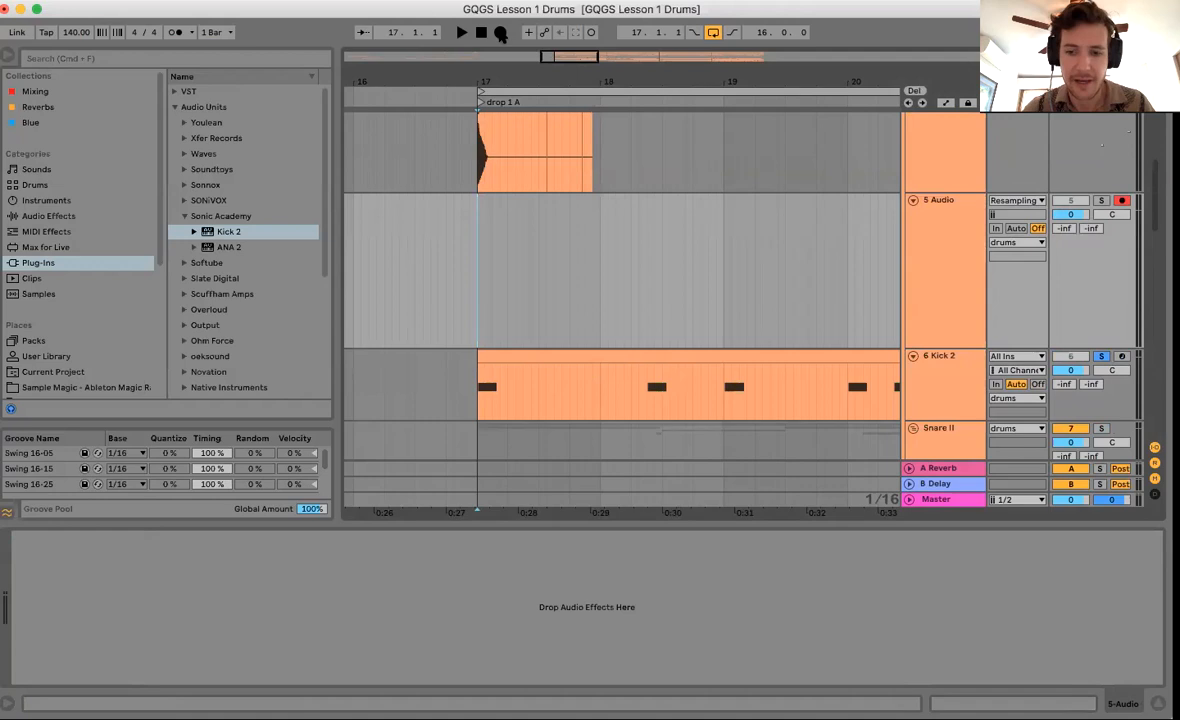
Record a short kick hit into 5 Audio as clip 5-Audio 1 and zoom in on bar 17.
{"action": "left_click", "coordinate": [500, 32]}
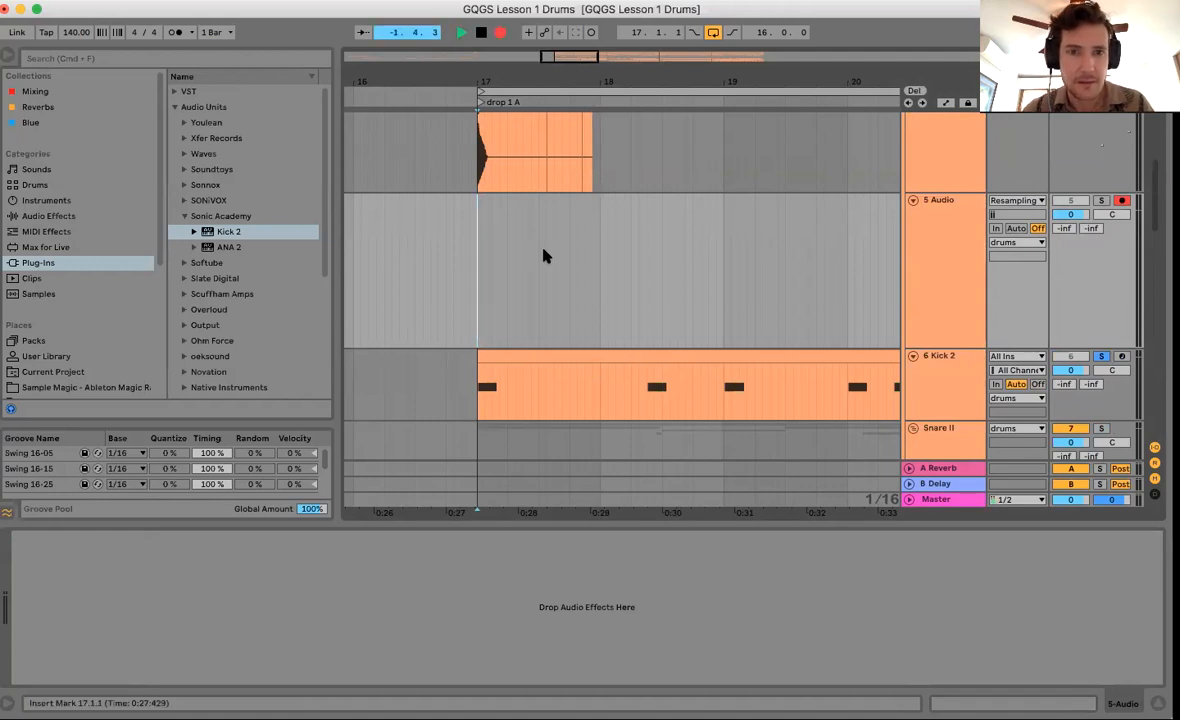
{"action": "key", "text": "space"}
{"action": "left_click_drag", "start_coordinate": [473, 66], "coordinate": [484, 76]}
{"action": "left_click_drag", "start_coordinate": [503, 222], "coordinate": [510, 276]}
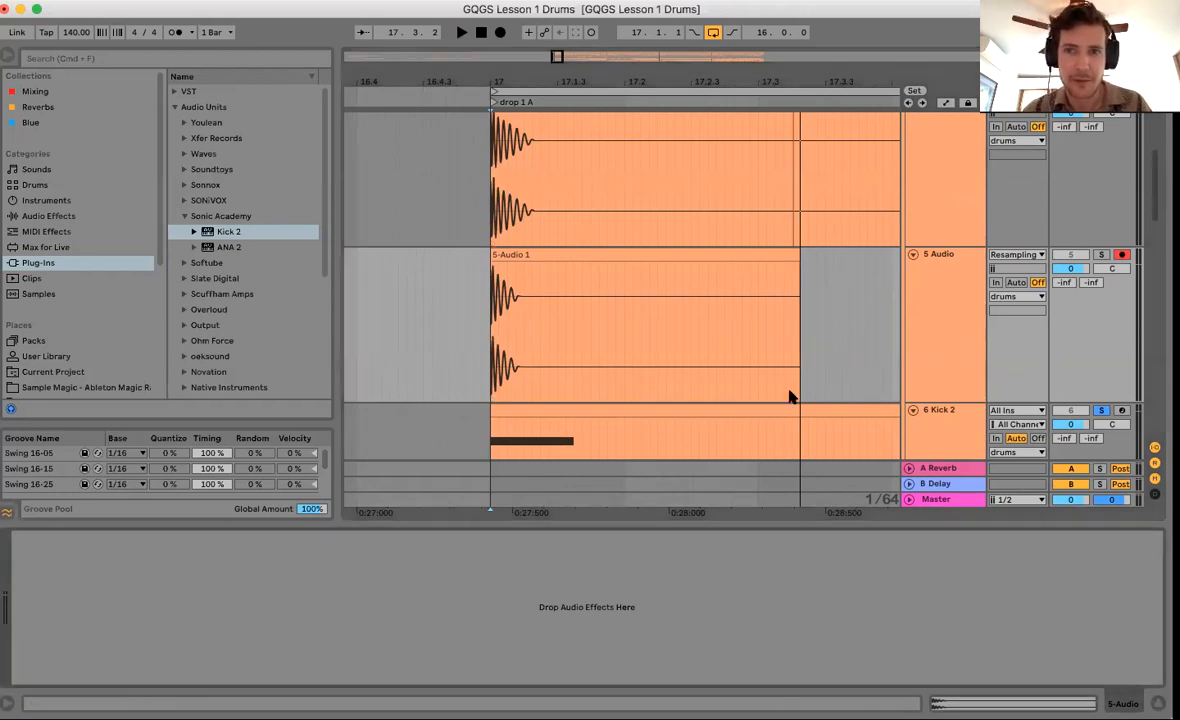
{"action": "scroll", "coordinate": [747, 287], "scroll_direction": "up", "scroll_amount": 2}
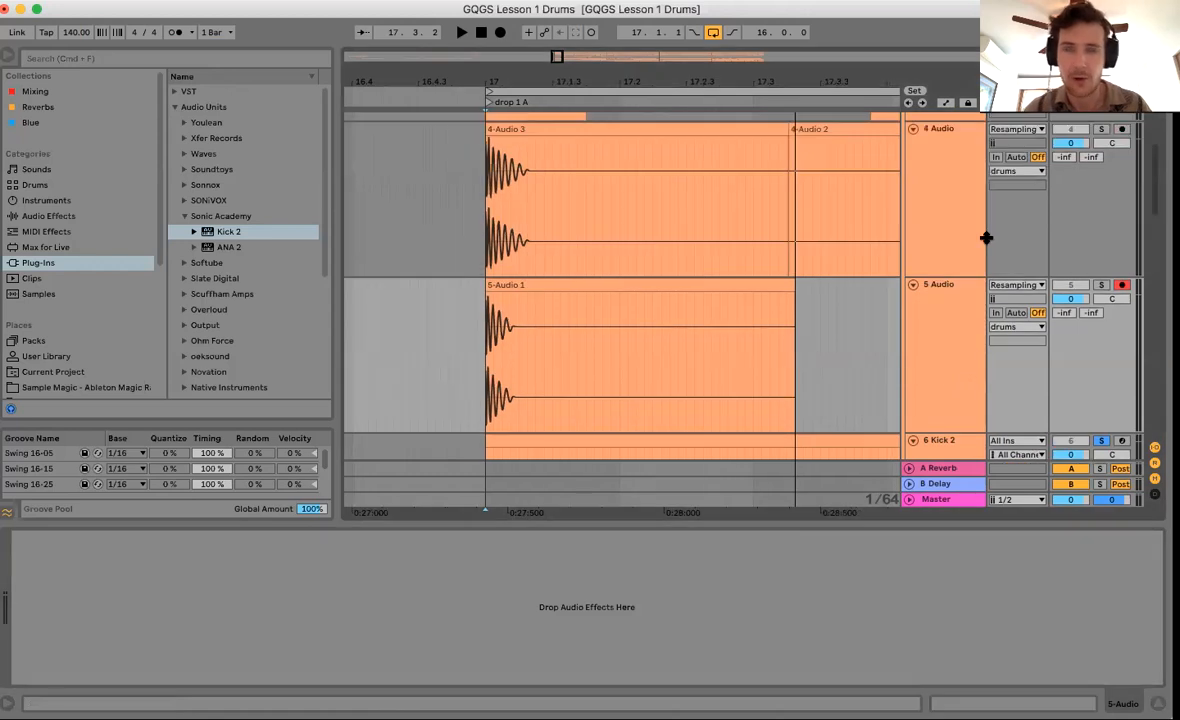
{"action": "scroll", "coordinate": [796, 319], "scroll_direction": "down", "scroll_amount": 4}
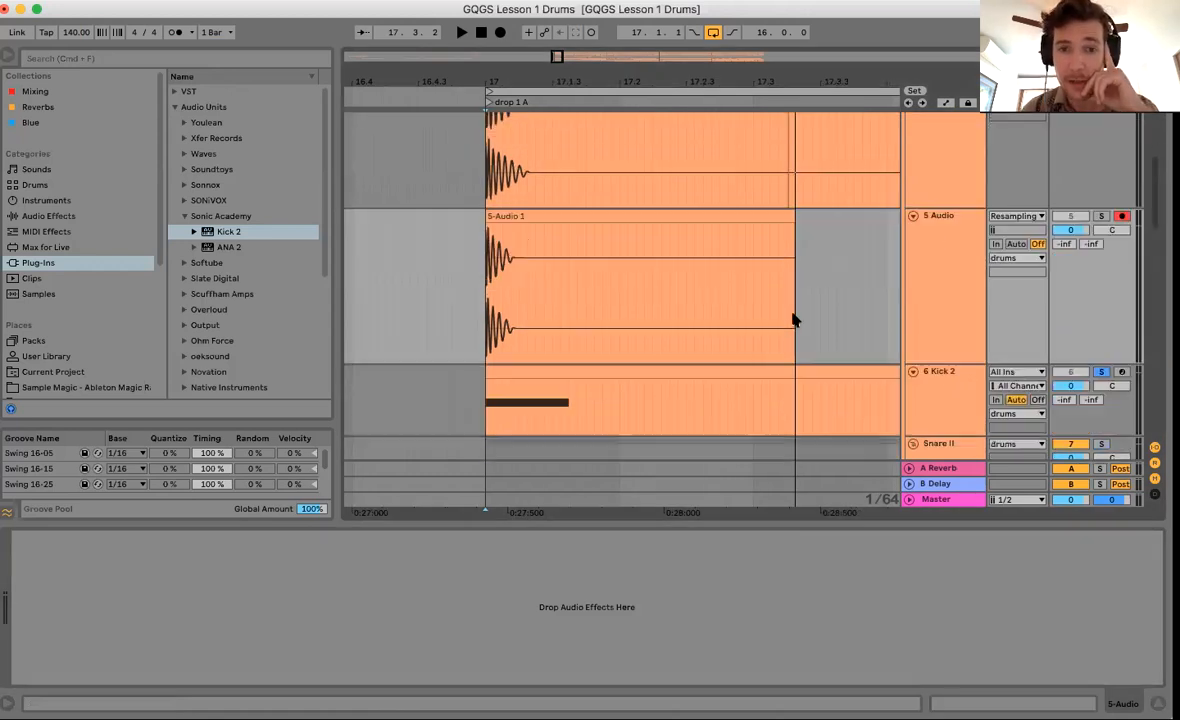
{"action": "scroll", "coordinate": [796, 319], "scroll_direction": "right", "scroll_amount": 8}
{"action": "scroll", "coordinate": [600, 202], "scroll_direction": "left", "scroll_amount": 9}
Move 5-Audio 1 later to start around 17.3, then select the Kick 2 track.
{"action": "left_click_drag", "start_coordinate": [600, 202], "coordinate": [830, 229]}
{"action": "left_click", "coordinate": [514, 335]}
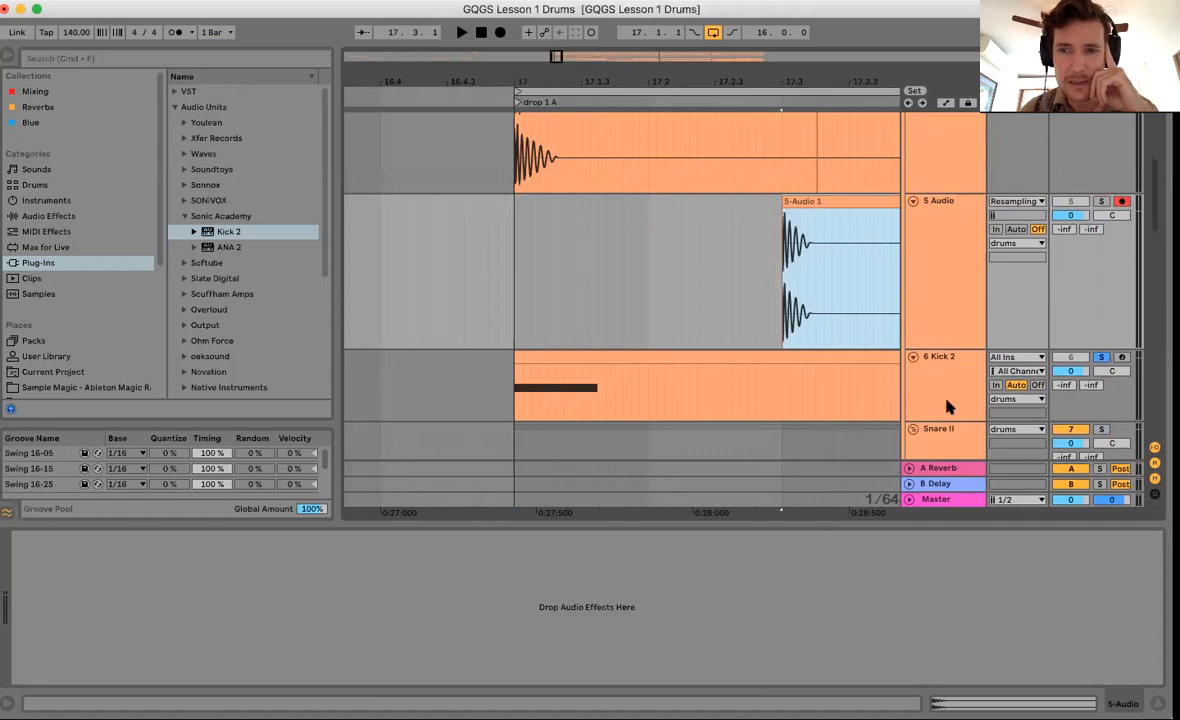
{"action": "left_click", "coordinate": [946, 412]}
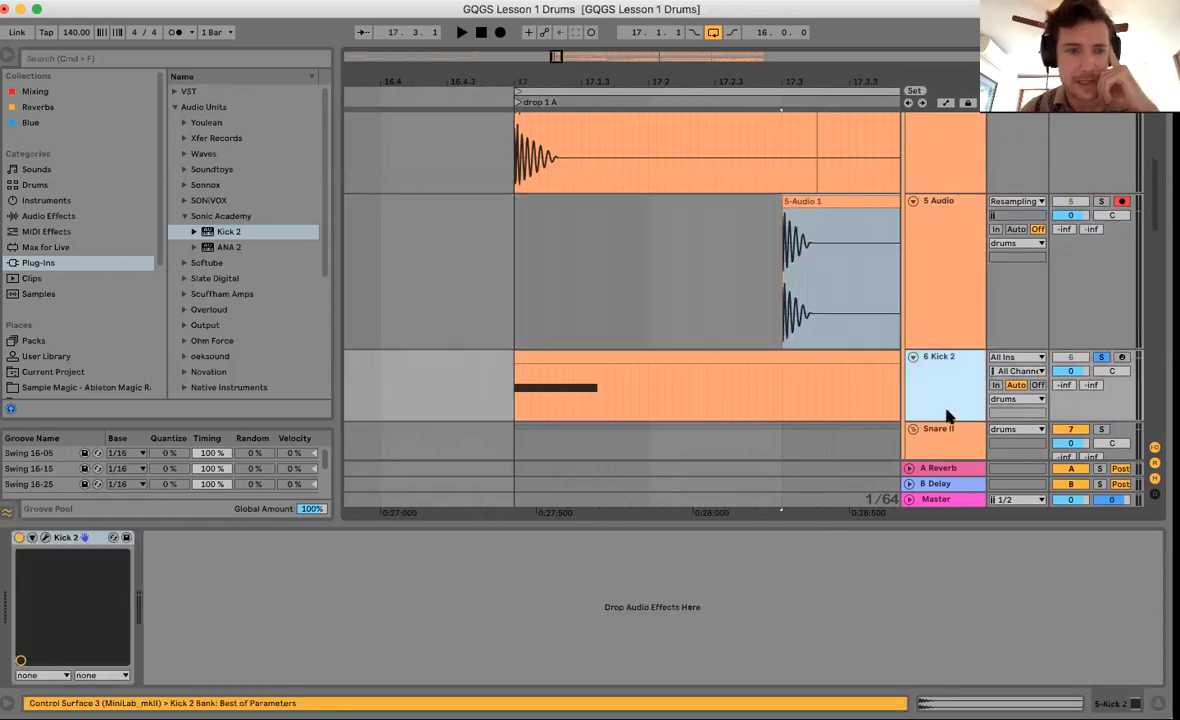
{"action": "left_click", "coordinate": [46, 538]}
Show the click layer, reduce Click 1 length to about 80%, and review the AMP and PITCH envelopes.
{"action": "left_click", "coordinate": [906, 185]}
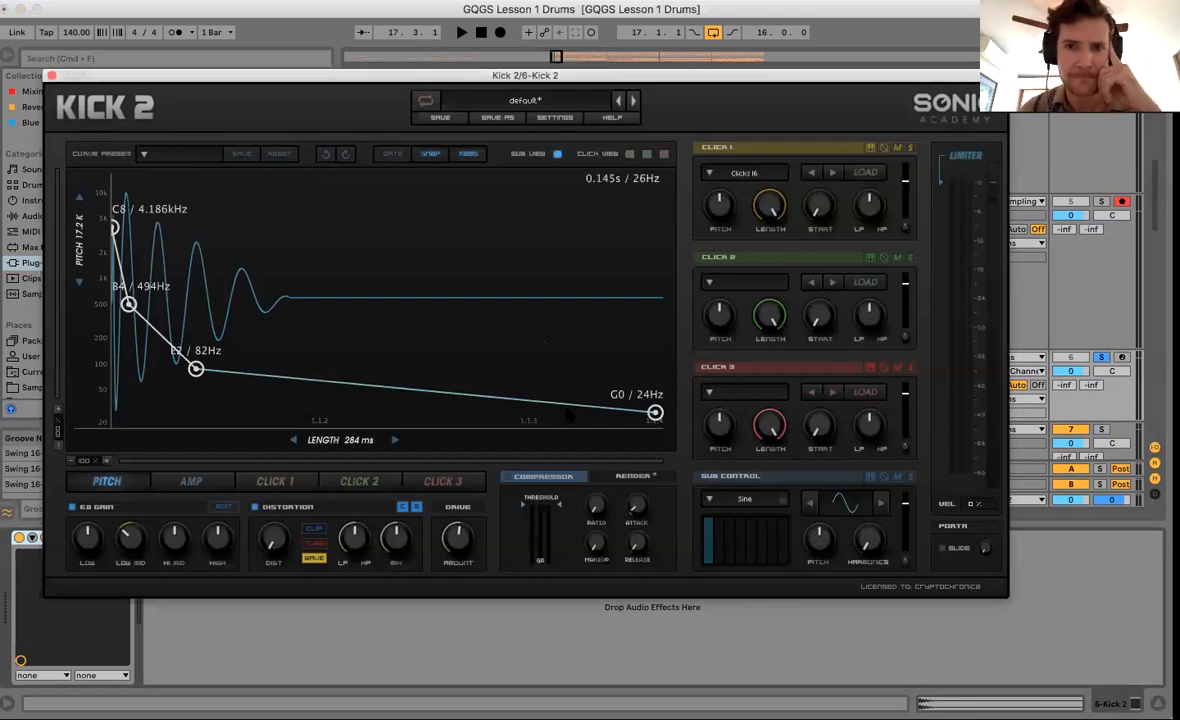
{"action": "left_click", "coordinate": [629, 154]}
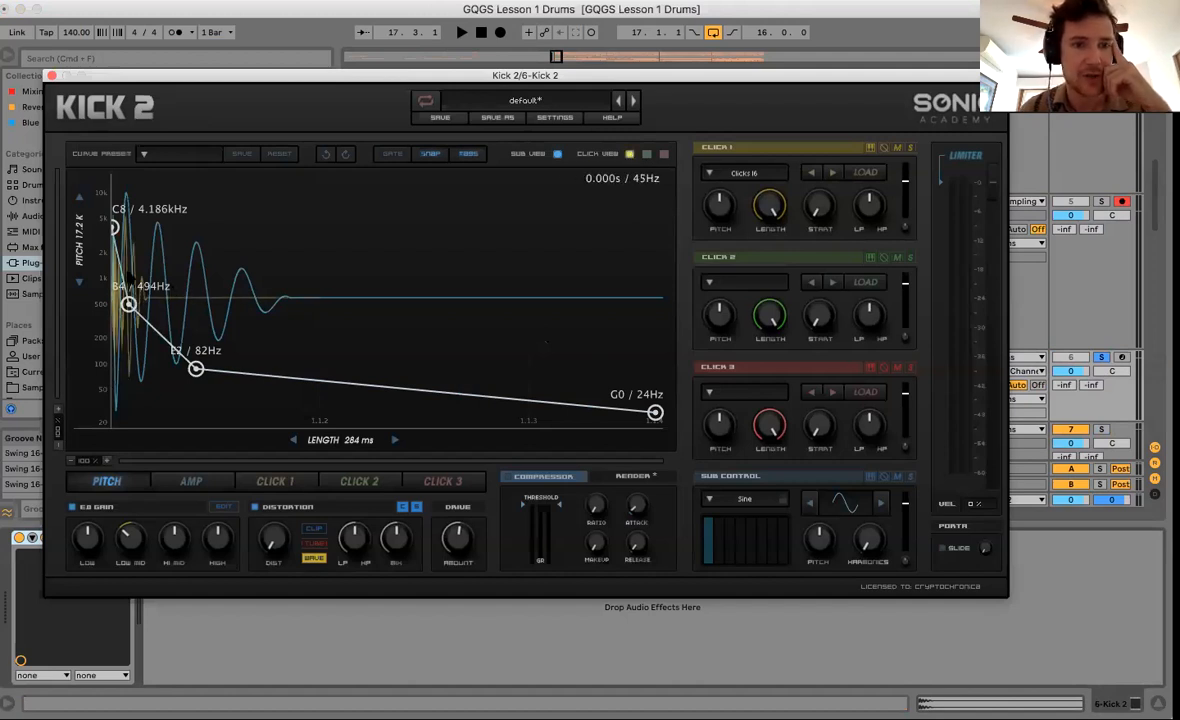
{"action": "left_click_drag", "start_coordinate": [765, 201], "coordinate": [659, 144]}
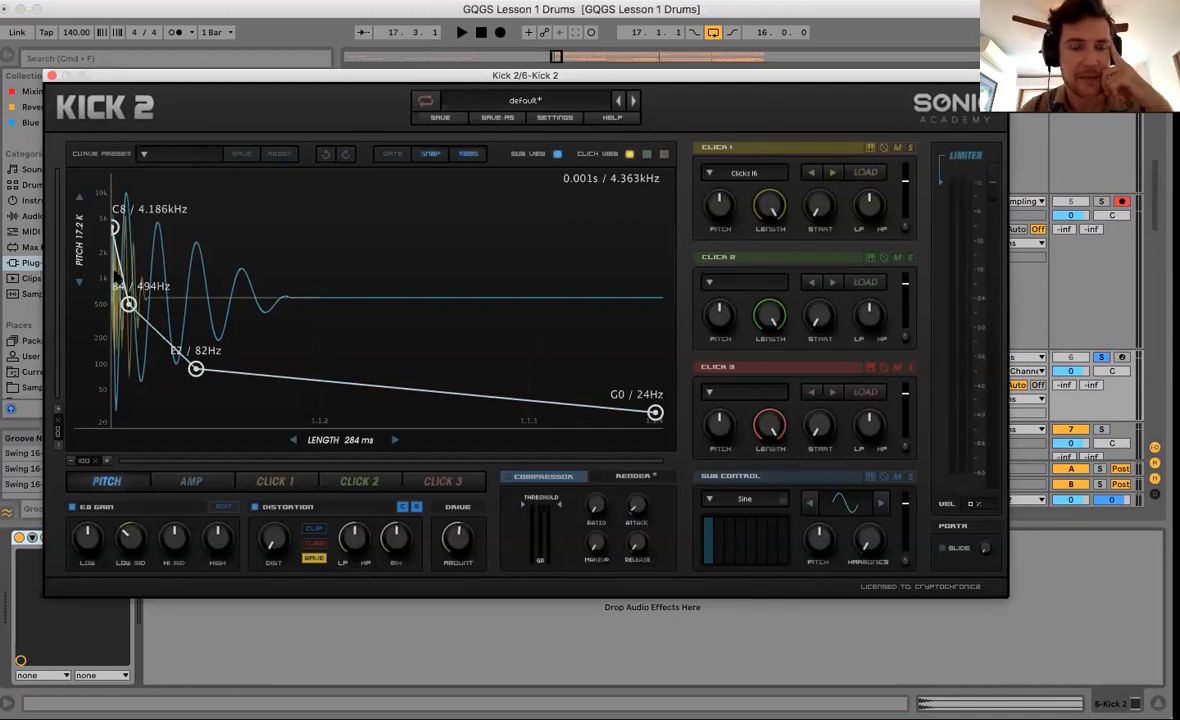
{"action": "left_click", "coordinate": [175, 474]}
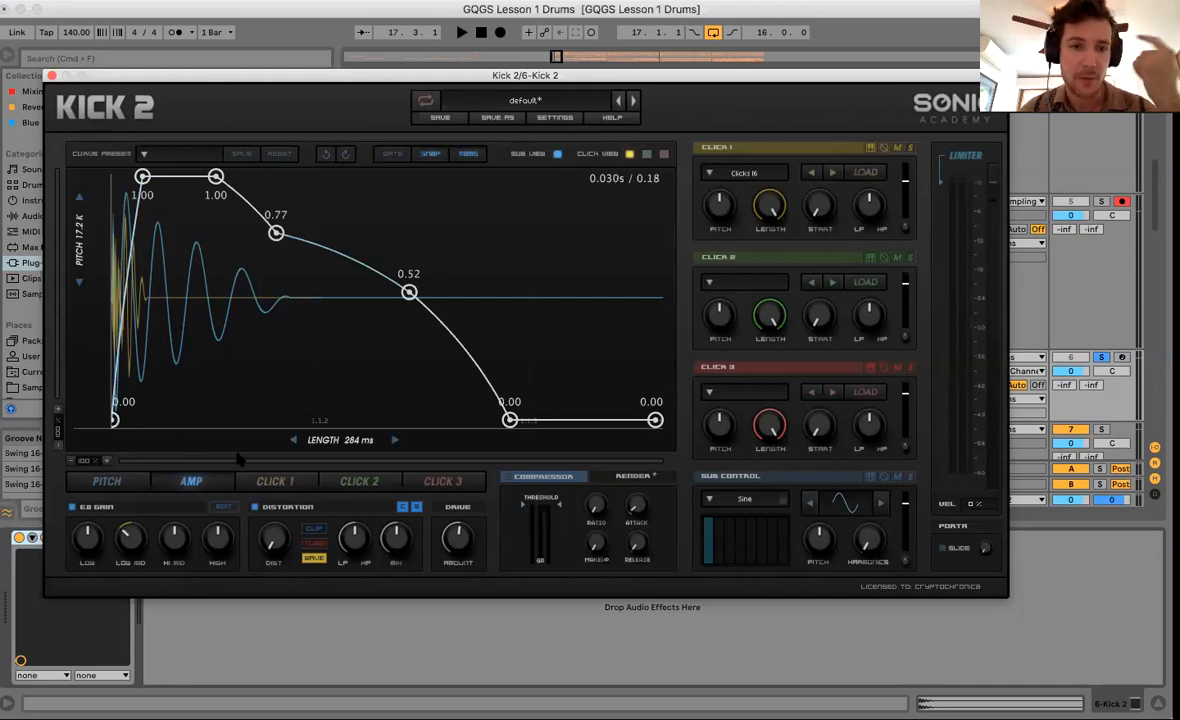
{"action": "left_click", "coordinate": [107, 481]}
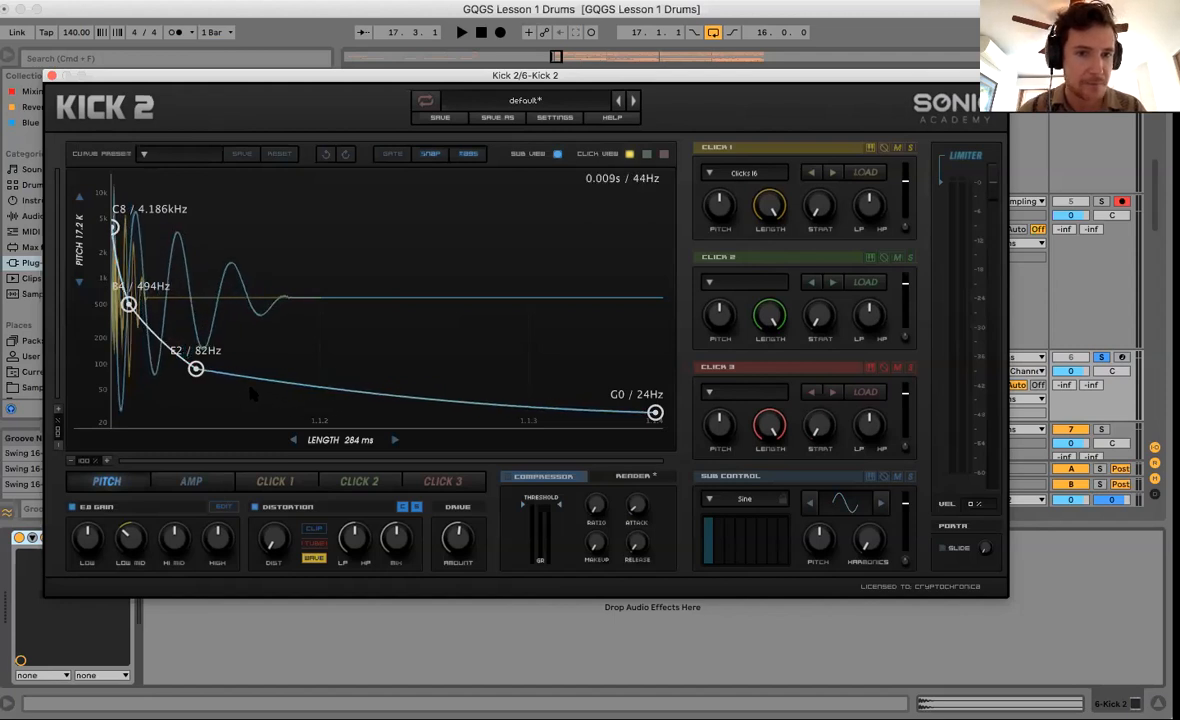
Audition the kick, close the Kick 2 editor, and replay from bar 17 on 5 Audio.
{"action": "key", "text": "space"}
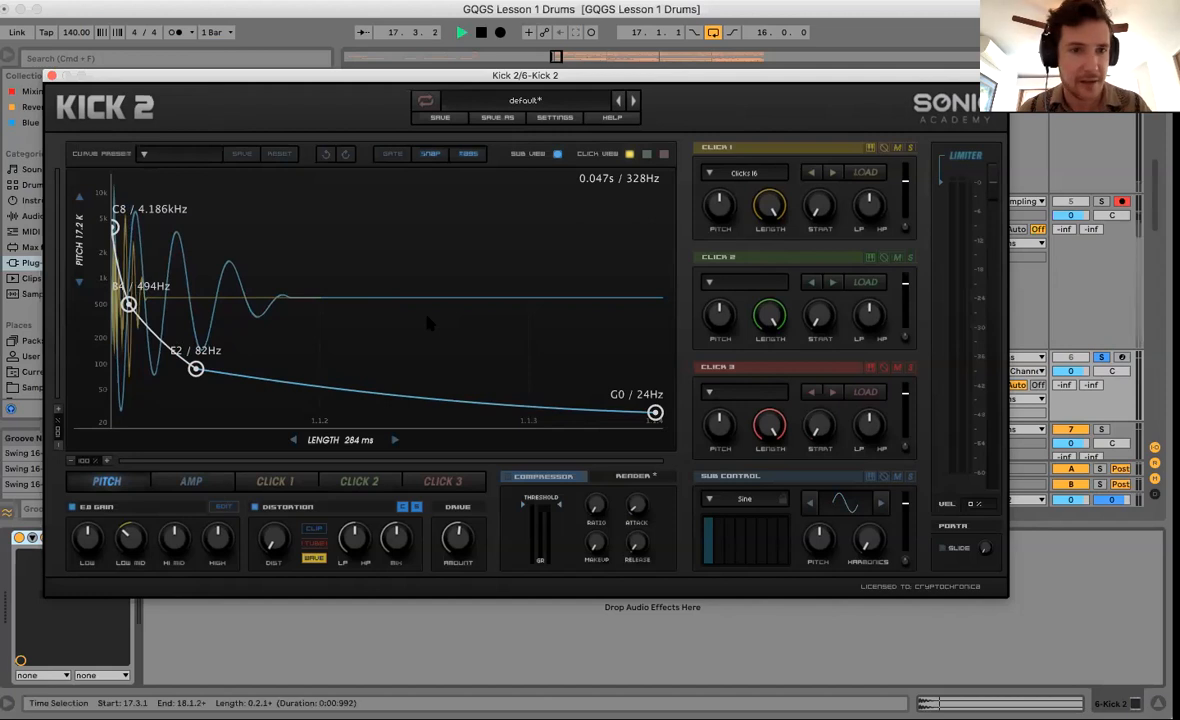
{"action": "key", "text": "super+alt+p"}
{"action": "key", "text": "space"}
{"action": "left_click", "coordinate": [510, 335]}
{"action": "key", "text": "space"}
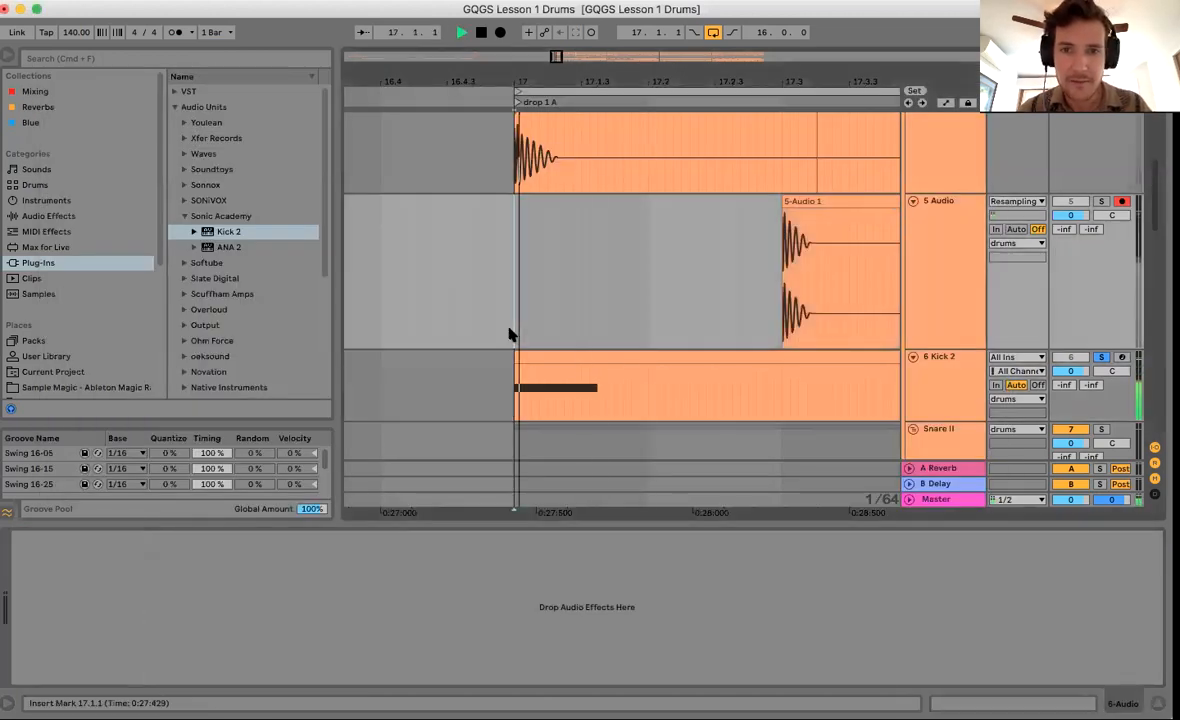
{"action": "key", "text": "space"}
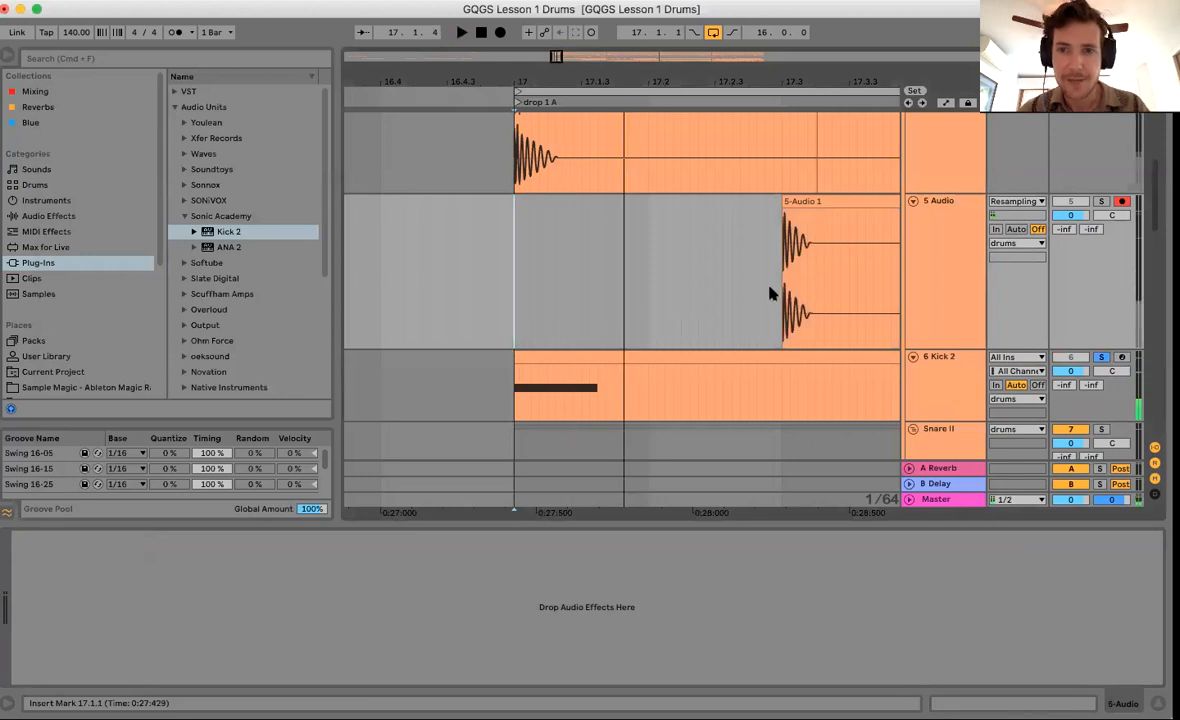
Lengthen Kick 2 to 562 ms, raise its amp envelope points to 0.82 and 0.61, and audition it.
{"action": "left_click", "coordinate": [940, 382]}
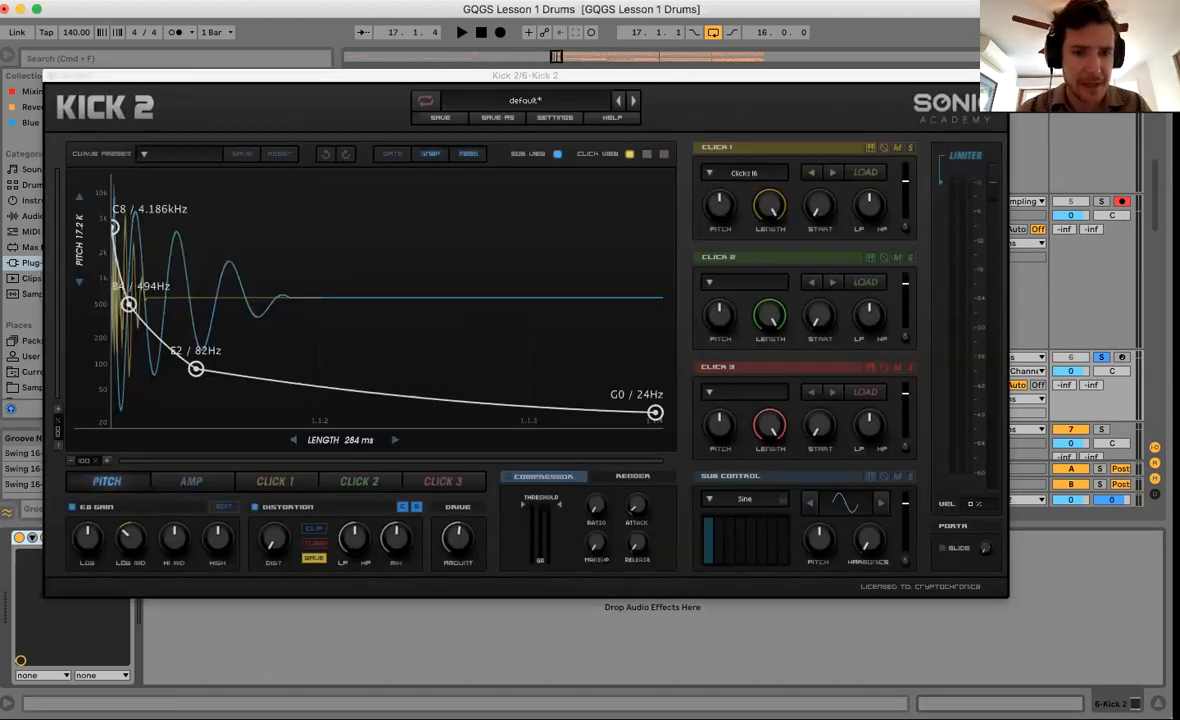
{"action": "left_click_drag", "start_coordinate": [340, 440], "coordinate": [398, 440]}
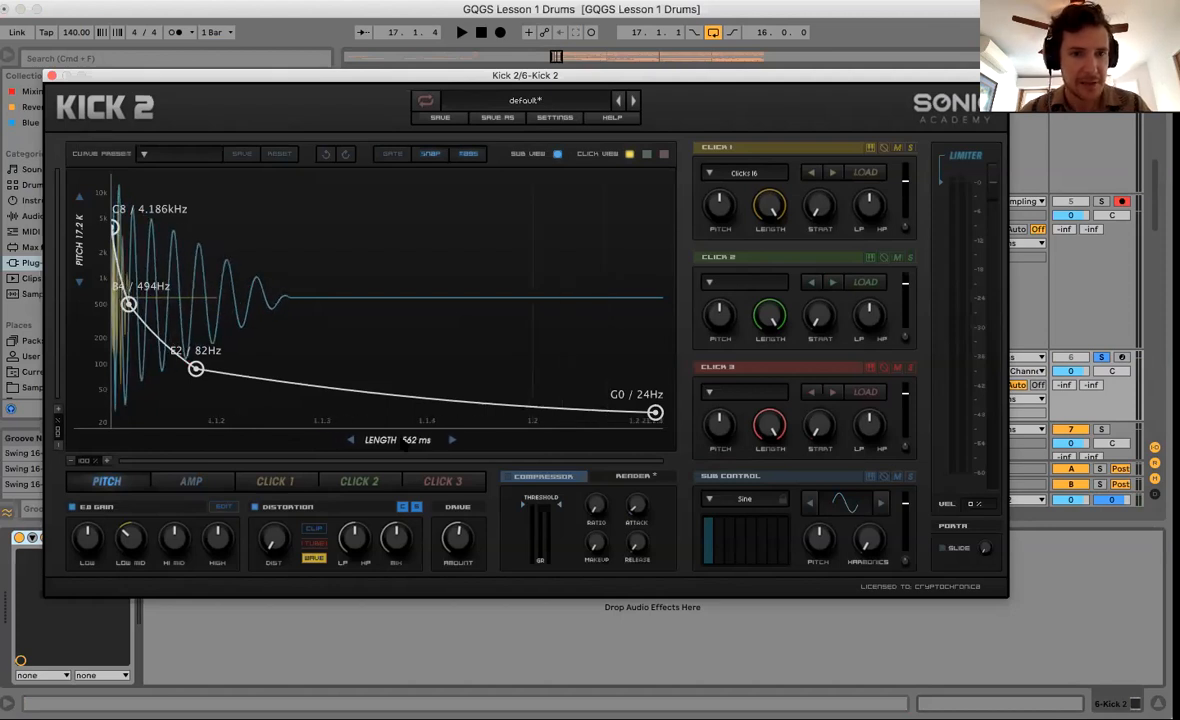
{"action": "left_click", "coordinate": [212, 481]}
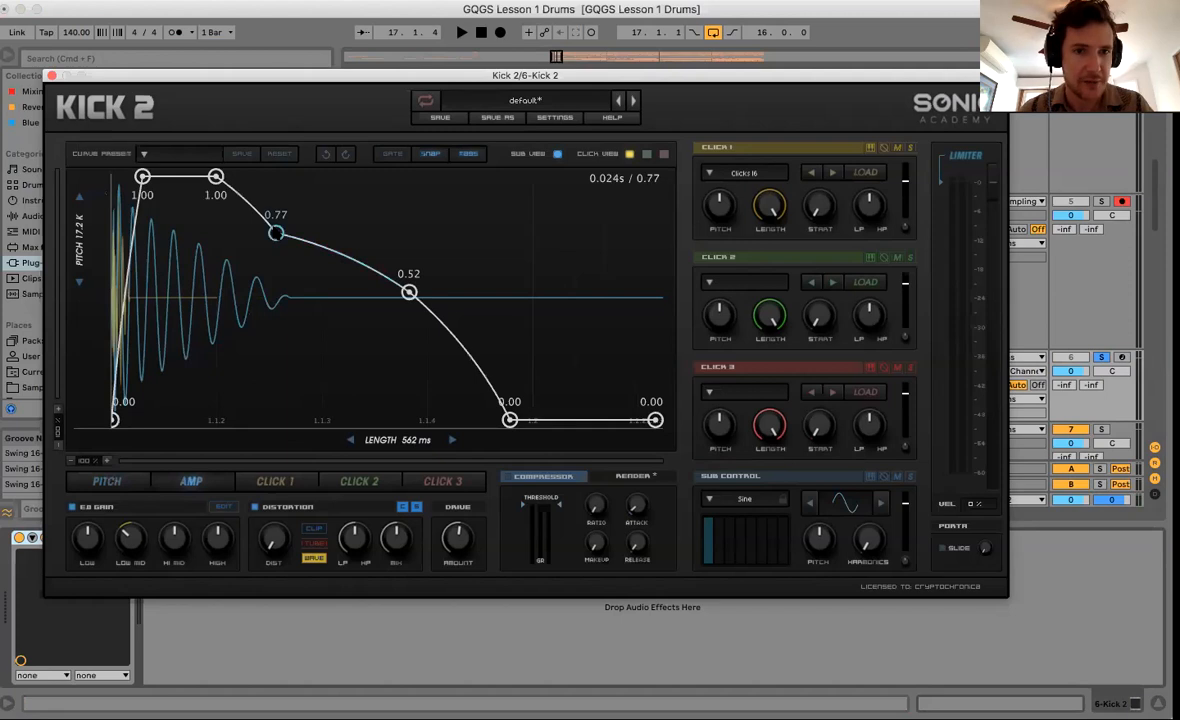
{"action": "left_click_drag", "start_coordinate": [276, 233], "coordinate": [284, 219]}
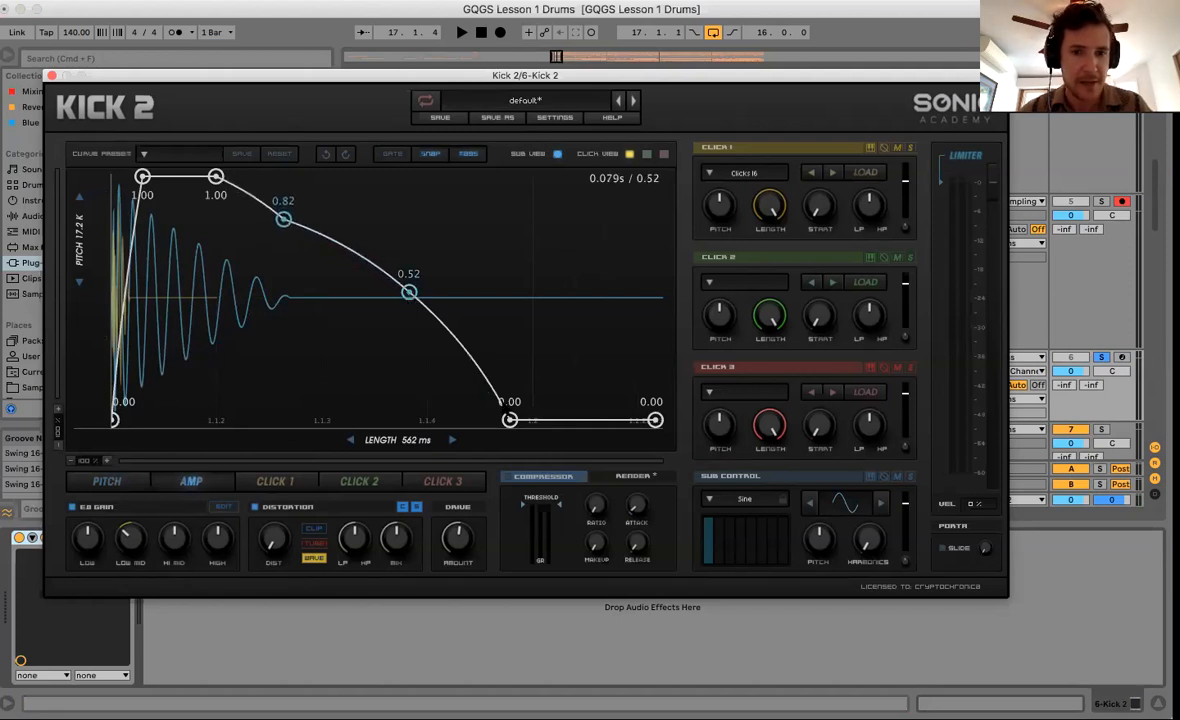
{"action": "left_click_drag", "start_coordinate": [510, 420], "coordinate": [537, 451]}
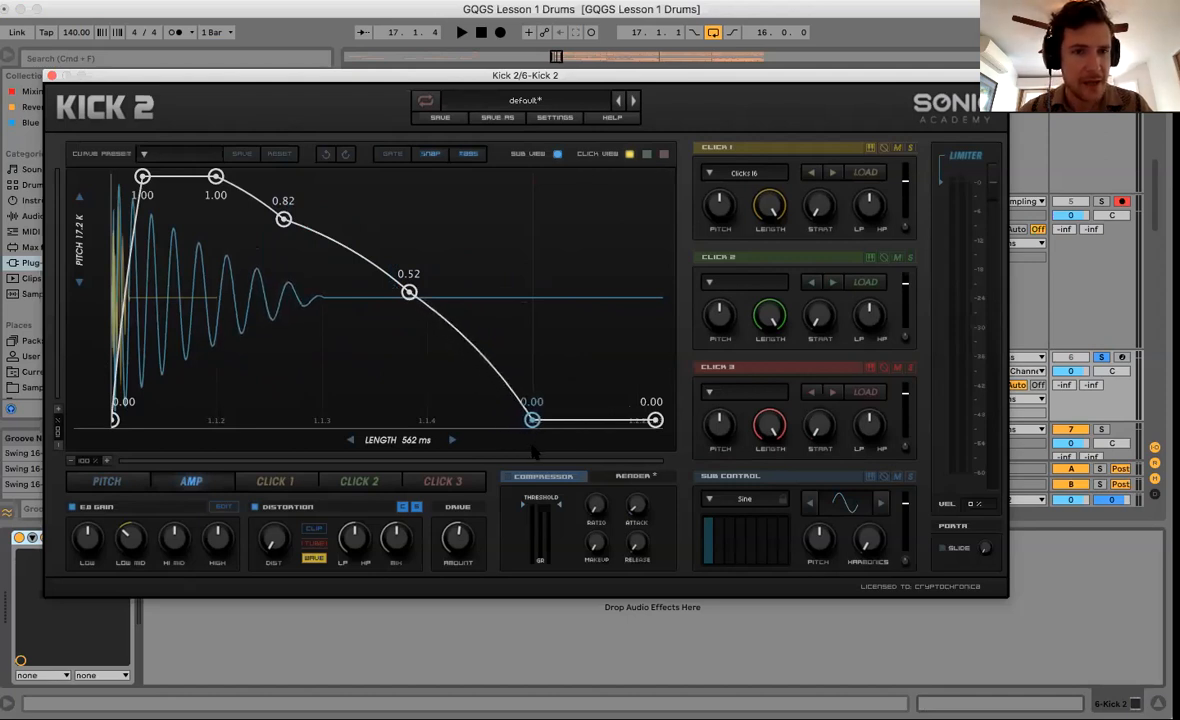
{"action": "left_click_drag", "start_coordinate": [409, 292], "coordinate": [409, 271]}
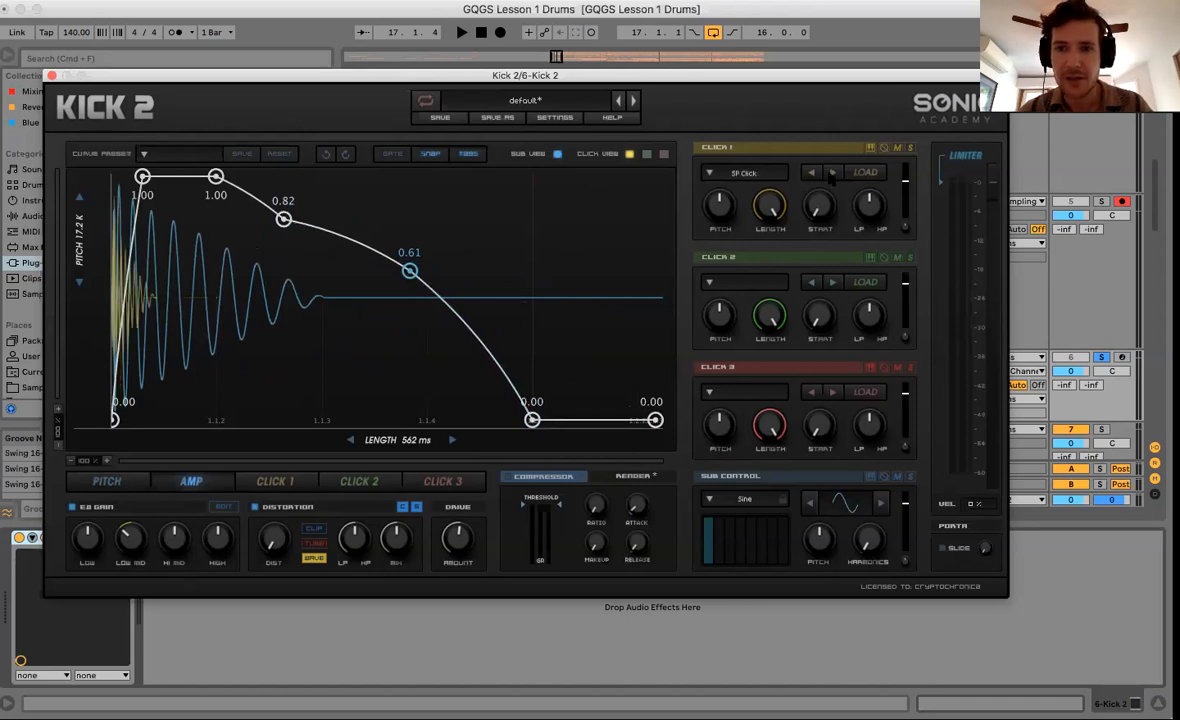
{"action": "key", "text": "space"}
{"action": "key", "text": "space"}
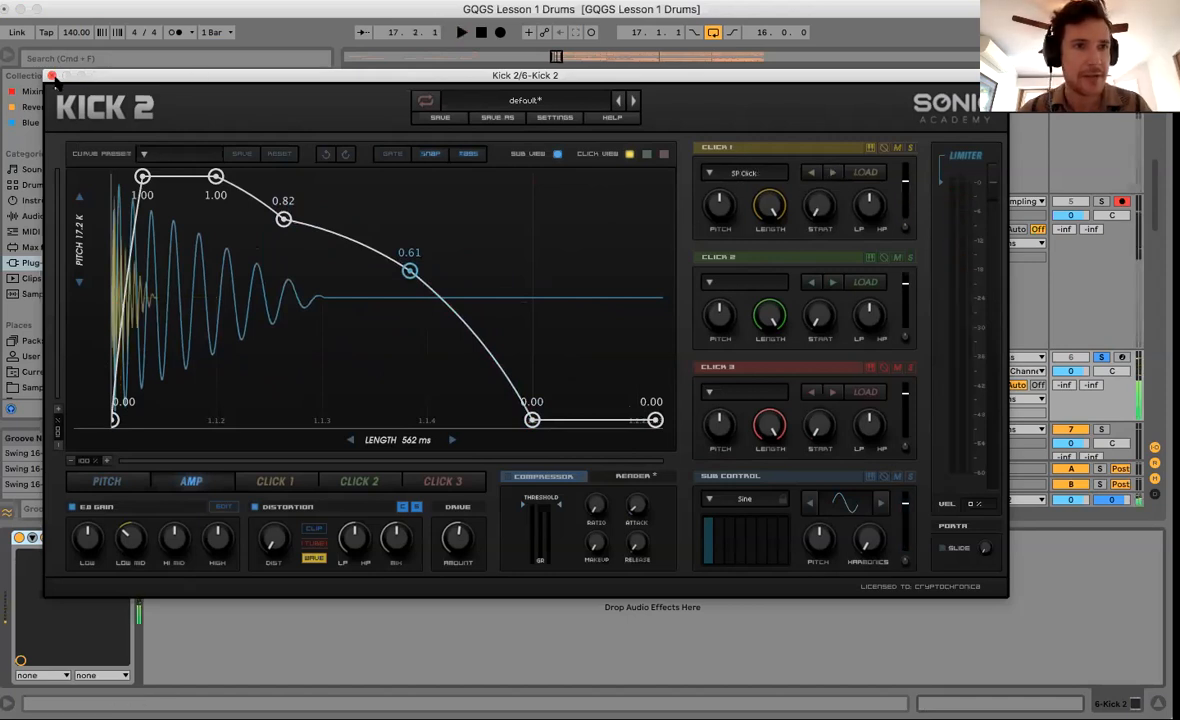
{"action": "key", "text": "super+alt+p"}
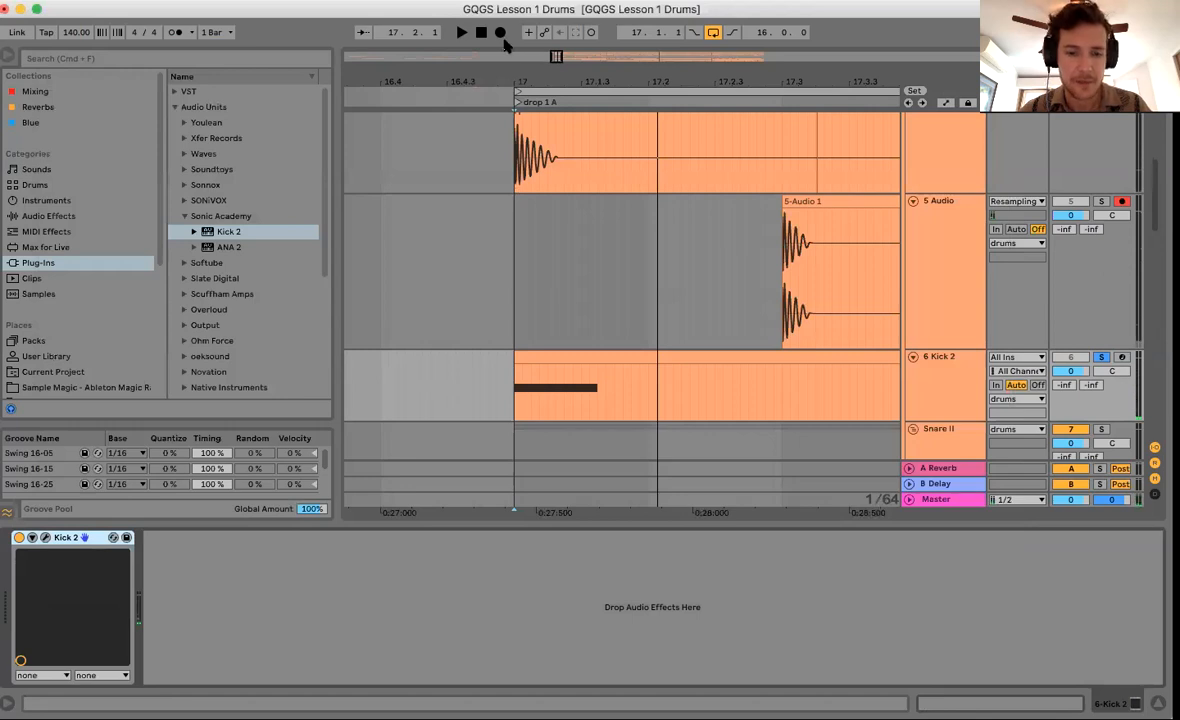
Resample a Kick 2 hit into 5 Audio at bar 17, then collapse the device panel and zoom out.
{"action": "key", "text": "F9"}
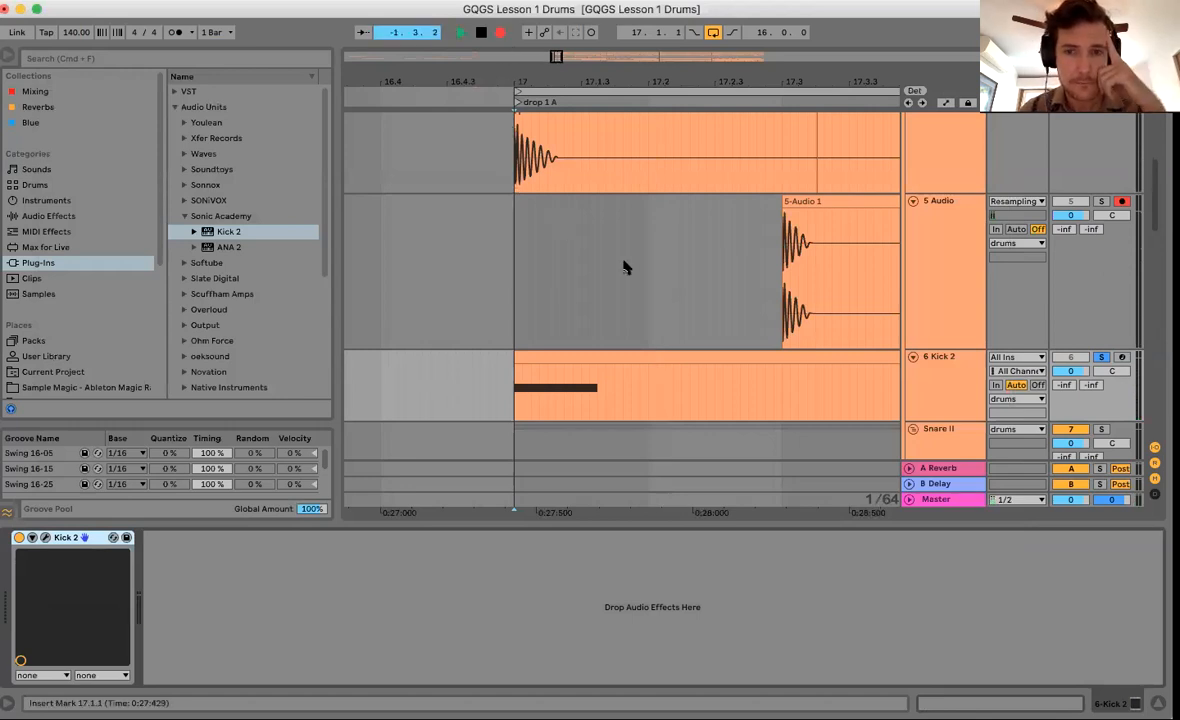
{"action": "key", "text": "space"}
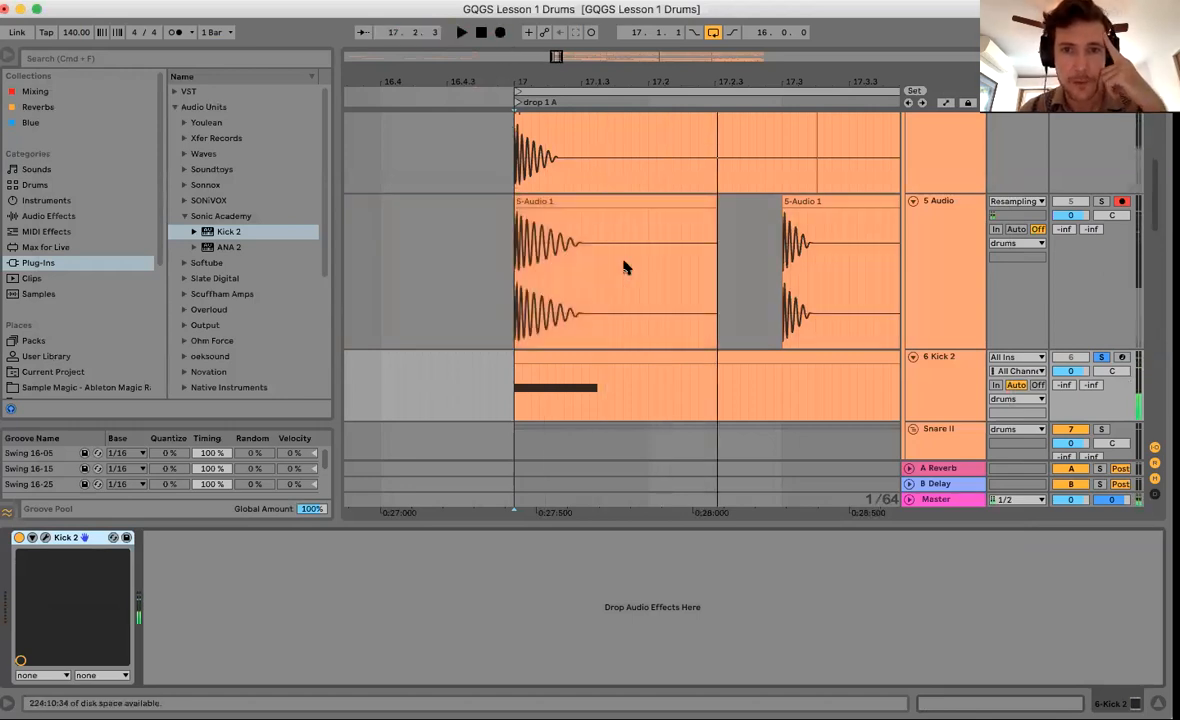
{"action": "left_click_drag", "start_coordinate": [819, 525], "coordinate": [793, 703]}
{"action": "left_click_drag", "start_coordinate": [680, 84], "coordinate": [684, 78]}
{"action": "scroll", "coordinate": [548, 398], "scroll_direction": "up", "scroll_amount": 3}
{"action": "scroll", "coordinate": [548, 398], "scroll_direction": "right", "scroll_amount": 3}
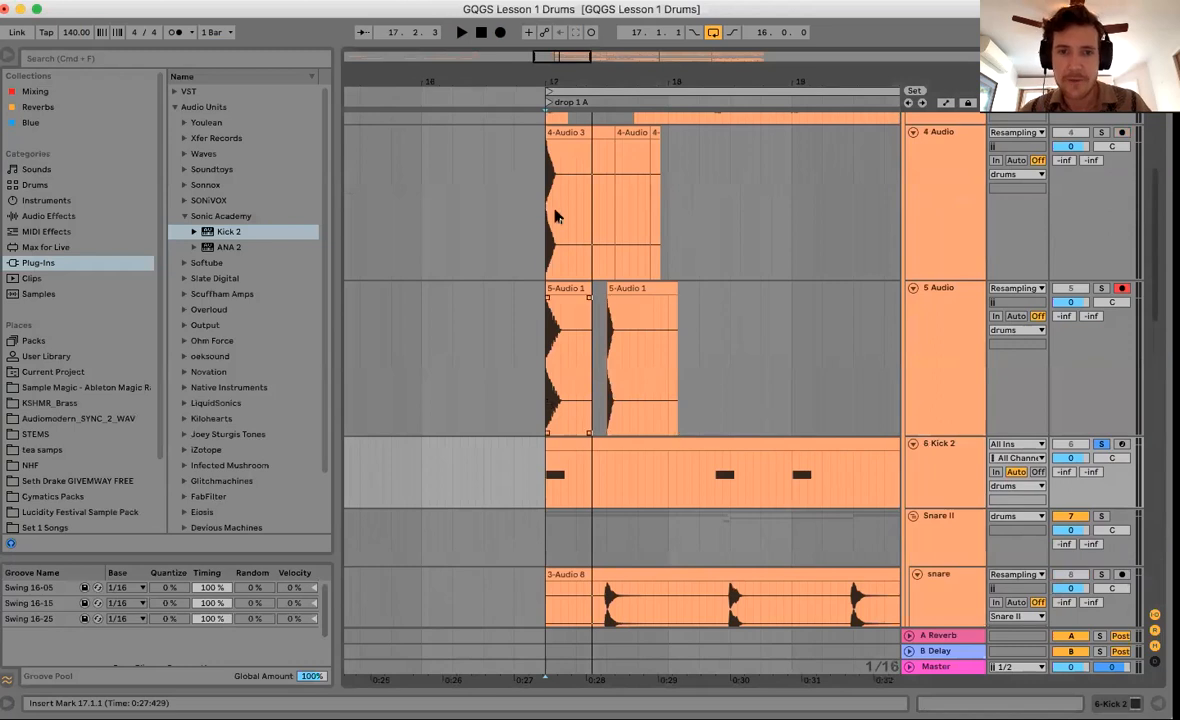
Audition the opening sixteenths of the 4-Audio 3 and 5-Audio 1 clips with time selections.
{"action": "left_click_drag", "start_coordinate": [557, 217], "coordinate": [581, 228]}
{"action": "scroll", "coordinate": [581, 228], "scroll_direction": "up", "scroll_amount": 2}
{"action": "scroll", "coordinate": [581, 228], "scroll_direction": "right", "scroll_amount": 1}
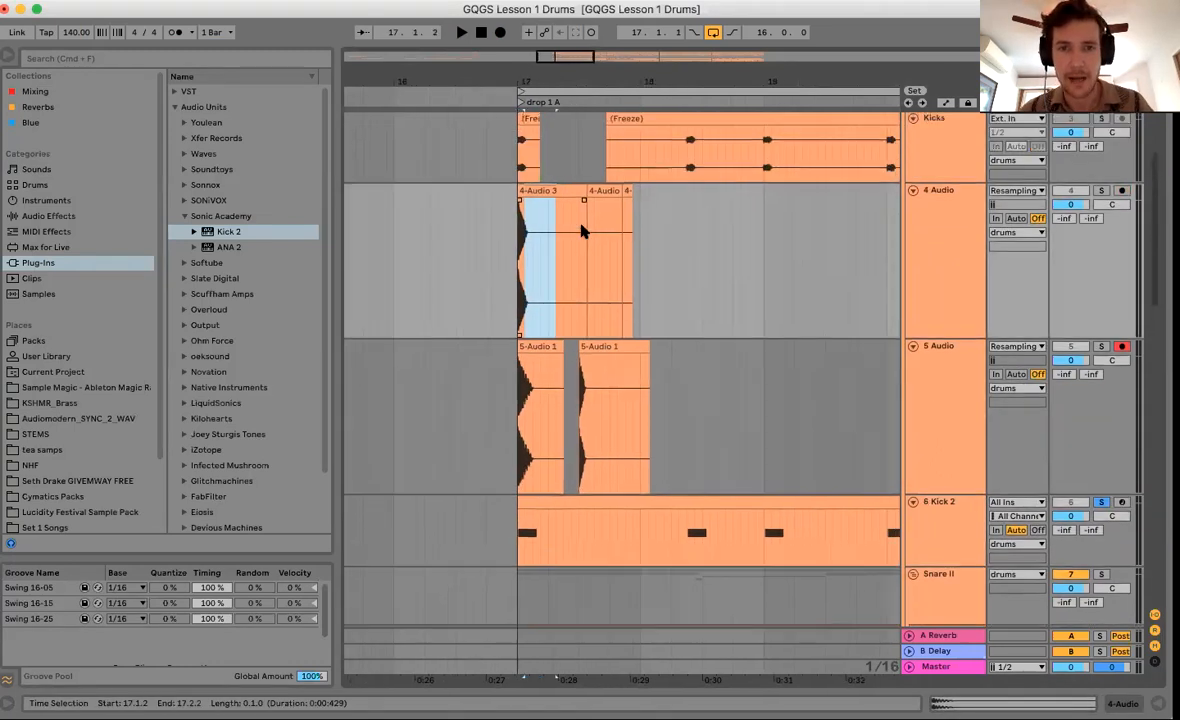
{"action": "left_click_drag", "start_coordinate": [521, 267], "coordinate": [530, 267]}
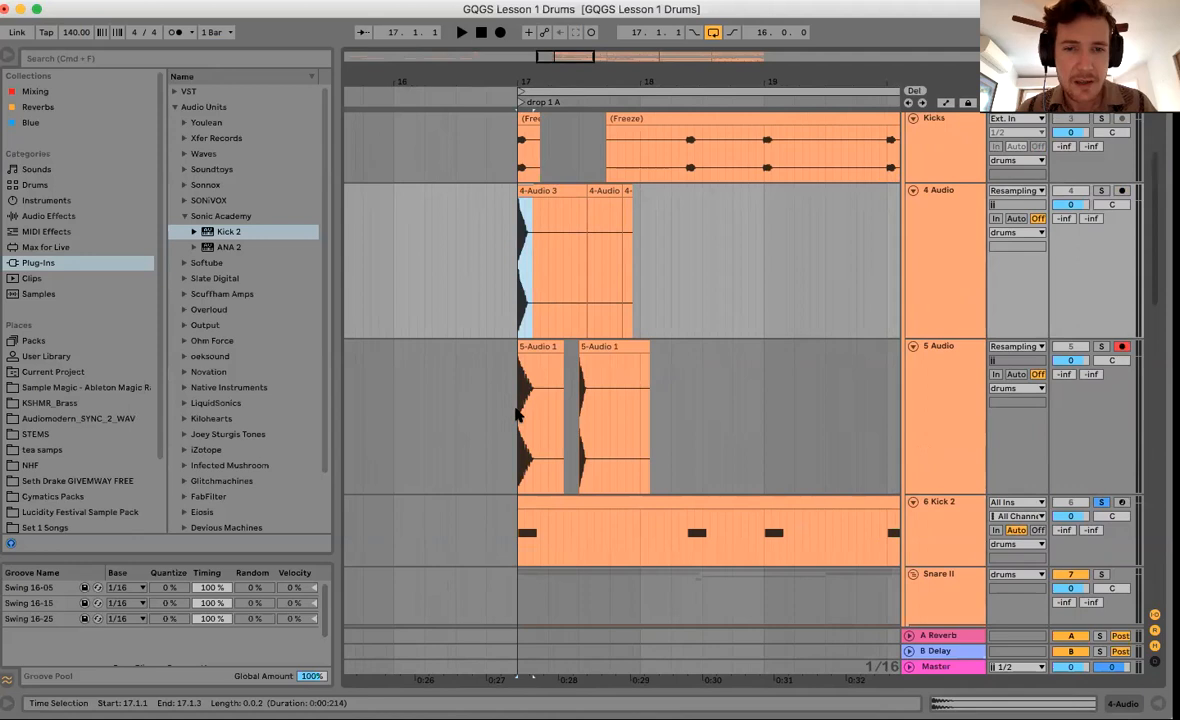
{"action": "left_click_drag", "start_coordinate": [518, 416], "coordinate": [585, 413]}
{"action": "left_click", "coordinate": [585, 418]}
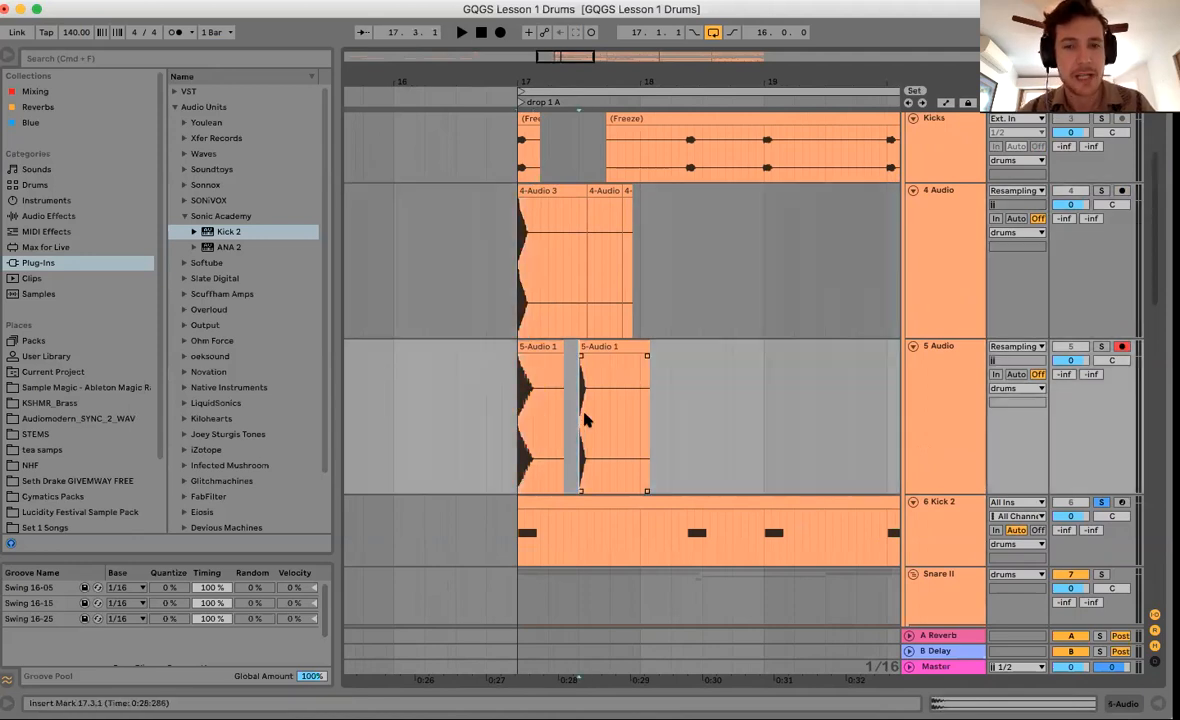
{"action": "left_click_drag", "start_coordinate": [585, 418], "coordinate": [587, 424]}
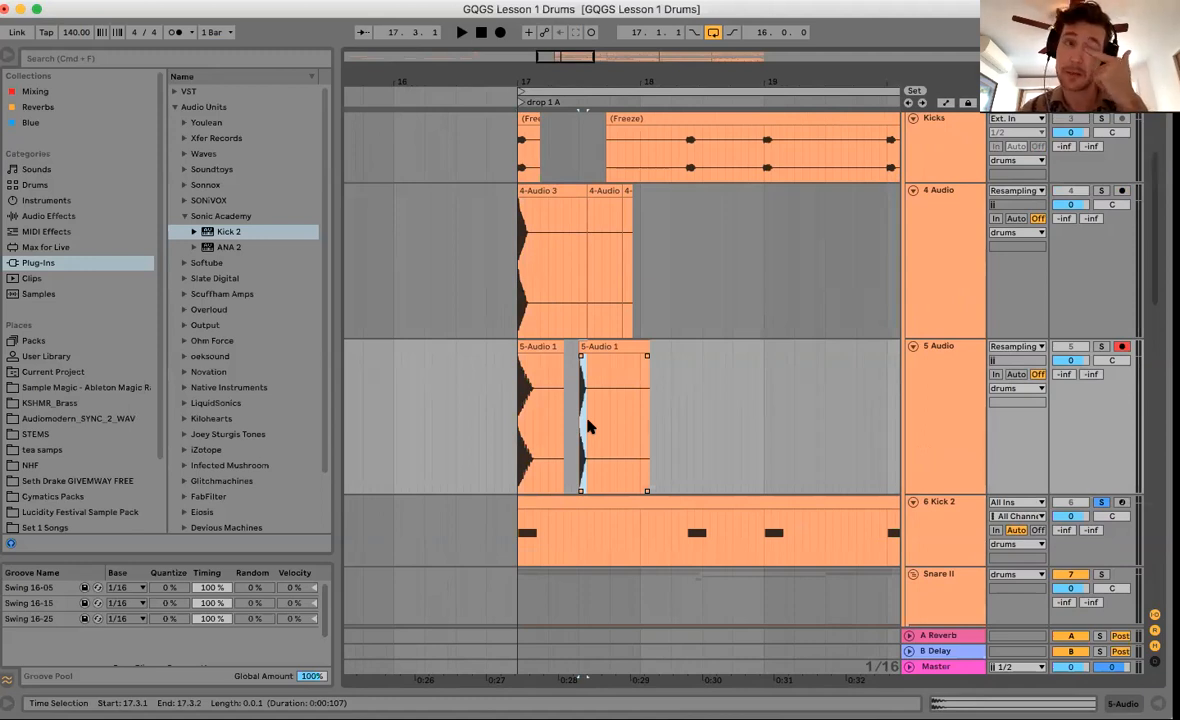
{"action": "left_click_drag", "start_coordinate": [587, 421], "coordinate": [584, 425]}
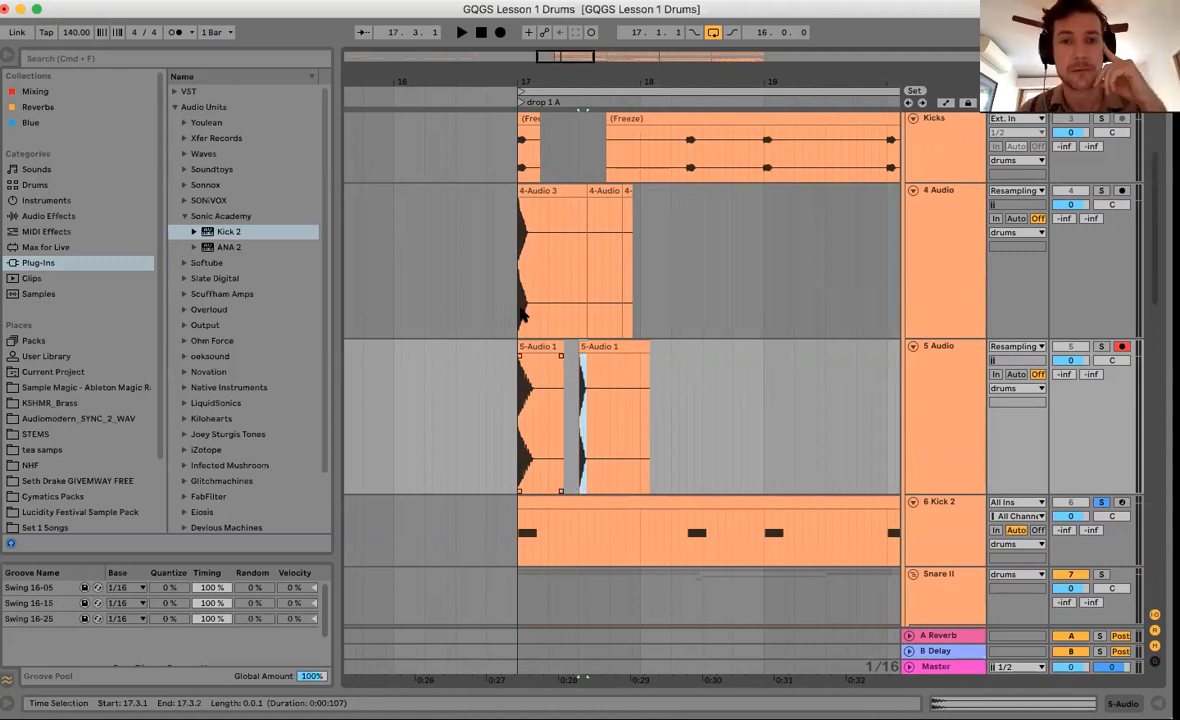
{"action": "left_click_drag", "start_coordinate": [519, 431], "coordinate": [540, 424]}
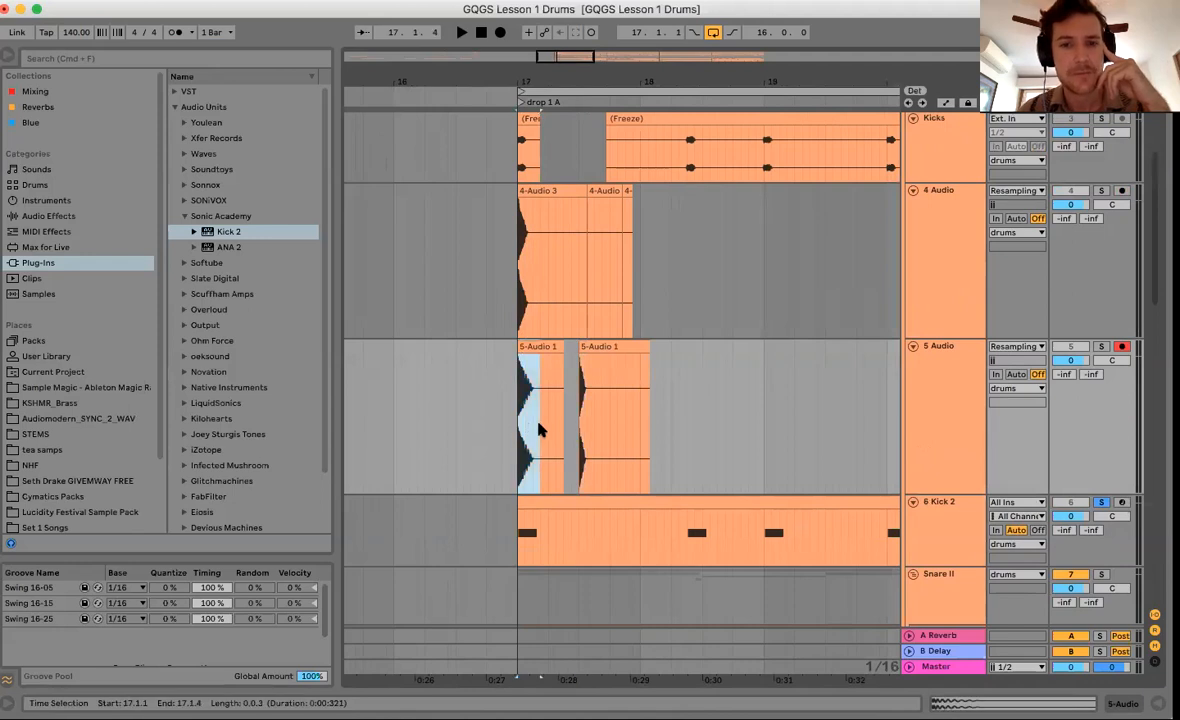
Lengthen the Kick 2 sound to 664 ms in its plug-in window.
{"action": "double_click", "coordinate": [928, 519]}
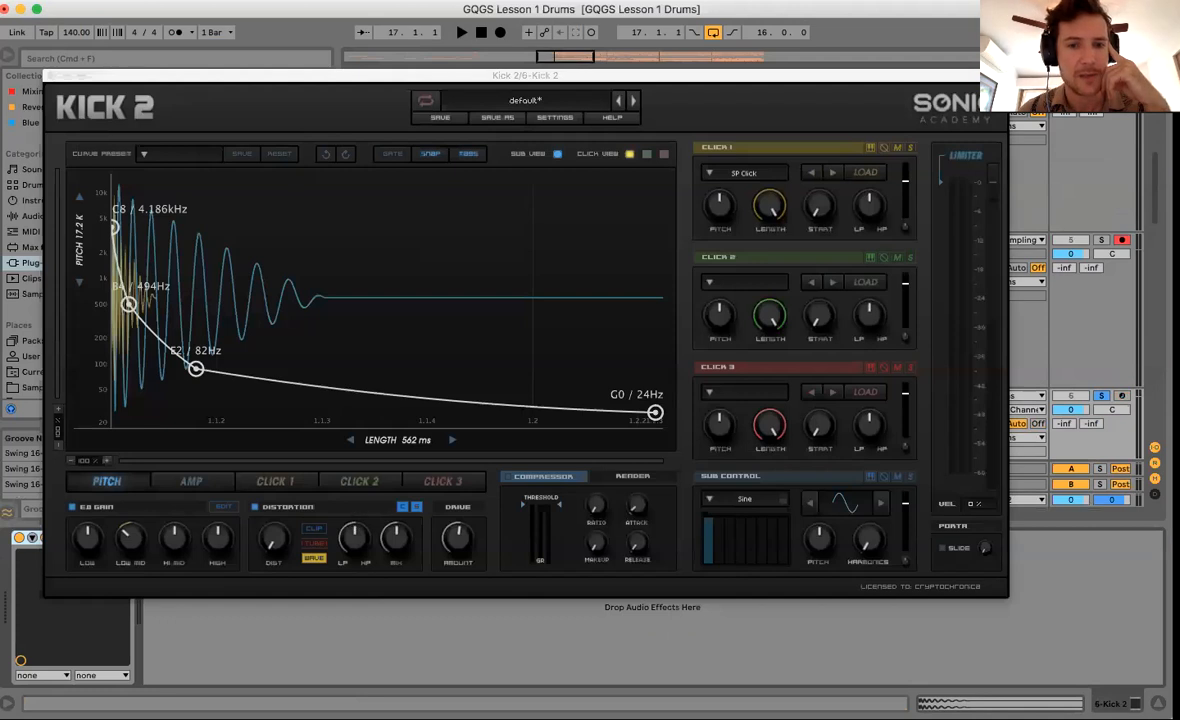
{"action": "left_click_drag", "start_coordinate": [372, 440], "coordinate": [338, 411]}
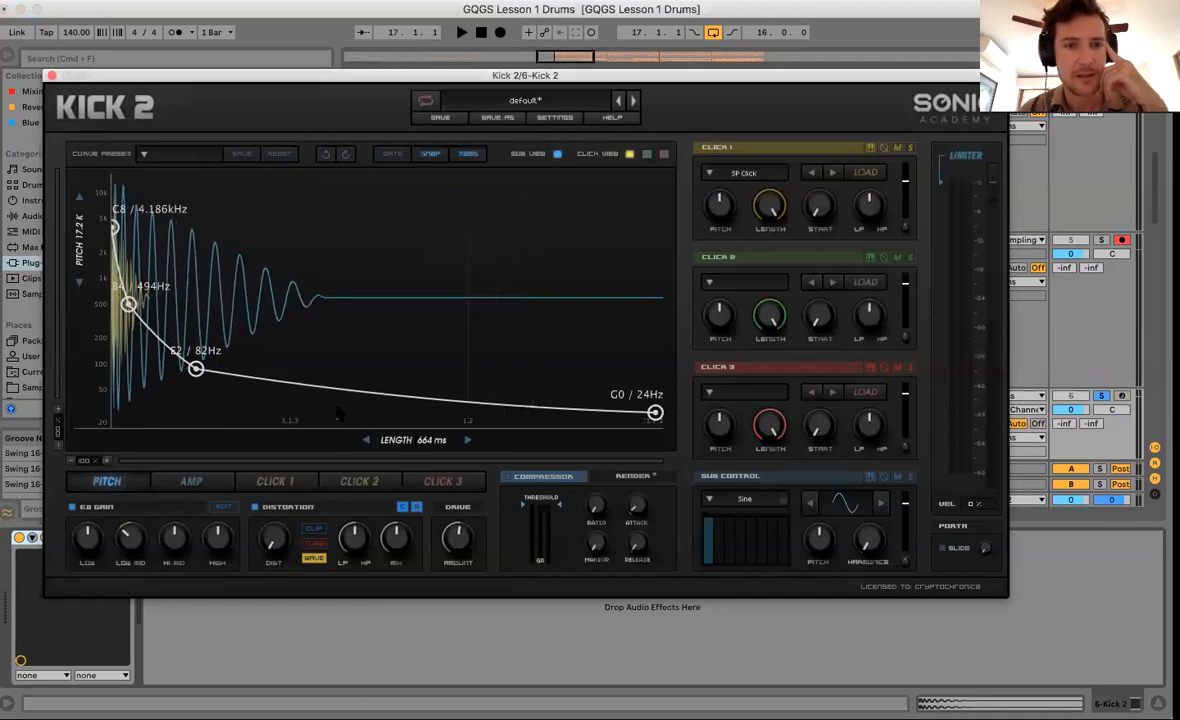
{"action": "left_click", "coordinate": [52, 75]}
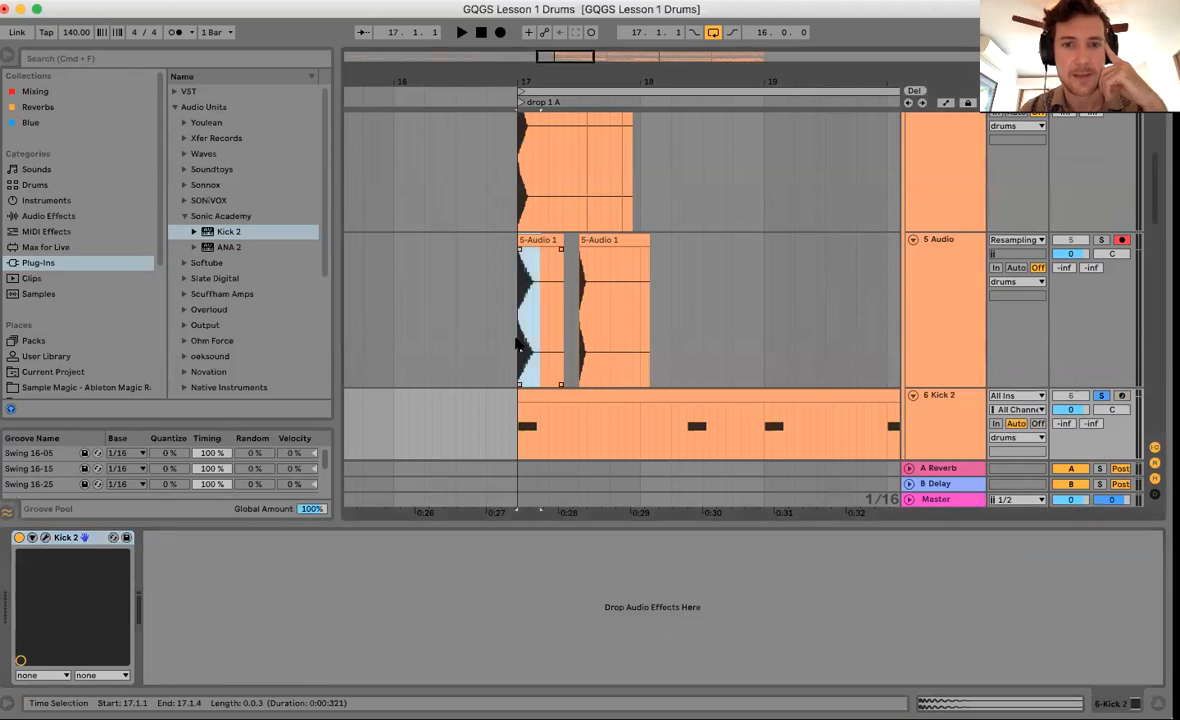
Record a new resampled kick take, 5-Audio 2, and inspect its start.
{"action": "left_click", "coordinate": [500, 32]}
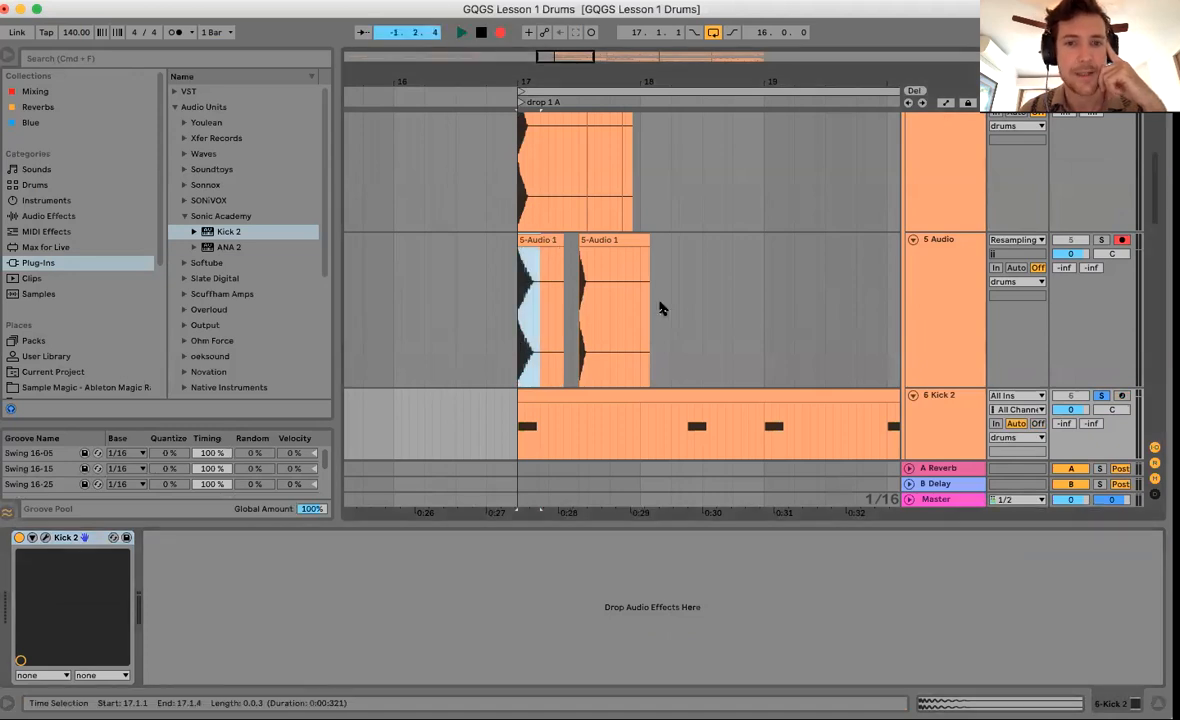
{"action": "key", "text": "space"}
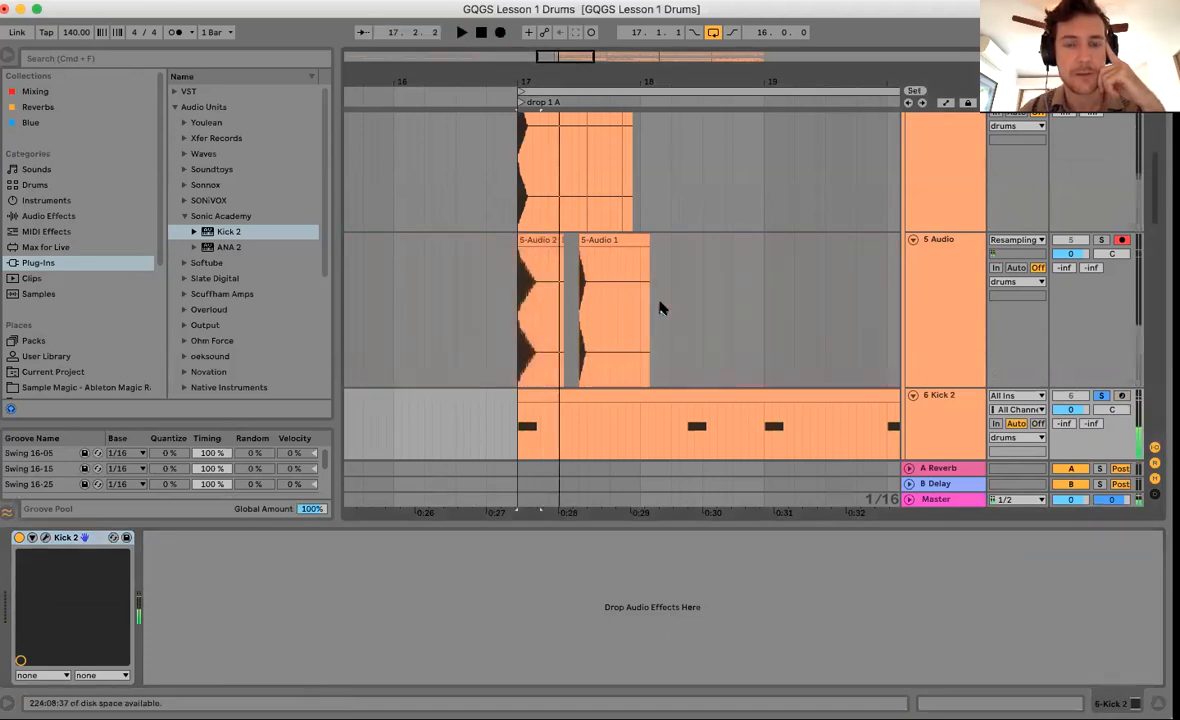
{"action": "left_click_drag", "start_coordinate": [537, 81], "coordinate": [537, 170]}
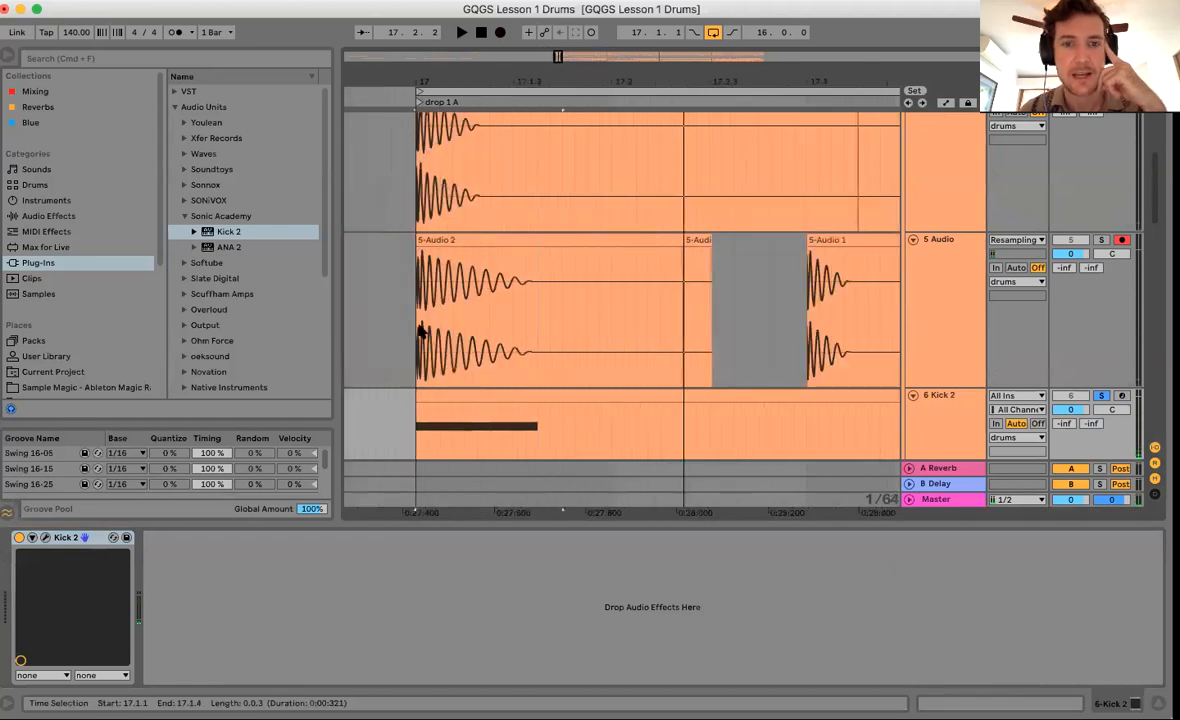
{"action": "left_click_drag", "start_coordinate": [420, 332], "coordinate": [516, 332]}
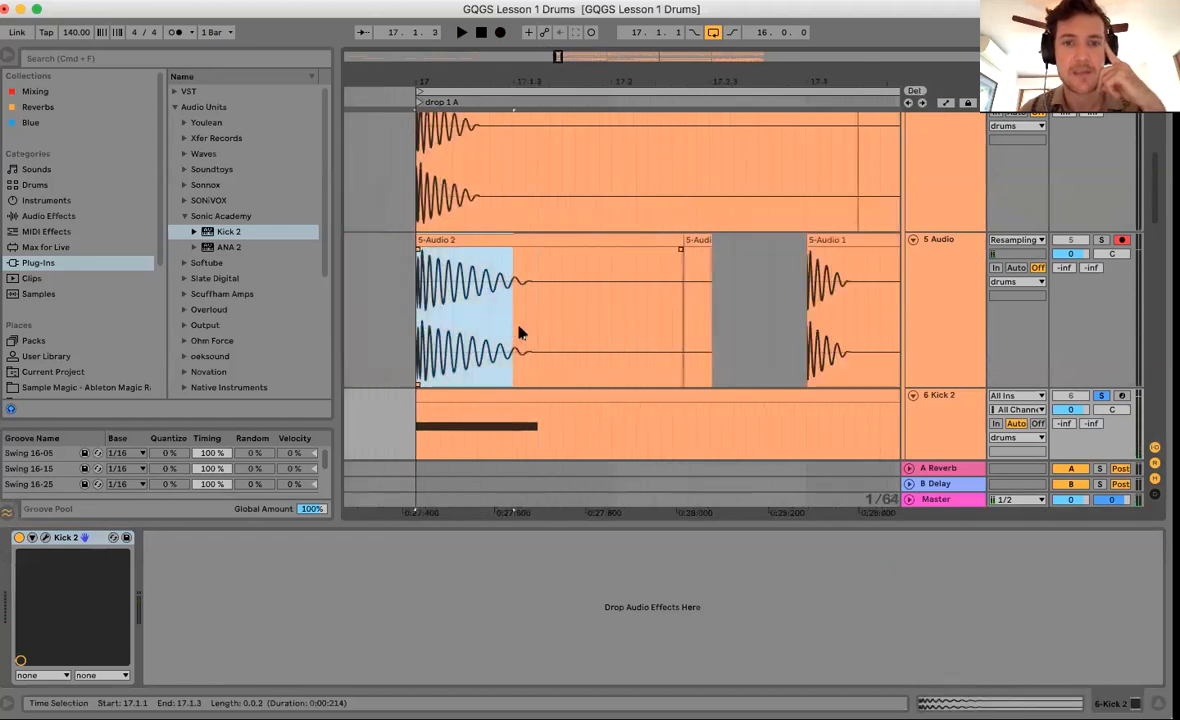
{"action": "left_click_drag", "start_coordinate": [499, 81], "coordinate": [499, 40]}
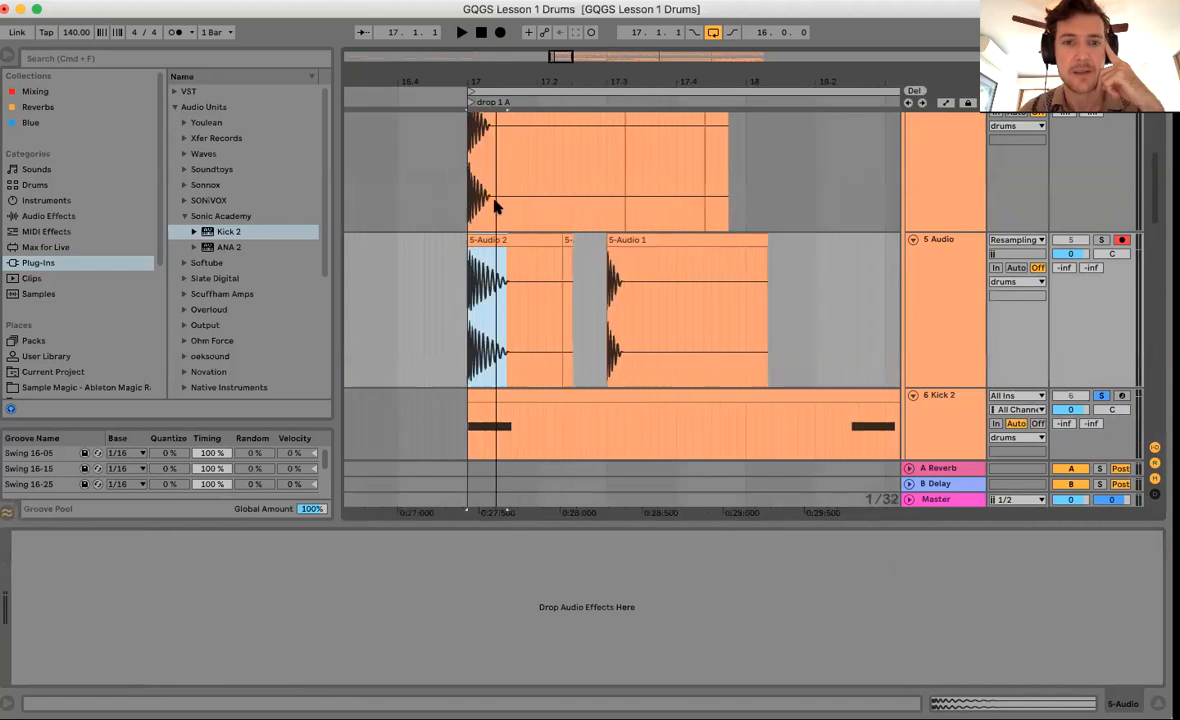
{"action": "left_click", "coordinate": [477, 342]}
Hide the detail panel and move the 5-Audio 2 and 5-Audio 1 clips onto 4 Audio.
{"action": "key", "text": "super+alt+l"}
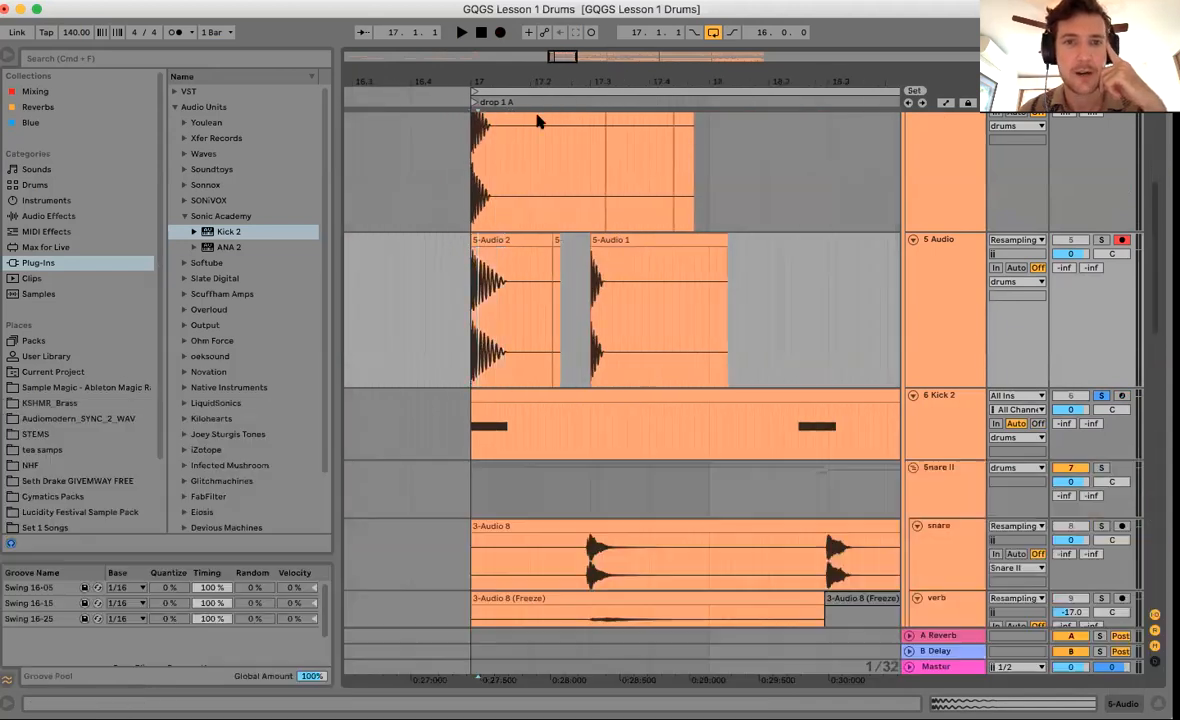
{"action": "left_click_drag", "start_coordinate": [505, 81], "coordinate": [505, 62]}
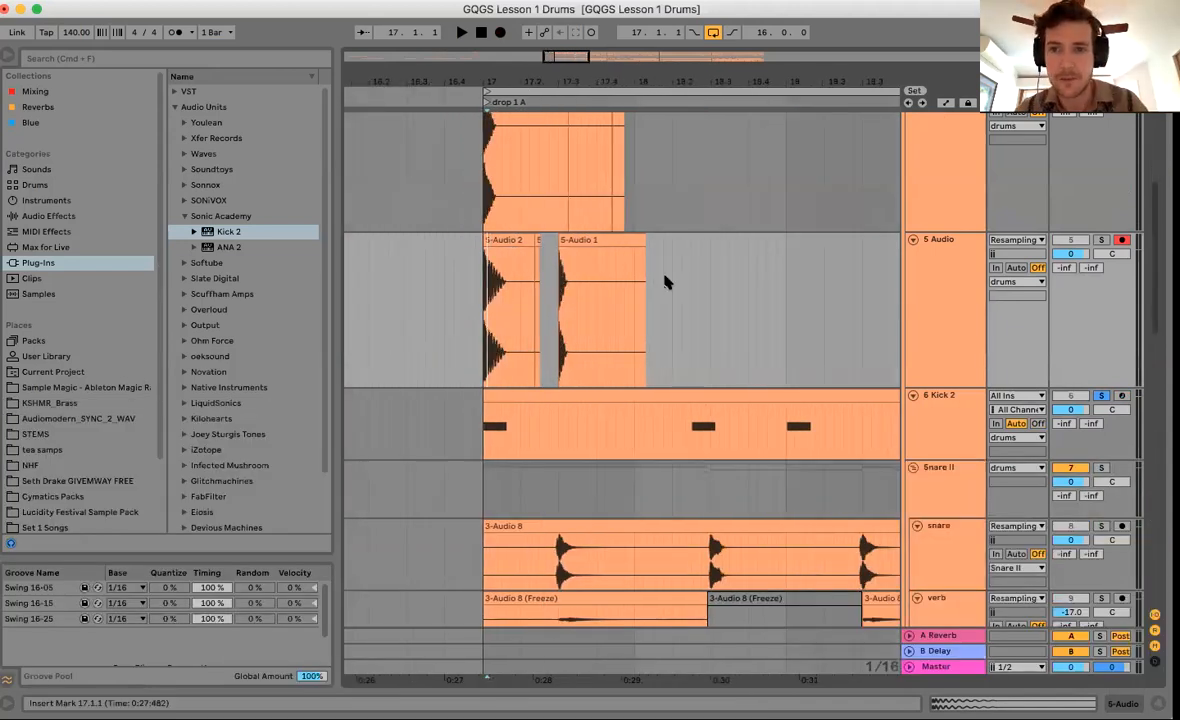
{"action": "scroll", "coordinate": [665, 276], "scroll_direction": "up", "scroll_amount": 3}
{"action": "left_click_drag", "start_coordinate": [502, 307], "coordinate": [530, 260]}
{"action": "left_click_drag", "start_coordinate": [574, 307], "coordinate": [576, 266]}
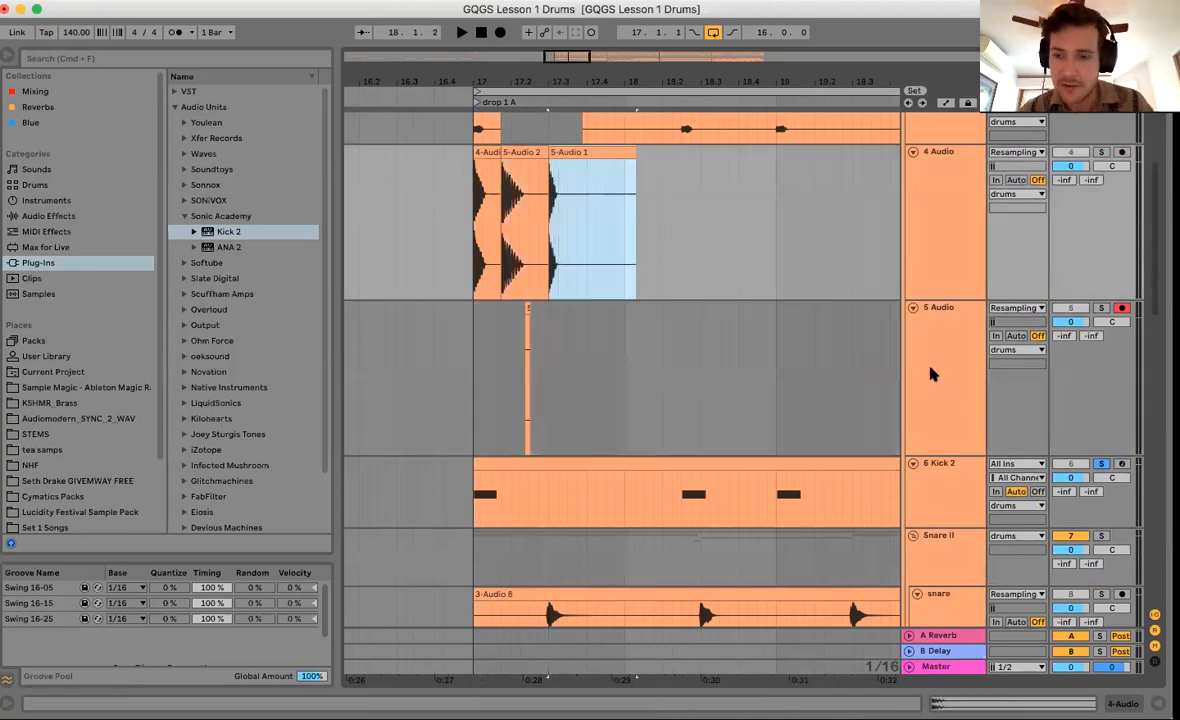
Delete the now-empty 5 Audio track.
{"action": "left_click", "coordinate": [930, 373]}
{"action": "key", "text": "Delete"}
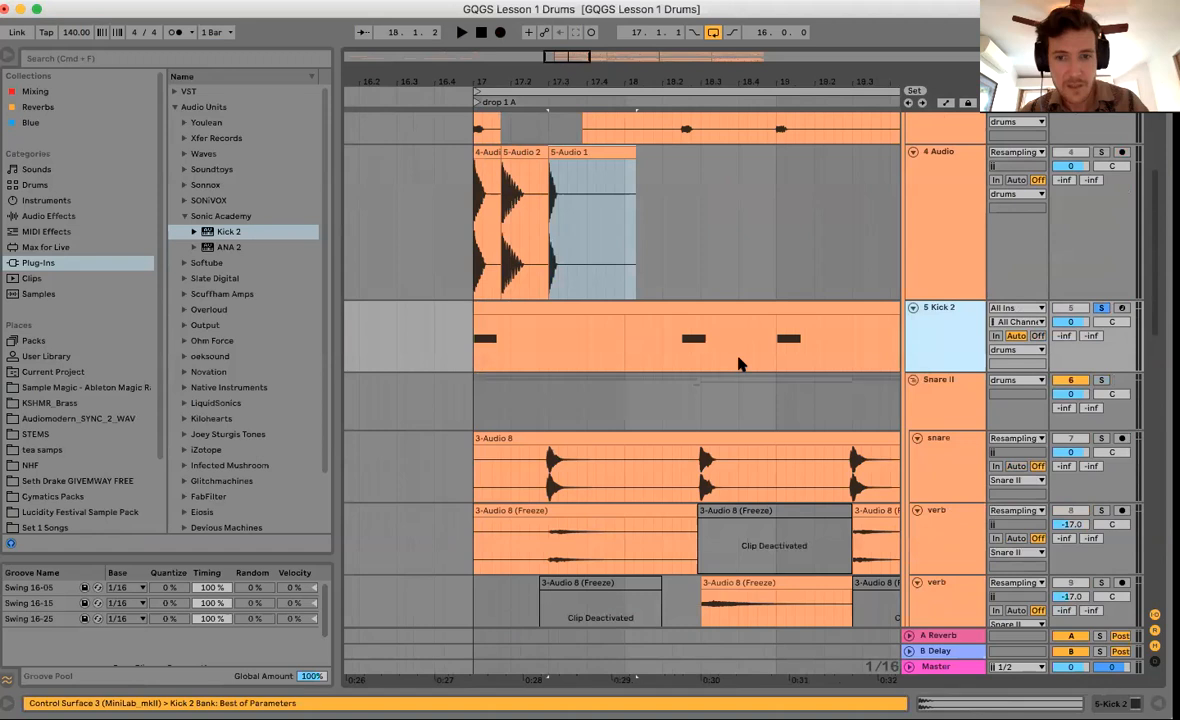
{"action": "scroll", "coordinate": [738, 364], "scroll_direction": "up", "scroll_amount": 3}
{"action": "scroll", "coordinate": [740, 363], "scroll_direction": "right", "scroll_amount": 1}
{"action": "left_click_drag", "start_coordinate": [661, 75], "coordinate": [661, 48]}
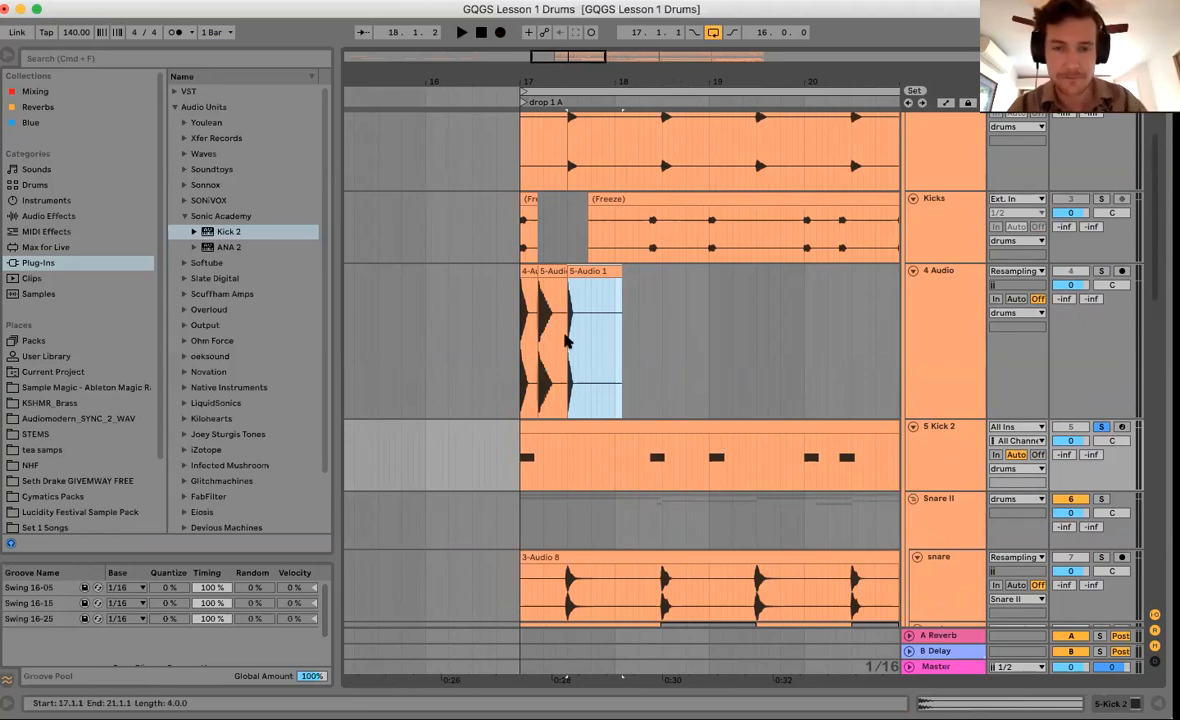
Inspect the snare hits from 17.3 to 18.3.2 using time selections.
{"action": "left_click_drag", "start_coordinate": [538, 83], "coordinate": [538, 106]}
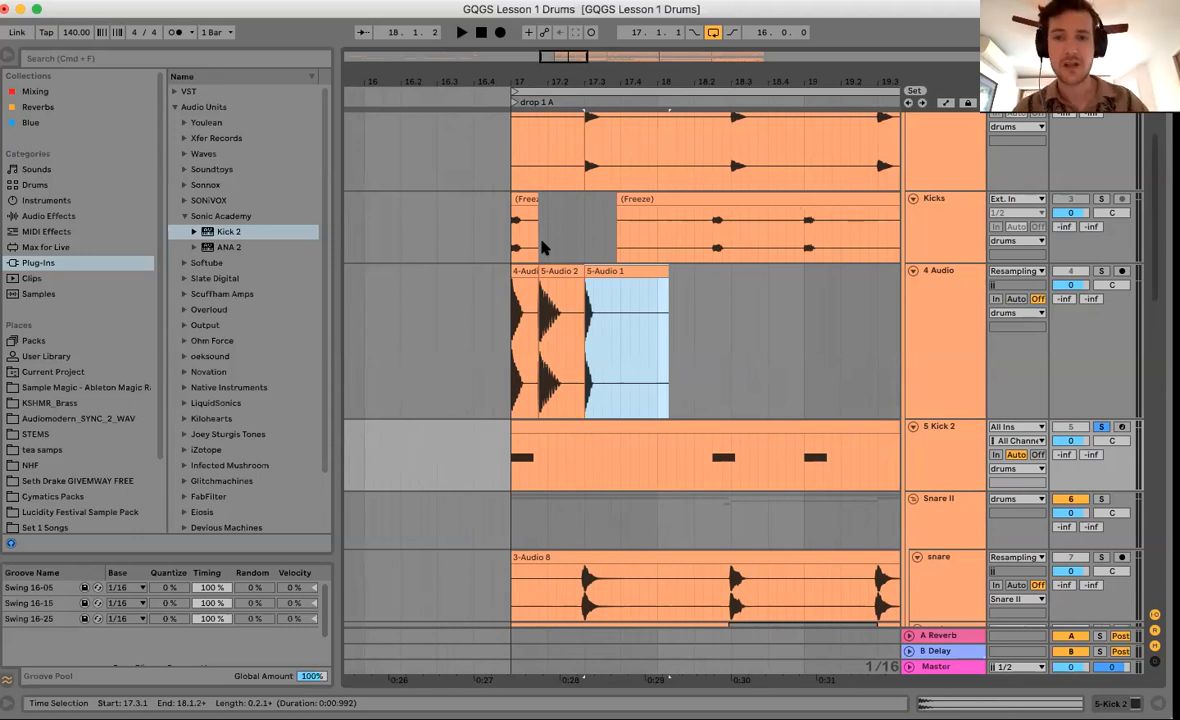
{"action": "left_click_drag", "start_coordinate": [516, 514], "coordinate": [801, 520]}
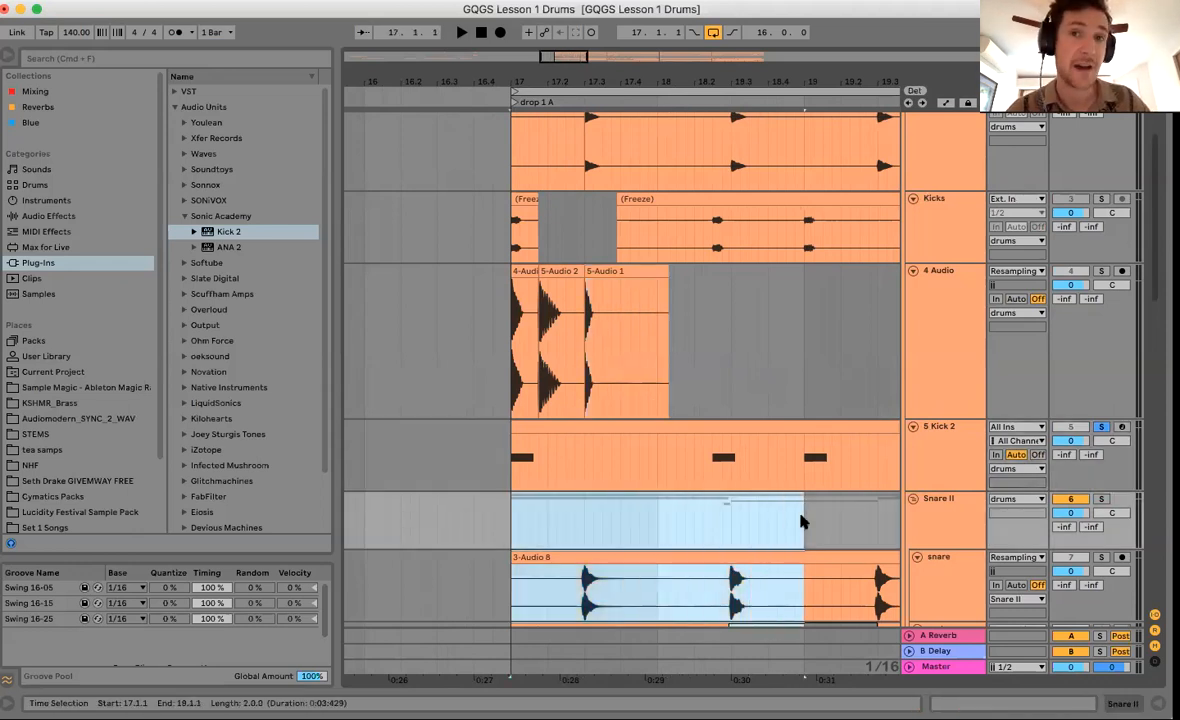
{"action": "left_click_drag", "start_coordinate": [582, 535], "coordinate": [611, 535]}
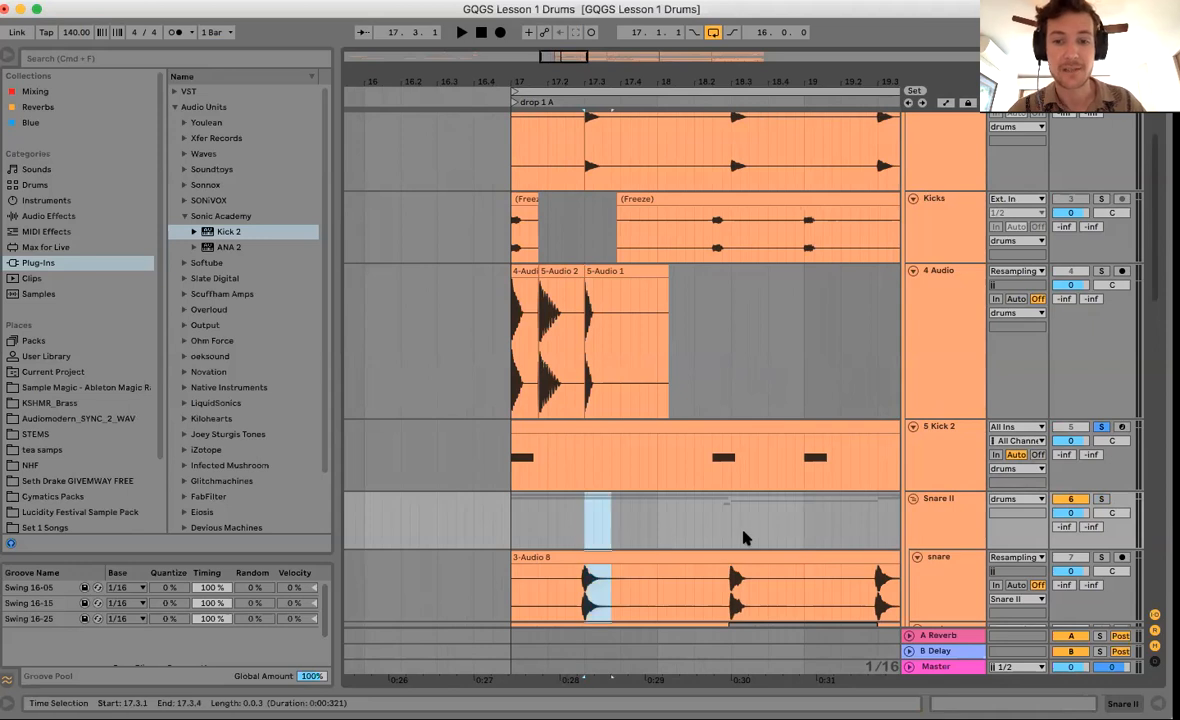
{"action": "left_click_drag", "start_coordinate": [743, 538], "coordinate": [737, 540]}
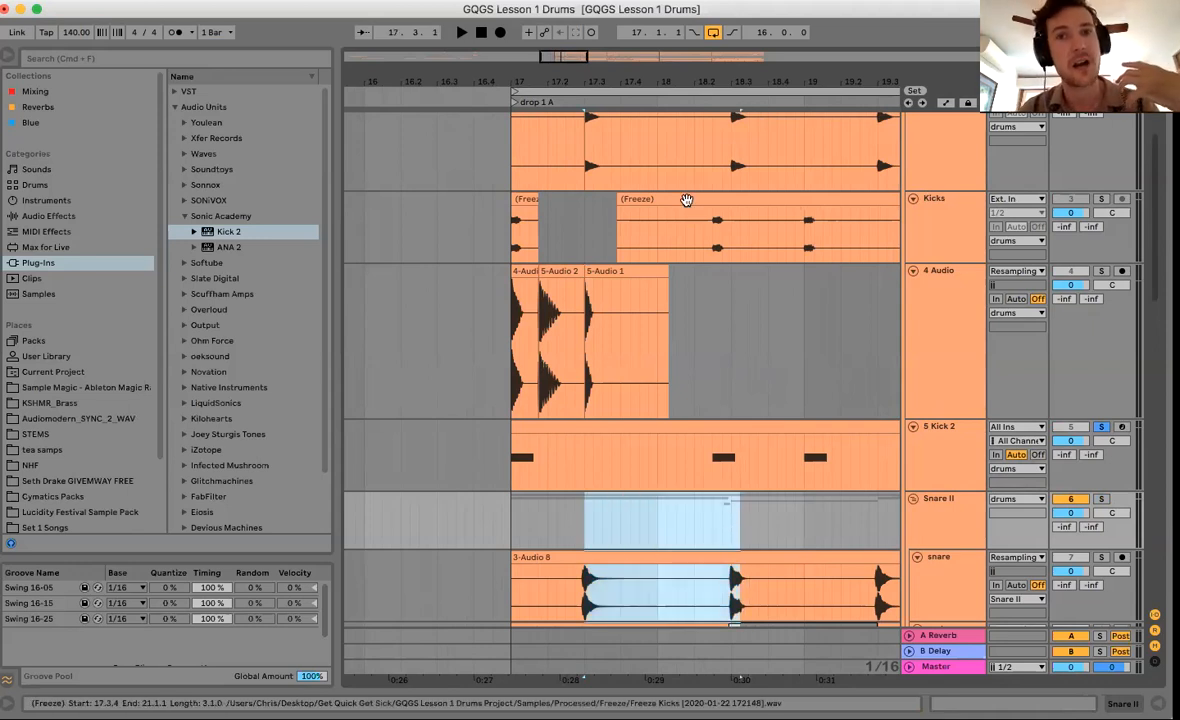
{"action": "key", "text": "minus"}
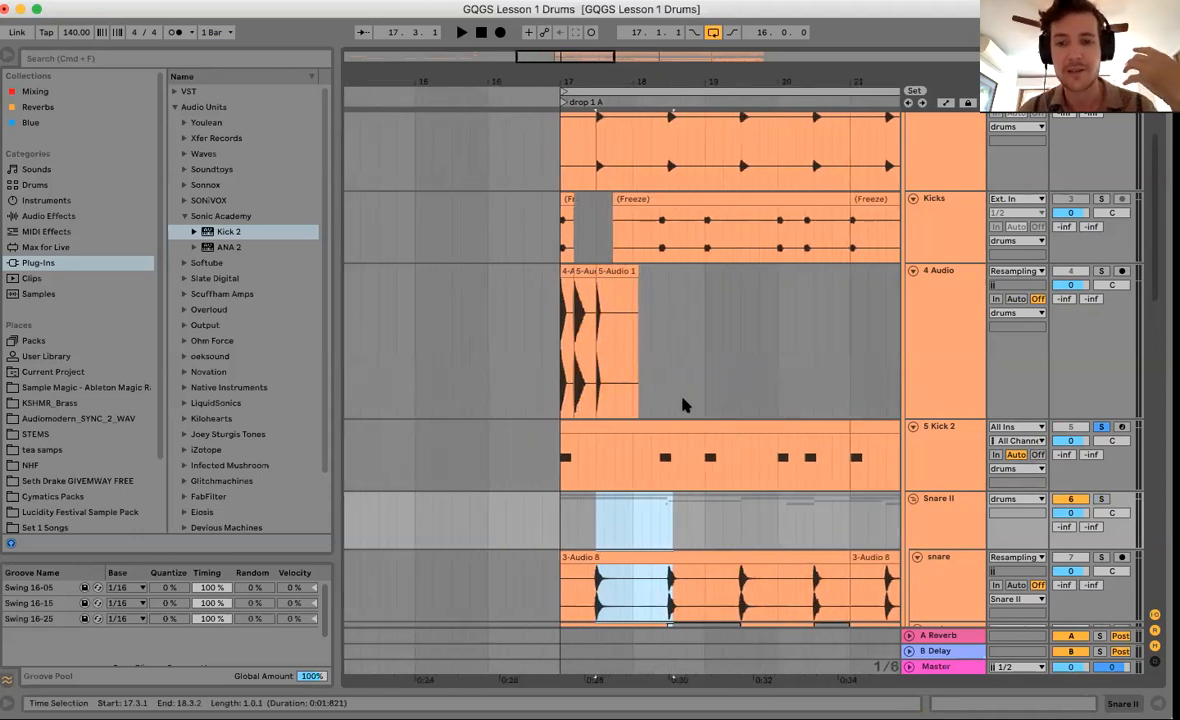
{"action": "left_click", "coordinate": [741, 570]}
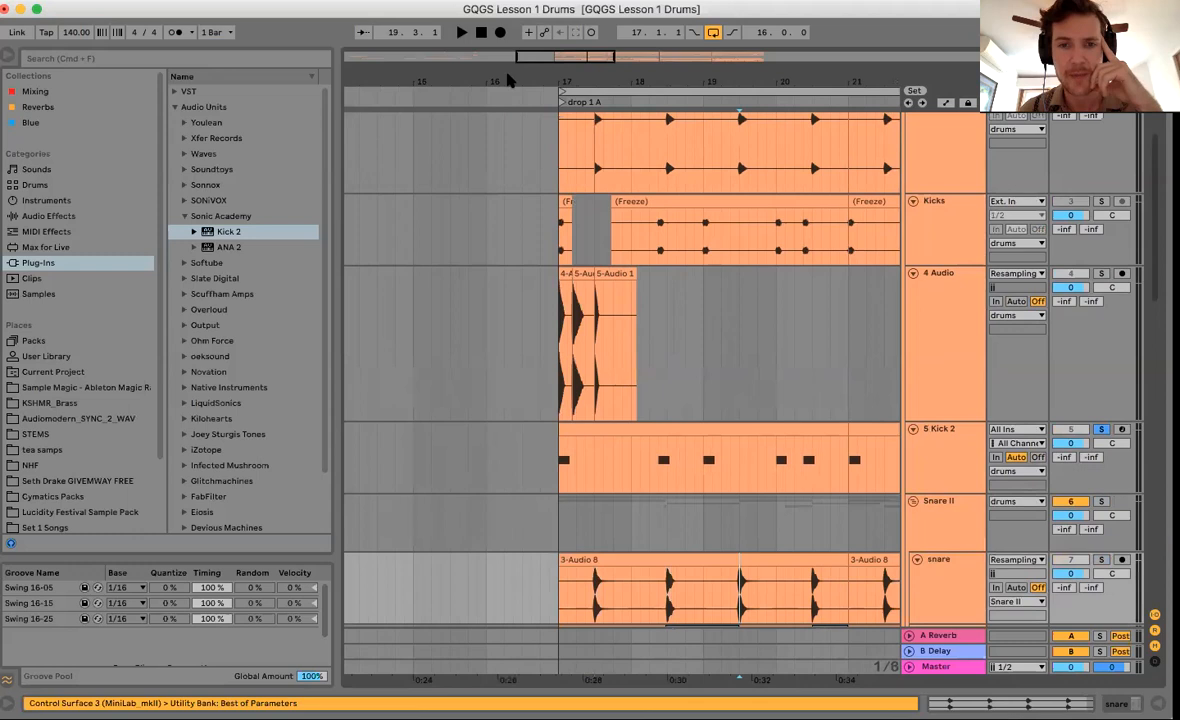
Move the 5-Audio 2 kick hit to 18.2.3 on 4 Audio.
{"action": "scroll", "coordinate": [508, 76], "scroll_direction": "right", "scroll_amount": 2}
{"action": "left_click_drag", "start_coordinate": [507, 80], "coordinate": [508, 200]}
{"action": "scroll", "coordinate": [537, 333], "scroll_direction": "up", "scroll_amount": 3}
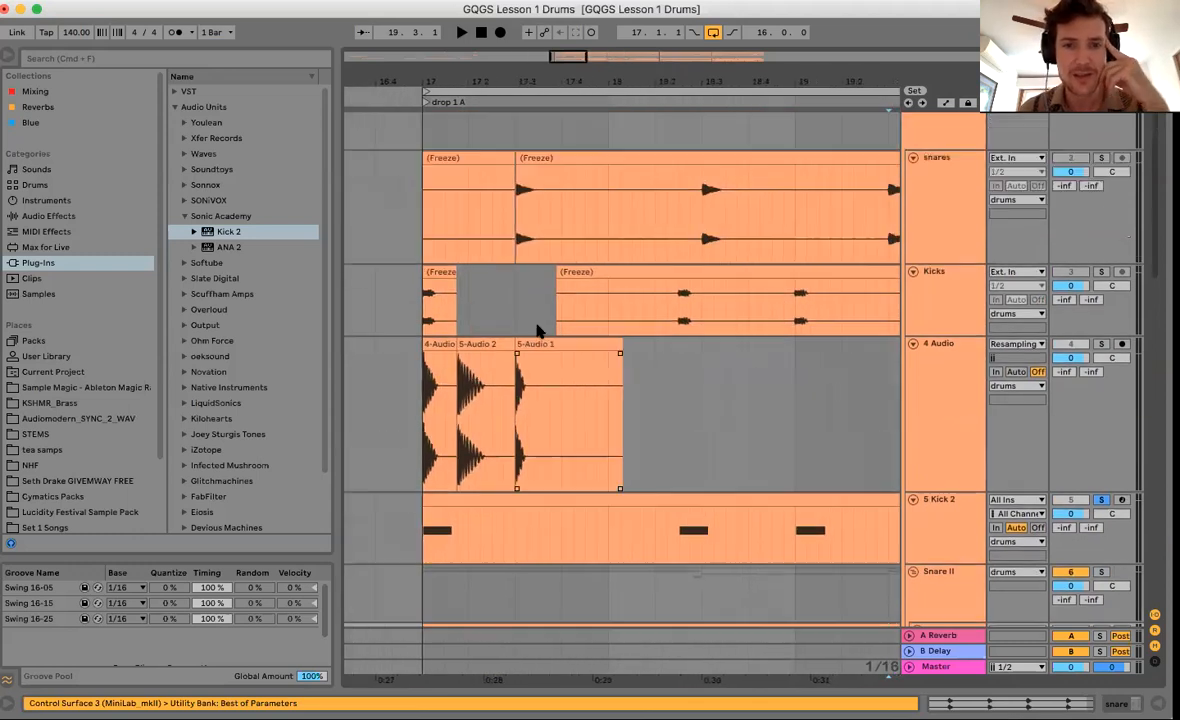
{"action": "scroll", "coordinate": [502, 450], "scroll_direction": "down", "scroll_amount": 3}
{"action": "left_click_drag", "start_coordinate": [408, 405], "coordinate": [437, 405]}
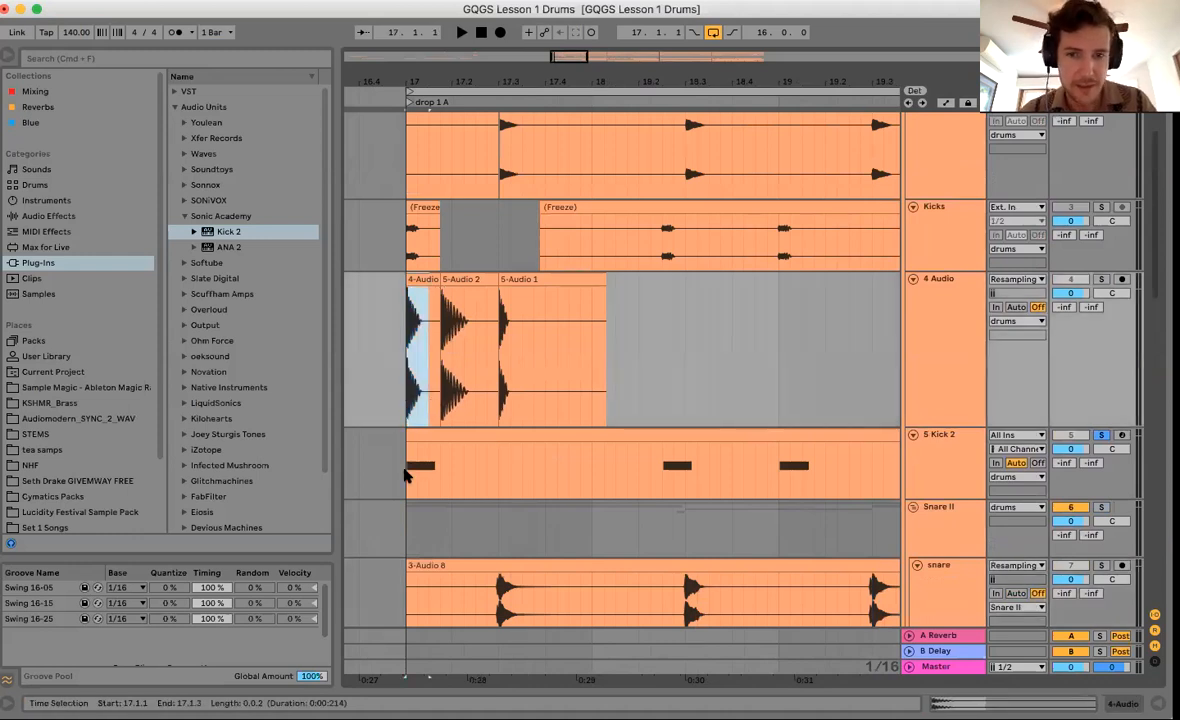
{"action": "left_click", "coordinate": [405, 475]}
{"action": "left_click_drag", "start_coordinate": [469, 279], "coordinate": [690, 362]}
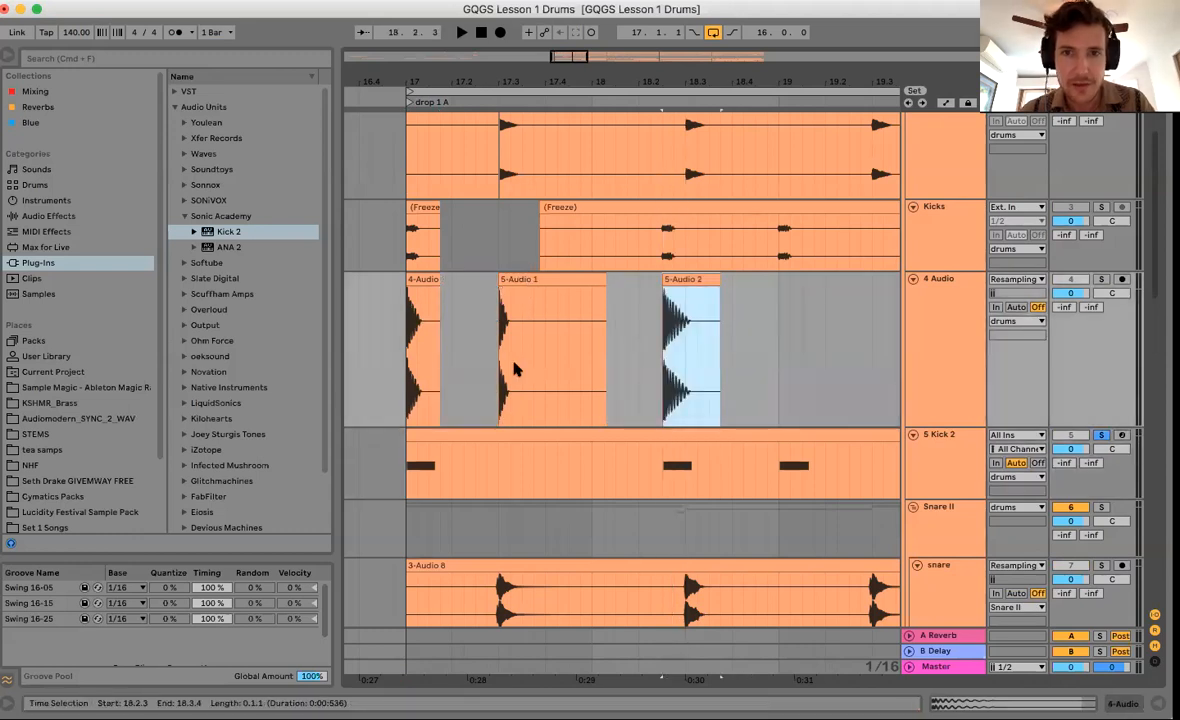
Select the 4 Audio track.
{"action": "left_click_drag", "start_coordinate": [599, 83], "coordinate": [599, 45]}
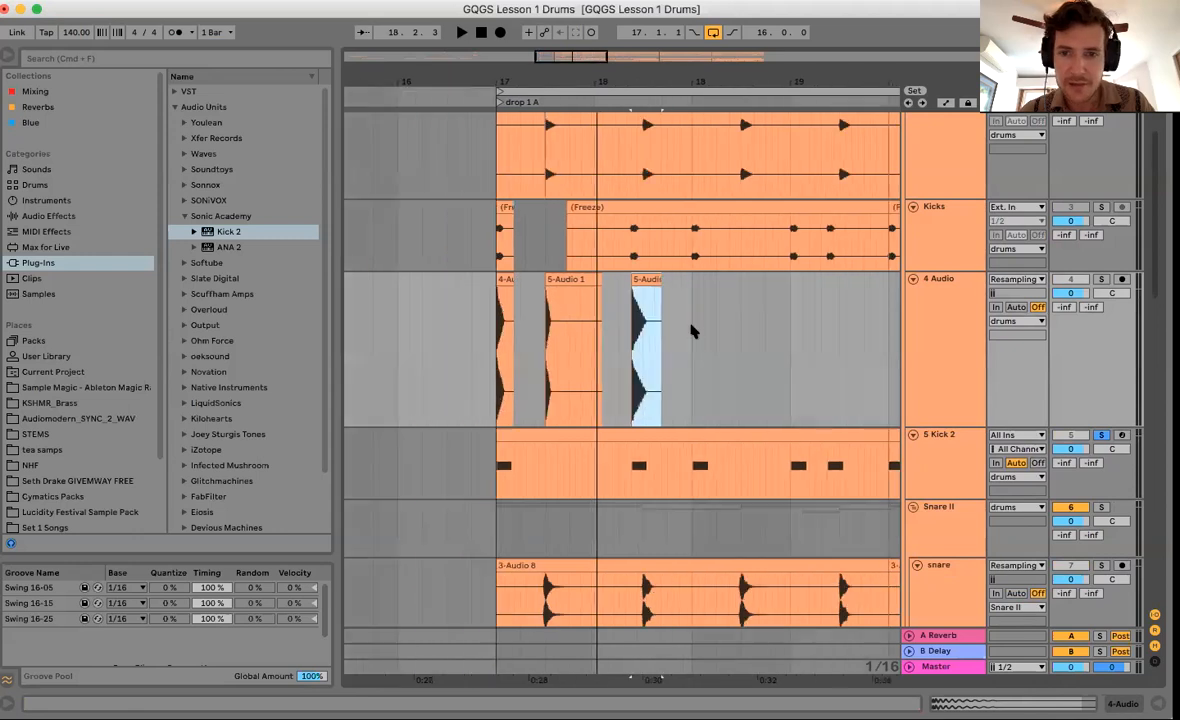
{"action": "scroll", "coordinate": [693, 332], "scroll_direction": "down", "scroll_amount": 3}
{"action": "scroll", "coordinate": [693, 332], "scroll_direction": "right", "scroll_amount": 3}
{"action": "left_click", "coordinate": [940, 331]}
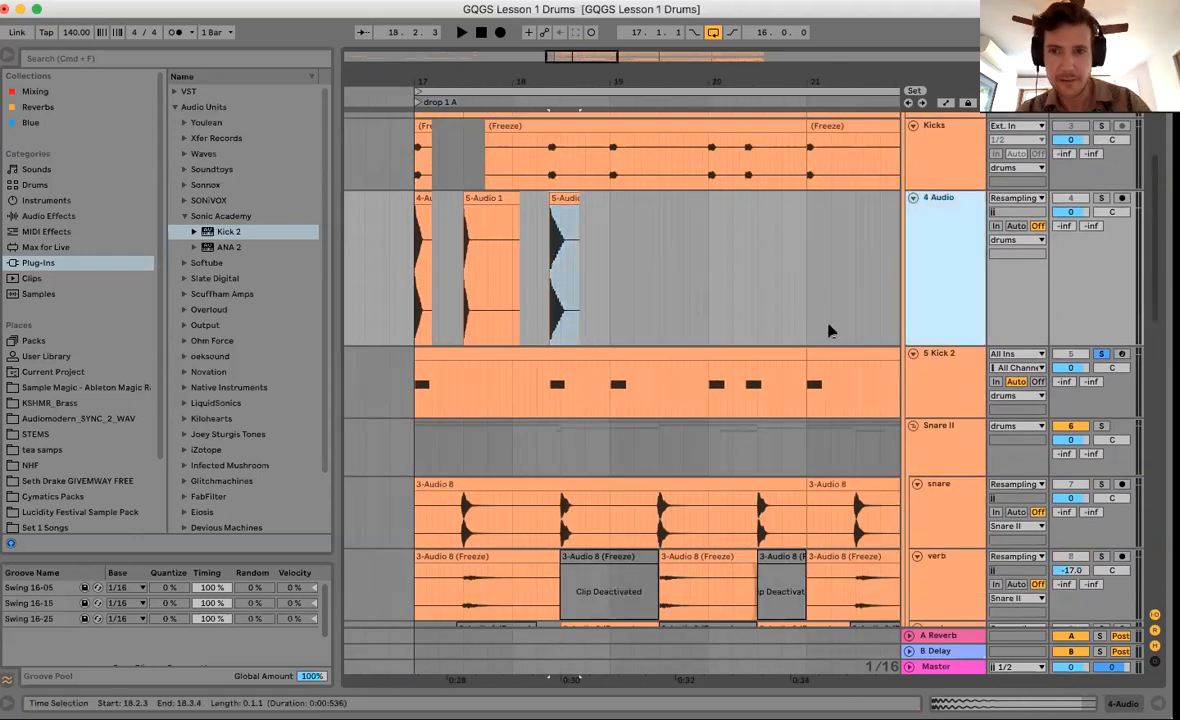
Insert a new audio track below 4 Audio and colour the Kicks track red.
{"action": "key", "text": "super+t"}
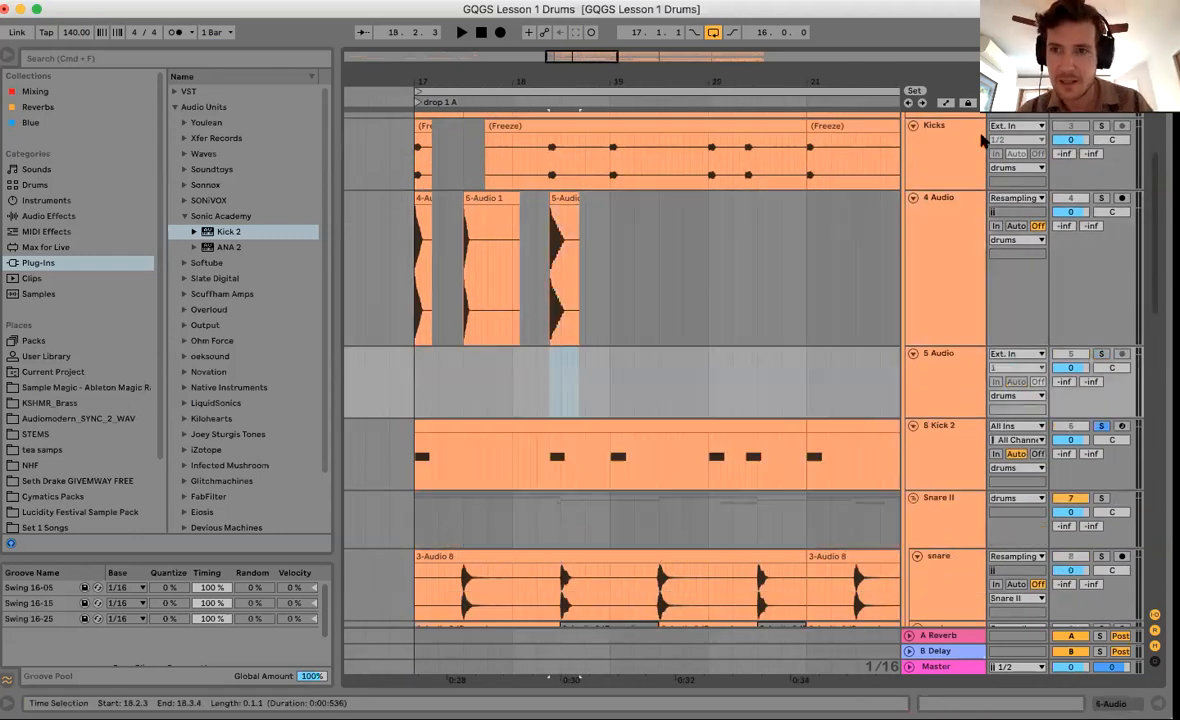
{"action": "left_click", "coordinate": [940, 161]}
{"action": "right_click", "coordinate": [942, 164]}
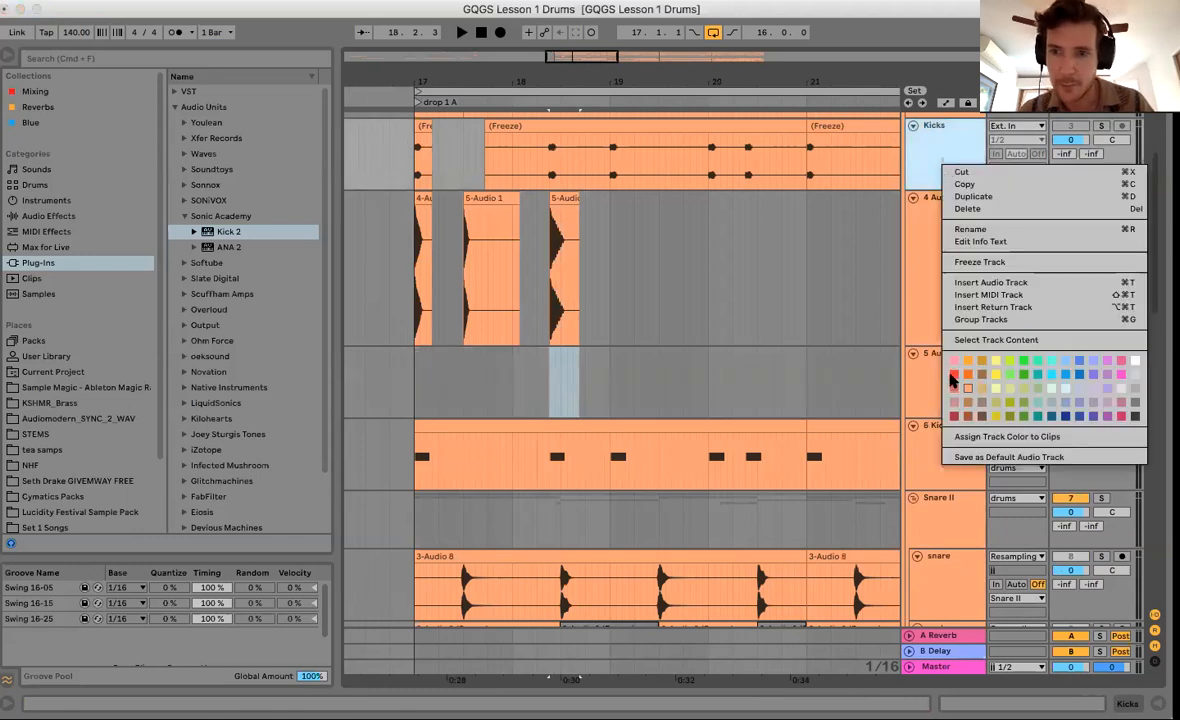
{"action": "left_click", "coordinate": [954, 374]}
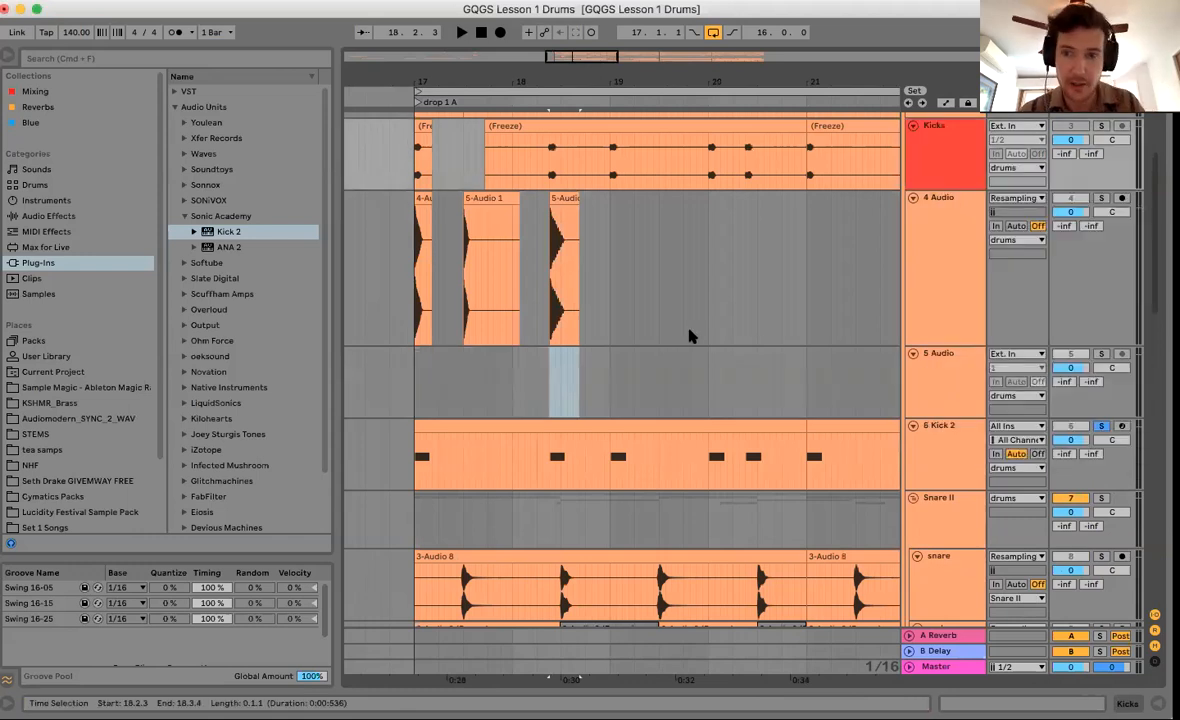
Rename the new track to 'Kick' and colour it bright green.
{"action": "left_click", "coordinate": [925, 377]}
{"action": "key", "text": "super+r"}
{"action": "type", "text": "Kick"}
{"action": "left_click", "coordinate": [850, 377]}
{"action": "right_click", "coordinate": [955, 375]}
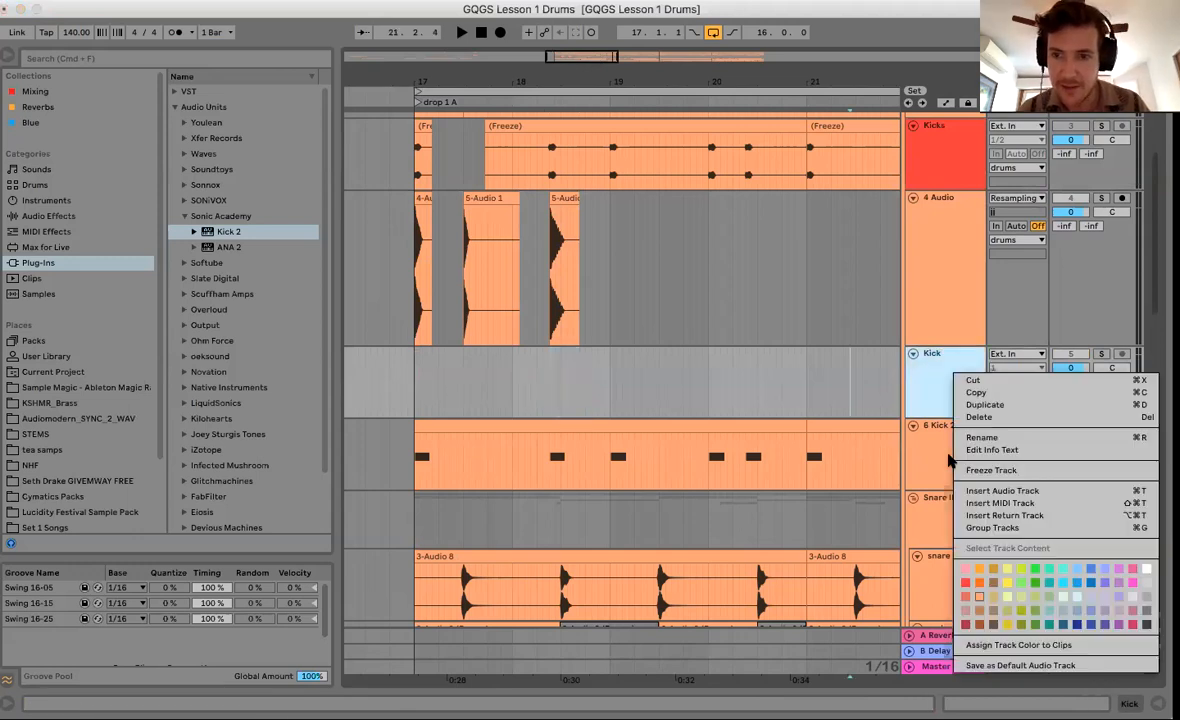
{"action": "left_click", "coordinate": [1034, 569]}
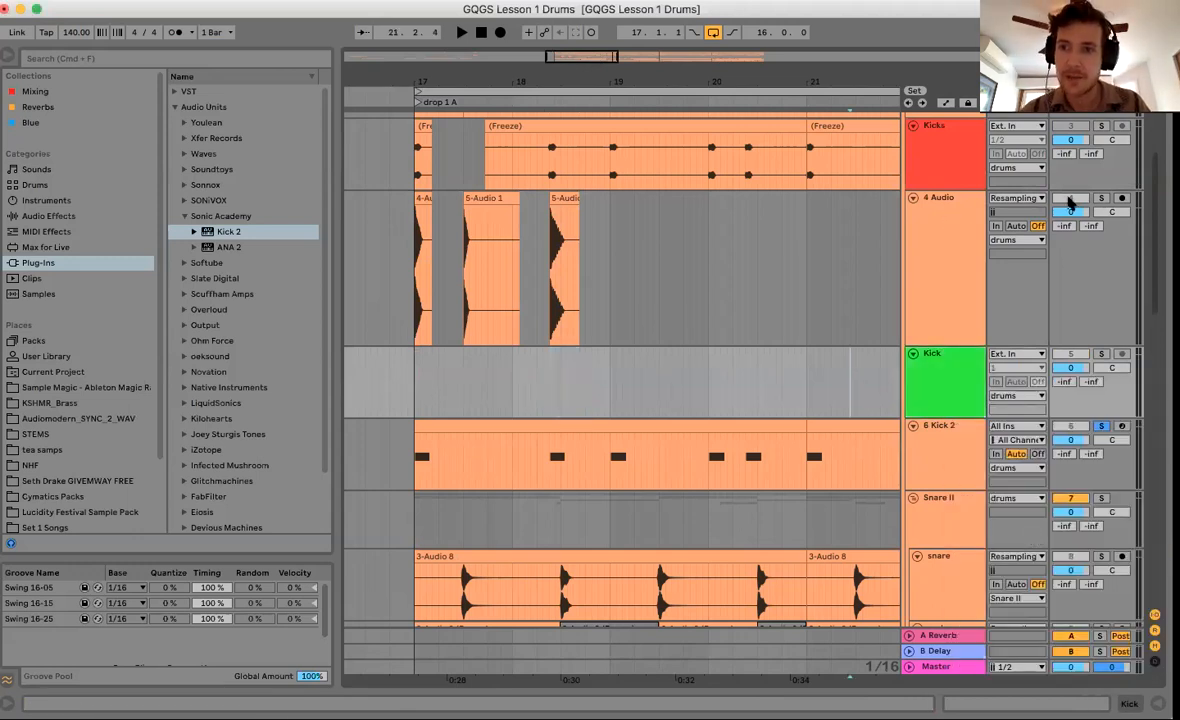
{"action": "left_click_drag", "start_coordinate": [433, 280], "coordinate": [416, 285]}
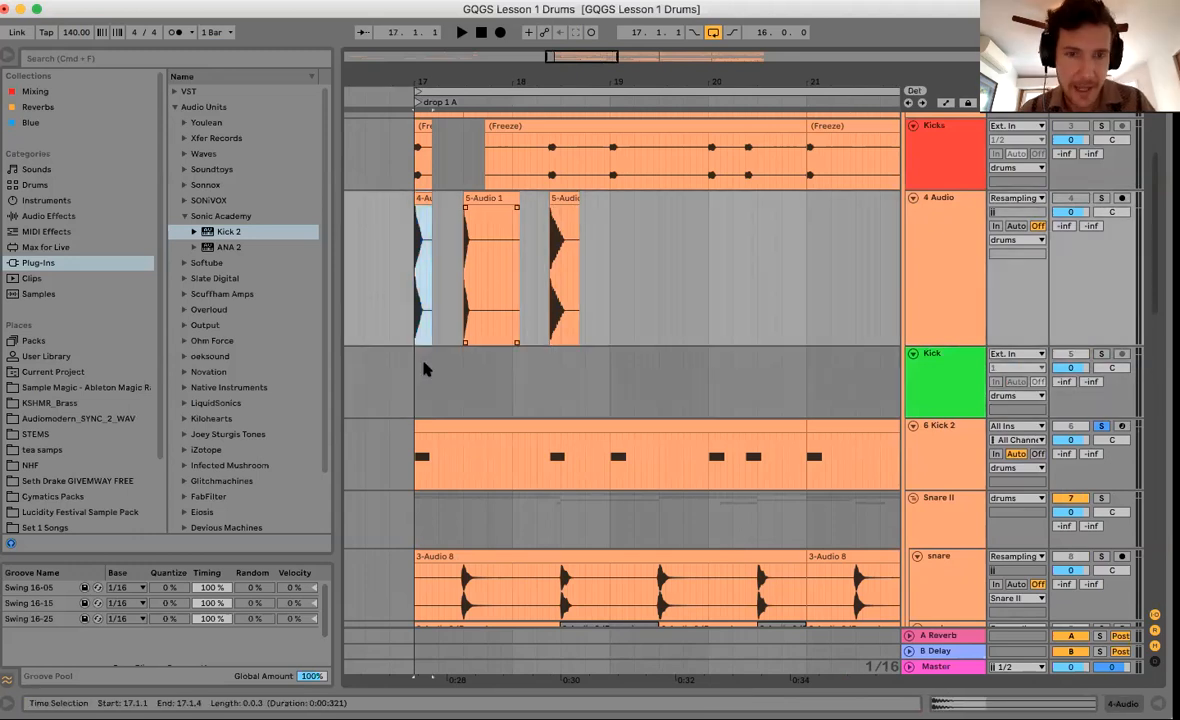
Paste the kick hit into Kick at 17.1.1, 18.2.3, 20.1.1, 20.2.3 and 21.1.1.
{"action": "left_click", "coordinate": [413, 382]}
{"action": "key", "text": "super+v"}
{"action": "left_click_drag", "start_coordinate": [415, 385], "coordinate": [612, 408]}
{"action": "key", "text": "super+d"}
{"action": "key", "text": "super+d"}
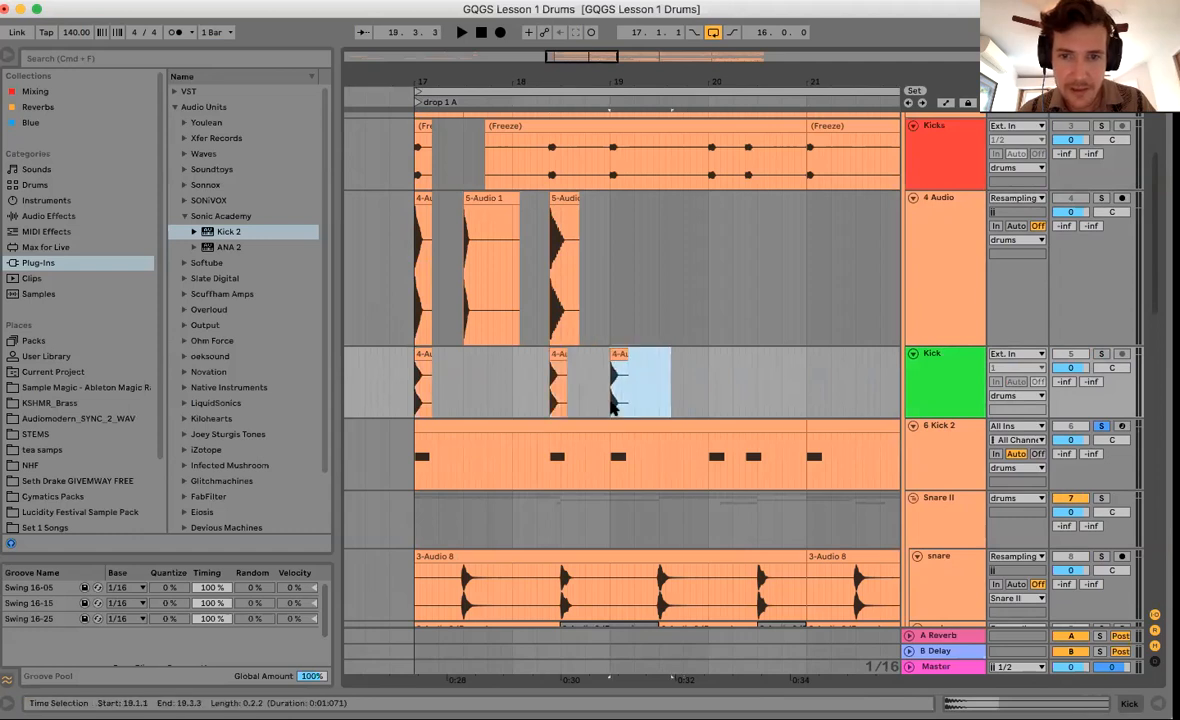
{"action": "left_click", "coordinate": [706, 406]}
{"action": "key", "text": "super+v"}
{"action": "left_click", "coordinate": [745, 404]}
{"action": "key", "text": "super+v"}
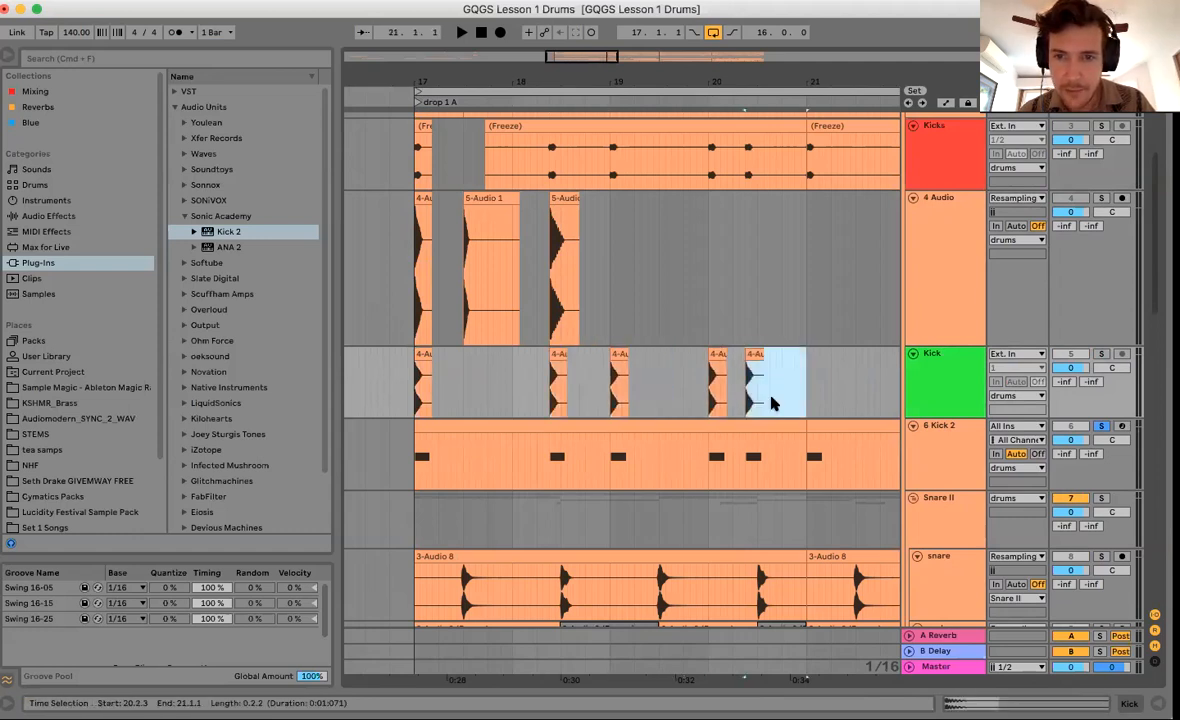
{"action": "key", "text": "super+d"}
Paste further kick hits at 22.2.3, 23.1.1, 24.1.1 and 24.2.3.
{"action": "scroll", "coordinate": [693, 413], "scroll_direction": "right", "scroll_amount": 5}
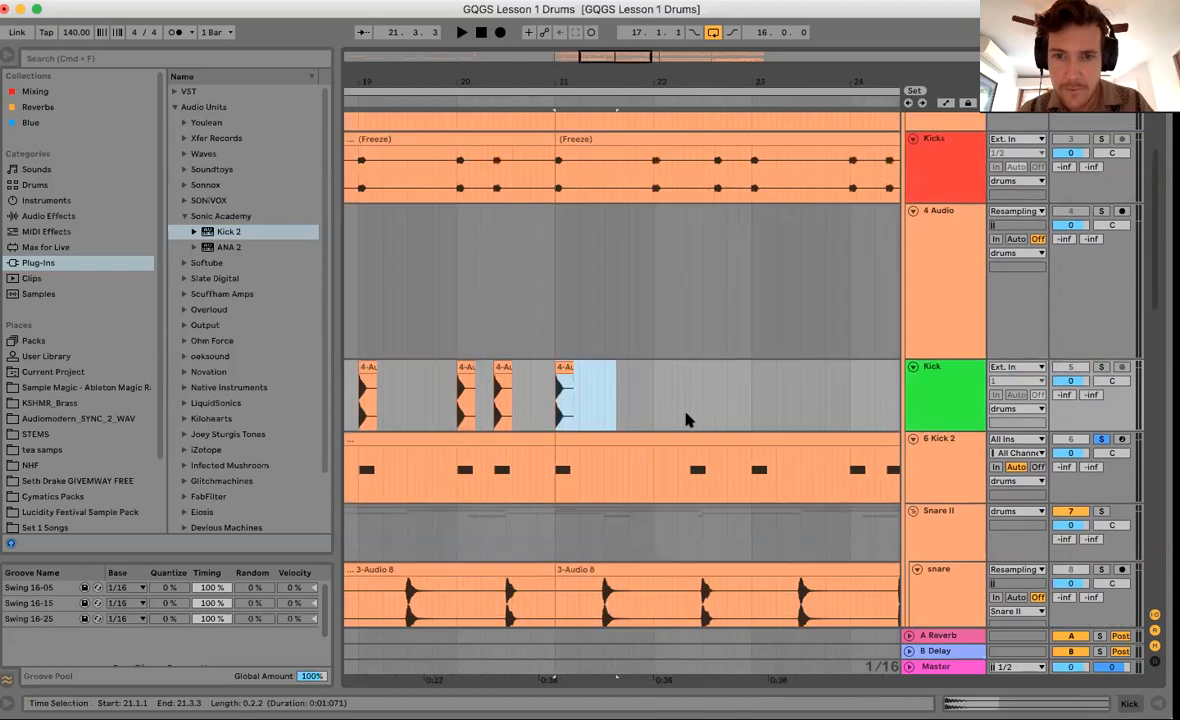
{"action": "left_click", "coordinate": [689, 410]}
{"action": "left_click", "coordinate": [693, 419]}
{"action": "key", "text": "super+v"}
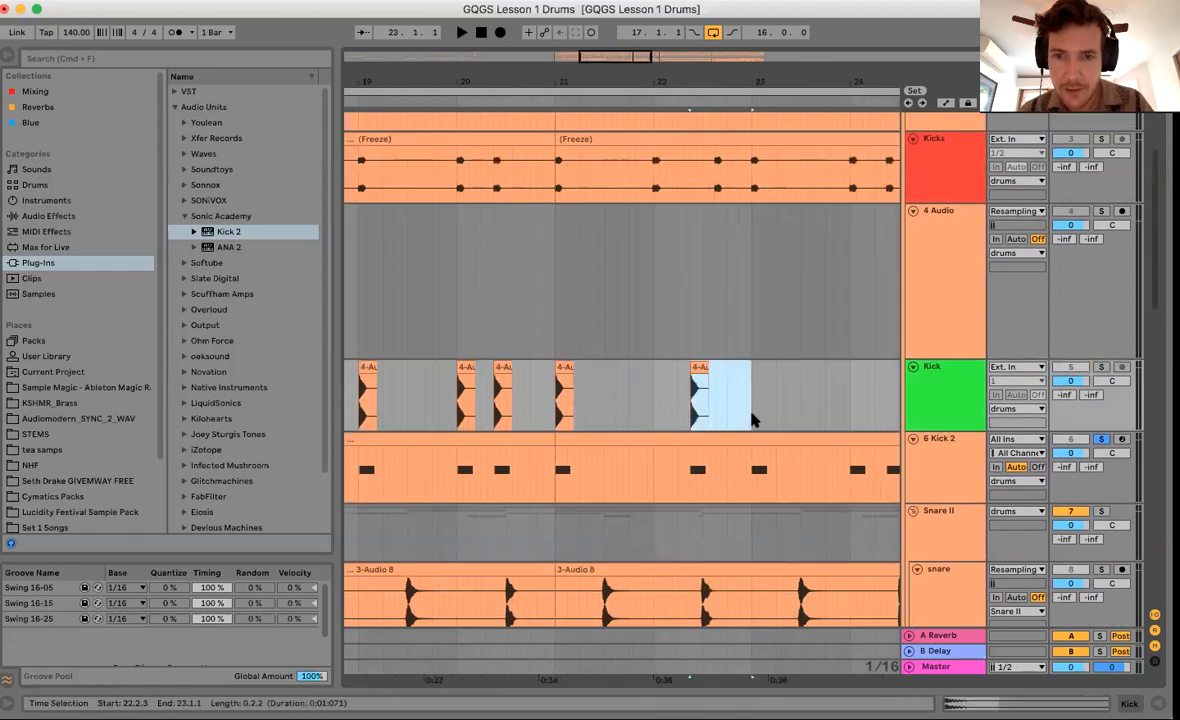
{"action": "key", "text": "super+v"}
{"action": "scroll", "coordinate": [745, 420], "scroll_direction": "right", "scroll_amount": 3}
{"action": "left_click", "coordinate": [726, 421]}
{"action": "key", "text": "super+v"}
{"action": "left_click", "coordinate": [761, 424]}
{"action": "key", "text": "super+v"}
Duplicate the drop 1A kick pattern into drop 1B.
{"action": "left_click_drag", "start_coordinate": [742, 85], "coordinate": [738, 62]}
{"action": "left_click_drag", "start_coordinate": [477, 302], "coordinate": [508, 298]}
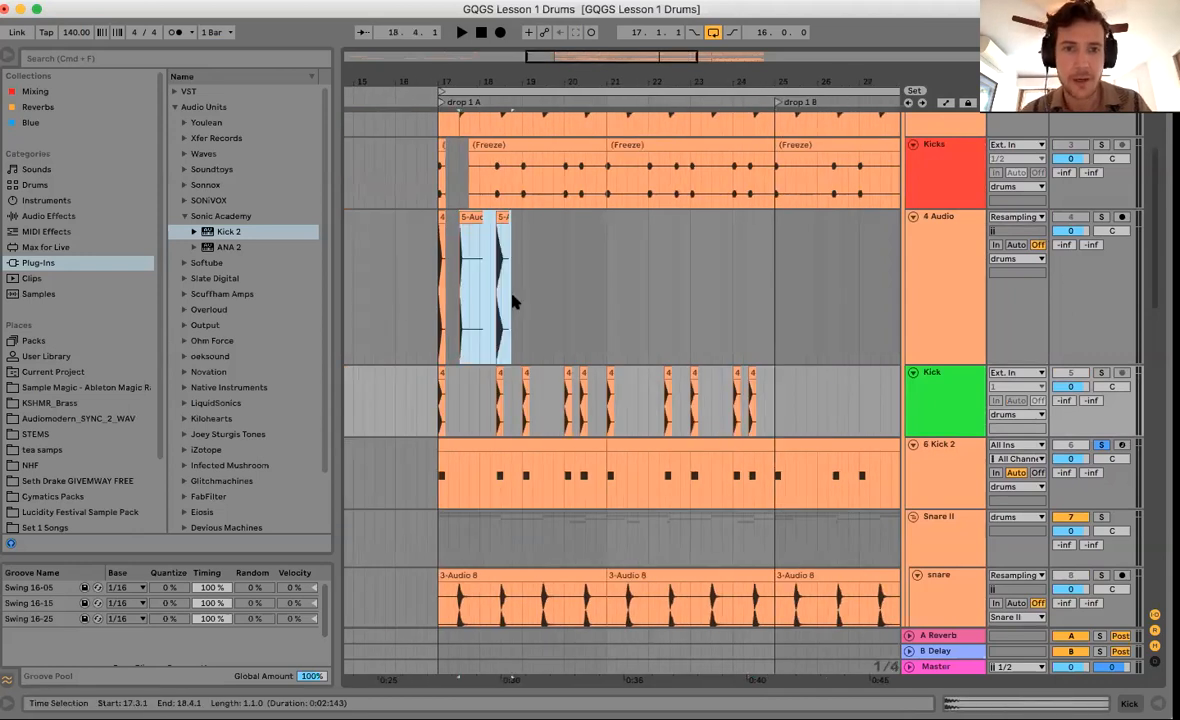
{"action": "left_click_drag", "start_coordinate": [778, 395], "coordinate": [451, 418]}
{"action": "key", "text": "super+d"}
Show the Kick 2 instrument on 6 Kick 2, then close the panel.
{"action": "scroll", "coordinate": [724, 335], "scroll_direction": "left", "scroll_amount": 10}
{"action": "scroll", "coordinate": [724, 335], "scroll_direction": "up", "scroll_amount": 2}
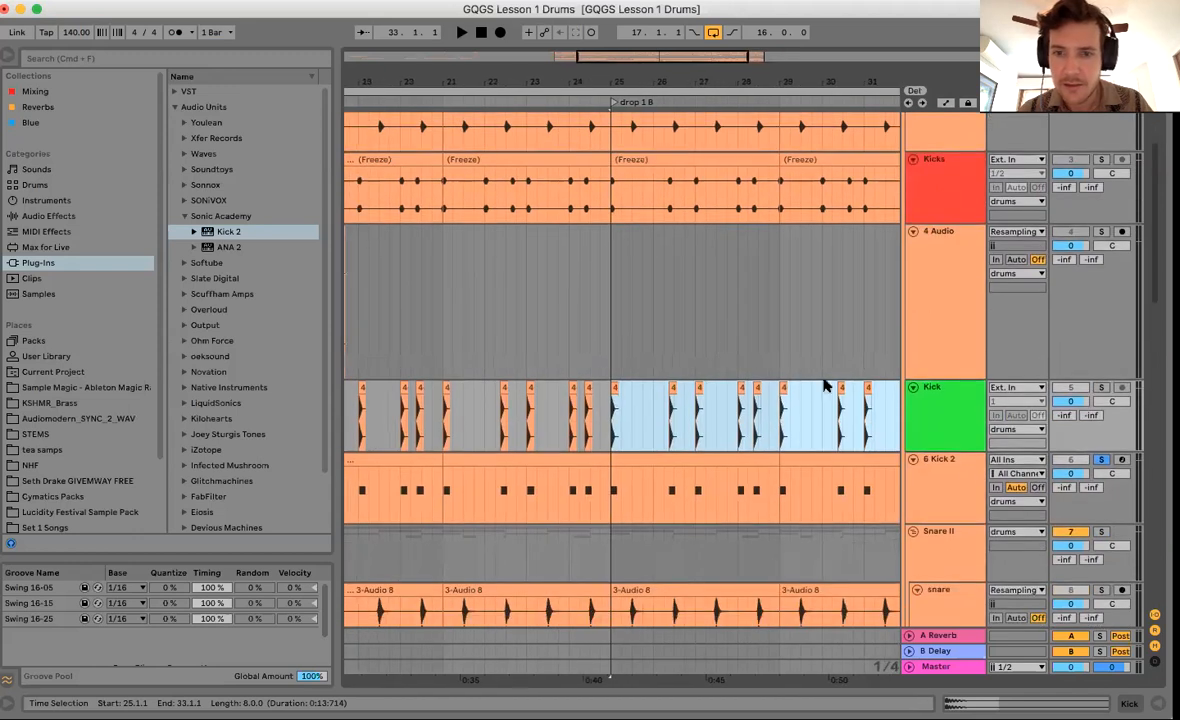
{"action": "double_click", "coordinate": [953, 500]}
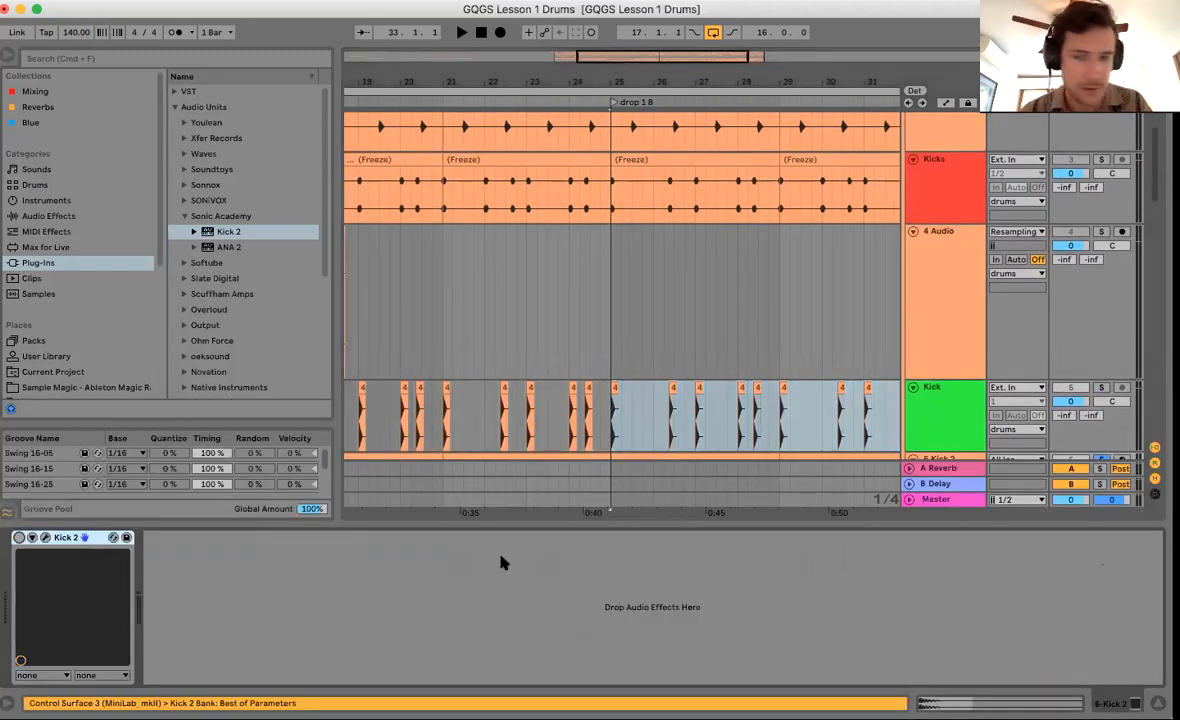
{"action": "left_click", "coordinate": [1158, 703]}
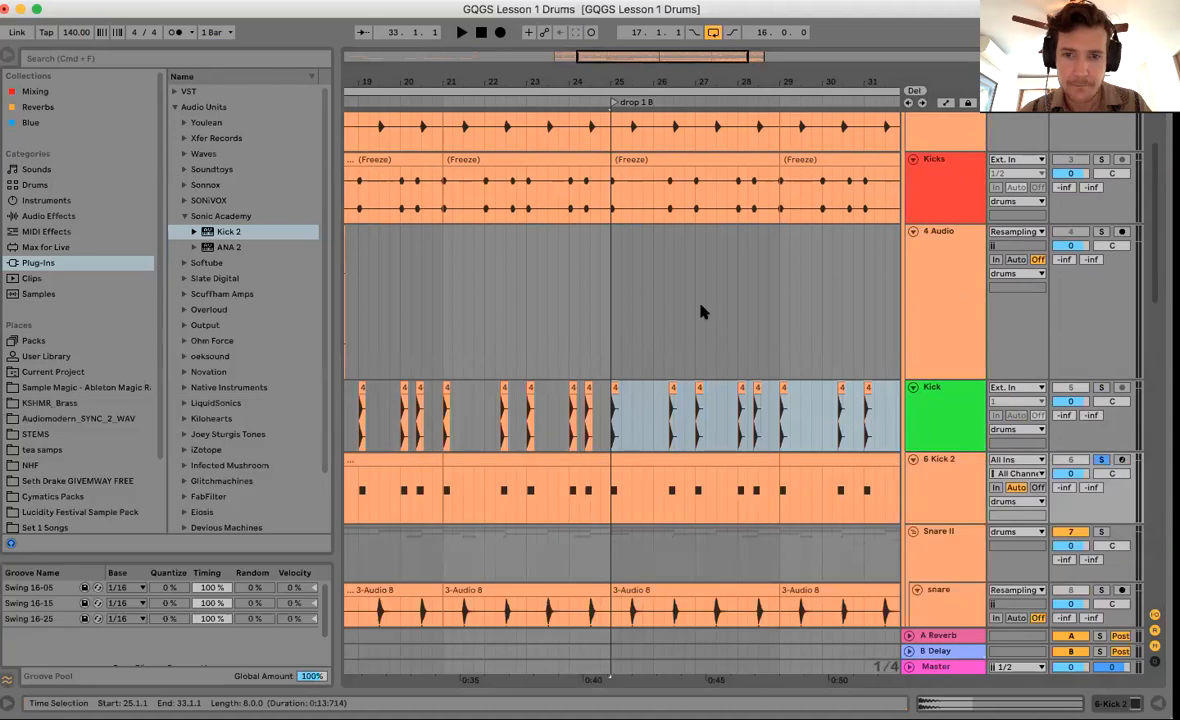
Unsolo and mute 6 Kick 2, then play the Kick track from bar 17.
{"action": "scroll", "coordinate": [702, 305], "scroll_direction": "left", "scroll_amount": 5}
{"action": "left_click_drag", "start_coordinate": [678, 81], "coordinate": [678, 83]}
{"action": "scroll", "coordinate": [638, 287], "scroll_direction": "down", "scroll_amount": 5}
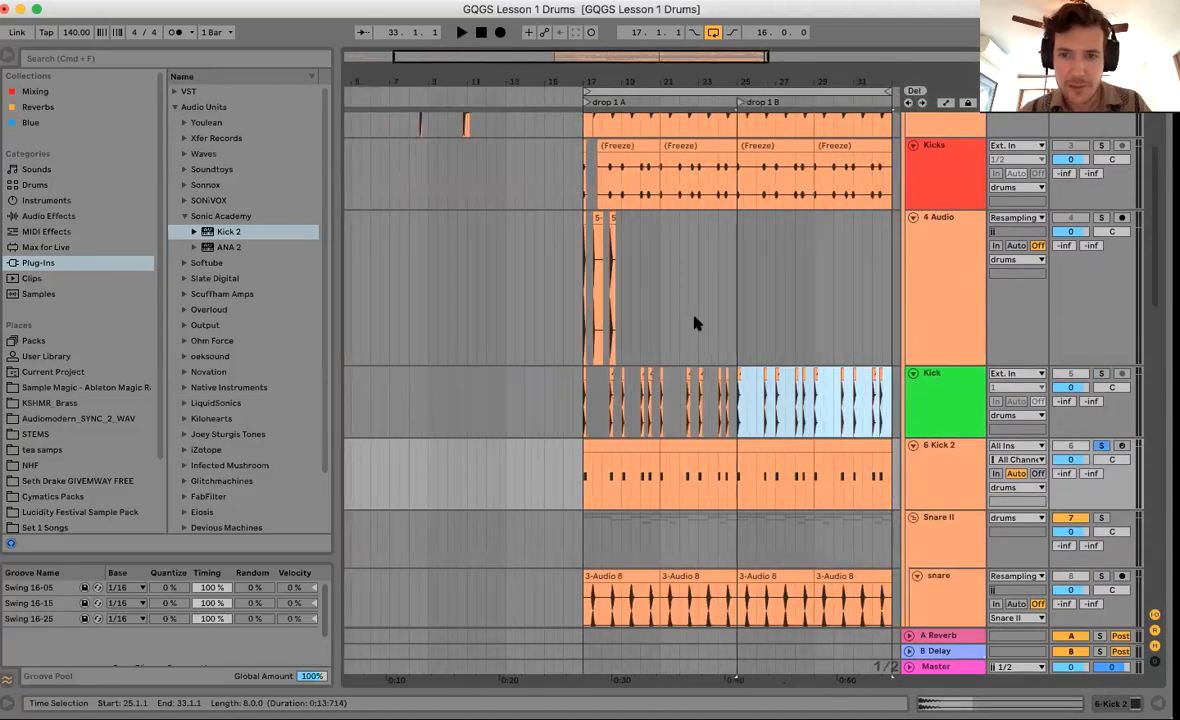
{"action": "left_click", "coordinate": [1100, 430]}
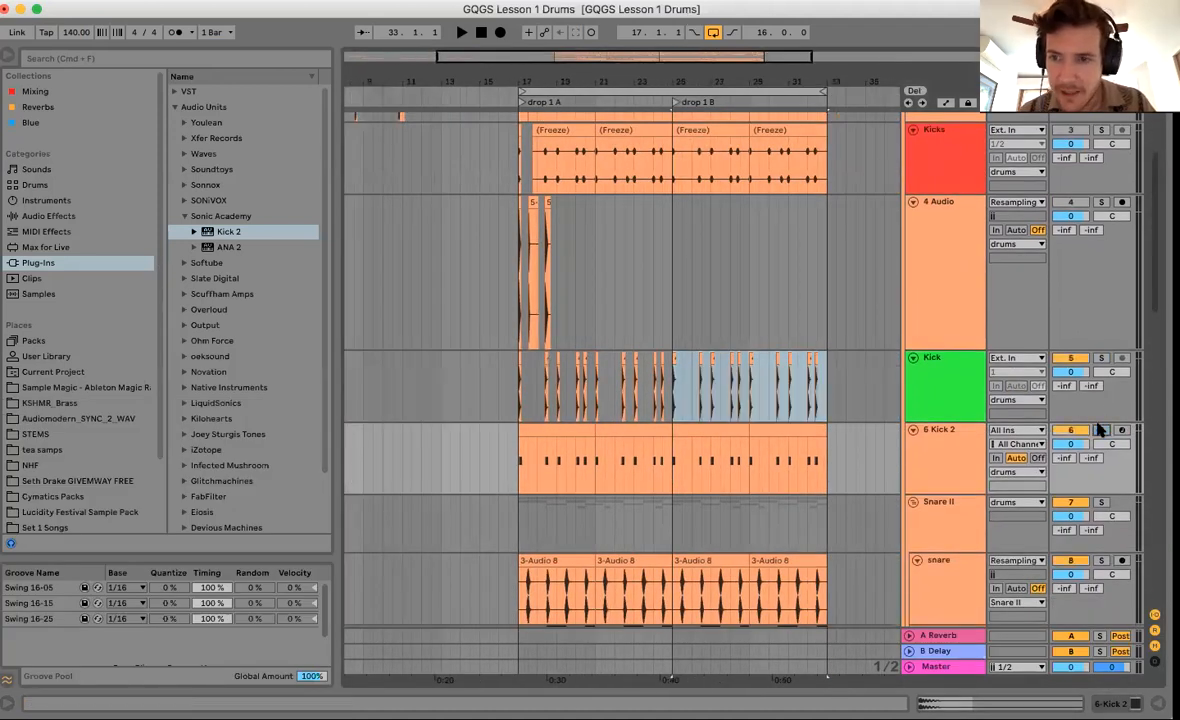
{"action": "left_click", "coordinate": [1067, 430]}
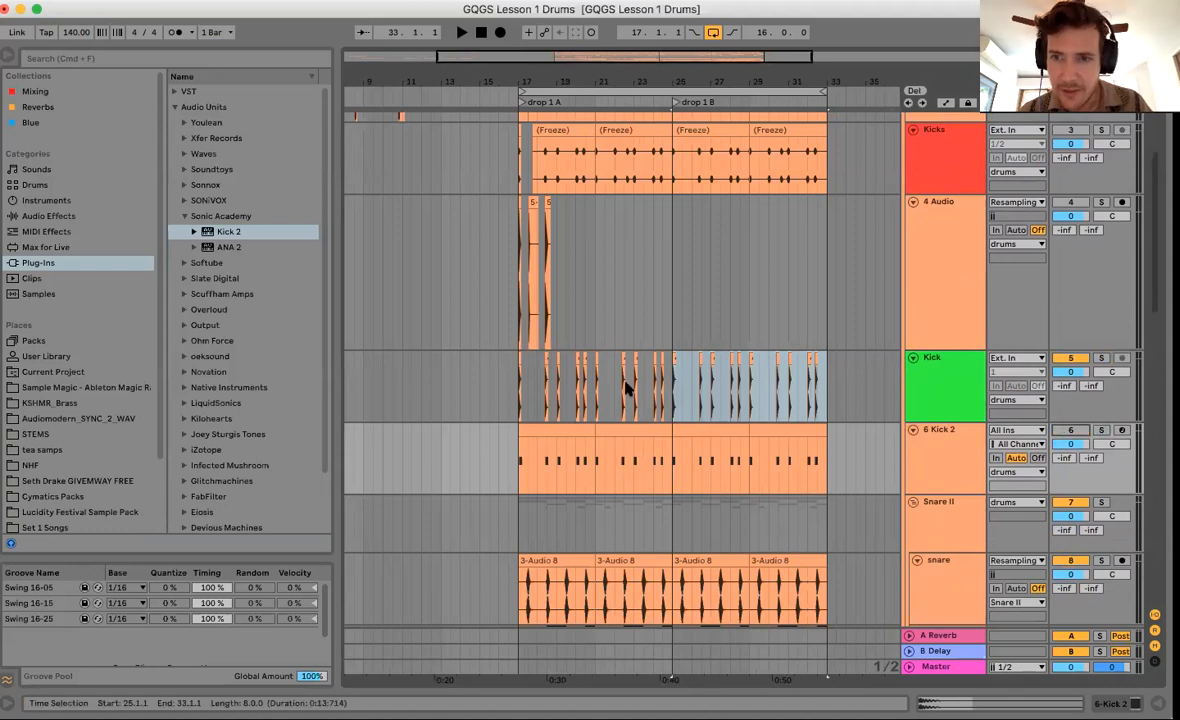
{"action": "left_click", "coordinate": [519, 411]}
{"action": "key", "text": "space"}
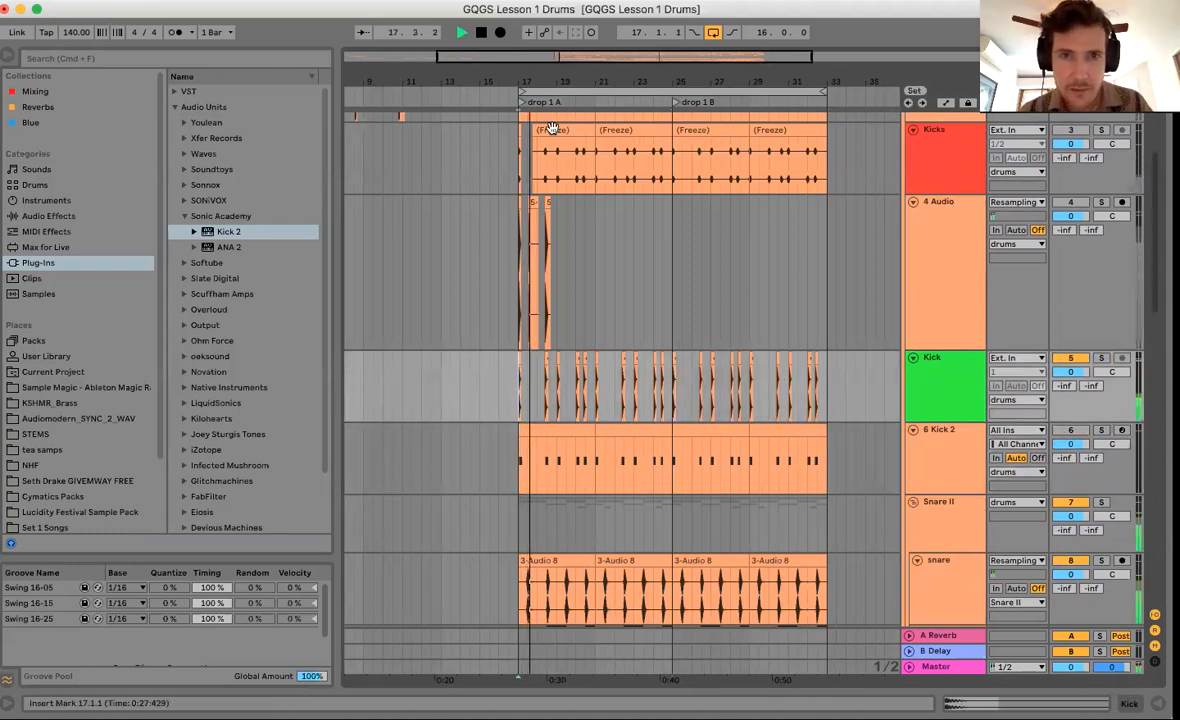
{"action": "left_click_drag", "start_coordinate": [529, 72], "coordinate": [529, 150]}
{"action": "key", "text": "space"}
Add a Utility effect to the Kick track with gain set to -12.0 dB.
{"action": "double_click", "coordinate": [948, 411]}
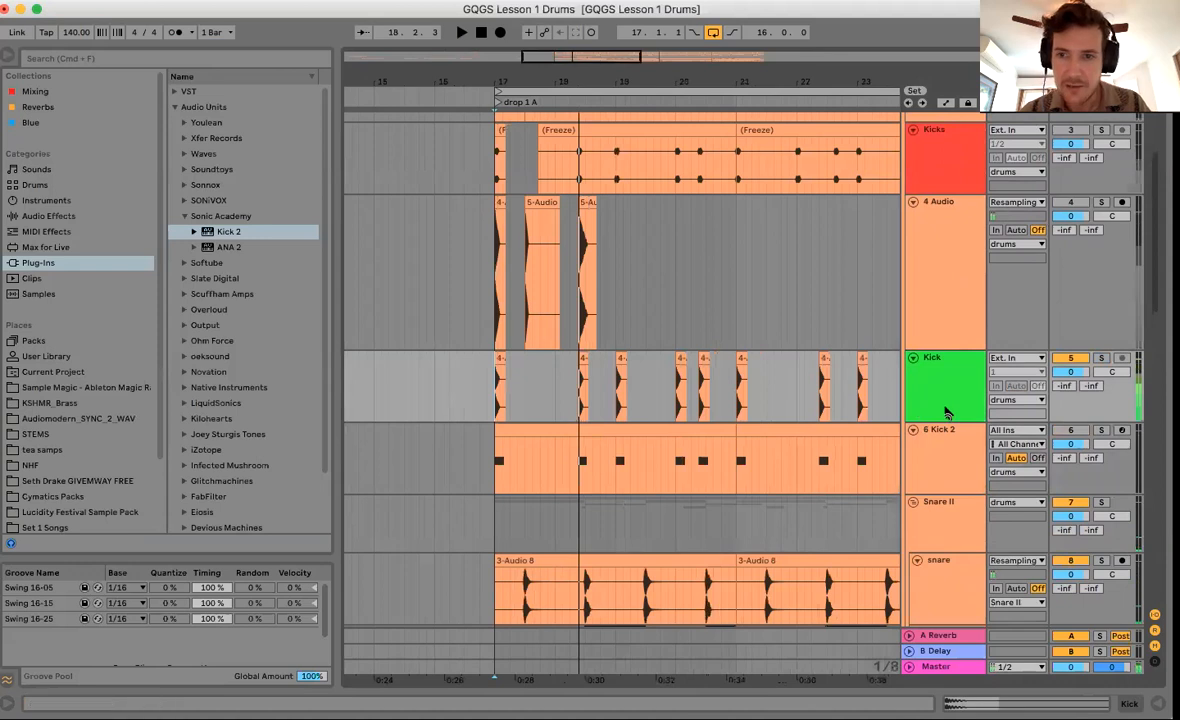
{"action": "left_click", "coordinate": [50, 216]}
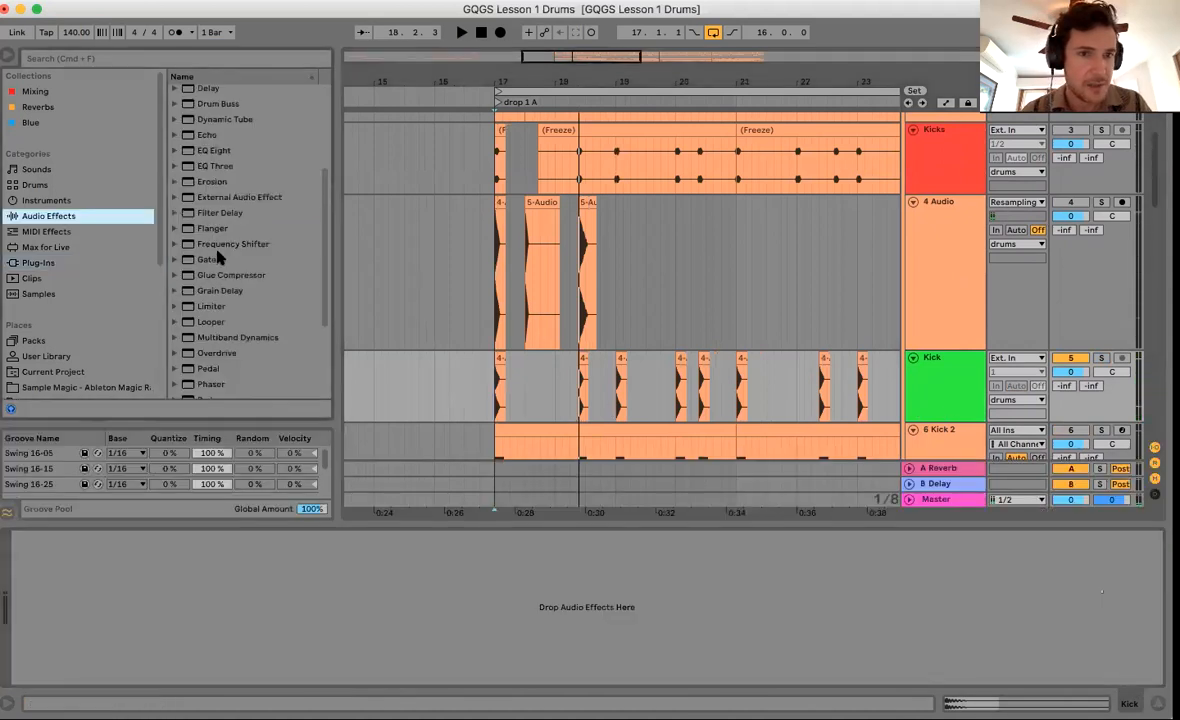
{"action": "scroll", "coordinate": [200, 337], "scroll_direction": "down", "scroll_amount": 3}
{"action": "left_click_drag", "start_coordinate": [209, 358], "coordinate": [145, 597]}
{"action": "left_click", "coordinate": [100, 603]}
{"action": "type", "text": "-12"}
{"action": "key", "text": "Return"}
Play the arrangement from bar 17.
{"action": "left_click", "coordinate": [496, 404]}
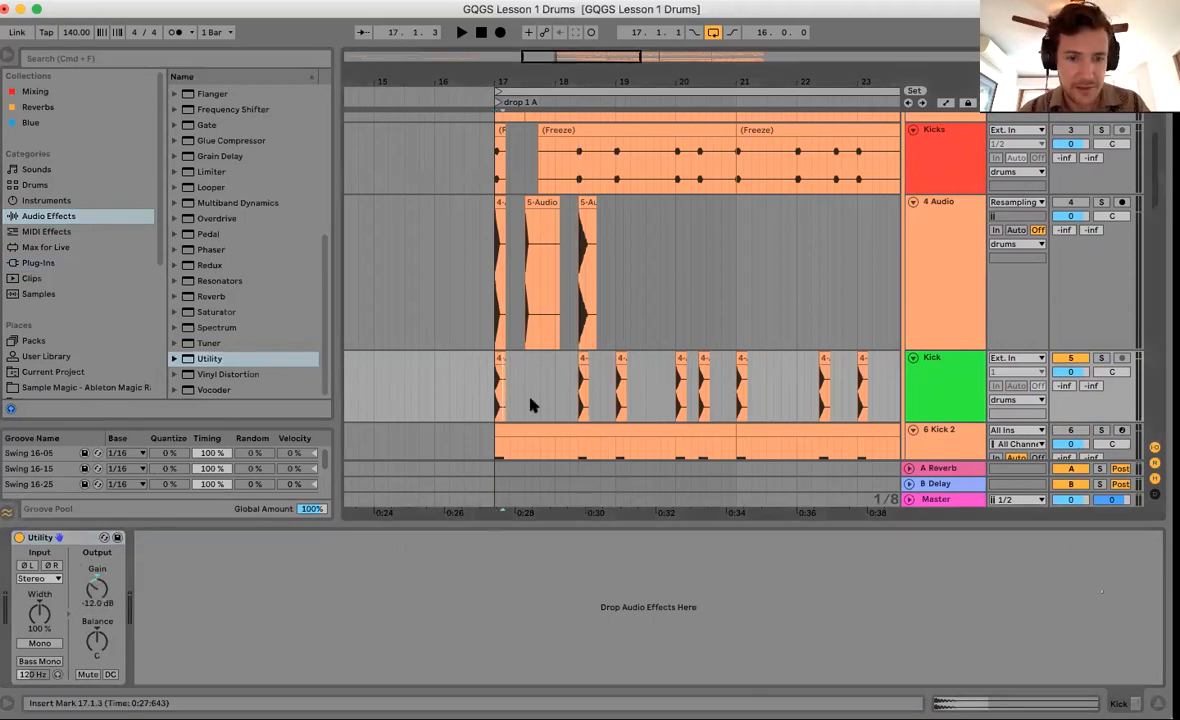
{"action": "scroll", "coordinate": [677, 319], "scroll_direction": "down", "scroll_amount": 1}
{"action": "key", "text": "space"}
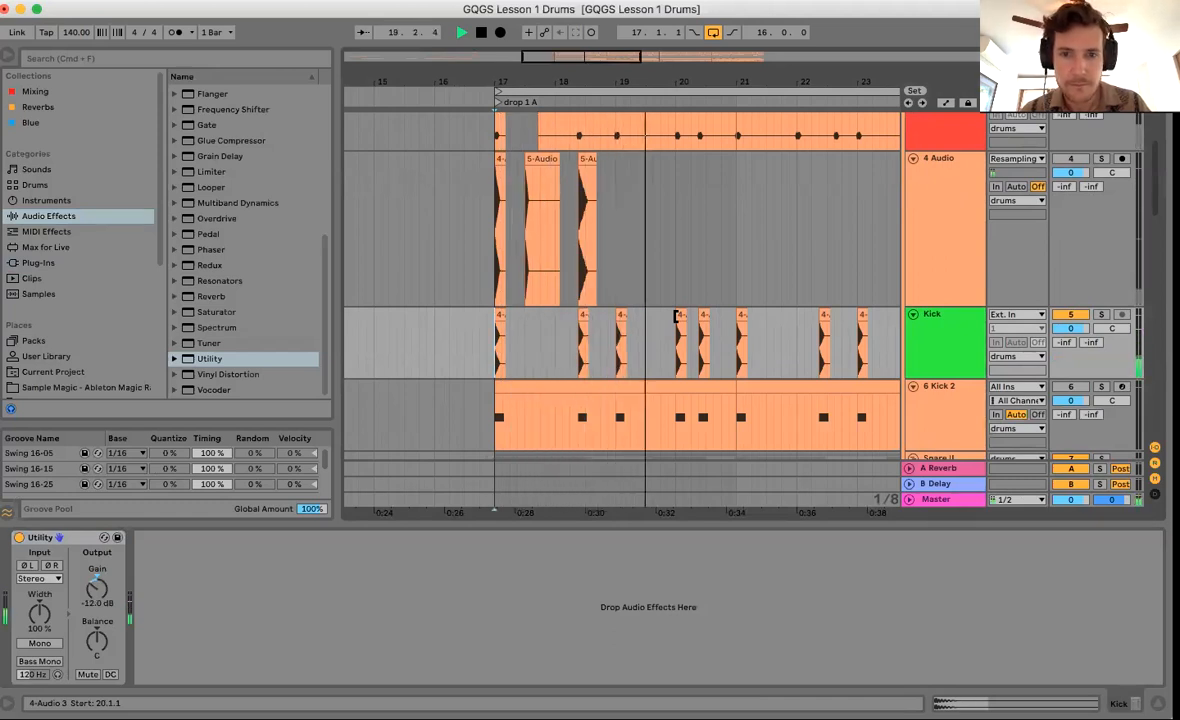
Replace the Kick hits at 20.2.3 and 24.2.3 with the 5-Audio kick hit.
{"action": "key", "text": "space"}
{"action": "scroll", "coordinate": [711, 301], "scroll_direction": "down", "scroll_amount": 3}
{"action": "left_click", "coordinate": [704, 242]}
{"action": "left_click_drag", "start_coordinate": [706, 242], "coordinate": [737, 245]}
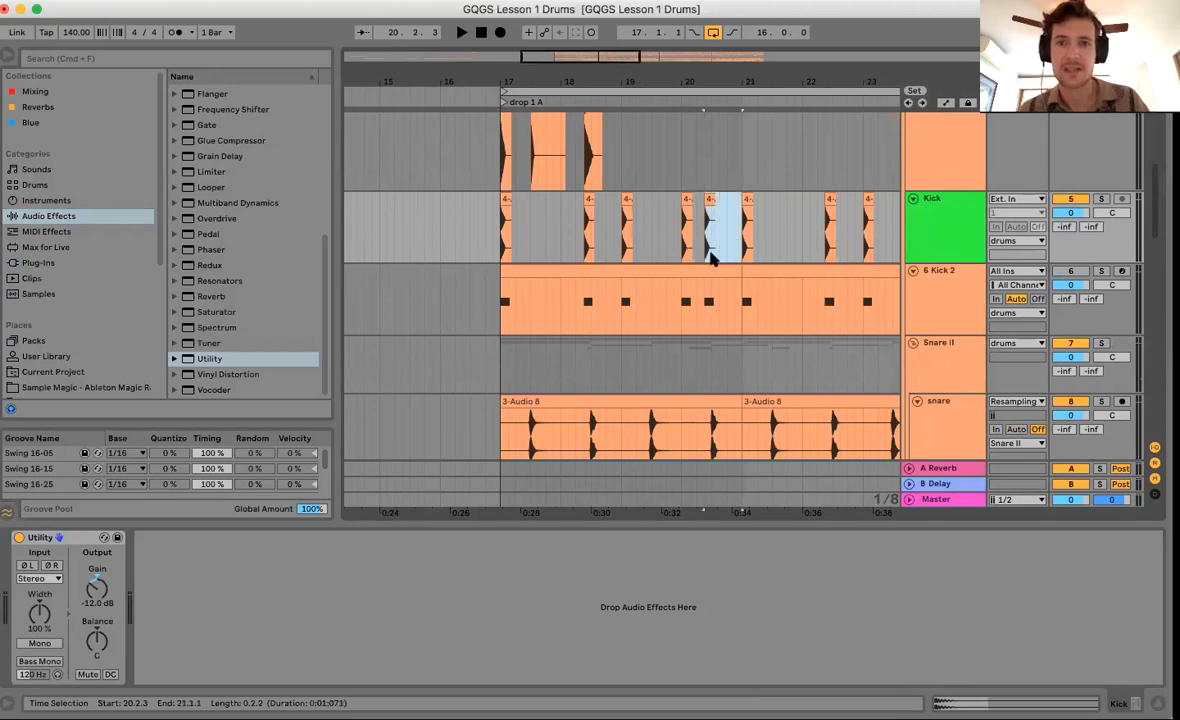
{"action": "key", "text": "Escape"}
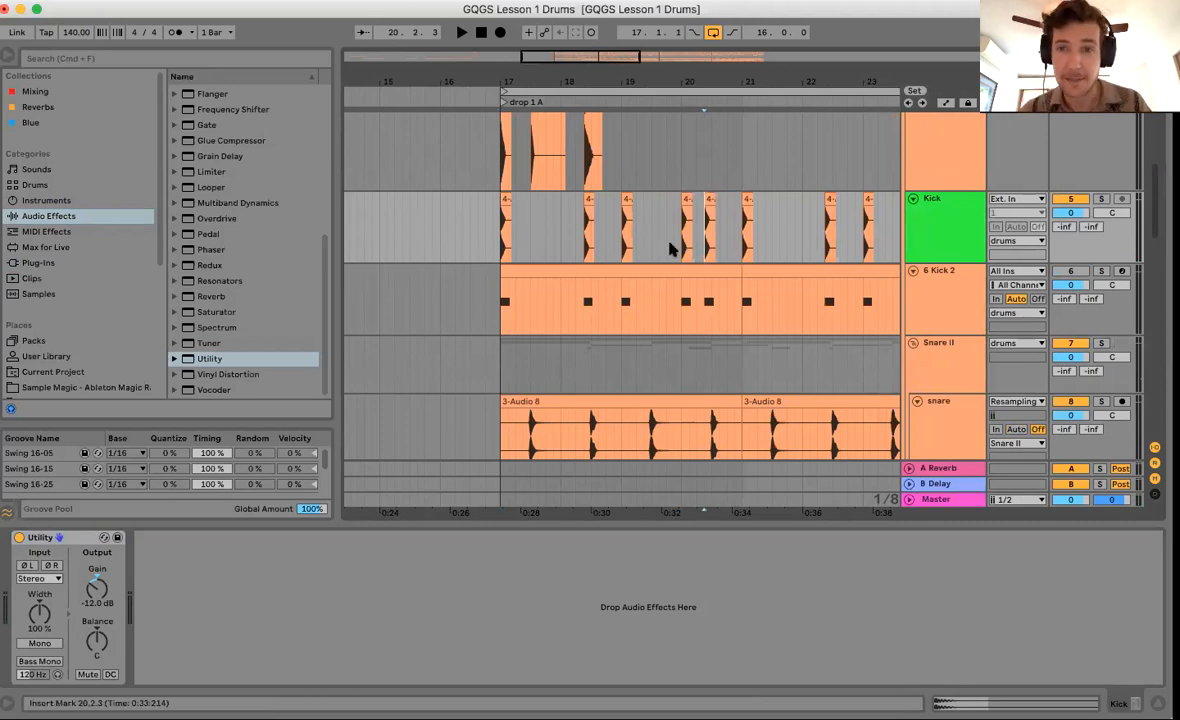
{"action": "scroll", "coordinate": [671, 248], "scroll_direction": "up", "scroll_amount": 3}
{"action": "scroll", "coordinate": [671, 248], "scroll_direction": "right", "scroll_amount": 1}
{"action": "left_click_drag", "start_coordinate": [553, 152], "coordinate": [672, 310]}
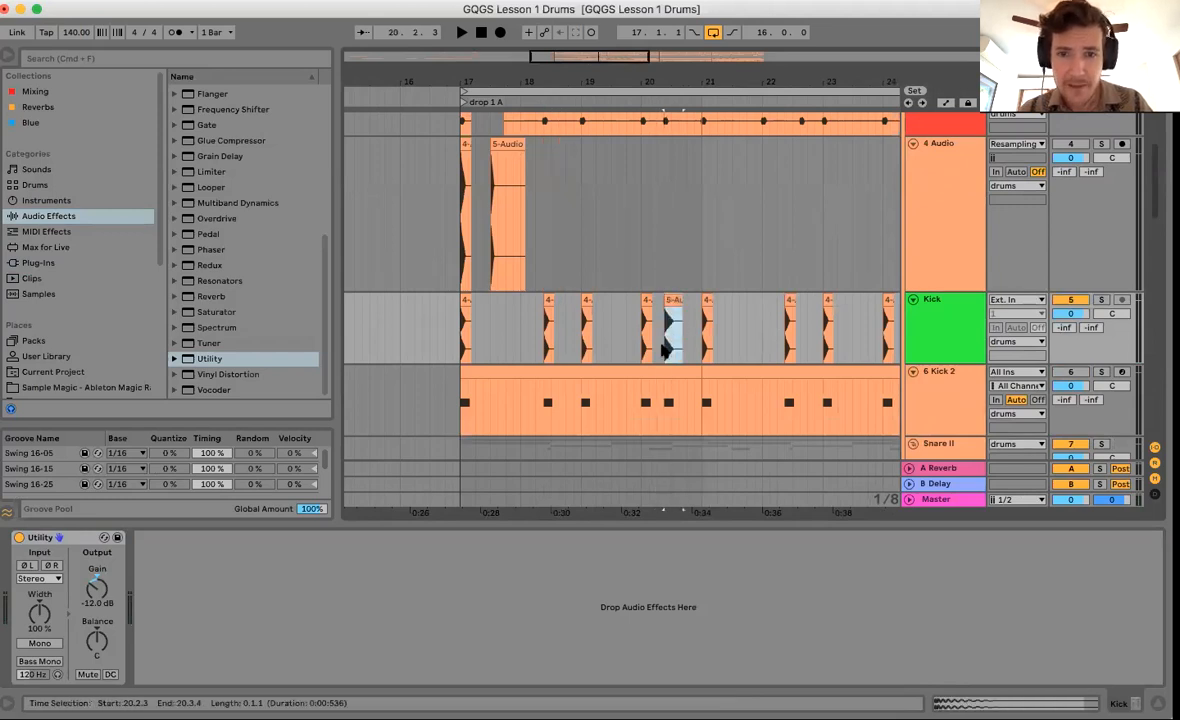
{"action": "scroll", "coordinate": [672, 306], "scroll_direction": "right", "scroll_amount": 3}
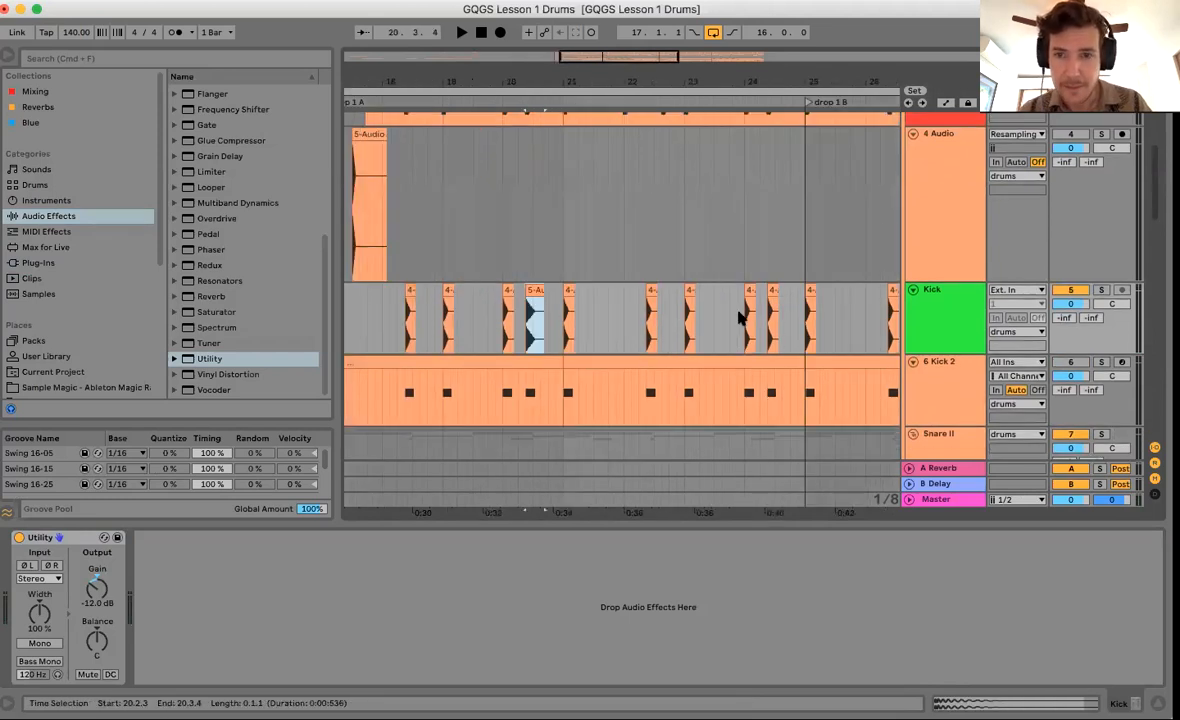
{"action": "left_click", "coordinate": [769, 328]}
{"action": "key", "text": "super+v"}
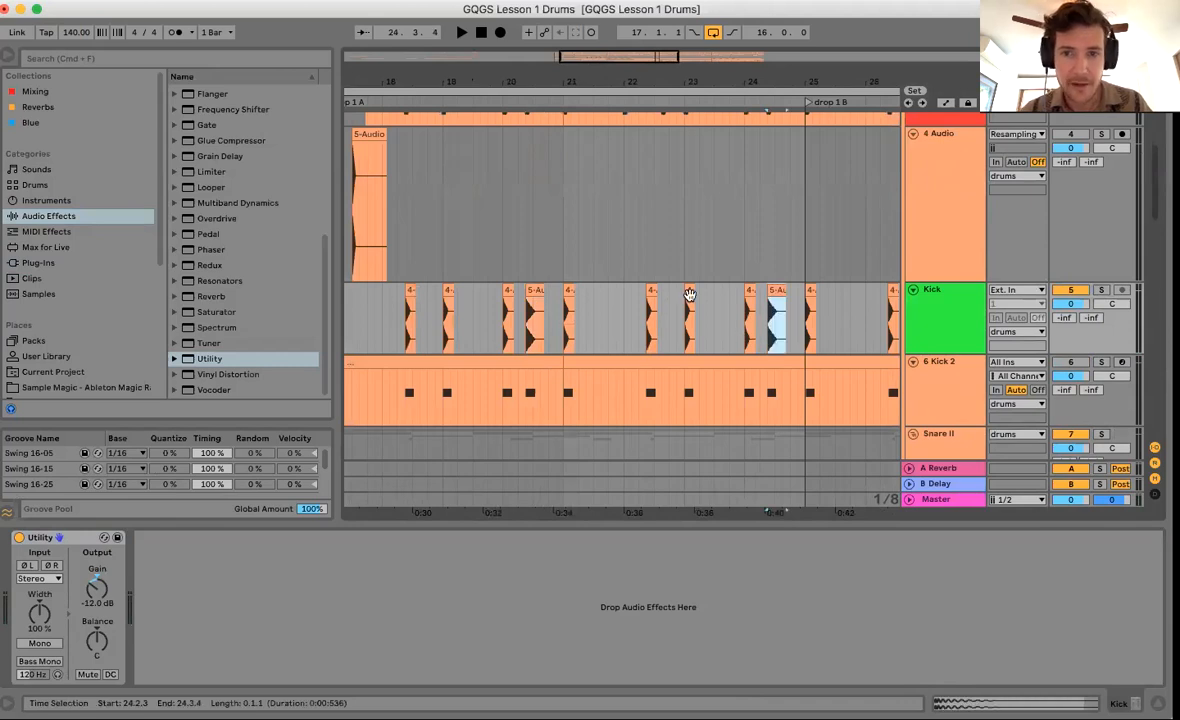
Paste the 5-Audio kick clip at 18.2.3 on Kick.
{"action": "left_click_drag", "start_coordinate": [500, 80], "coordinate": [453, 150]}
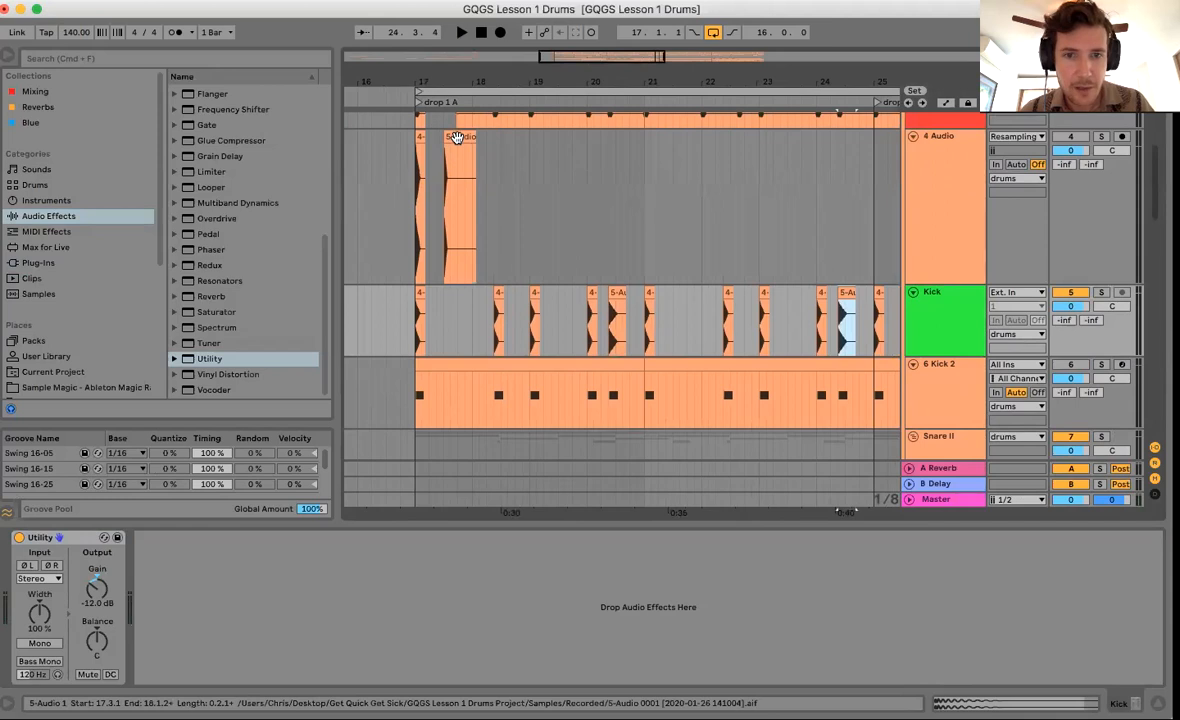
{"action": "left_click", "coordinate": [456, 138]}
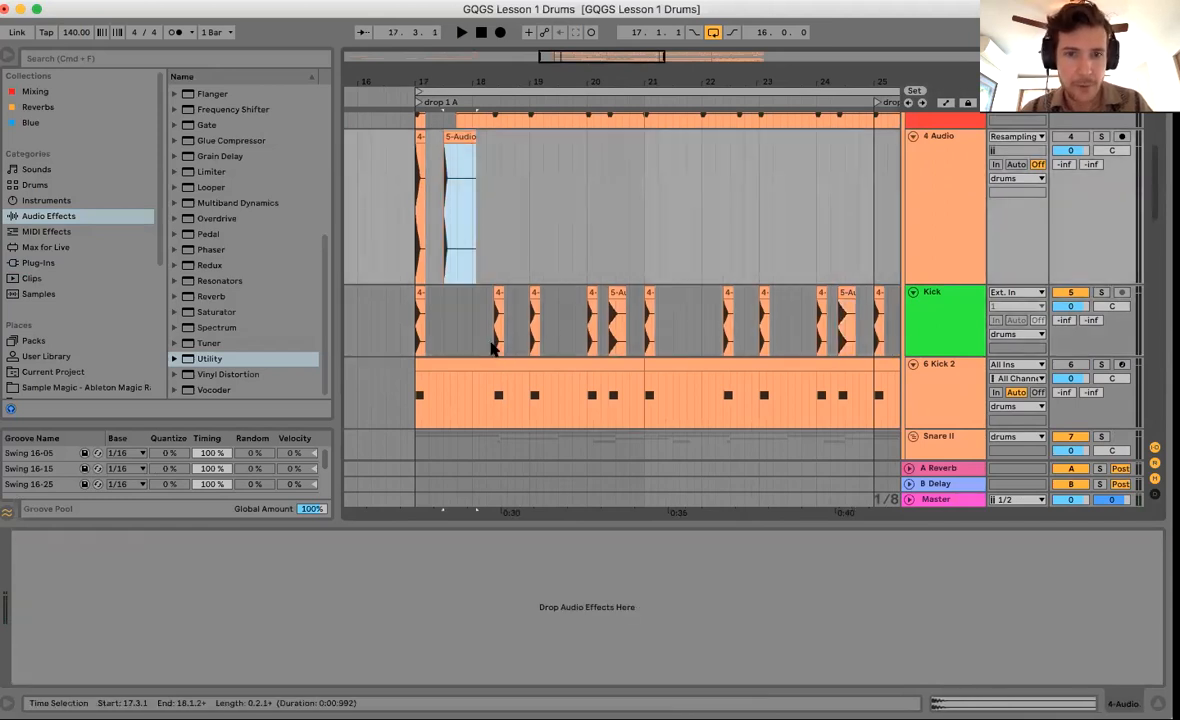
{"action": "left_click", "coordinate": [493, 345]}
{"action": "left_click", "coordinate": [453, 135]}
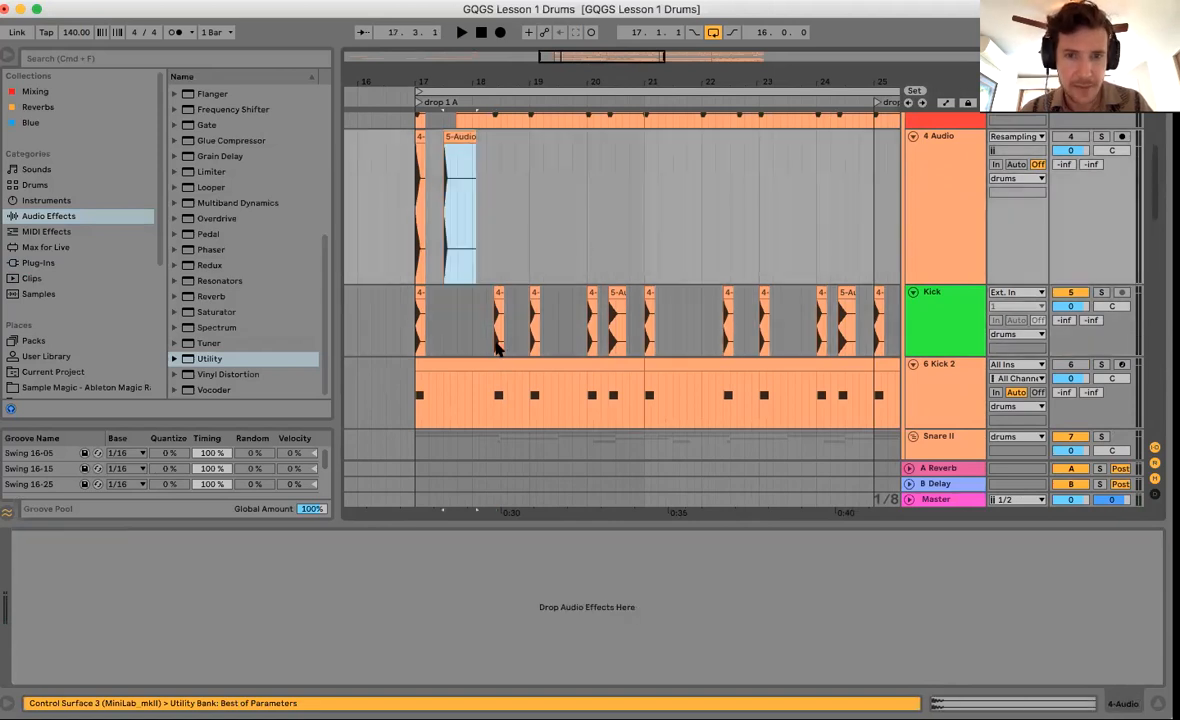
{"action": "left_click", "coordinate": [583, 345]}
{"action": "key", "text": "super+v"}
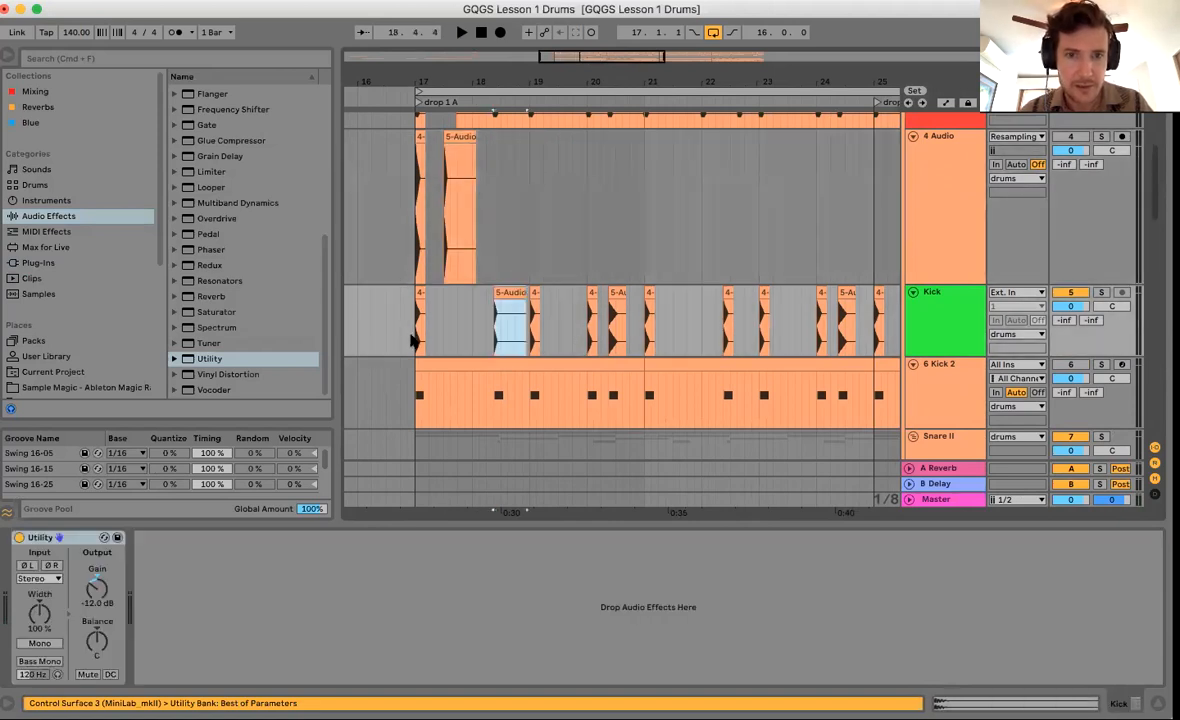
{"action": "left_click", "coordinate": [416, 340]}
{"action": "key", "text": "space"}
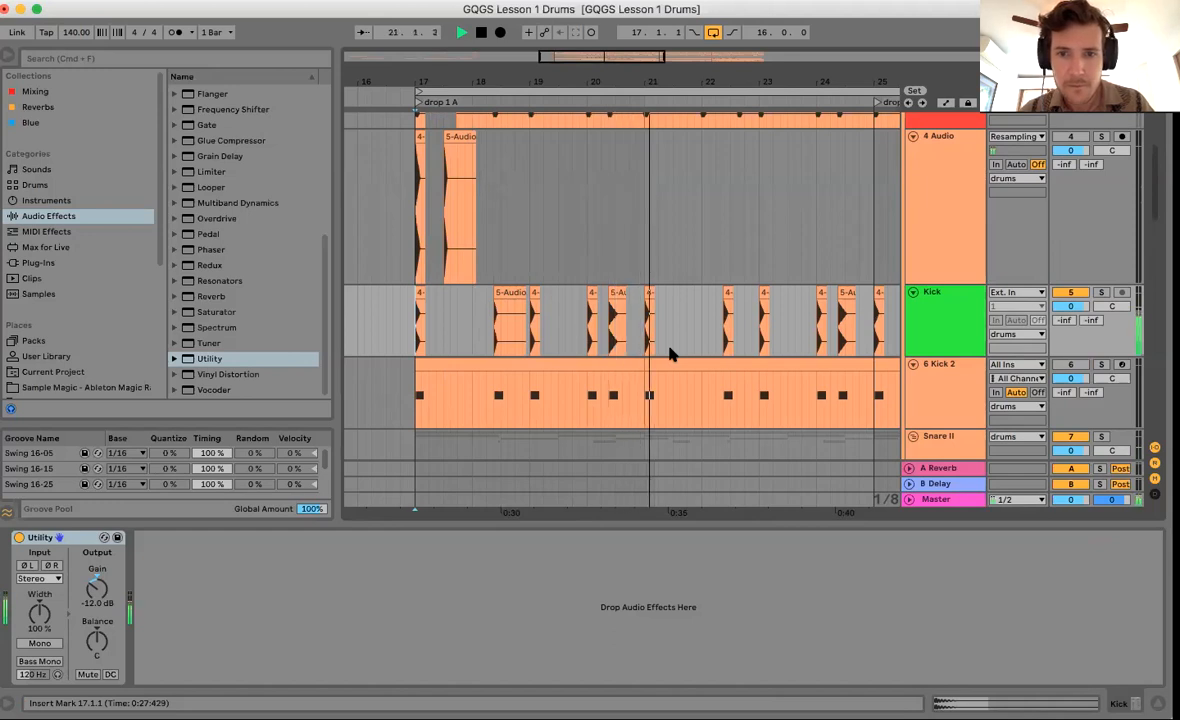
Paste the 5-Audio kick clip at 22.2.3 and zoom out over both drops.
{"action": "left_click", "coordinate": [722, 340]}
{"action": "key", "text": "space"}
{"action": "key", "text": "super+v"}
{"action": "scroll", "coordinate": [706, 277], "scroll_direction": "right", "scroll_amount": 2}
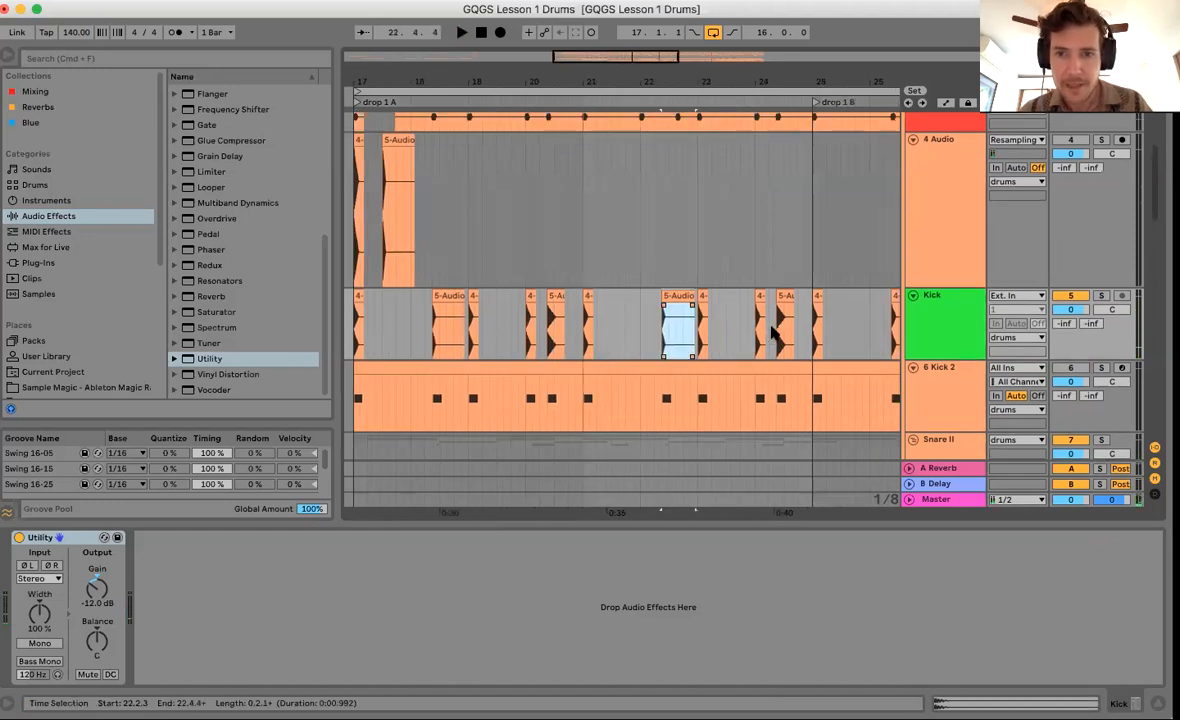
{"action": "left_click_drag", "start_coordinate": [636, 83], "coordinate": [628, 118]}
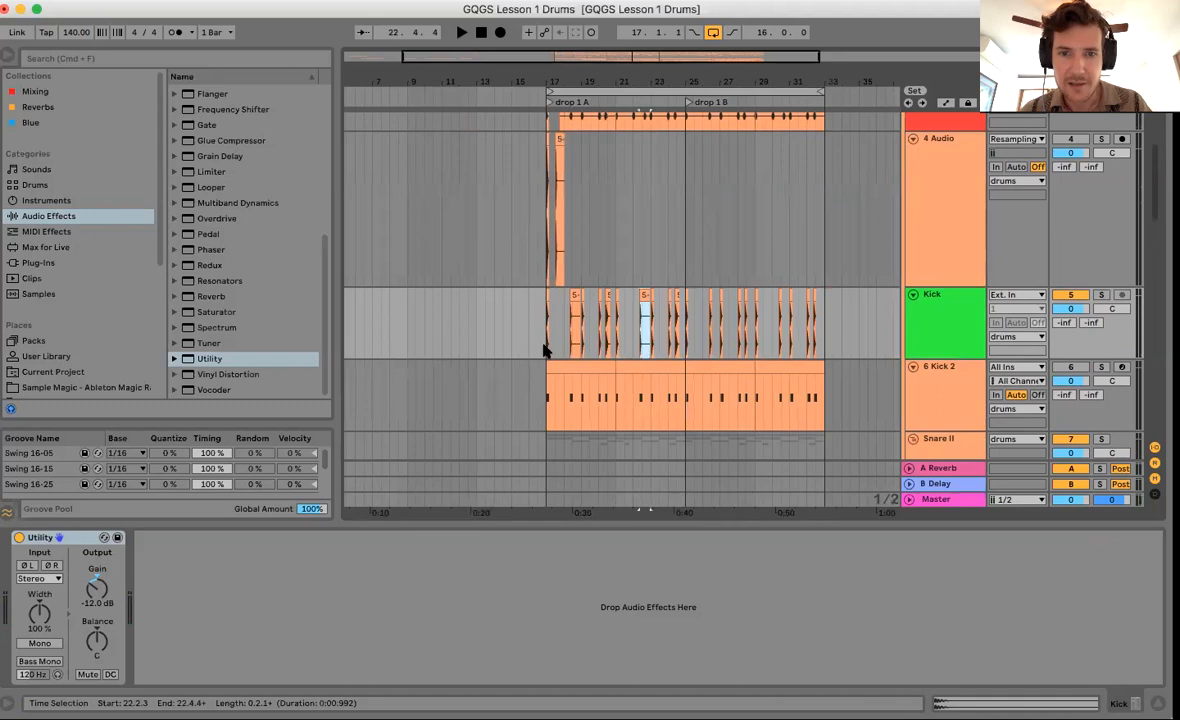
Duplicate the Kick track's bars 17–25 into bars 25–33, then delete the 4 Audio track.
{"action": "left_click_drag", "start_coordinate": [548, 330], "coordinate": [683, 337]}
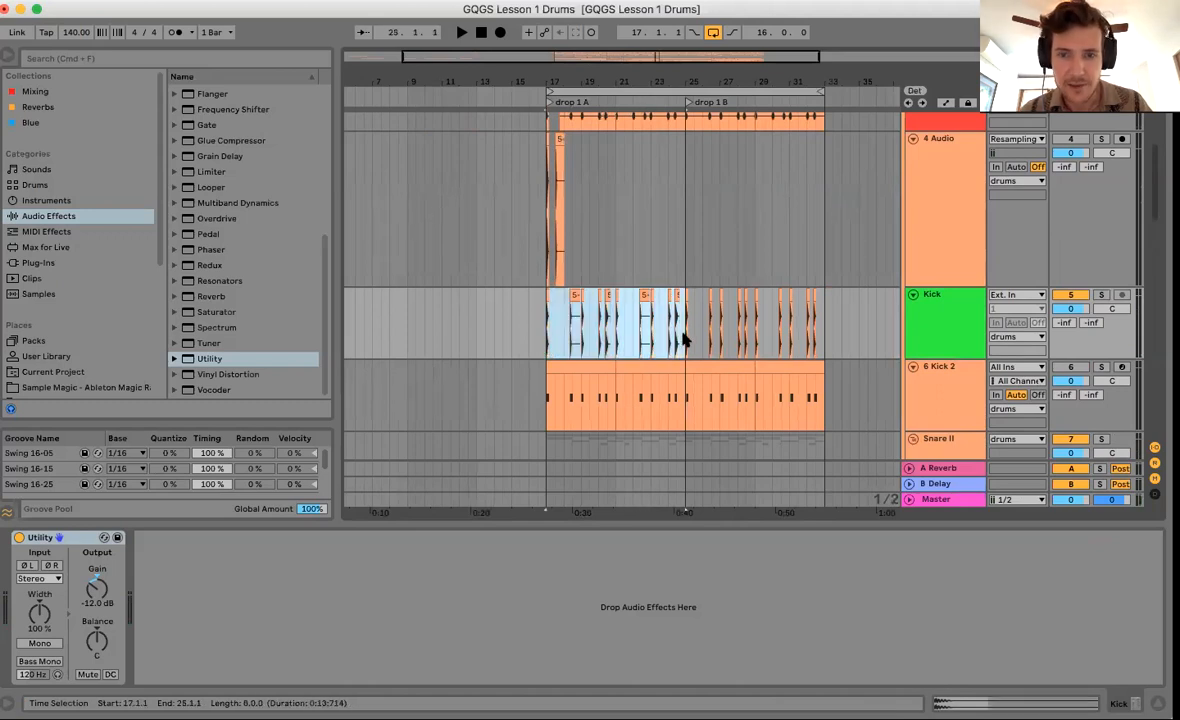
{"action": "key", "text": "super+d"}
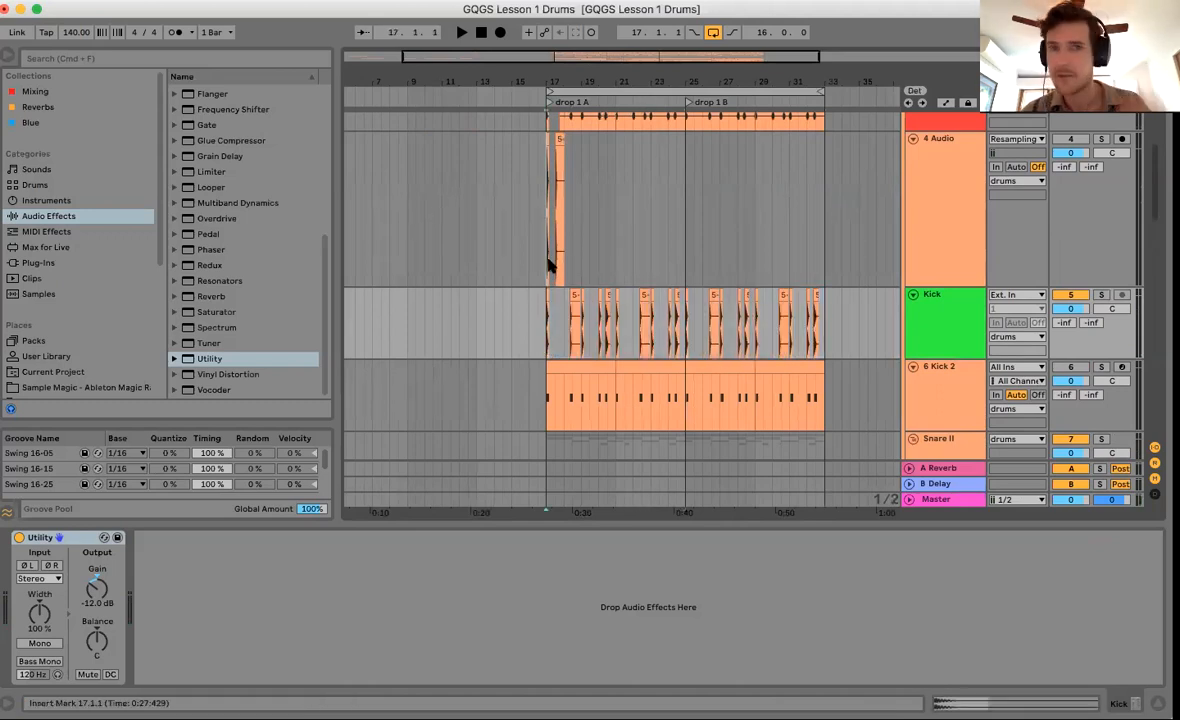
{"action": "left_click", "coordinate": [549, 265]}
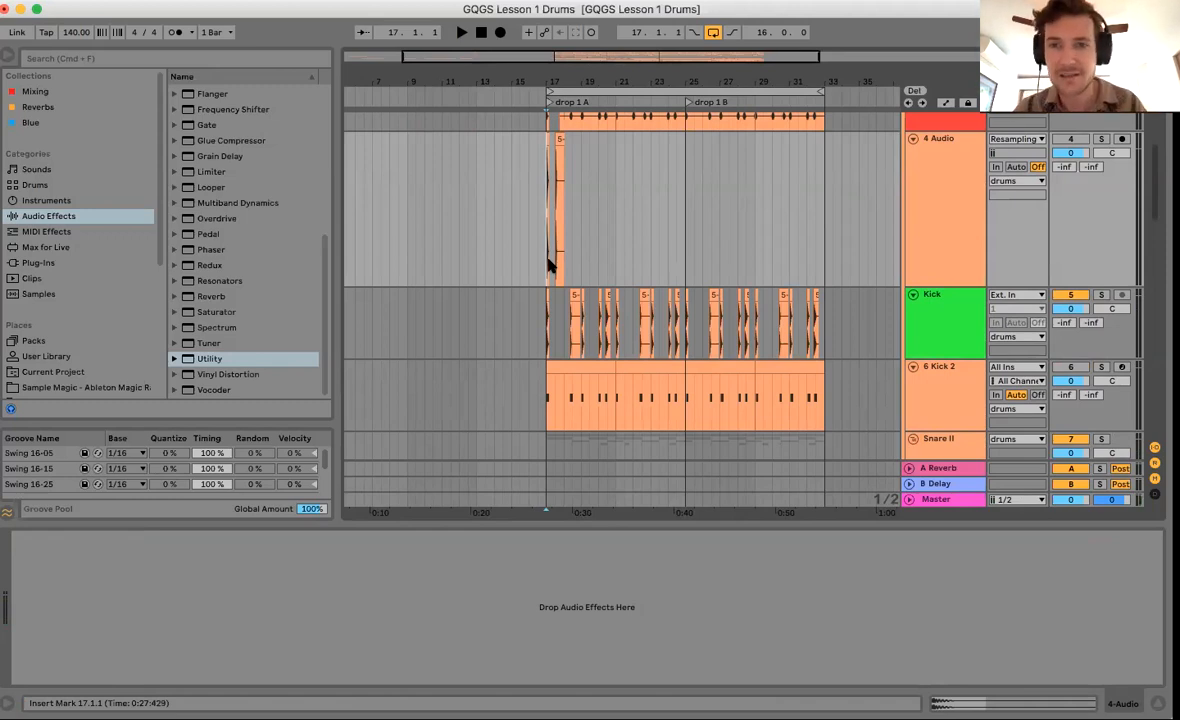
{"action": "left_click", "coordinate": [965, 215]}
{"action": "left_click_drag", "start_coordinate": [965, 287], "coordinate": [946, 200]}
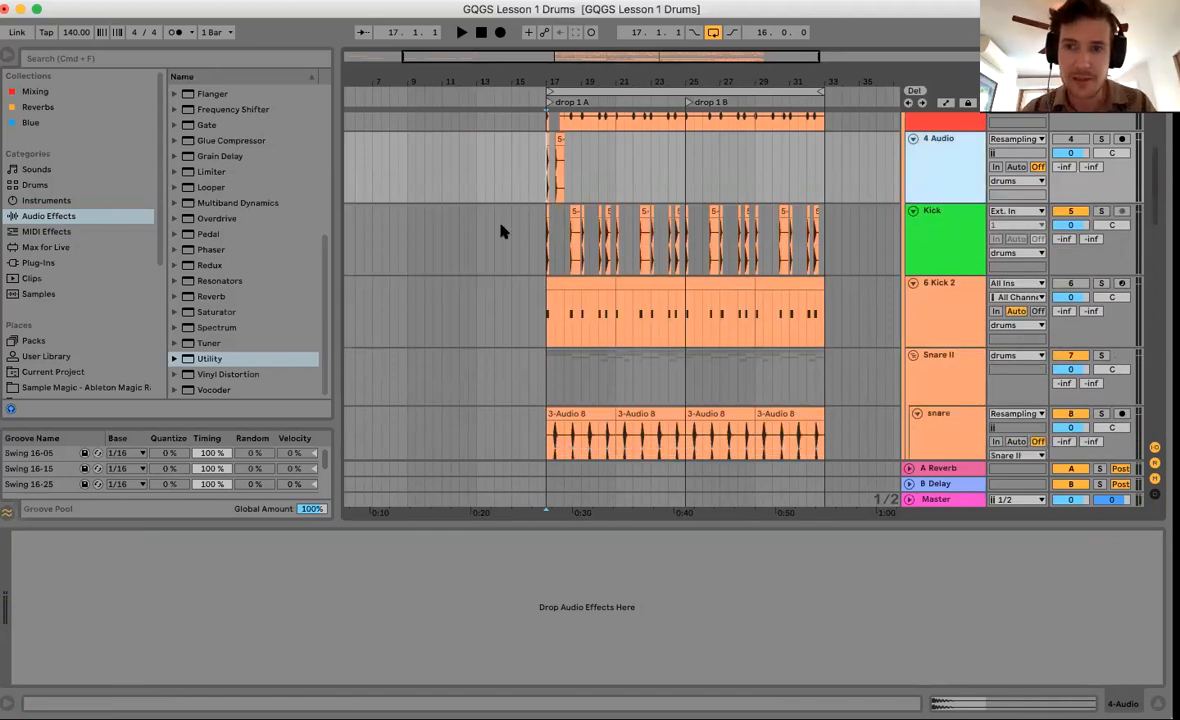
{"action": "key", "text": "Delete"}
Zoom in on the start of drop 1A around bar 17 and select the 5-Audio 1 clip at 18.2.3.
{"action": "scroll", "coordinate": [550, 266], "scroll_direction": "up", "scroll_amount": 2}
{"action": "scroll", "coordinate": [550, 266], "scroll_direction": "right", "scroll_amount": 2}
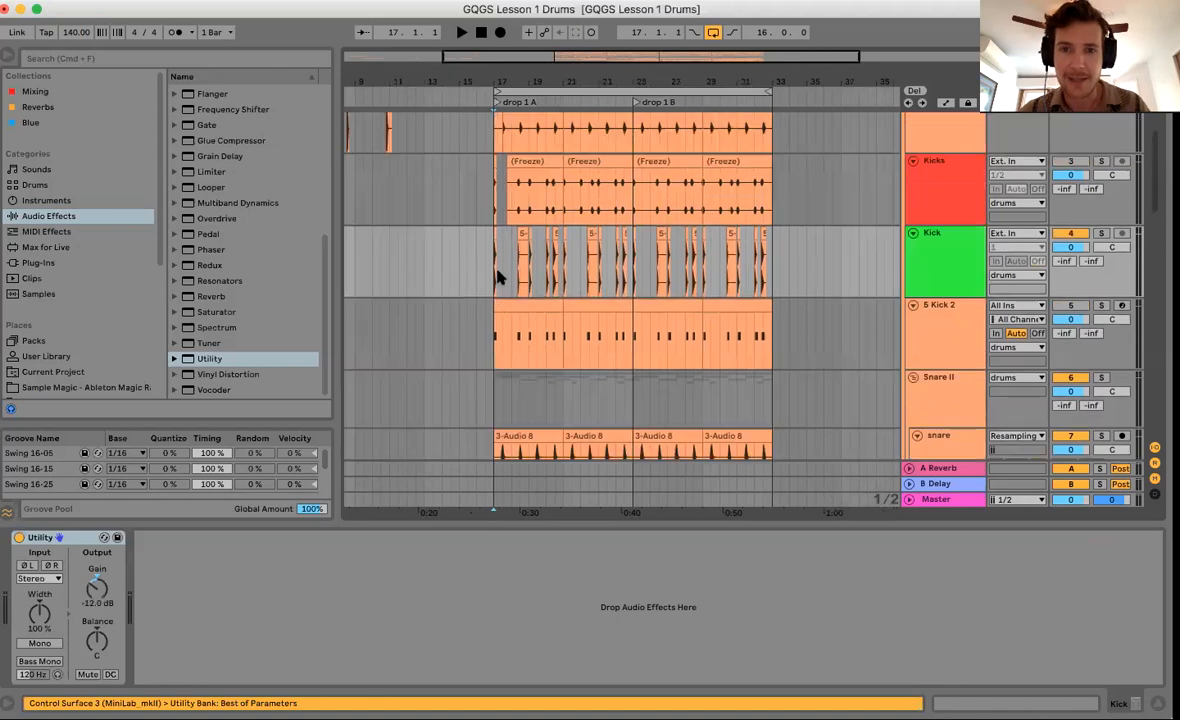
{"action": "left_click", "coordinate": [527, 76]}
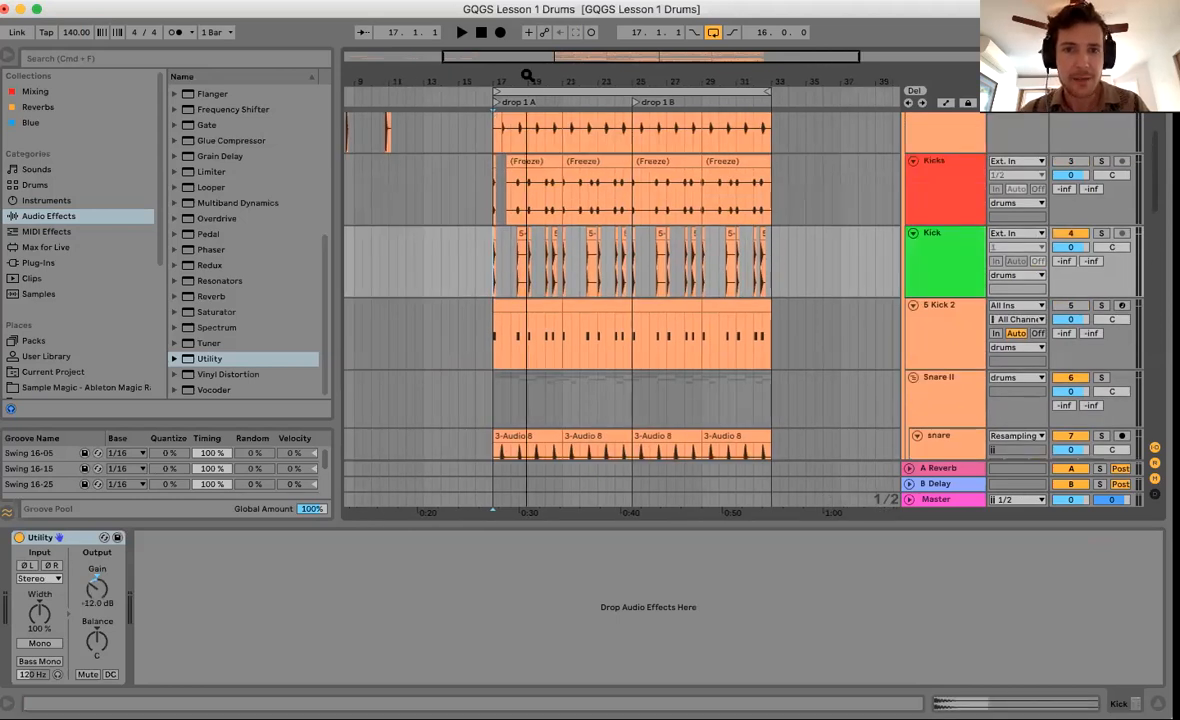
{"action": "left_click_drag", "start_coordinate": [527, 76], "coordinate": [528, 102]}
{"action": "left_click", "coordinate": [940, 288]}
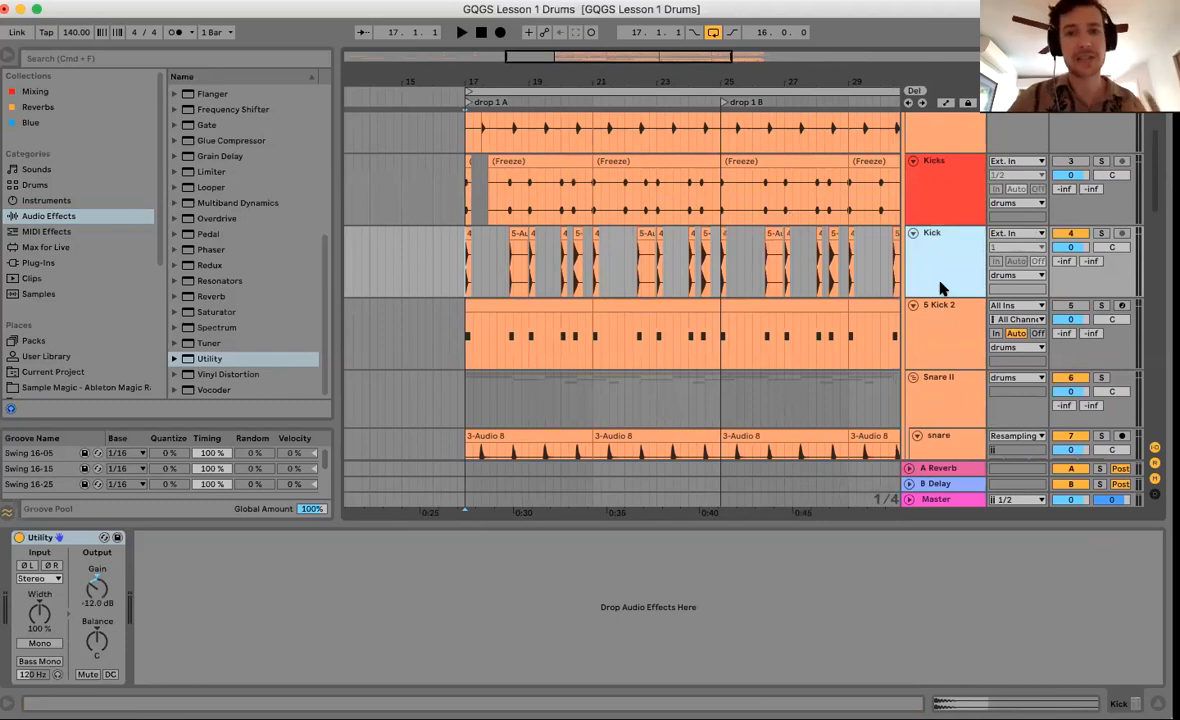
{"action": "left_click_drag", "start_coordinate": [561, 87], "coordinate": [468, 234]}
{"action": "left_click", "coordinate": [468, 234]}
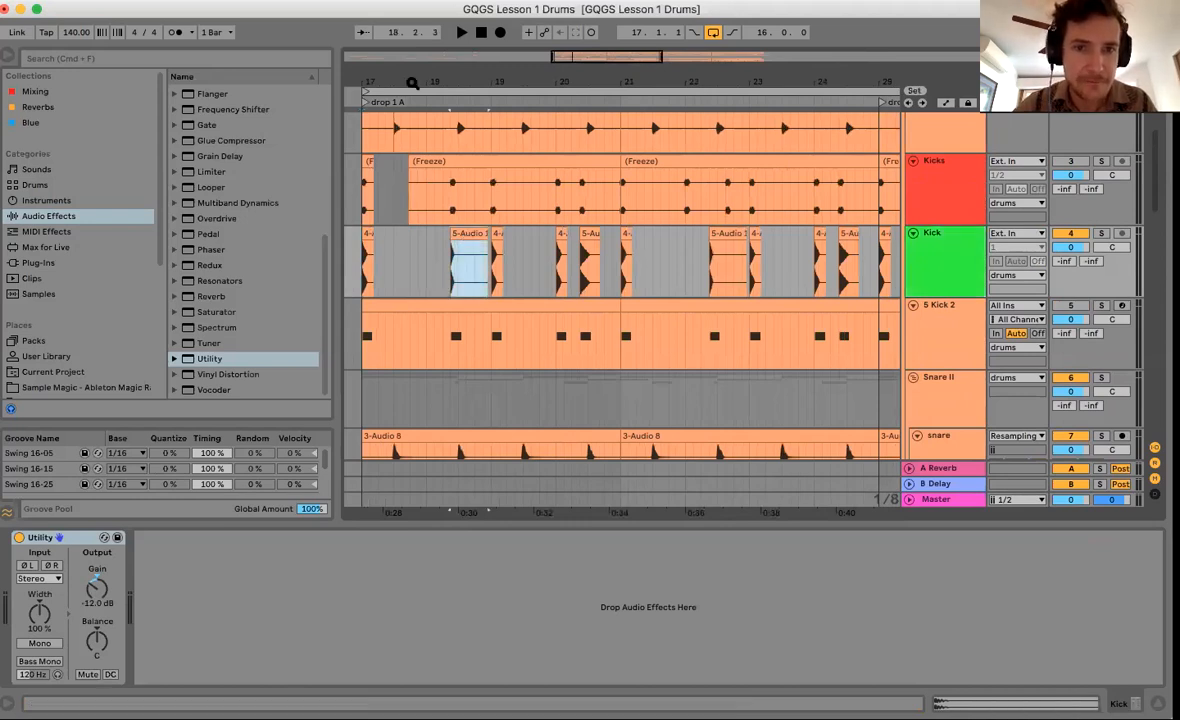
Zoom in closer around 17.2.3, then select the snares and Kicks tracks together.
{"action": "left_click_drag", "start_coordinate": [411, 82], "coordinate": [412, 108]}
{"action": "left_click", "coordinate": [420, 277]}
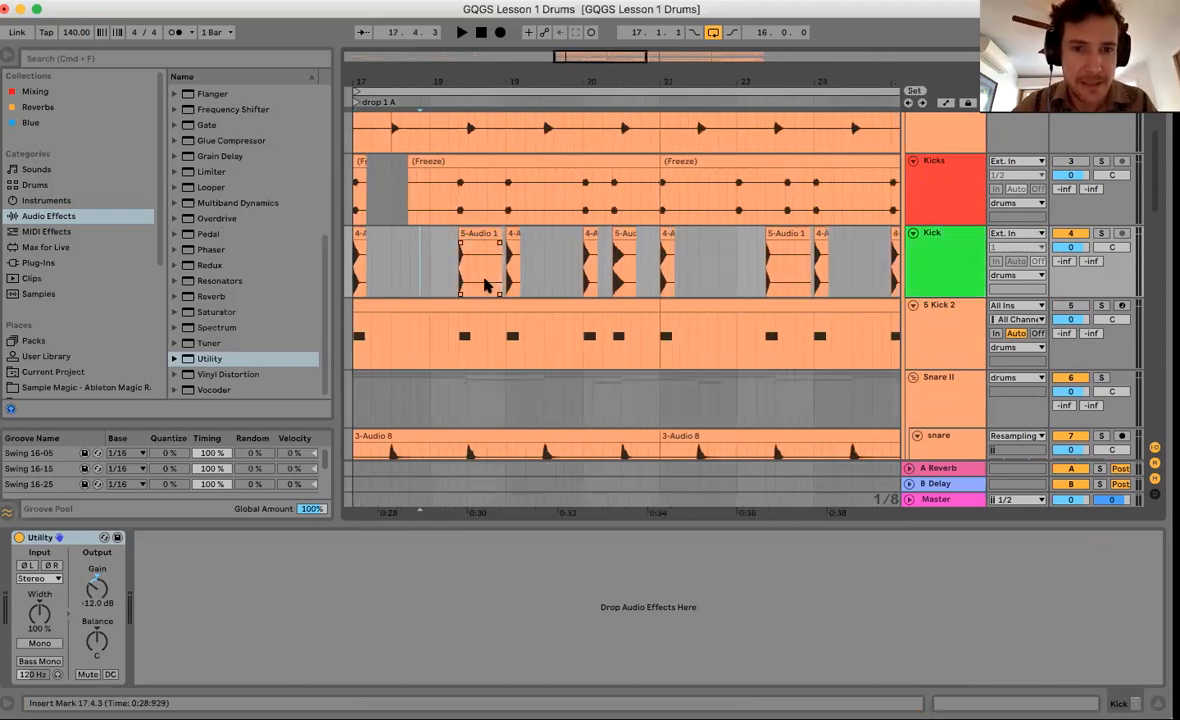
{"action": "scroll", "coordinate": [486, 280], "scroll_direction": "left", "scroll_amount": 1}
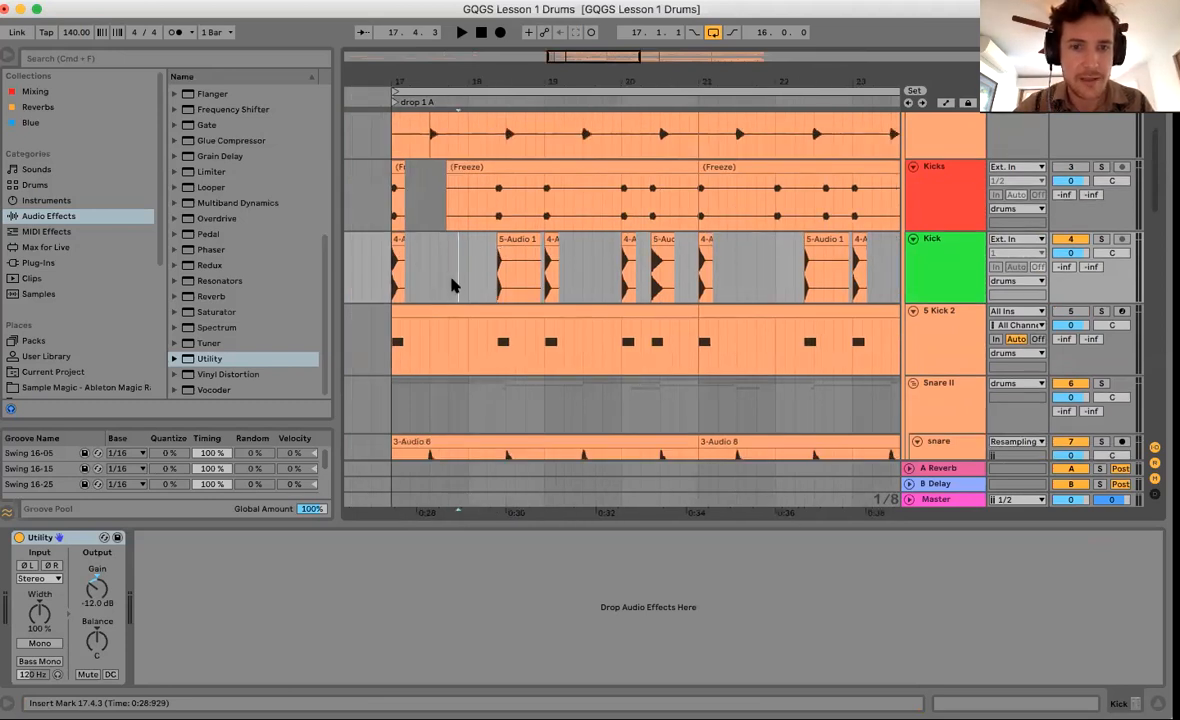
{"action": "left_click", "coordinate": [429, 275]}
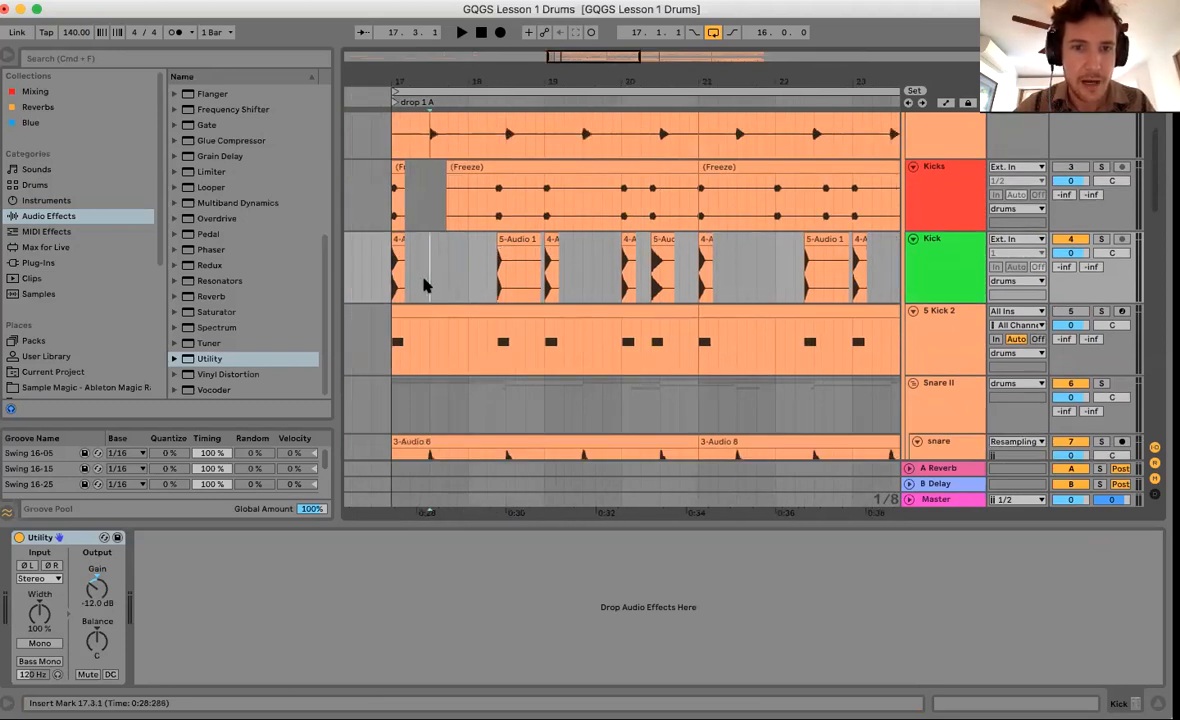
{"action": "left_click", "coordinate": [417, 91]}
{"action": "left_click_drag", "start_coordinate": [416, 91], "coordinate": [416, 140]}
{"action": "left_click", "coordinate": [600, 240]}
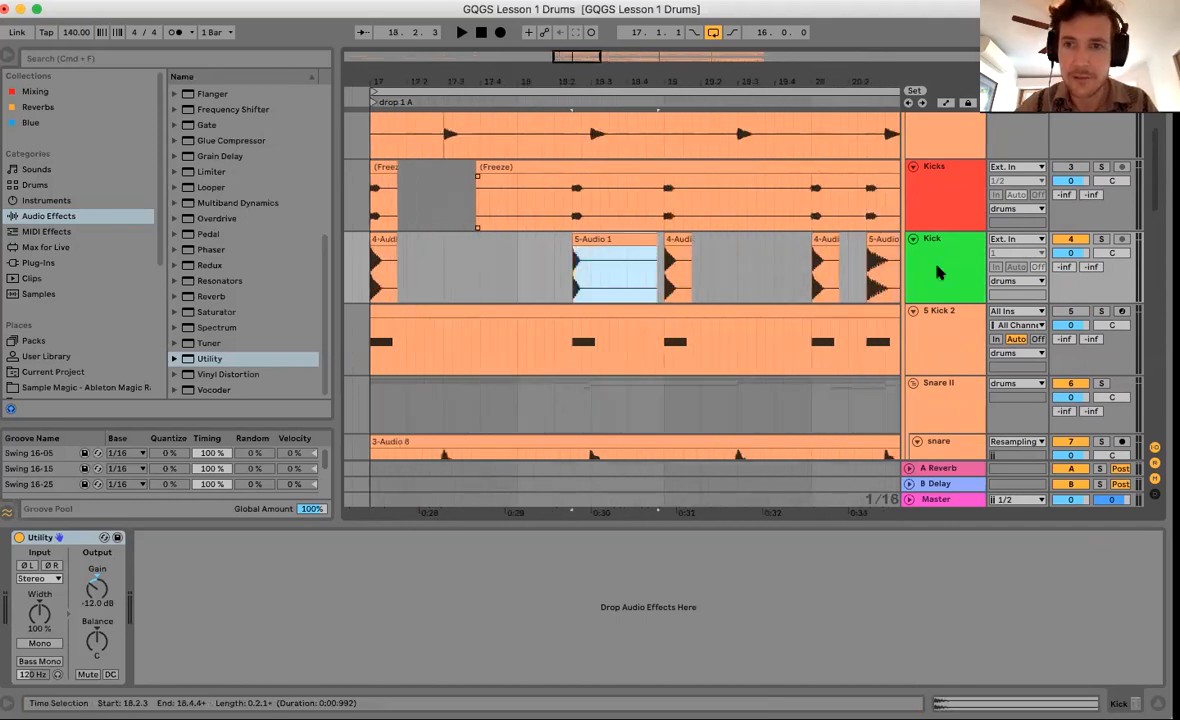
{"action": "scroll", "coordinate": [938, 218], "scroll_direction": "up", "scroll_amount": 2}
{"action": "left_click", "coordinate": [938, 218]}
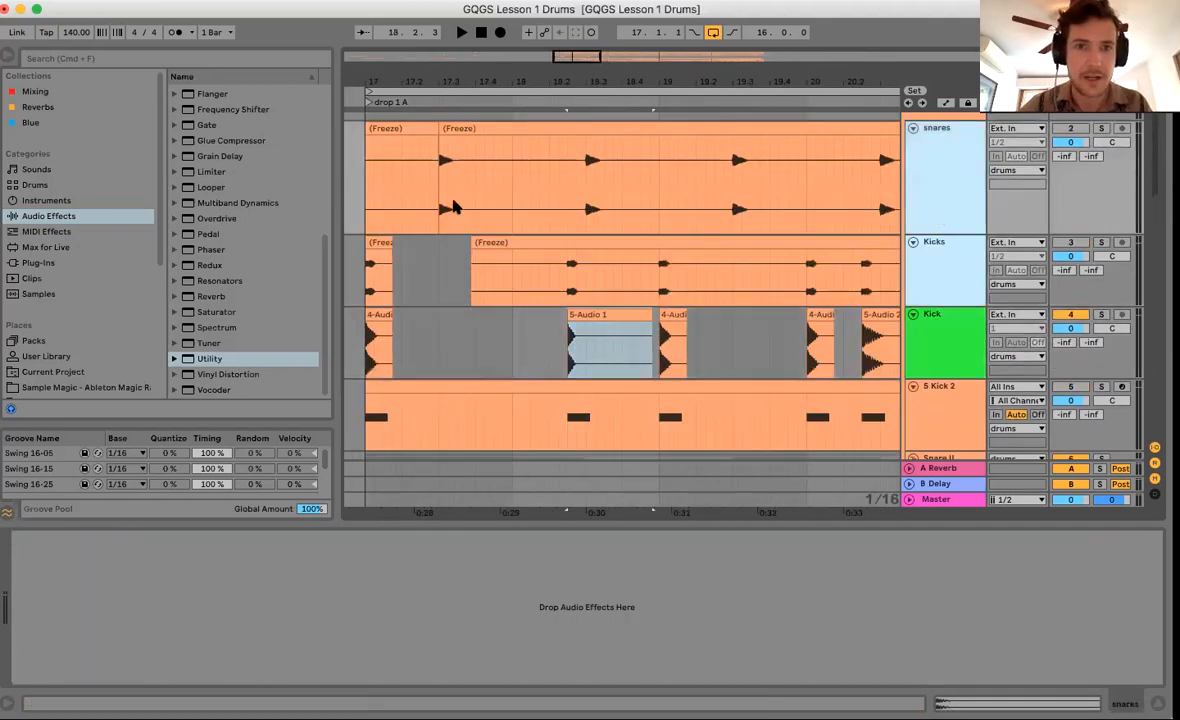
Delete the snares and Kicks tracks.
{"action": "key", "text": "Delete"}
{"action": "scroll", "coordinate": [458, 240], "scroll_direction": "down", "scroll_amount": 1}
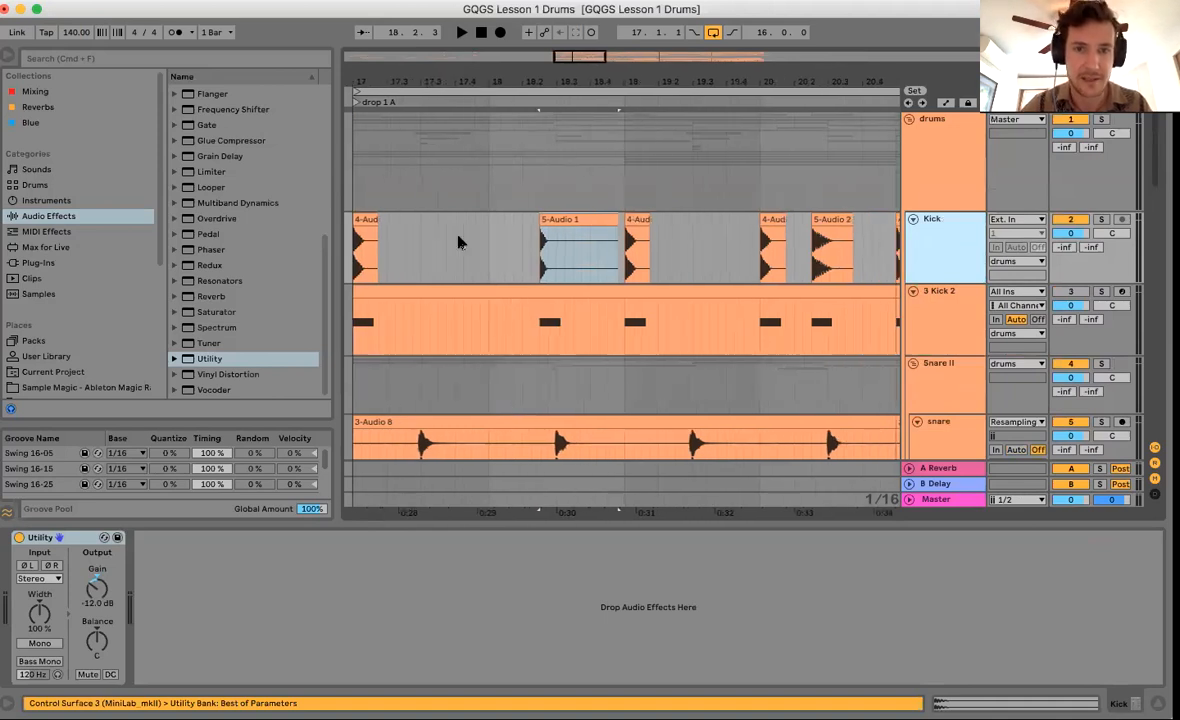
{"action": "left_click_drag", "start_coordinate": [458, 240], "coordinate": [503, 240]}
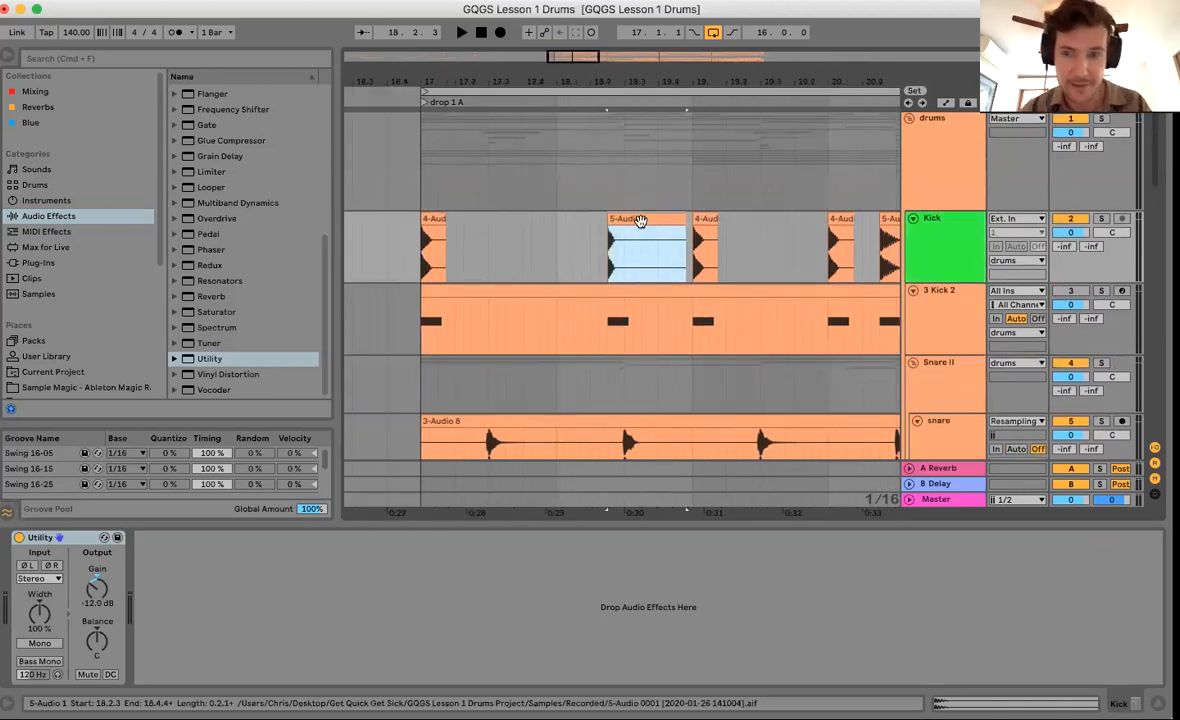
On the Snare track, switch off the Ozone 8 Imager and Glue Compressor, then hide the device view.
{"action": "left_click", "coordinate": [912, 362]}
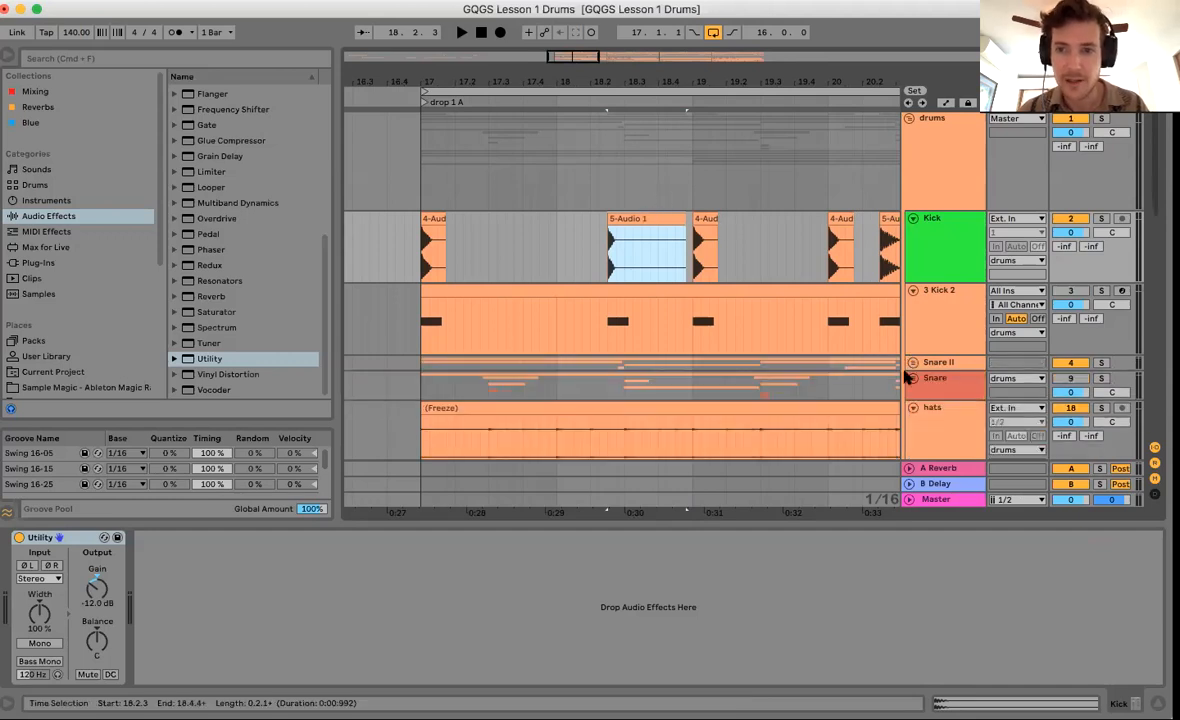
{"action": "left_click", "coordinate": [940, 380]}
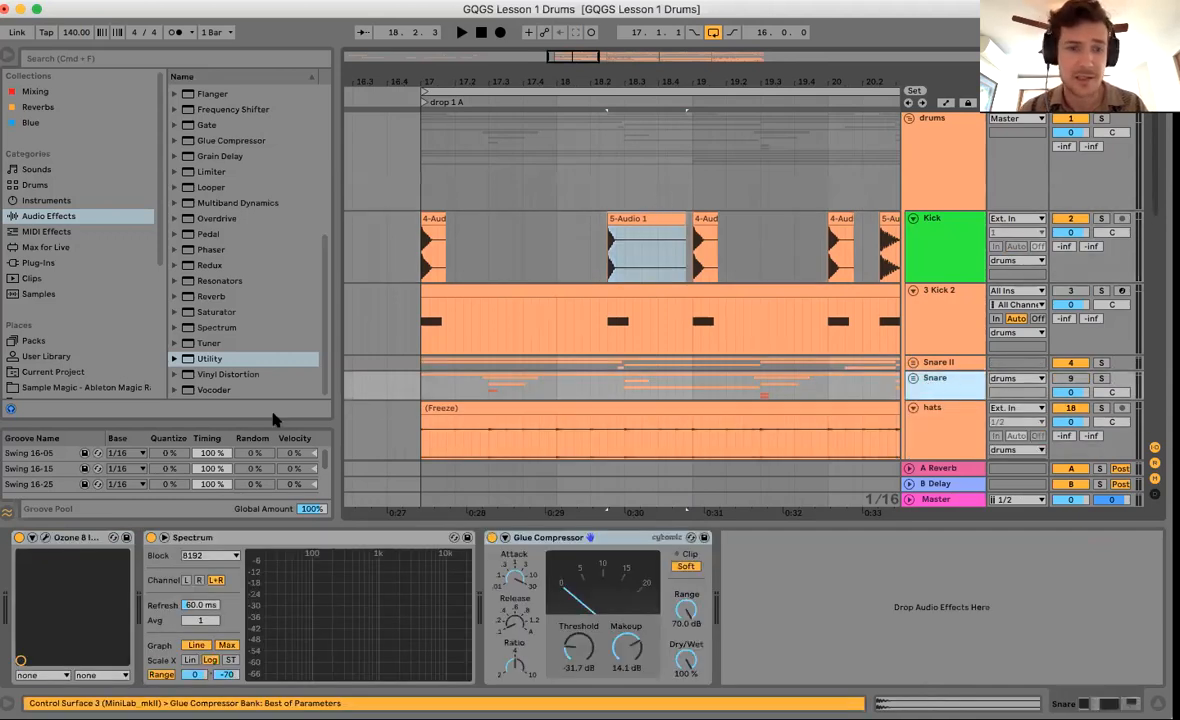
{"action": "left_click", "coordinate": [19, 538]}
{"action": "left_click", "coordinate": [492, 538]}
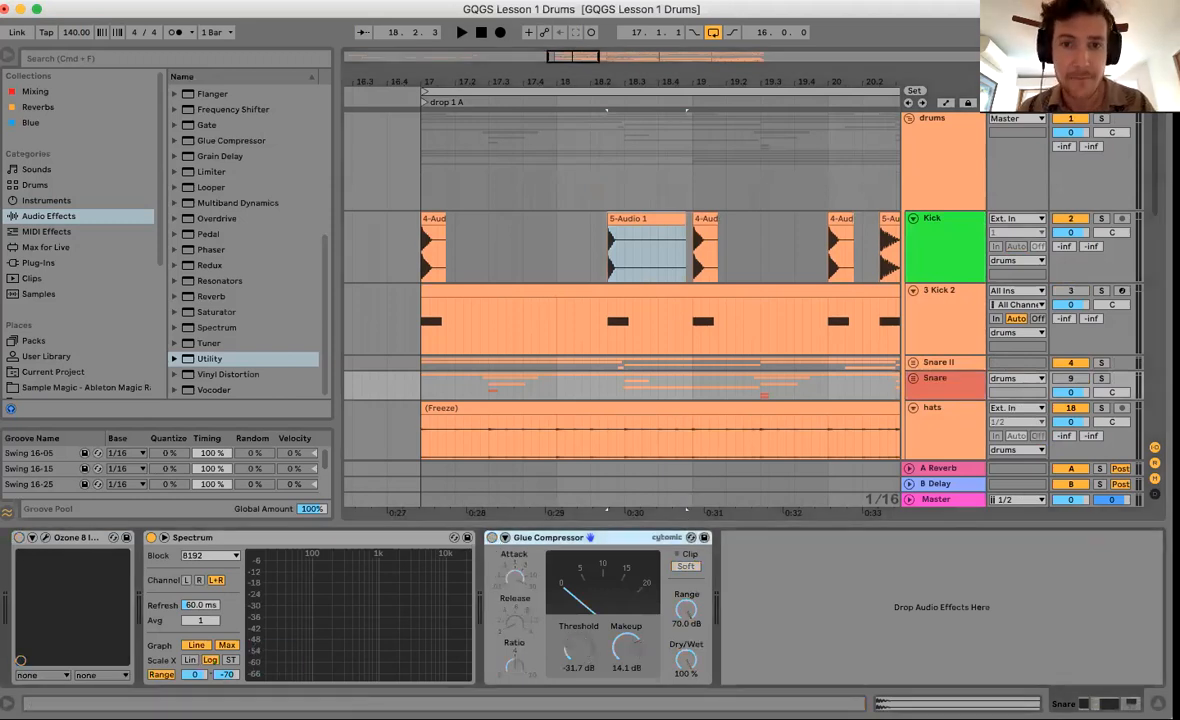
{"action": "key", "text": "super+alt+l"}
{"action": "left_click", "coordinate": [619, 218]}
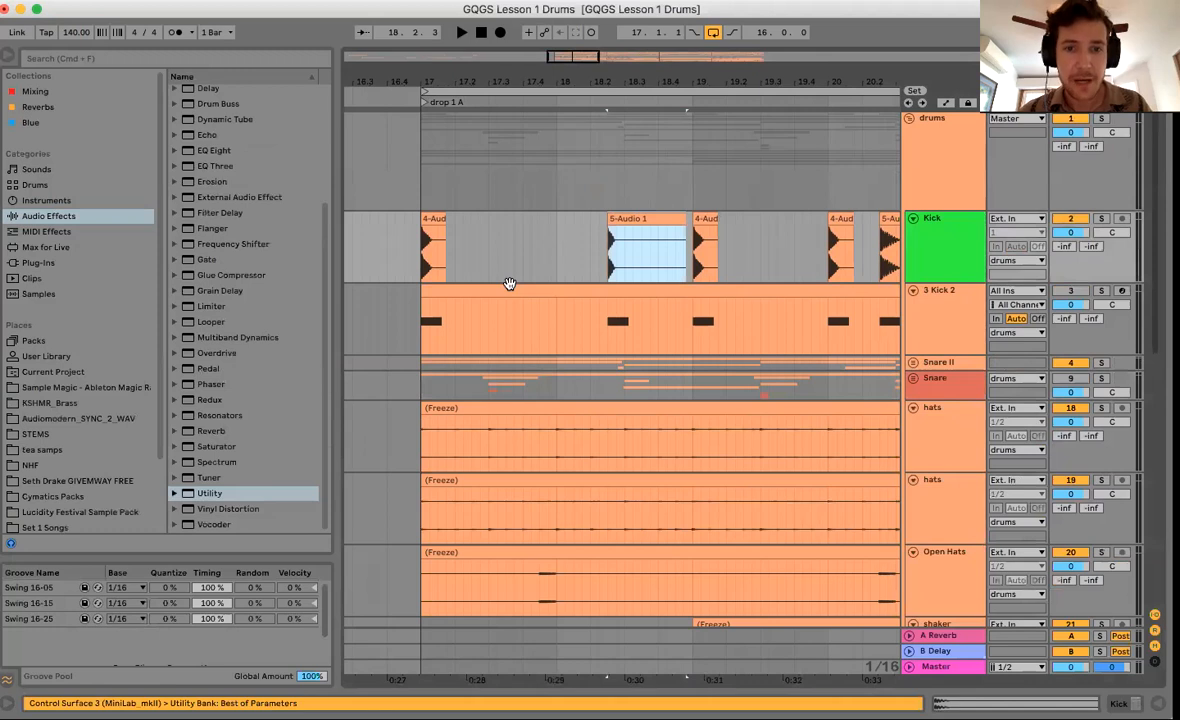
Paste a copy of the 5-Audio 1 clip, extend its start, and shift it earlier in bar 17.
{"action": "left_click", "coordinate": [538, 266]}
{"action": "key", "text": "super+v"}
{"action": "left_click_drag", "start_coordinate": [620, 221], "coordinate": [574, 221]}
{"action": "left_click", "coordinate": [417, 265]}
{"action": "key", "text": "space"}
{"action": "left_click_drag", "start_coordinate": [561, 221], "coordinate": [493, 221]}
{"action": "key", "text": "space"}
{"action": "left_click", "coordinate": [498, 290]}
{"action": "key", "text": "space"}
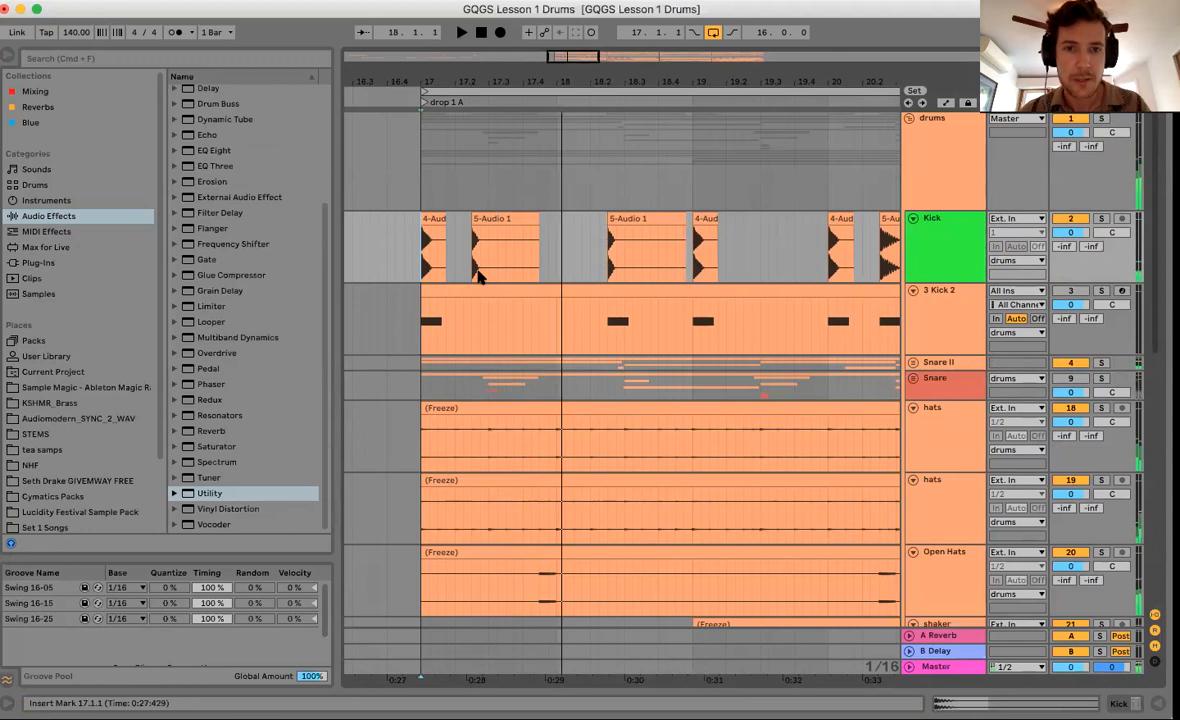
{"action": "key", "text": "space"}
Split 17.2.3–17.3.3 of the 5-Audio 1 clip into its own kick hit and audition it.
{"action": "left_click_drag", "start_coordinate": [473, 250], "coordinate": [506, 276]}
{"action": "key", "text": "super+e"}
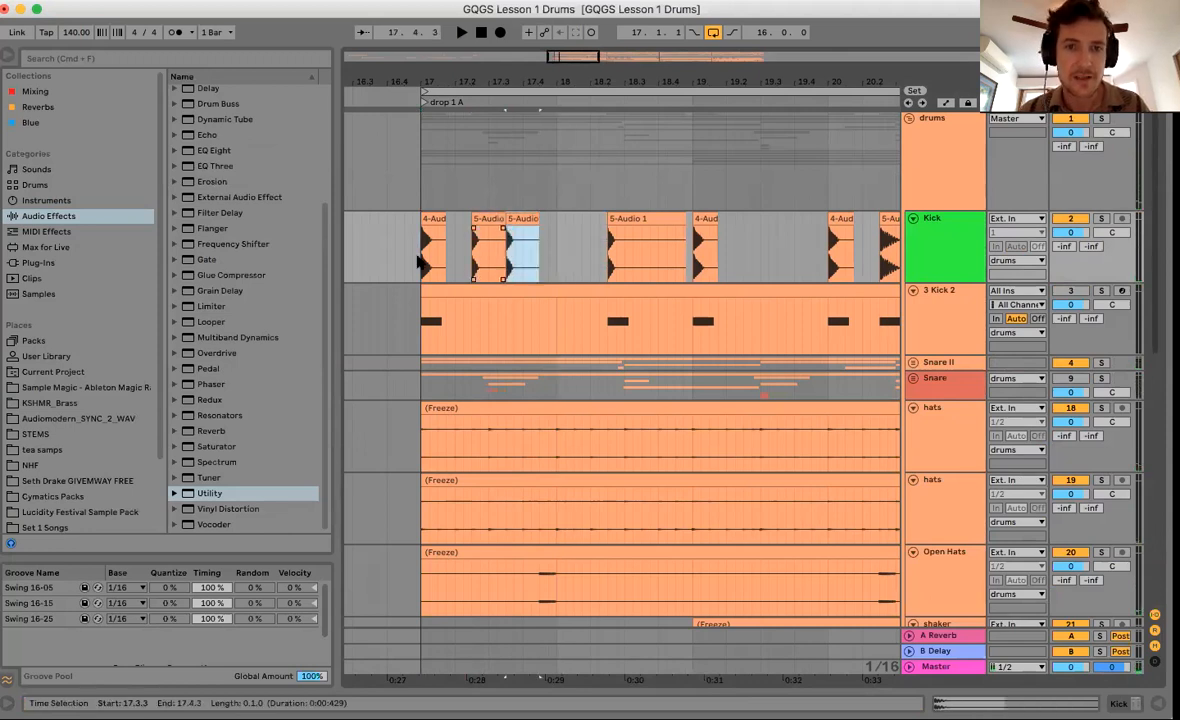
{"action": "left_click", "coordinate": [470, 336]}
{"action": "key", "text": "space"}
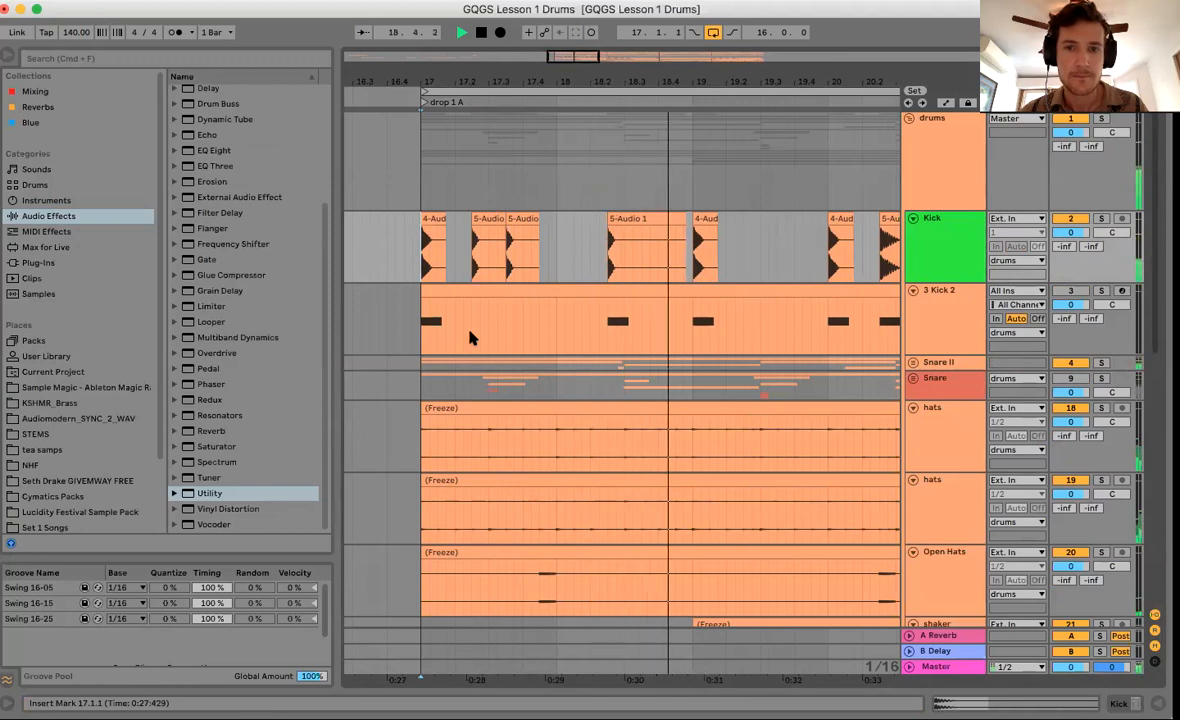
{"action": "key", "text": "space"}
Copy the kick hit at 17.3.3 and paste it at 18.3.3.
{"action": "left_click", "coordinate": [522, 219]}
{"action": "key", "text": "super+c"}
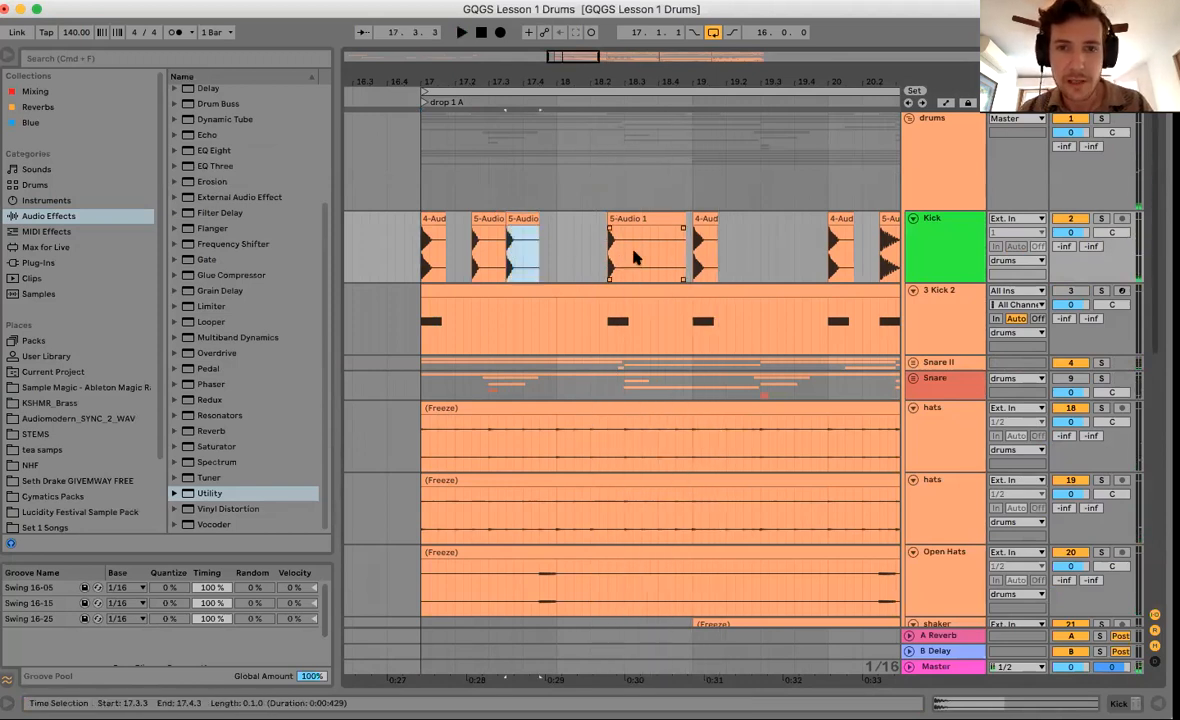
{"action": "left_click", "coordinate": [641, 257]}
{"action": "key", "text": "super+v"}
{"action": "left_click_drag", "start_coordinate": [658, 75], "coordinate": [658, 74]}
Play drop 1A from bar 17 and select the short 5-Audio hit up to 17.4.1.
{"action": "left_click", "coordinate": [540, 334]}
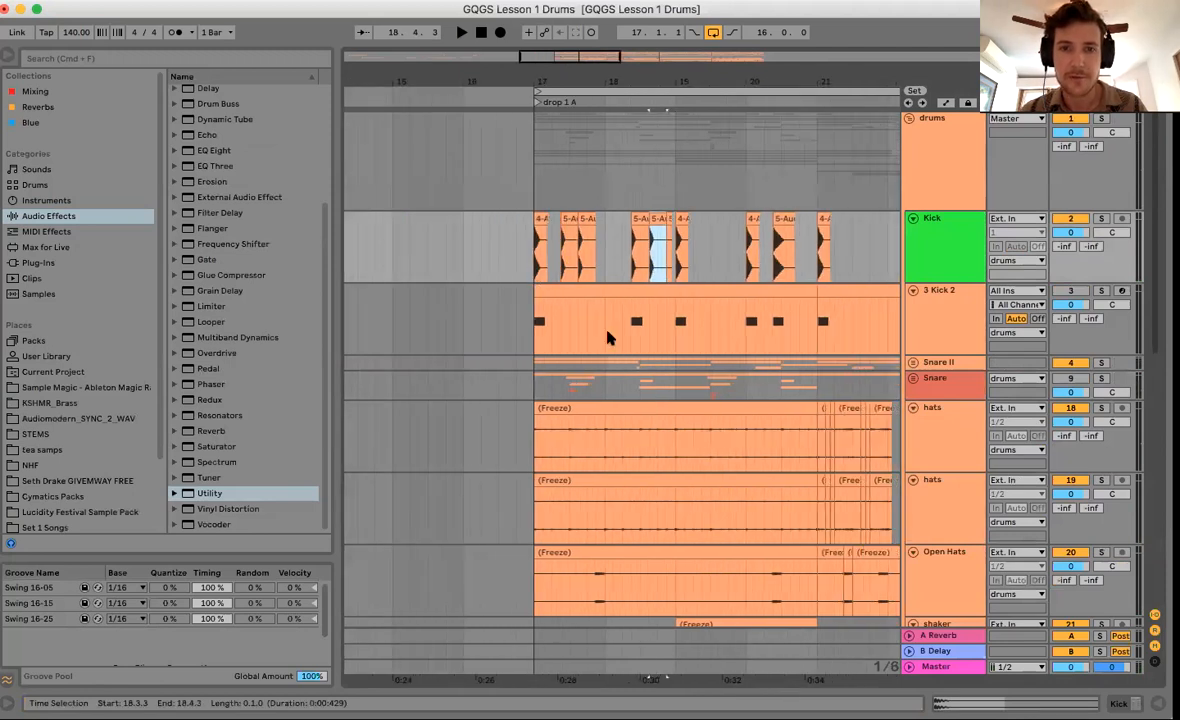
{"action": "key", "text": "space"}
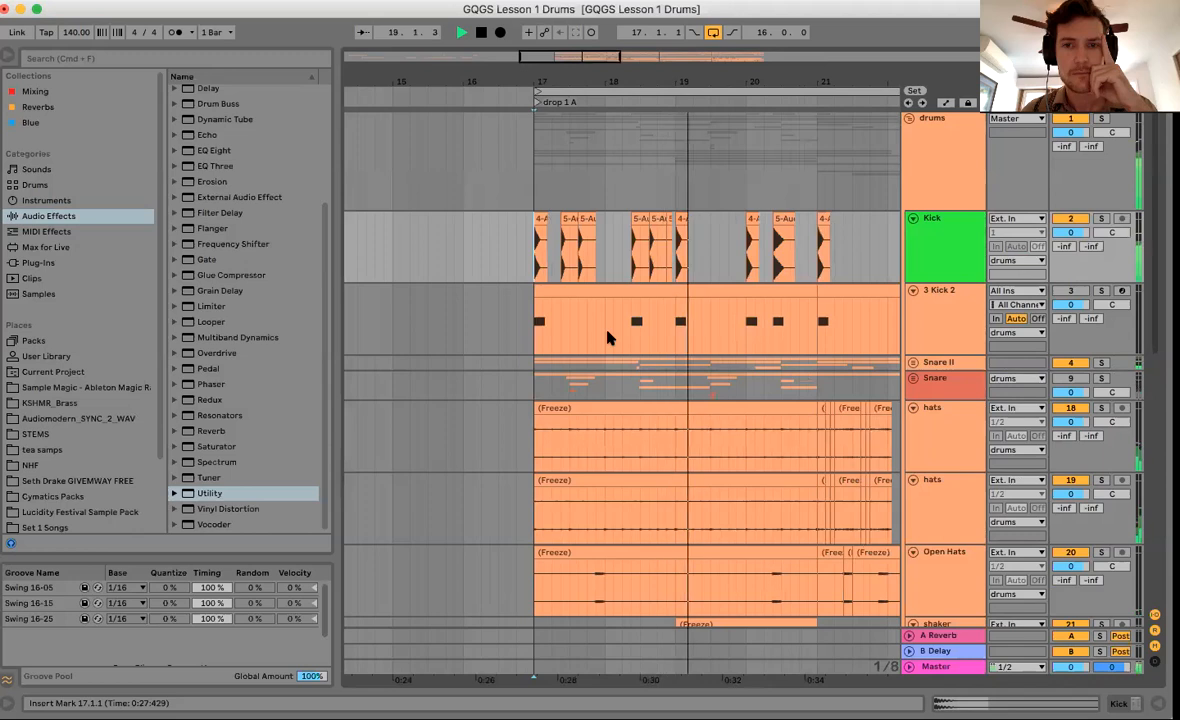
{"action": "left_click", "coordinate": [586, 246]}
{"action": "left_click_drag", "start_coordinate": [588, 246], "coordinate": [593, 242]}
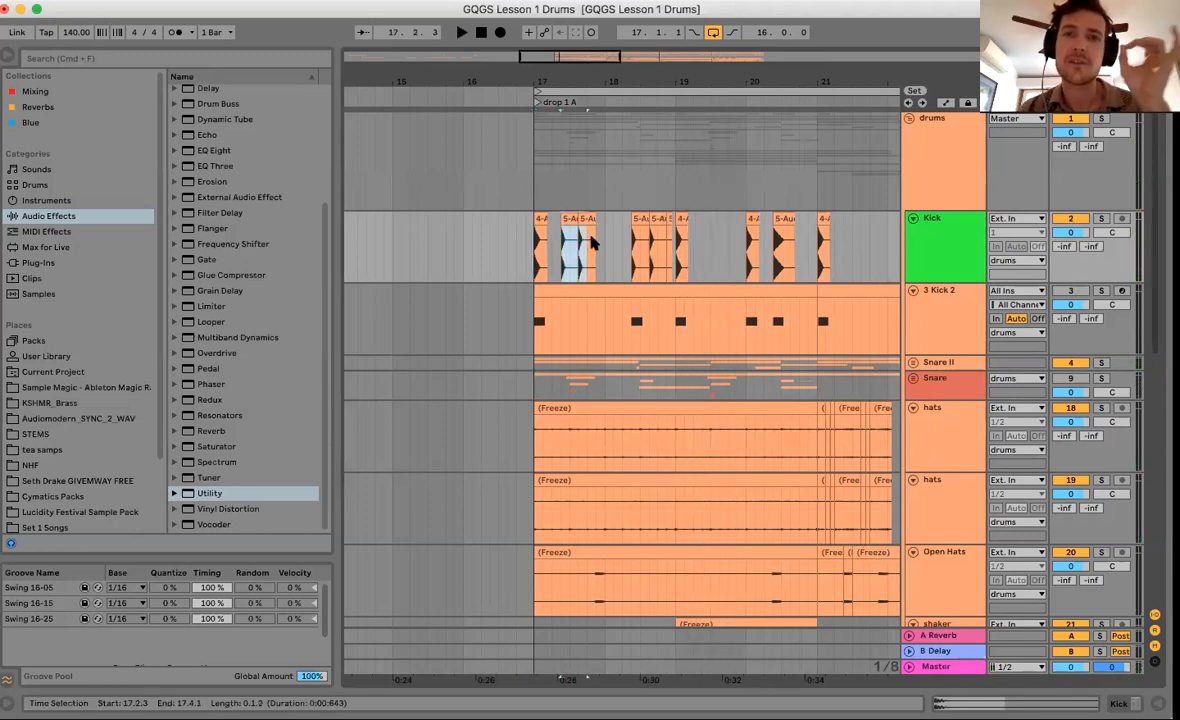
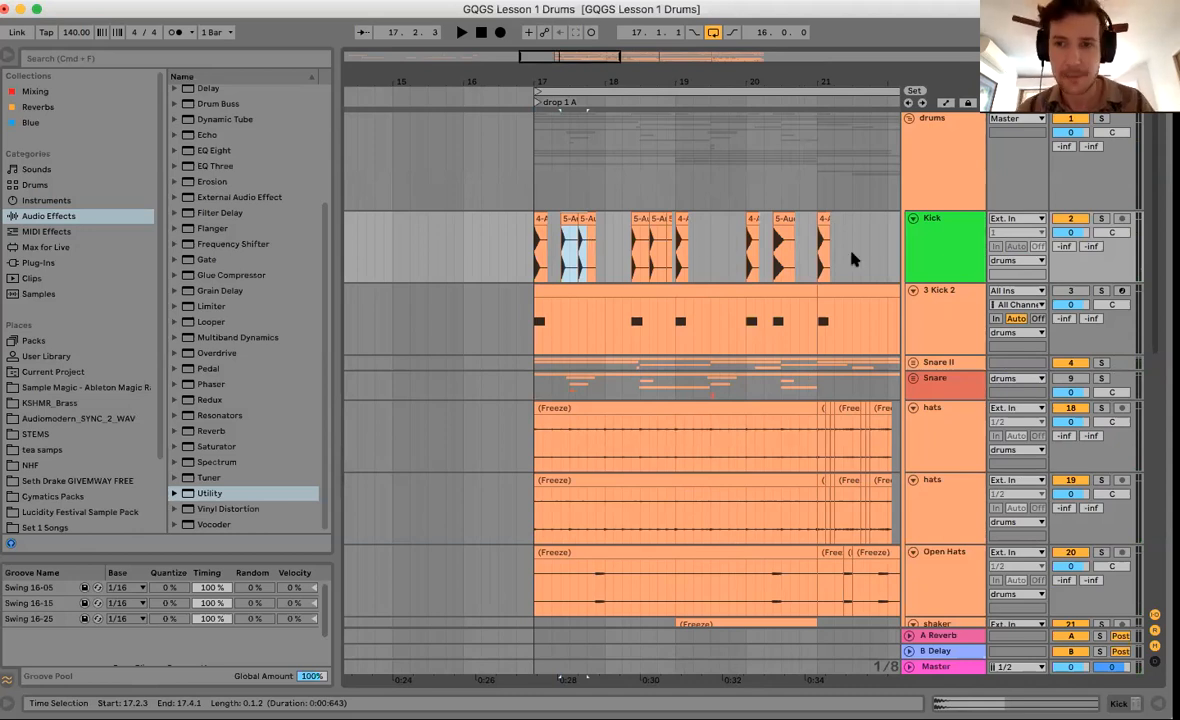
Select the Kick track so the new track lands directly below it.
{"action": "left_click", "coordinate": [929, 252]}
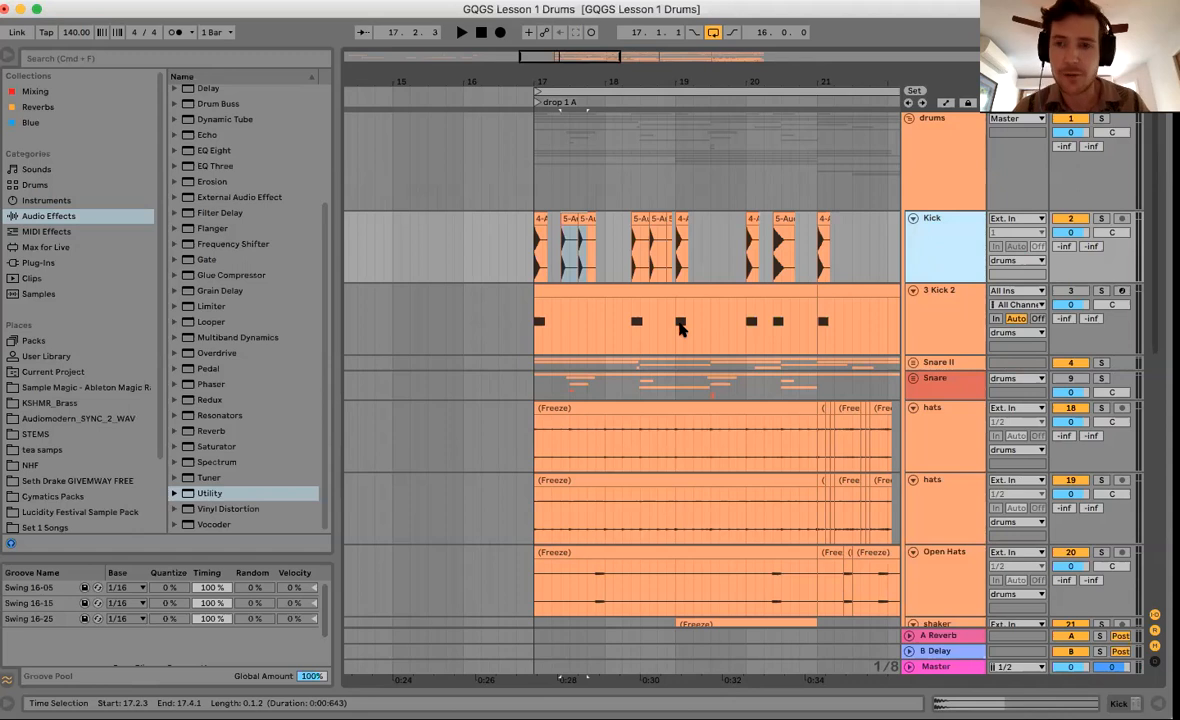
Add a new audio track below Kick and name it GK.
{"action": "key", "text": "super+t"}
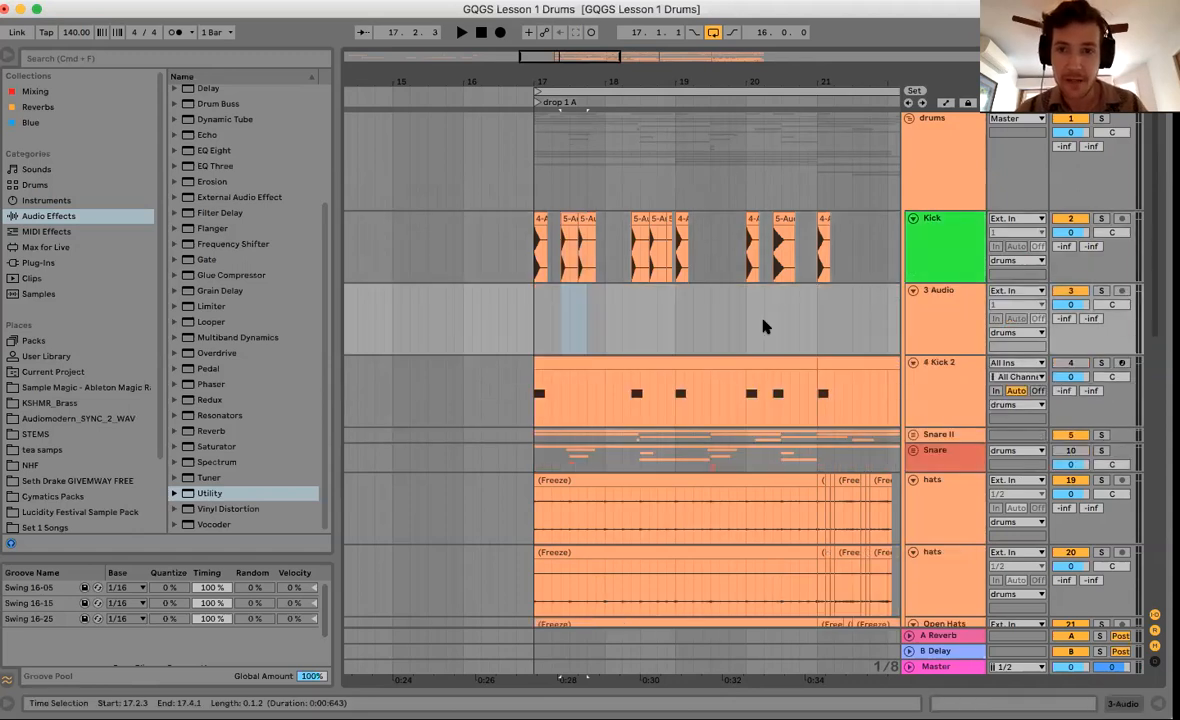
{"action": "type", "text": "GK"}
{"action": "key", "text": "Return"}
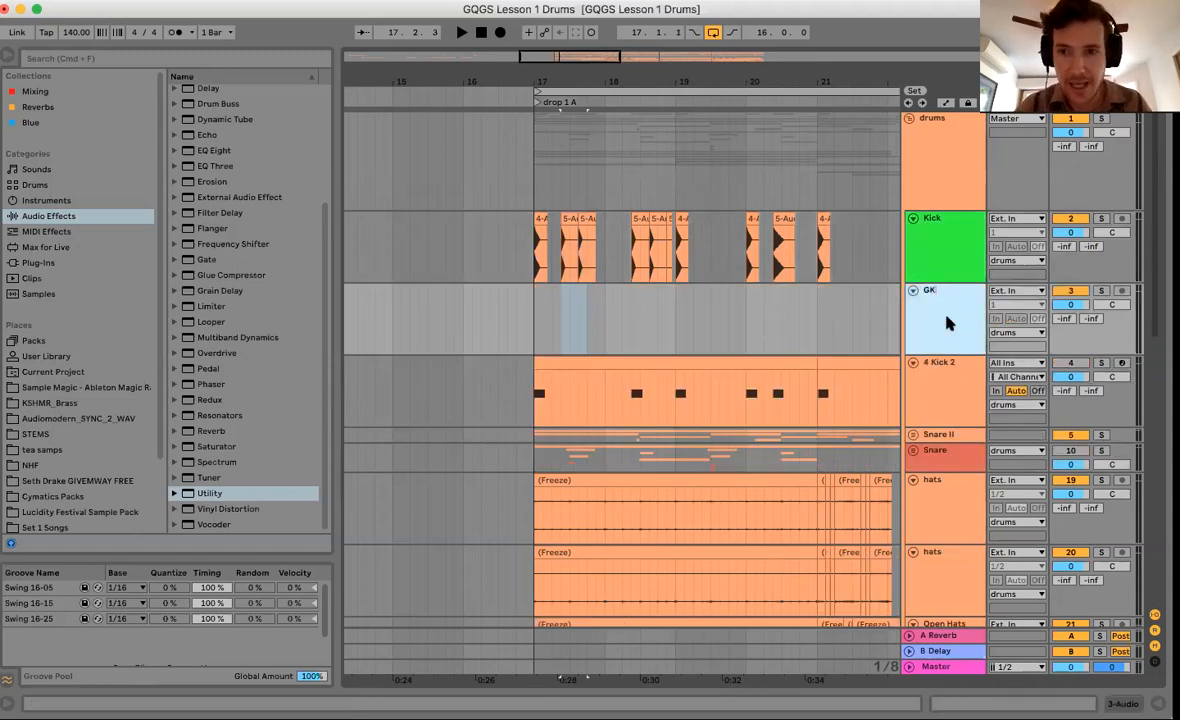
{"action": "left_click", "coordinate": [737, 340]}
Move the kick clips around bars 17–18 down from Kick onto the GK track.
{"action": "left_click_drag", "start_coordinate": [554, 264], "coordinate": [663, 262]}
{"action": "scroll", "coordinate": [665, 262], "scroll_direction": "right", "scroll_amount": 3}
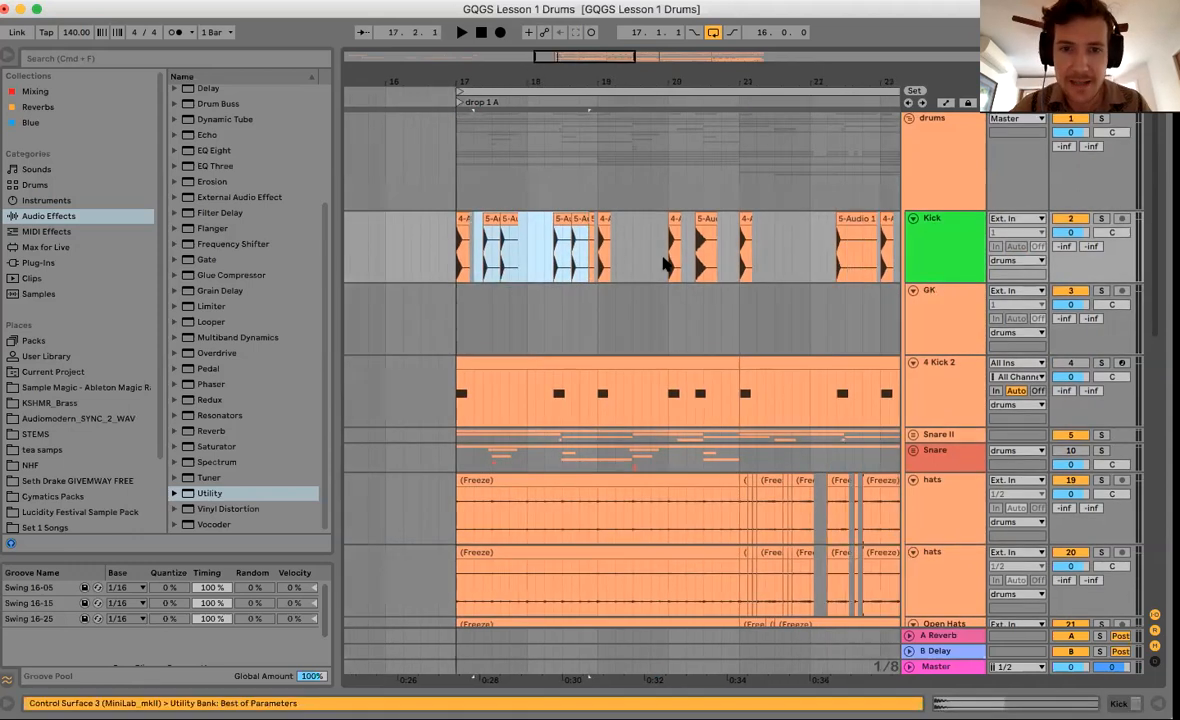
{"action": "left_click", "coordinate": [554, 277]}
{"action": "left_click_drag", "start_coordinate": [554, 398], "coordinate": [564, 398]}
{"action": "left_click_drag", "start_coordinate": [581, 218], "coordinate": [585, 310]}
{"action": "left_click_drag", "start_coordinate": [486, 250], "coordinate": [510, 316]}
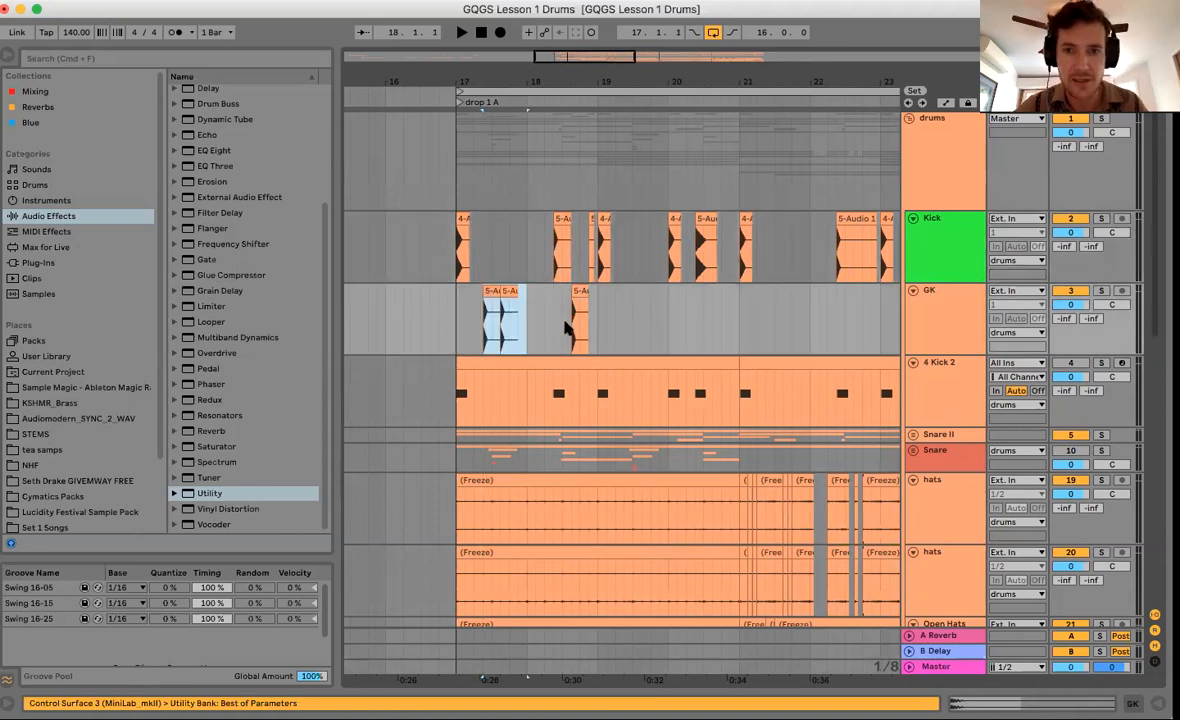
Show GK's device chain and add an EQ Eight to it.
{"action": "left_click", "coordinate": [564, 322]}
{"action": "double_click", "coordinate": [952, 344]}
{"action": "left_click_drag", "start_coordinate": [197, 151], "coordinate": [179, 614]}
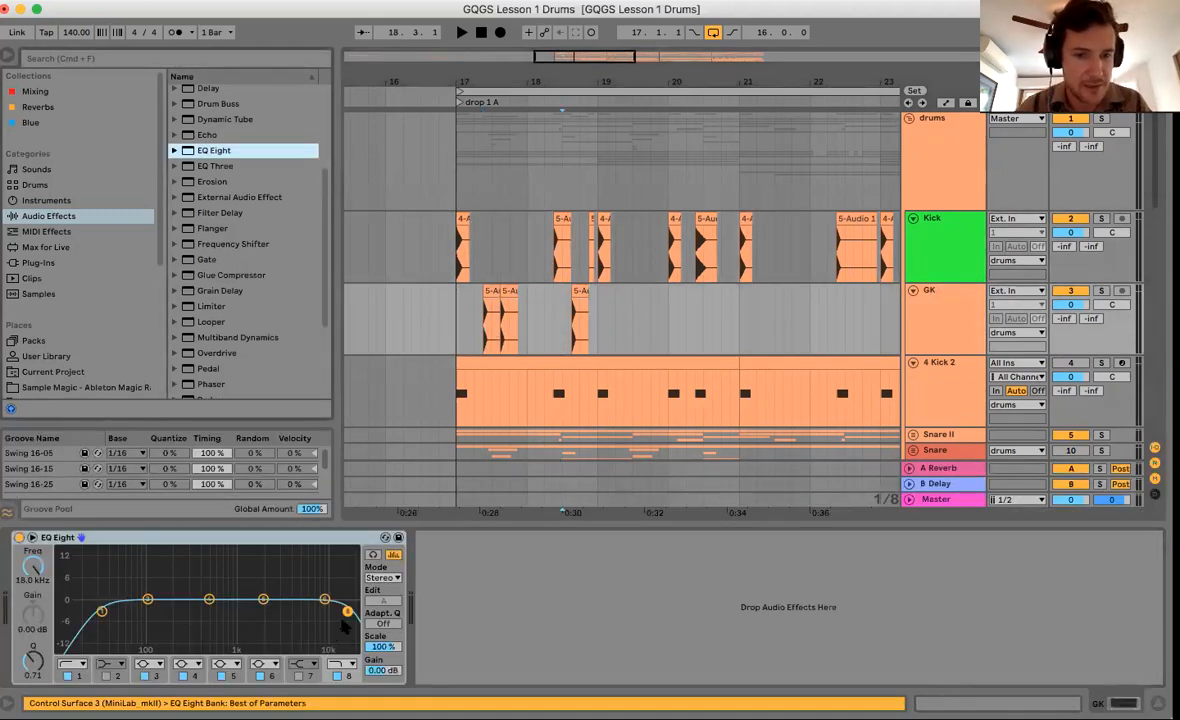
Audition soloed GK from 17.2.3 while settling EQ Eight's high cut at 1.07 kHz, then unsolo.
{"action": "left_click_drag", "start_coordinate": [348, 611], "coordinate": [227, 610]}
{"action": "left_click", "coordinate": [482, 314]}
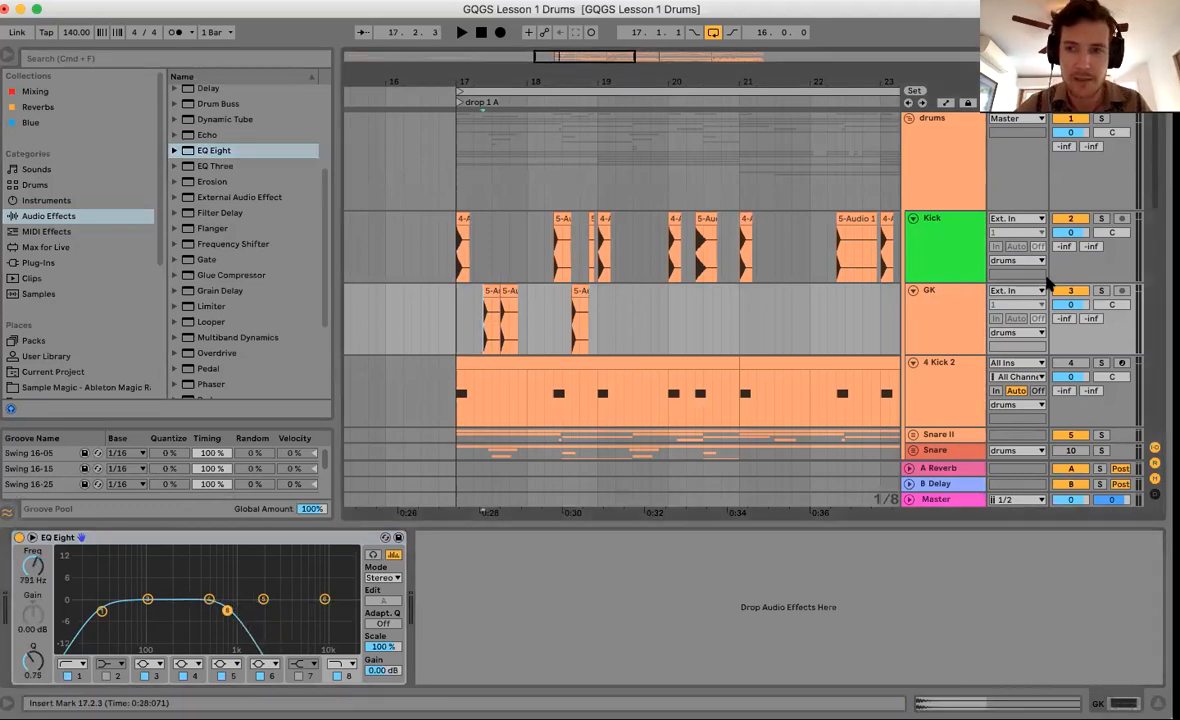
{"action": "left_click", "coordinate": [1101, 291]}
{"action": "key", "text": "space"}
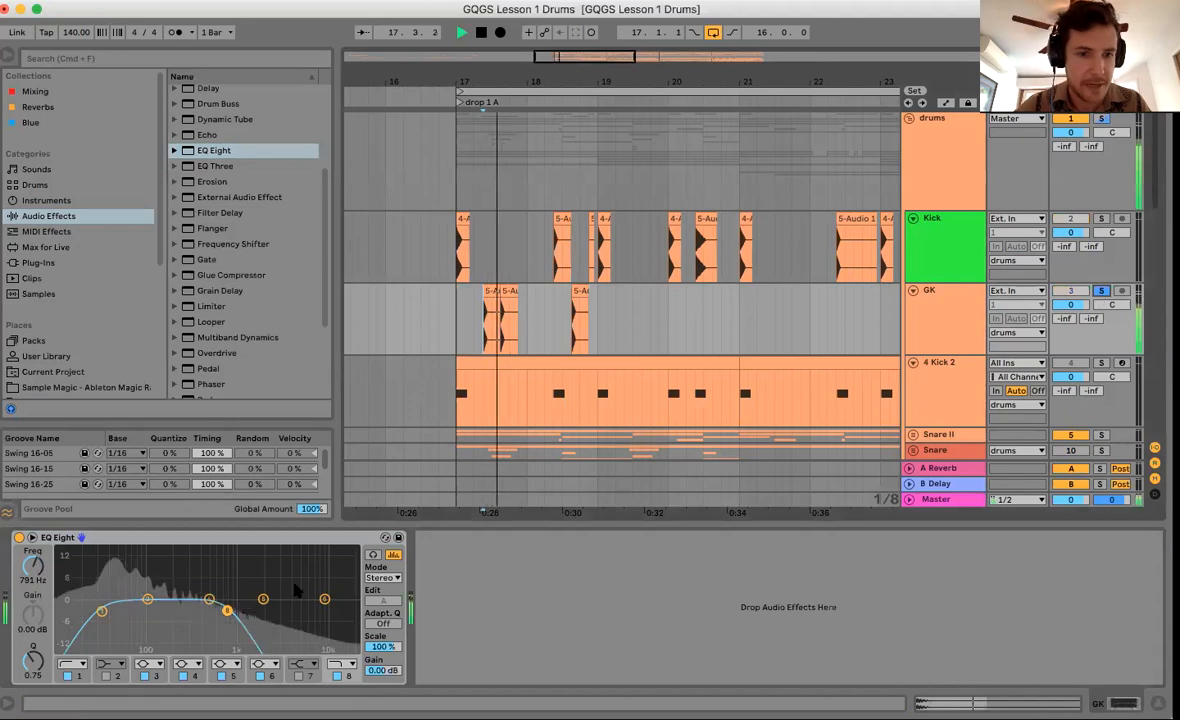
{"action": "left_click_drag", "start_coordinate": [228, 611], "coordinate": [239, 611]}
{"action": "key", "text": "space"}
{"action": "key", "text": "space"}
{"action": "key", "text": "space"}
{"action": "key", "text": "space"}
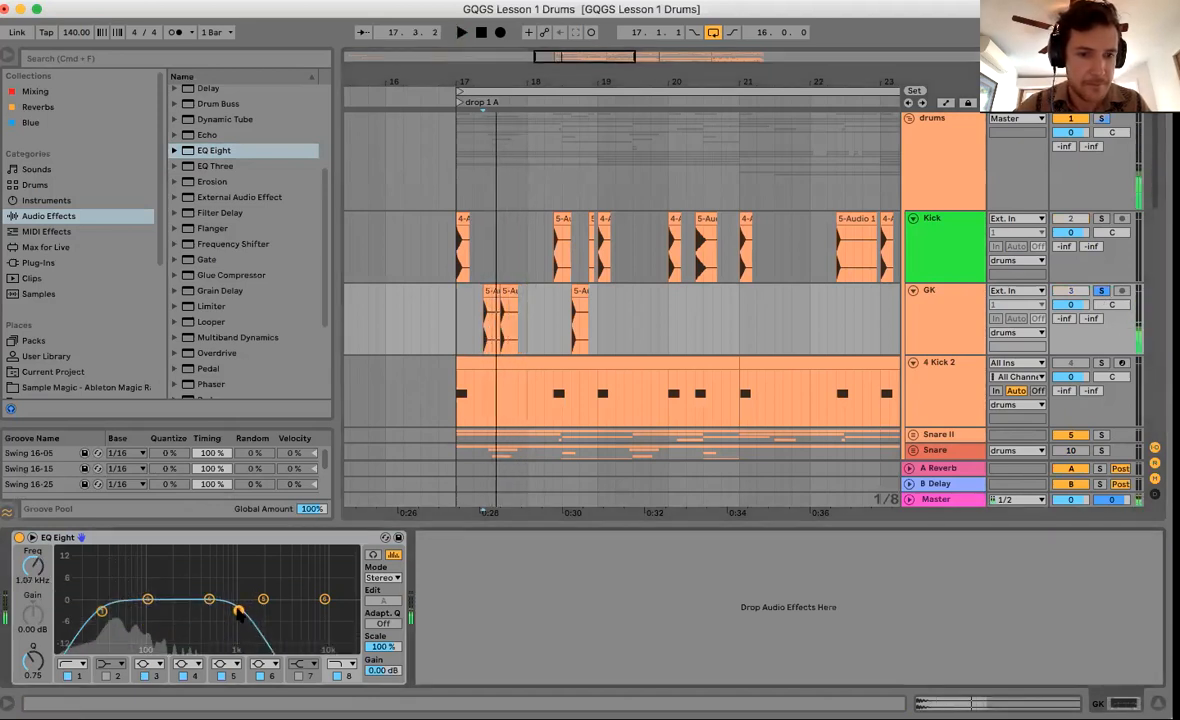
{"action": "key", "text": "space"}
{"action": "key", "text": "space"}
{"action": "key", "text": "space"}
{"action": "key", "text": "space"}
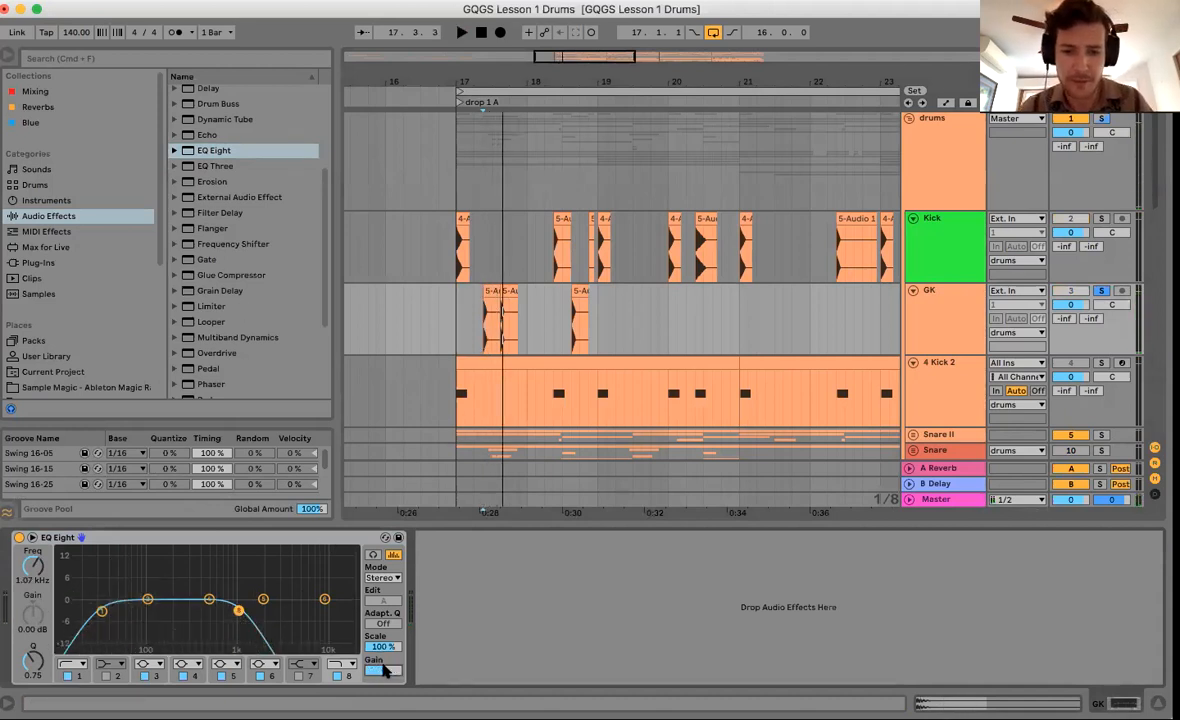
{"action": "left_click", "coordinate": [458, 314]}
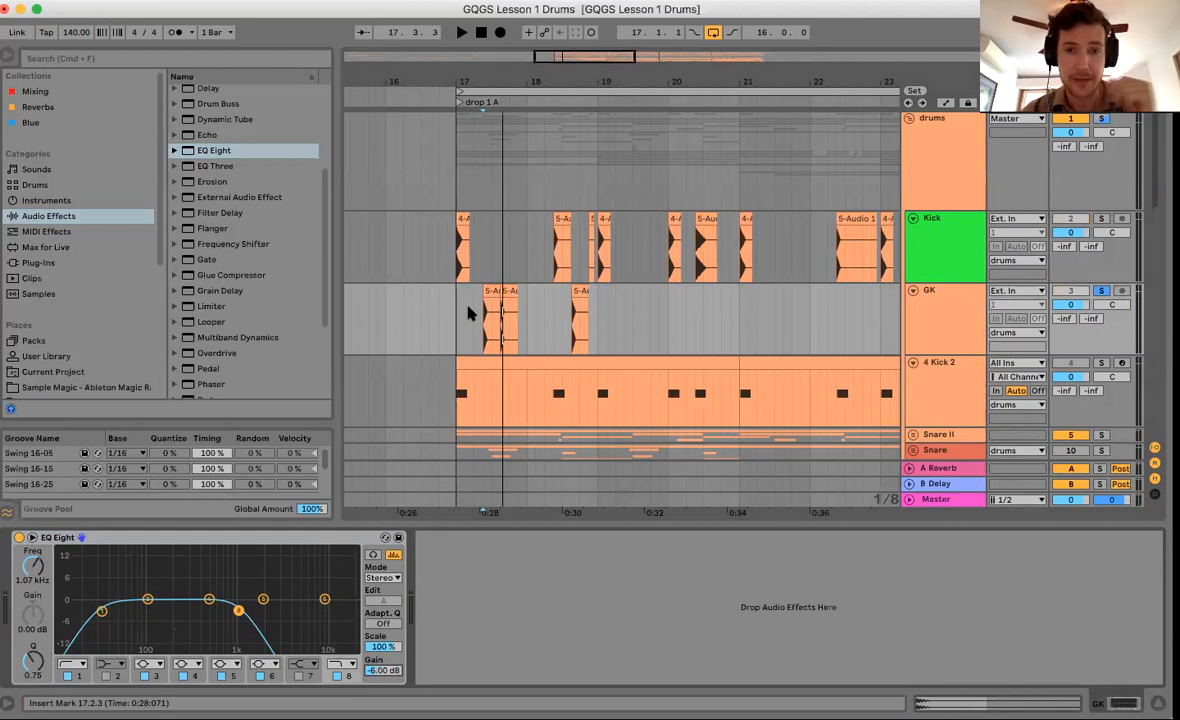
{"action": "left_click", "coordinate": [1100, 291]}
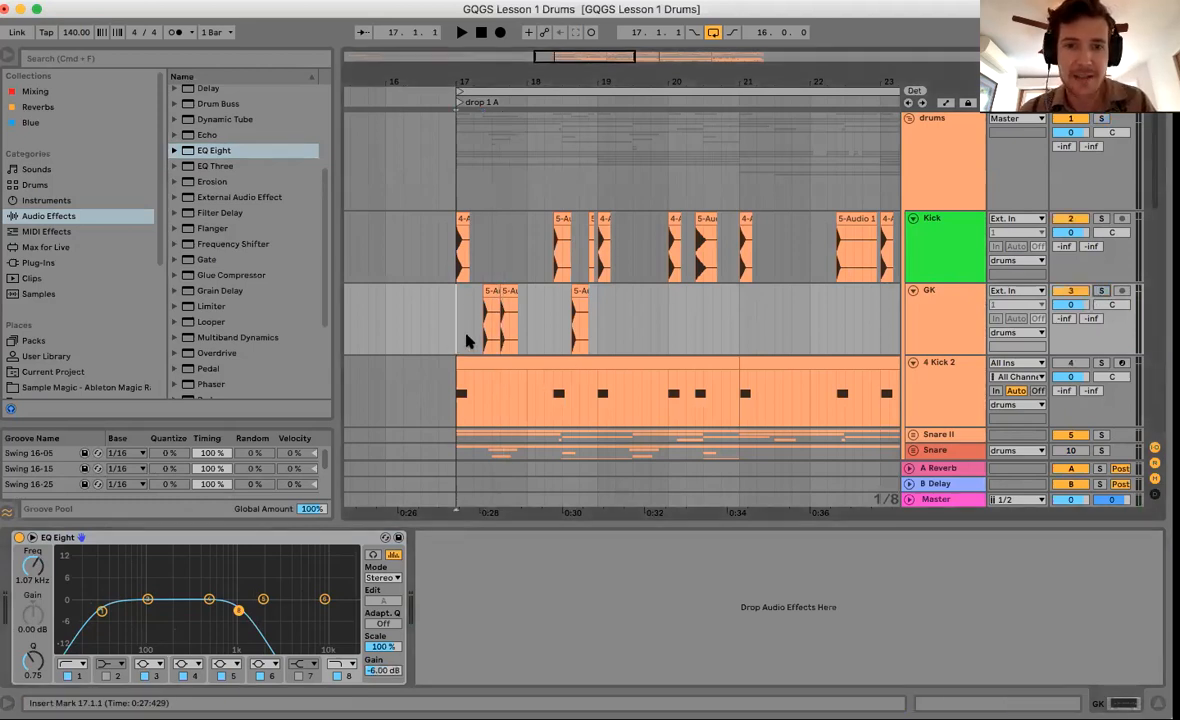
{"action": "left_click_drag", "start_coordinate": [466, 341], "coordinate": [603, 337]}
Repeat GK's two-bar kick pattern to bar 25 and nudge the last 5-Audio 1 clip 1/32 earlier.
{"action": "scroll", "coordinate": [597, 340], "scroll_direction": "right", "scroll_amount": 2}
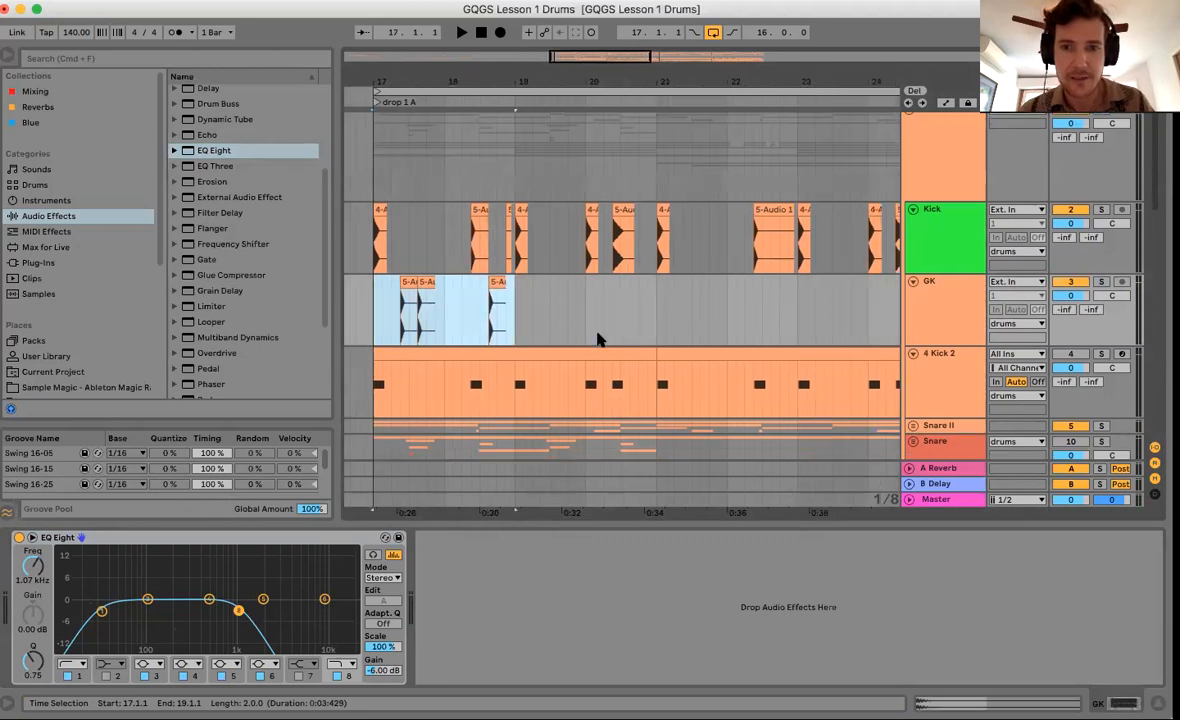
{"action": "key", "text": "Right"}
{"action": "key", "text": "Right"}
{"action": "key", "text": "Right"}
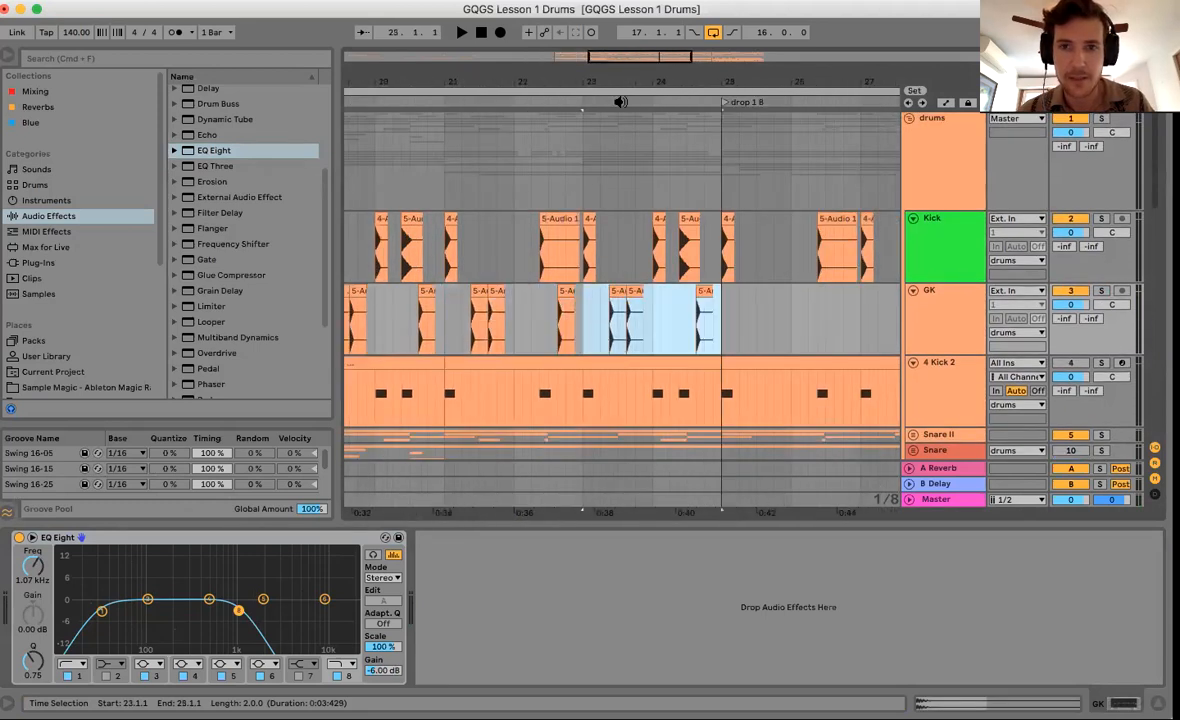
{"action": "left_click_drag", "start_coordinate": [627, 83], "coordinate": [622, 40]}
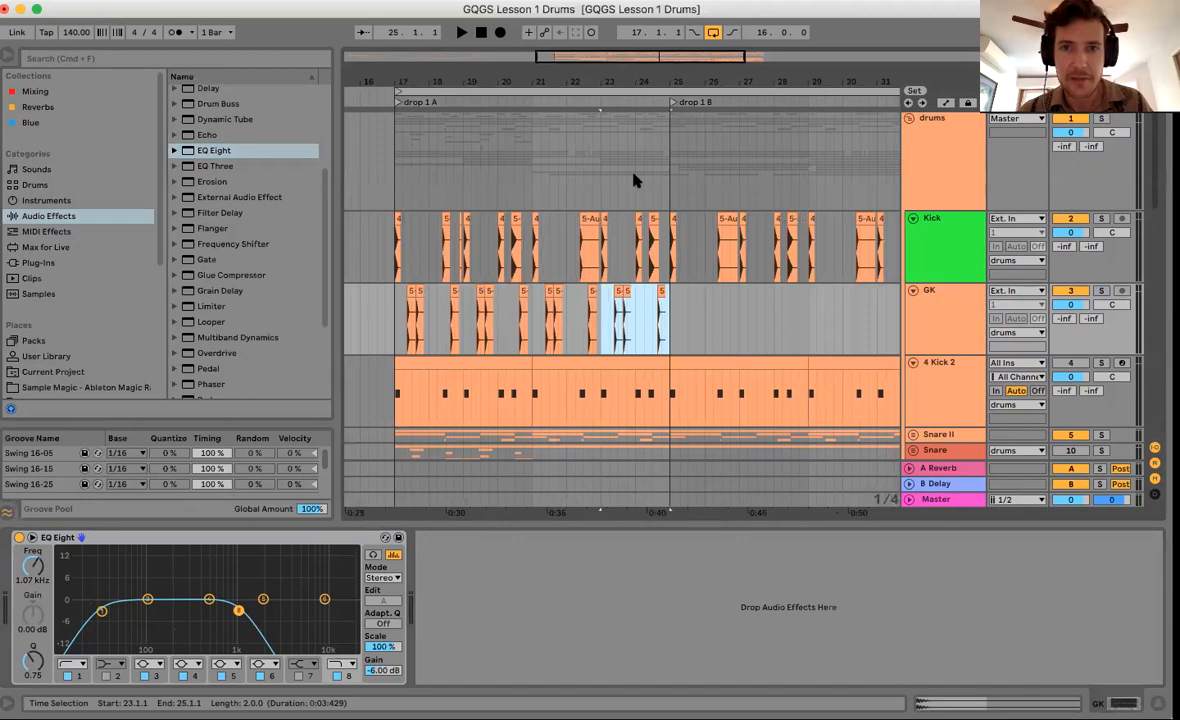
{"action": "left_click_drag", "start_coordinate": [663, 83], "coordinate": [660, 298]}
{"action": "left_click_drag", "start_coordinate": [653, 80], "coordinate": [653, 57]}
Play the extended GK pattern back from bar 17.
{"action": "scroll", "coordinate": [503, 308], "scroll_direction": "left", "scroll_amount": 2}
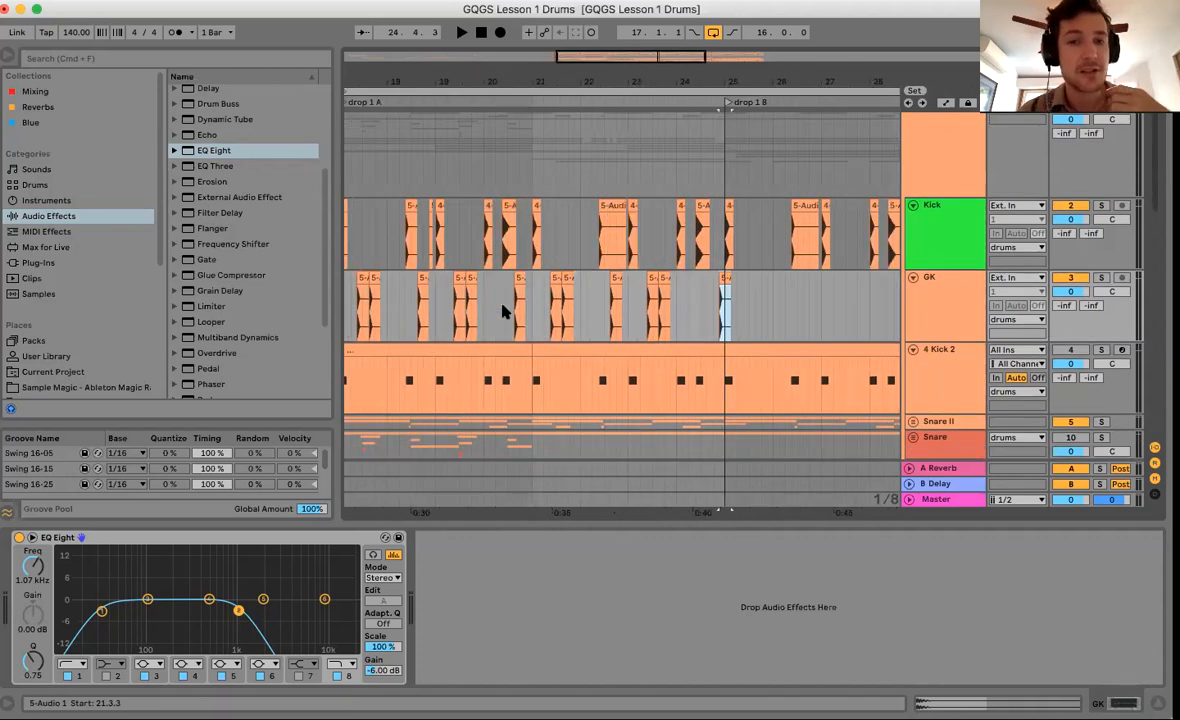
{"action": "scroll", "coordinate": [432, 343], "scroll_direction": "left", "scroll_amount": 2}
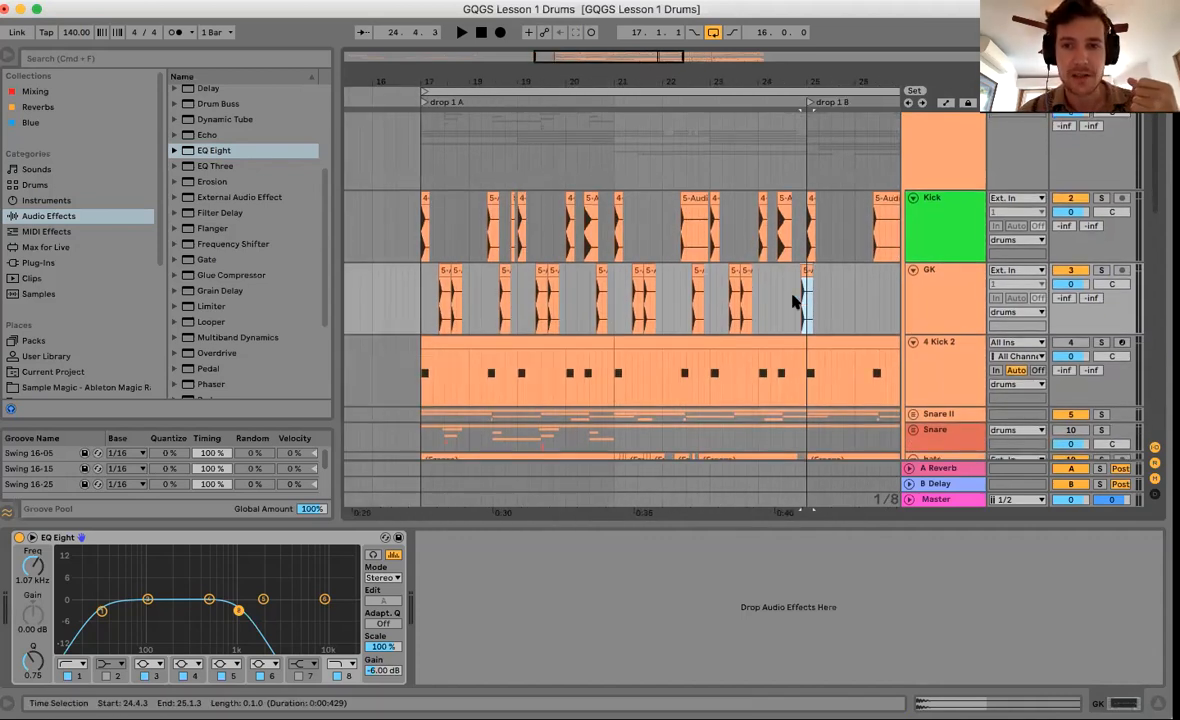
{"action": "left_click", "coordinate": [424, 296]}
{"action": "key", "text": "space"}
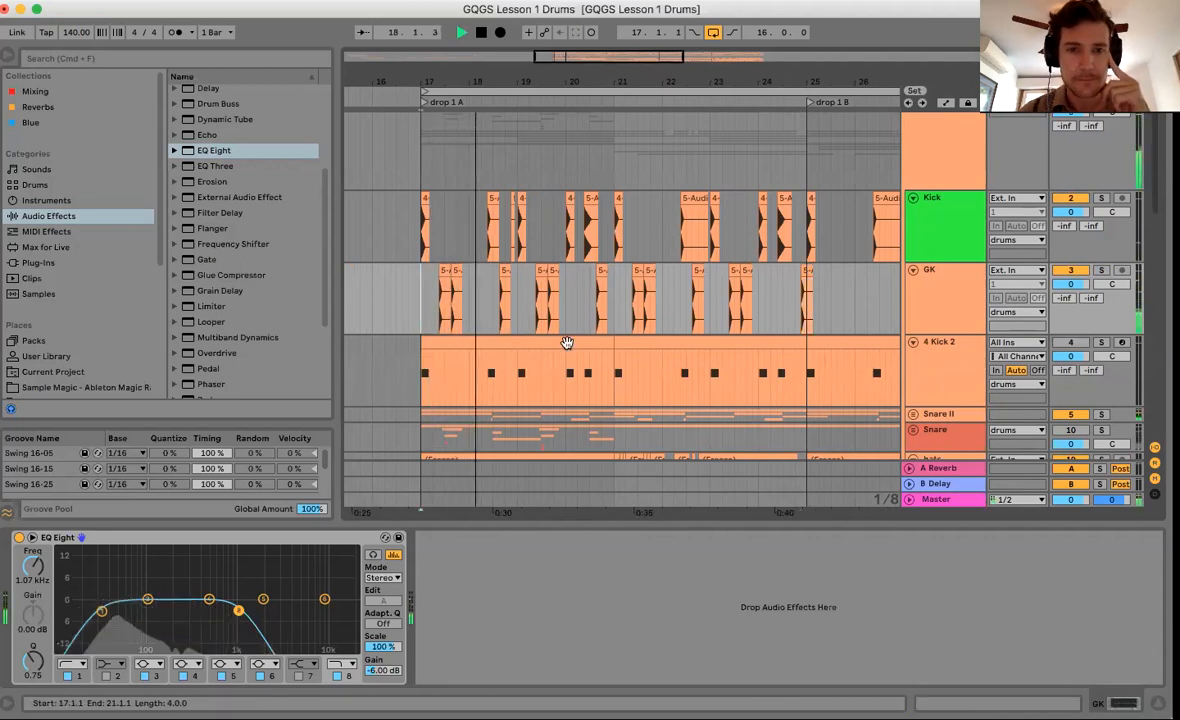
Pull EQ Eight's top band to about 359 Hz, set the low cut to 60 Hz, and play from 17.2.3.
{"action": "left_click_drag", "start_coordinate": [238, 611], "coordinate": [198, 618]}
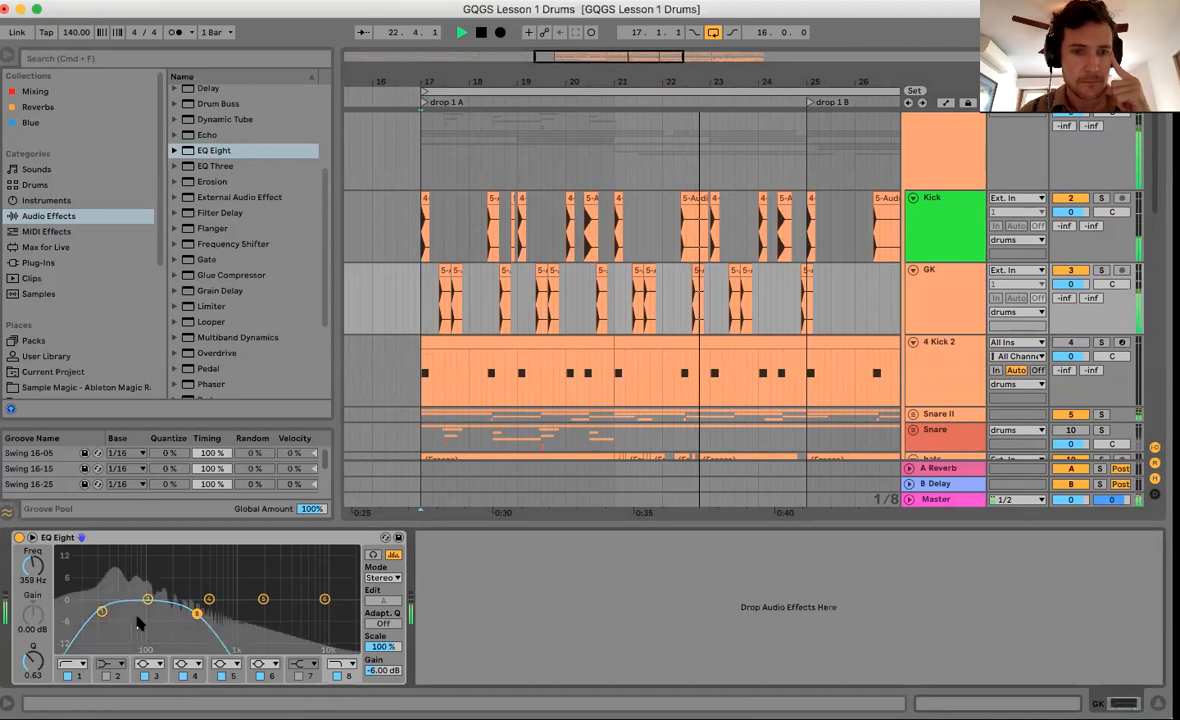
{"action": "left_click", "coordinate": [101, 611]}
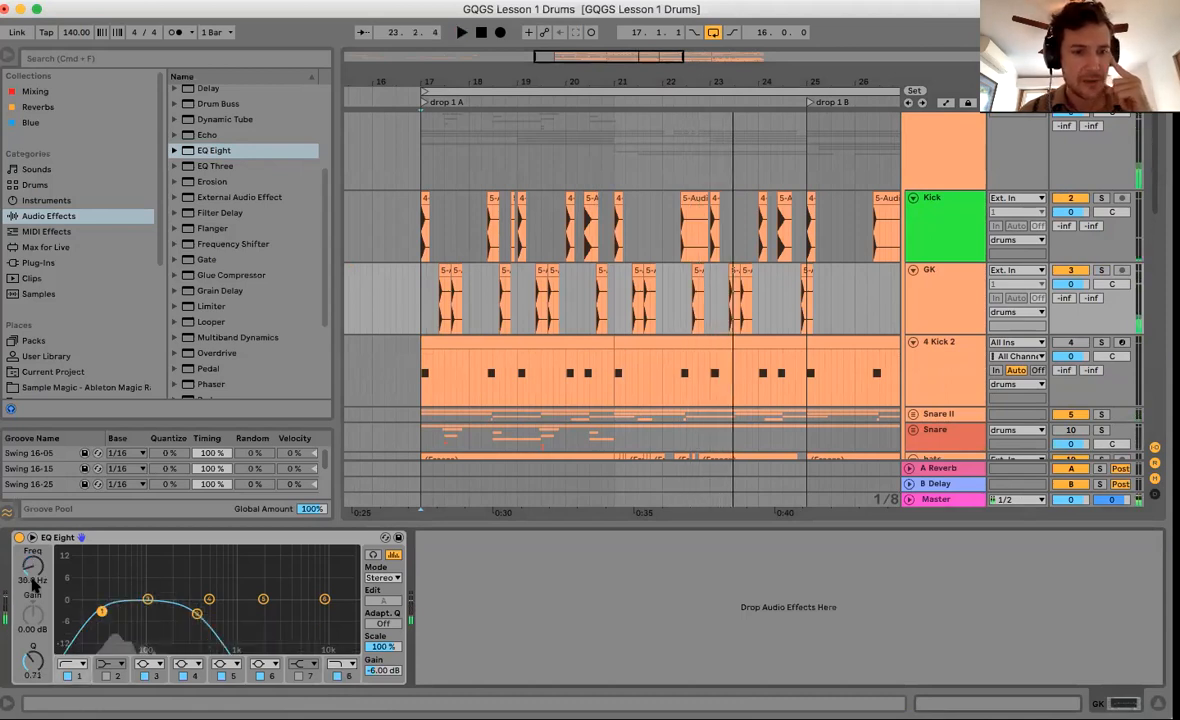
{"action": "left_click_drag", "start_coordinate": [33, 583], "coordinate": [33, 583]}
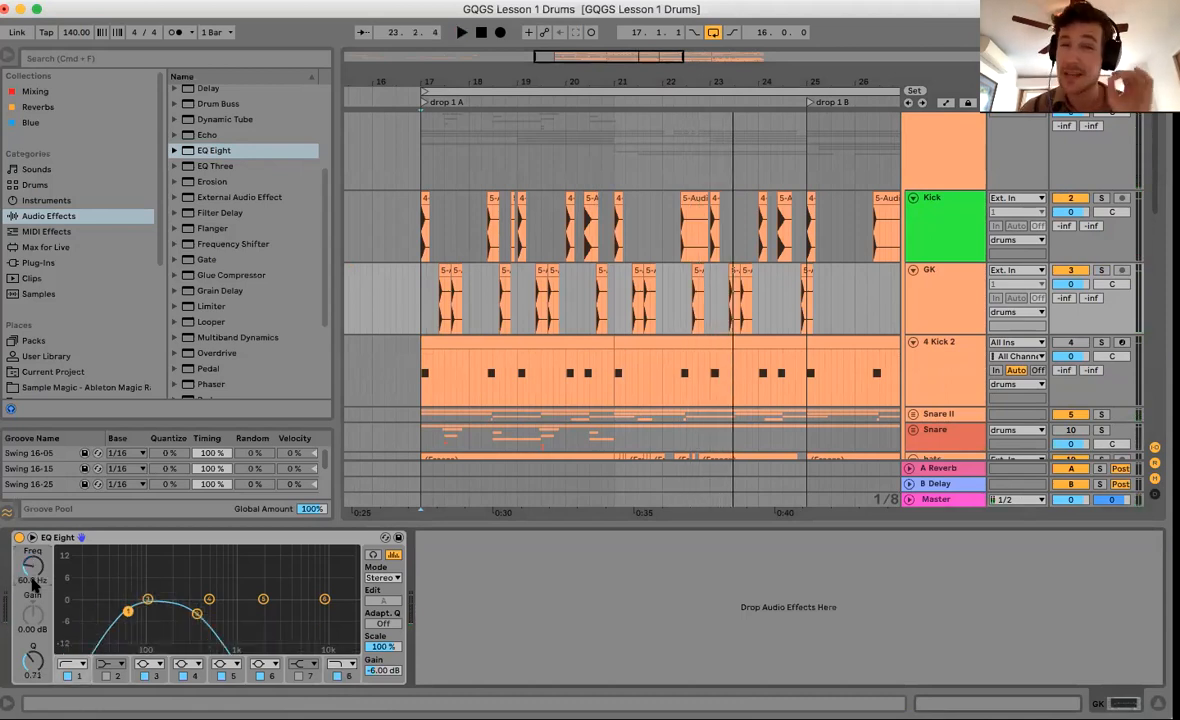
{"action": "left_click", "coordinate": [437, 322]}
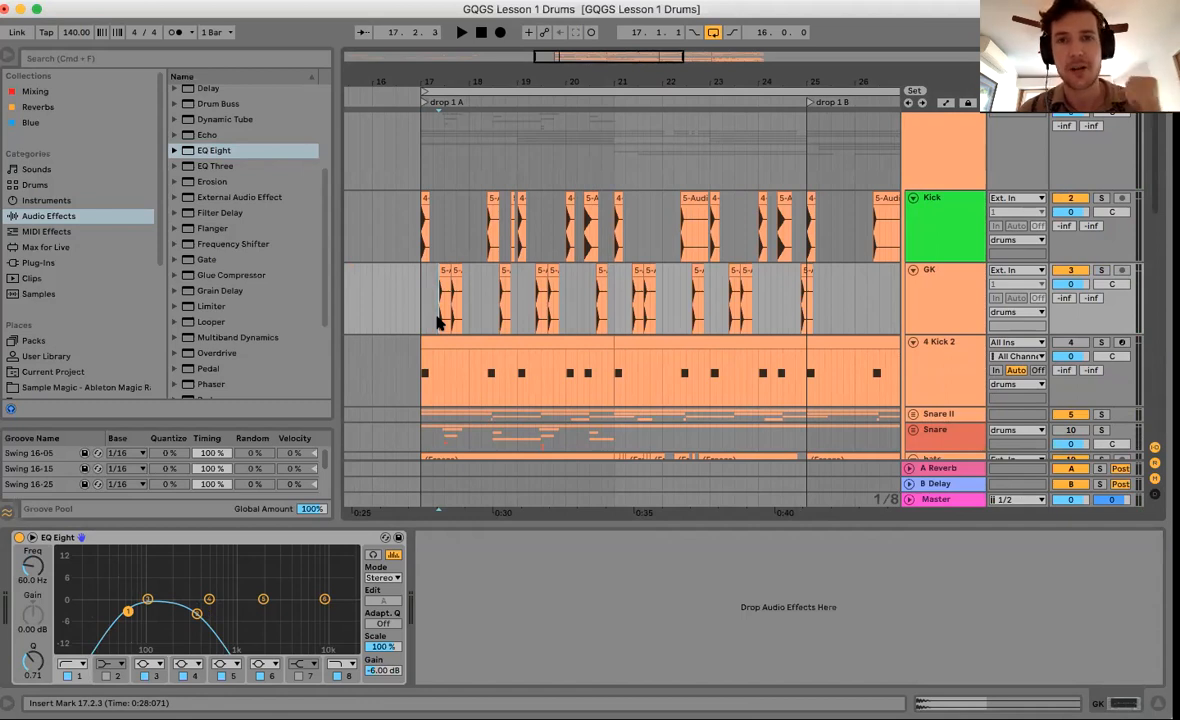
{"action": "key", "text": "space"}
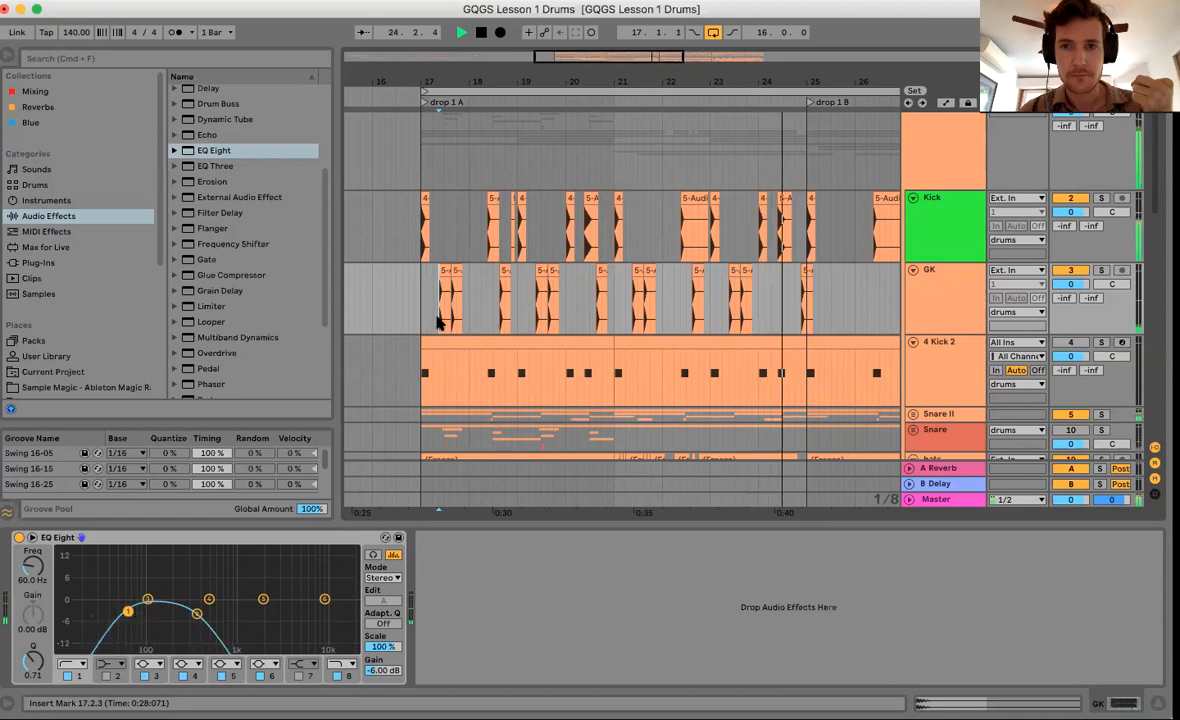
Paste a copy of the short GK slice from 24.4.3 at 24.4.1 and audition it from bar 24.
{"action": "key", "text": "space"}
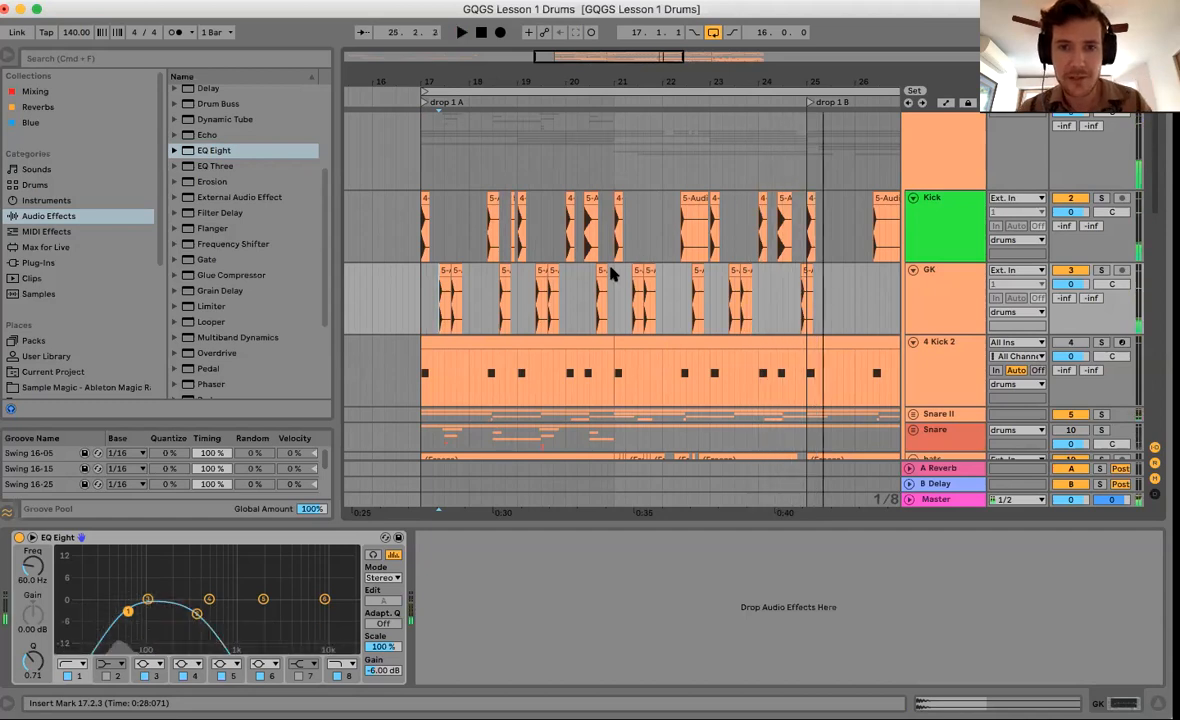
{"action": "left_click", "coordinate": [601, 271]}
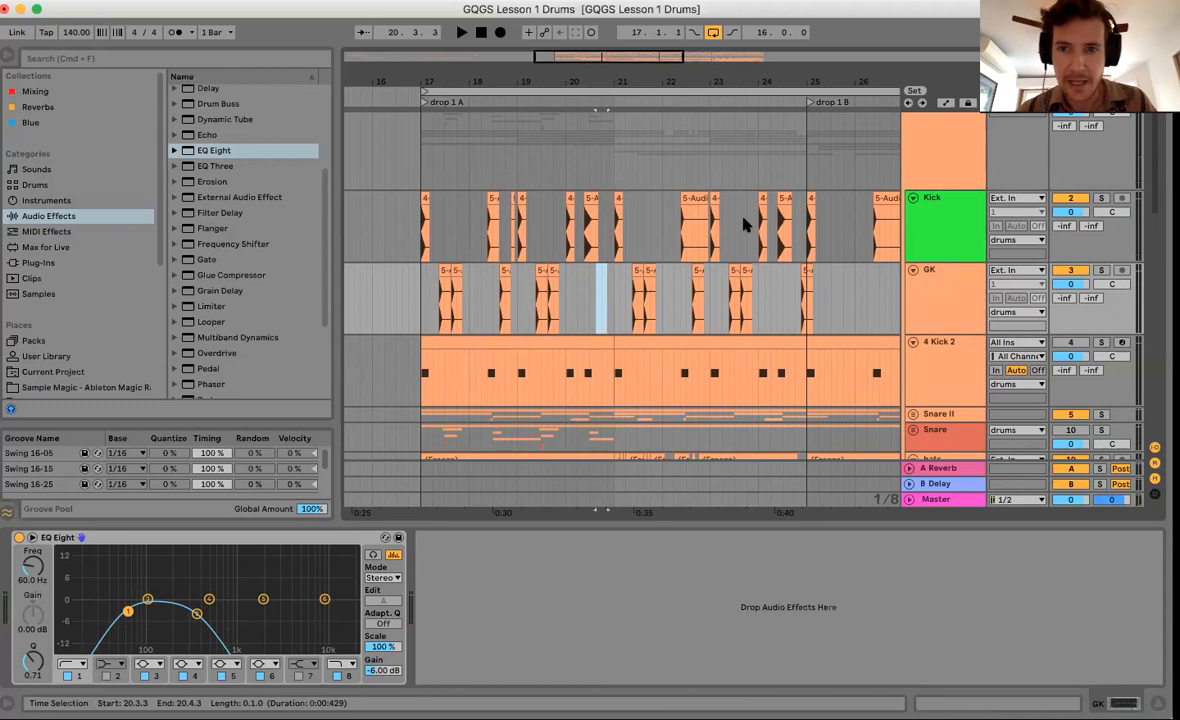
{"action": "scroll", "coordinate": [727, 314], "scroll_direction": "up", "scroll_amount": 5}
{"action": "left_click_drag", "start_coordinate": [716, 317], "coordinate": [727, 320]}
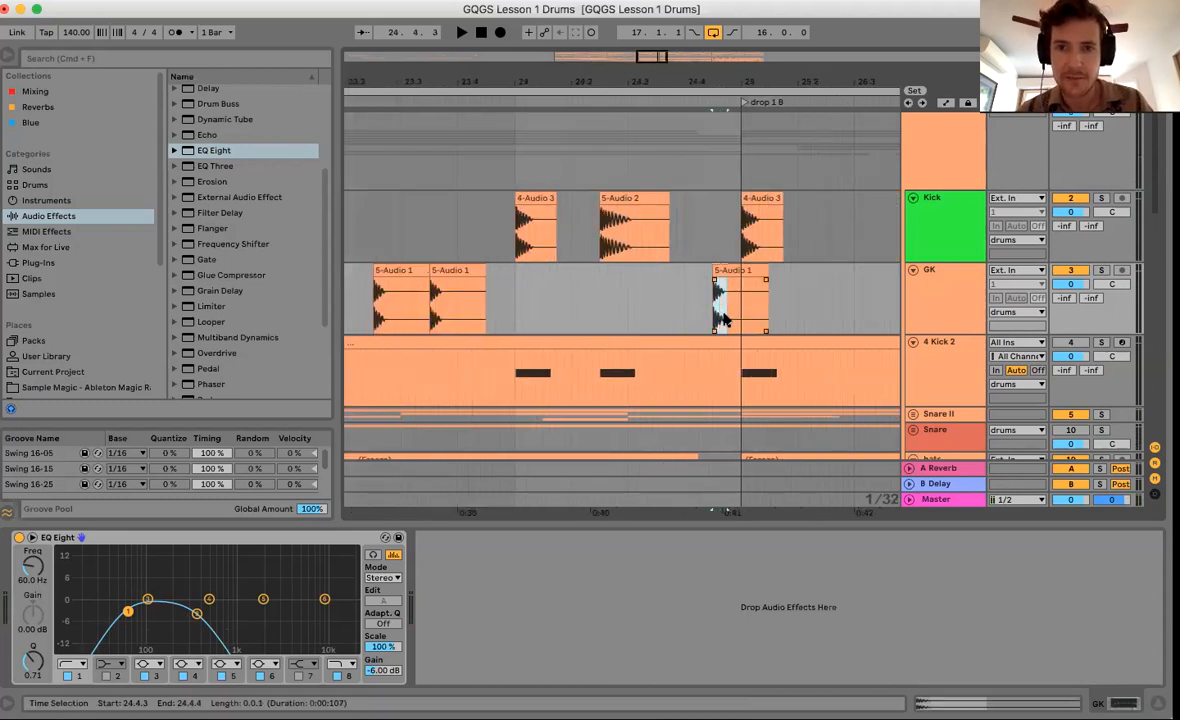
{"action": "left_click", "coordinate": [687, 321]}
{"action": "key", "text": "ctrl+v"}
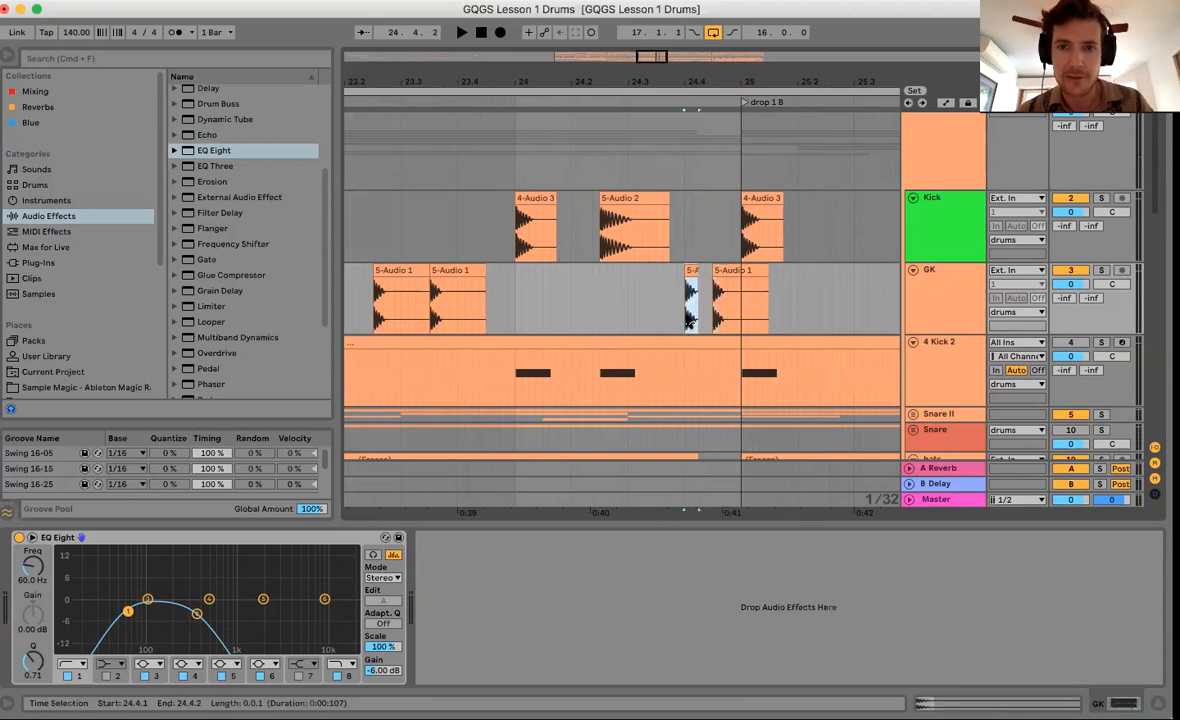
{"action": "left_click", "coordinate": [520, 303]}
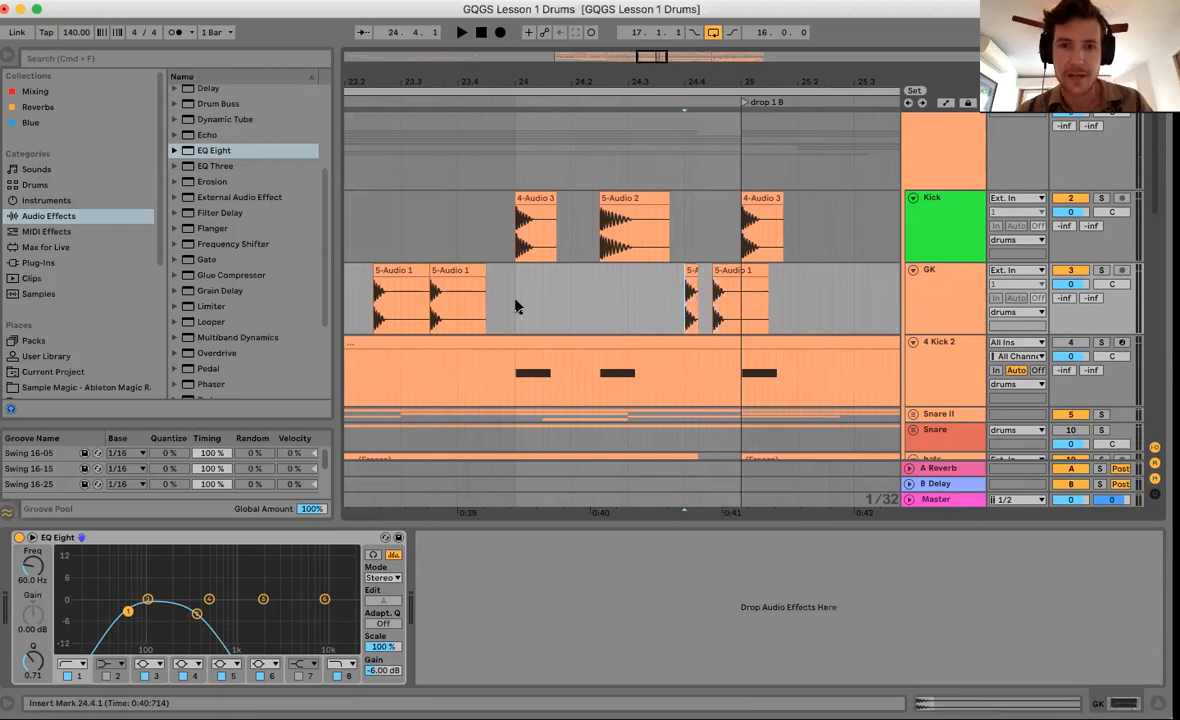
{"action": "key", "text": "space"}
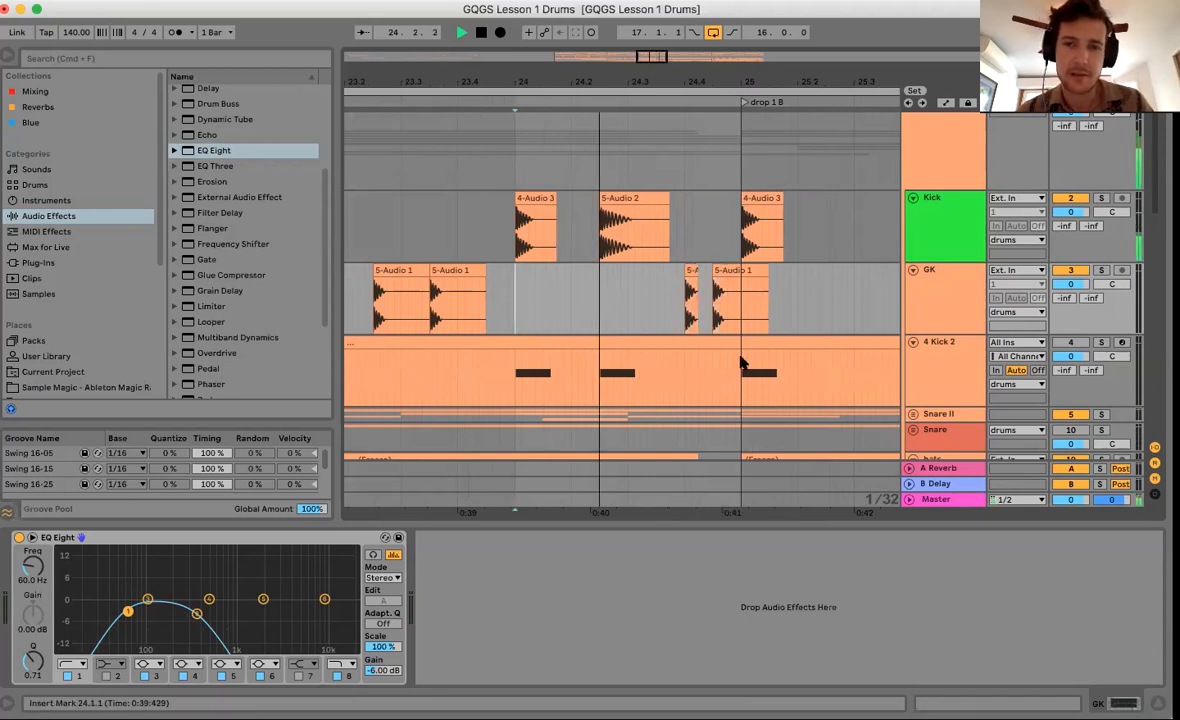
{"action": "key", "text": "space"}
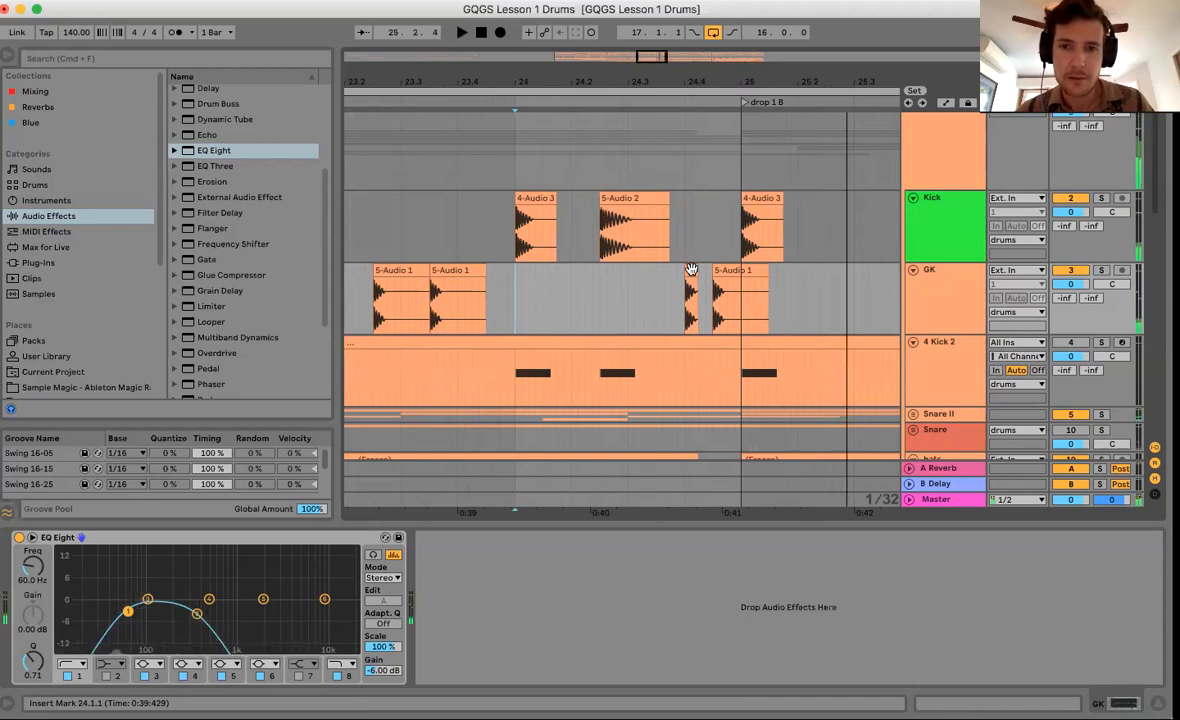
Move the short 5-Audio 1 slice to 24.4.2 and lower its clip gain to -4.00 dB.
{"action": "left_click_drag", "start_coordinate": [693, 270], "coordinate": [703, 270]}
{"action": "double_click", "coordinate": [703, 270]}
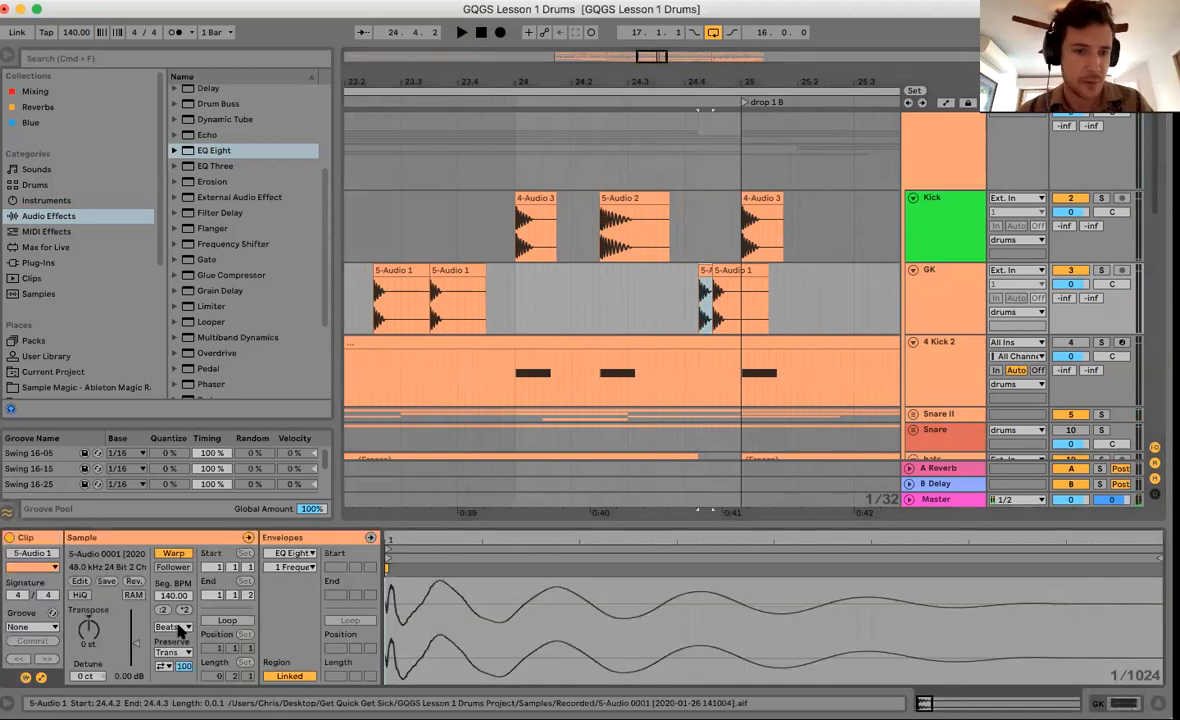
{"action": "left_click", "coordinate": [127, 677]}
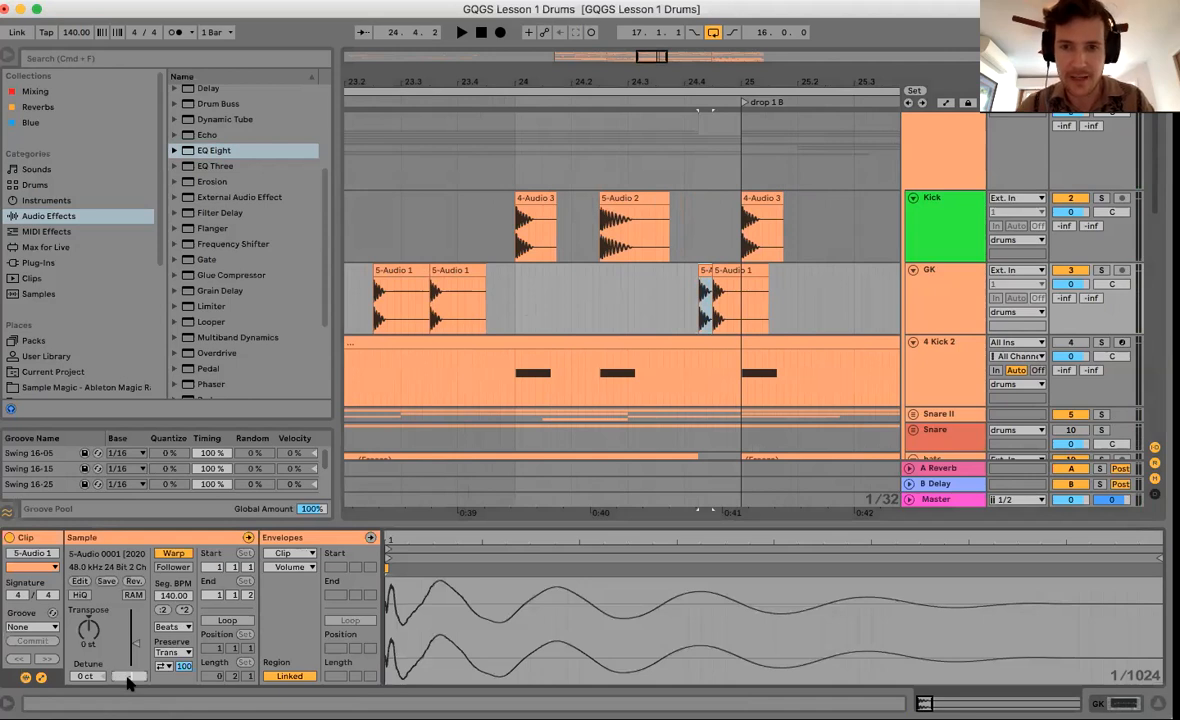
{"action": "left_click_drag", "start_coordinate": [551, 86], "coordinate": [599, 97]}
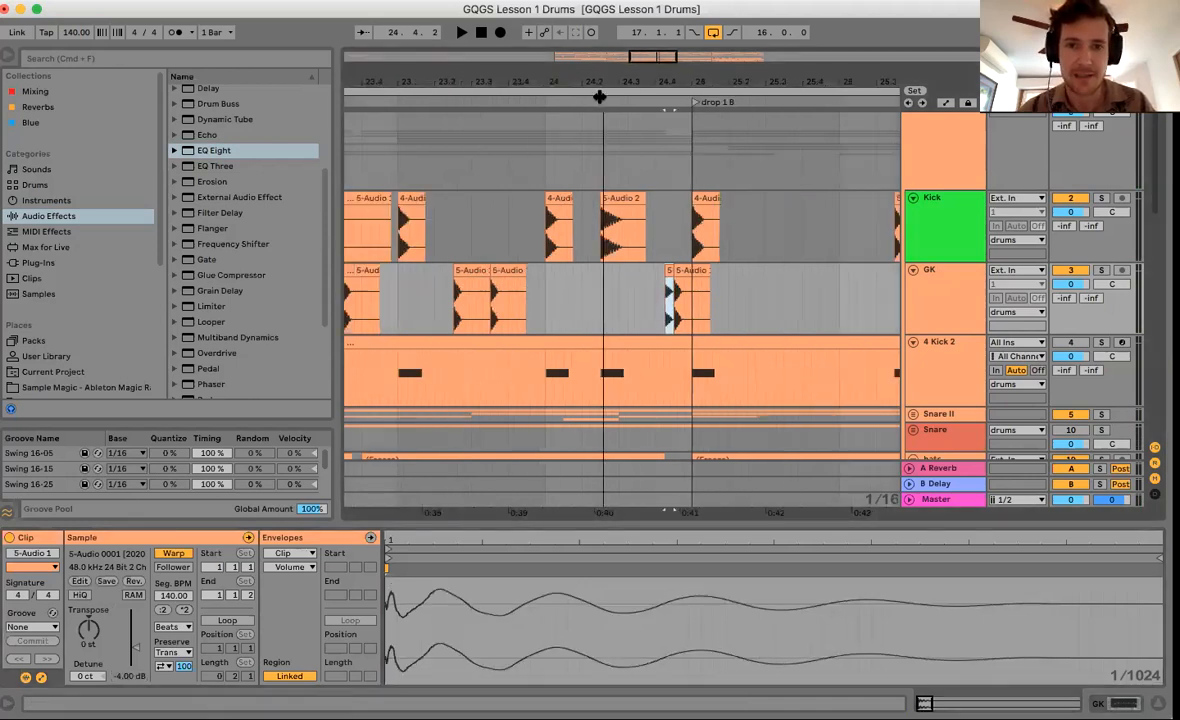
{"action": "left_click", "coordinate": [546, 307]}
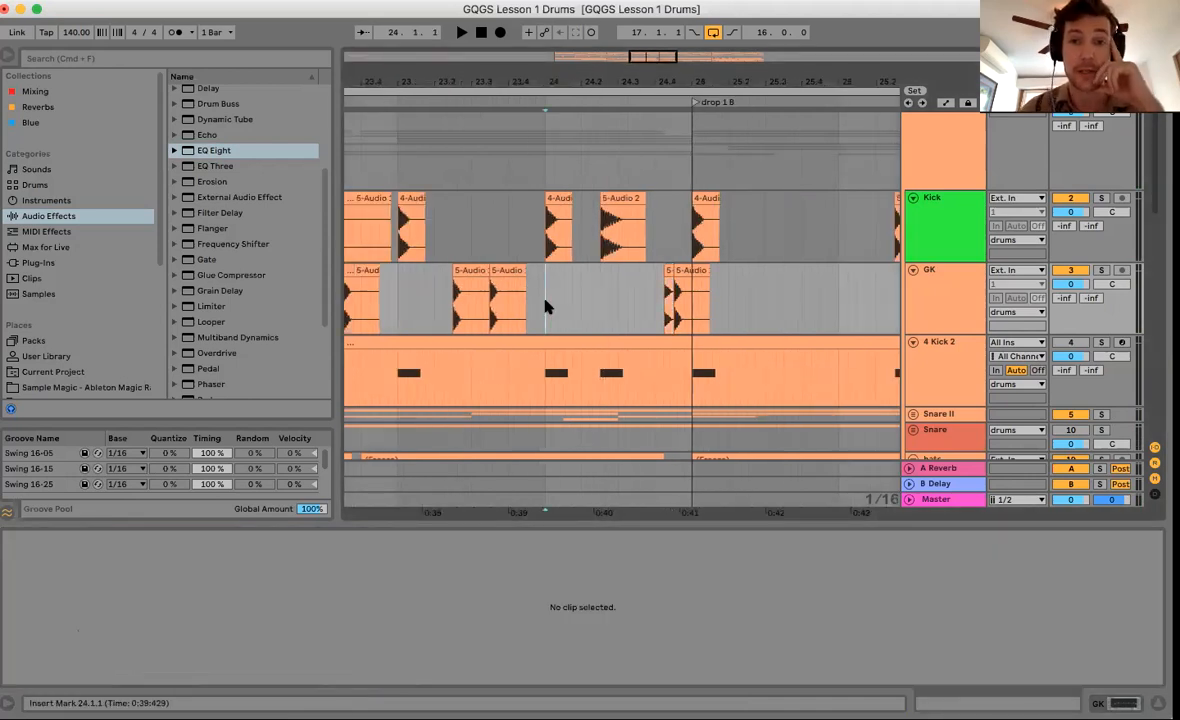
Select GK's bars 17–25 and duplicate them with Cmd+D into bars 25–33 under drop 1 B.
{"action": "key", "text": "space"}
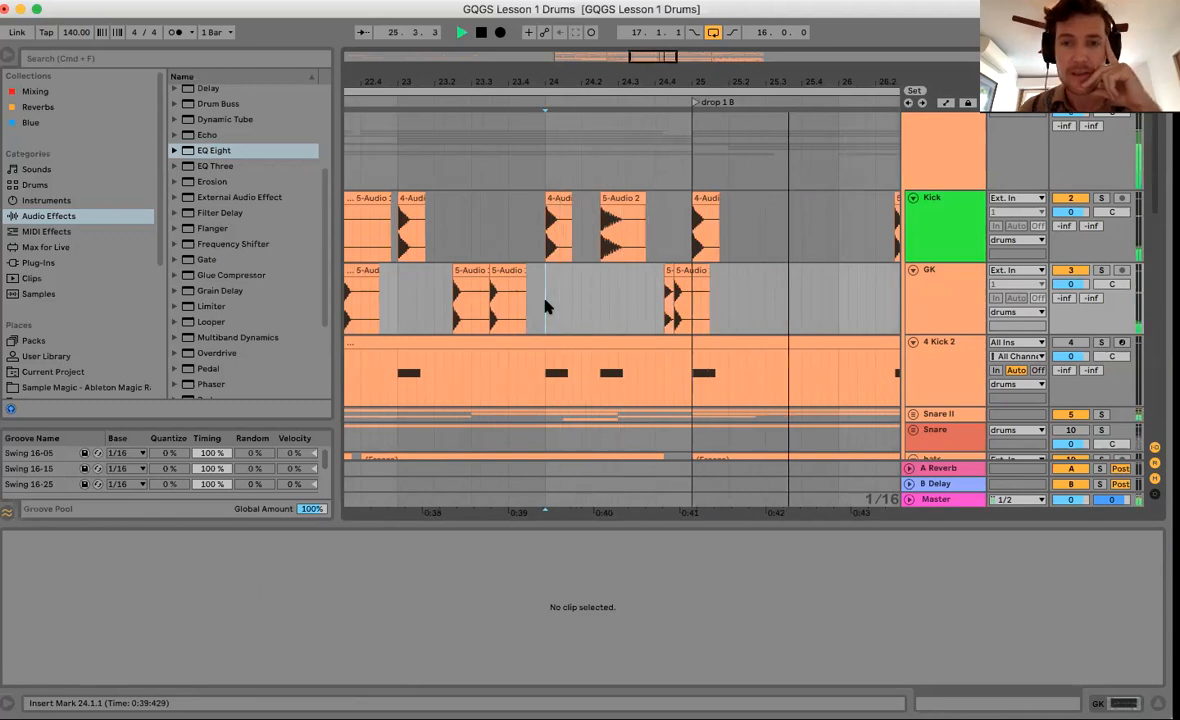
{"action": "key", "text": "space"}
{"action": "left_click_drag", "start_coordinate": [705, 82], "coordinate": [705, 35]}
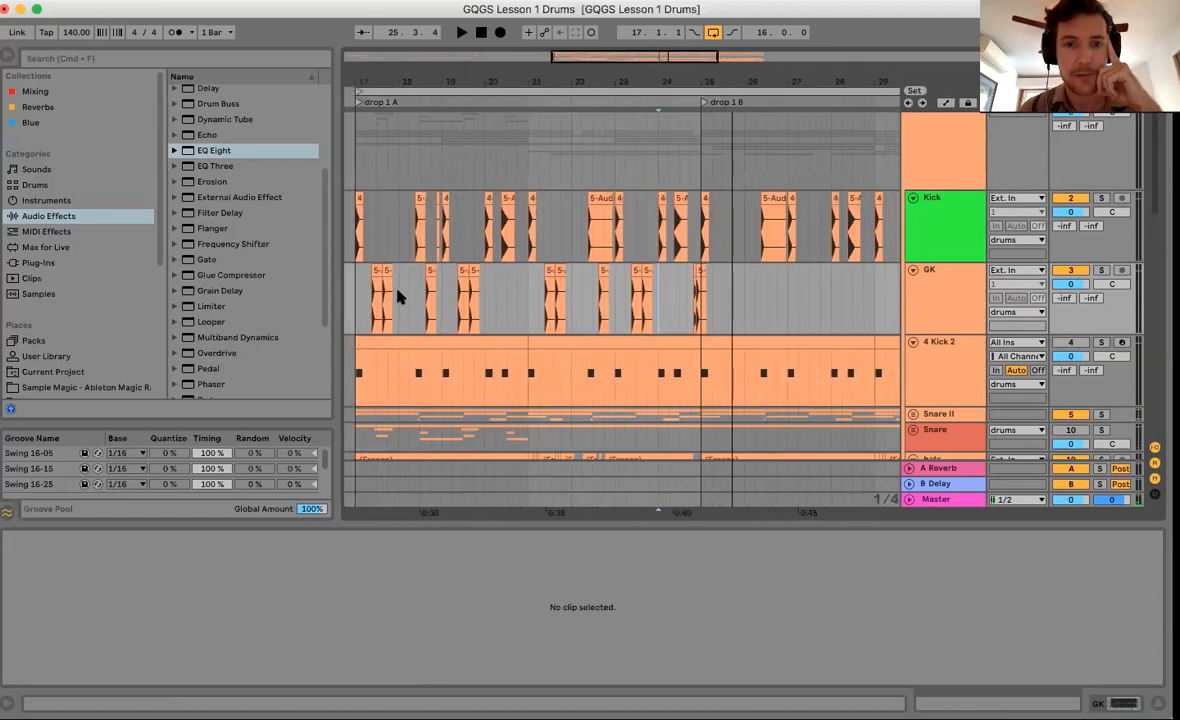
{"action": "left_click_drag", "start_coordinate": [356, 301], "coordinate": [701, 319]}
{"action": "key", "text": "super+d"}
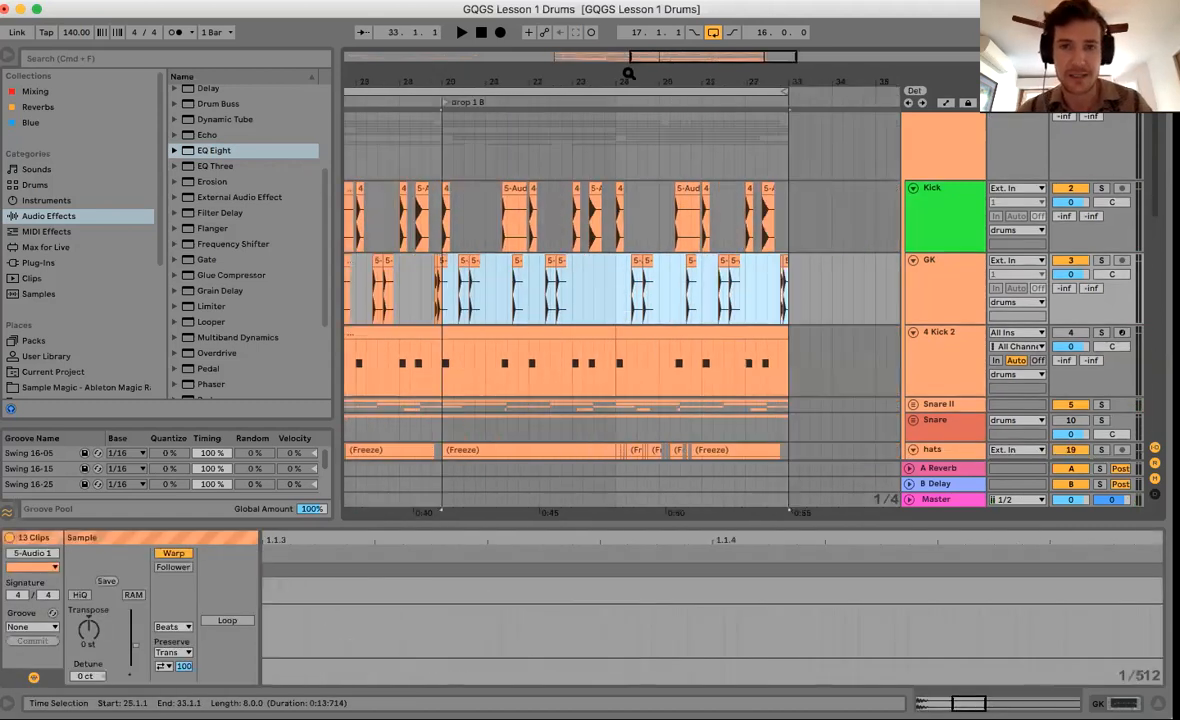
{"action": "left_click_drag", "start_coordinate": [627, 79], "coordinate": [627, 60]}
{"action": "scroll", "coordinate": [541, 283], "scroll_direction": "left", "scroll_amount": 5}
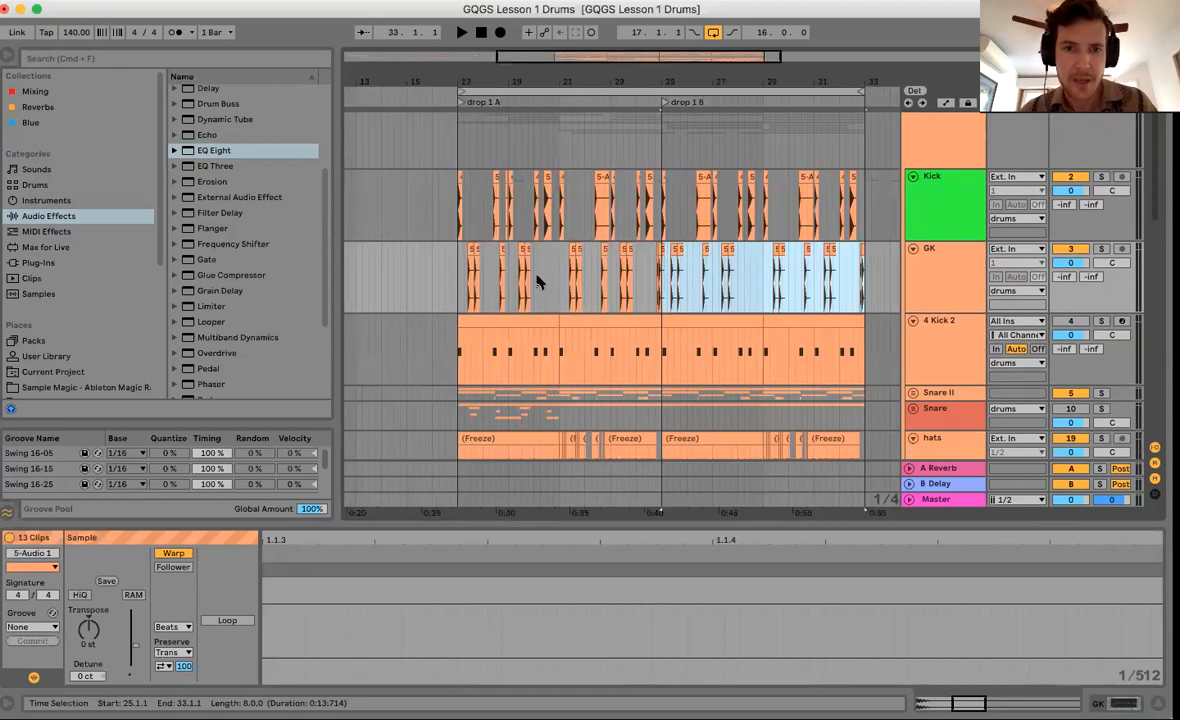
{"action": "left_click", "coordinate": [461, 291]}
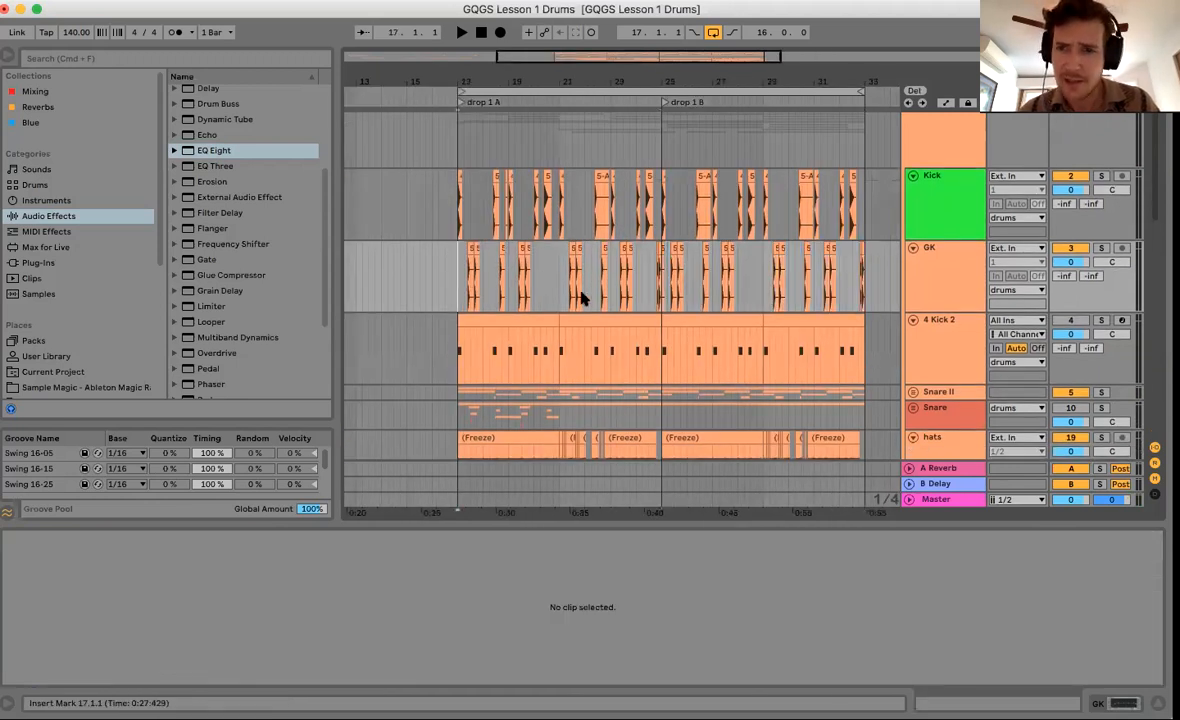
{"action": "left_click", "coordinate": [951, 222]}
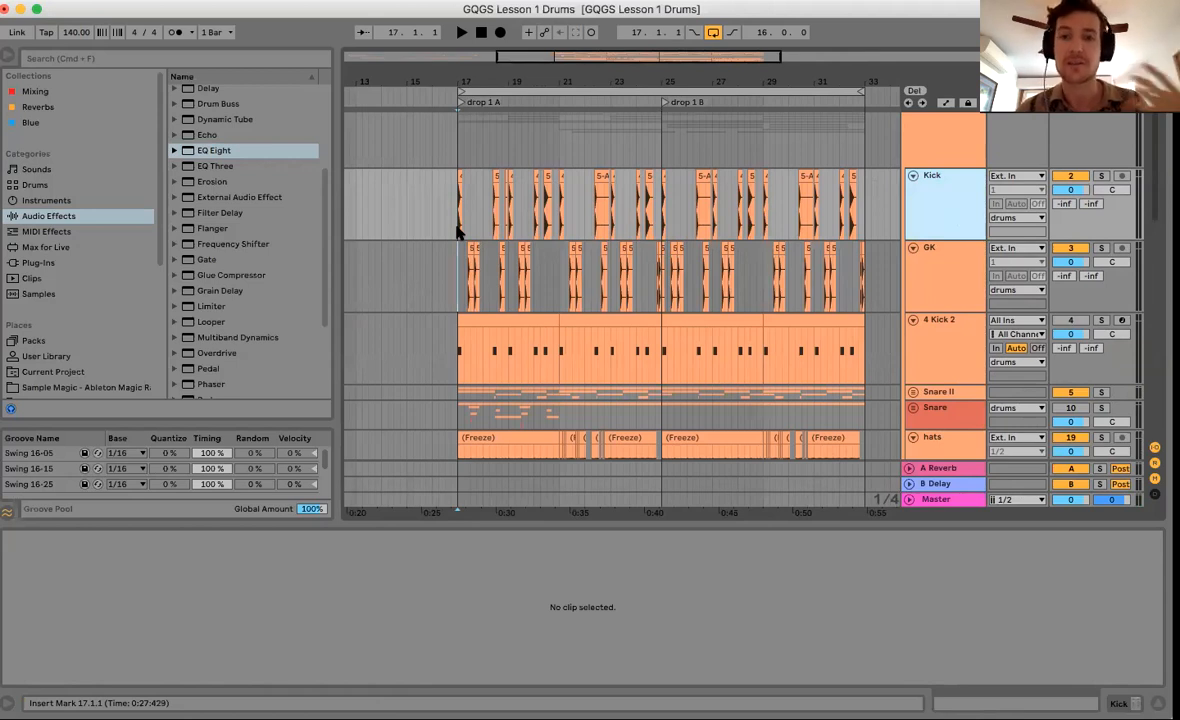
Zoom in on bar 17 and inspect the Kick, 4 Kick 2 and GK 5-Audio clips.
{"action": "left_click_drag", "start_coordinate": [480, 97], "coordinate": [522, 227]}
{"action": "left_click", "coordinate": [522, 227]}
{"action": "left_click_drag", "start_coordinate": [524, 354], "coordinate": [569, 360]}
{"action": "left_click", "coordinate": [562, 360]}
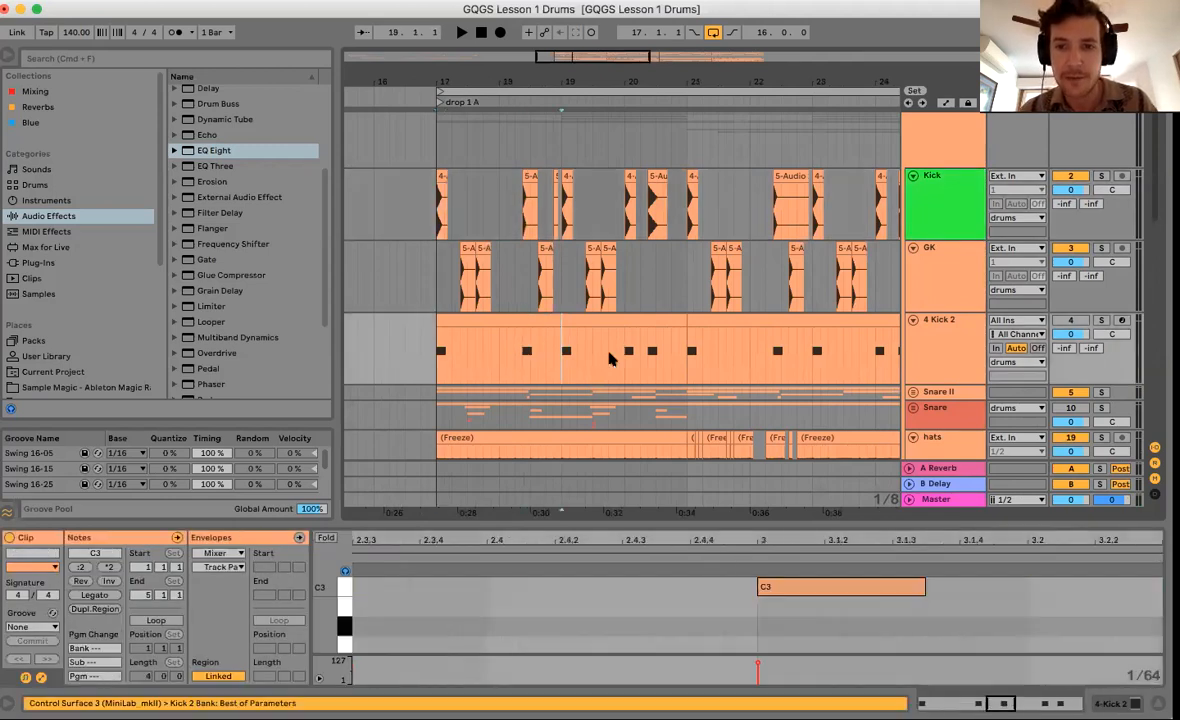
{"action": "left_click_drag", "start_coordinate": [682, 362], "coordinate": [487, 320]}
{"action": "left_click", "coordinate": [648, 228]}
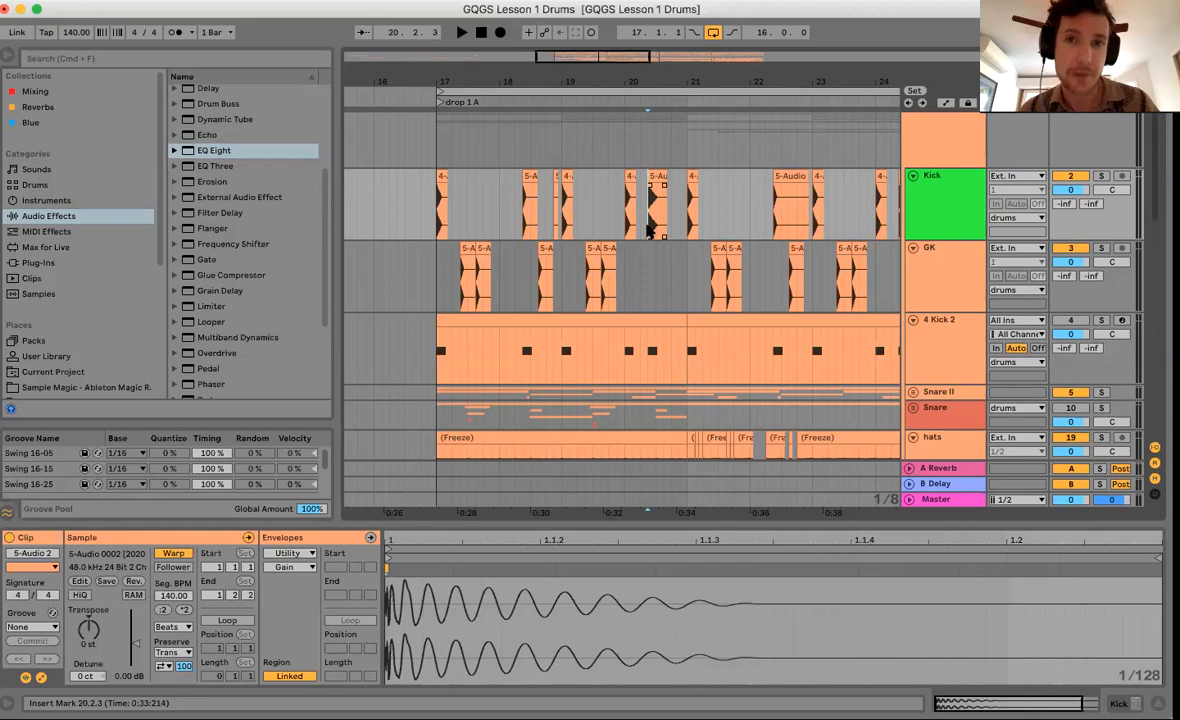
{"action": "left_click", "coordinate": [465, 280]}
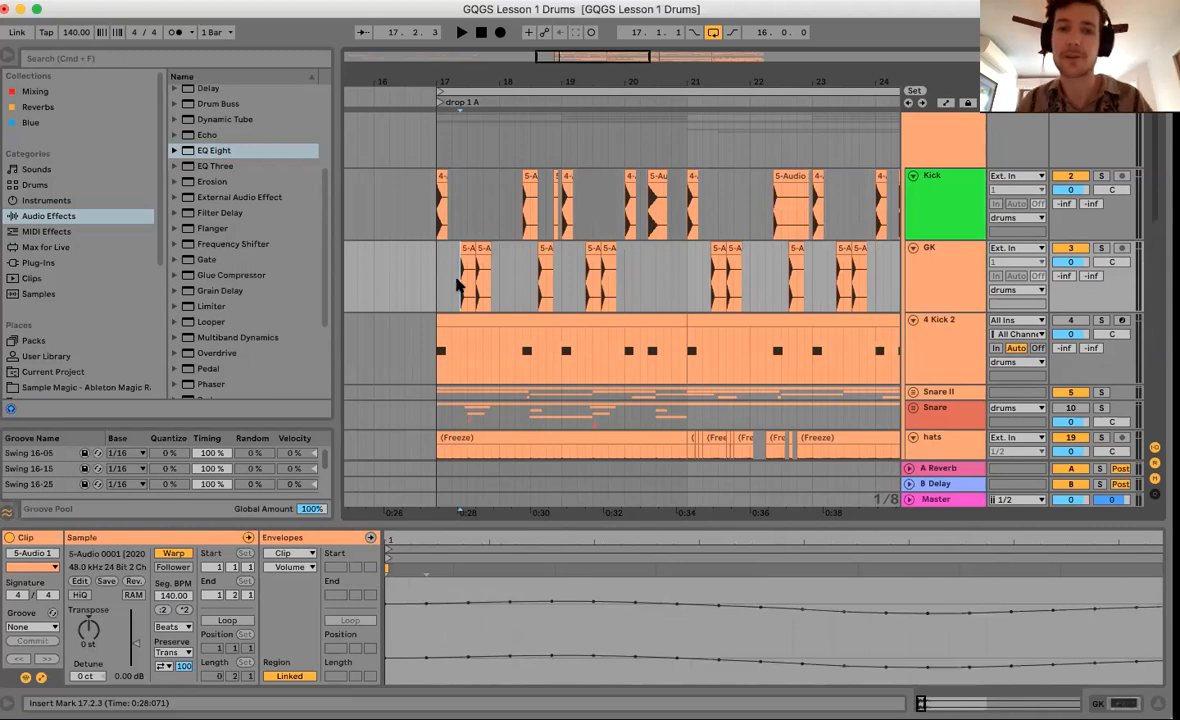
Reposition the two GK 5-Audio 1 hits so they start at 17.2.3 and 17.3.3.
{"action": "left_click_drag", "start_coordinate": [466, 87], "coordinate": [534, 248]}
{"action": "left_click", "coordinate": [530, 248]}
{"action": "left_click_drag", "start_coordinate": [653, 239], "coordinate": [656, 232]}
{"action": "mouse_move", "coordinate": [650, 82]}
{"action": "left_mouse_down"}
{"action": "mouse_move", "coordinate": [648, 42]}
{"action": "mouse_move", "coordinate": [646, 64]}
{"action": "left_mouse_up"}
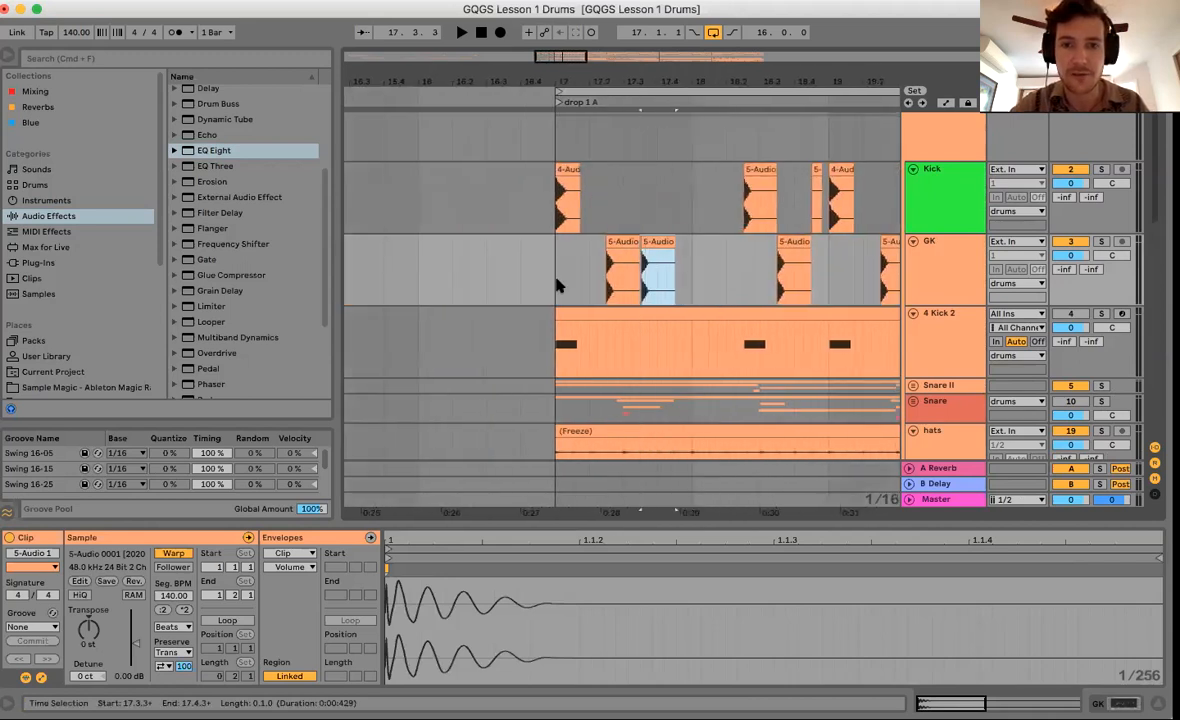
{"action": "left_click", "coordinate": [556, 281]}
{"action": "scroll", "coordinate": [641, 277], "scroll_direction": "right", "scroll_amount": 1}
{"action": "scroll", "coordinate": [641, 277], "scroll_direction": "right", "scroll_amount": 2}
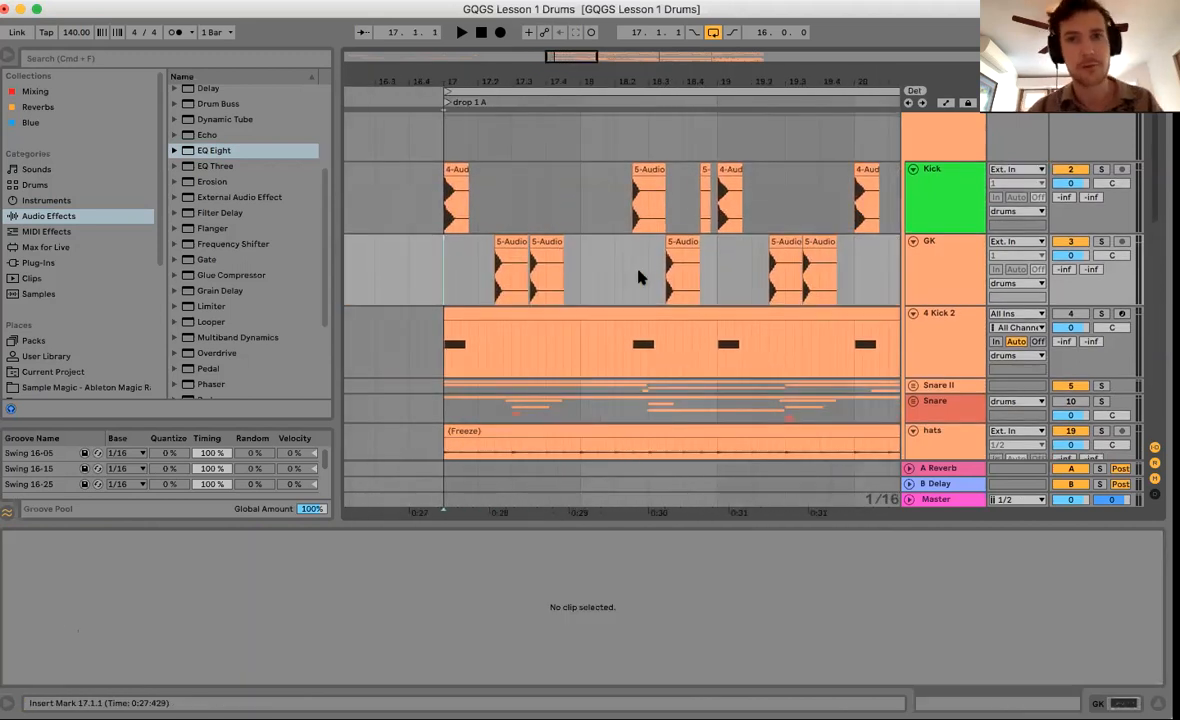
{"action": "key", "text": "space"}
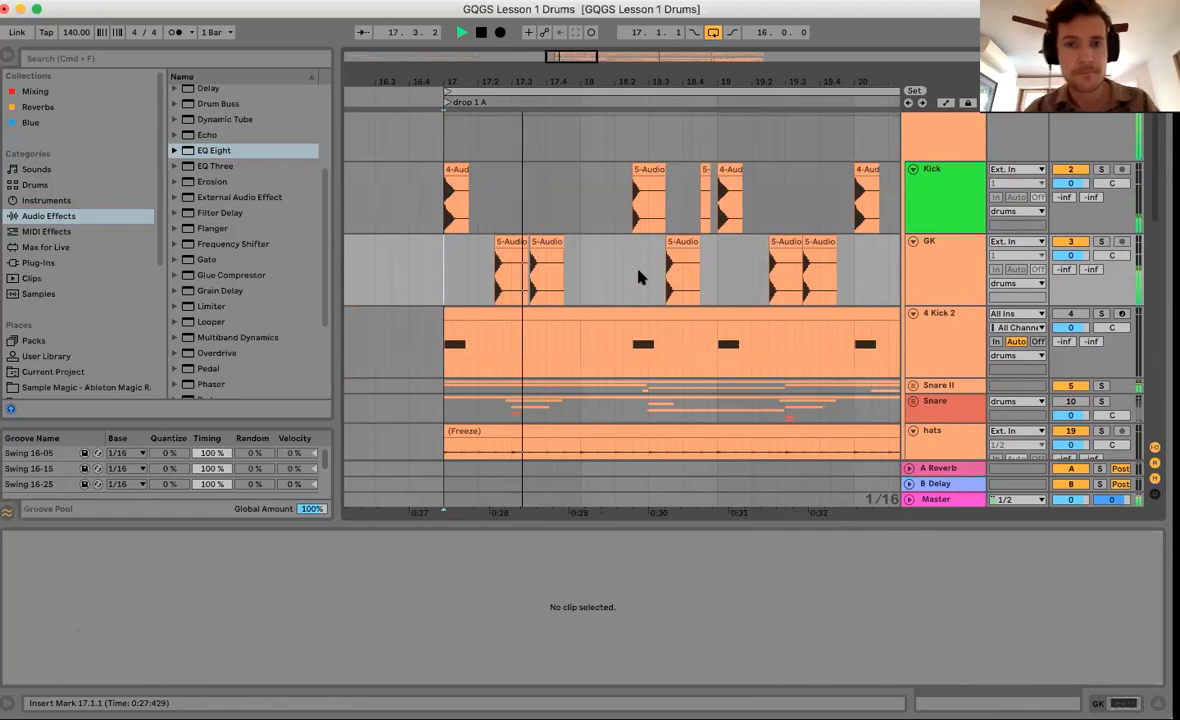
{"action": "key", "text": "space"}
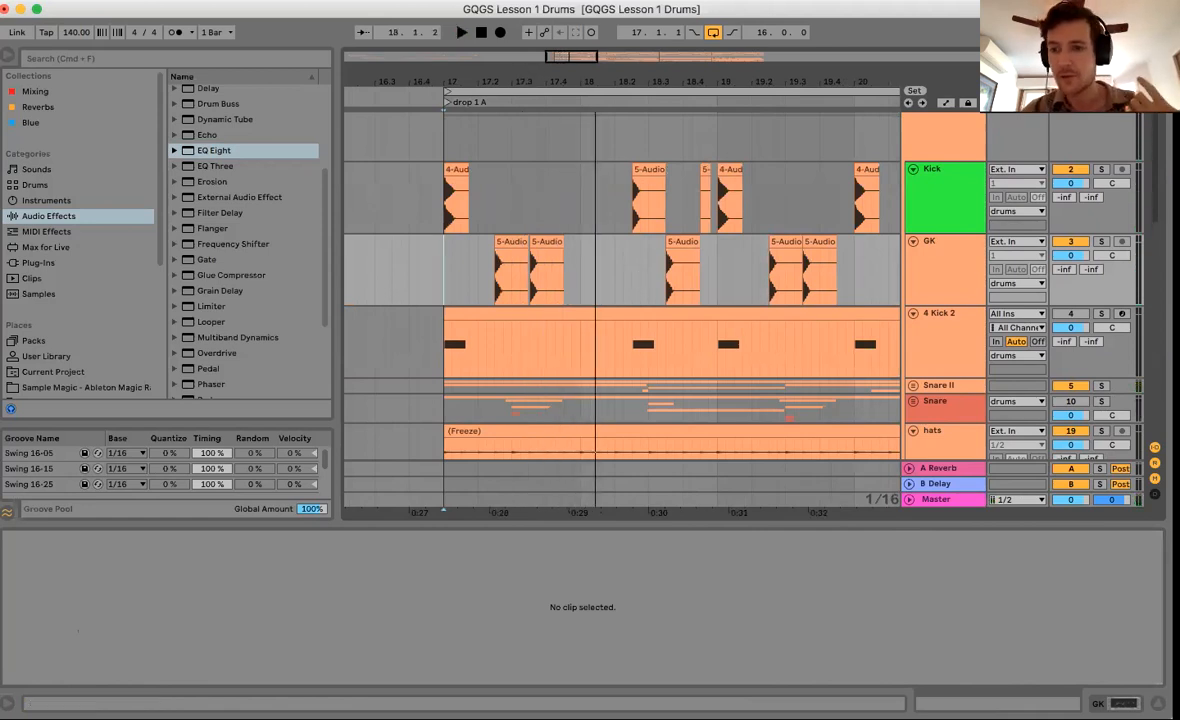
{"action": "left_click", "coordinate": [1155, 494]}
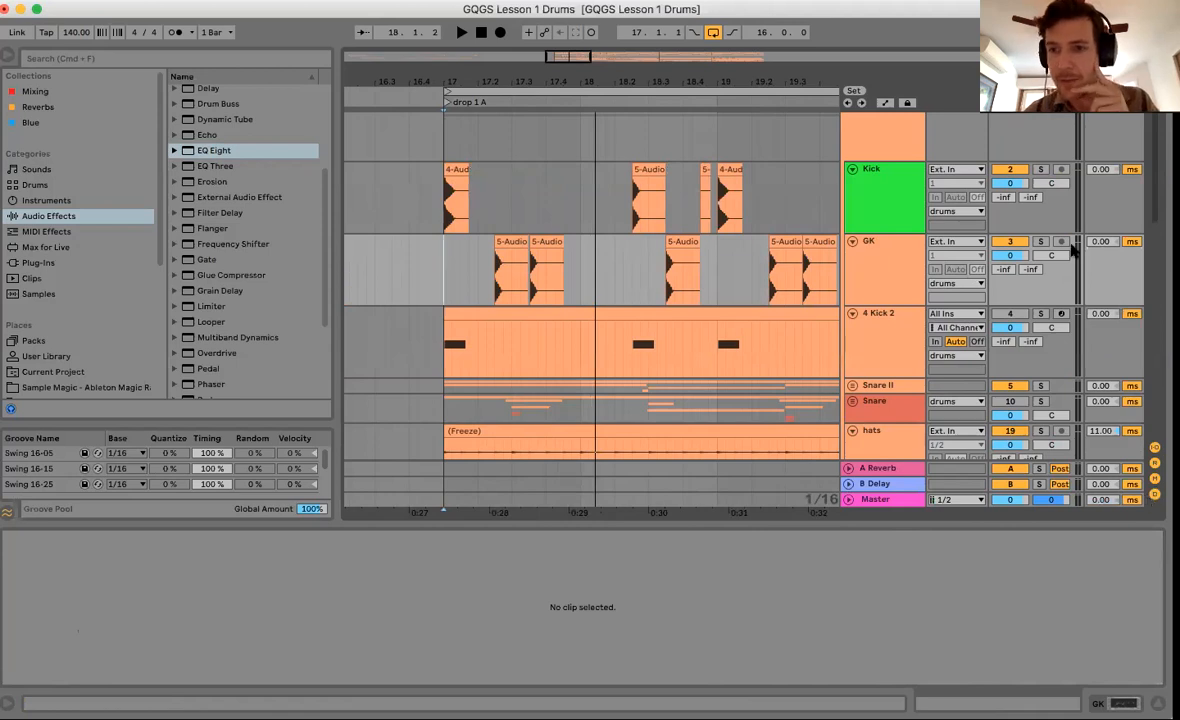
{"action": "left_click_drag", "start_coordinate": [1101, 242], "coordinate": [1101, 252]}
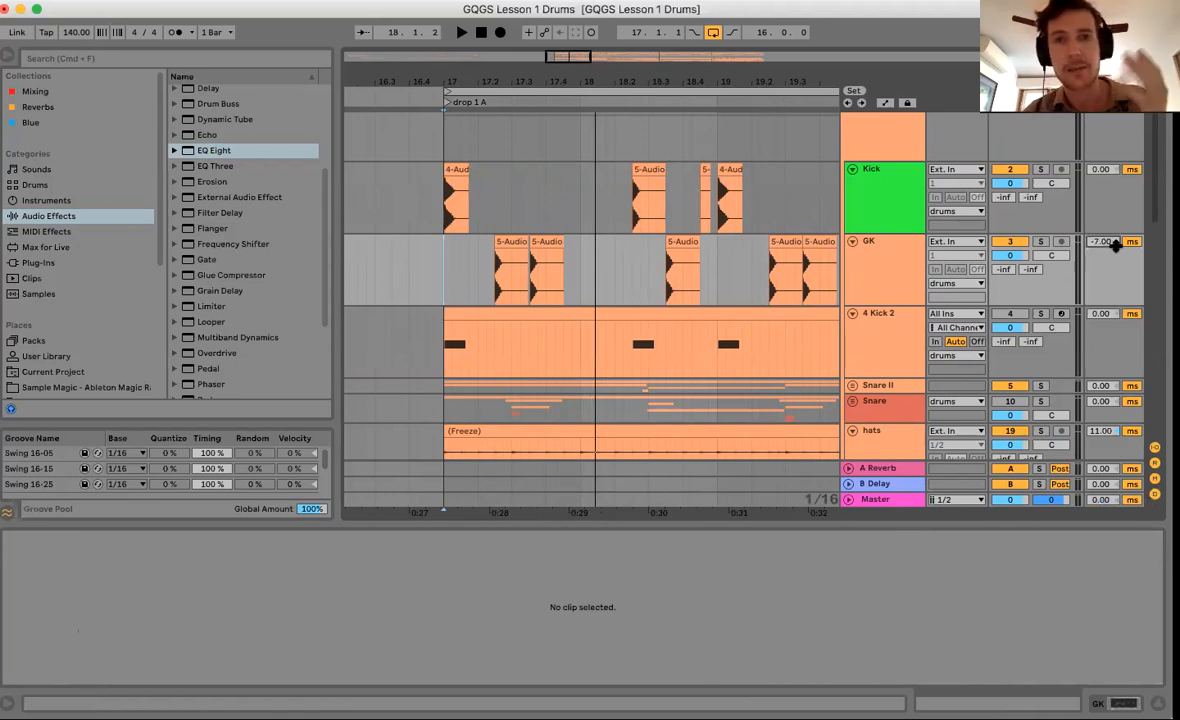
{"action": "mouse_move", "coordinate": [1114, 244]}
{"action": "left_mouse_down"}
{"action": "mouse_move", "coordinate": [1114, 228]}
{"action": "mouse_move", "coordinate": [1101, 236]}
{"action": "left_mouse_up"}
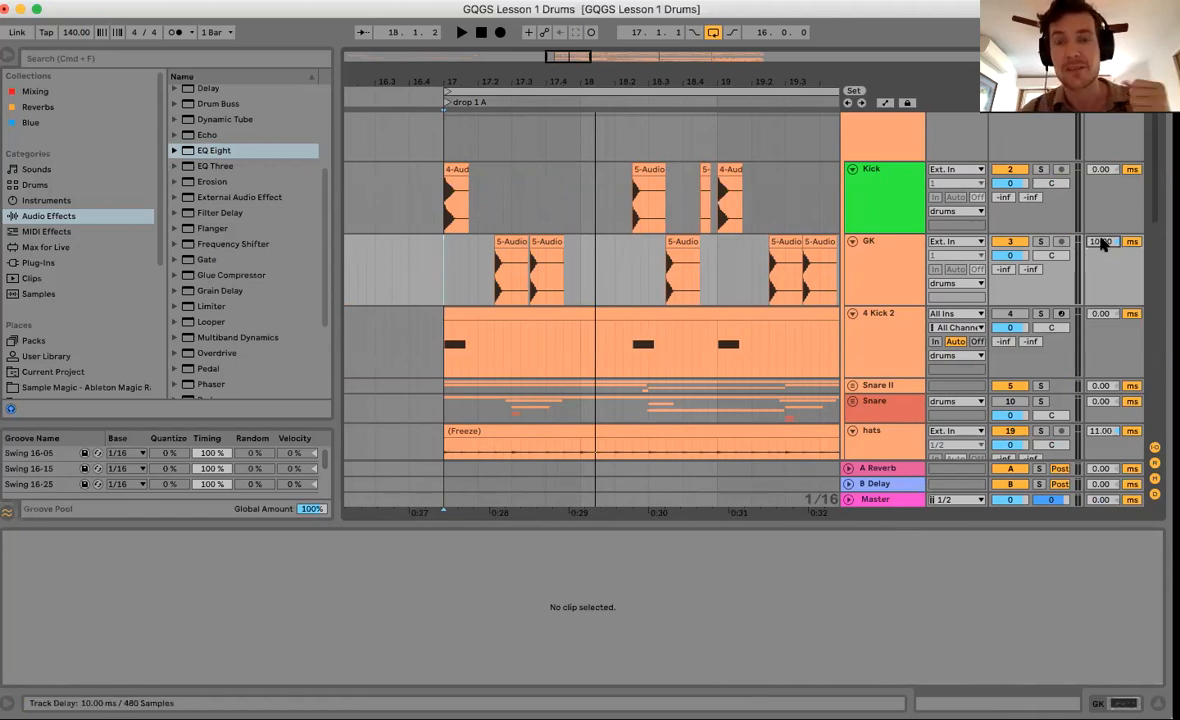
{"action": "key", "text": "Delete"}
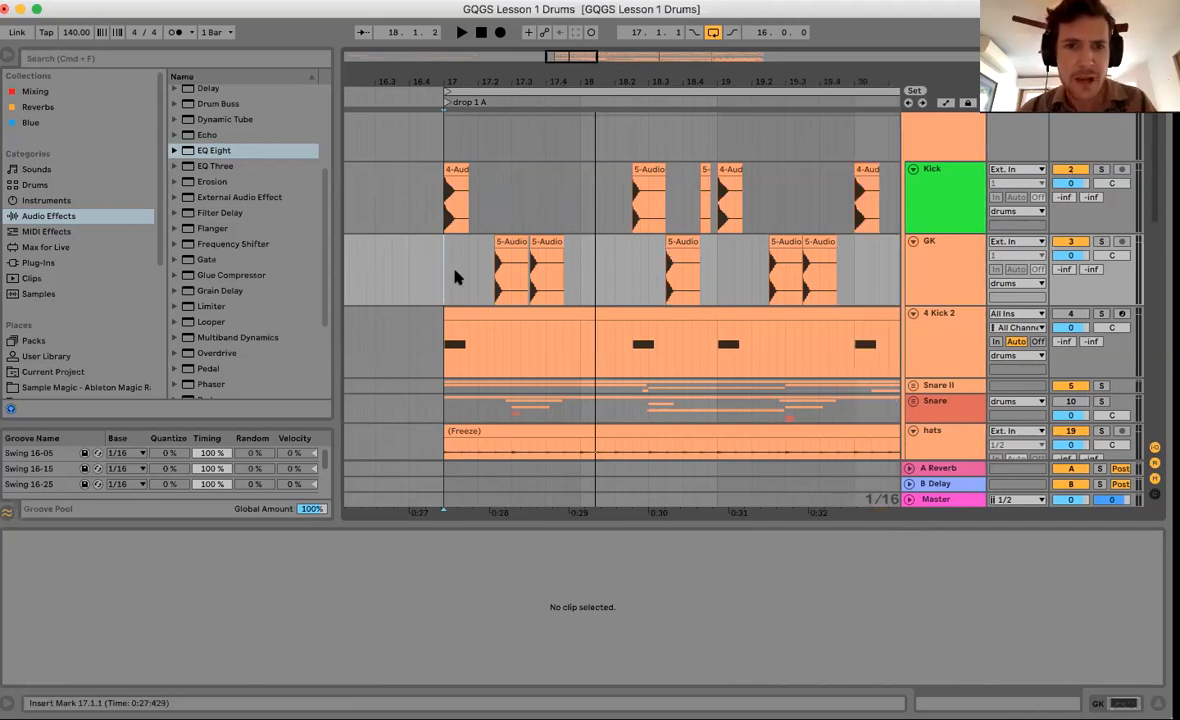
Consolidate GK's first bar into one clip with Cmd+J and paste it at bar 19.
{"action": "left_click_drag", "start_coordinate": [443, 271], "coordinate": [577, 271]}
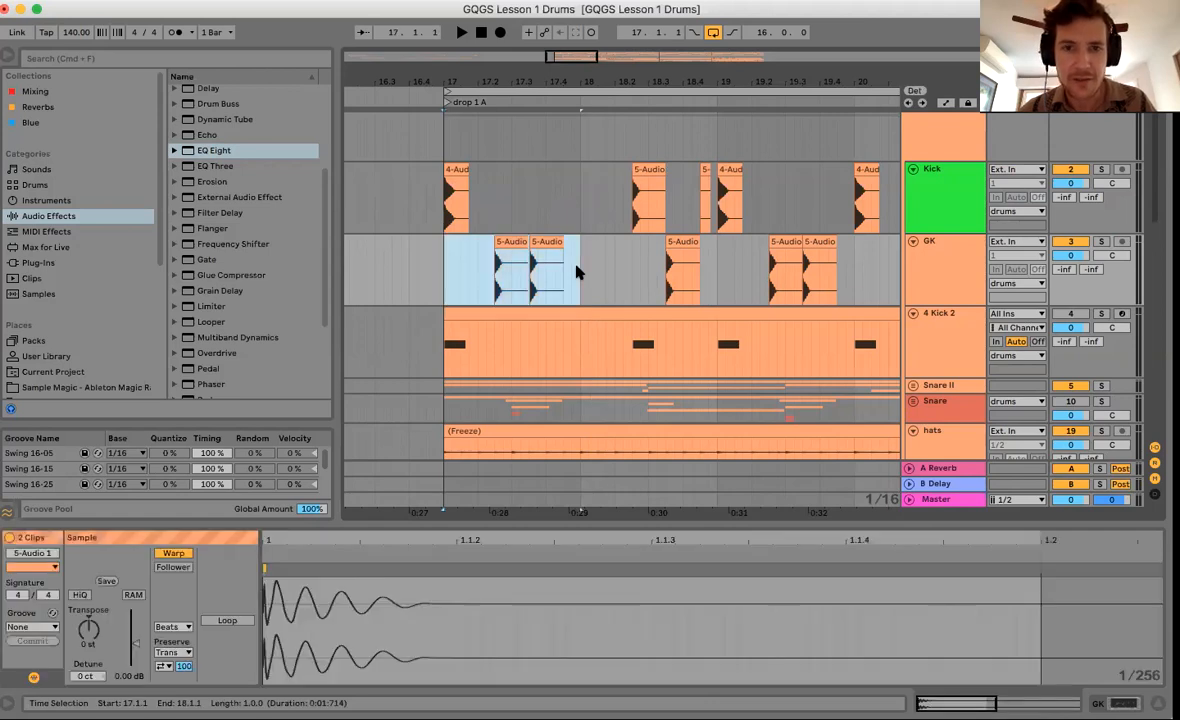
{"action": "key", "text": "super+j"}
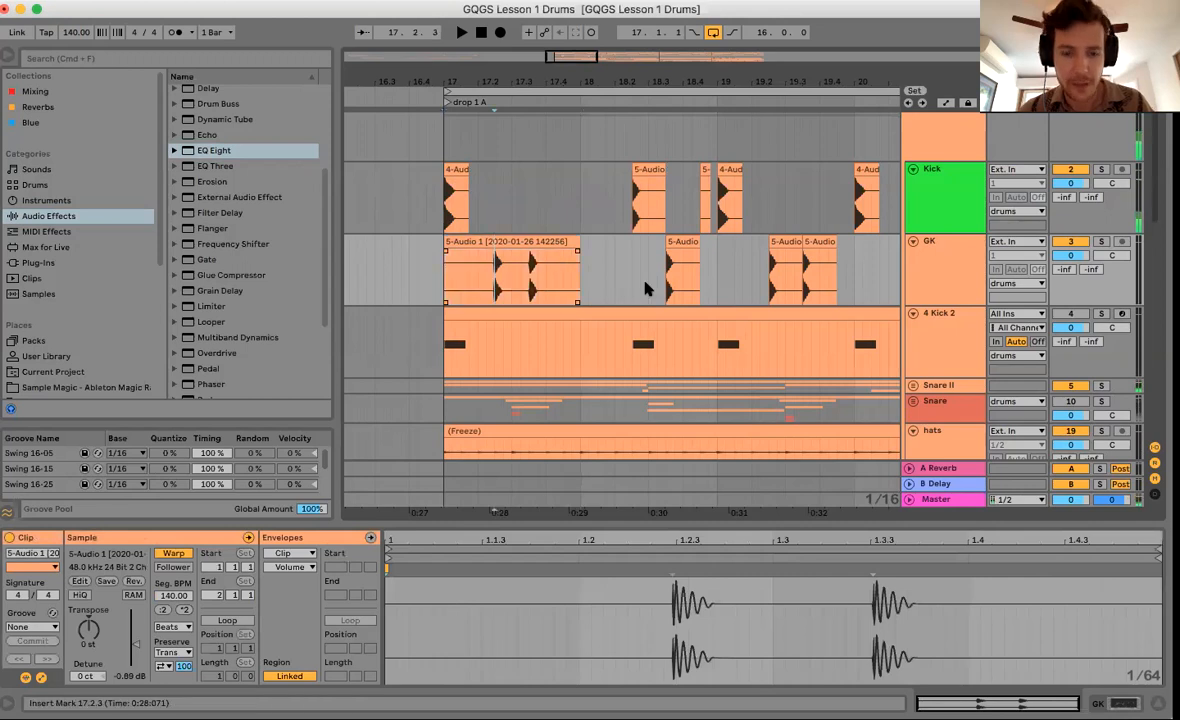
{"action": "left_click", "coordinate": [716, 272]}
{"action": "key", "text": "ctrl+v"}
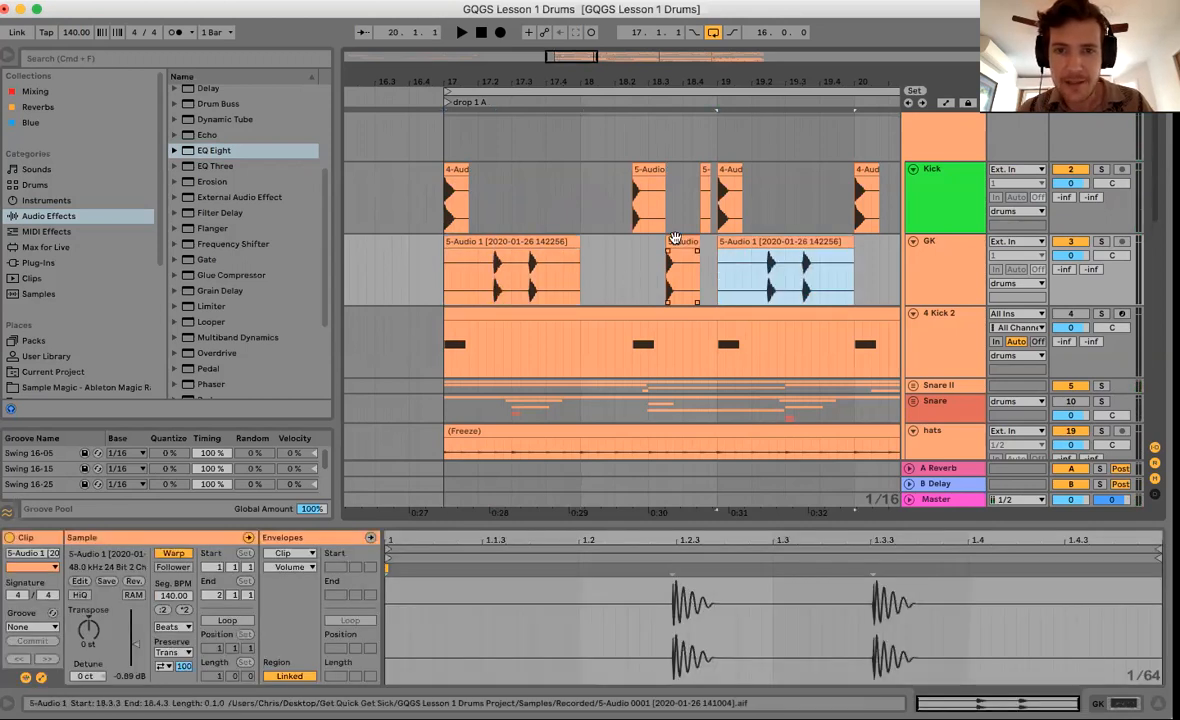
{"action": "left_click", "coordinate": [682, 262]}
{"action": "left_click", "coordinate": [652, 295]}
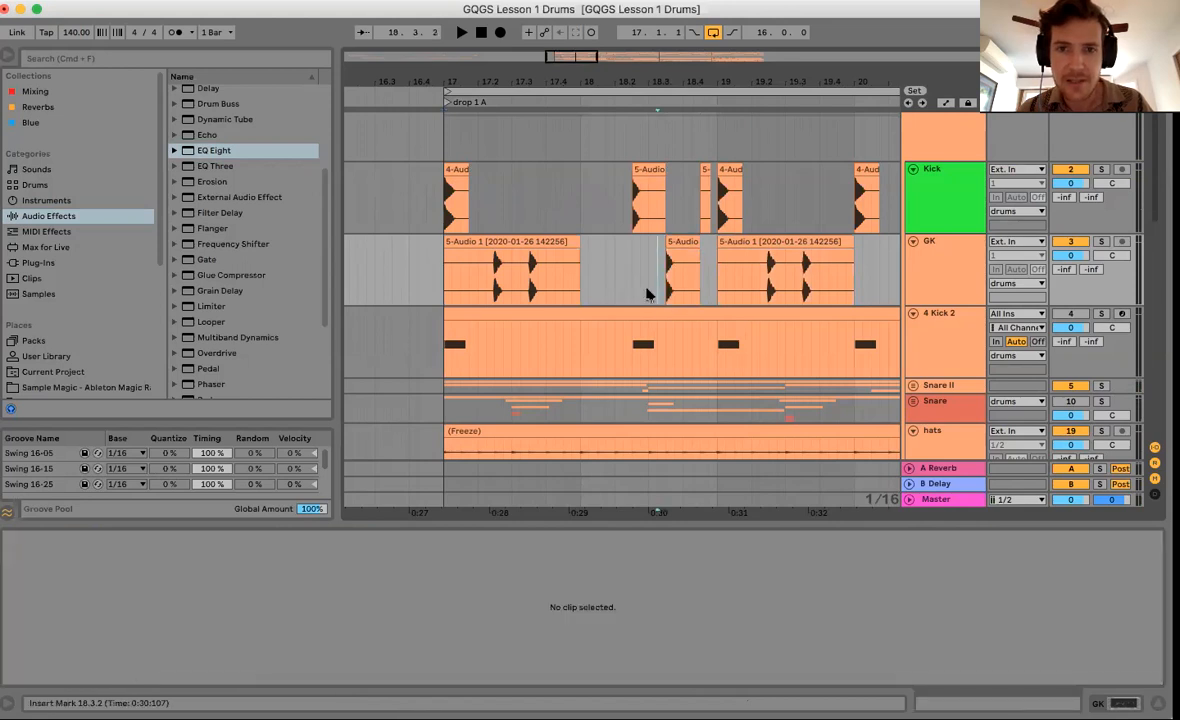
Copy the 17.3–17.4 slice of the merged GK clip into the empty gap.
{"action": "left_click_drag", "start_coordinate": [509, 286], "coordinate": [547, 282]}
{"action": "key", "text": "super+c"}
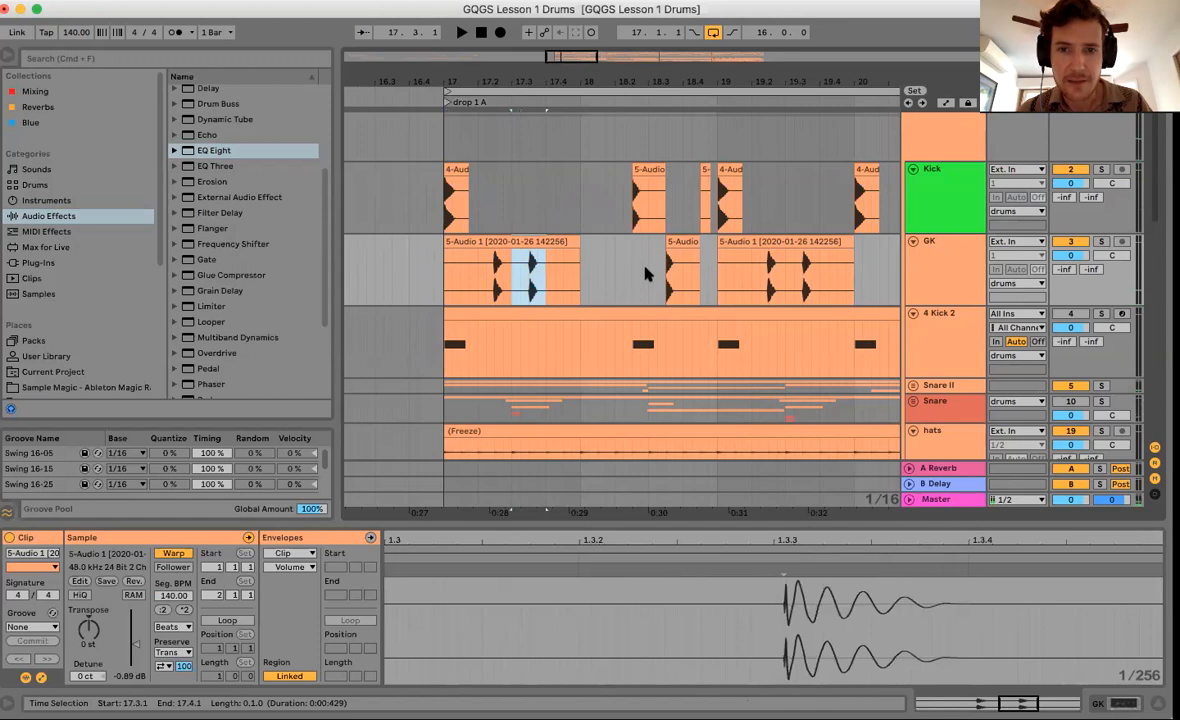
{"action": "left_click", "coordinate": [648, 272]}
{"action": "key", "text": "super+v"}
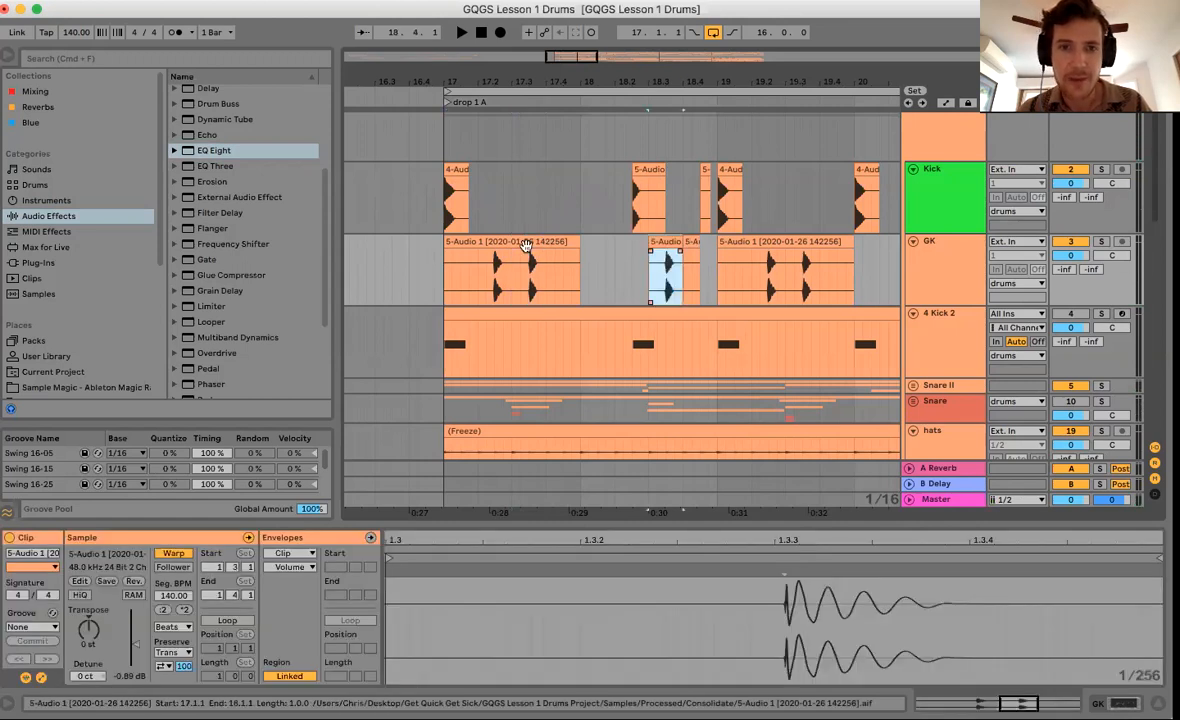
{"action": "left_click", "coordinate": [437, 262]}
Paste copies of the GK hit at bar 21, bar 23 and beat 22.3.
{"action": "left_click_drag", "start_coordinate": [495, 272], "coordinate": [514, 270]}
{"action": "left_click_drag", "start_coordinate": [576, 83], "coordinate": [576, 40]}
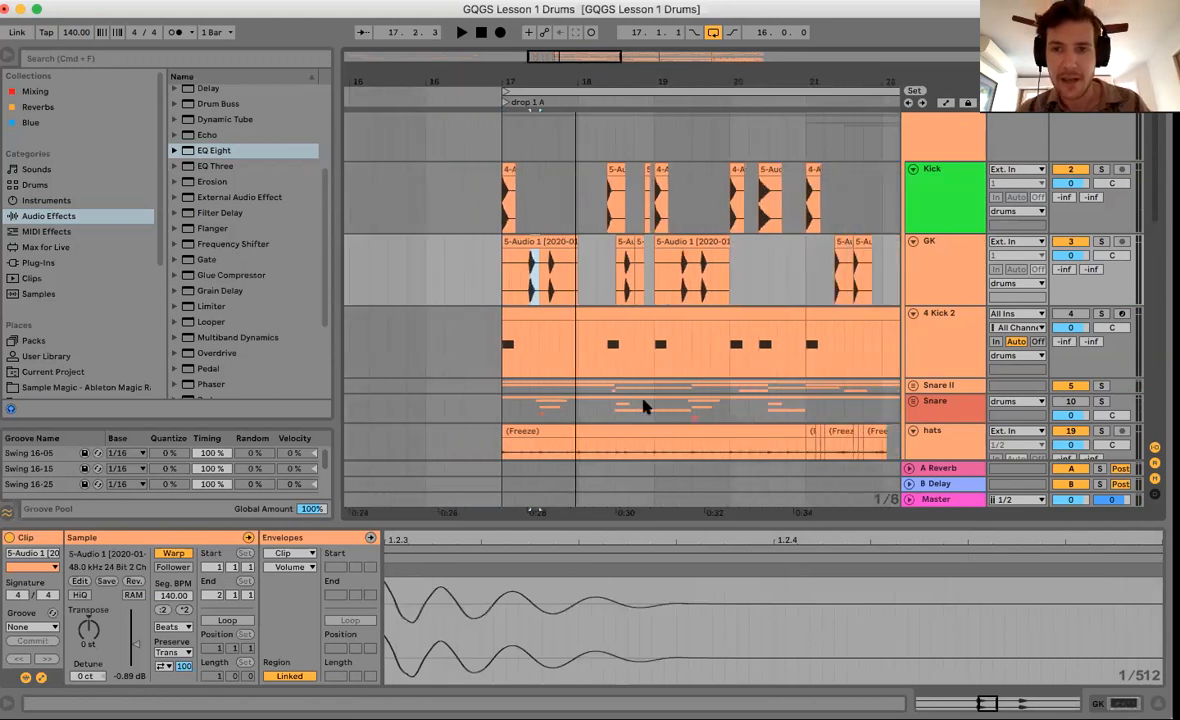
{"action": "scroll", "coordinate": [645, 408], "scroll_direction": "right", "scroll_amount": 2}
{"action": "left_click", "coordinate": [603, 255]}
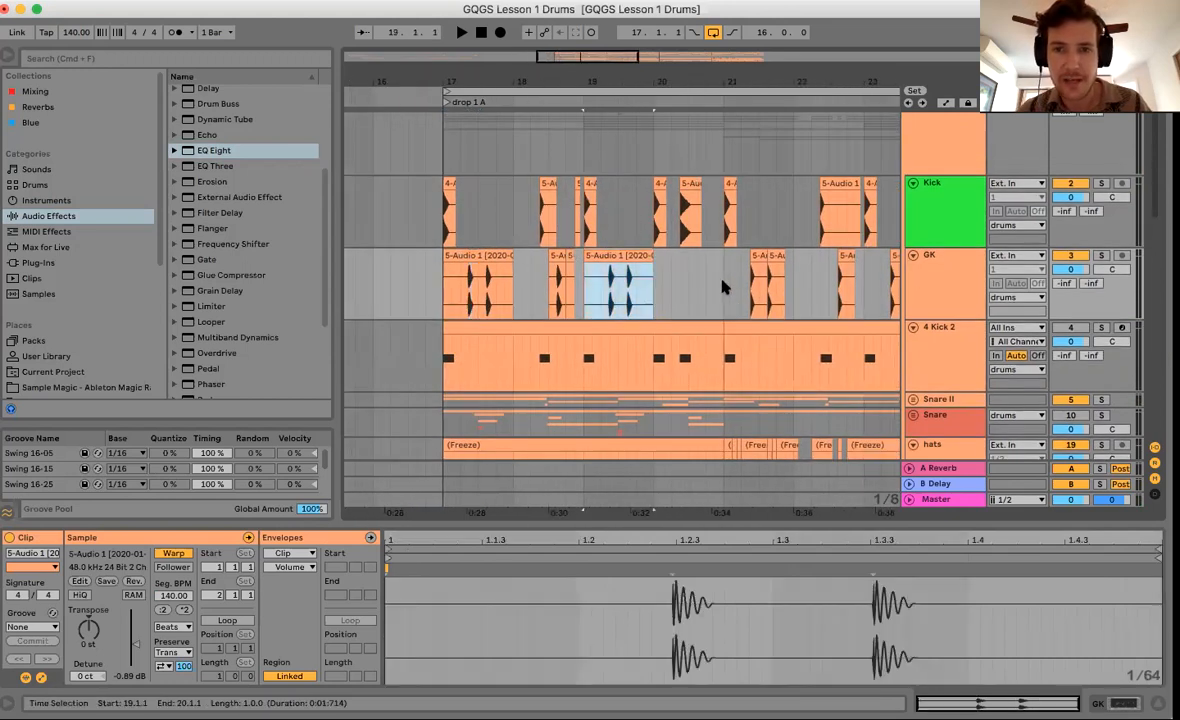
{"action": "left_click", "coordinate": [721, 277]}
{"action": "key", "text": "super+v"}
{"action": "scroll", "coordinate": [720, 278], "scroll_direction": "right", "scroll_amount": 3}
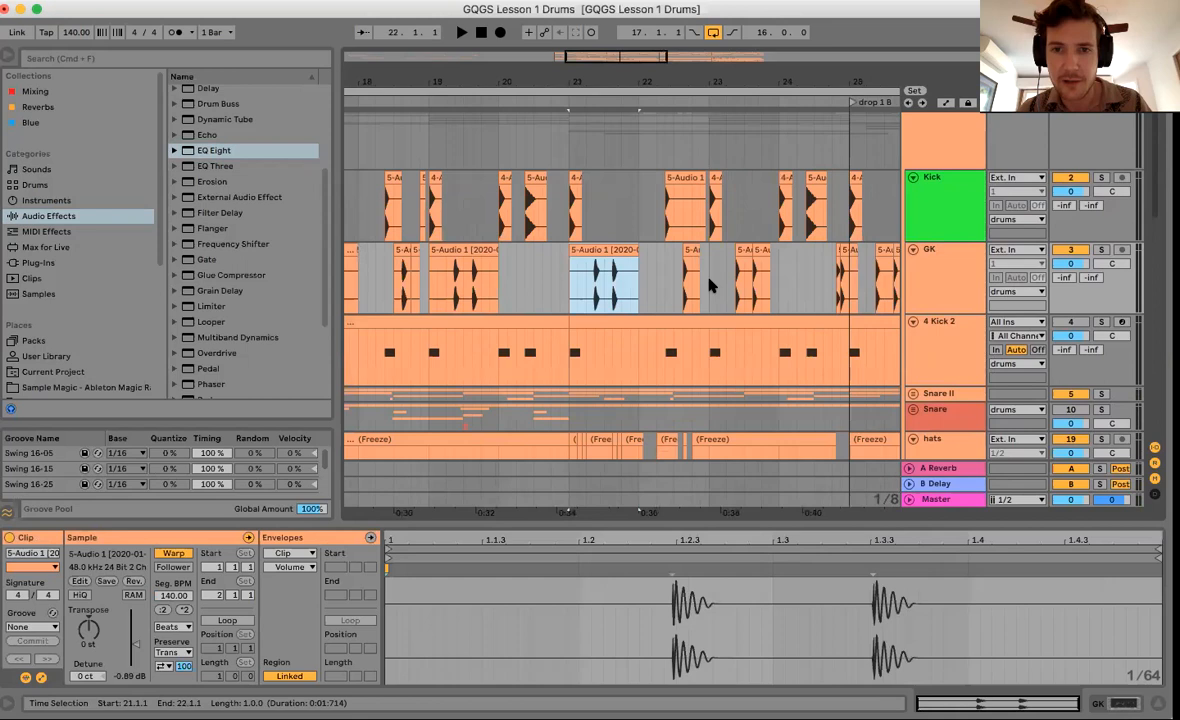
{"action": "left_click", "coordinate": [714, 283]}
{"action": "key", "text": "super+v"}
{"action": "left_click", "coordinate": [606, 288]}
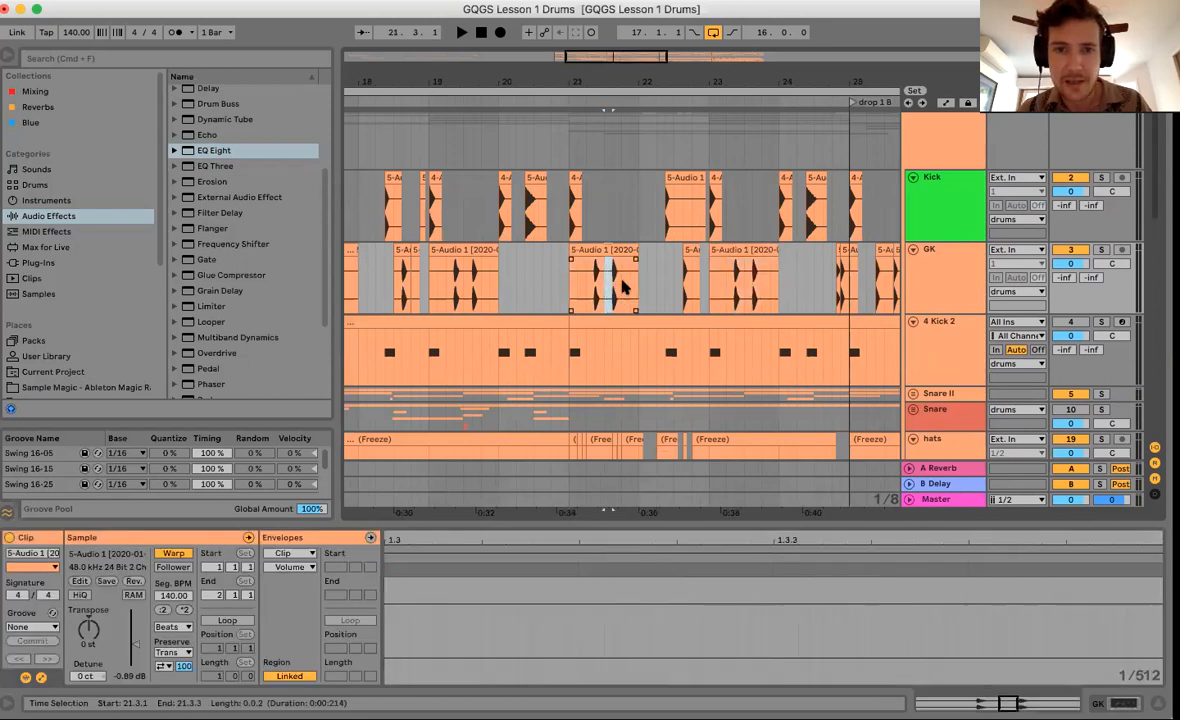
{"action": "left_click", "coordinate": [671, 276]}
{"action": "key", "text": "super+v"}
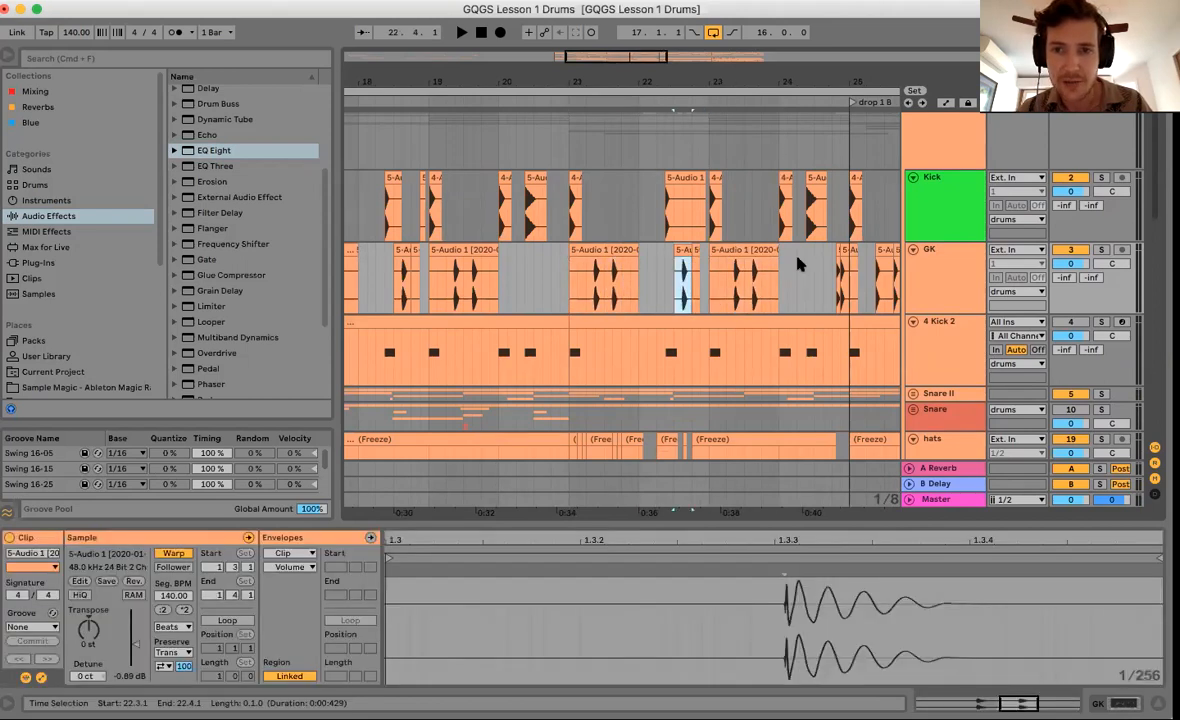
Zoom in on the end of bar 24 and set GK's insert point at 24.4.1.
{"action": "left_click", "coordinate": [837, 274]}
{"action": "left_click_drag", "start_coordinate": [845, 81], "coordinate": [764, 288]}
{"action": "left_click", "coordinate": [762, 283]}
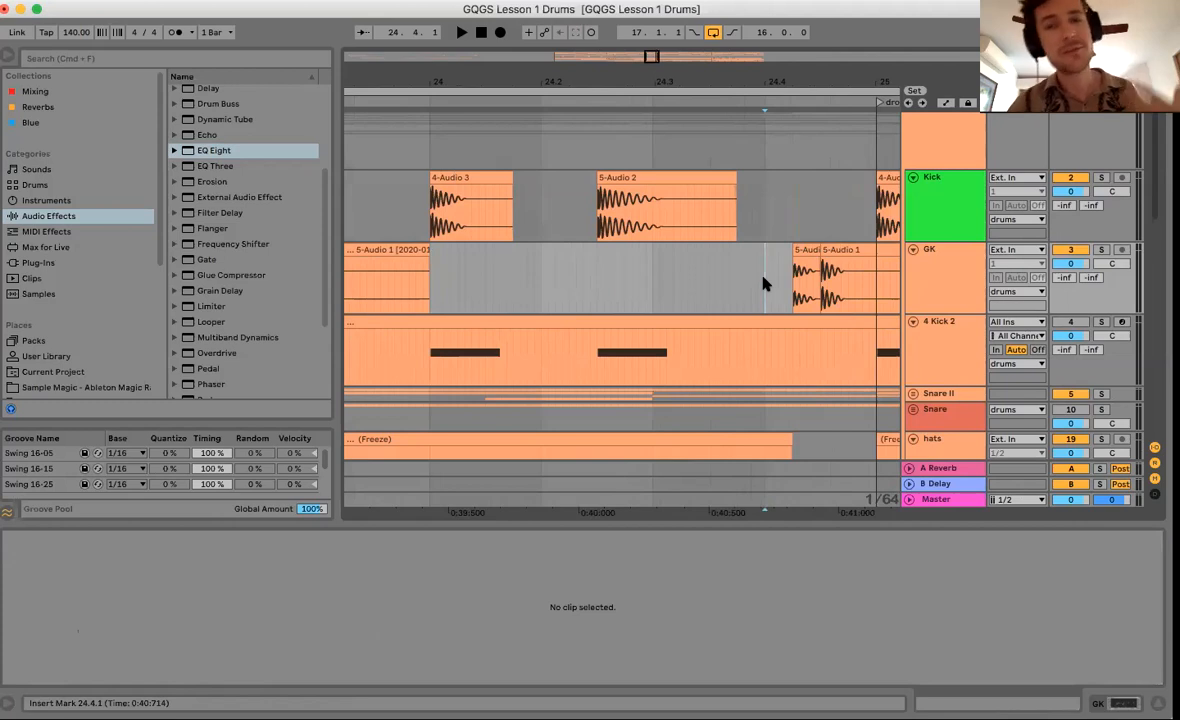
Zoom in around beat 24.4 and select both short 5-Audio 1 clips on GK.
{"action": "scroll", "coordinate": [832, 274], "scroll_direction": "right", "scroll_amount": 3}
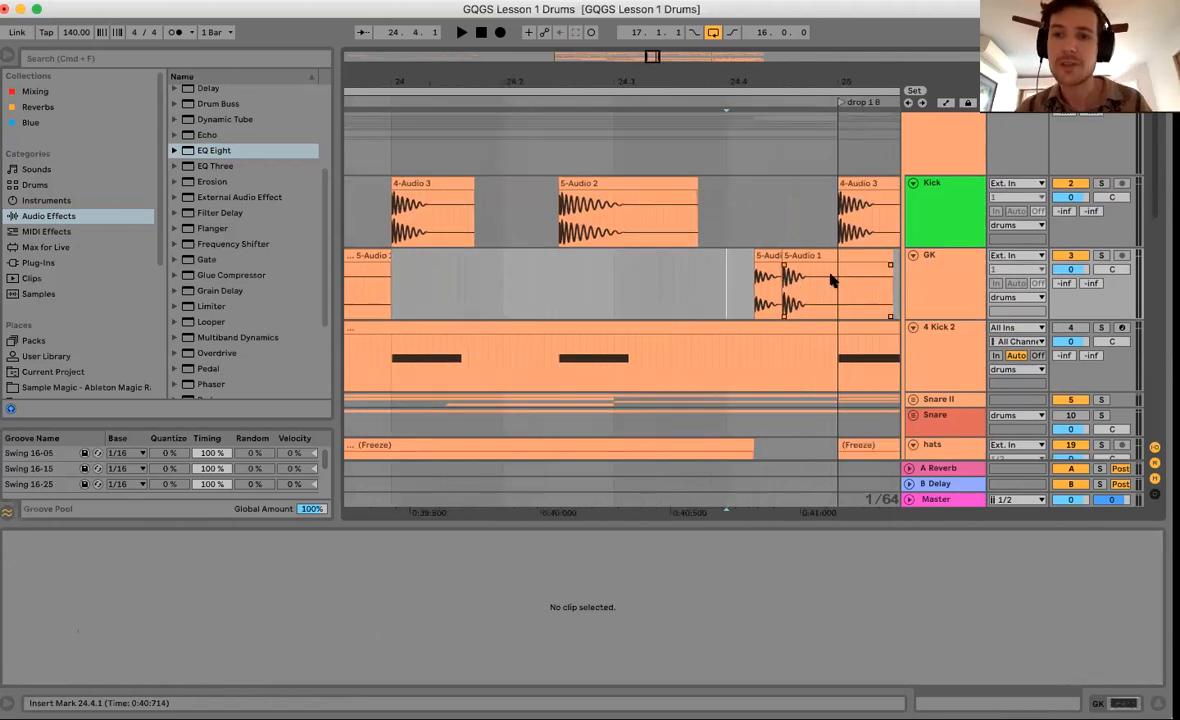
{"action": "left_click_drag", "start_coordinate": [743, 67], "coordinate": [742, 150]}
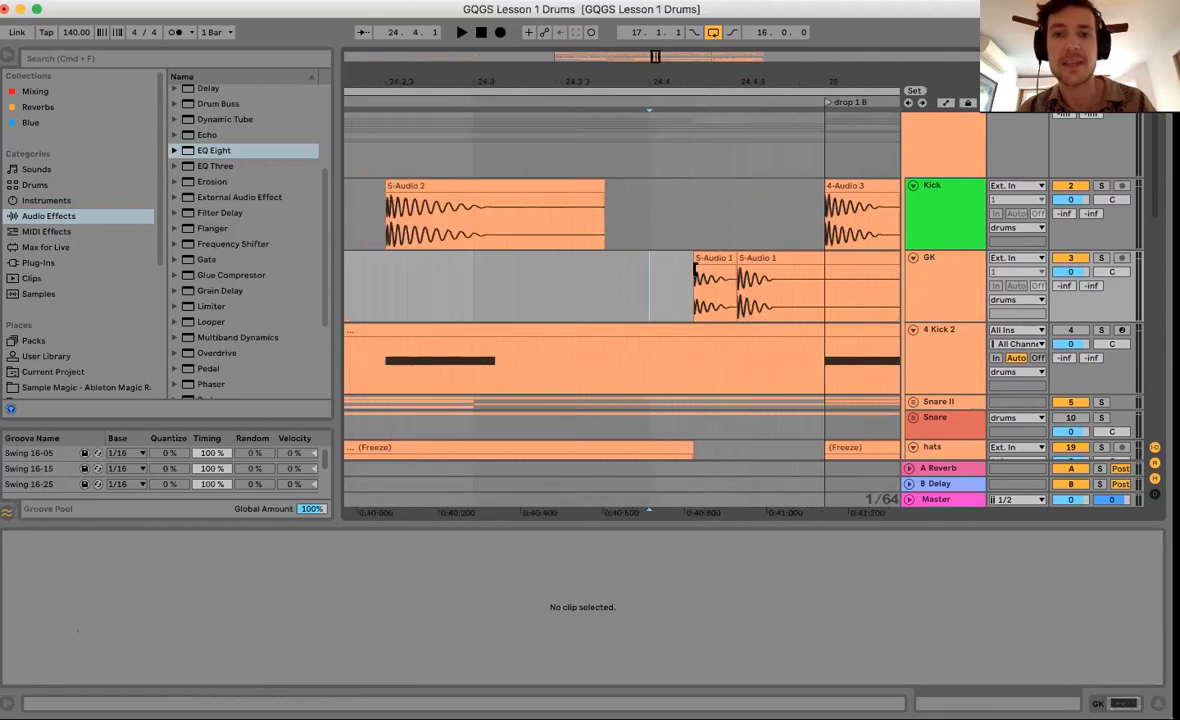
{"action": "left_click", "coordinate": [698, 276]}
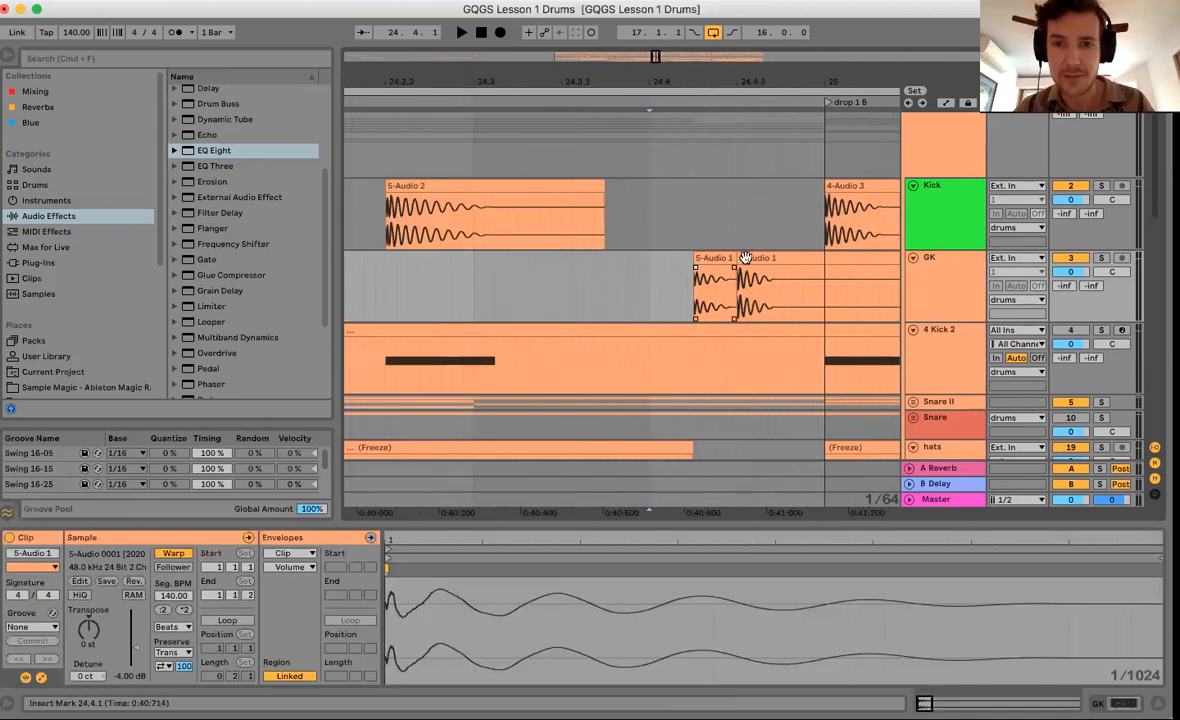
{"action": "left_click_drag", "start_coordinate": [695, 305], "coordinate": [824, 296]}
{"action": "left_click_drag", "start_coordinate": [750, 79], "coordinate": [750, 160]}
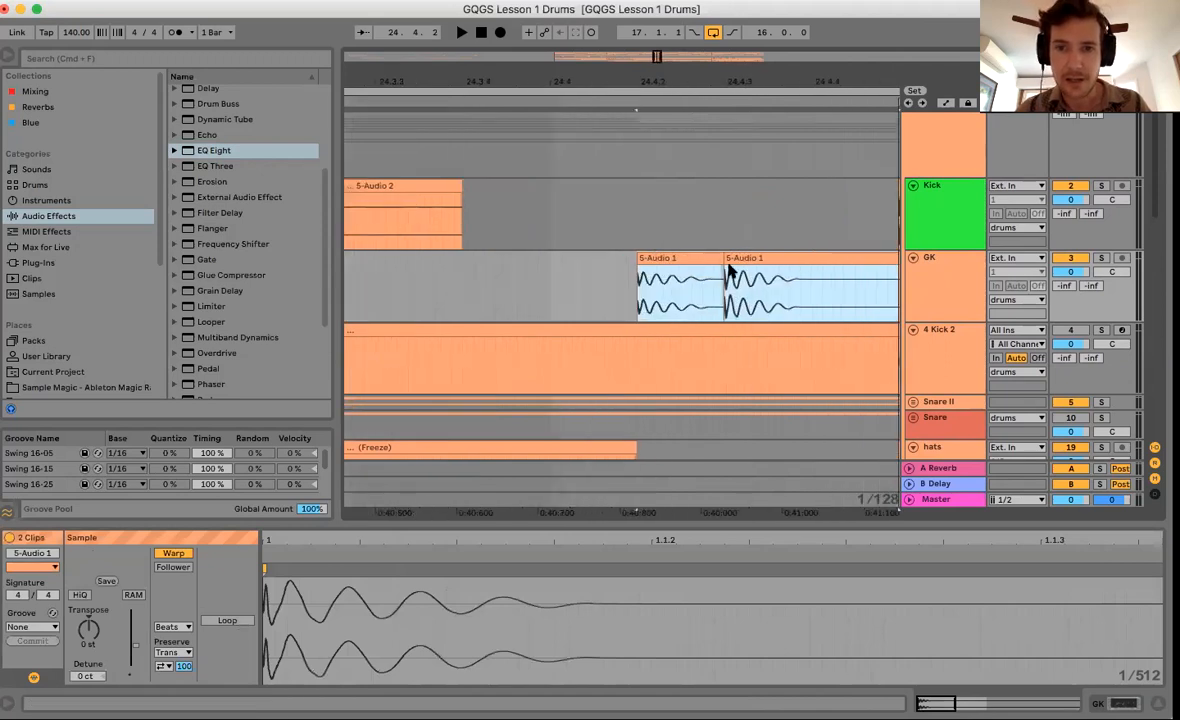
{"action": "left_click_drag", "start_coordinate": [725, 81], "coordinate": [732, 192]}
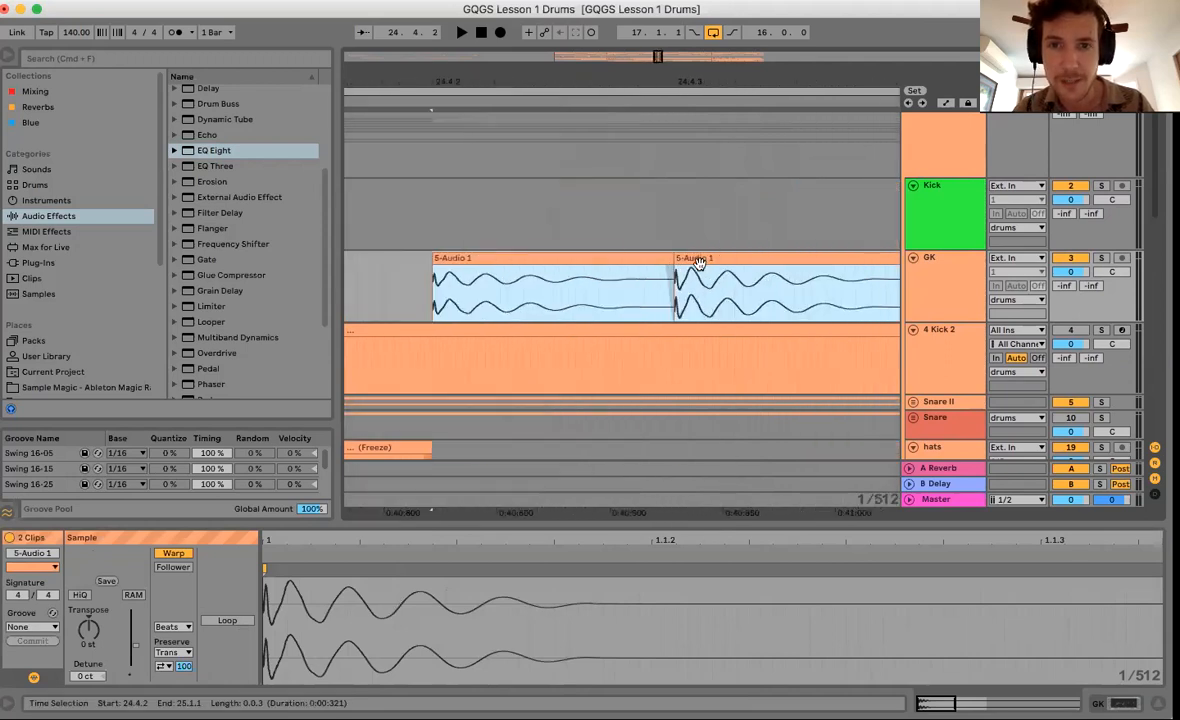
{"action": "left_click_drag", "start_coordinate": [699, 259], "coordinate": [688, 260]}
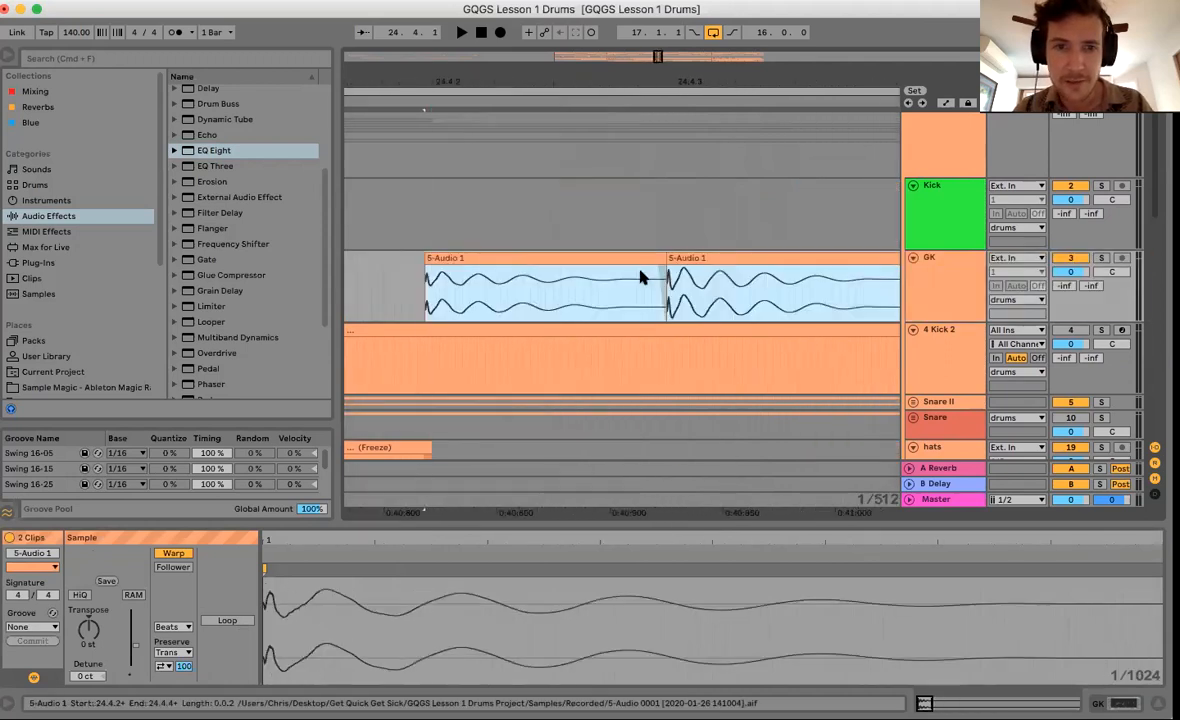
Shift the second GK clip slightly earlier, just ahead of 24.4.3, then zoom back out.
{"action": "left_click", "coordinate": [576, 288]}
{"action": "left_click_drag", "start_coordinate": [674, 258], "coordinate": [655, 61]}
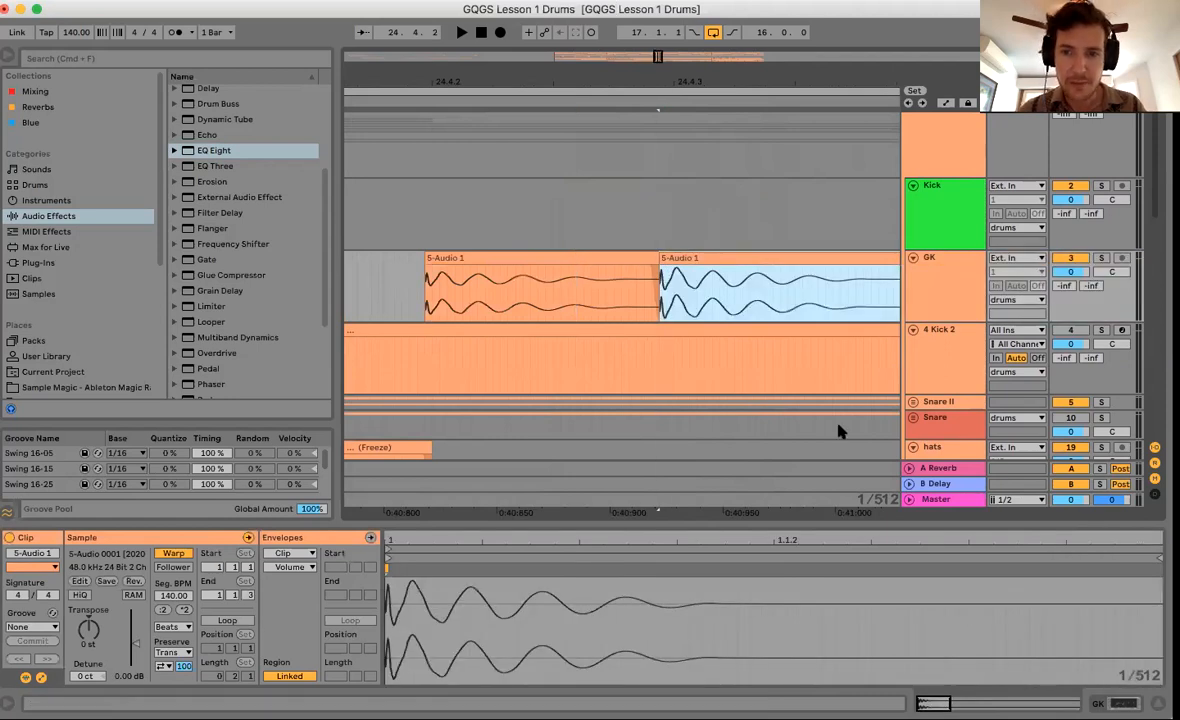
{"action": "left_click_drag", "start_coordinate": [660, 303], "coordinate": [677, 299]}
{"action": "key", "text": "super+2"}
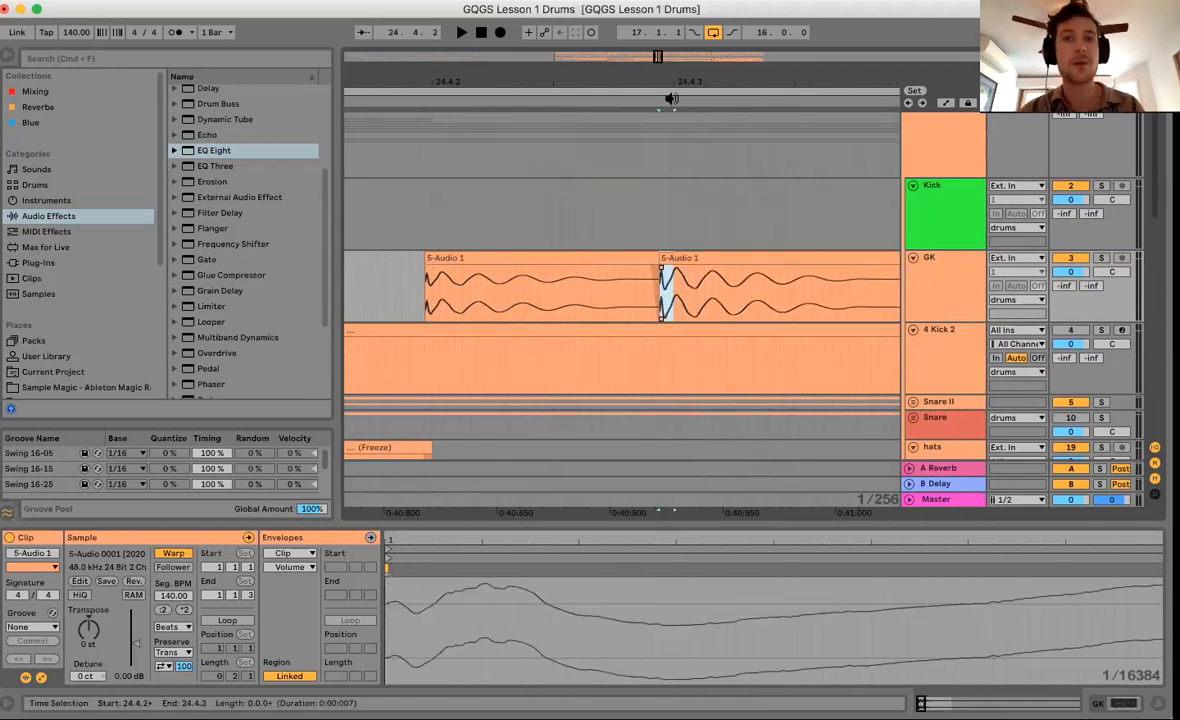
{"action": "left_click_drag", "start_coordinate": [673, 74], "coordinate": [671, 10]}
{"action": "left_click_drag", "start_coordinate": [609, 72], "coordinate": [604, 42]}
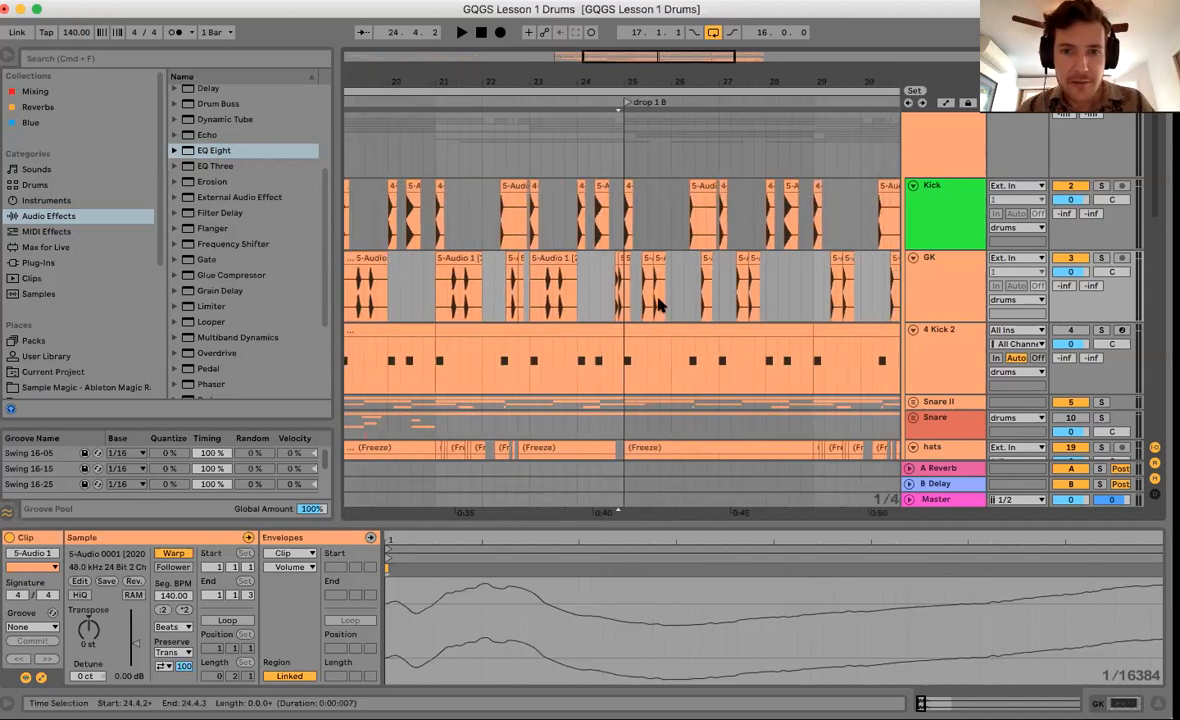
{"action": "scroll", "coordinate": [655, 303], "scroll_direction": "left", "scroll_amount": 3}
Consolidate the GK hits from bar 17 to bar 25 into one clip.
{"action": "left_click", "coordinate": [370, 305]}
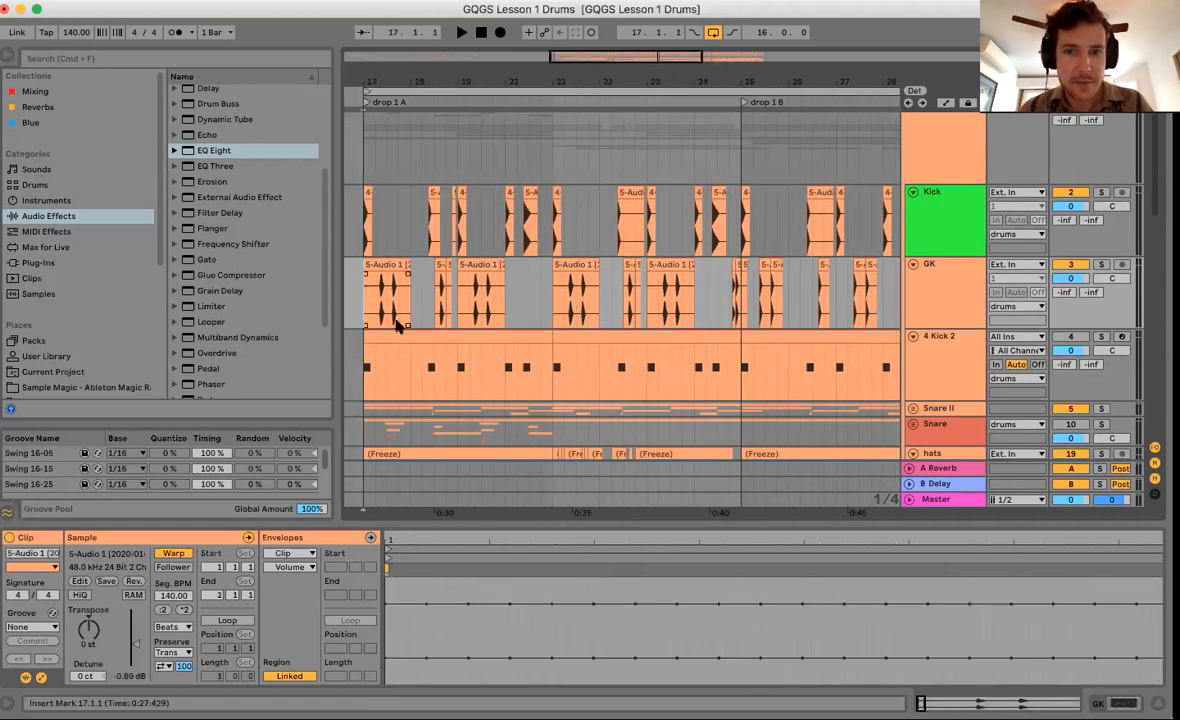
{"action": "key", "text": "space"}
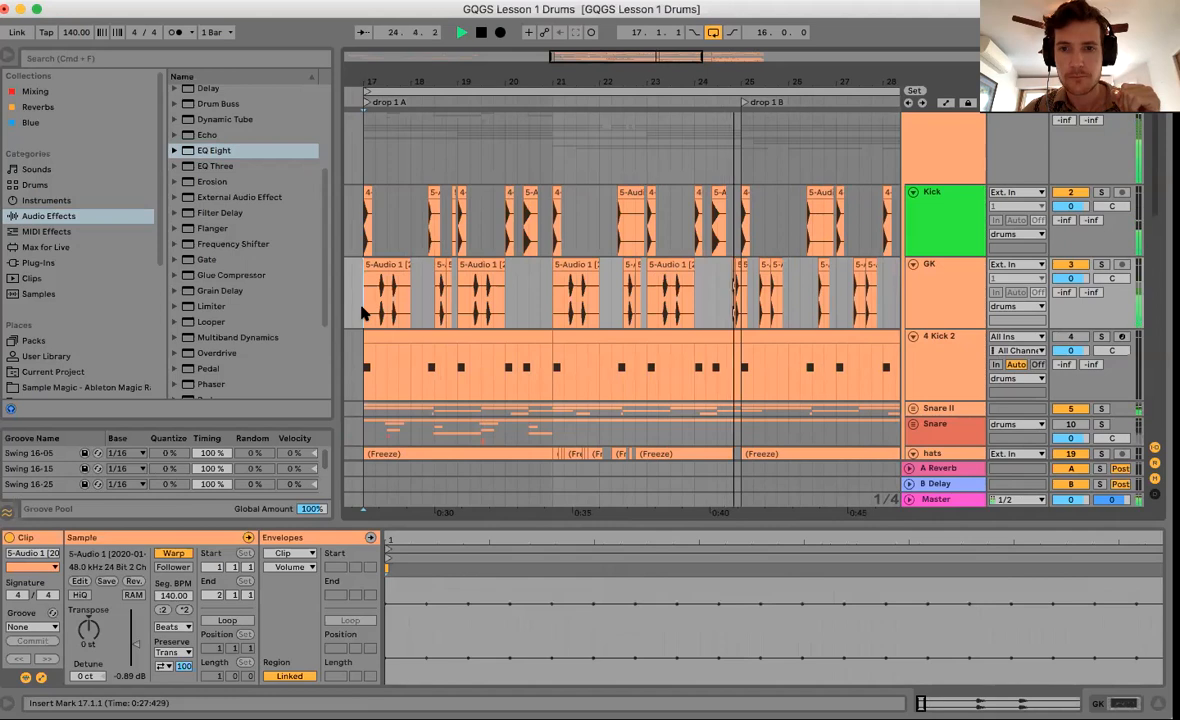
{"action": "key", "text": "space"}
{"action": "left_click_drag", "start_coordinate": [627, 303], "coordinate": [740, 298]}
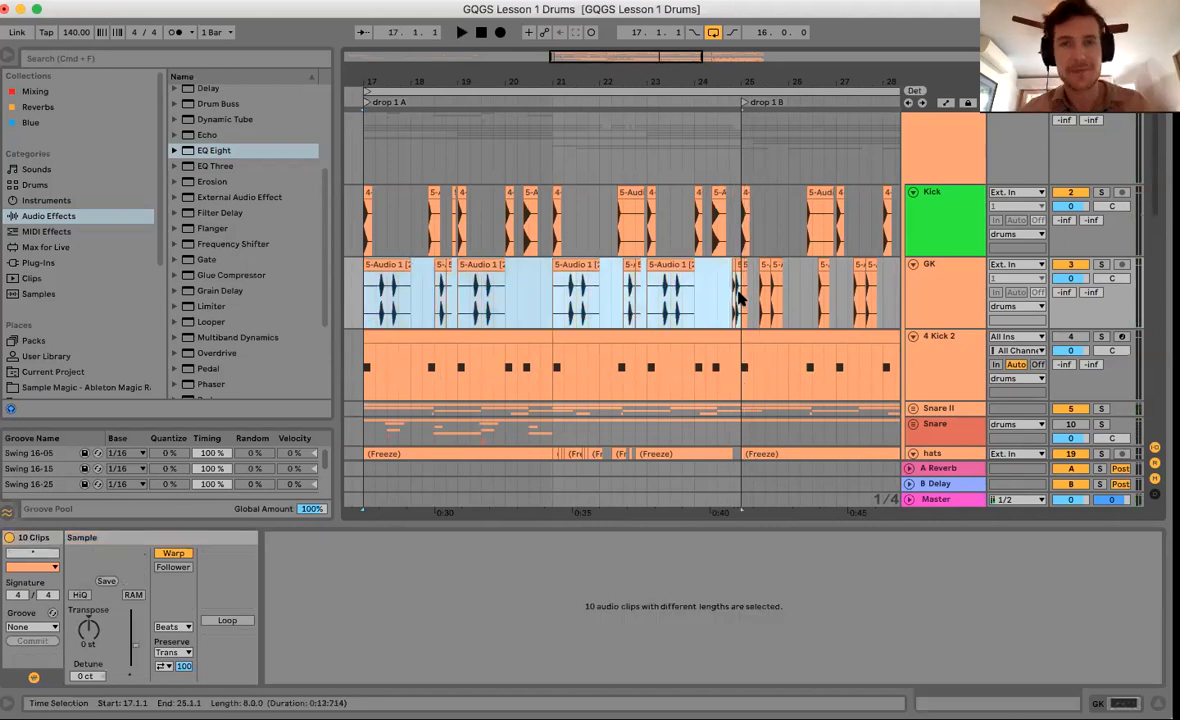
{"action": "key", "text": "super+j"}
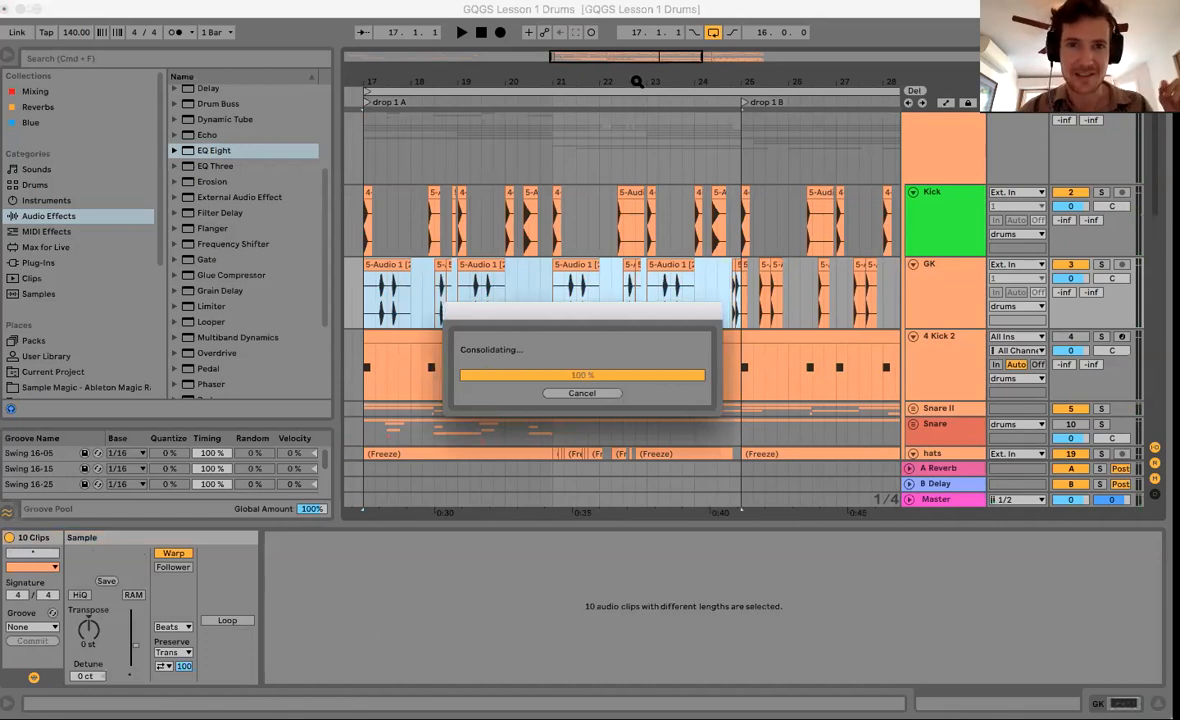
Duplicate the consolidated GK clip onto bars 25–33.
{"action": "left_click_drag", "start_coordinate": [637, 81], "coordinate": [636, 79]}
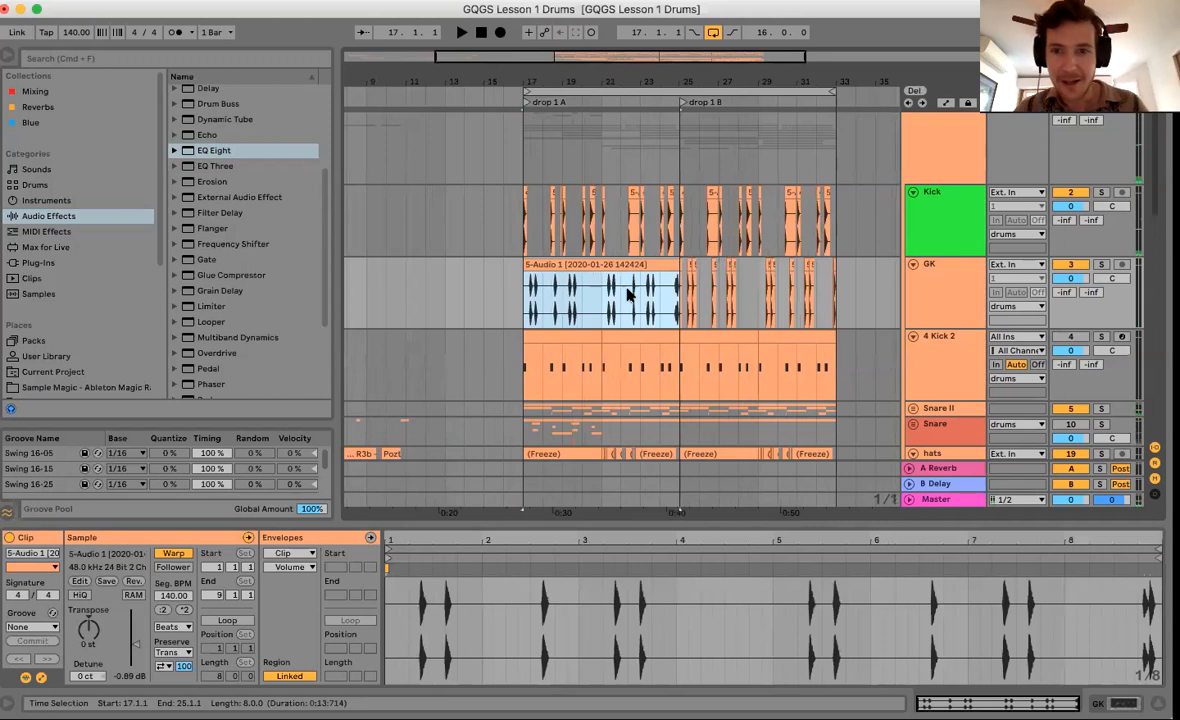
{"action": "scroll", "coordinate": [627, 290], "scroll_direction": "right", "scroll_amount": 3}
{"action": "key", "text": "super+d"}
{"action": "left_click", "coordinate": [441, 293]}
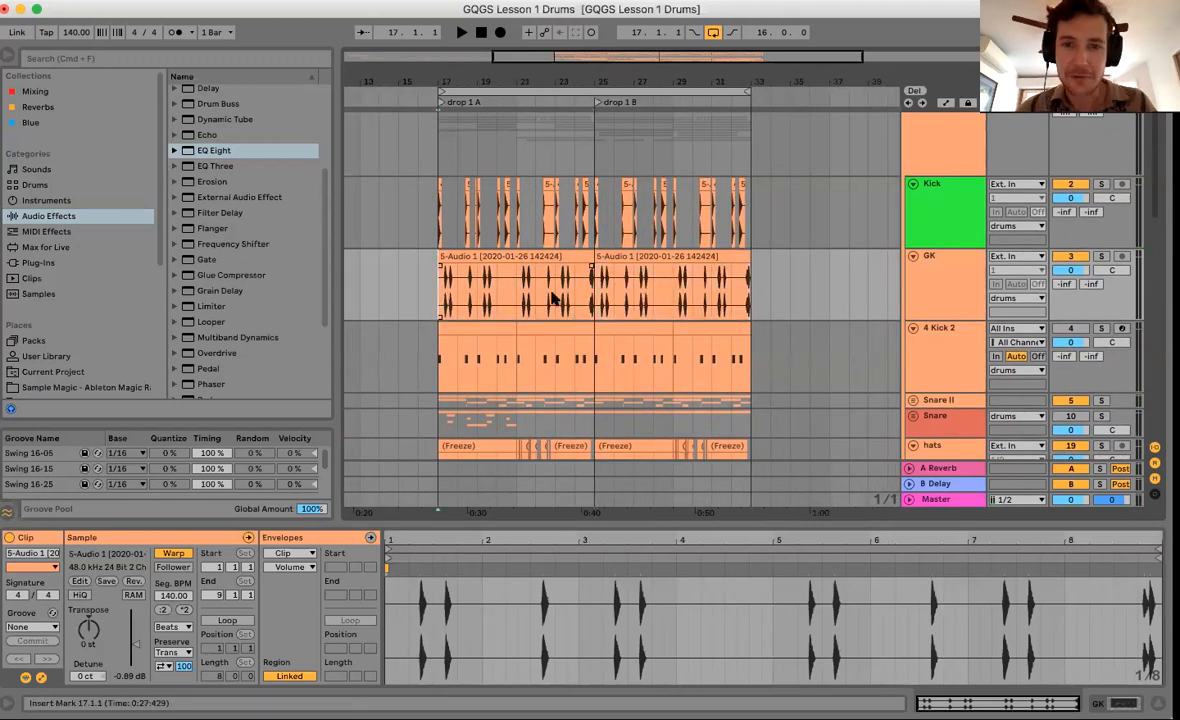
{"action": "scroll", "coordinate": [553, 297], "scroll_direction": "down", "scroll_amount": 3}
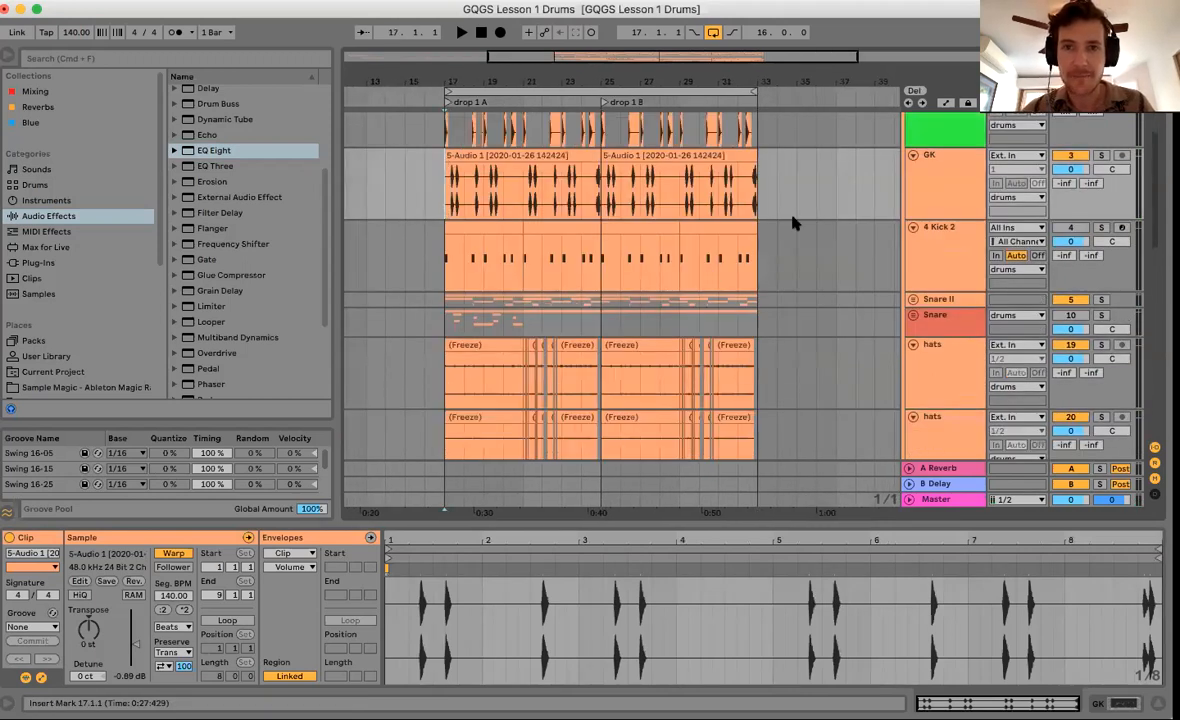
{"action": "scroll", "coordinate": [792, 222], "scroll_direction": "down", "scroll_amount": 2}
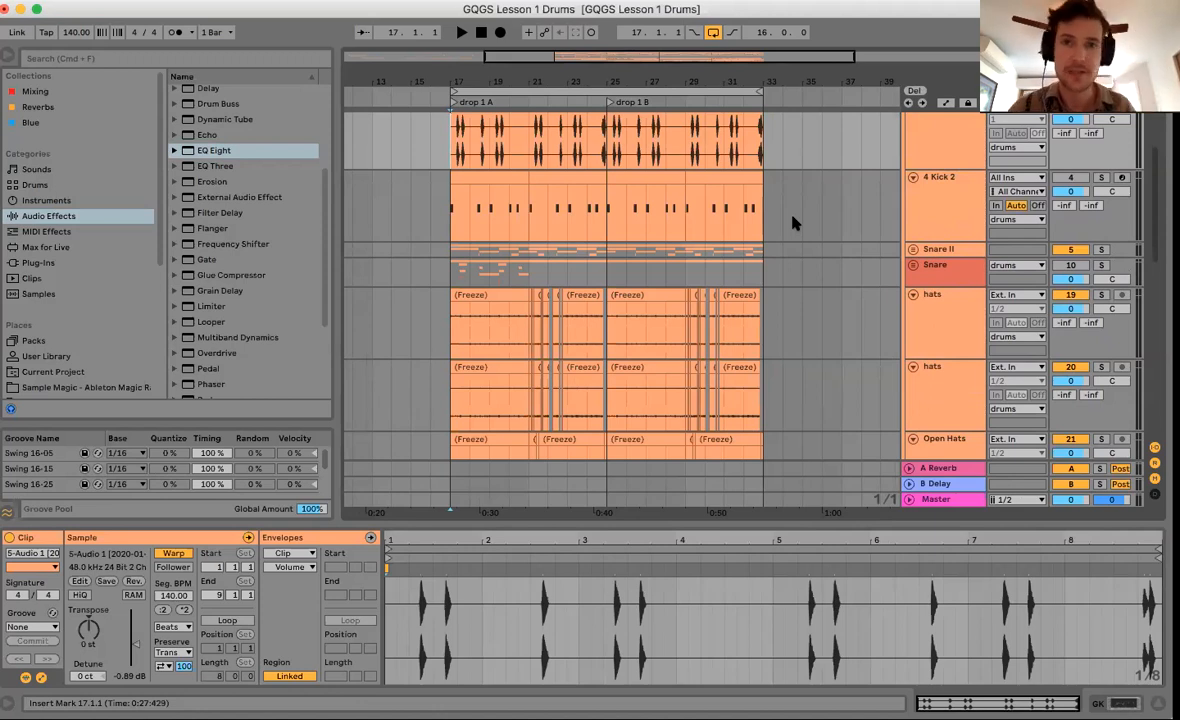
{"action": "scroll", "coordinate": [541, 229], "scroll_direction": "up", "scroll_amount": 4}
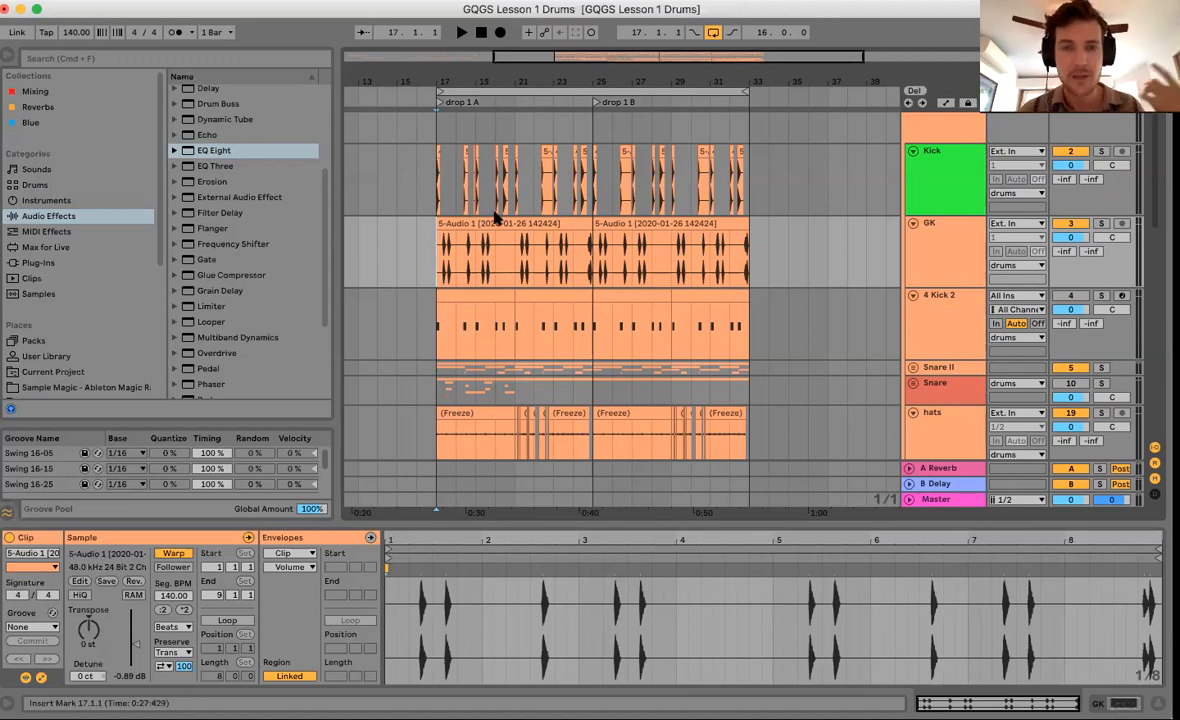
{"action": "scroll", "coordinate": [500, 180], "scroll_direction": "up", "scroll_amount": 2}
{"action": "left_click_drag", "start_coordinate": [507, 80], "coordinate": [505, 217]}
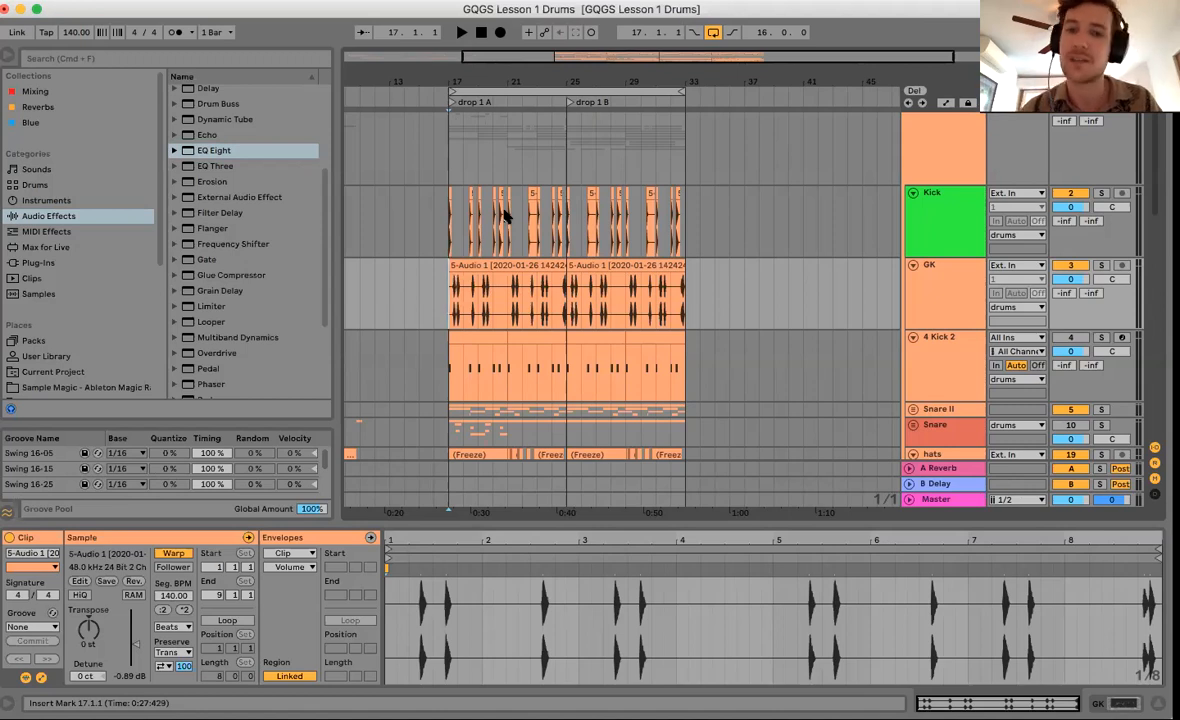
{"action": "scroll", "coordinate": [505, 215], "scroll_direction": "down", "scroll_amount": 3}
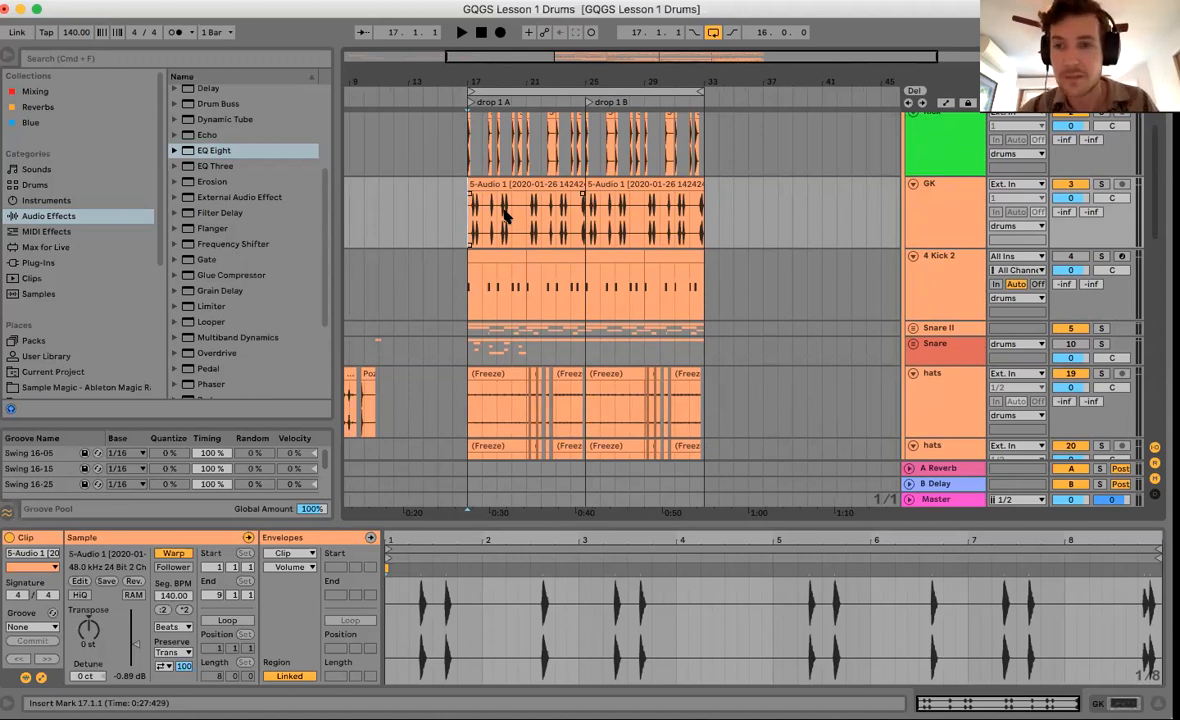
{"action": "scroll", "coordinate": [505, 215], "scroll_direction": "down", "scroll_amount": 3}
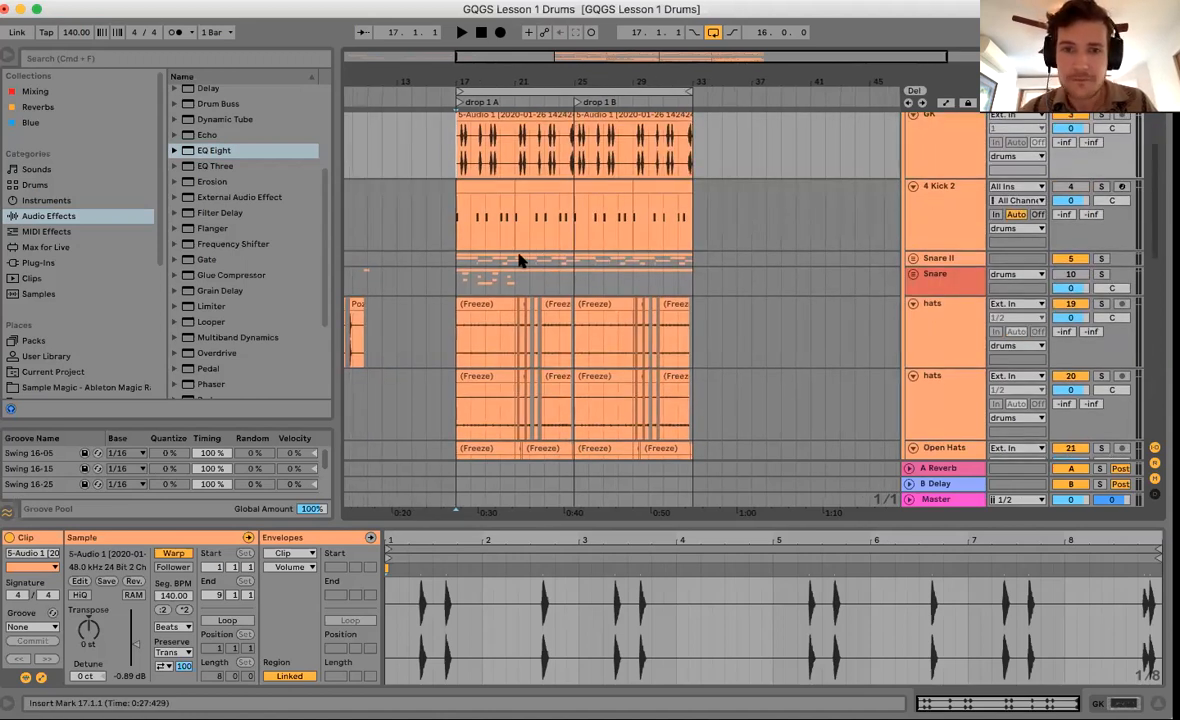
{"action": "scroll", "coordinate": [519, 260], "scroll_direction": "up", "scroll_amount": 3}
{"action": "scroll", "coordinate": [632, 238], "scroll_direction": "down", "scroll_amount": 5}
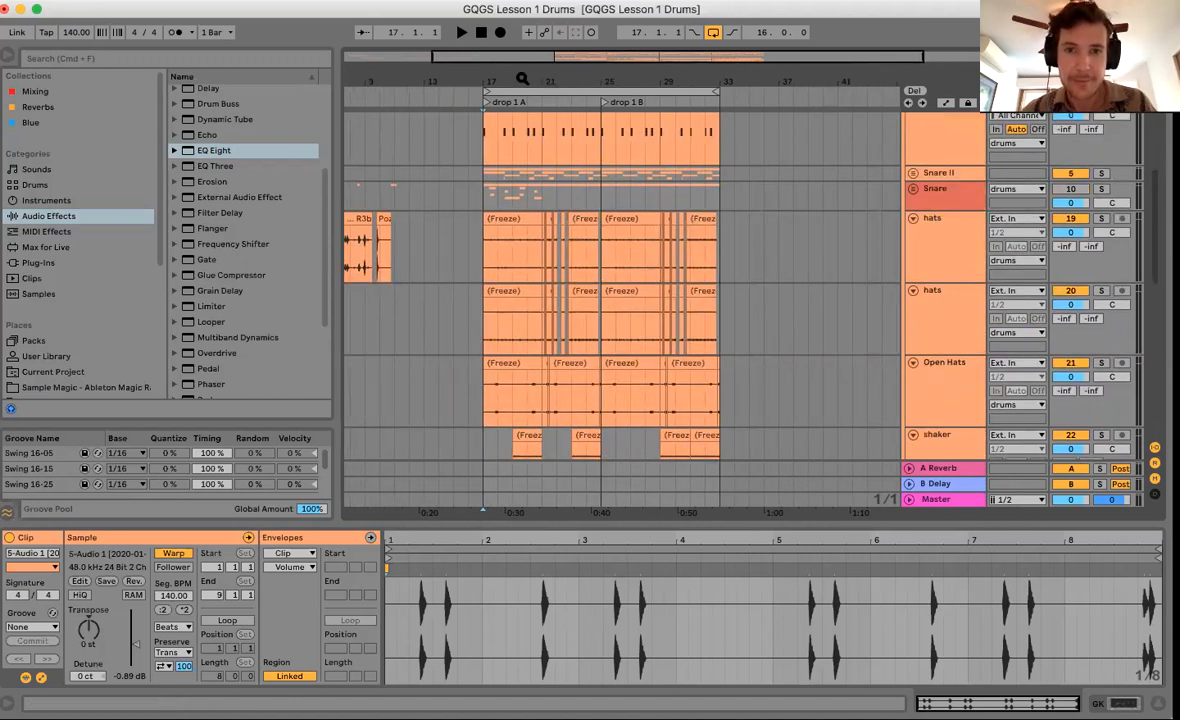
Zoom in on drop 1 A and select the first hats clip at bar 17.
{"action": "left_click_drag", "start_coordinate": [522, 79], "coordinate": [469, 356]}
{"action": "left_click_drag", "start_coordinate": [370, 265], "coordinate": [612, 322]}
{"action": "left_click_drag", "start_coordinate": [606, 264], "coordinate": [370, 313]}
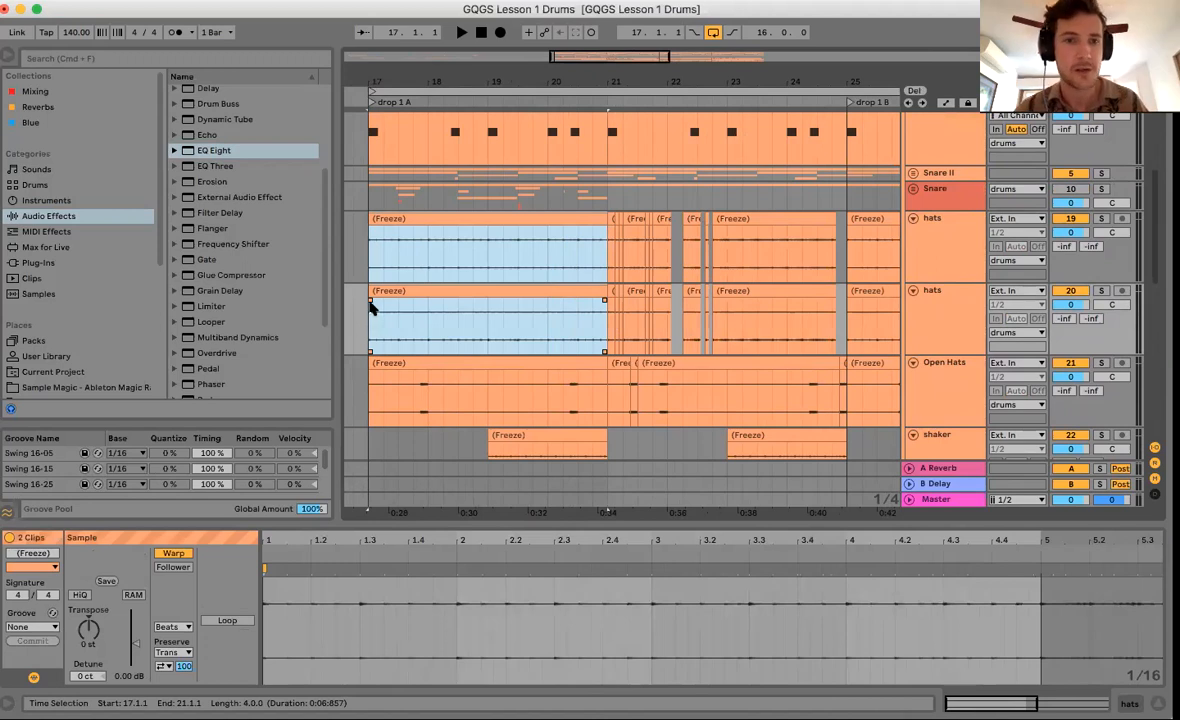
{"action": "left_click", "coordinate": [369, 251]}
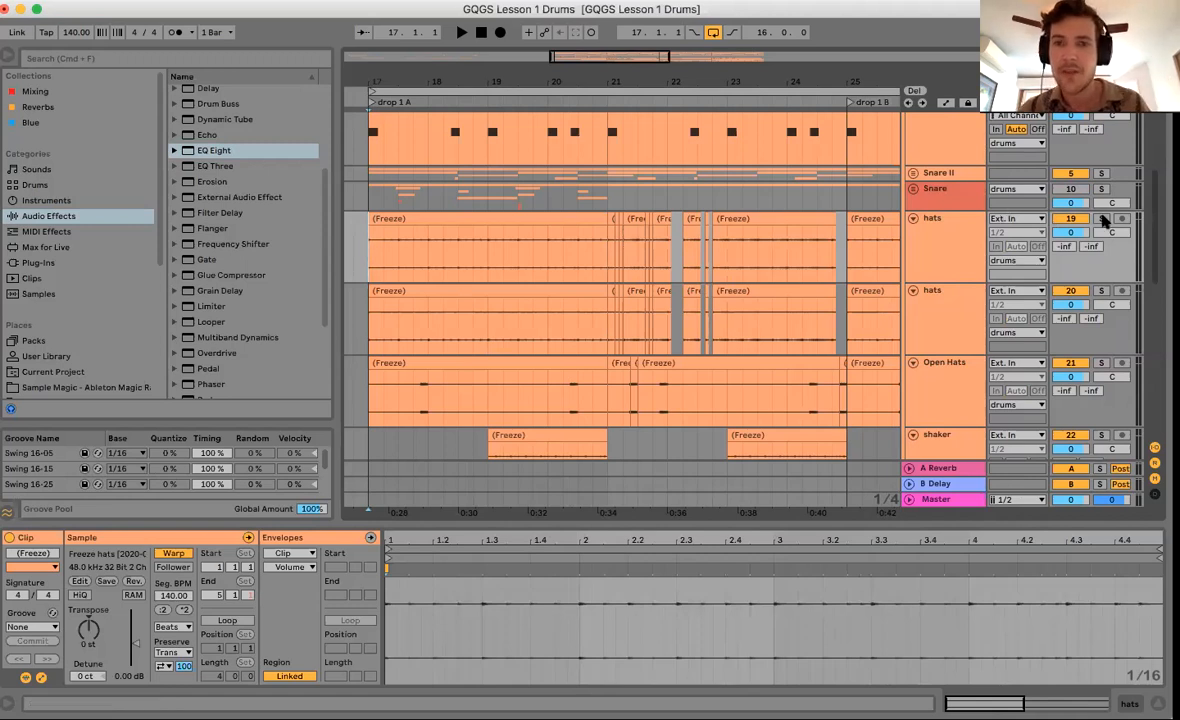
Insert a new MIDI track named 'Hat player' below the second hats track.
{"action": "left_click", "coordinate": [937, 334]}
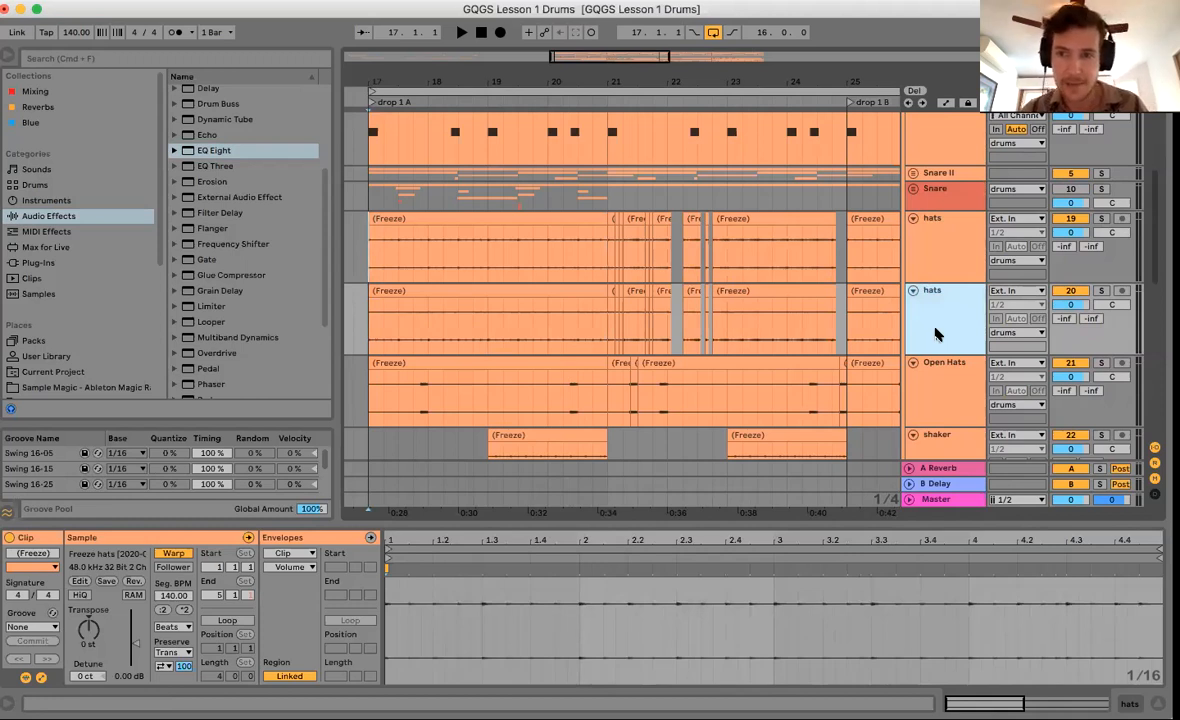
{"action": "key", "text": "super+shift+t"}
{"action": "type", "text": "Hat player"}
{"action": "left_click", "coordinate": [697, 395]}
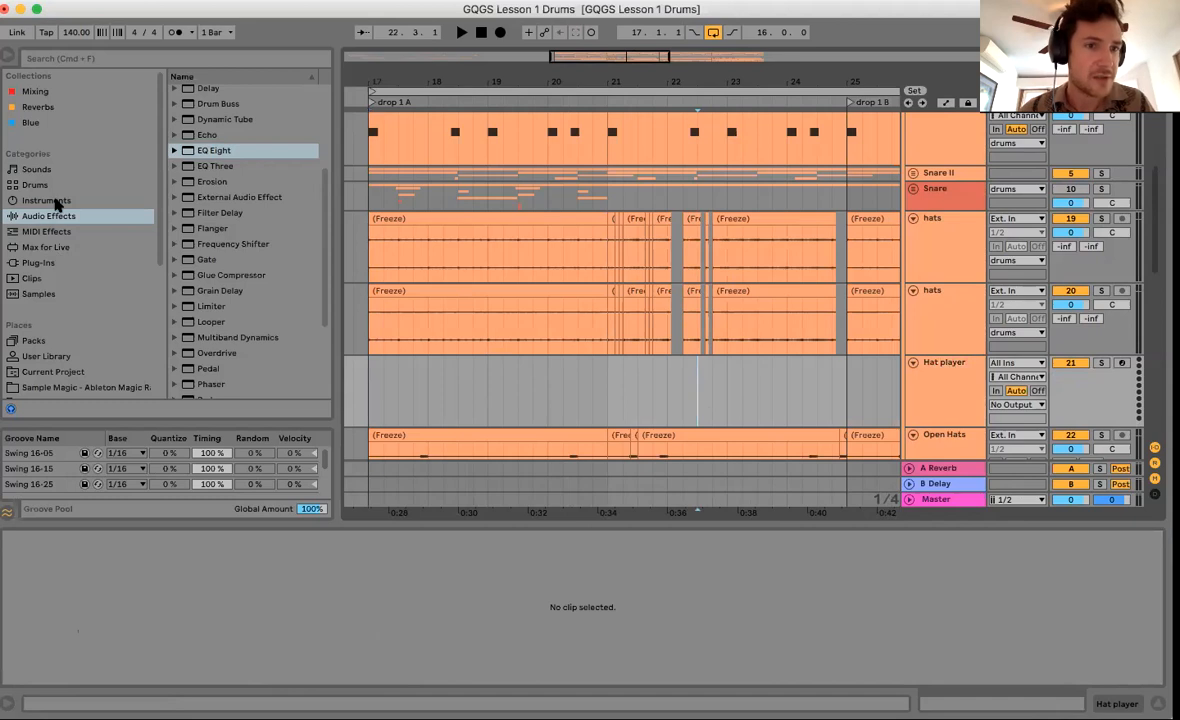
{"action": "left_click", "coordinate": [47, 231]}
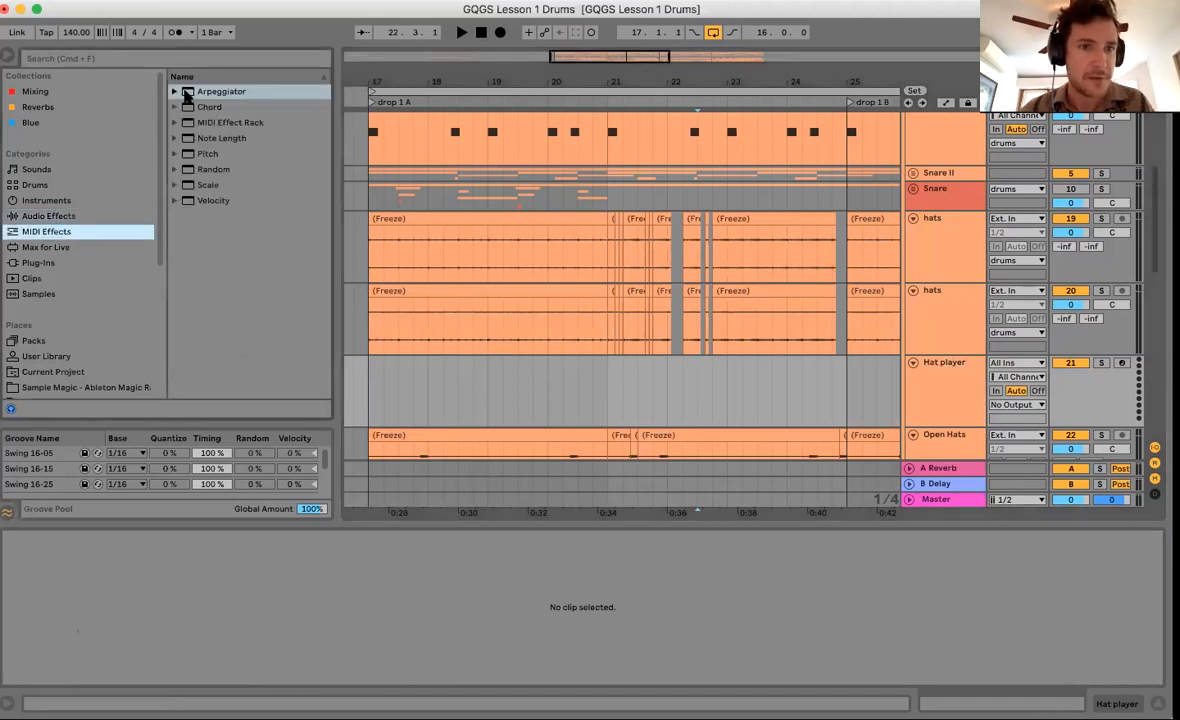
Load an Arpeggiator onto Hat player and mark 17.3.1–17.3.3 on the second hats track.
{"action": "left_click", "coordinate": [187, 93]}
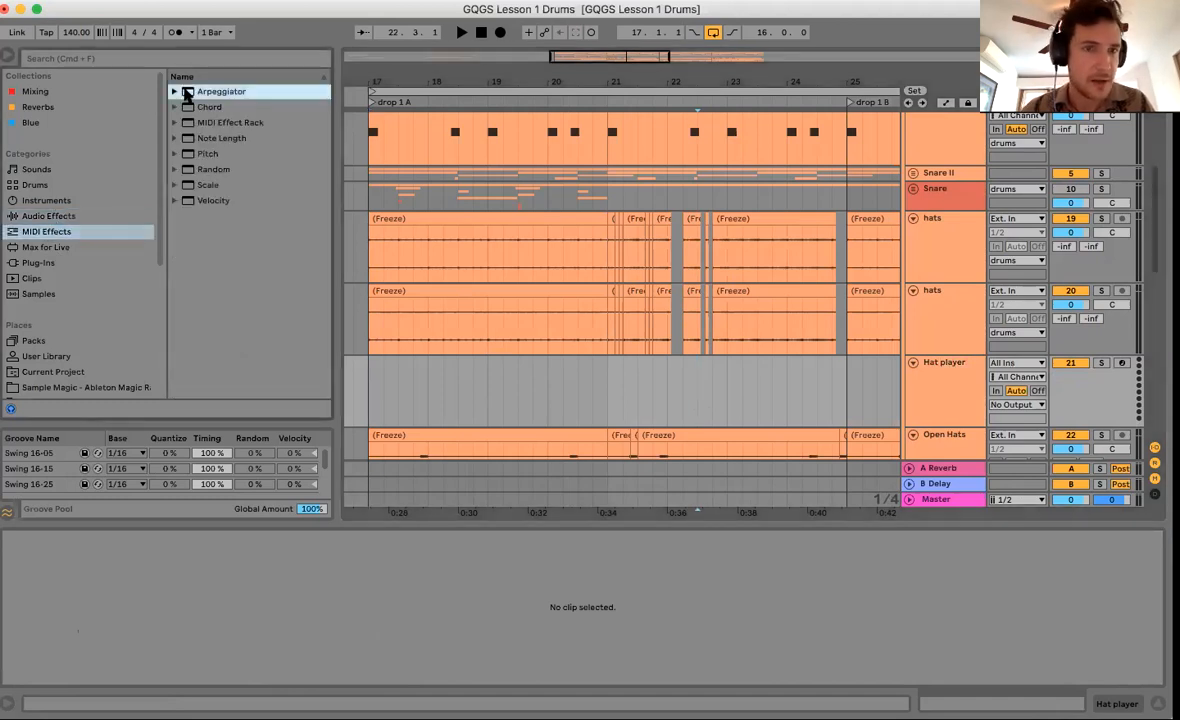
{"action": "double_click", "coordinate": [184, 92]}
{"action": "left_click_drag", "start_coordinate": [364, 85], "coordinate": [460, 283]}
{"action": "scroll", "coordinate": [461, 283], "scroll_direction": "left", "scroll_amount": 2}
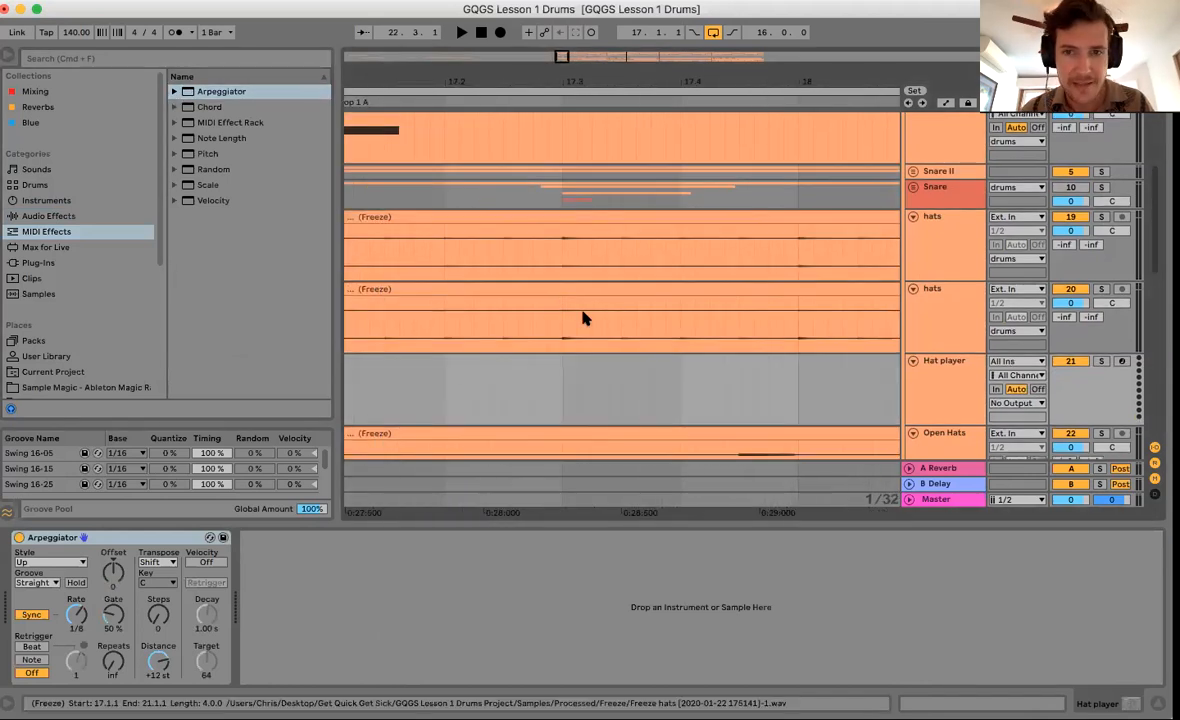
{"action": "left_click_drag", "start_coordinate": [602, 84], "coordinate": [597, 78]}
{"action": "left_click_drag", "start_coordinate": [595, 325], "coordinate": [599, 326]}
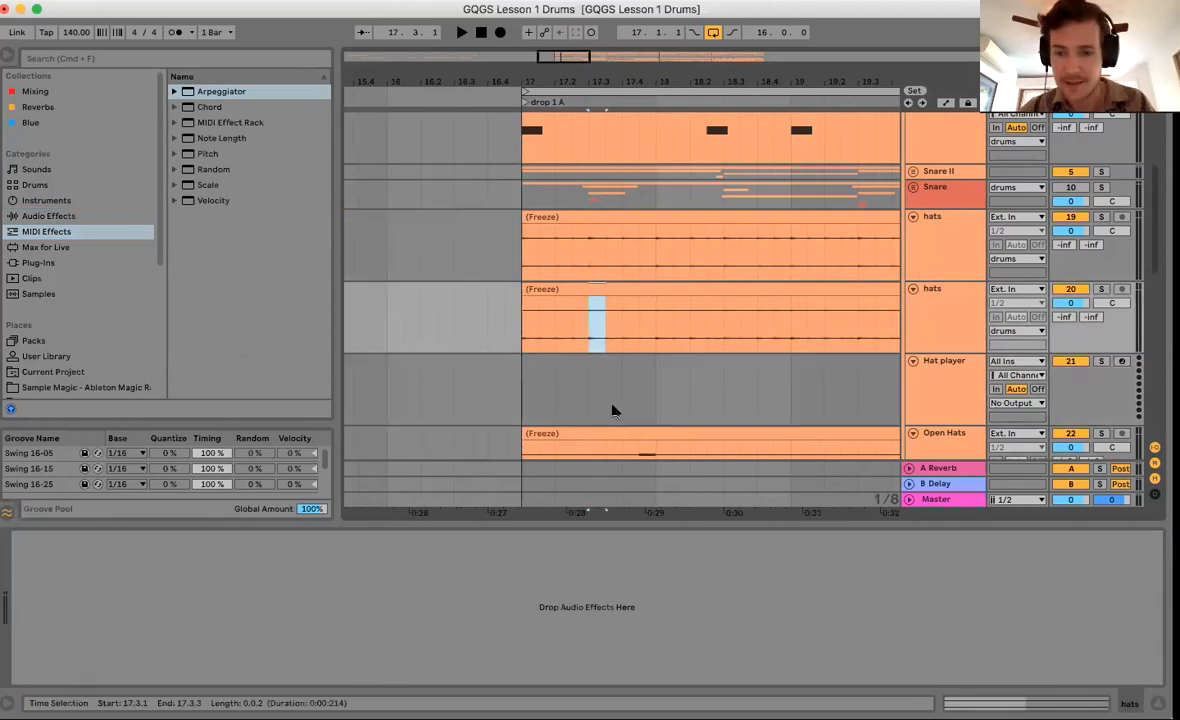
Consolidate the 17.3 hats slice and move it onto a new track 21.
{"action": "key", "text": "super+j"}
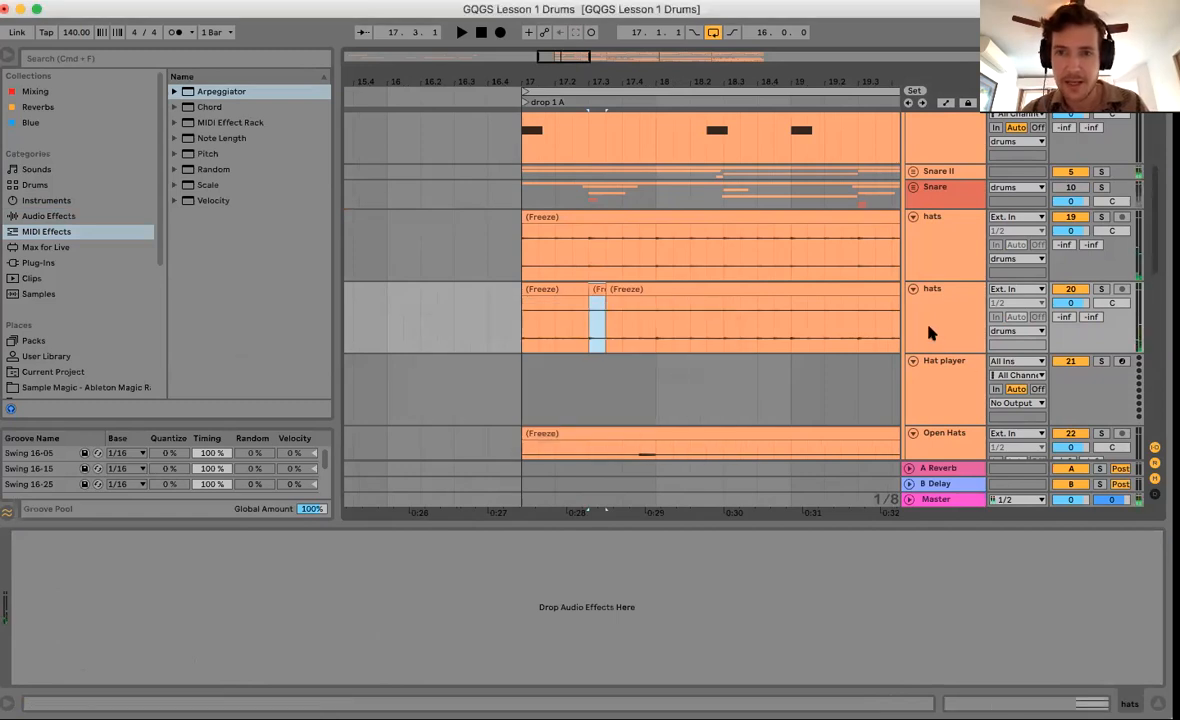
{"action": "left_click", "coordinate": [927, 322]}
{"action": "key", "text": "super+t"}
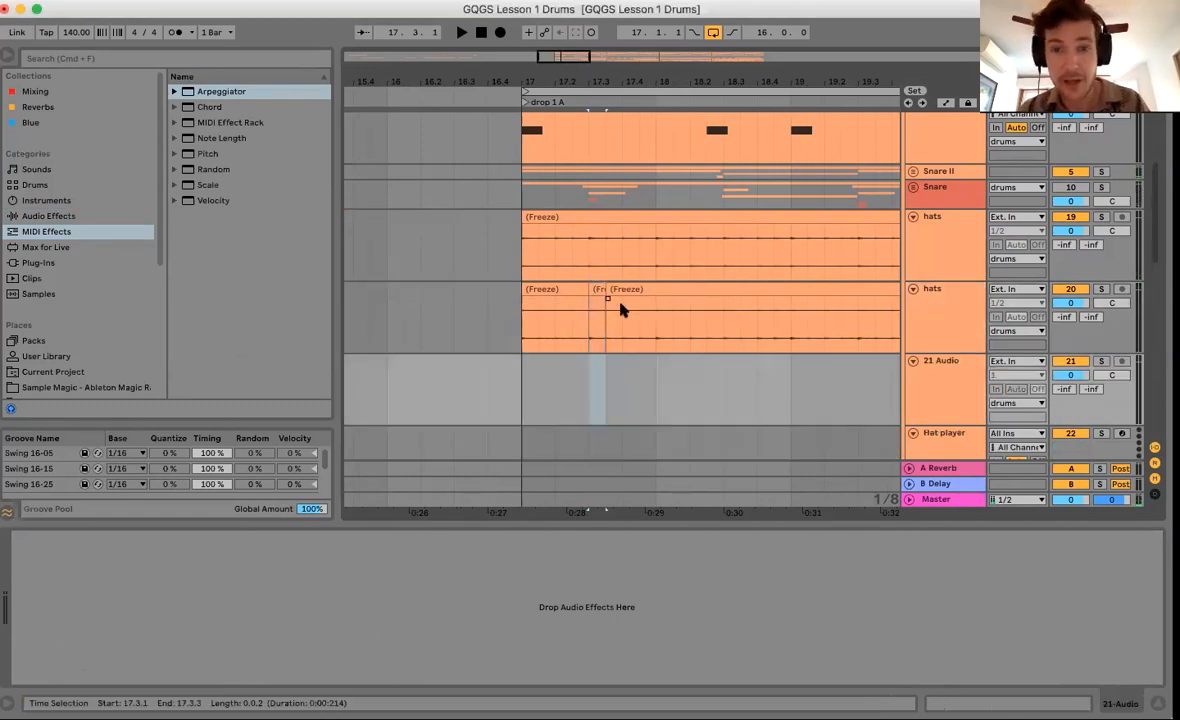
{"action": "left_click_drag", "start_coordinate": [597, 291], "coordinate": [598, 378]}
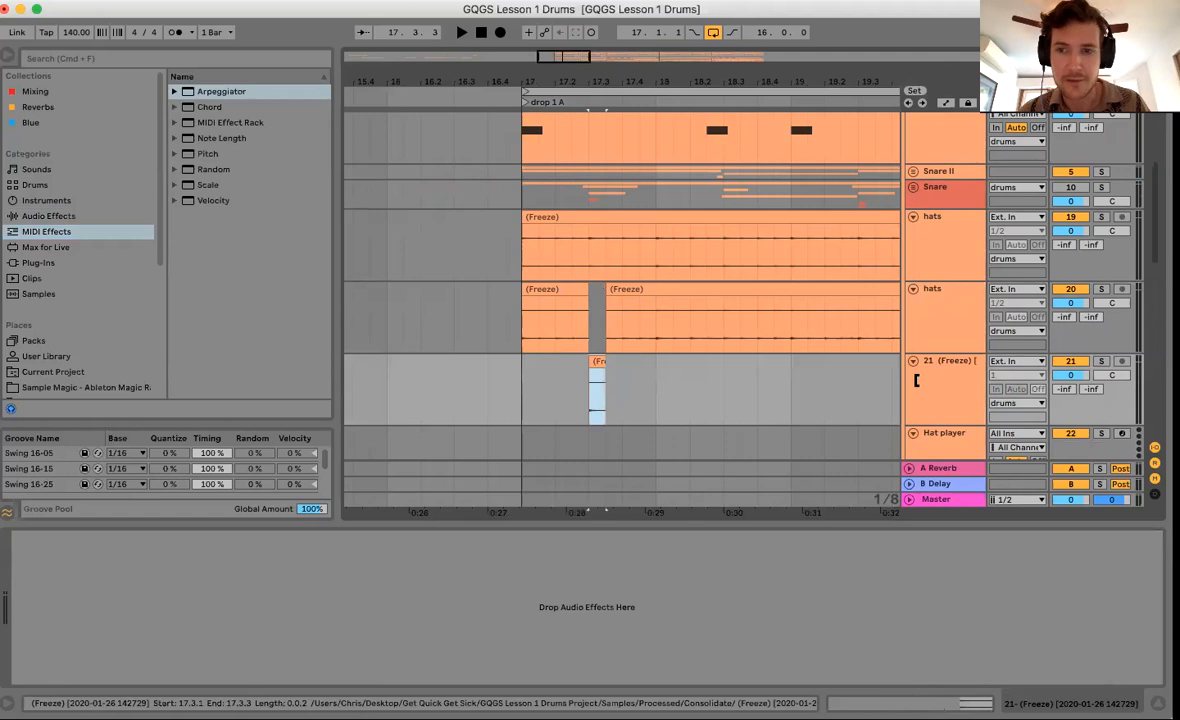
Add a Utility audio effect to track 21.
{"action": "left_click", "coordinate": [60, 261]}
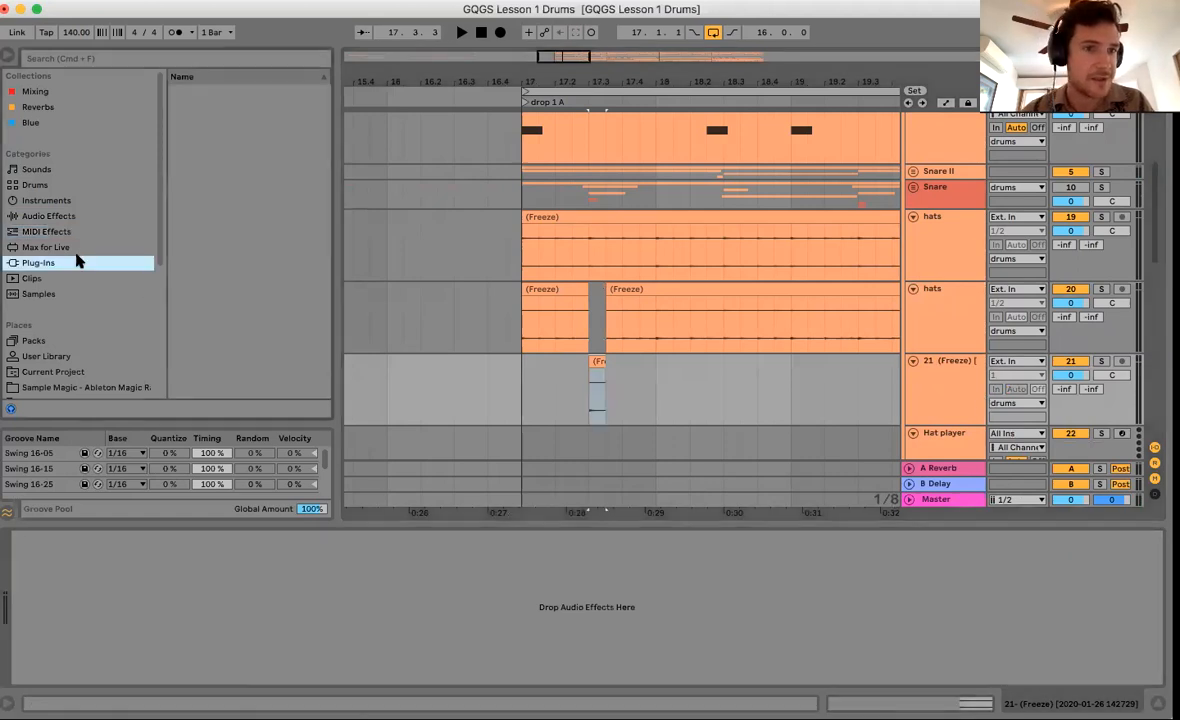
{"action": "left_click", "coordinate": [58, 215]}
{"action": "scroll", "coordinate": [213, 207], "scroll_direction": "down", "scroll_amount": 5}
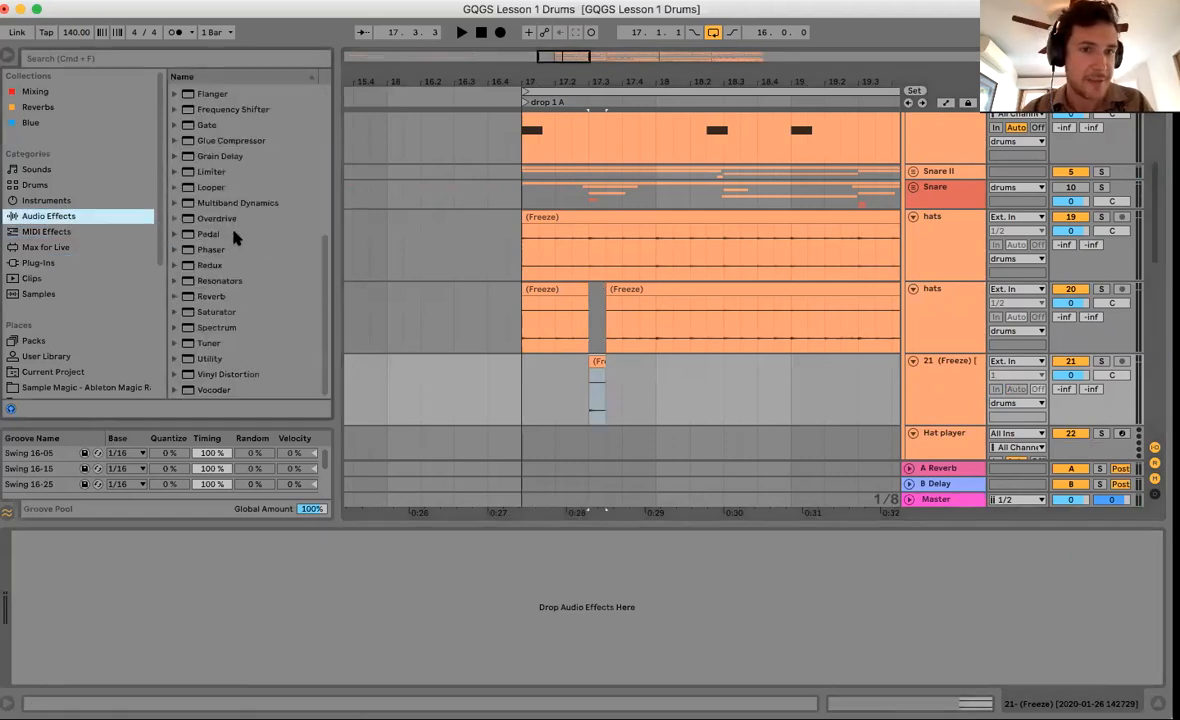
{"action": "double_click", "coordinate": [193, 360]}
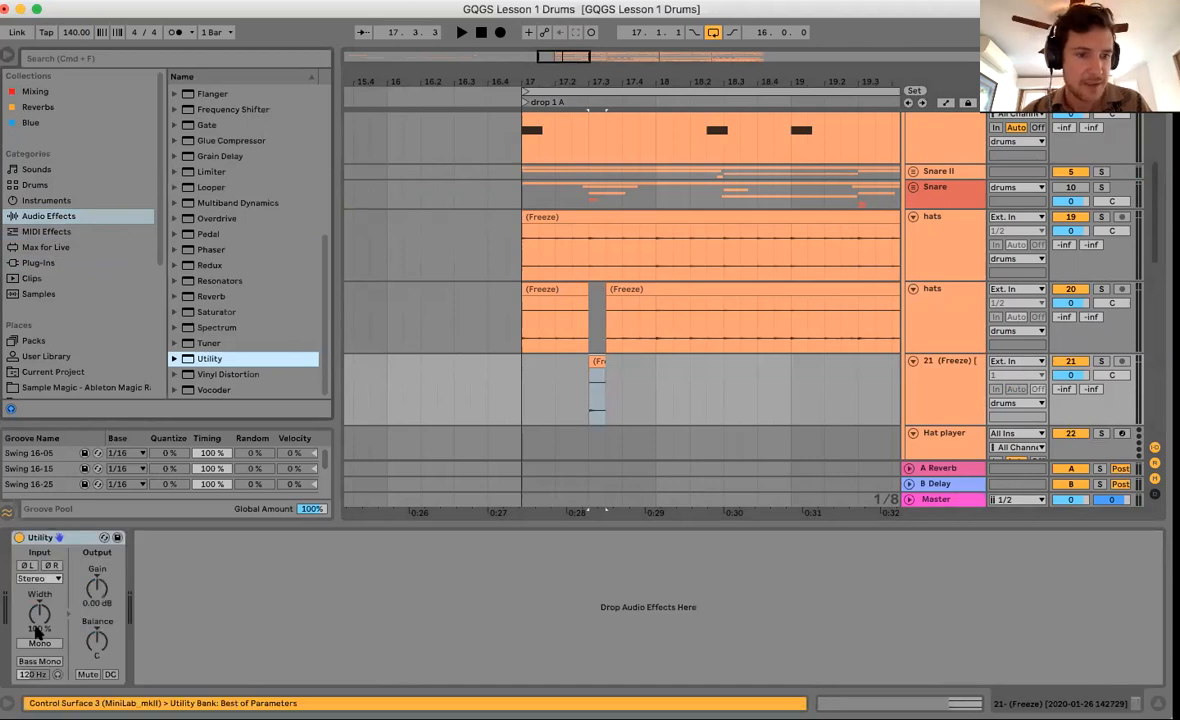
Solo and audition track 21, leaving its Utility set to Mono with no phase inversion.
{"action": "left_click", "coordinate": [27, 565]}
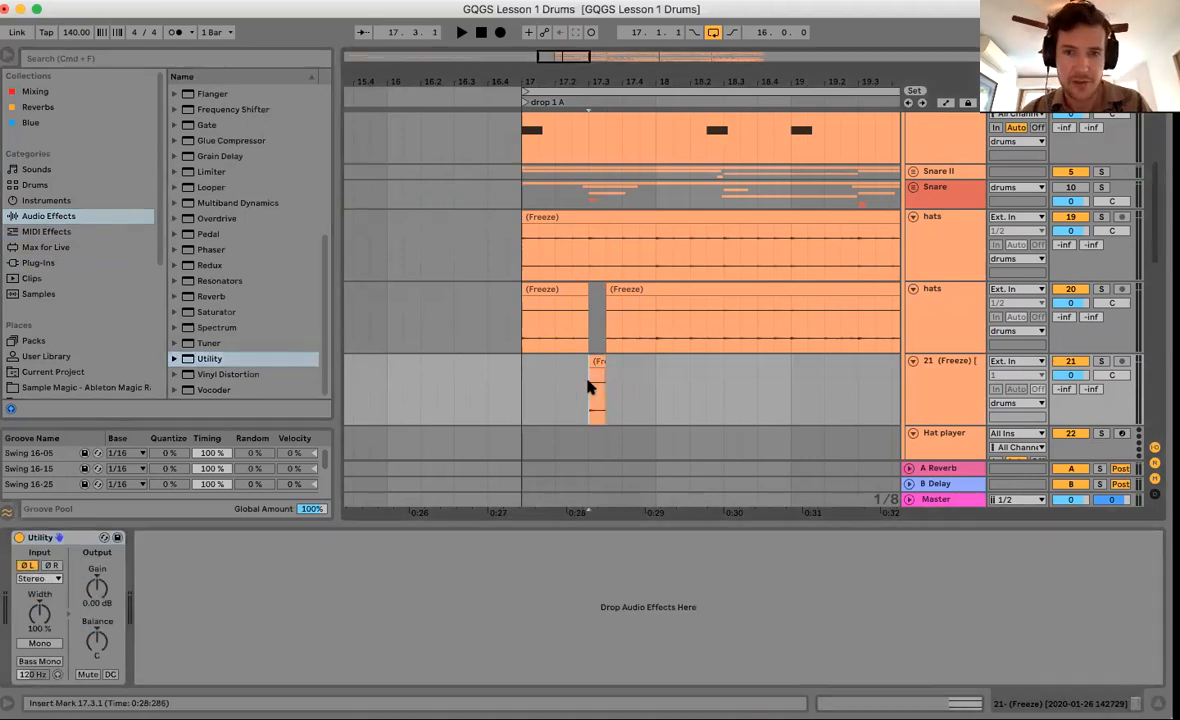
{"action": "left_click", "coordinate": [1101, 361]}
{"action": "key", "text": "space"}
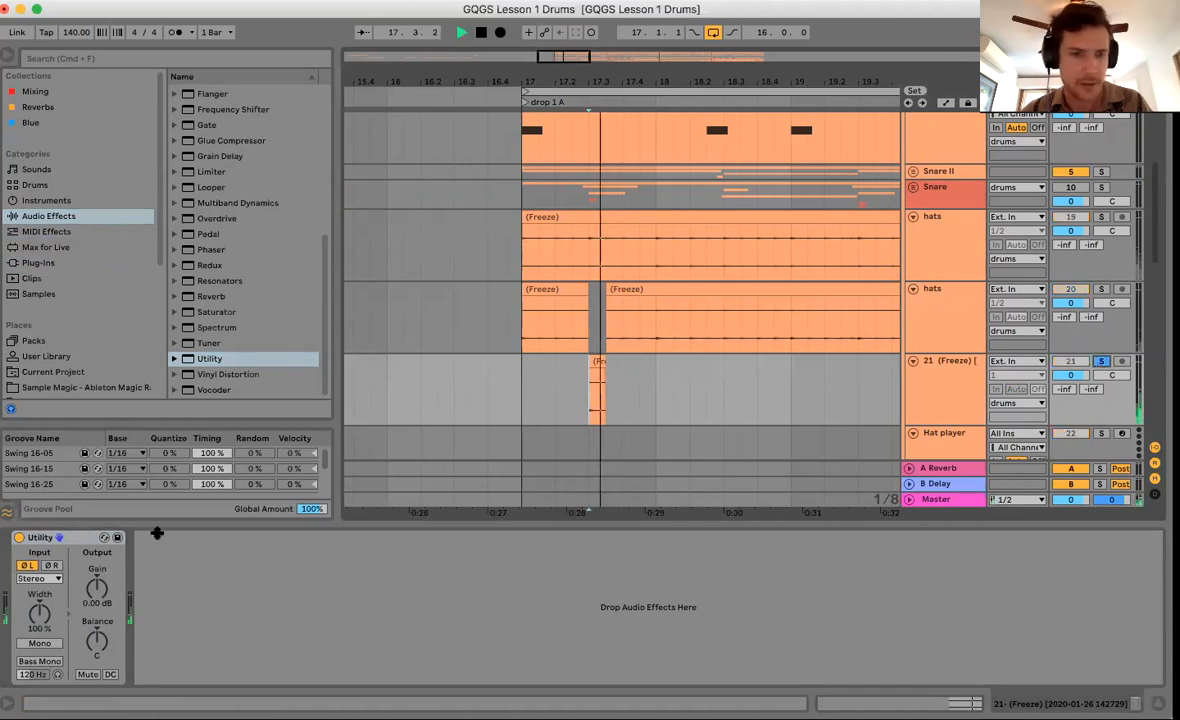
{"action": "left_click", "coordinate": [28, 565]}
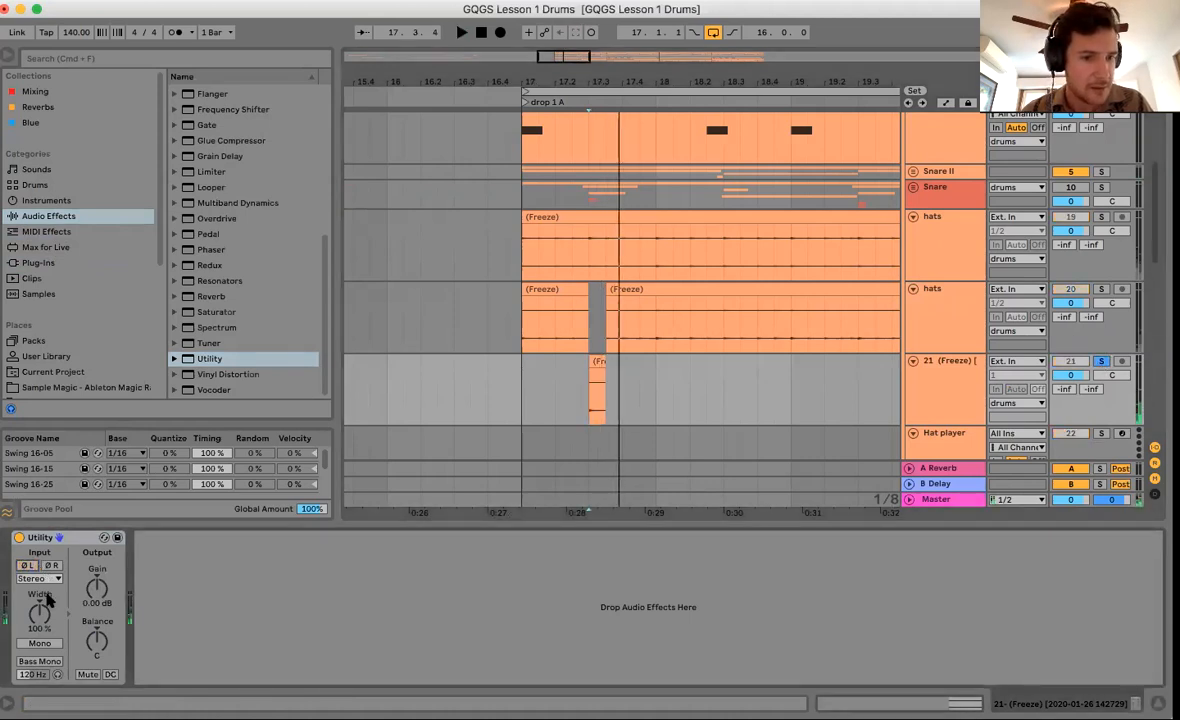
{"action": "left_click", "coordinate": [39, 643]}
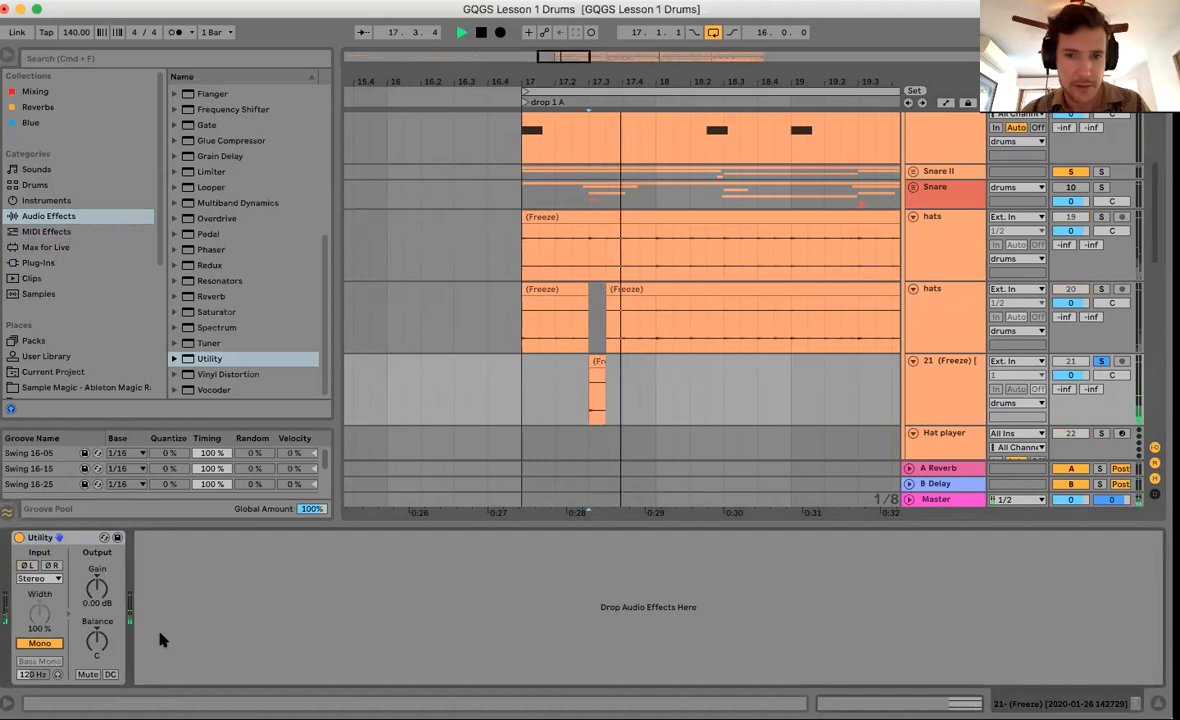
{"action": "key", "text": "space"}
{"action": "scroll", "coordinate": [940, 377], "scroll_direction": "down", "scroll_amount": 1}
{"action": "left_click", "coordinate": [941, 380]}
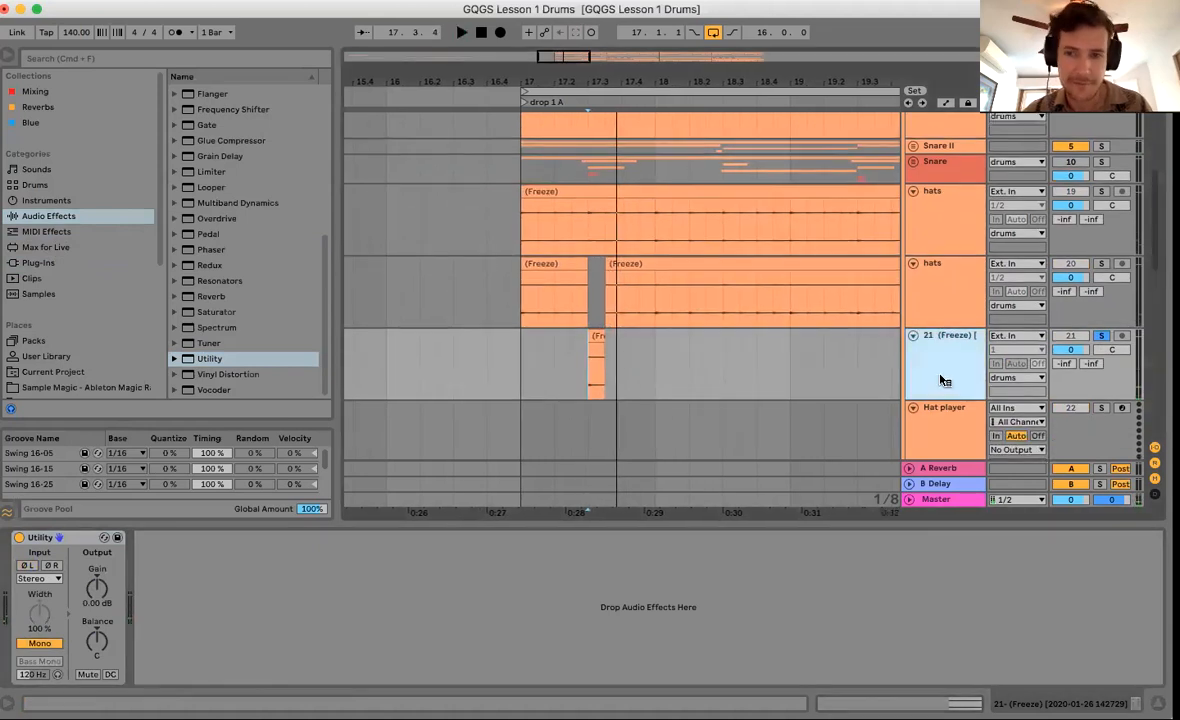
Freeze and flatten track 21, then mark 17.3.1–17.3.2 of its slice.
{"action": "right_click", "coordinate": [958, 433]}
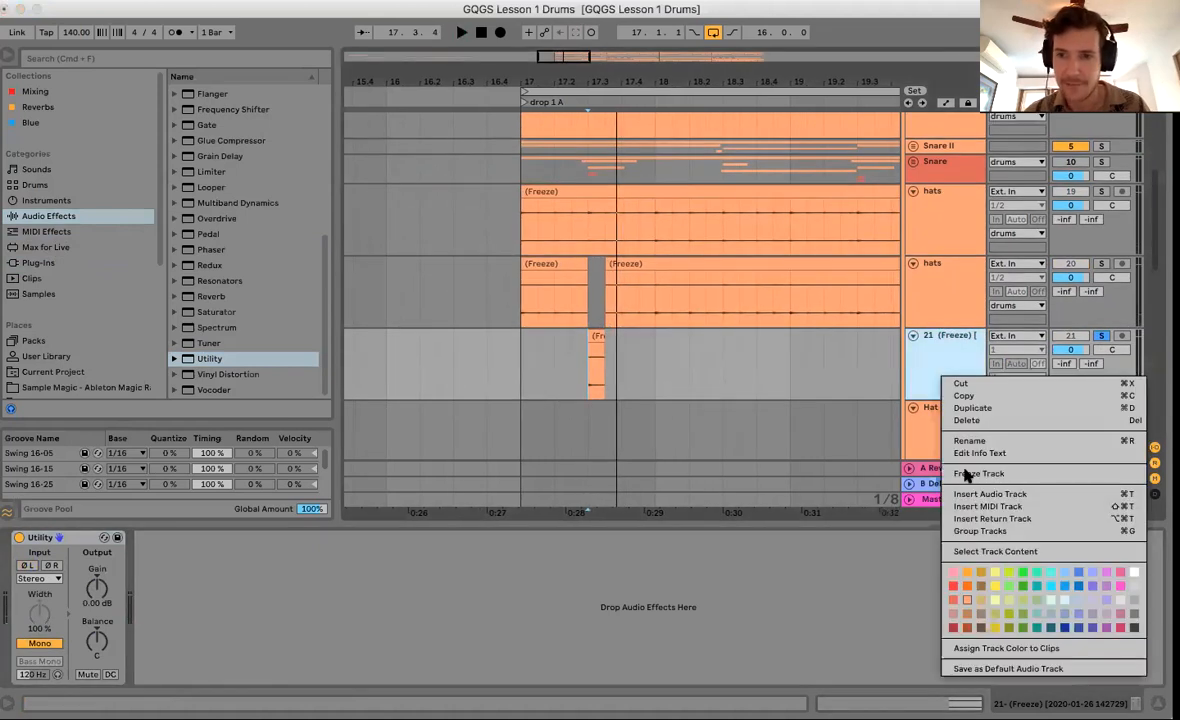
{"action": "left_click", "coordinate": [622, 424]}
{"action": "right_click", "coordinate": [929, 362]}
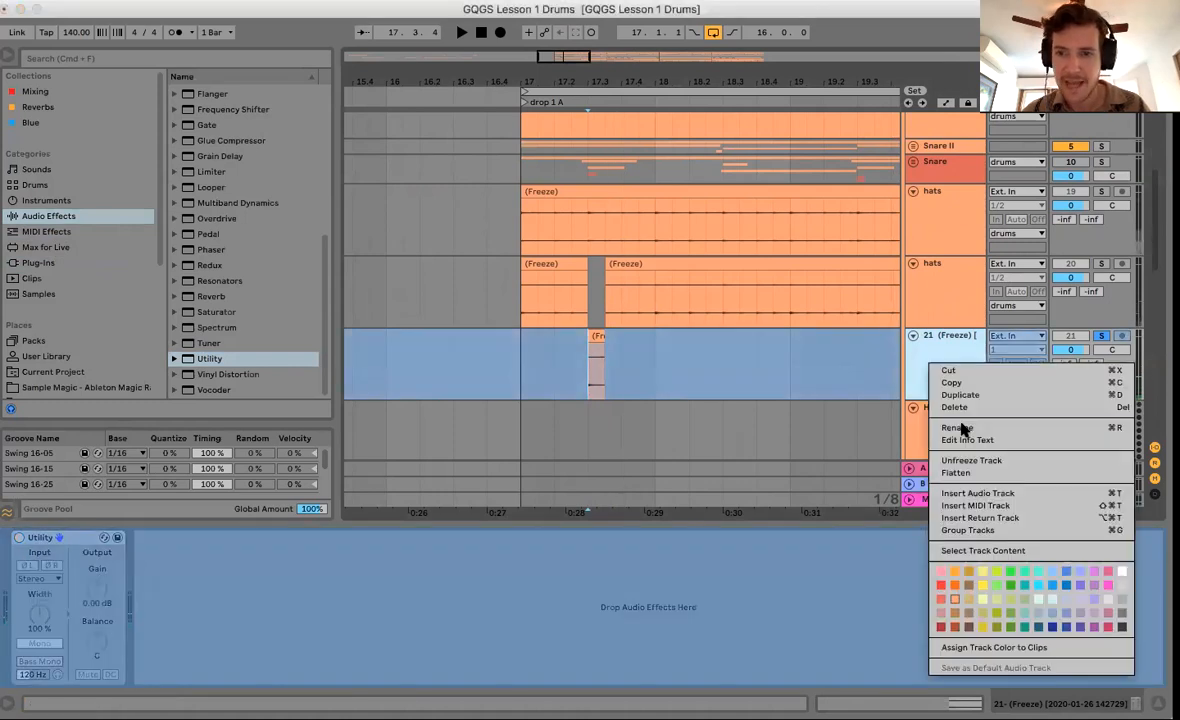
{"action": "left_click", "coordinate": [963, 474]}
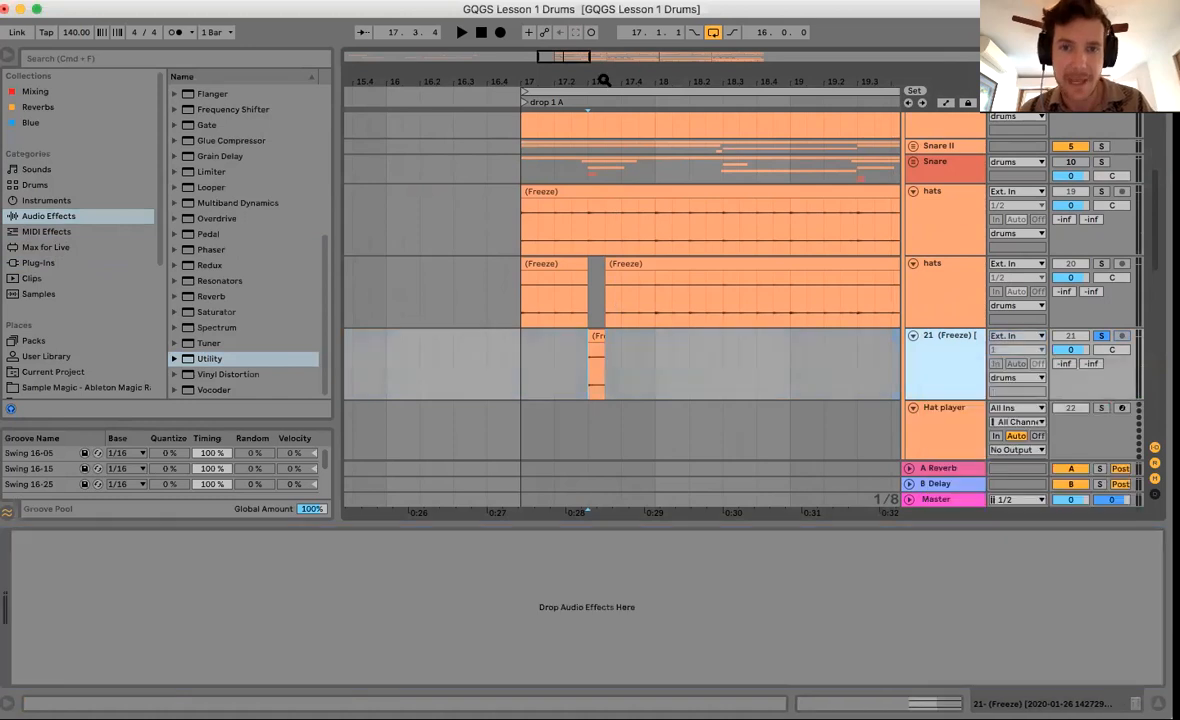
{"action": "left_click_drag", "start_coordinate": [590, 82], "coordinate": [609, 364]}
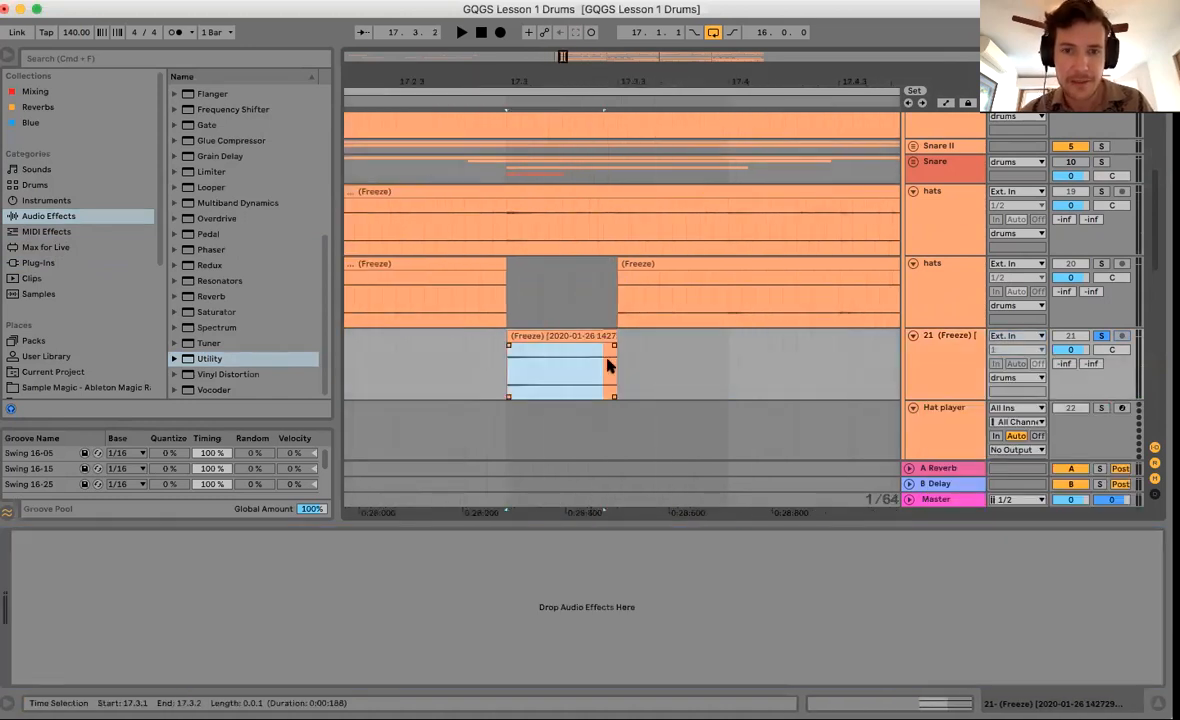
Load the flattened slice onto Hat player as a Sampler playing the full waveform.
{"action": "left_click_drag", "start_coordinate": [639, 80], "coordinate": [639, 25]}
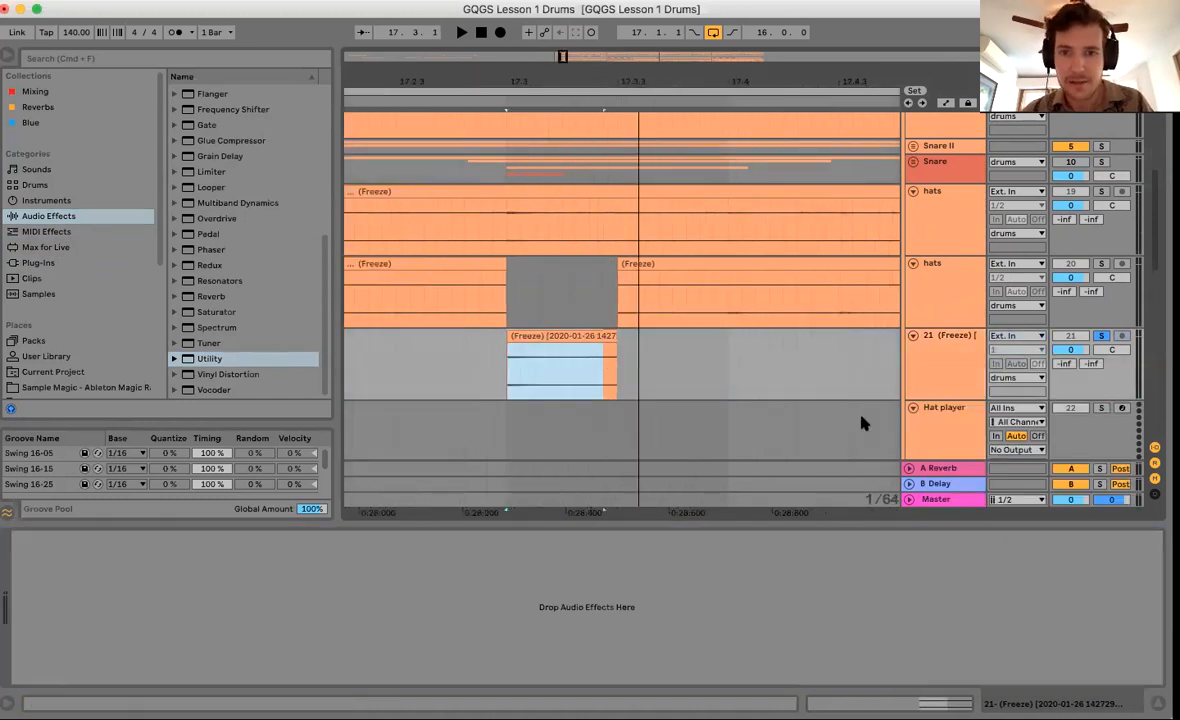
{"action": "left_click", "coordinate": [950, 430]}
{"action": "scroll", "coordinate": [819, 366], "scroll_direction": "down", "scroll_amount": 1}
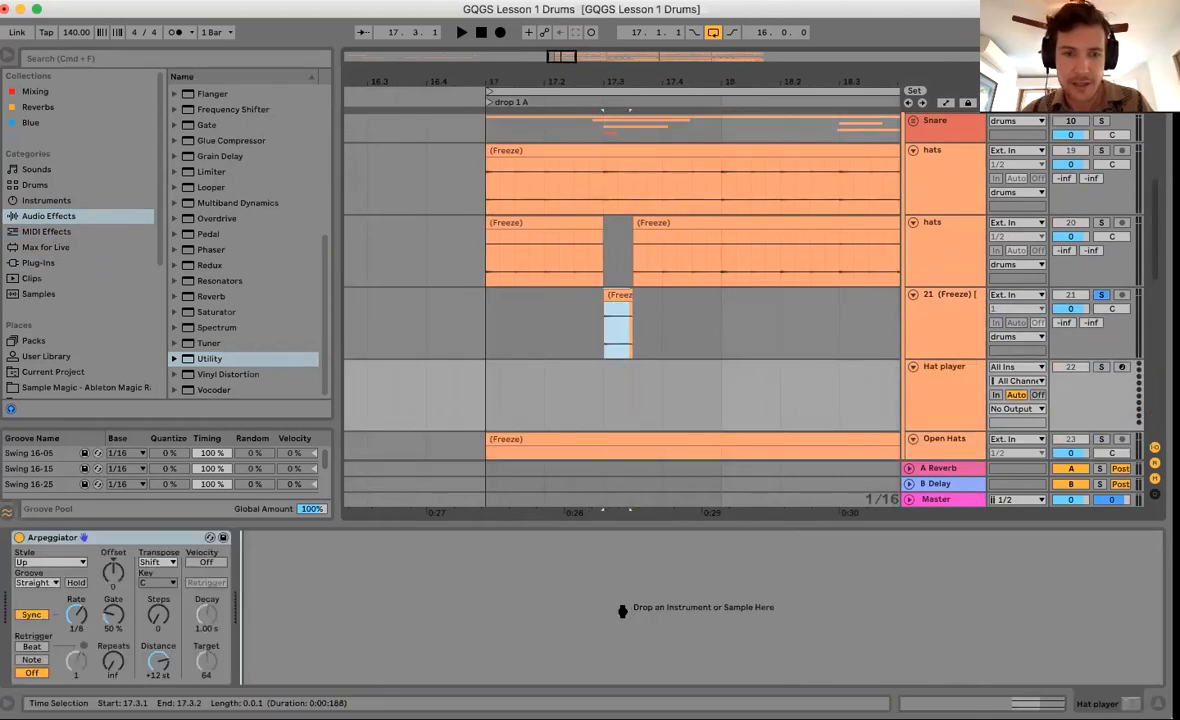
{"action": "left_click_drag", "start_coordinate": [622, 610], "coordinate": [405, 550]}
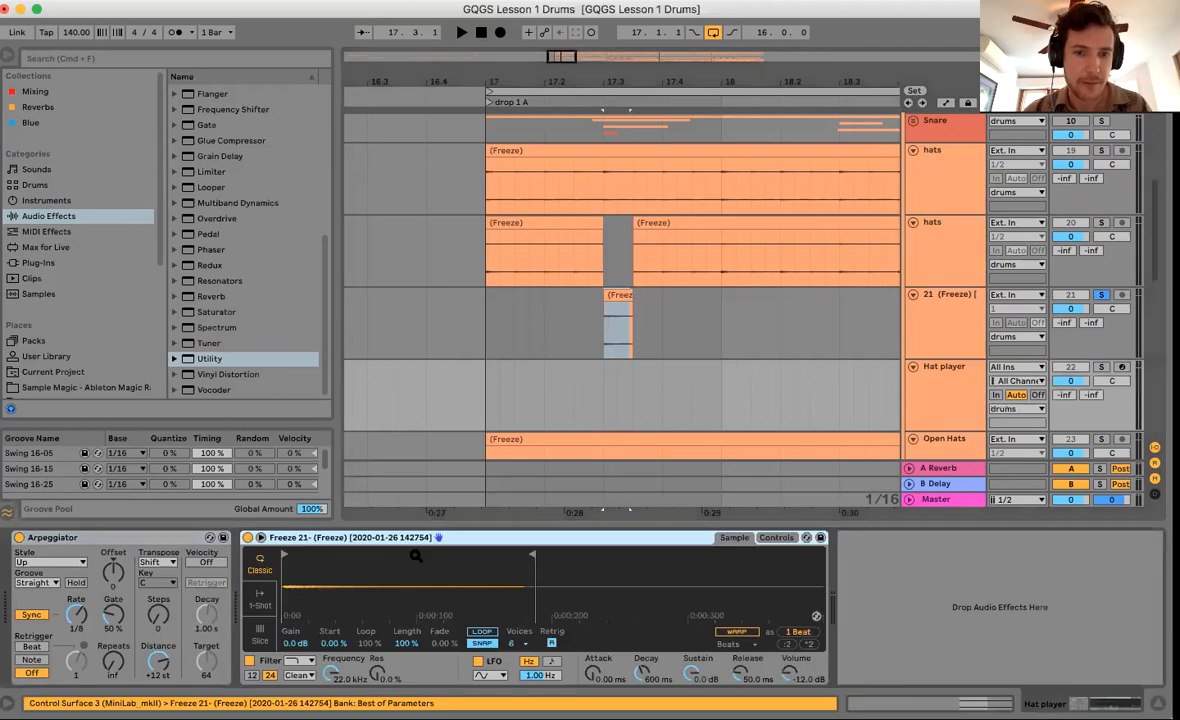
{"action": "right_click", "coordinate": [430, 540]}
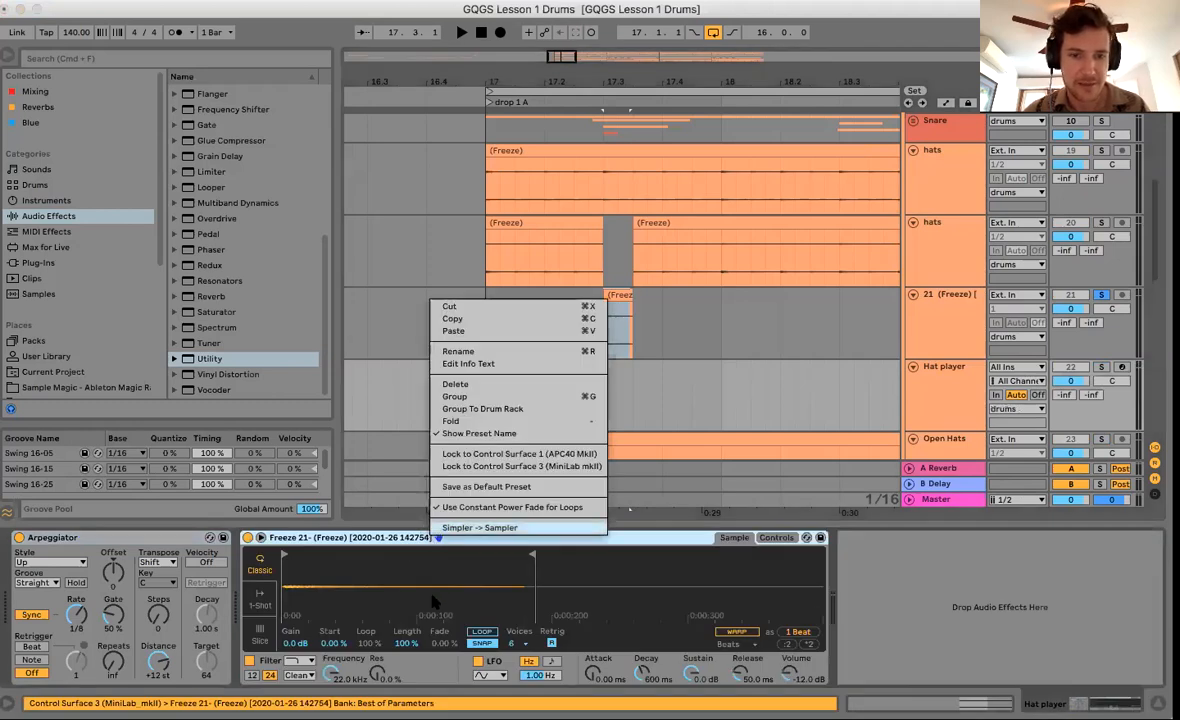
{"action": "left_click", "coordinate": [430, 523]}
{"action": "left_click_drag", "start_coordinate": [463, 568], "coordinate": [900, 582]}
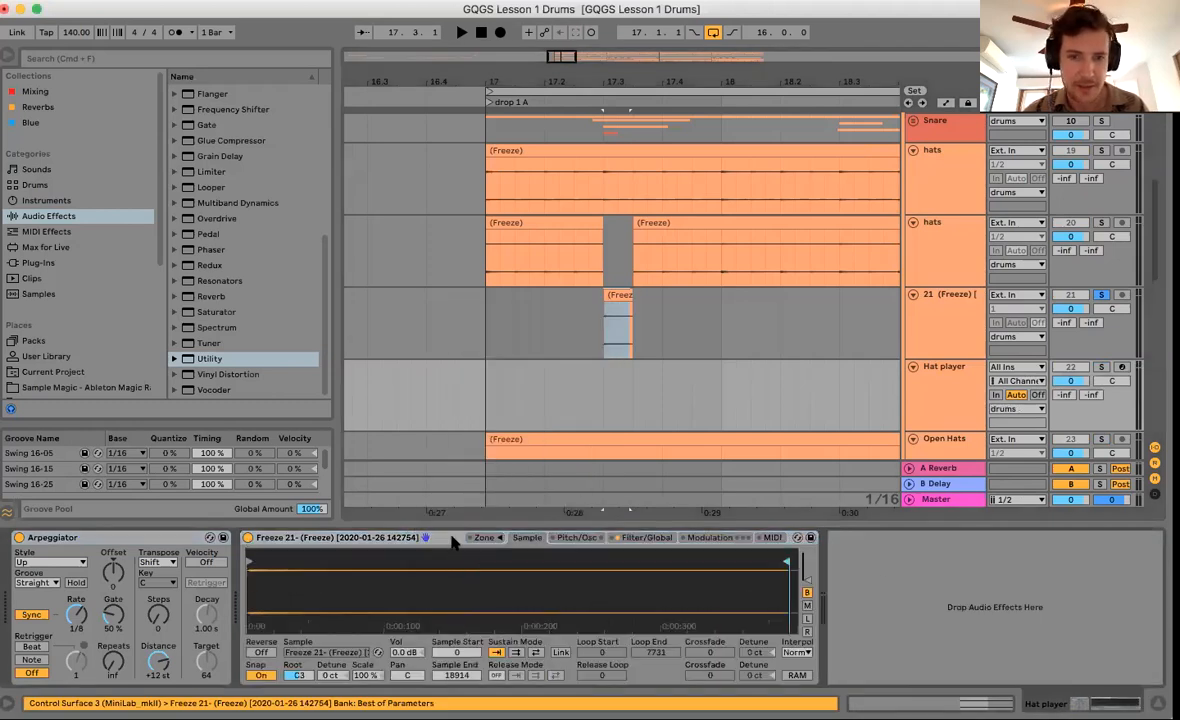
Group the Arpeggiator and Sampler into an Instrument Rack.
{"action": "left_click", "coordinate": [178, 538]}
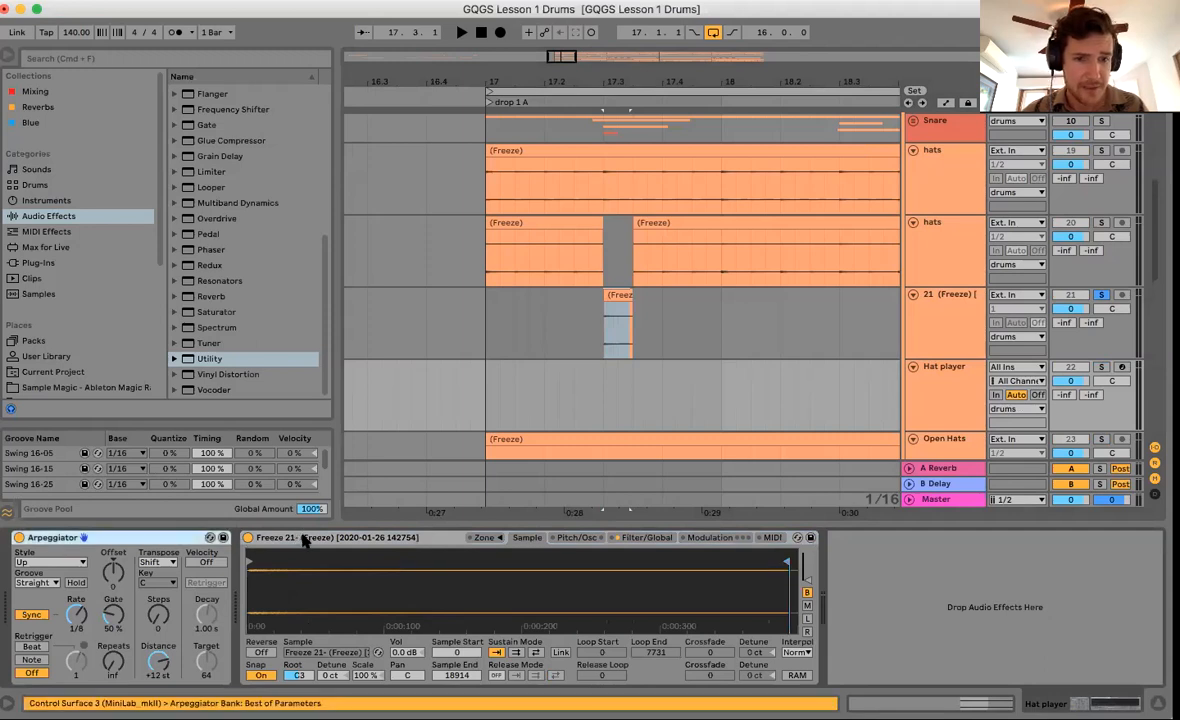
{"action": "right_click", "coordinate": [305, 540]}
{"action": "left_click", "coordinate": [410, 396]}
{"action": "left_click", "coordinate": [932, 321]}
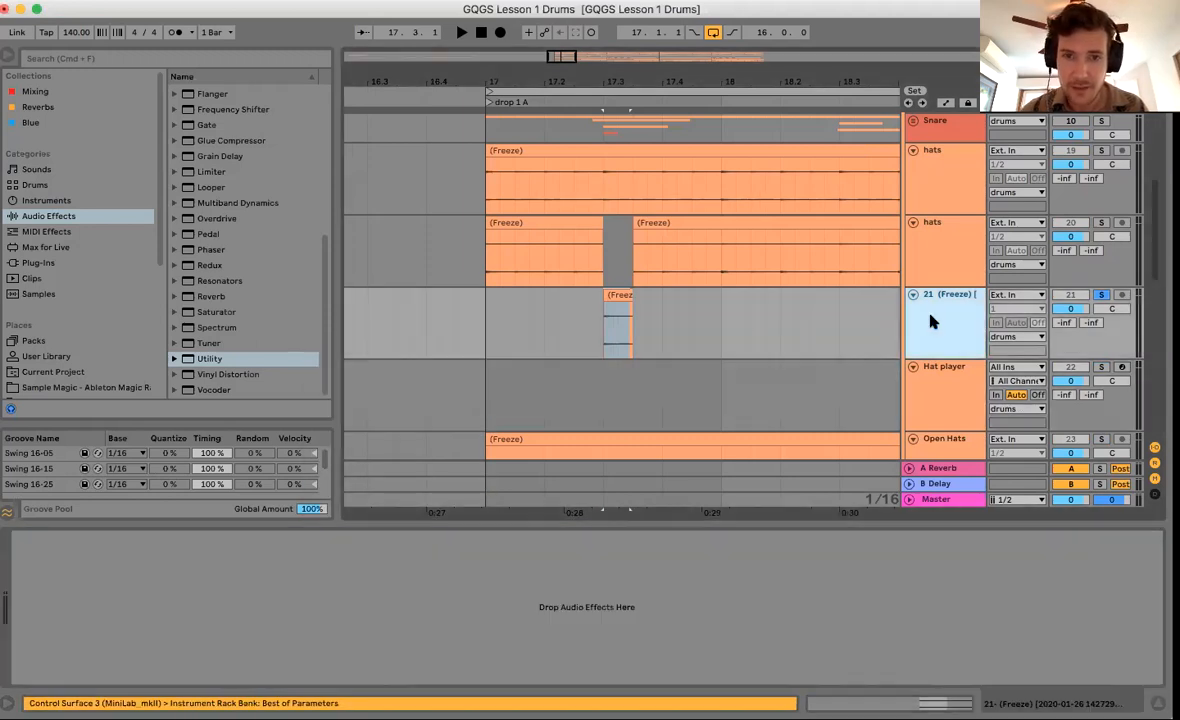
Delete track 21 and stretch the hats clip back to fill 17.3.
{"action": "key", "text": "Delete"}
{"action": "mouse_move", "coordinate": [634, 226]}
{"action": "left_mouse_down"}
{"action": "mouse_move", "coordinate": [603, 231]}
{"action": "mouse_move", "coordinate": [640, 265]}
{"action": "left_mouse_up"}
{"action": "left_click", "coordinate": [602, 262]}
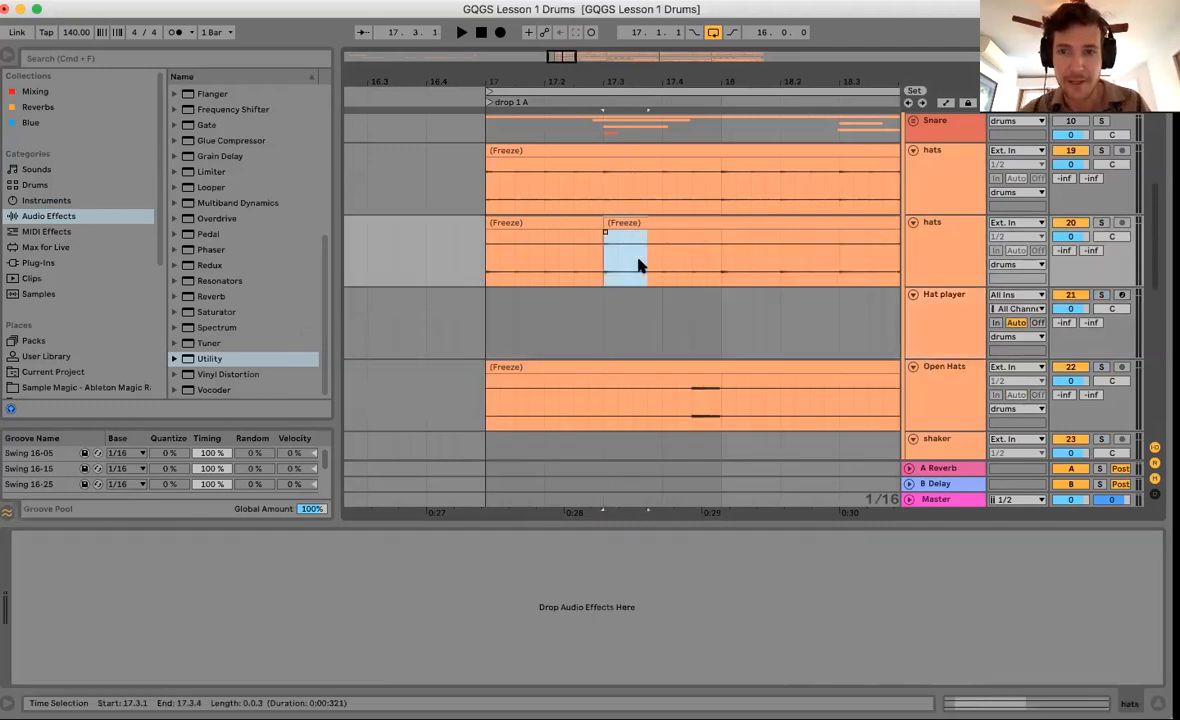
Set the insert marker at bar 17 on the Hat player track.
{"action": "left_click", "coordinate": [940, 332]}
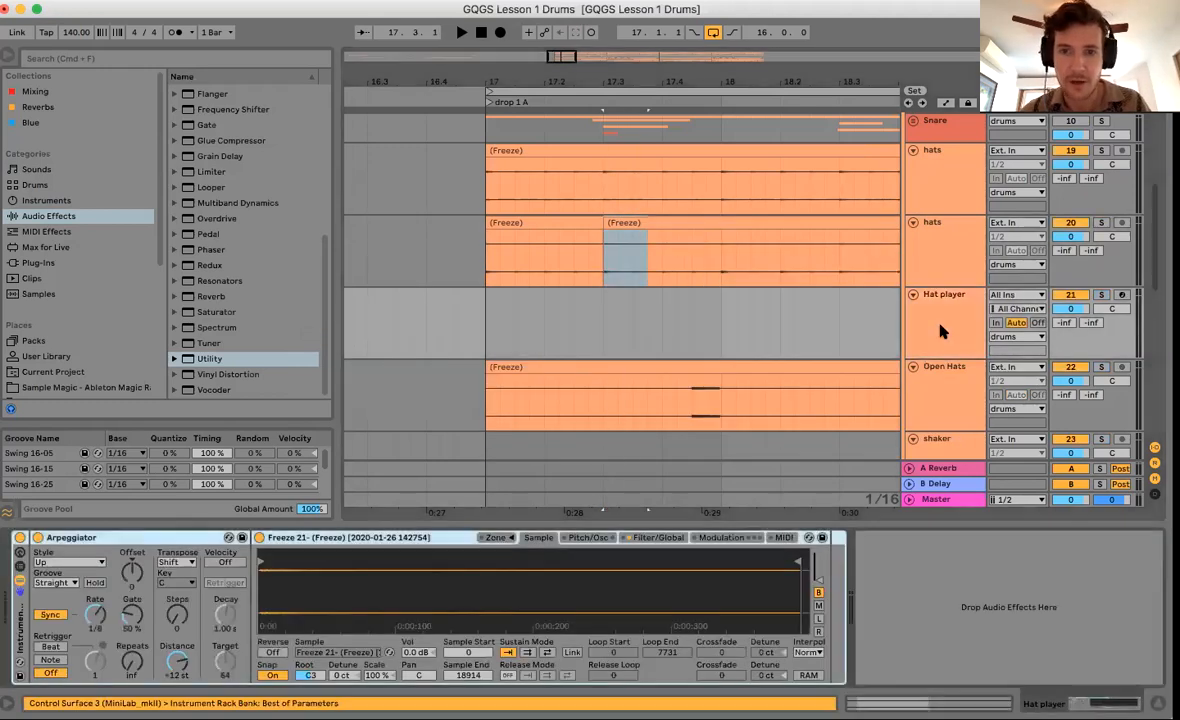
{"action": "left_click", "coordinate": [486, 340]}
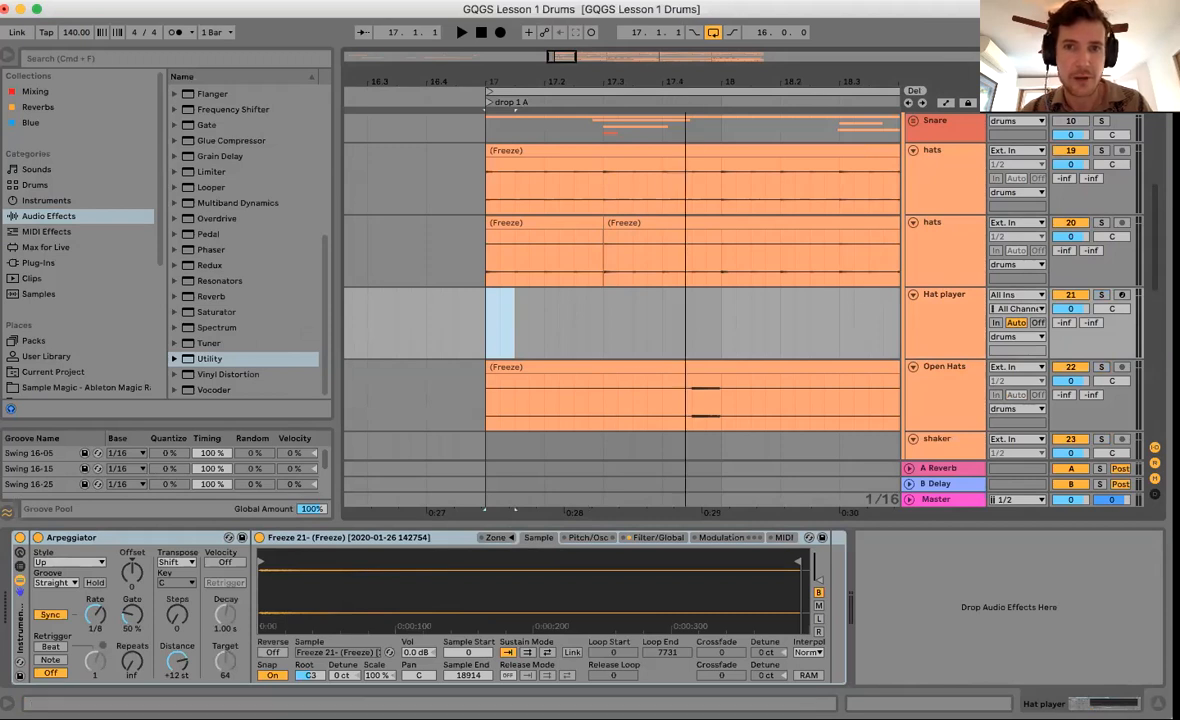
{"action": "left_click_drag", "start_coordinate": [682, 90], "coordinate": [682, 130]}
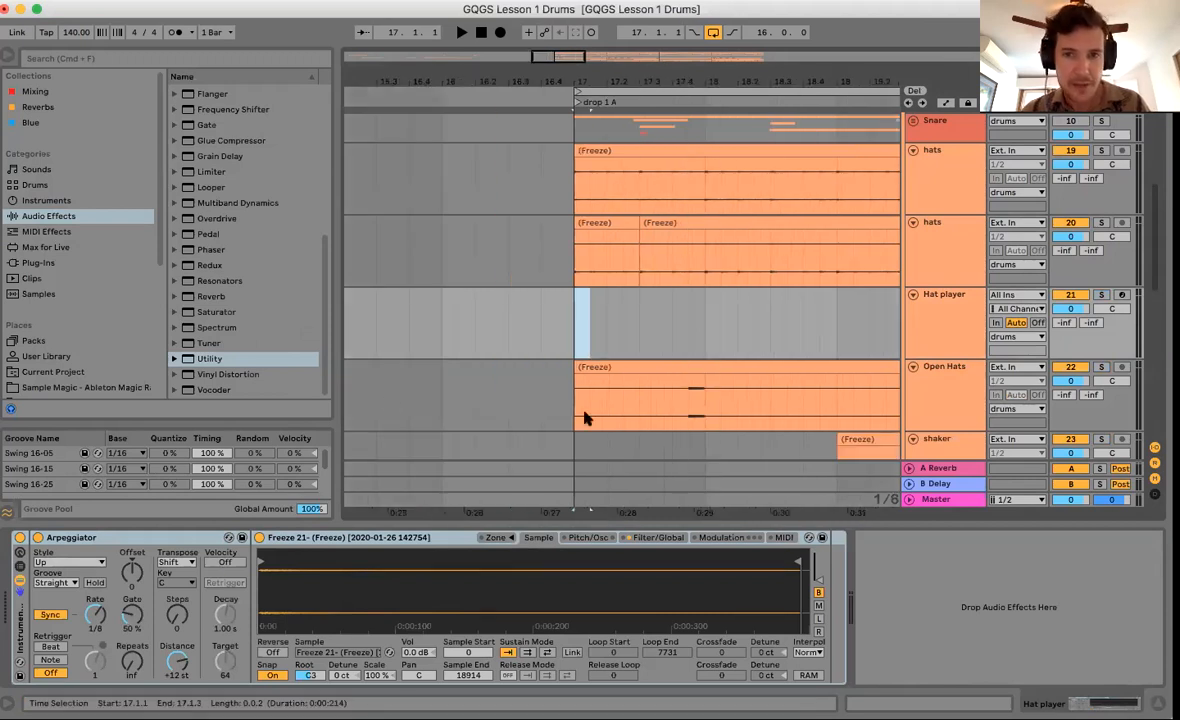
{"action": "left_click", "coordinate": [573, 333]}
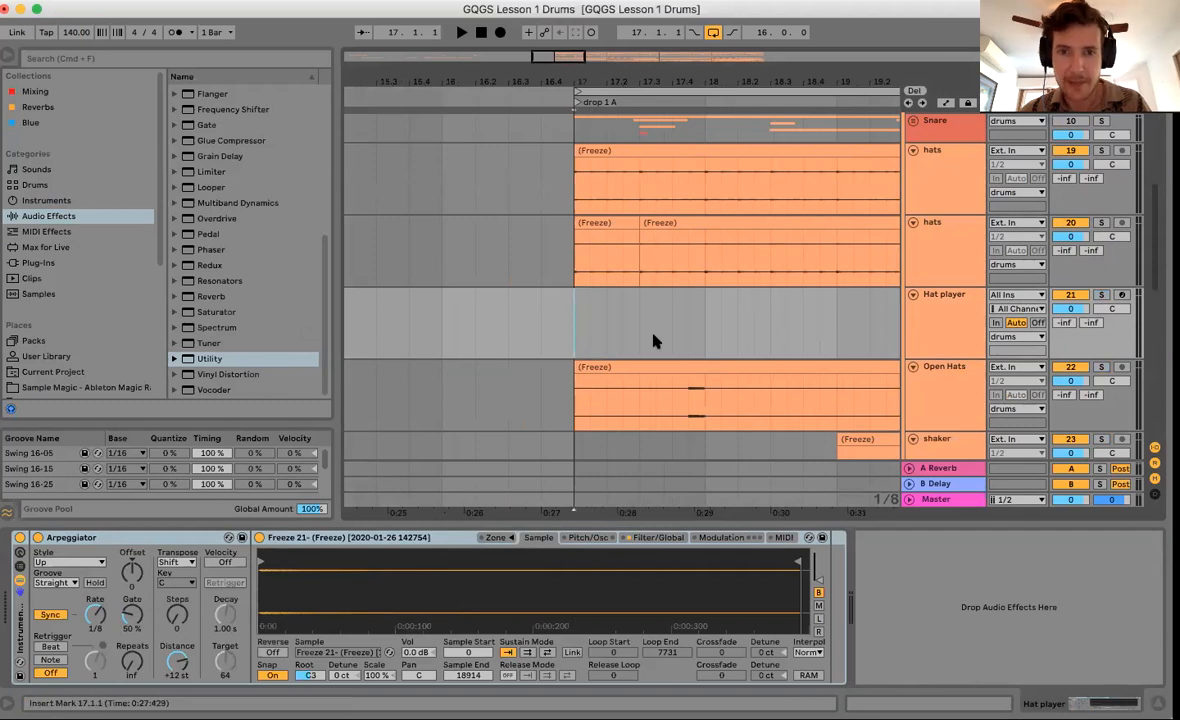
Solo both hats tracks and the Kick and audition the drop.
{"action": "scroll", "coordinate": [656, 340], "scroll_direction": "up", "scroll_amount": 1}
{"action": "scroll", "coordinate": [656, 340], "scroll_direction": "right", "scroll_amount": 1}
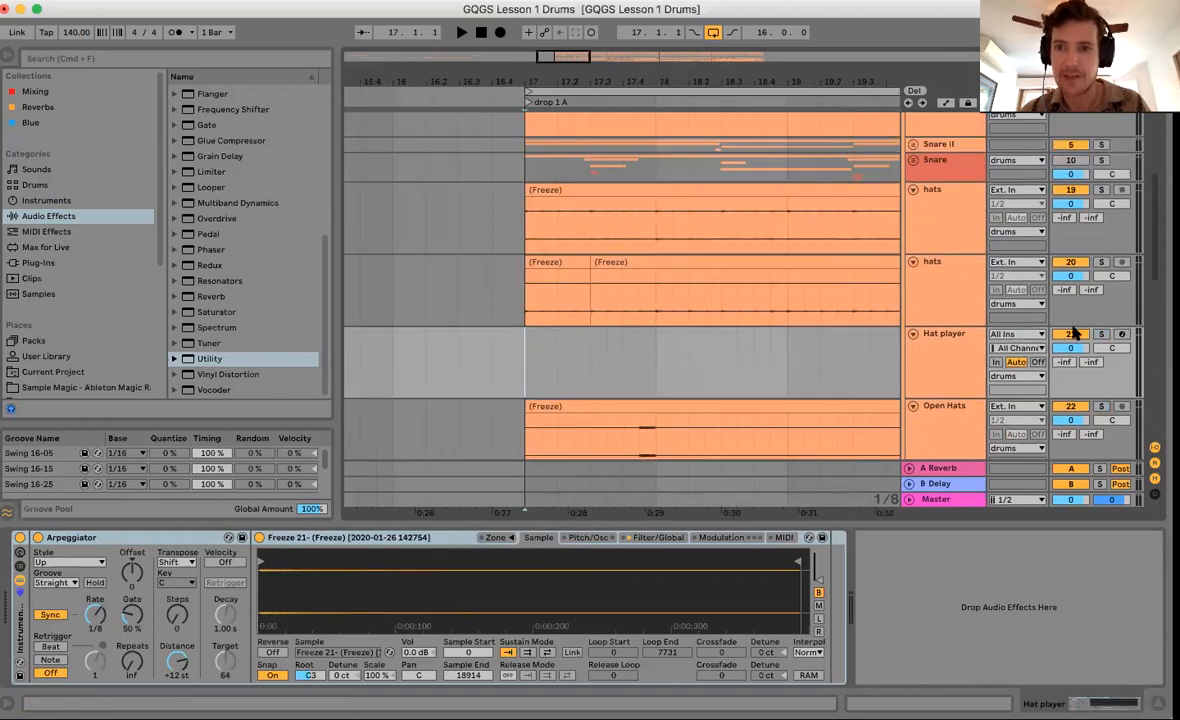
{"action": "key", "text": "space"}
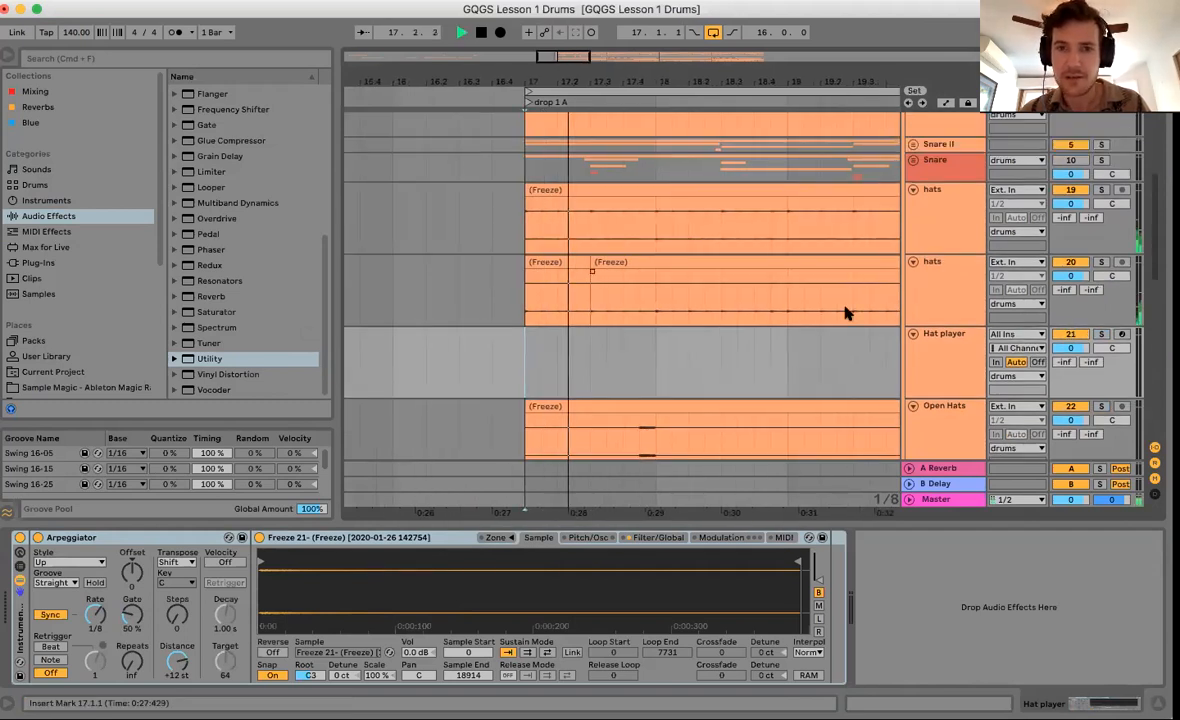
{"action": "left_click", "coordinate": [1100, 262]}
{"action": "left_click", "coordinate": [1103, 190], "text": "super"}
{"action": "scroll", "coordinate": [1096, 242], "scroll_direction": "up", "scroll_amount": 4}
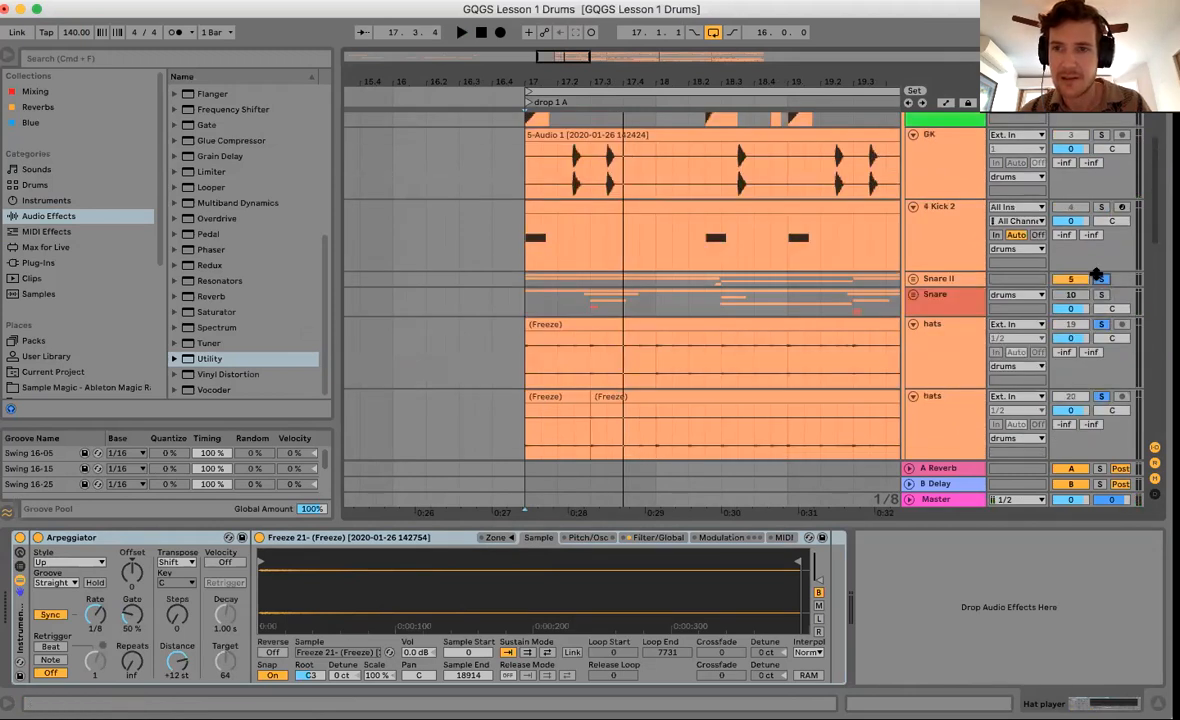
{"action": "scroll", "coordinate": [1100, 205], "scroll_direction": "up", "scroll_amount": 2}
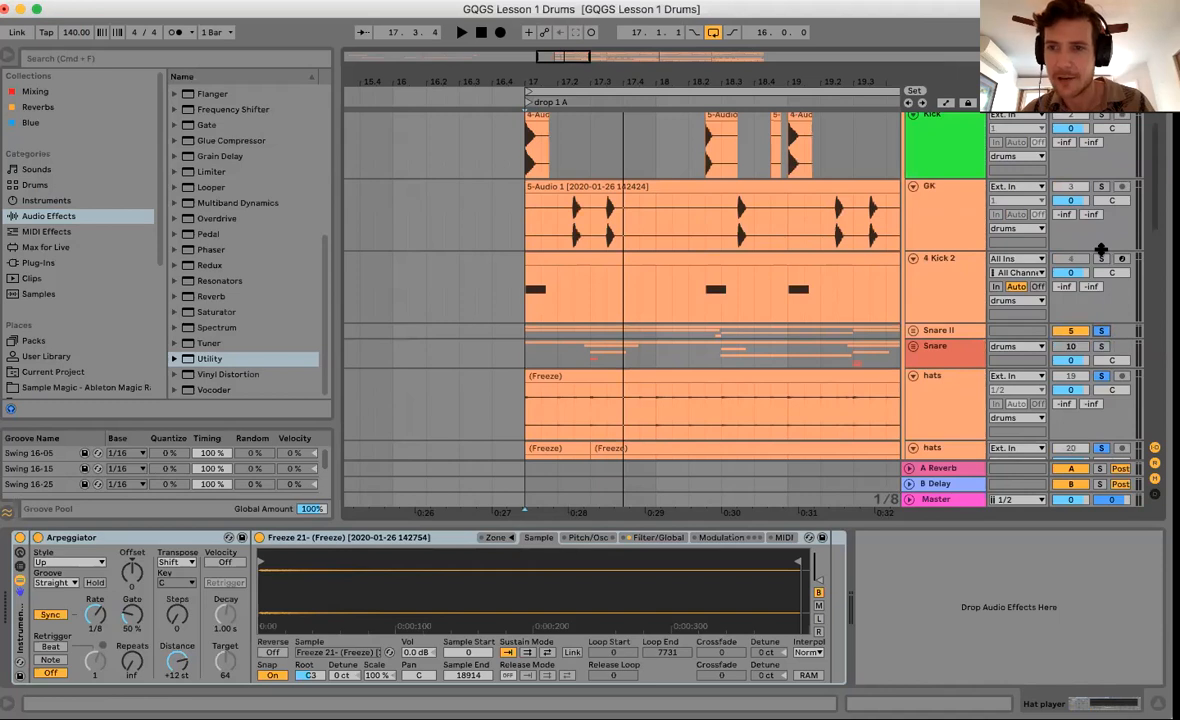
{"action": "scroll", "coordinate": [1104, 235], "scroll_direction": "up", "scroll_amount": 2}
{"action": "left_click", "coordinate": [1102, 218]}
{"action": "scroll", "coordinate": [588, 289], "scroll_direction": "down", "scroll_amount": 2}
{"action": "key", "text": "space"}
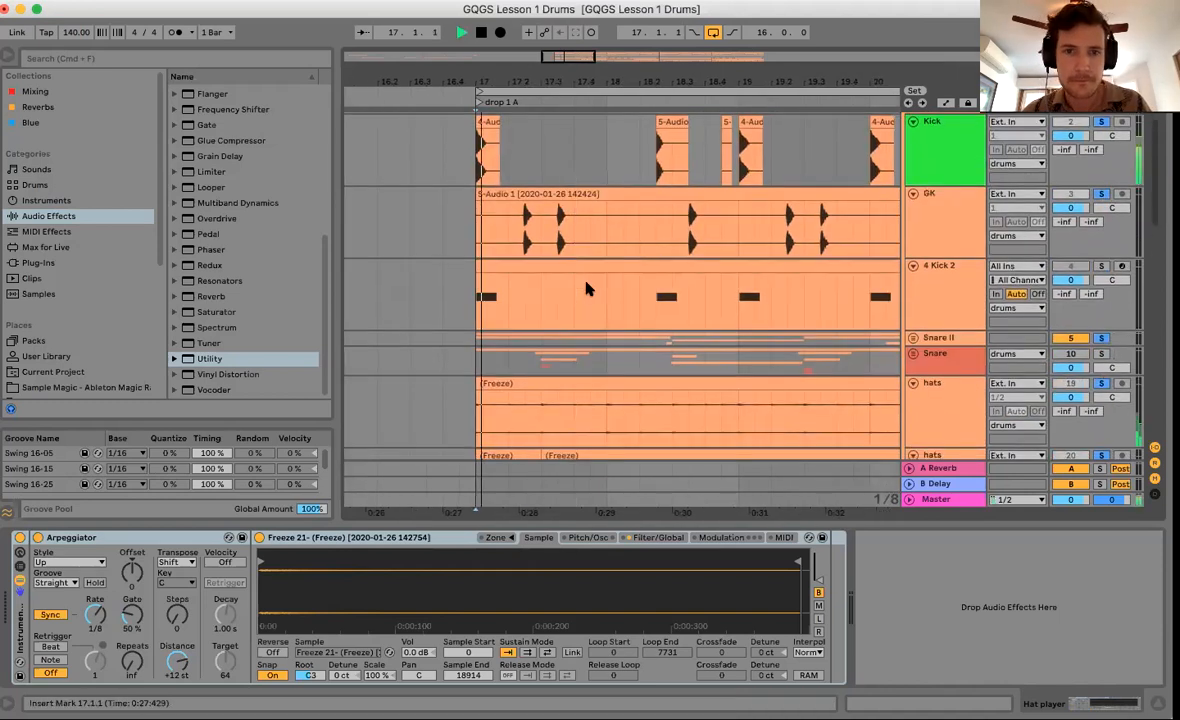
{"action": "scroll", "coordinate": [588, 289], "scroll_direction": "down", "scroll_amount": 3}
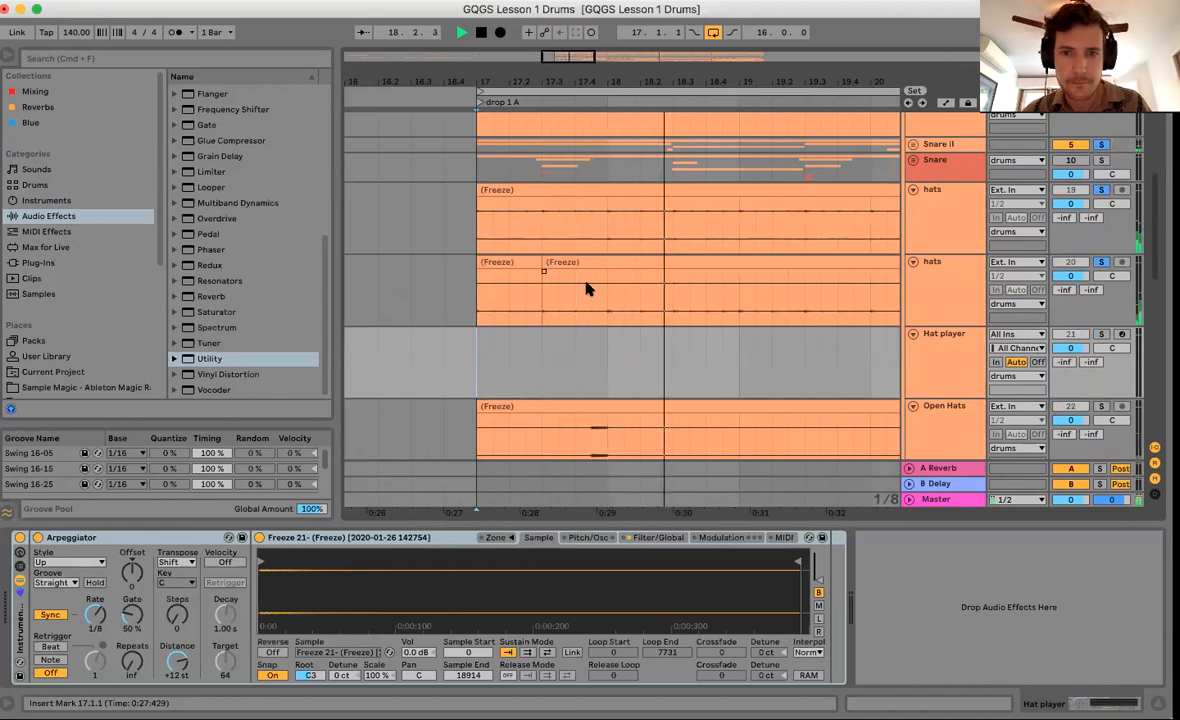
{"action": "key", "text": "space"}
Replay the drop from 17.1.1, then mark 18.2.1–18.3.1 on Hat player.
{"action": "left_click", "coordinate": [535, 344]}
{"action": "left_click", "coordinate": [470, 364]}
{"action": "key", "text": "space"}
{"action": "key", "text": "space"}
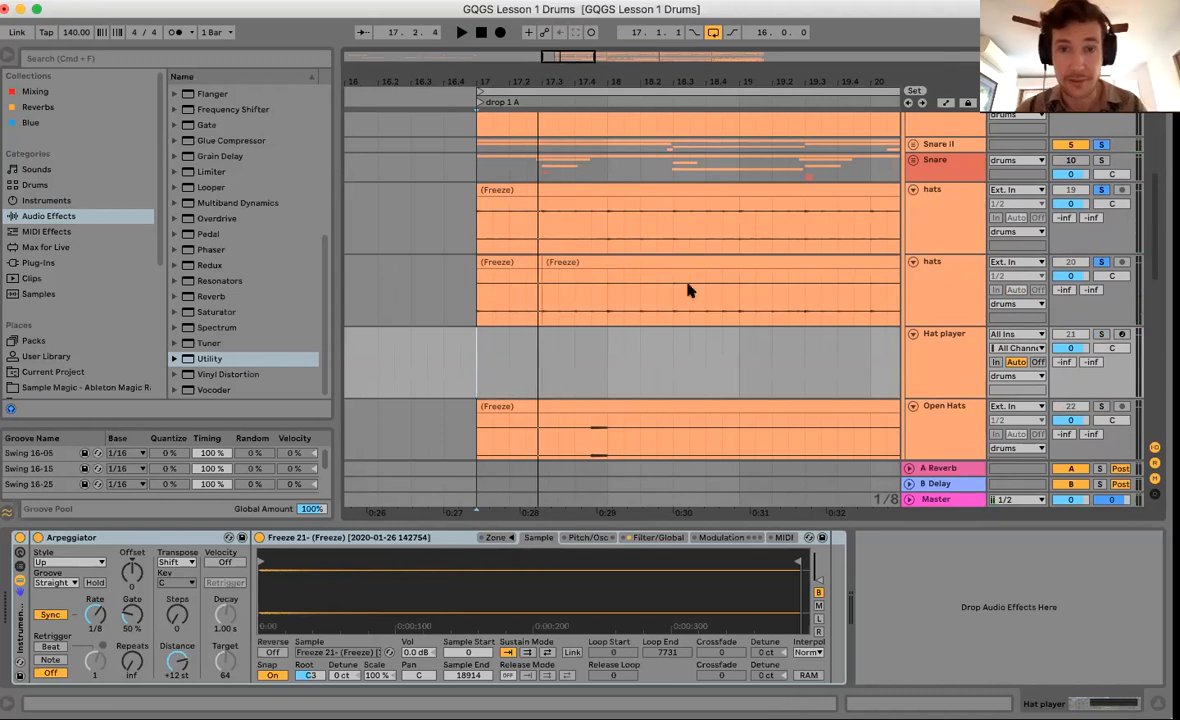
{"action": "key", "text": "space"}
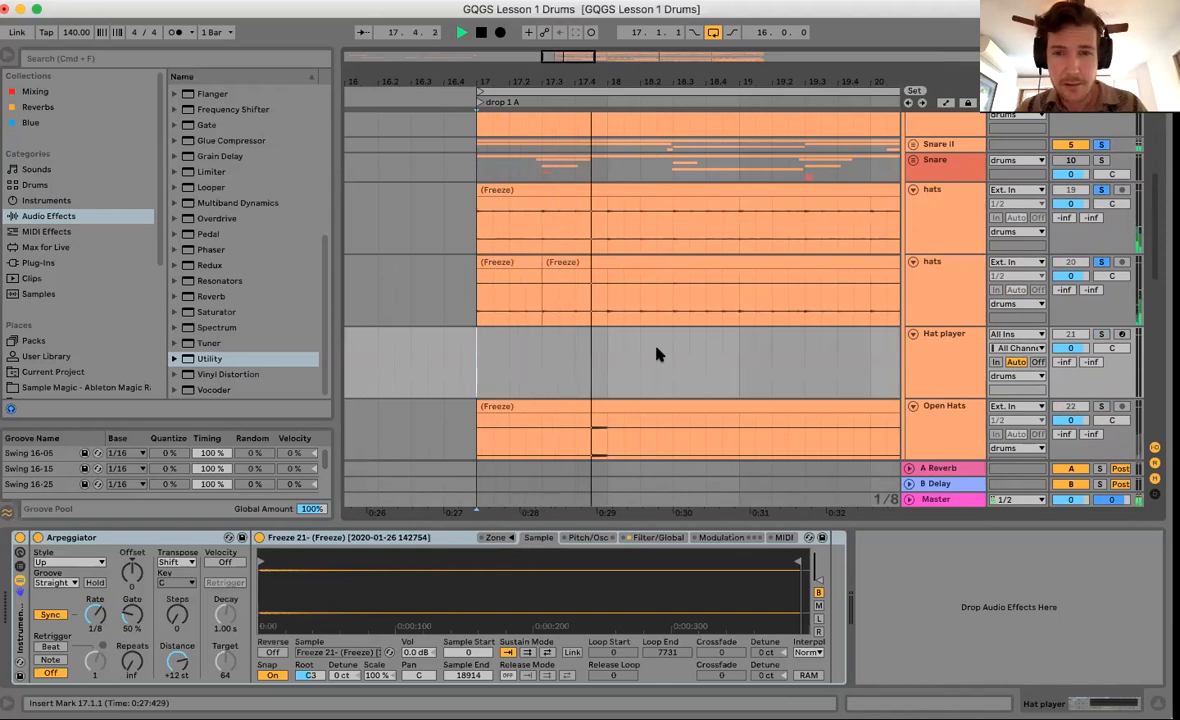
{"action": "key", "text": "space"}
{"action": "left_click_drag", "start_coordinate": [652, 349], "coordinate": [670, 356]}
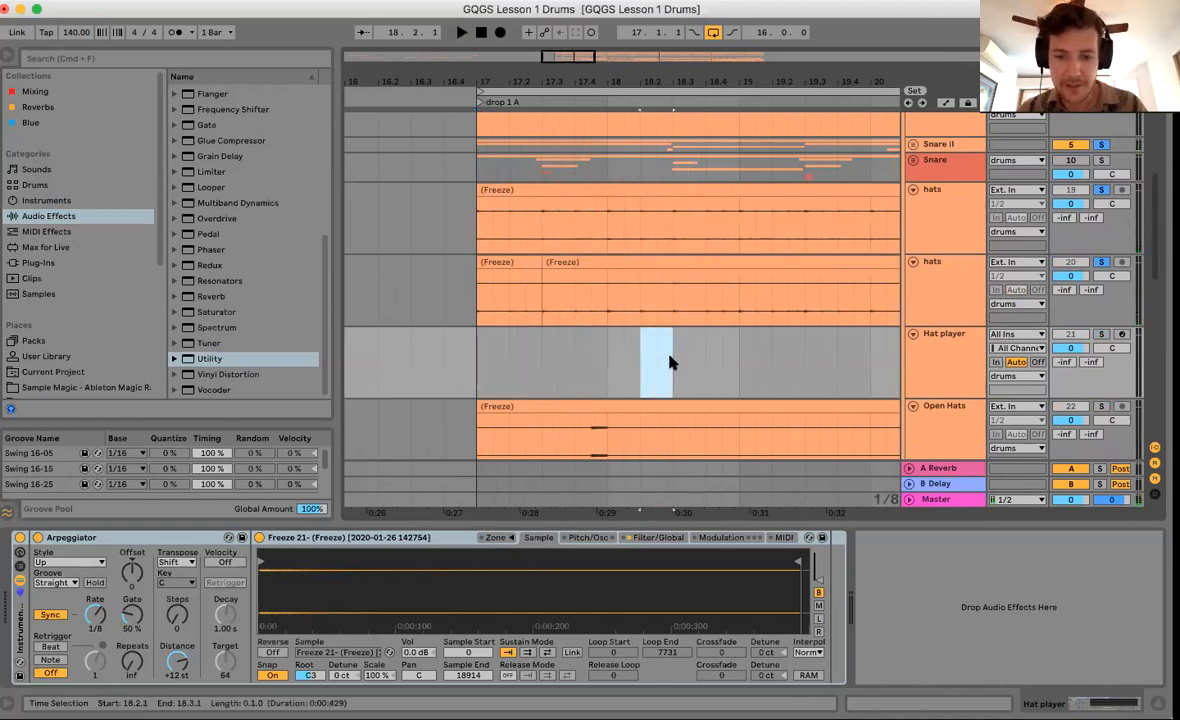
Create empty MIDI clips on Hat player at 18.2.1 and 20.3.1–21.1.1.
{"action": "key", "text": "super+m"}
{"action": "key", "text": "super+m"}
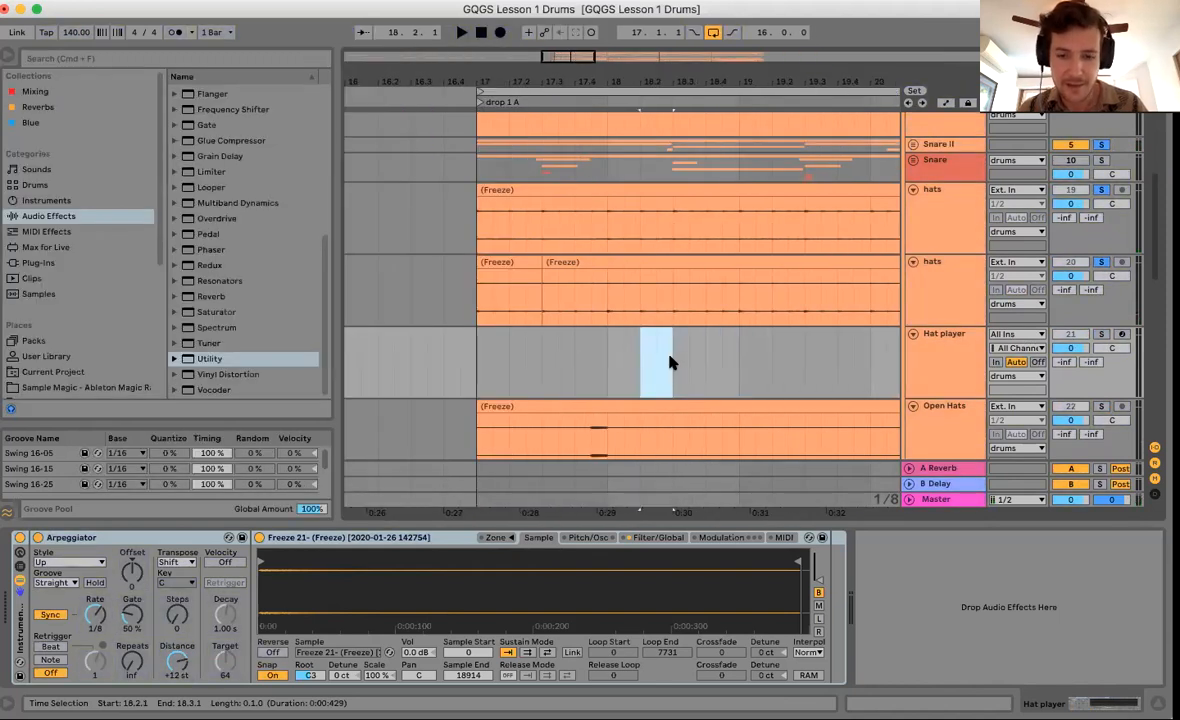
{"action": "key", "text": "super+shift+m"}
{"action": "scroll", "coordinate": [641, 369], "scroll_direction": "right", "scroll_amount": 2}
{"action": "left_click", "coordinate": [556, 377]}
{"action": "key", "text": "space"}
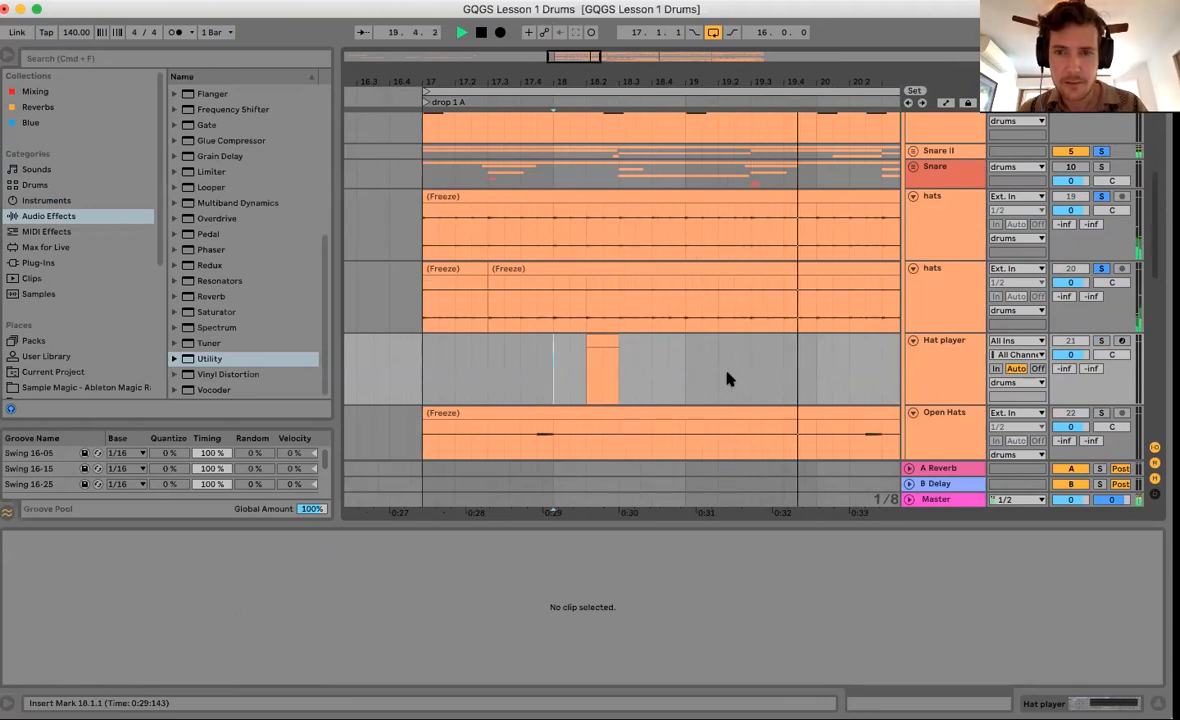
{"action": "key", "text": "space"}
{"action": "left_click_drag", "start_coordinate": [836, 362], "coordinate": [768, 371]}
{"action": "key", "text": "super+shift+m"}
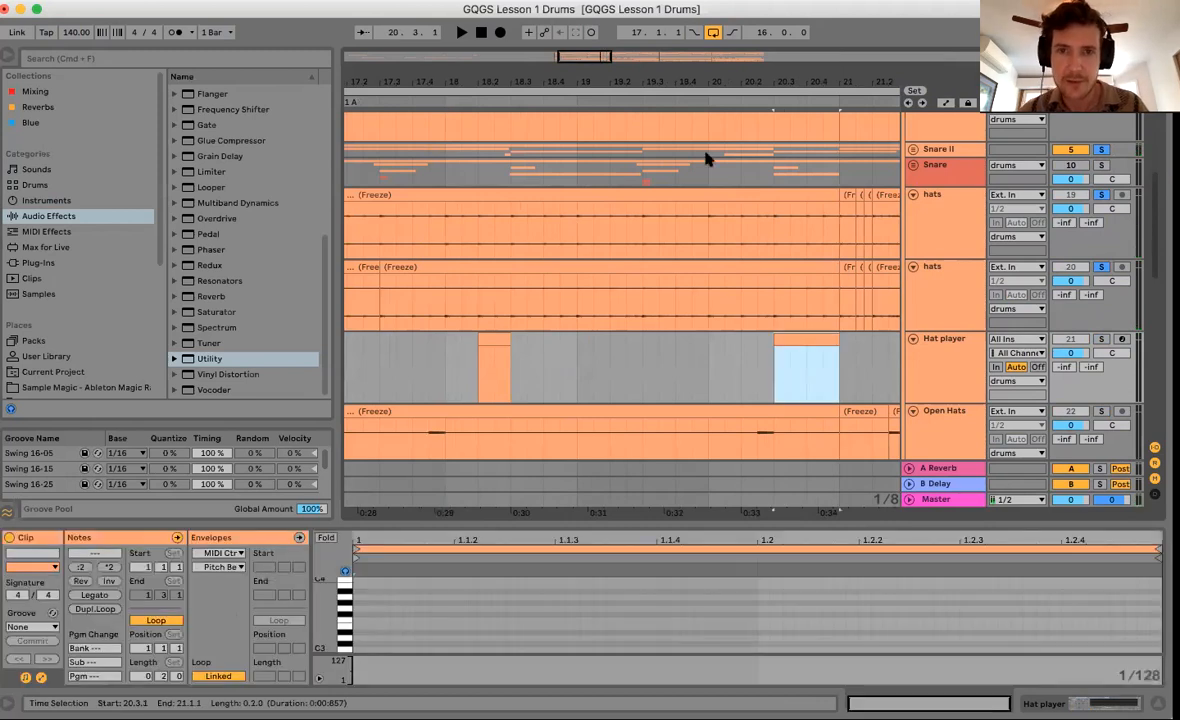
Deactivate 18.2.1–18.3.1 and 20.3.1–21.1.1 on both hats tracks.
{"action": "left_click_drag", "start_coordinate": [678, 80], "coordinate": [678, 78]}
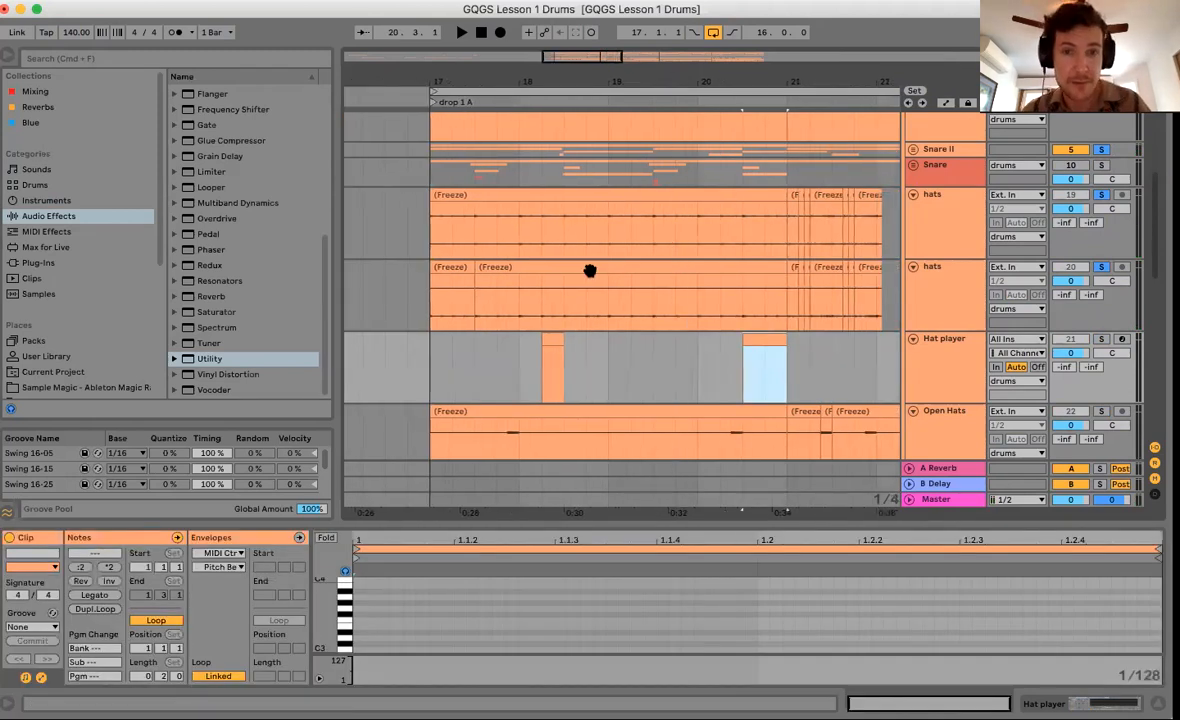
{"action": "left_click_drag", "start_coordinate": [550, 250], "coordinate": [558, 295]}
{"action": "key", "text": "0"}
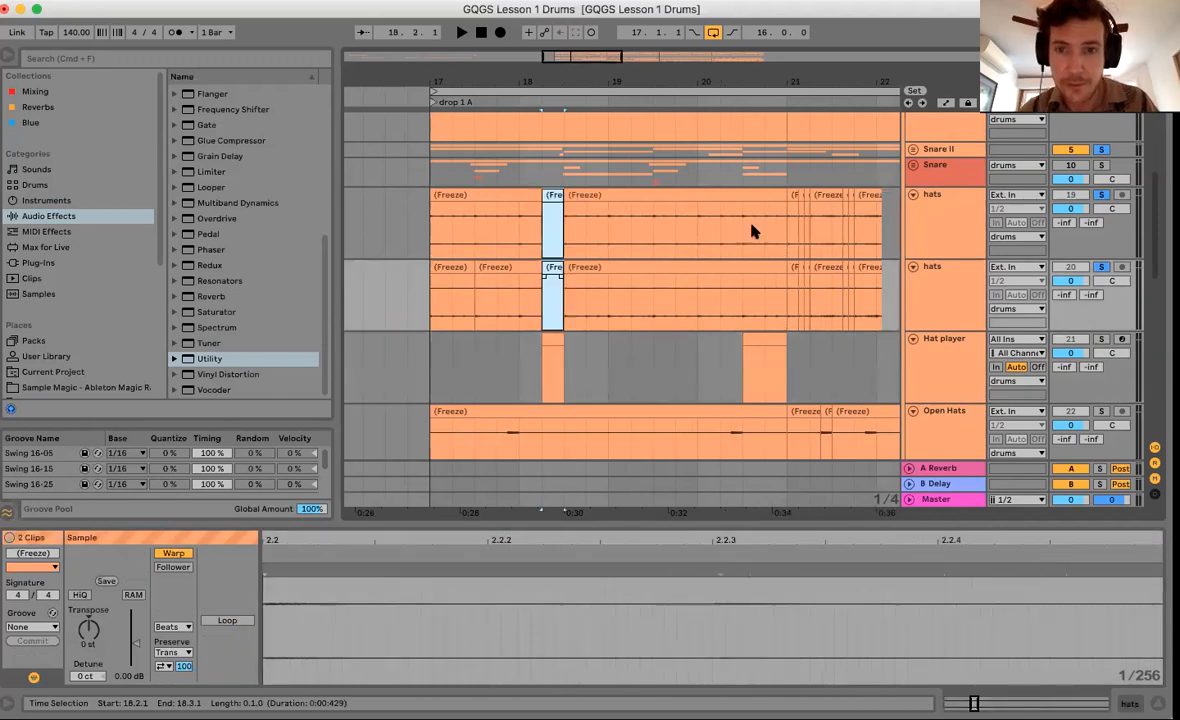
{"action": "left_click_drag", "start_coordinate": [750, 223], "coordinate": [778, 317]}
{"action": "key", "text": "0"}
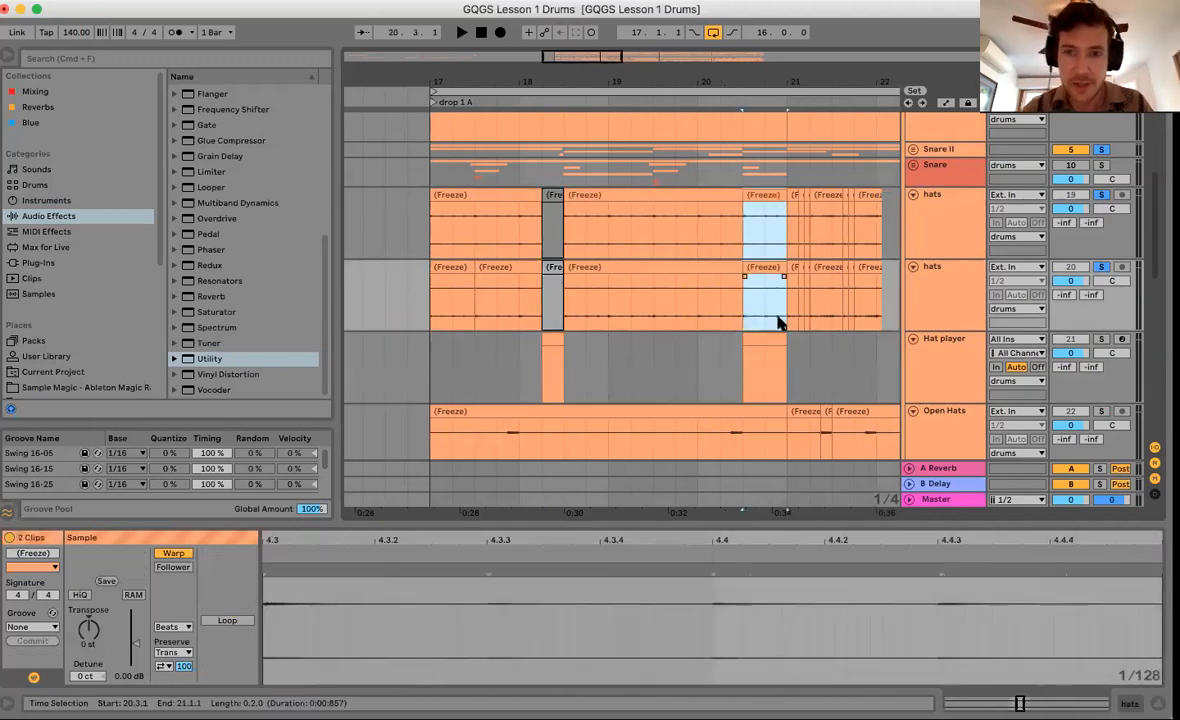
Draw a C3 note in each Hat player clip, stretched to full length with Legato.
{"action": "left_click", "coordinate": [879, 335]}
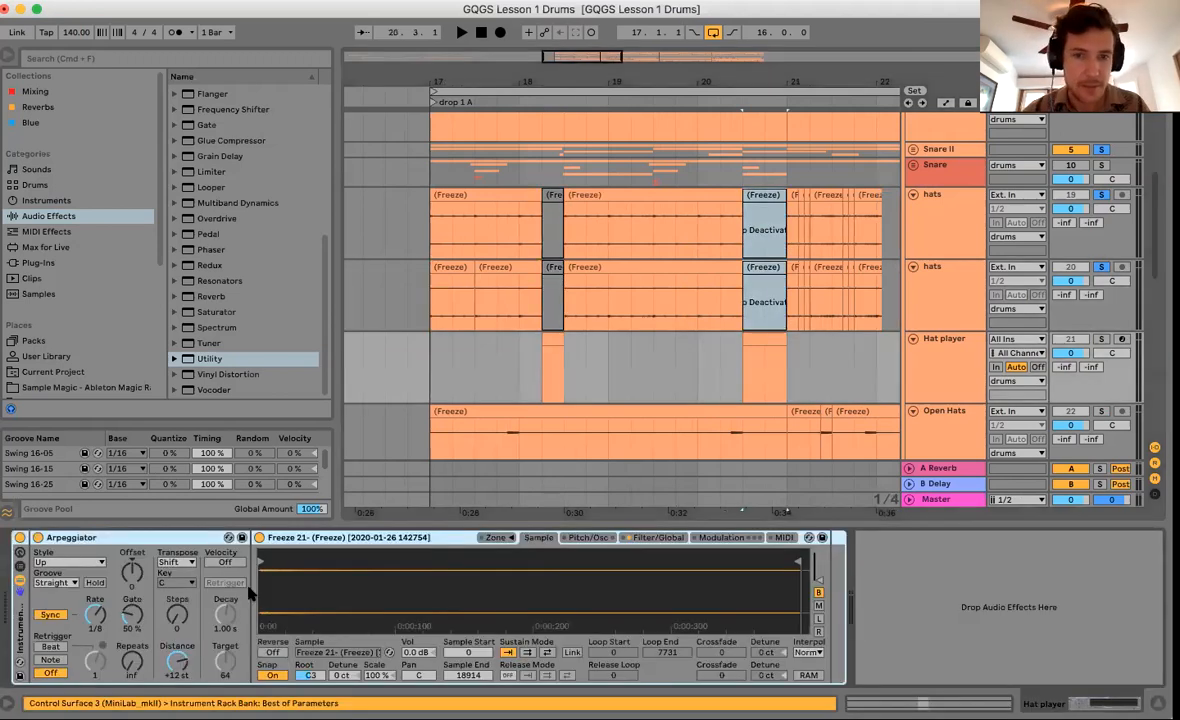
{"action": "double_click", "coordinate": [548, 339]}
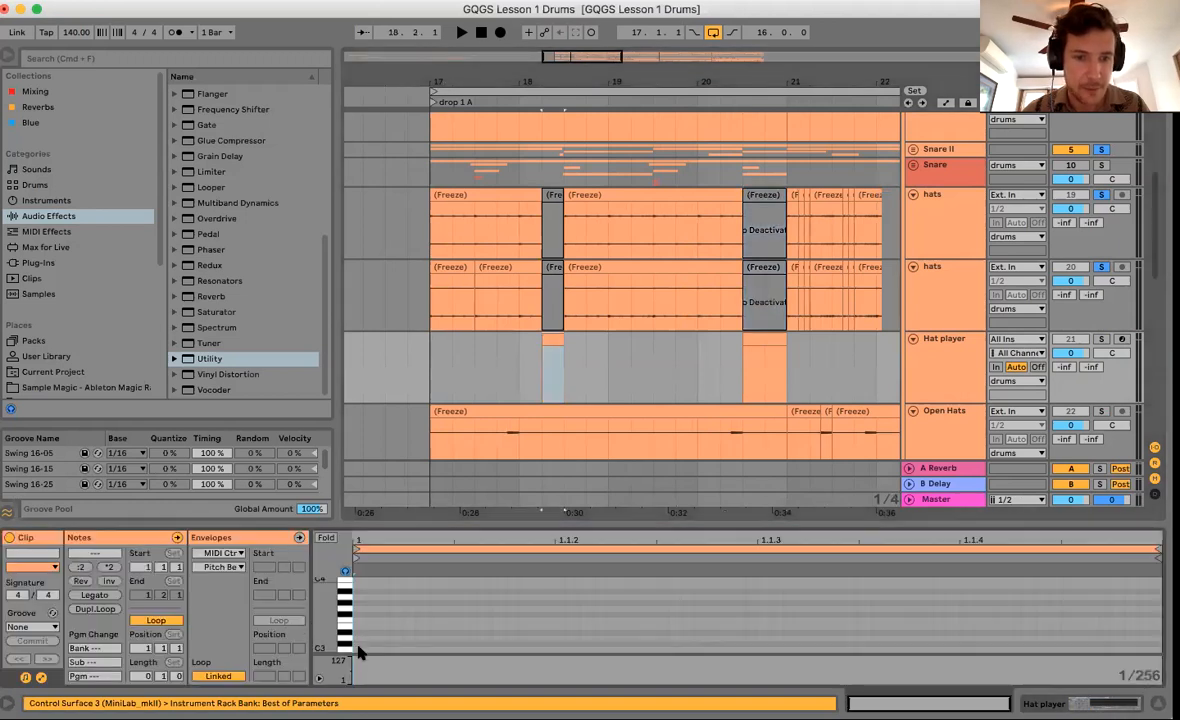
{"action": "double_click", "coordinate": [360, 649]}
{"action": "left_click", "coordinate": [551, 340]}
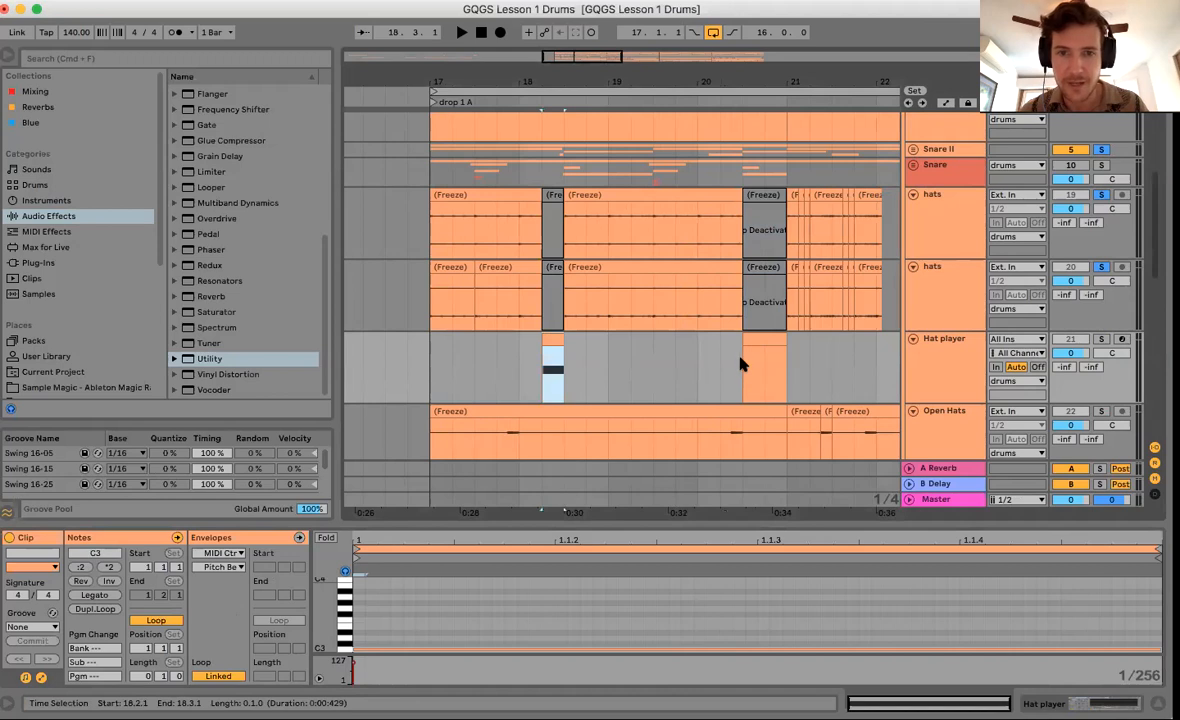
{"action": "left_click", "coordinate": [766, 340]}
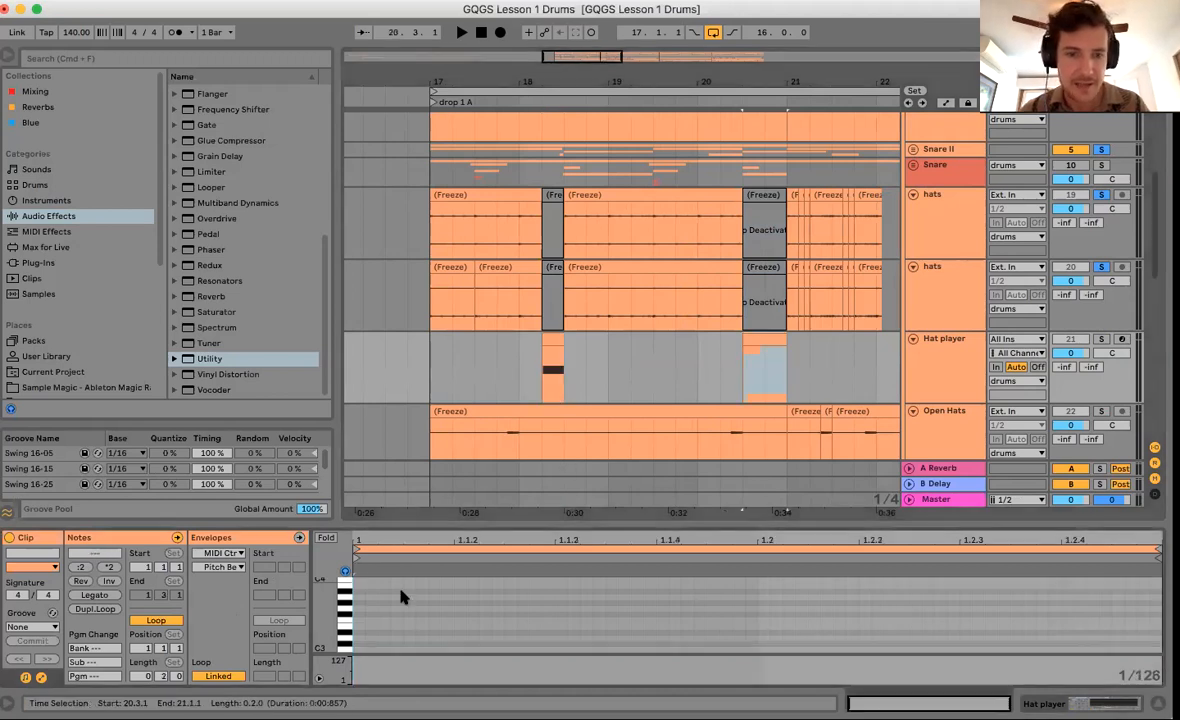
{"action": "double_click", "coordinate": [360, 648]}
{"action": "left_click", "coordinate": [88, 595]}
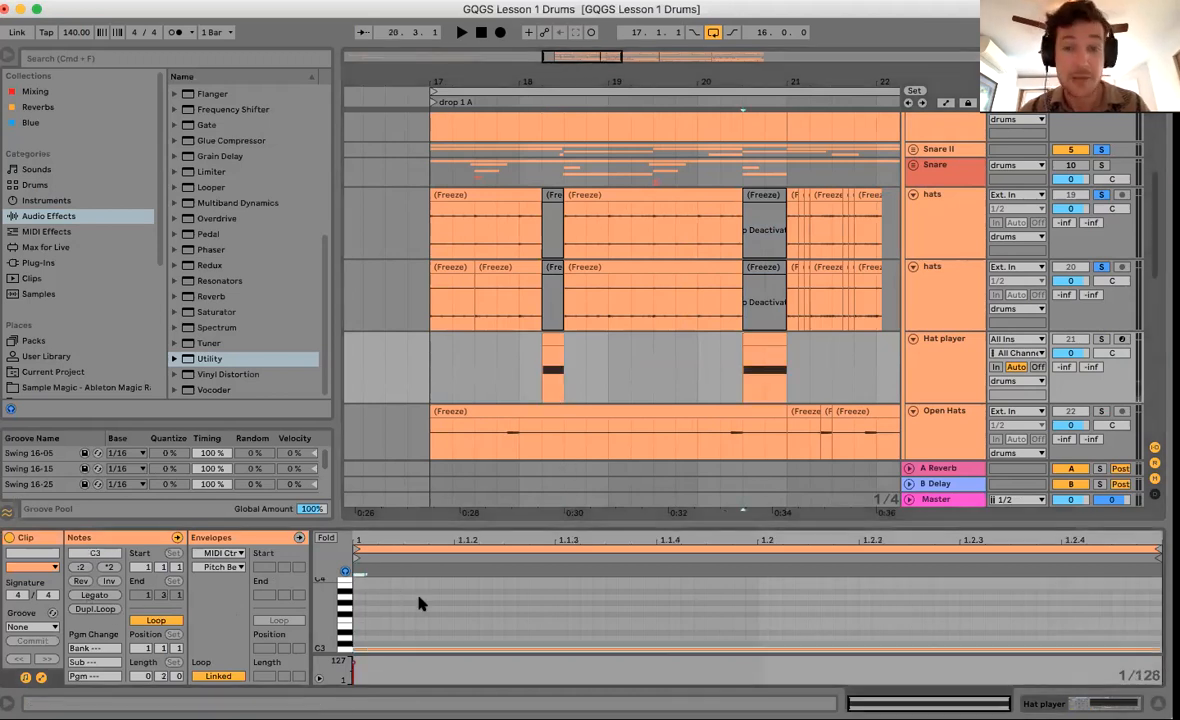
{"action": "left_click", "coordinate": [969, 366]}
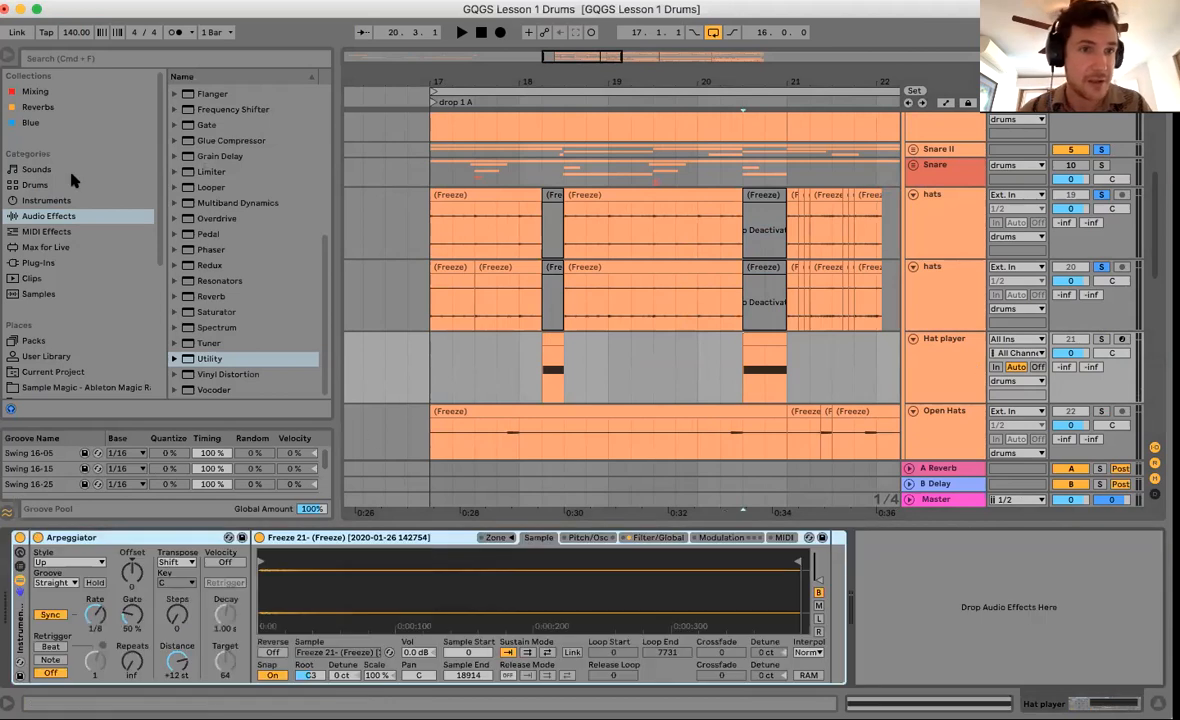
{"action": "left_click", "coordinate": [42, 260]}
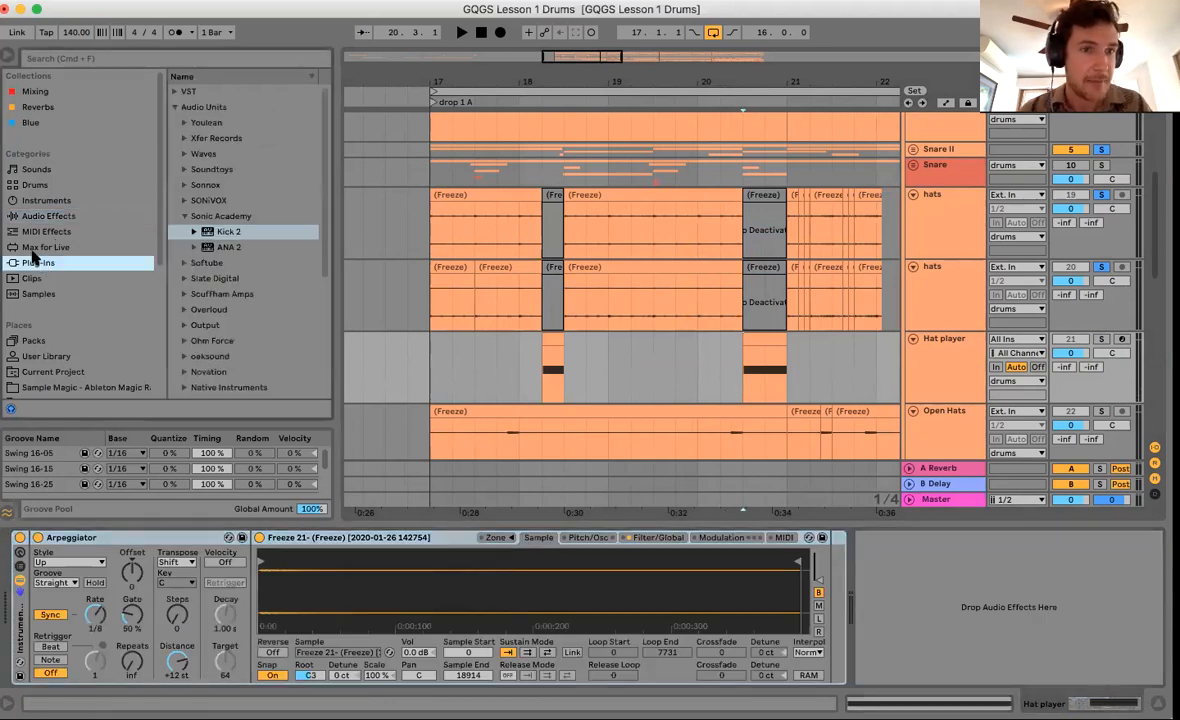
Insert a Pitch MIDI effect between the Arpeggiator and the Sampler.
{"action": "left_click", "coordinate": [45, 231]}
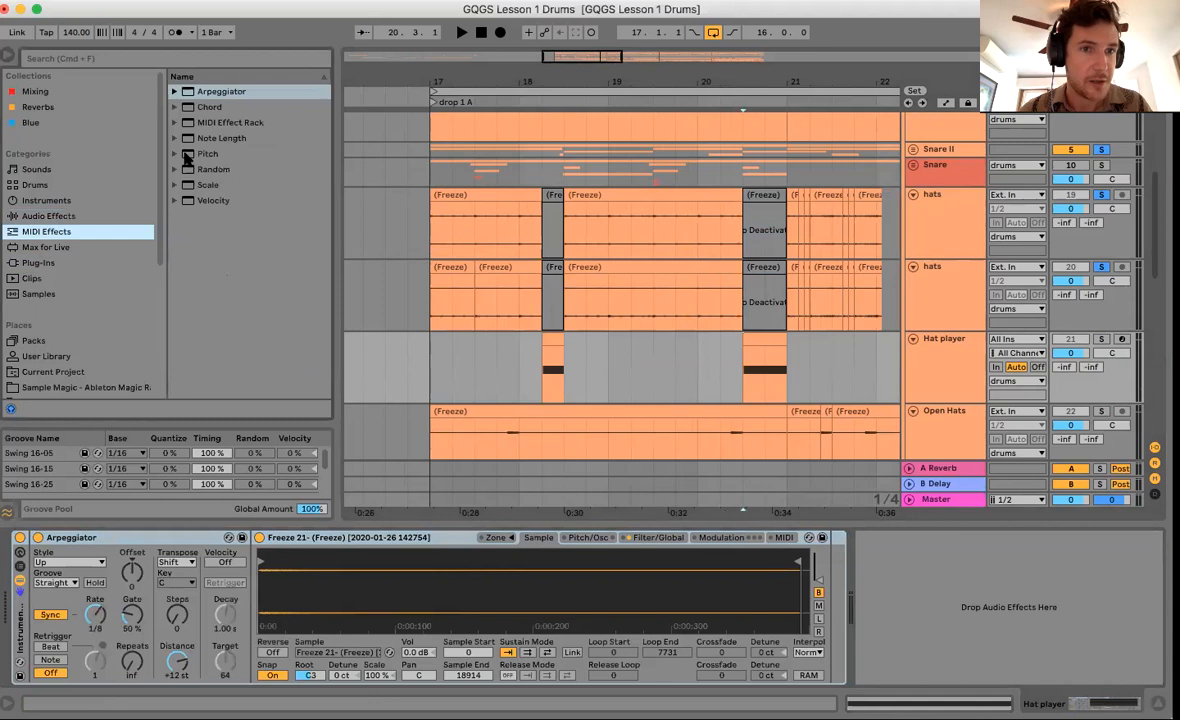
{"action": "left_click", "coordinate": [172, 150]}
{"action": "left_click_drag", "start_coordinate": [261, 608], "coordinate": [262, 598]}
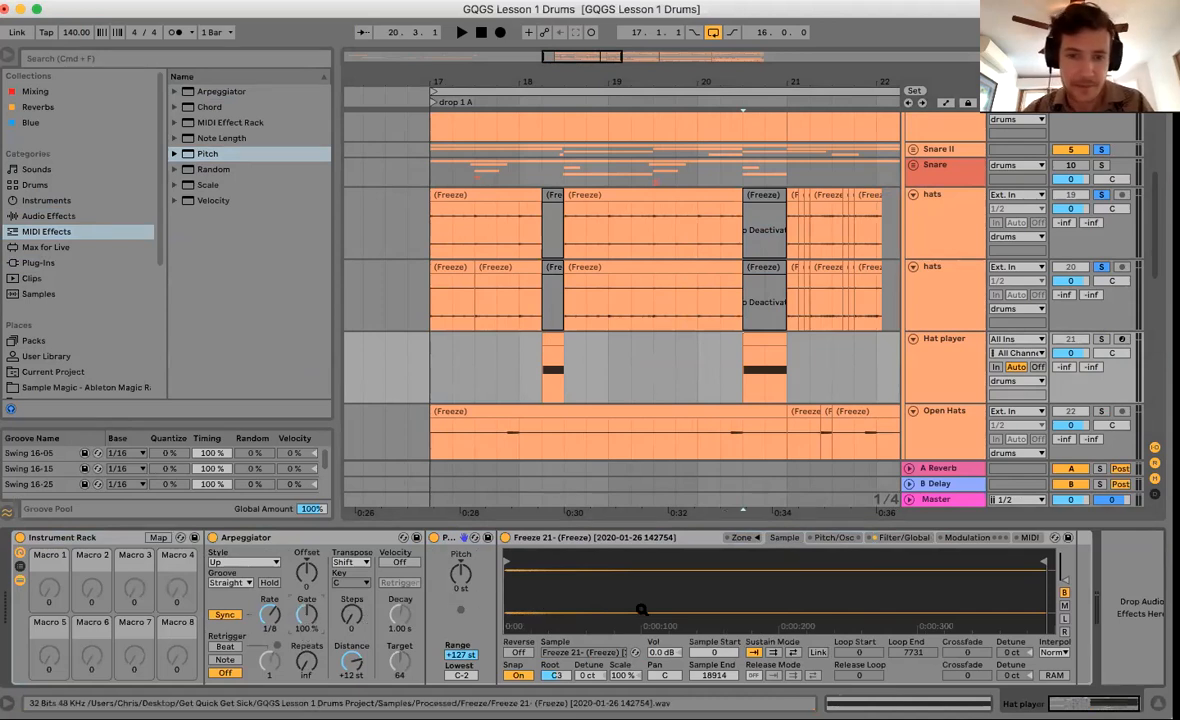
Set the Arpeggiator rate to Free at 72.0 ms, auditioning the soloed hat roll.
{"action": "left_click", "coordinate": [901, 537]}
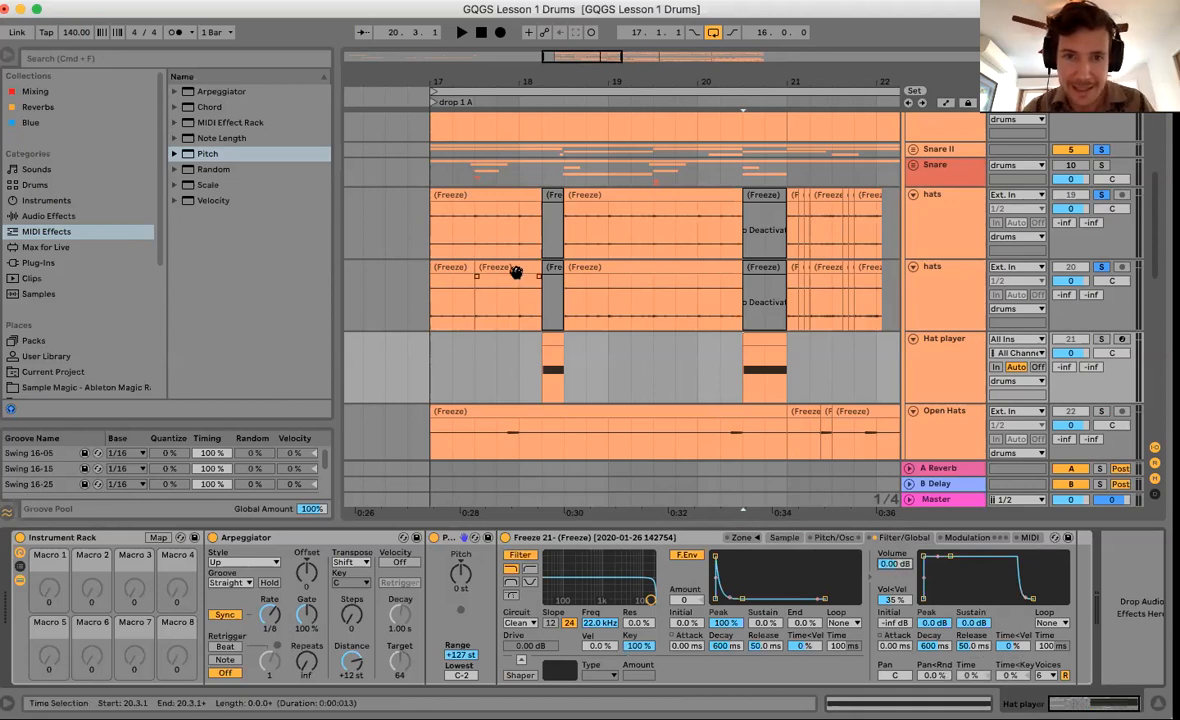
{"action": "left_click", "coordinate": [941, 372]}
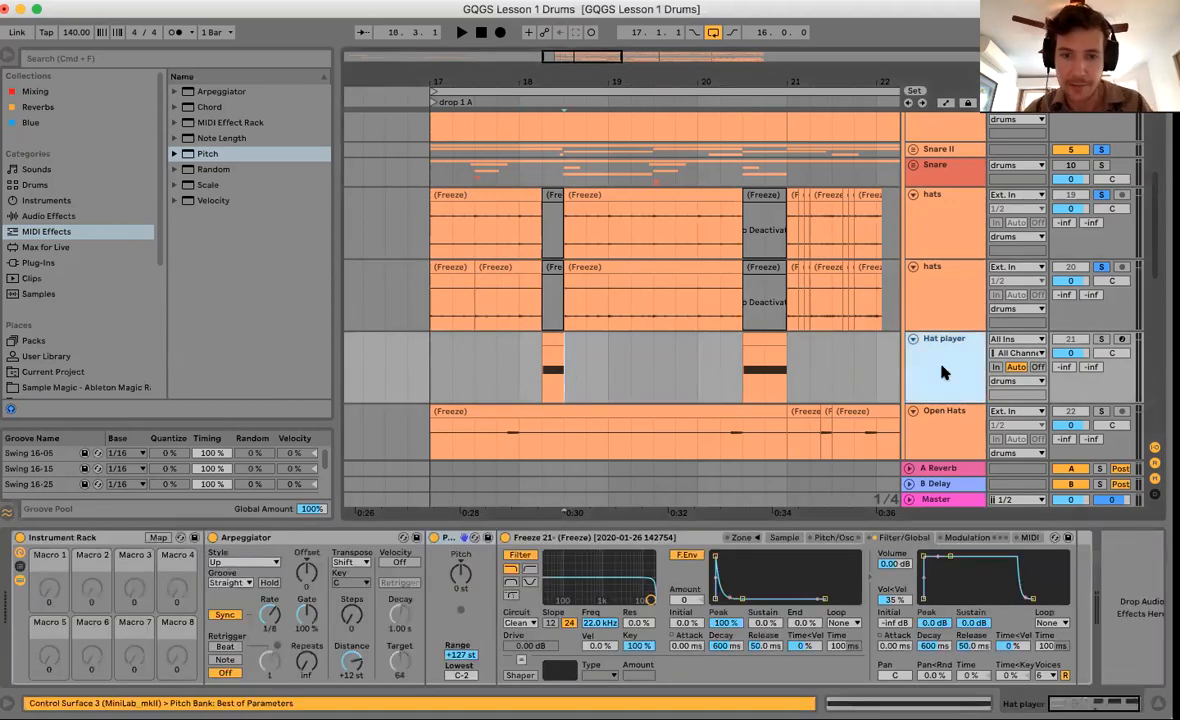
{"action": "left_click", "coordinate": [228, 615]}
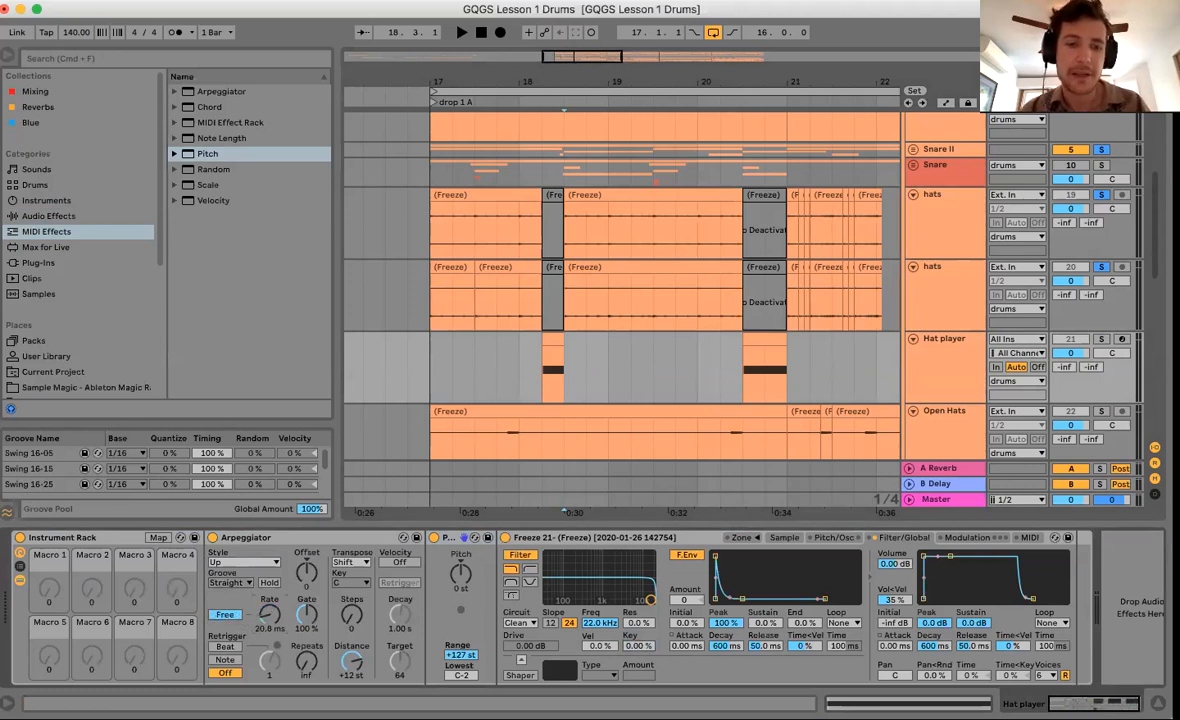
{"action": "left_click_drag", "start_coordinate": [269, 614], "coordinate": [269, 636]}
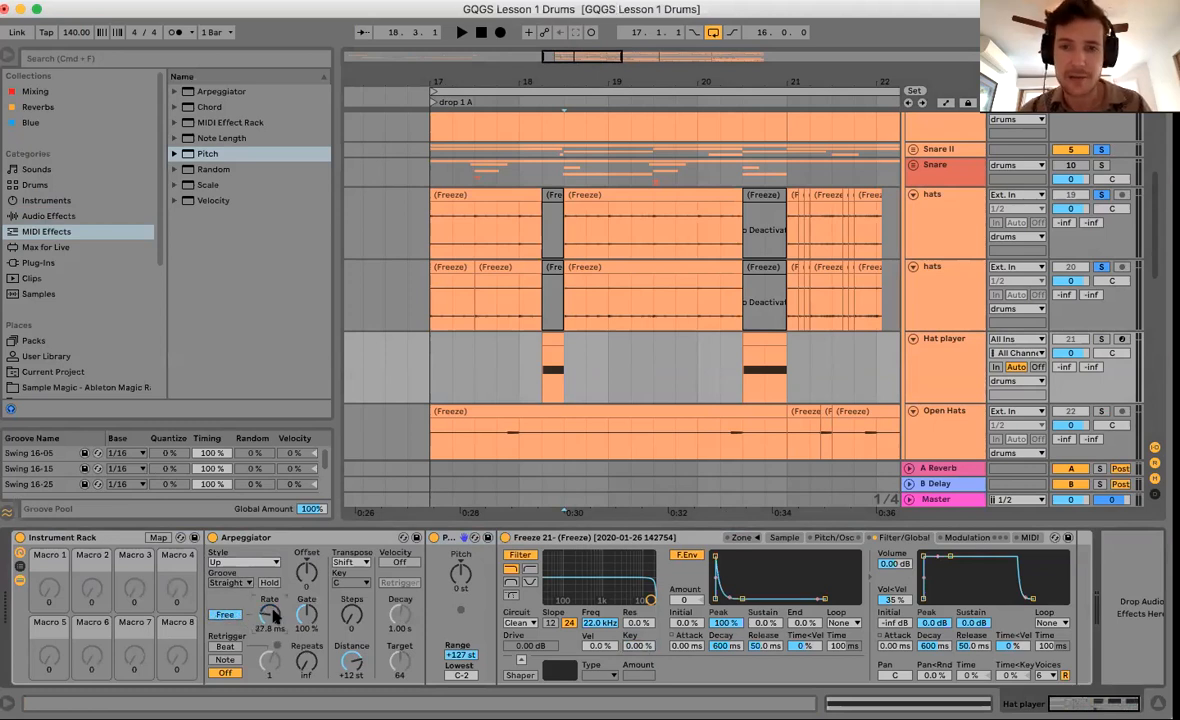
{"action": "left_click", "coordinate": [1102, 340]}
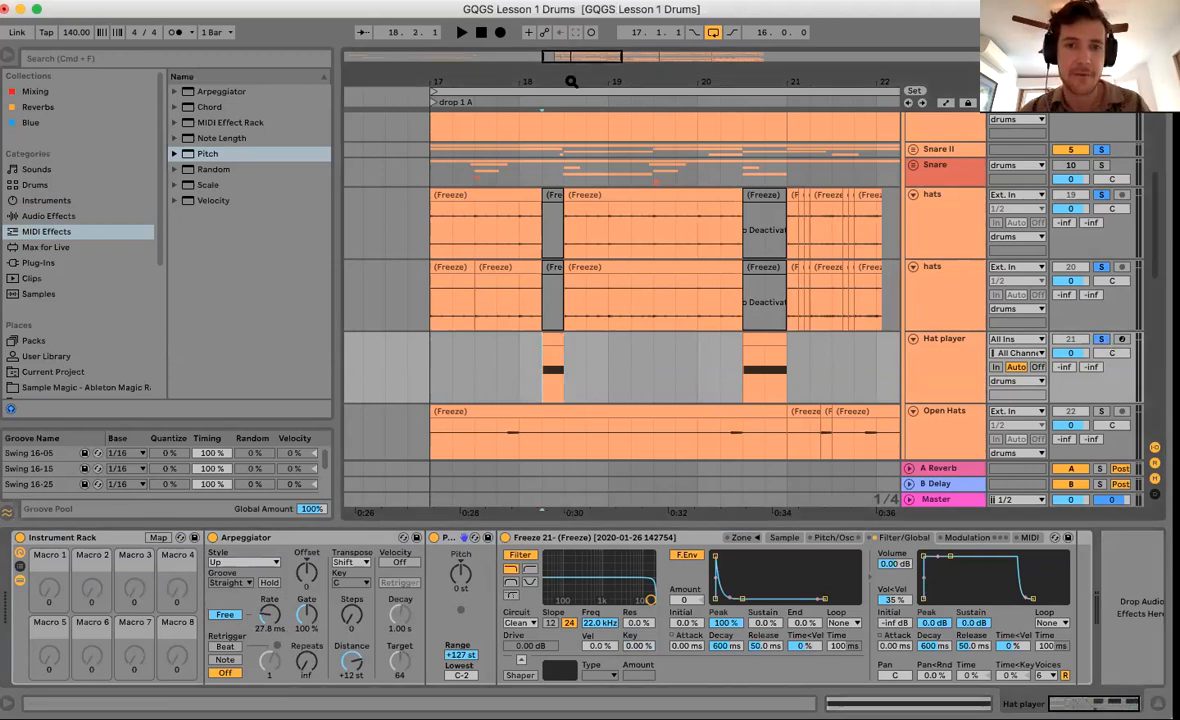
{"action": "key", "text": "plus"}
{"action": "left_click", "coordinate": [226, 614]}
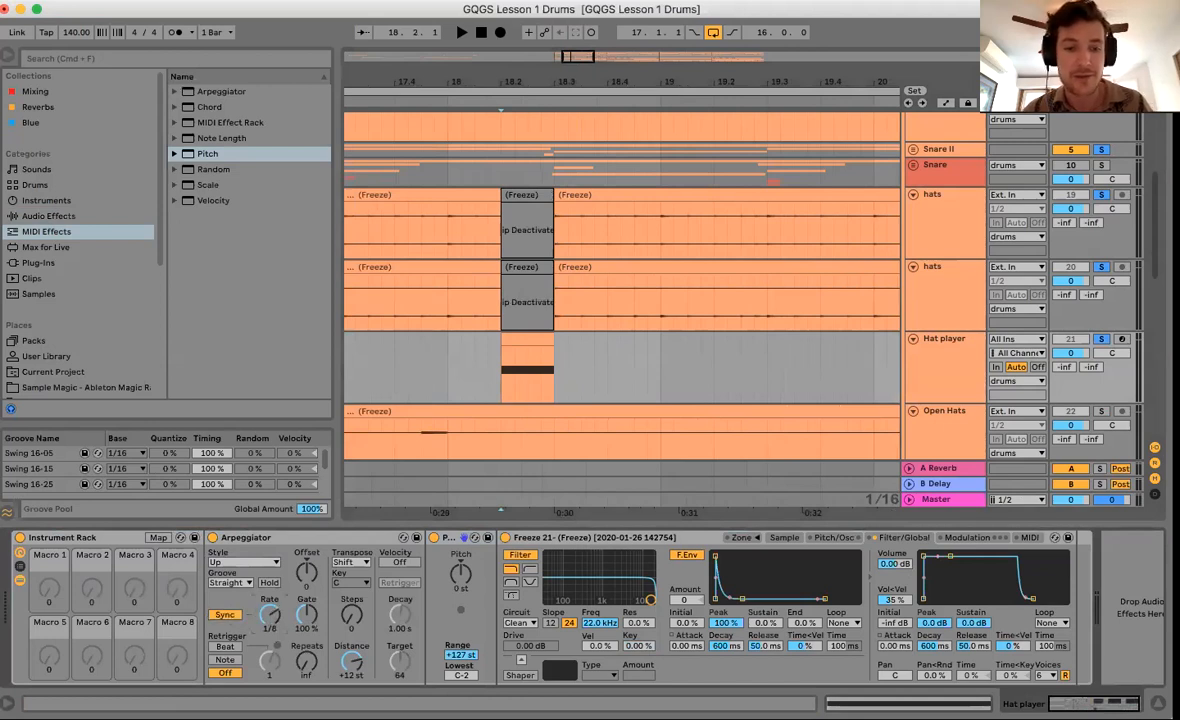
{"action": "left_click", "coordinate": [225, 614]}
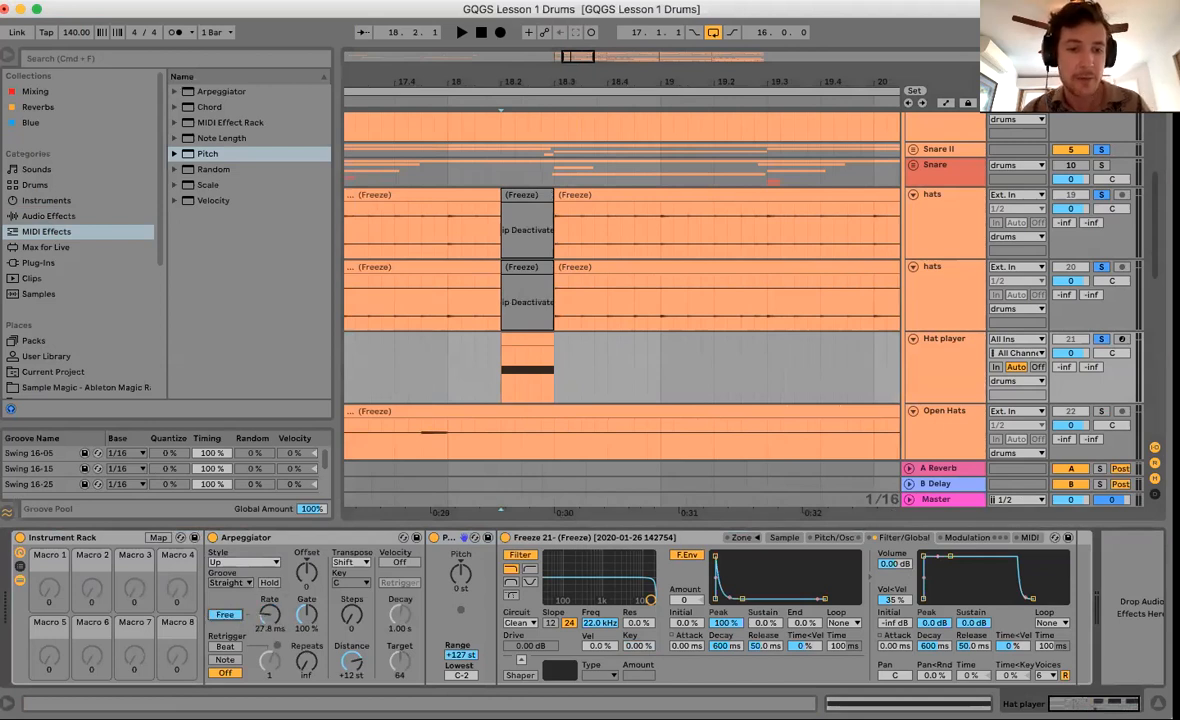
{"action": "key", "text": "space"}
{"action": "key", "text": "space"}
{"action": "key", "text": "space"}
{"action": "key", "text": "space"}
{"action": "key", "text": "space"}
{"action": "mouse_move", "coordinate": [269, 614]}
{"action": "left_mouse_down"}
{"action": "mouse_move", "coordinate": [269, 585]}
{"action": "mouse_move", "coordinate": [269, 616]}
{"action": "left_mouse_up"}
{"action": "key", "text": "space"}
{"action": "key", "text": "space"}
{"action": "key", "text": "space"}
{"action": "key", "text": "space"}
{"action": "key", "text": "space"}
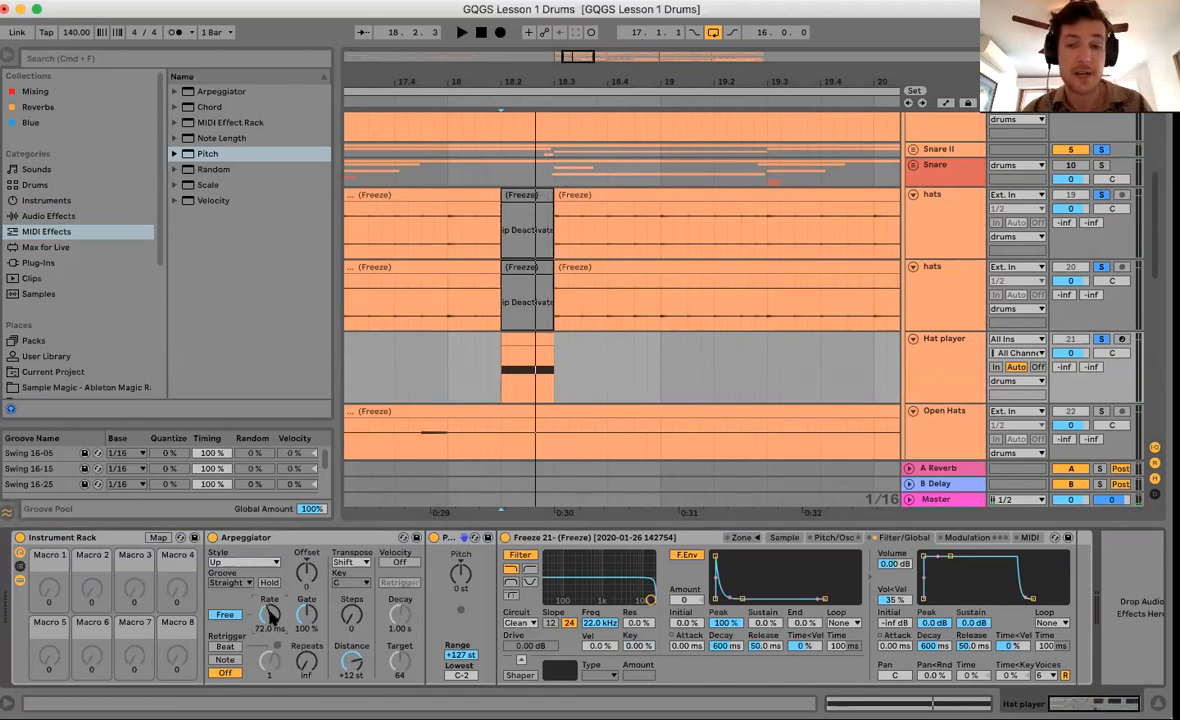
Set the Sampler volume to -6 dB and play the drop.
{"action": "type", "text": "-6"}
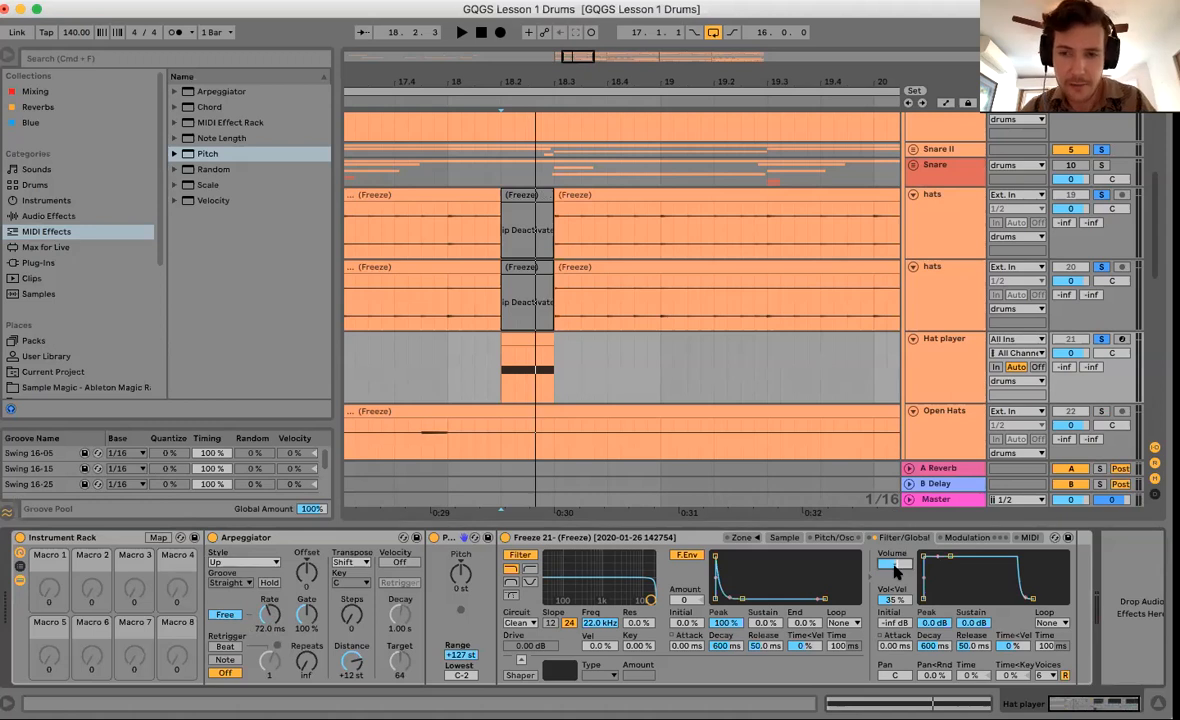
{"action": "key", "text": "Return"}
{"action": "key", "text": "space"}
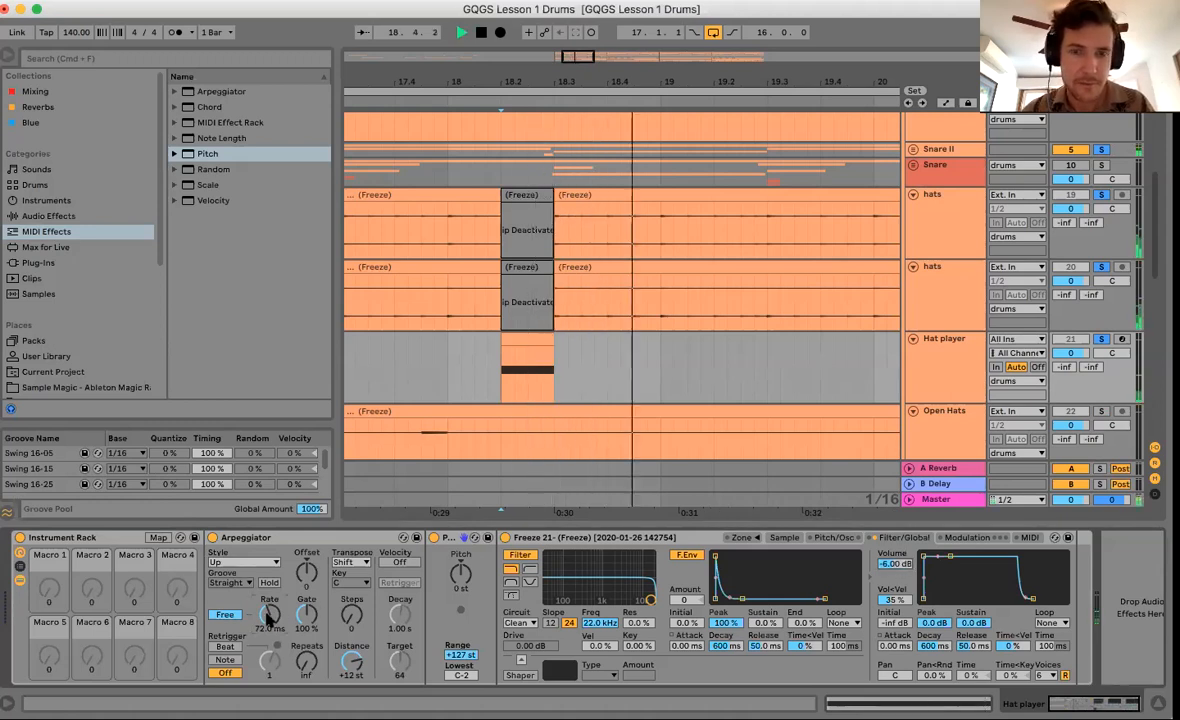
{"action": "key", "text": "space"}
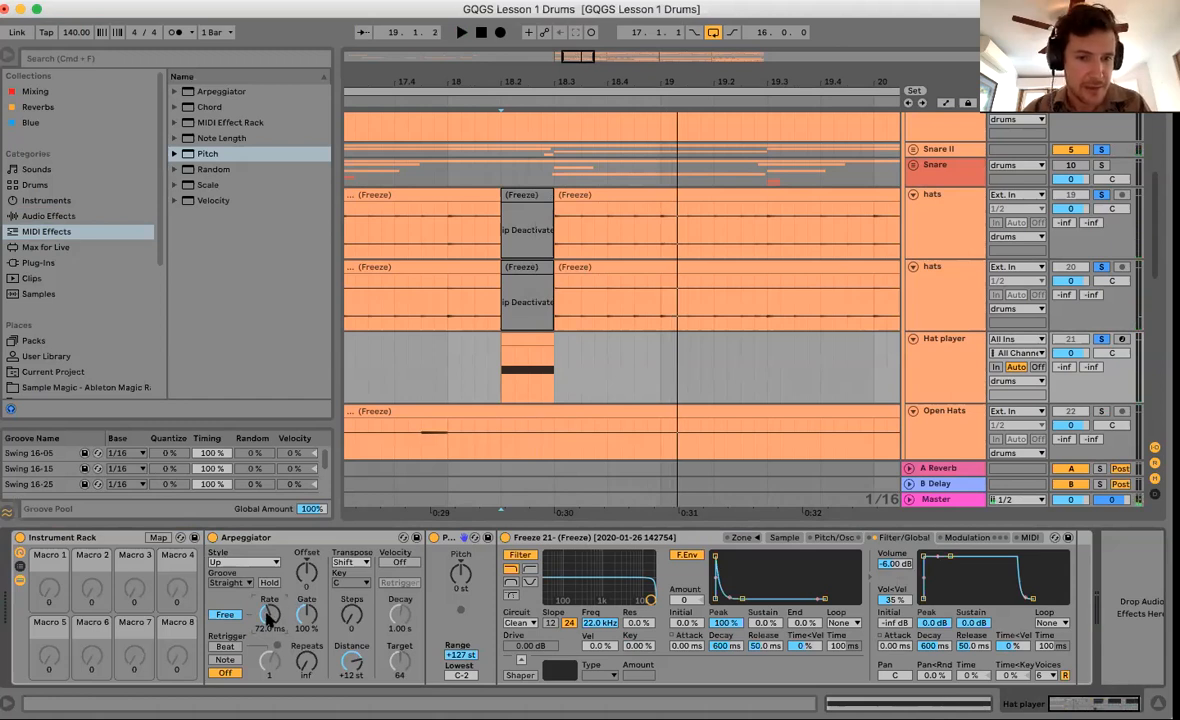
Map the Arpeggiator Rate to Macro 1 and rename that macro 'rate'.
{"action": "right_click", "coordinate": [268, 617]}
{"action": "left_click", "coordinate": [288, 487]}
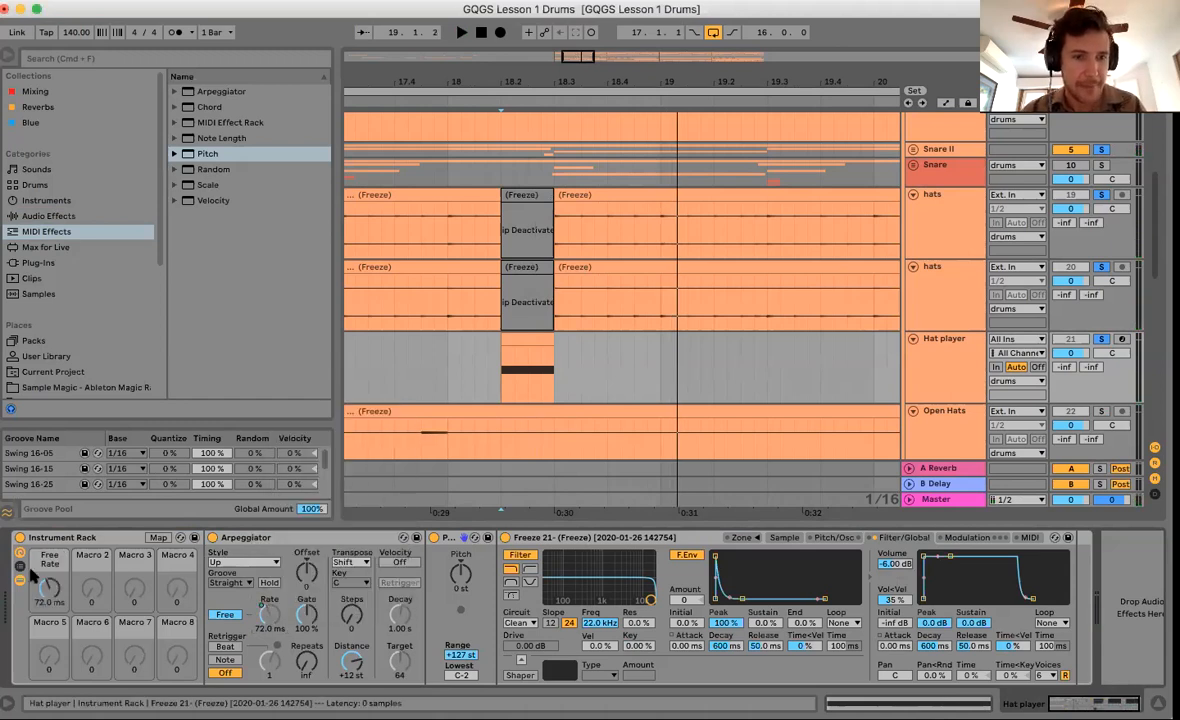
{"action": "left_click", "coordinate": [51, 564]}
{"action": "key", "text": "super+r"}
{"action": "type", "text": "rate"}
{"action": "key", "text": "Return"}
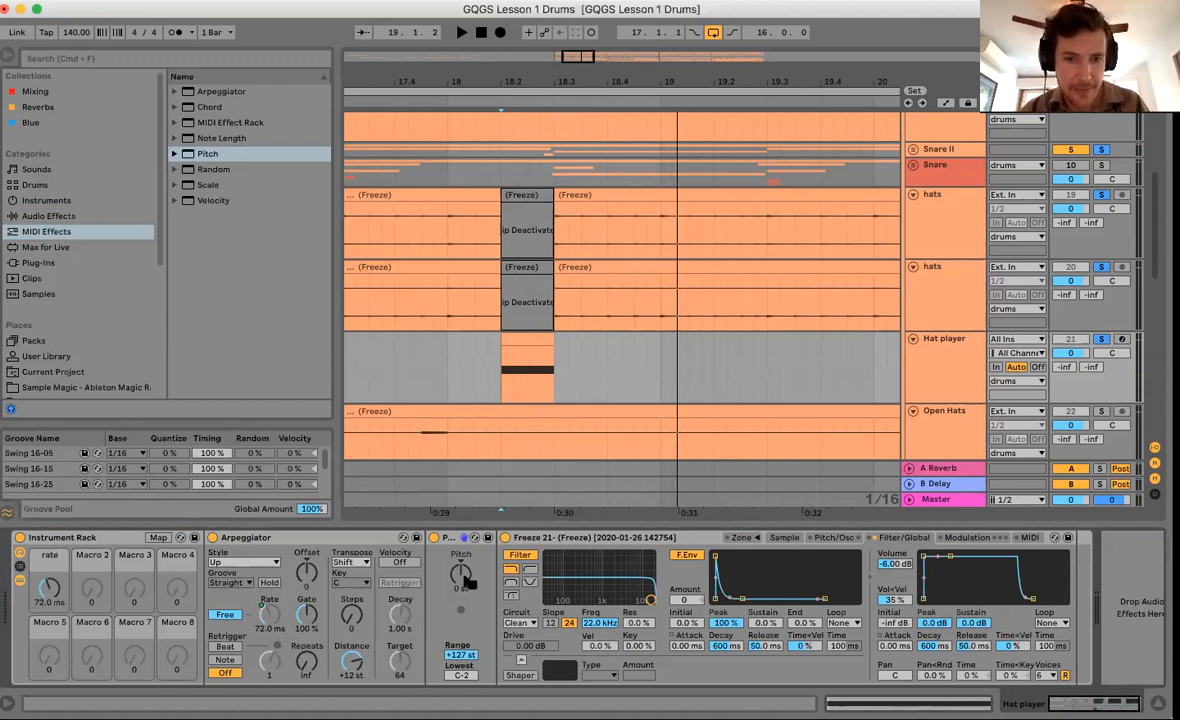
Map the pitch amount to Macro 2 and Pan to Macro 3, then collapse the rack's devices.
{"action": "right_click", "coordinate": [461, 573]}
{"action": "left_click", "coordinate": [510, 494]}
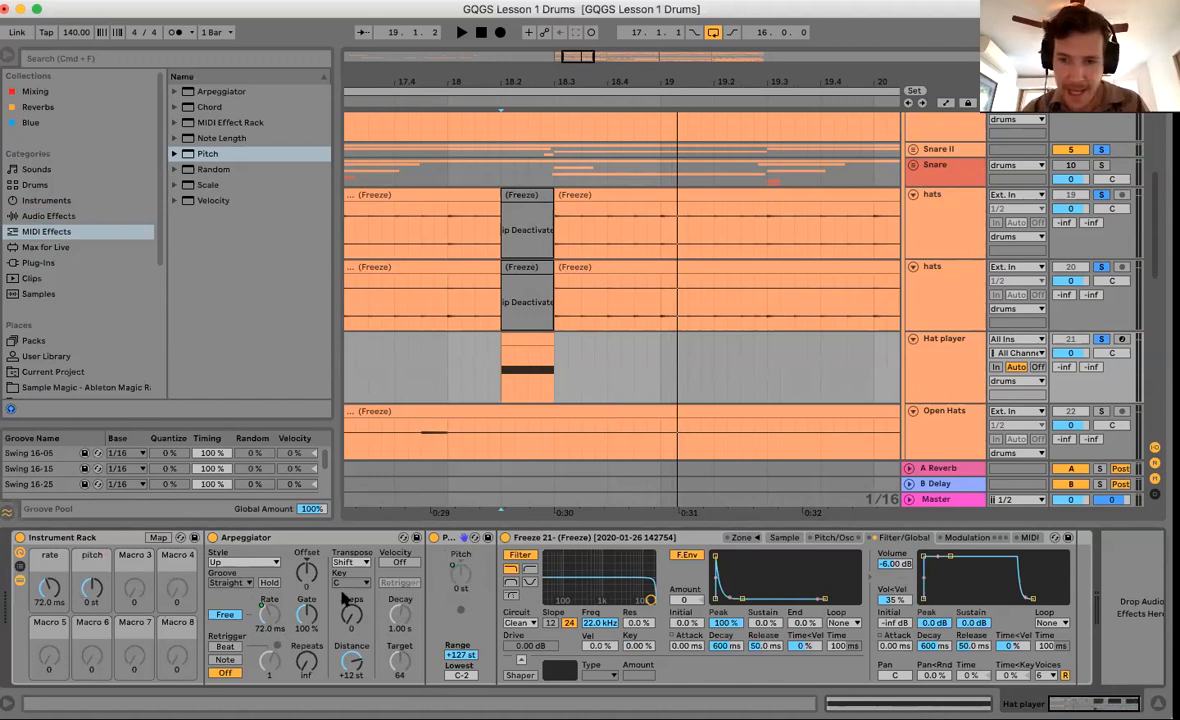
{"action": "left_click", "coordinate": [158, 537]}
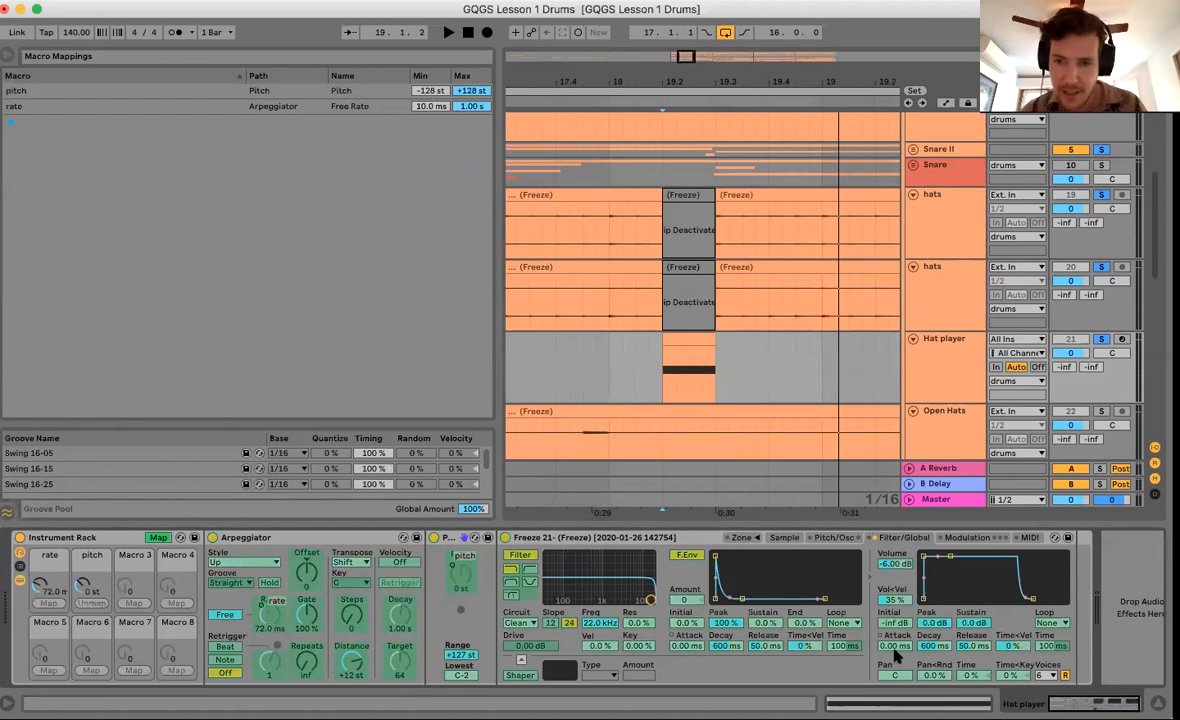
{"action": "left_click", "coordinate": [133, 604]}
{"action": "left_click", "coordinate": [158, 537]}
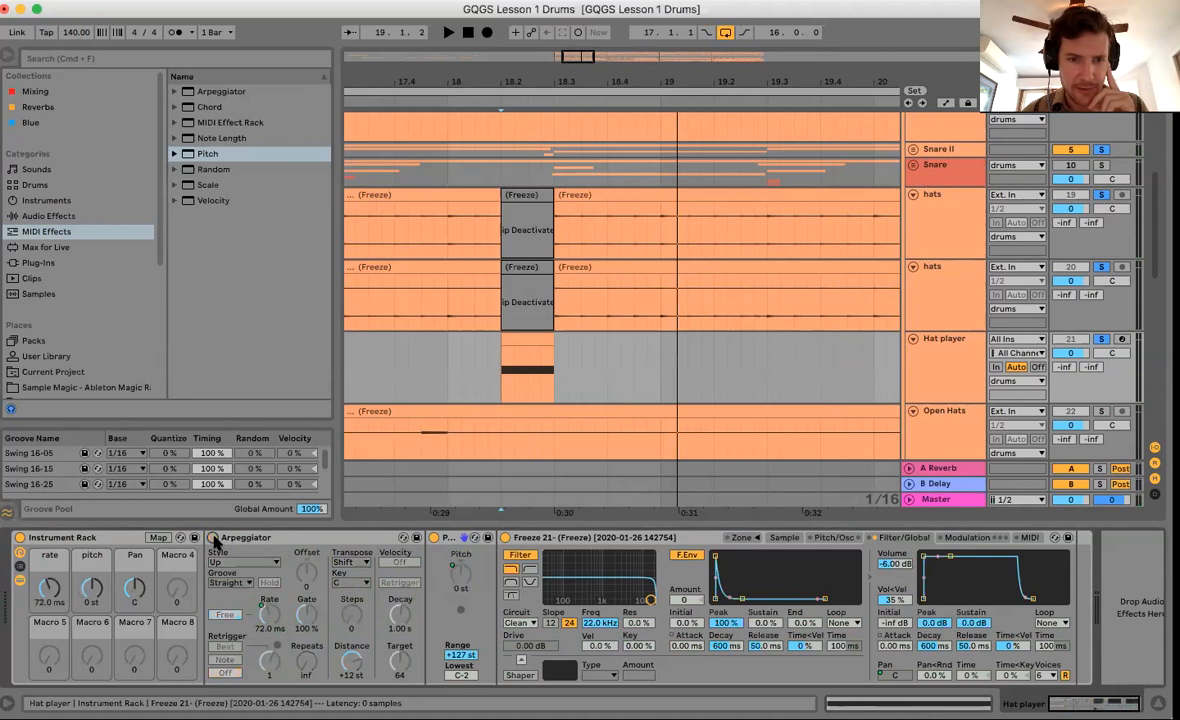
{"action": "left_click", "coordinate": [19, 581]}
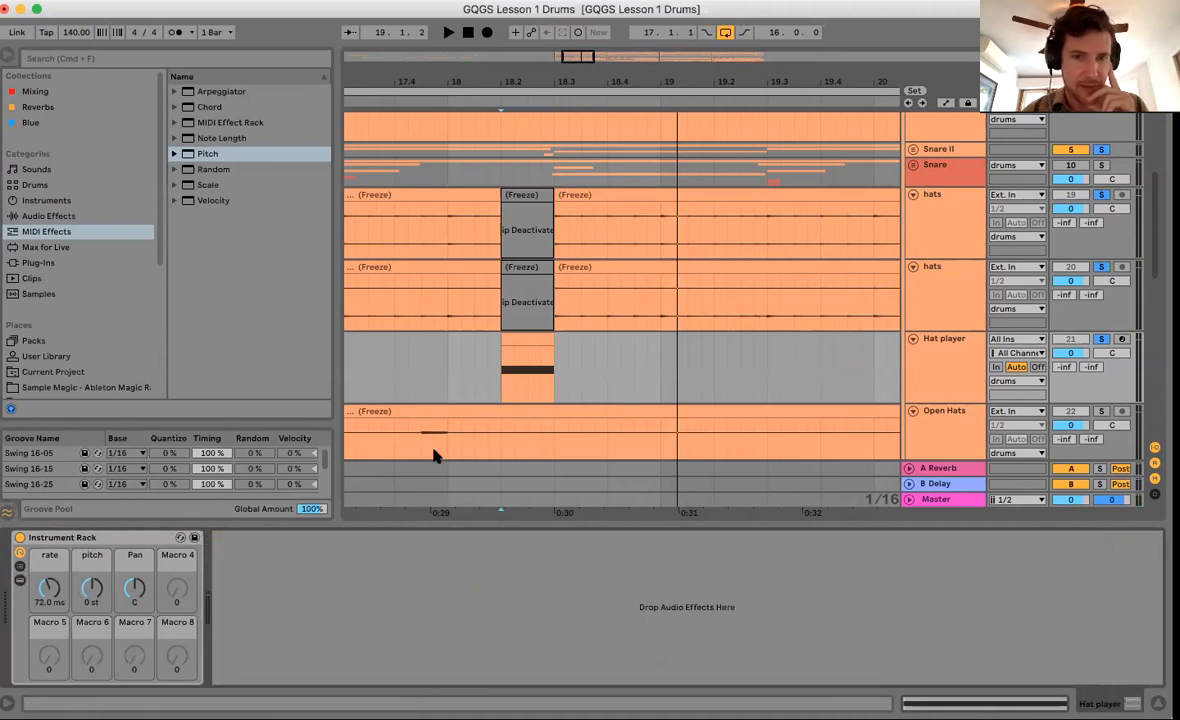
Audition the hat roll in the drop while tuning the rate macro, settling around 106 ms.
{"action": "left_click_drag", "start_coordinate": [511, 72], "coordinate": [511, 78]}
{"action": "scroll", "coordinate": [554, 353], "scroll_direction": "left", "scroll_amount": 2}
{"action": "scroll", "coordinate": [554, 353], "scroll_direction": "up", "scroll_amount": 1}
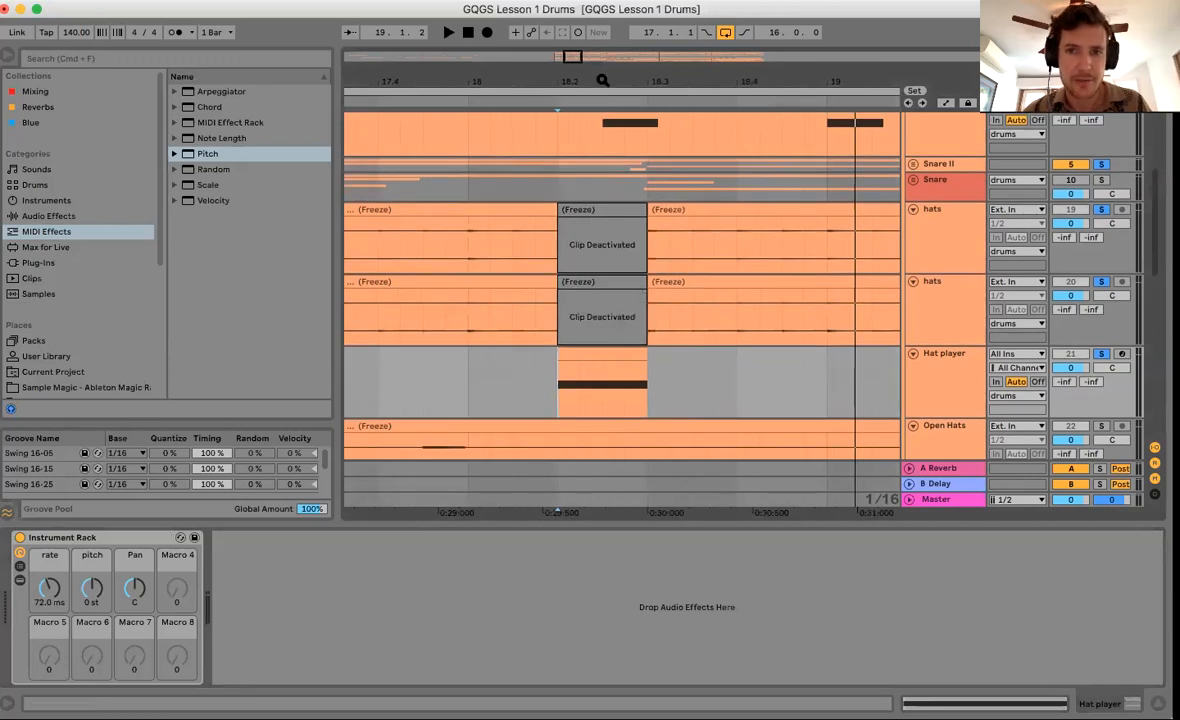
{"action": "left_click_drag", "start_coordinate": [600, 82], "coordinate": [600, 74]}
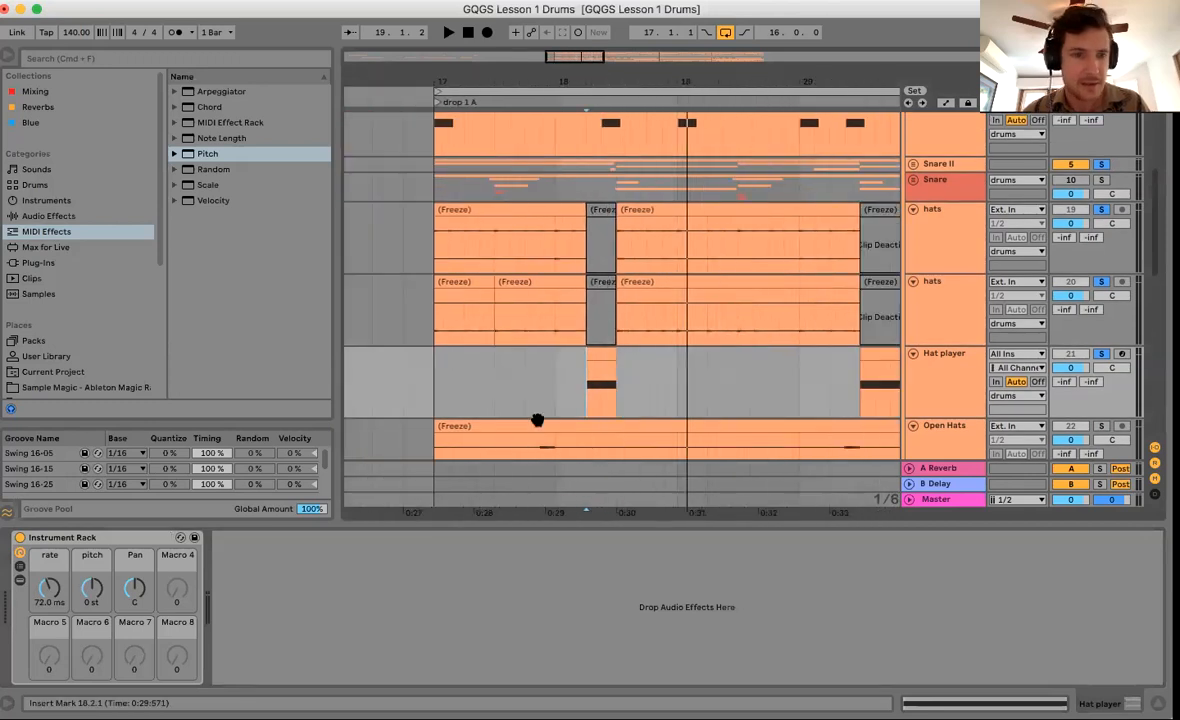
{"action": "key", "text": "space"}
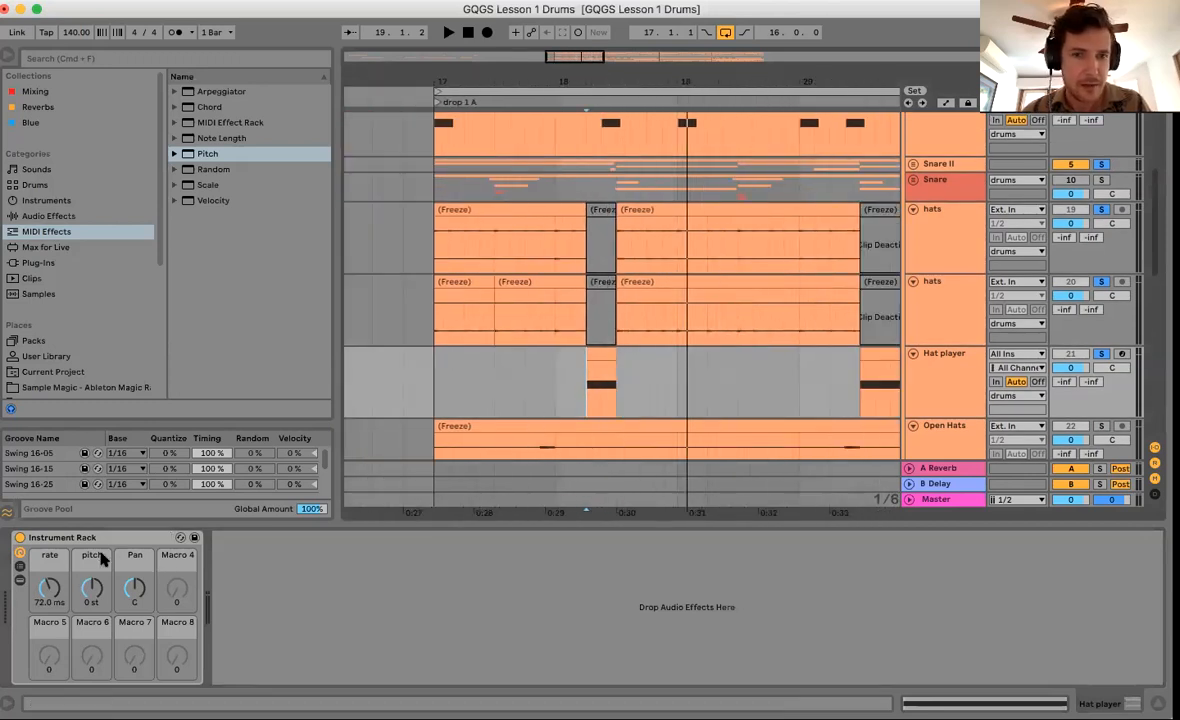
{"action": "mouse_move", "coordinate": [49, 588]}
{"action": "left_mouse_down"}
{"action": "mouse_move", "coordinate": [49, 560]}
{"action": "mouse_move", "coordinate": [49, 596]}
{"action": "left_mouse_up"}
{"action": "key", "text": "space"}
{"action": "key", "text": "space"}
{"action": "key", "text": "space"}
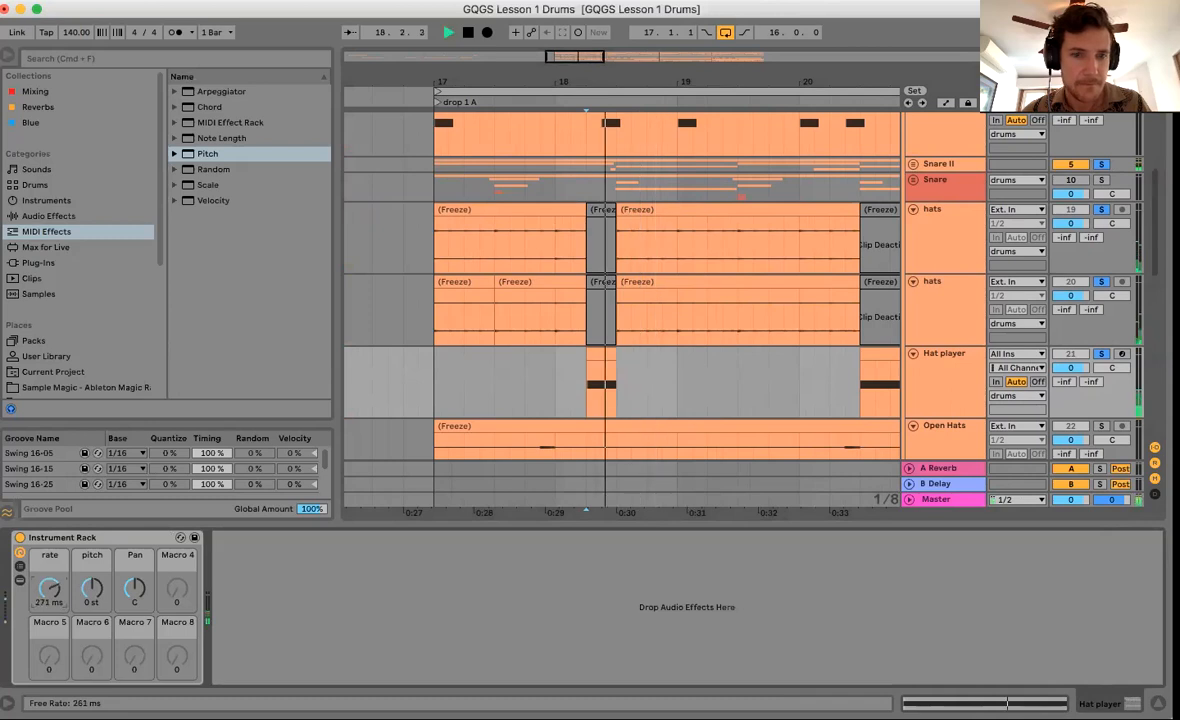
{"action": "key", "text": "space"}
{"action": "left_click_drag", "start_coordinate": [49, 588], "coordinate": [49, 572]}
{"action": "key", "text": "space"}
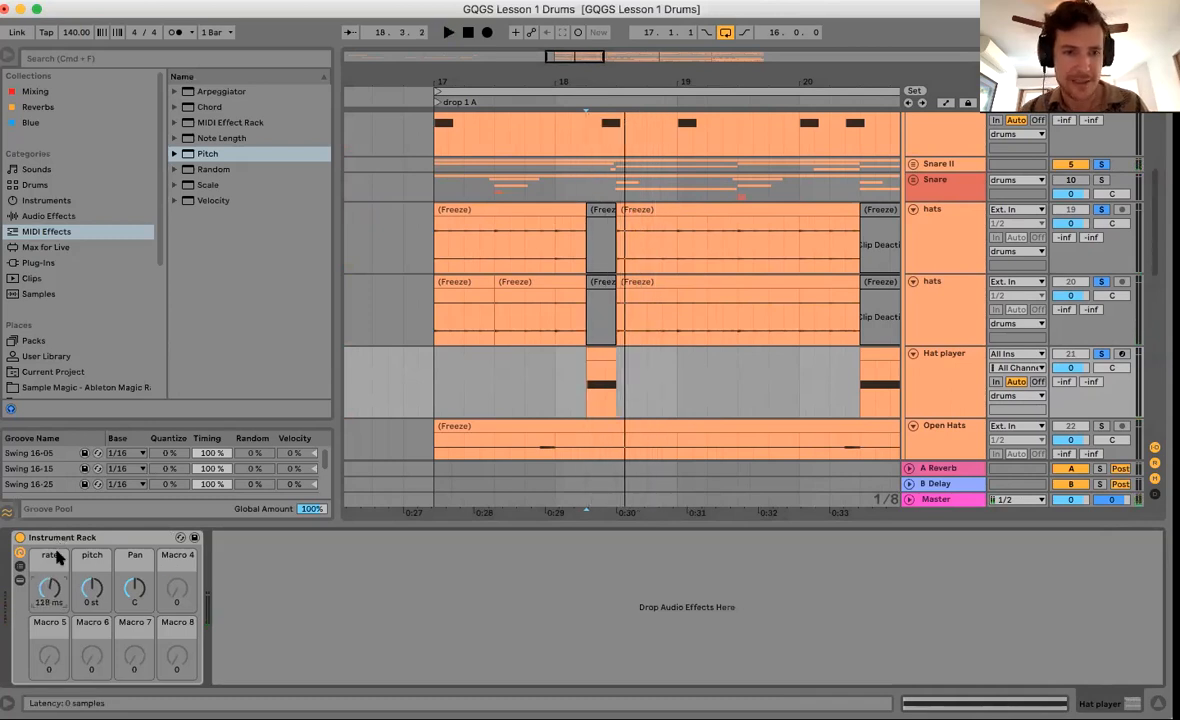
{"action": "left_click_drag", "start_coordinate": [49, 586], "coordinate": [49, 592]}
{"action": "key", "text": "space"}
{"action": "key", "text": "space"}
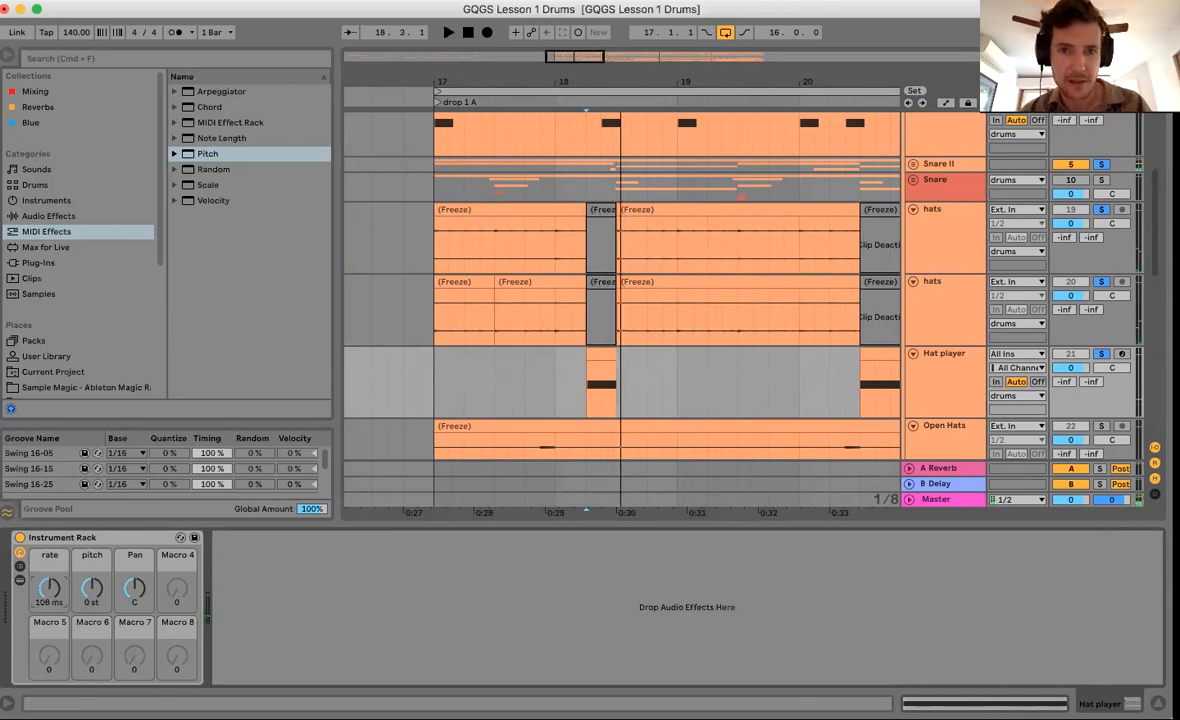
{"action": "scroll", "coordinate": [613, 205], "scroll_direction": "up", "scroll_amount": 3}
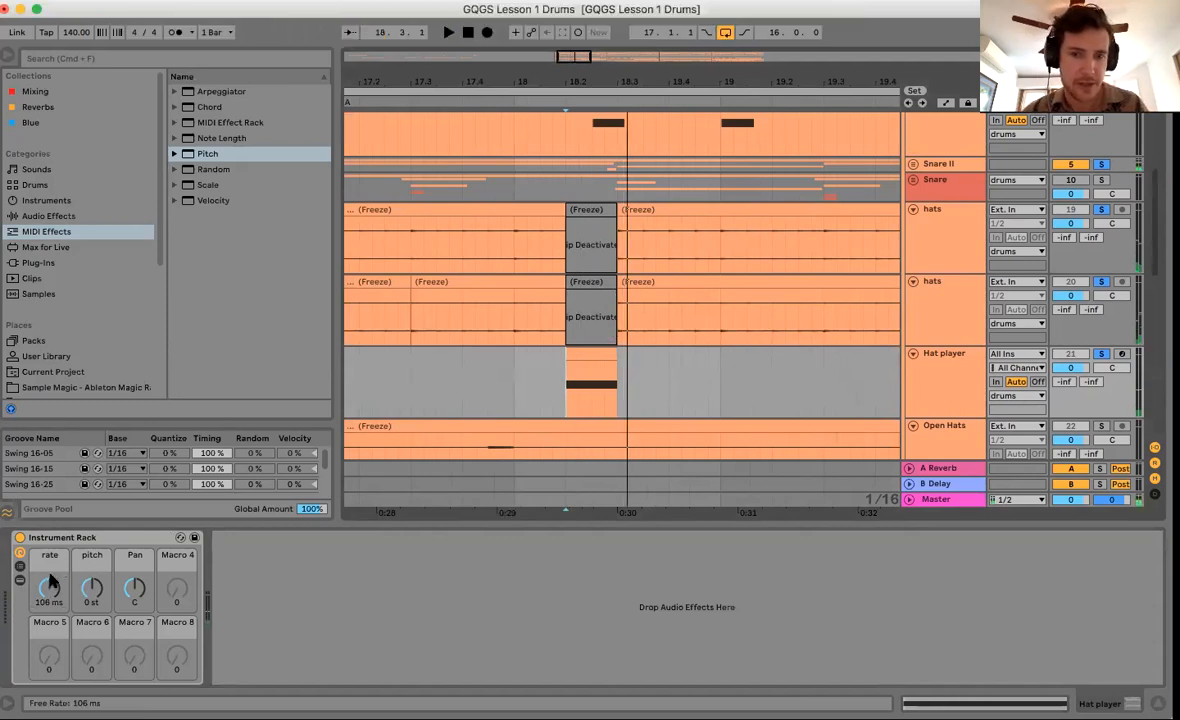
Show automation and draw a rate envelope falling to 57.0 ms at the hat clip's end.
{"action": "key", "text": "a"}
{"action": "left_click", "coordinate": [567, 388]}
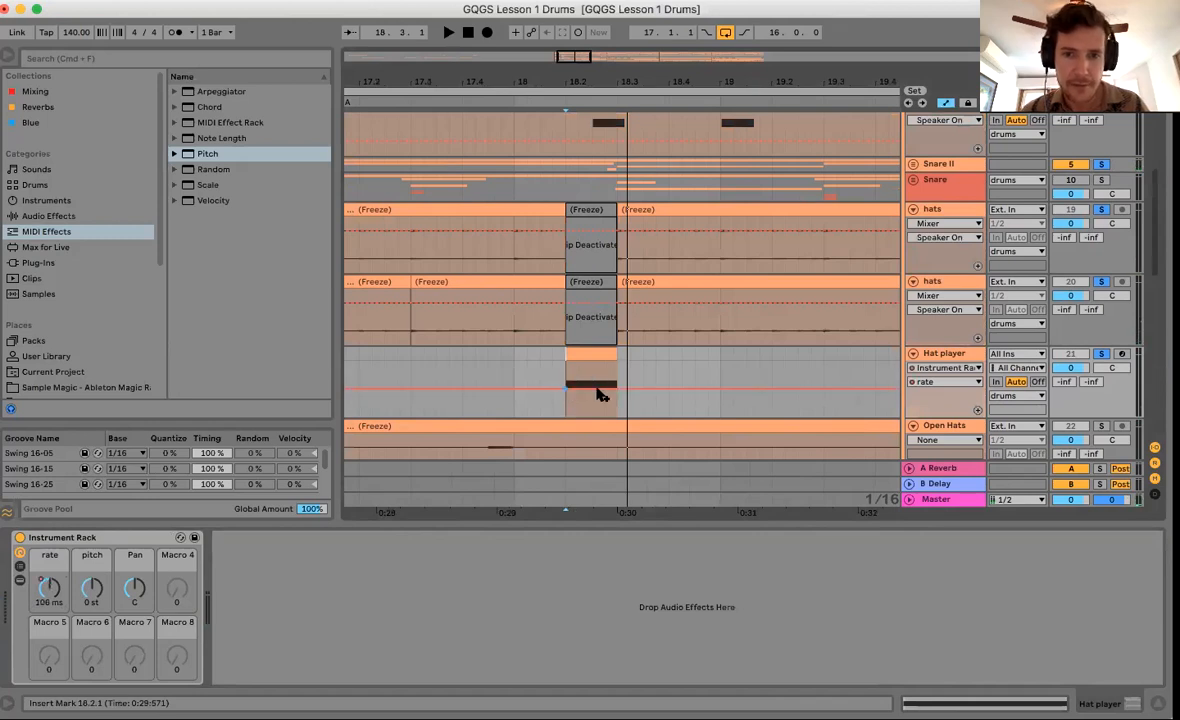
{"action": "left_click_drag", "start_coordinate": [617, 388], "coordinate": [617, 396]}
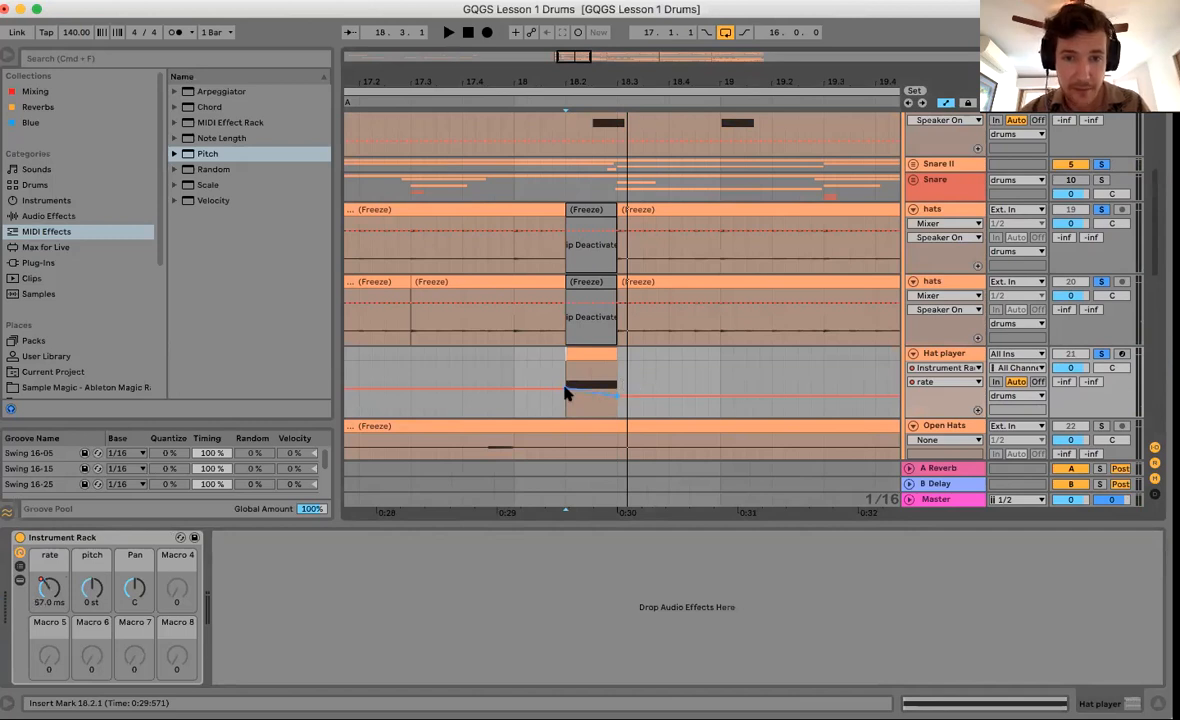
{"action": "left_click", "coordinate": [563, 404]}
{"action": "scroll", "coordinate": [575, 256], "scroll_direction": "down", "scroll_amount": 3}
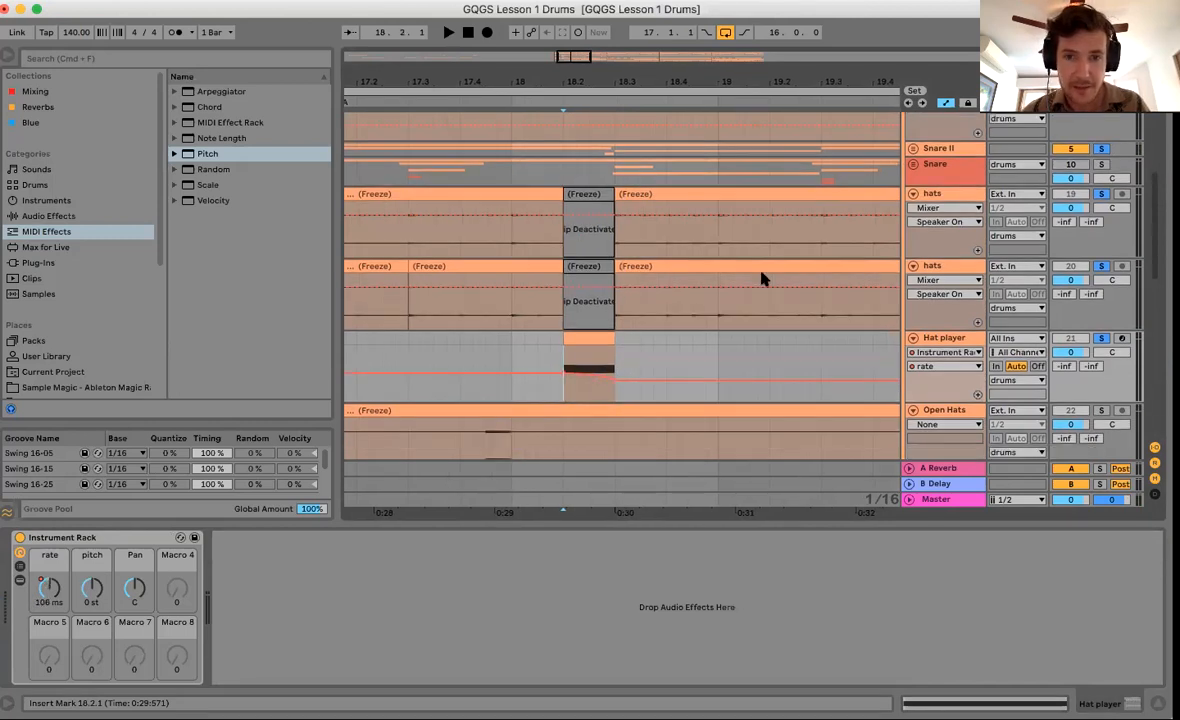
{"action": "key", "text": "space"}
{"action": "left_click", "coordinate": [506, 324]}
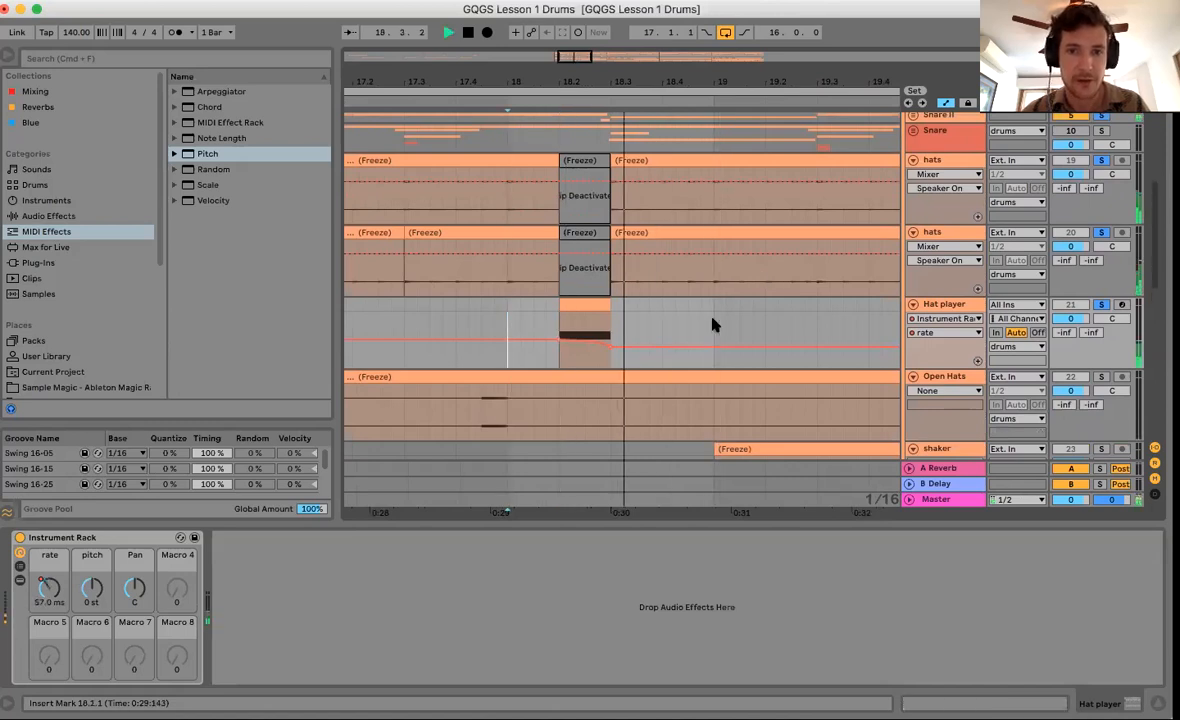
{"action": "key", "text": "space"}
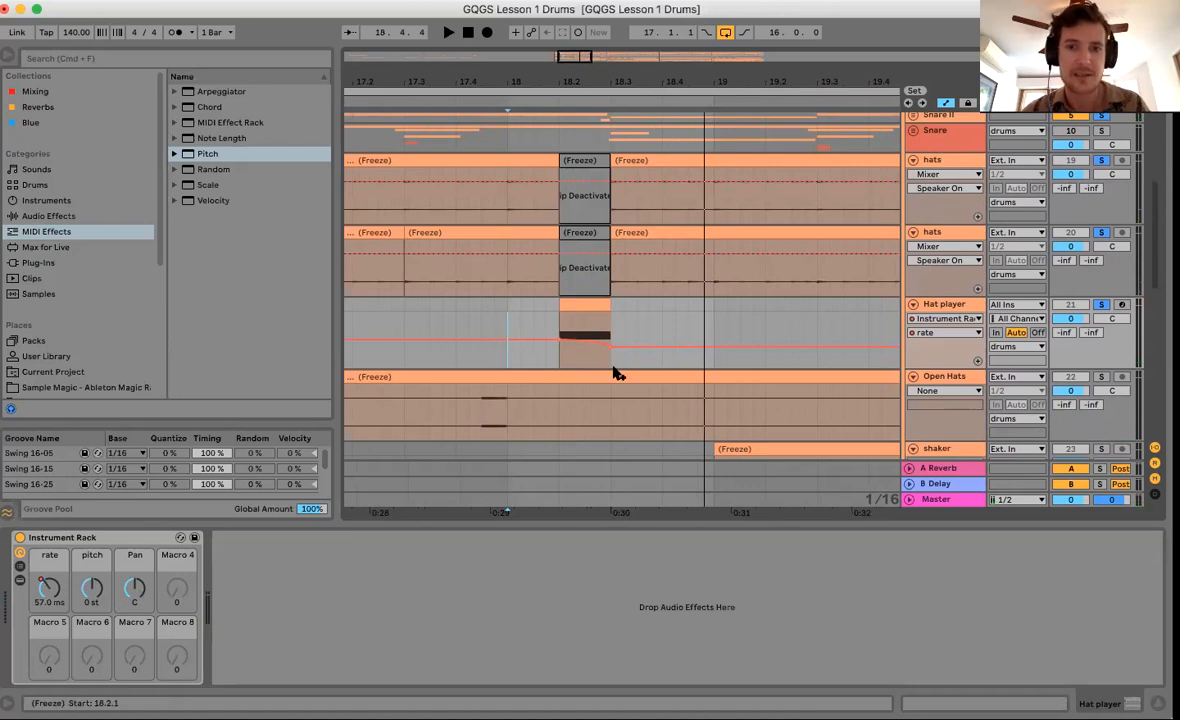
Bend Hat player's Pan envelope across the hat clip and audition the pan sweep.
{"action": "left_click", "coordinate": [132, 592]}
{"action": "key", "text": "a"}
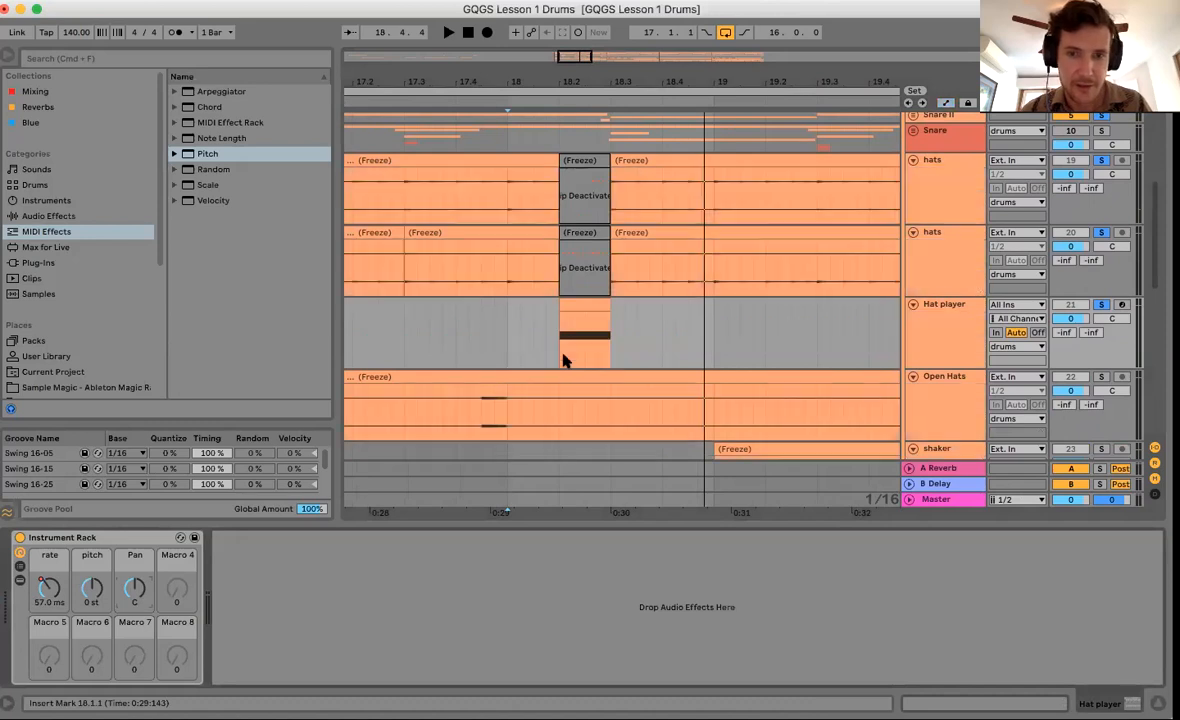
{"action": "key", "text": "a"}
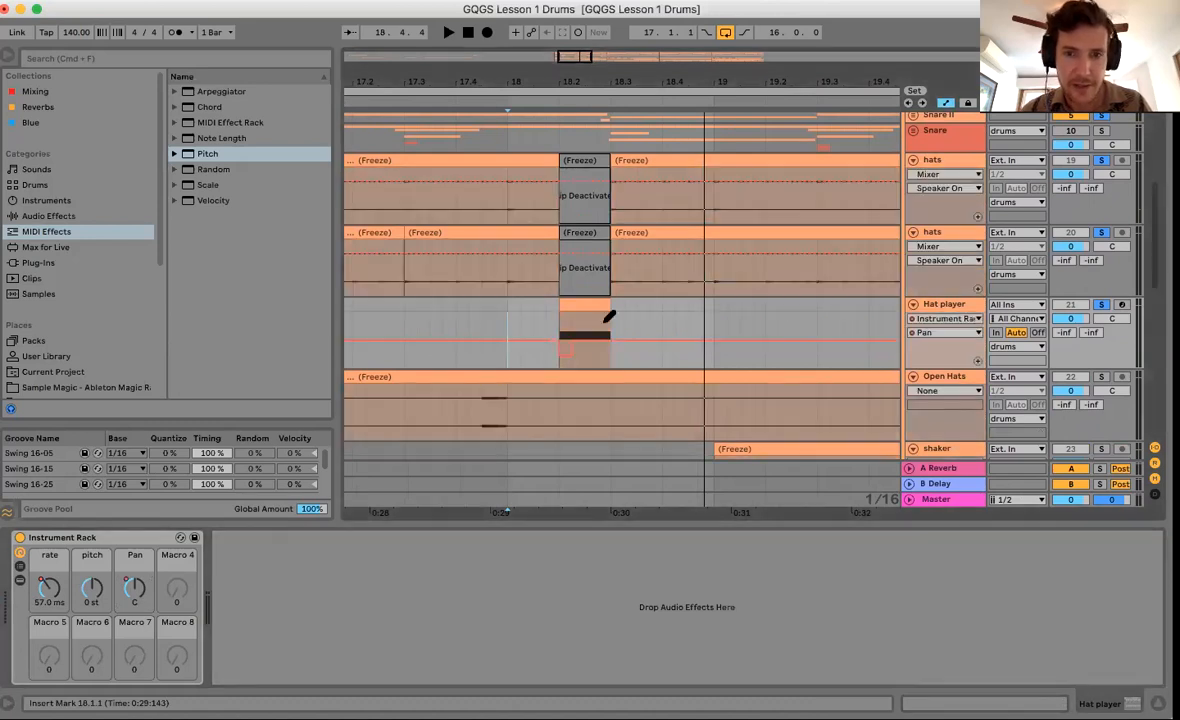
{"action": "left_click_drag", "start_coordinate": [583, 337], "coordinate": [595, 323]}
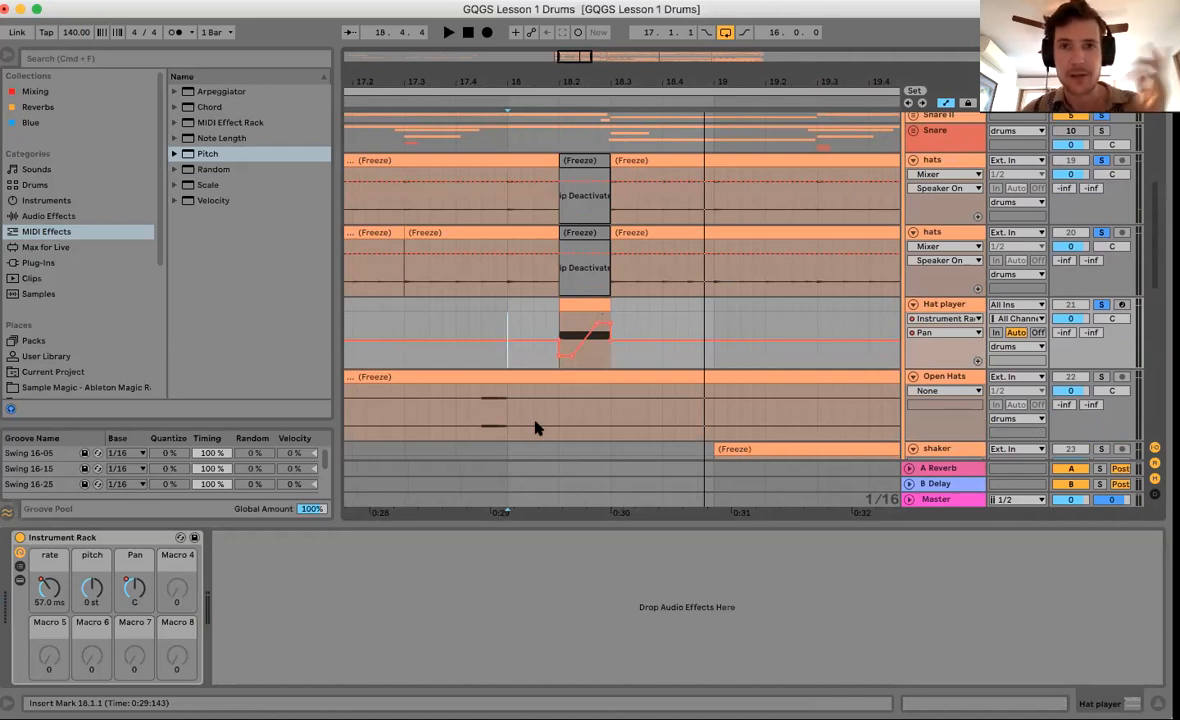
{"action": "key", "text": "space"}
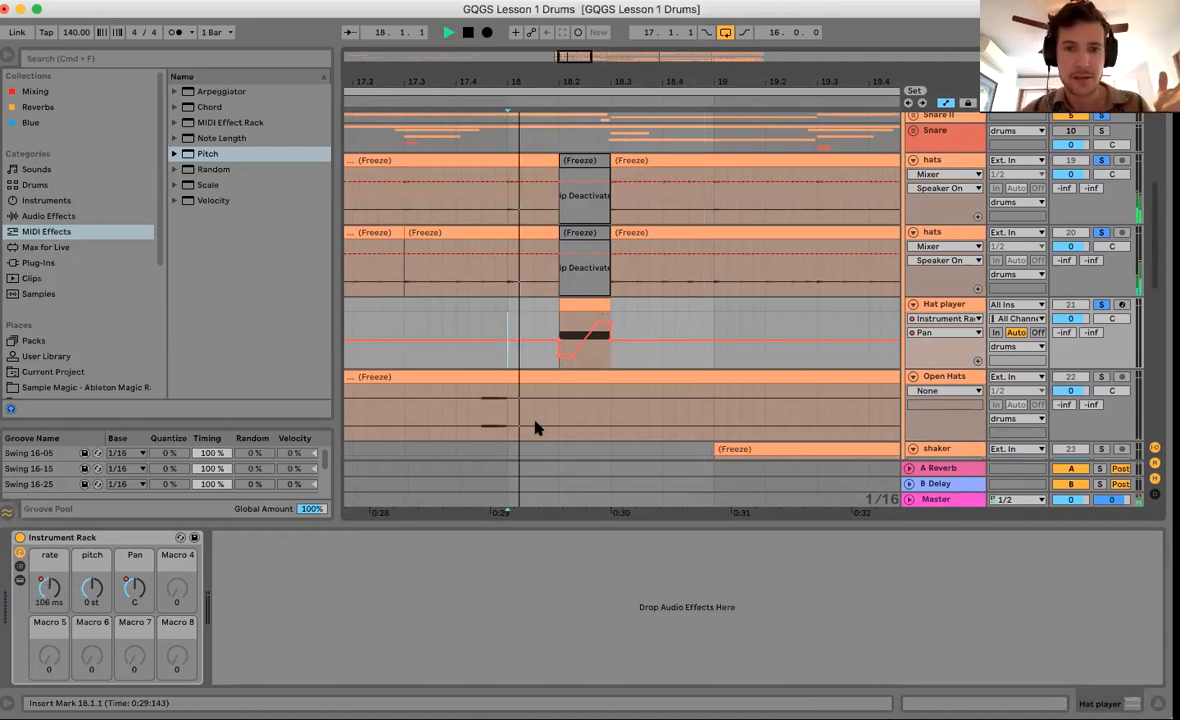
{"action": "key", "text": "space"}
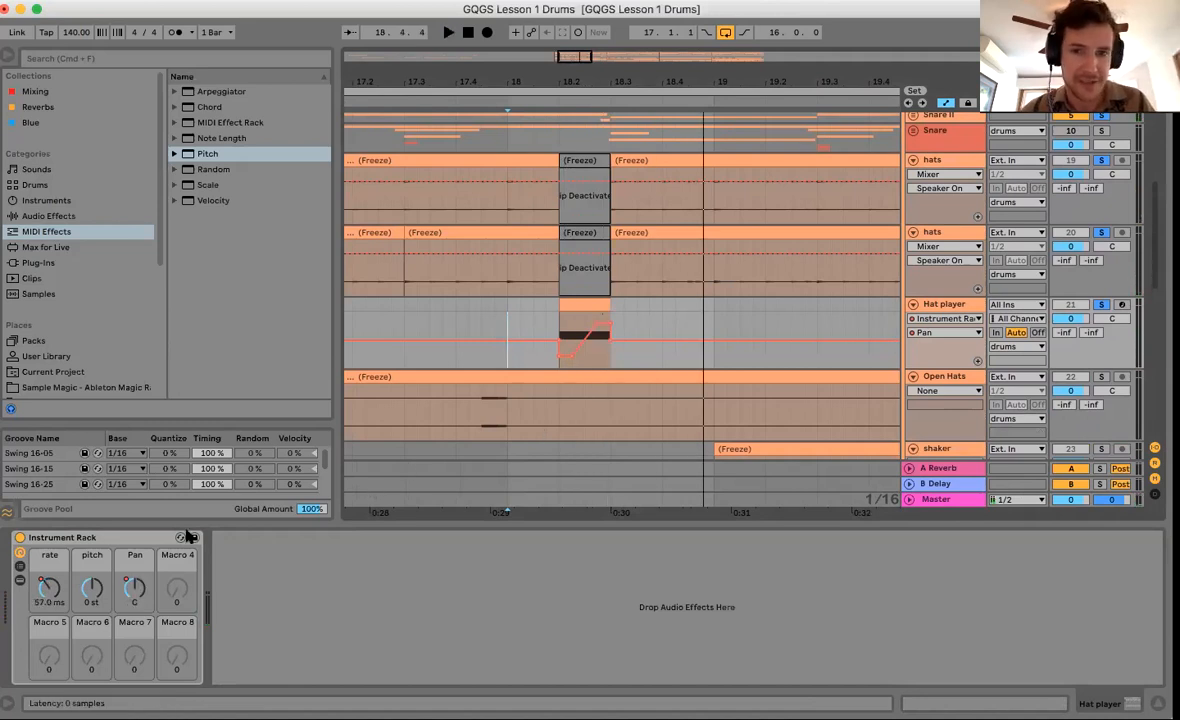
{"action": "key", "text": "space"}
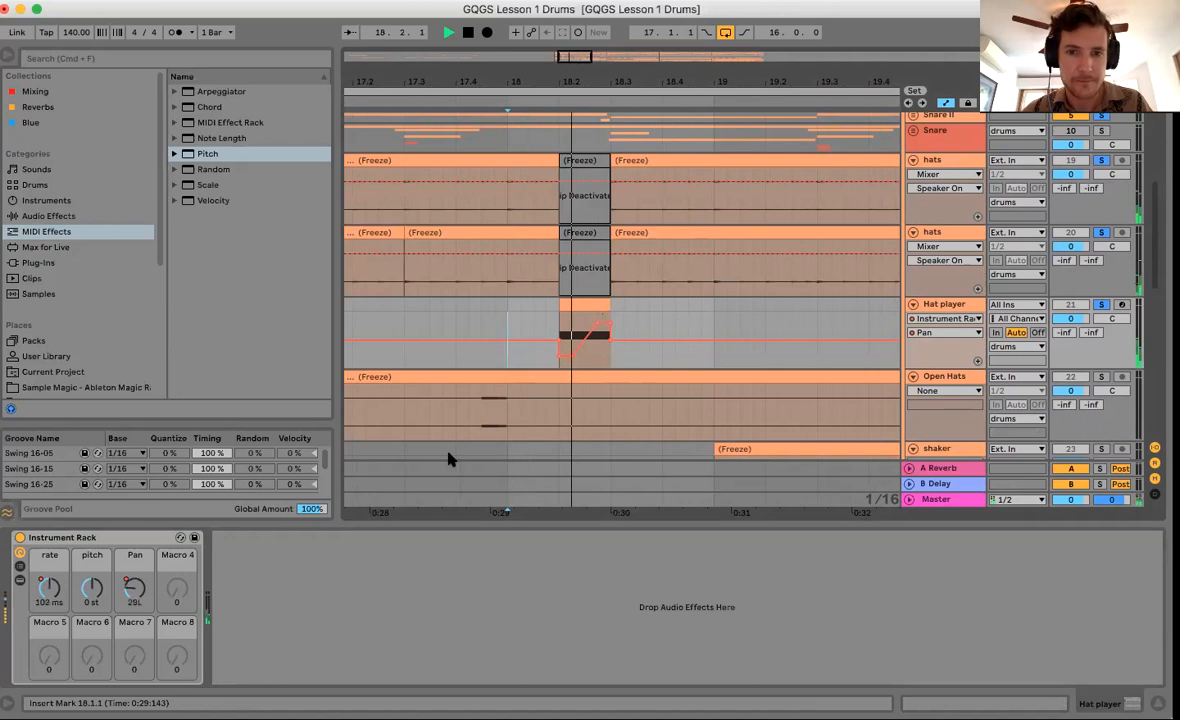
{"action": "key", "text": "space"}
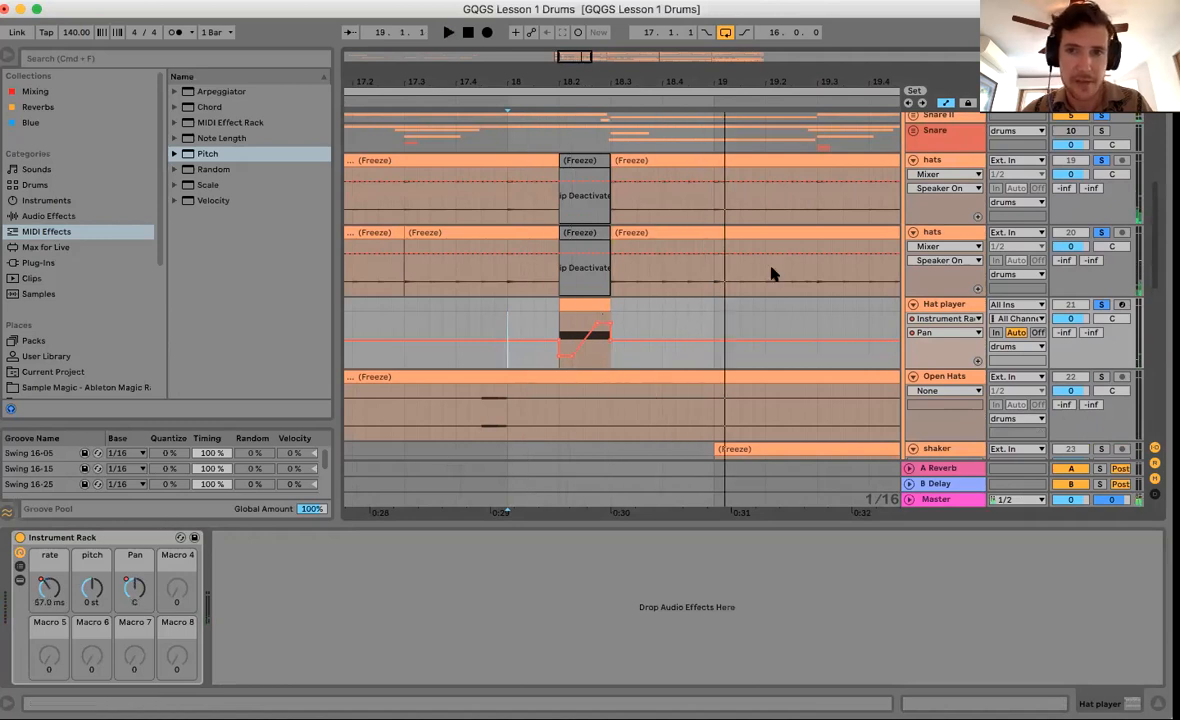
Draw a shallow pitch dip in the hat roll, then expand the rack and list its macro mappings.
{"action": "left_click", "coordinate": [92, 588]}
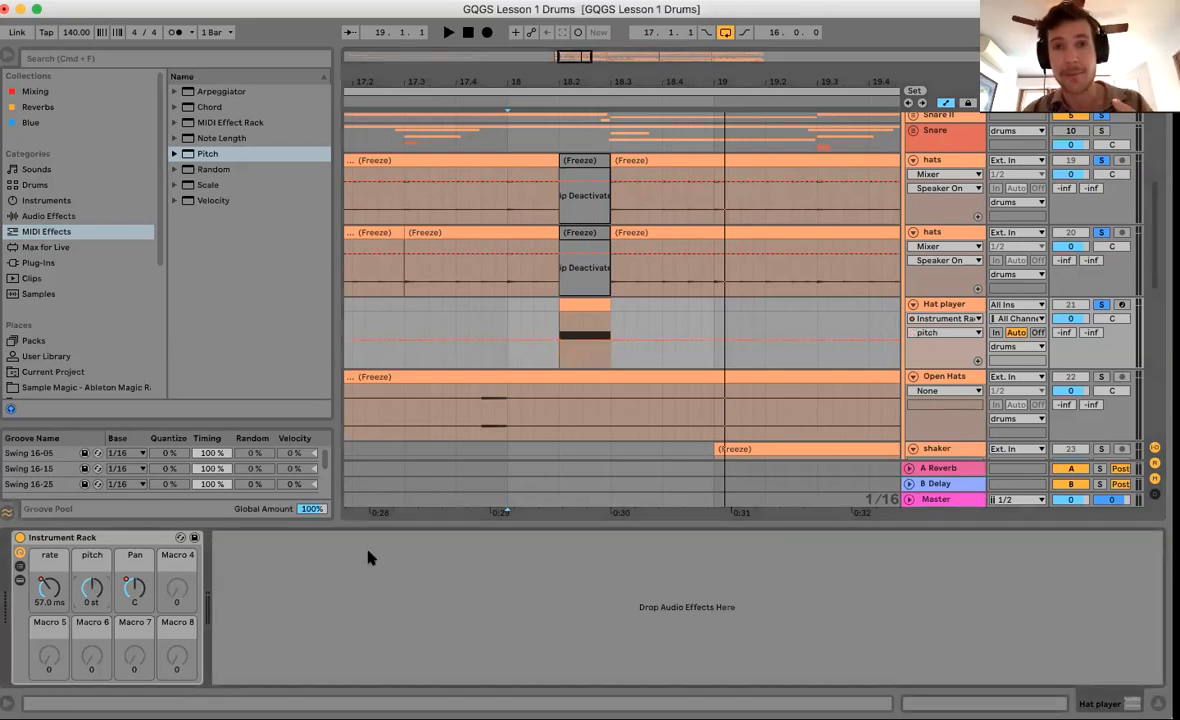
{"action": "left_click", "coordinate": [122, 540]}
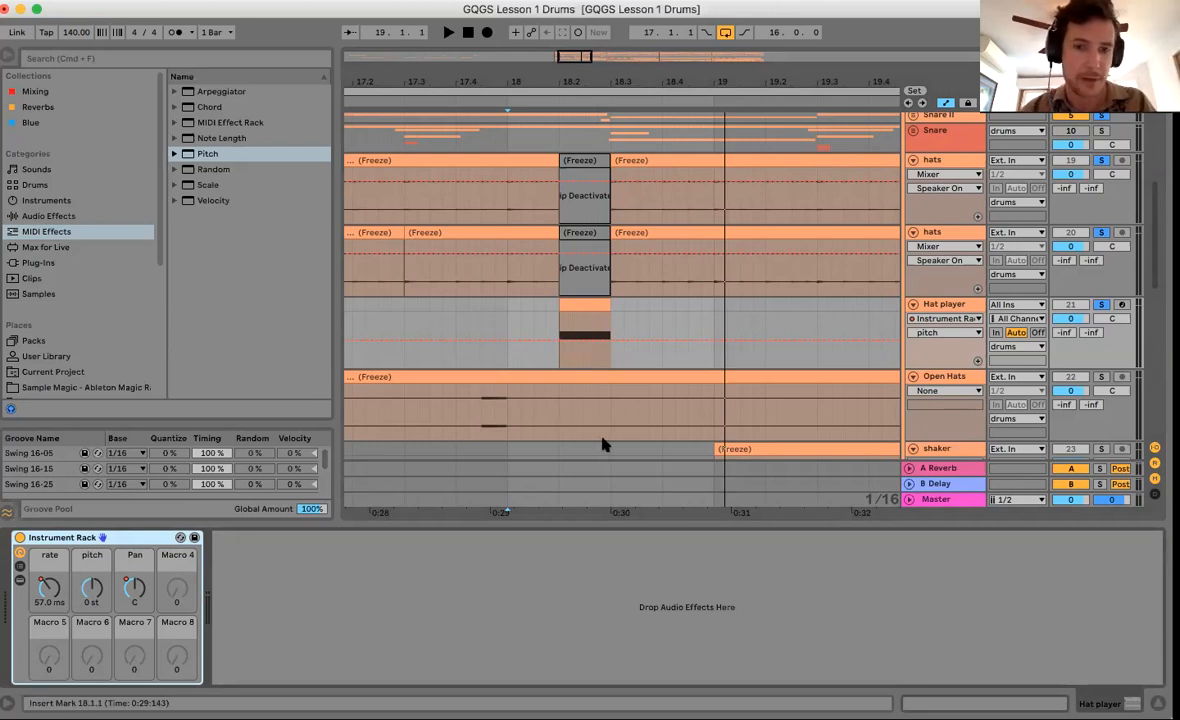
{"action": "left_click", "coordinate": [604, 358]}
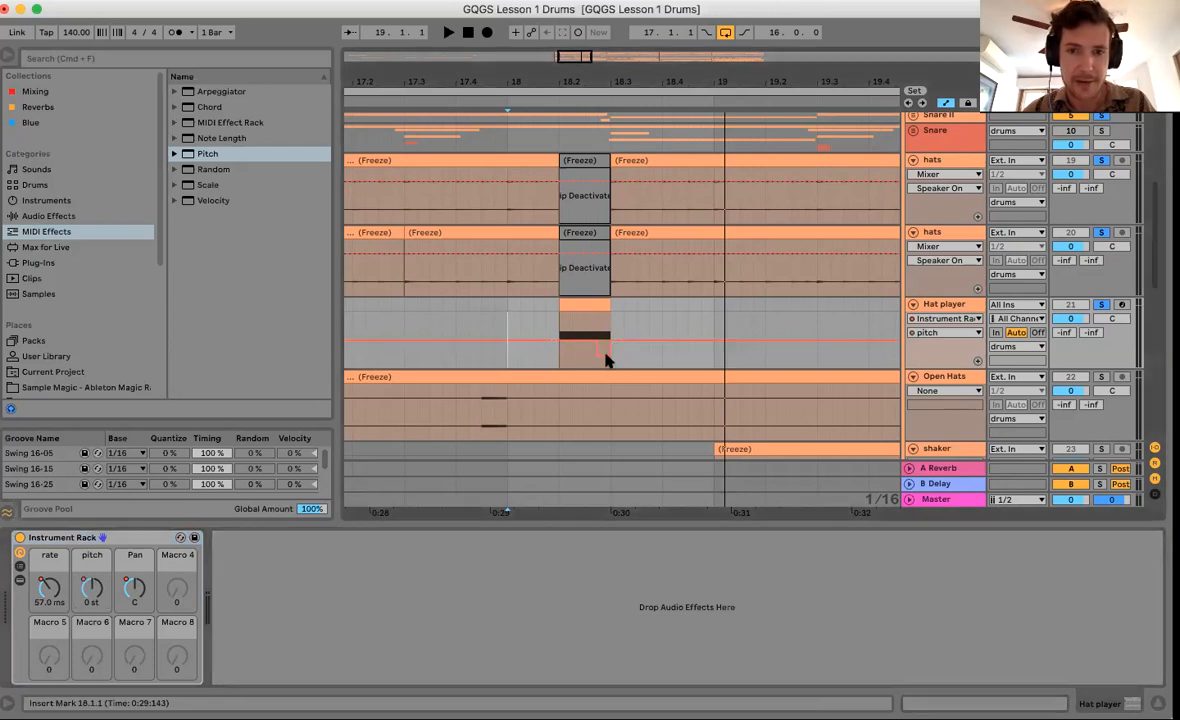
{"action": "key", "text": "b"}
{"action": "left_click", "coordinate": [608, 348]}
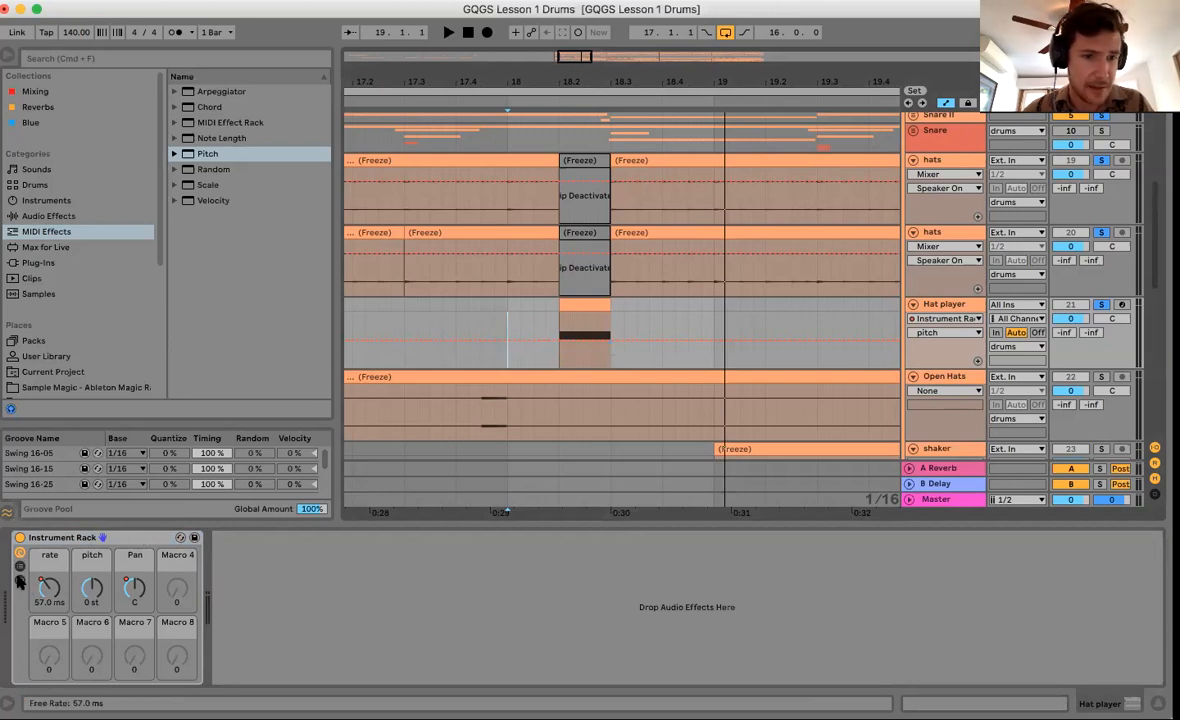
{"action": "left_click", "coordinate": [20, 582]}
{"action": "left_click", "coordinate": [157, 538]}
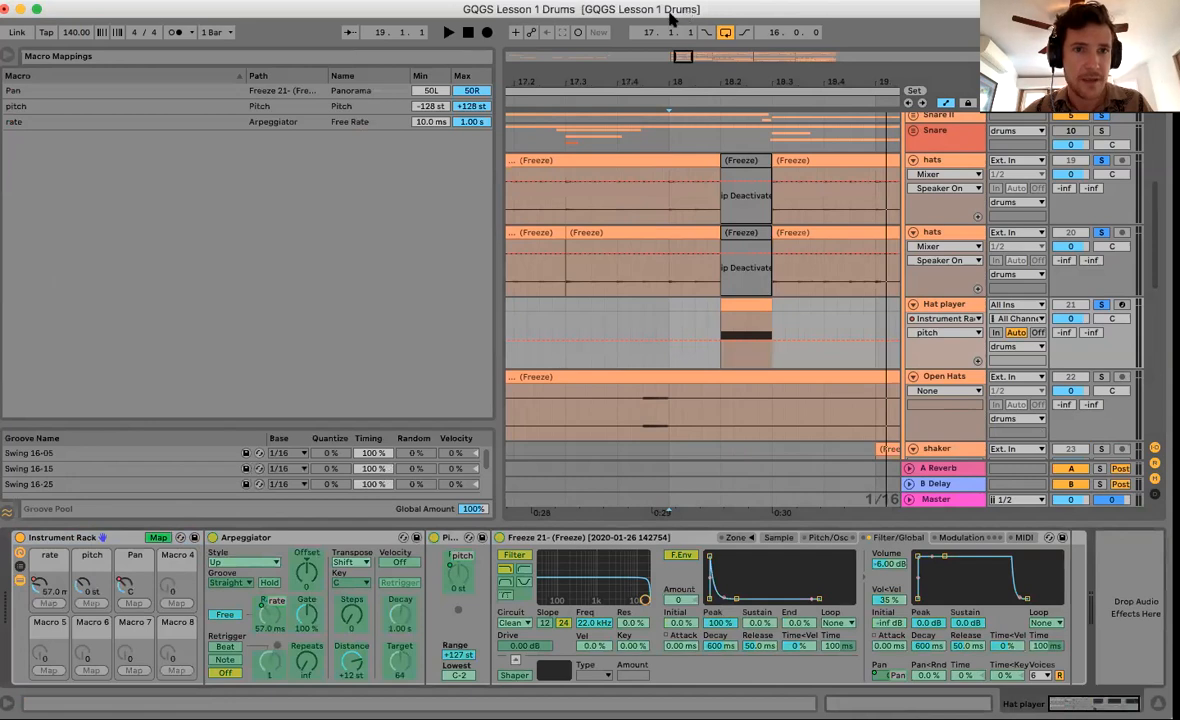
Give the pitch macro mapping a range of -12 st to +12 st and exit mapping mode.
{"action": "left_click", "coordinate": [424, 92]}
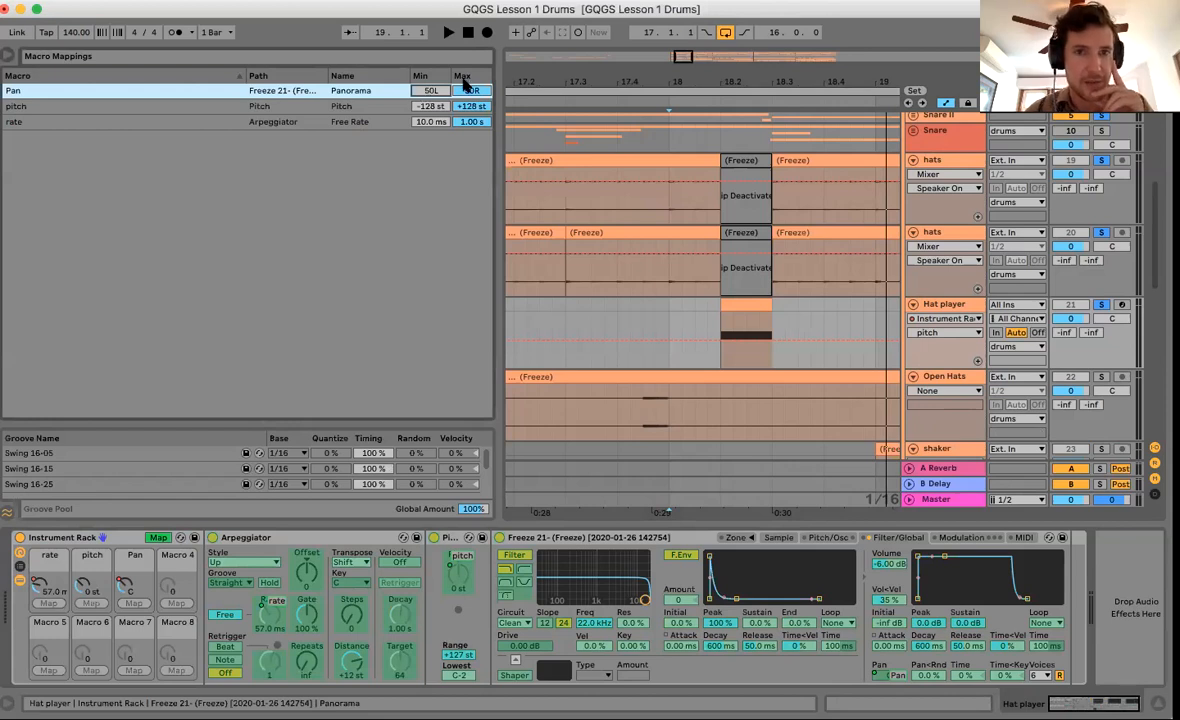
{"action": "left_click", "coordinate": [431, 108]}
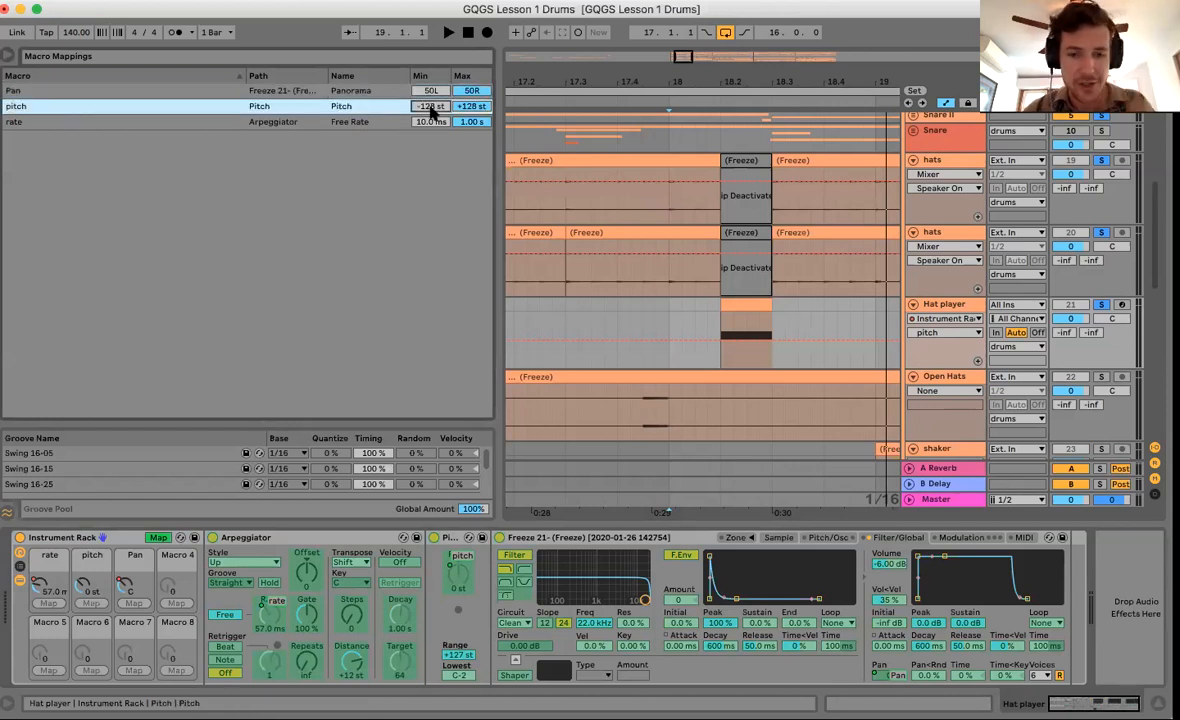
{"action": "type", "text": "-12"}
{"action": "key", "text": "Return"}
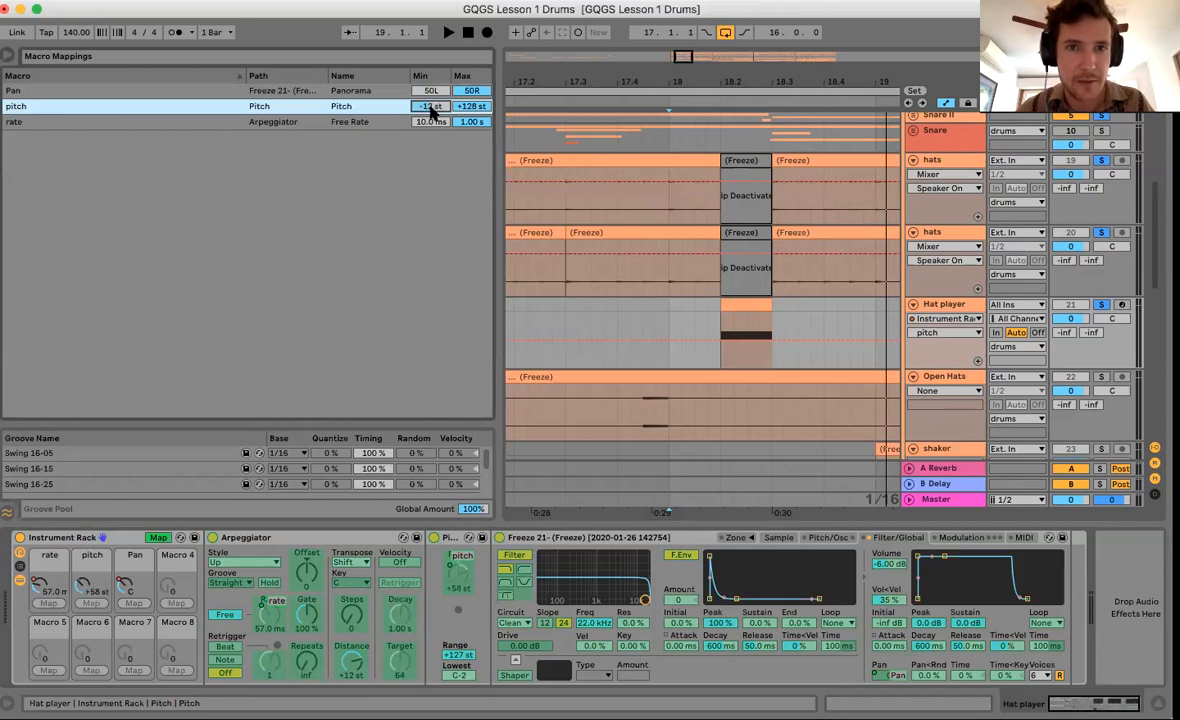
{"action": "left_click", "coordinate": [480, 108]}
{"action": "type", "text": "12"}
{"action": "key", "text": "Return"}
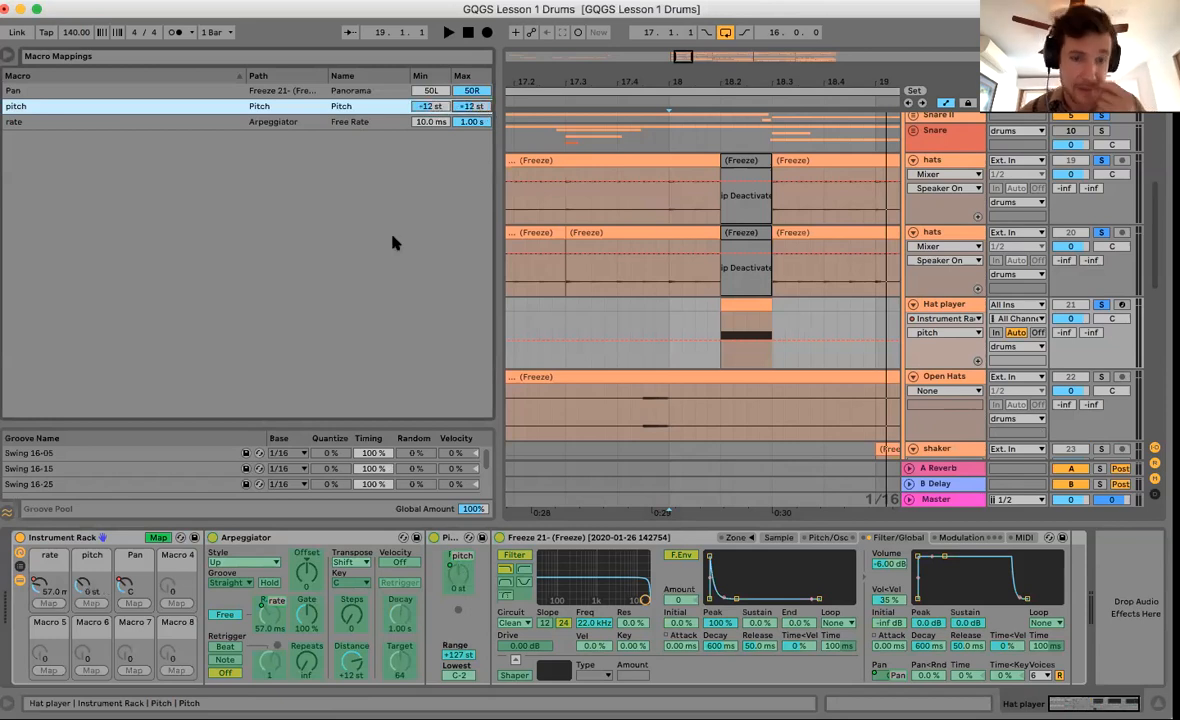
{"action": "left_click", "coordinate": [158, 538]}
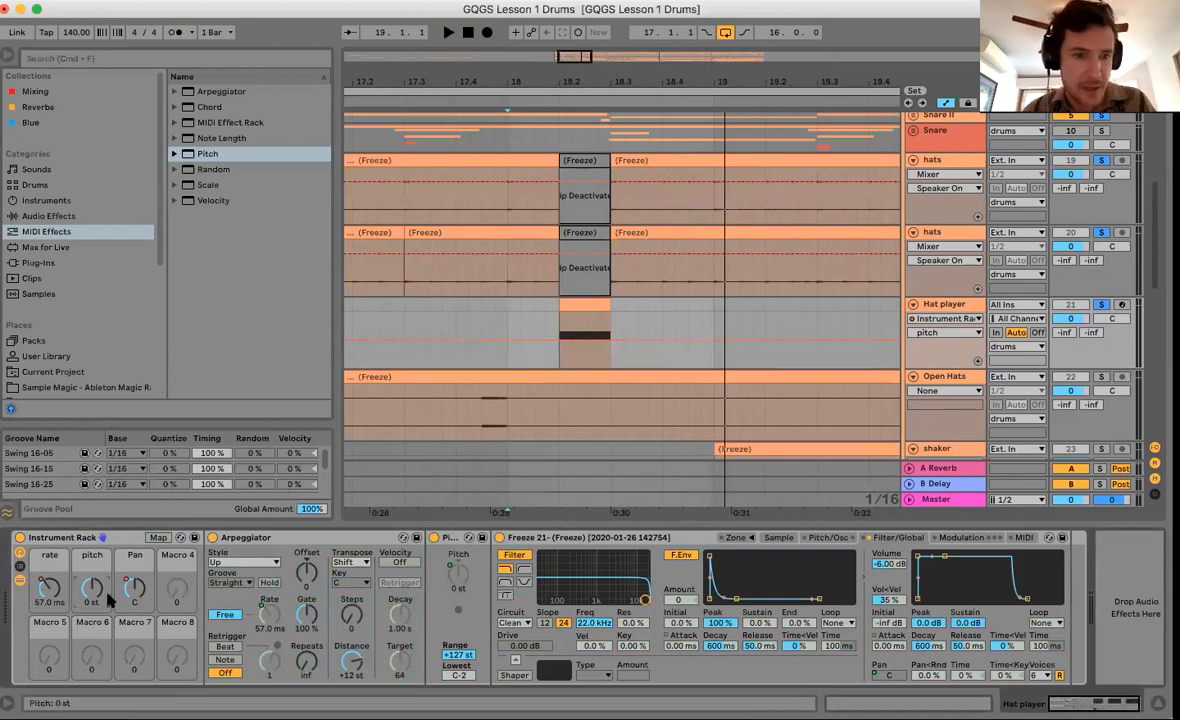
Pull the pitch breakpoint down to about -7 st, audition the roll, then zoom around bar 20.
{"action": "key", "text": "a"}
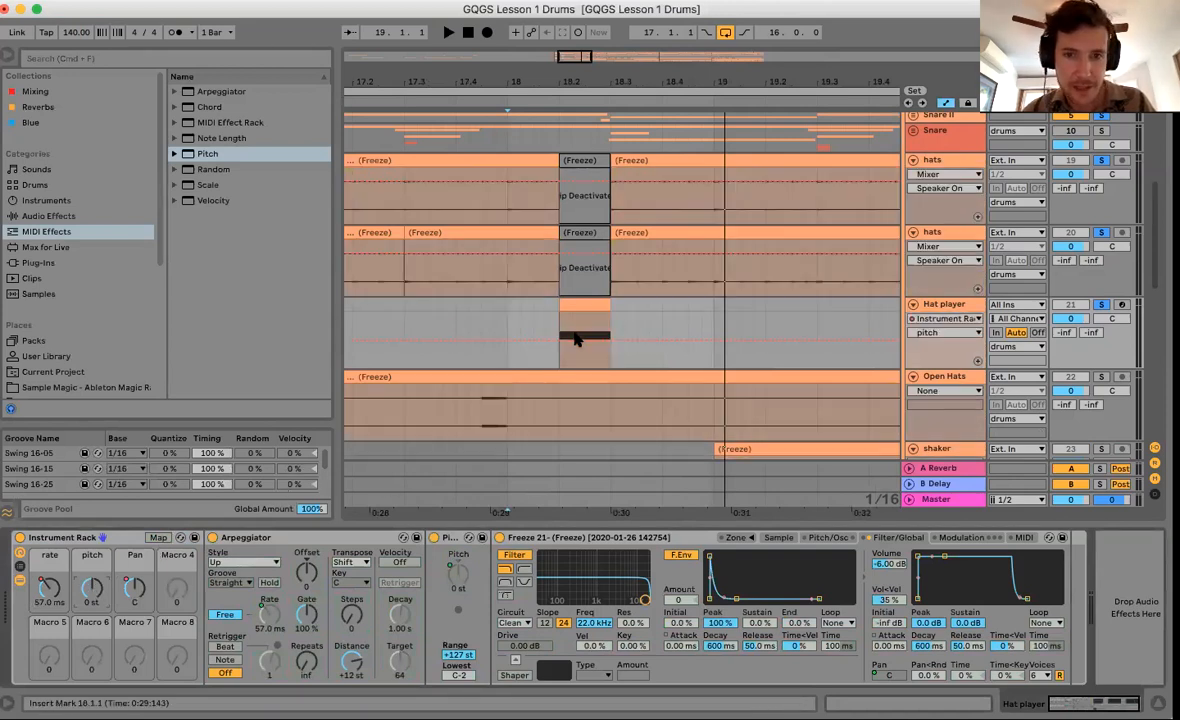
{"action": "key", "text": "a"}
{"action": "left_click_drag", "start_coordinate": [616, 346], "coordinate": [611, 357]}
{"action": "left_click", "coordinate": [558, 371]}
{"action": "key", "text": "space"}
{"action": "key", "text": "space"}
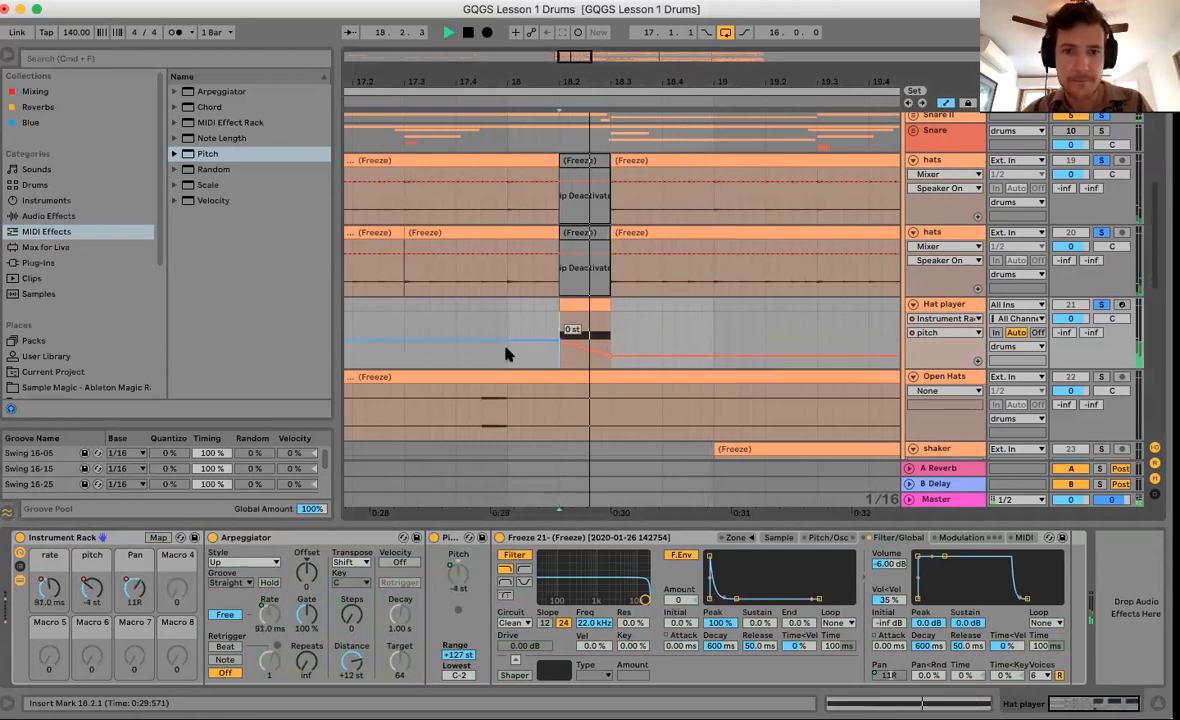
{"action": "key", "text": "space"}
{"action": "left_click_drag", "start_coordinate": [499, 76], "coordinate": [565, 52]}
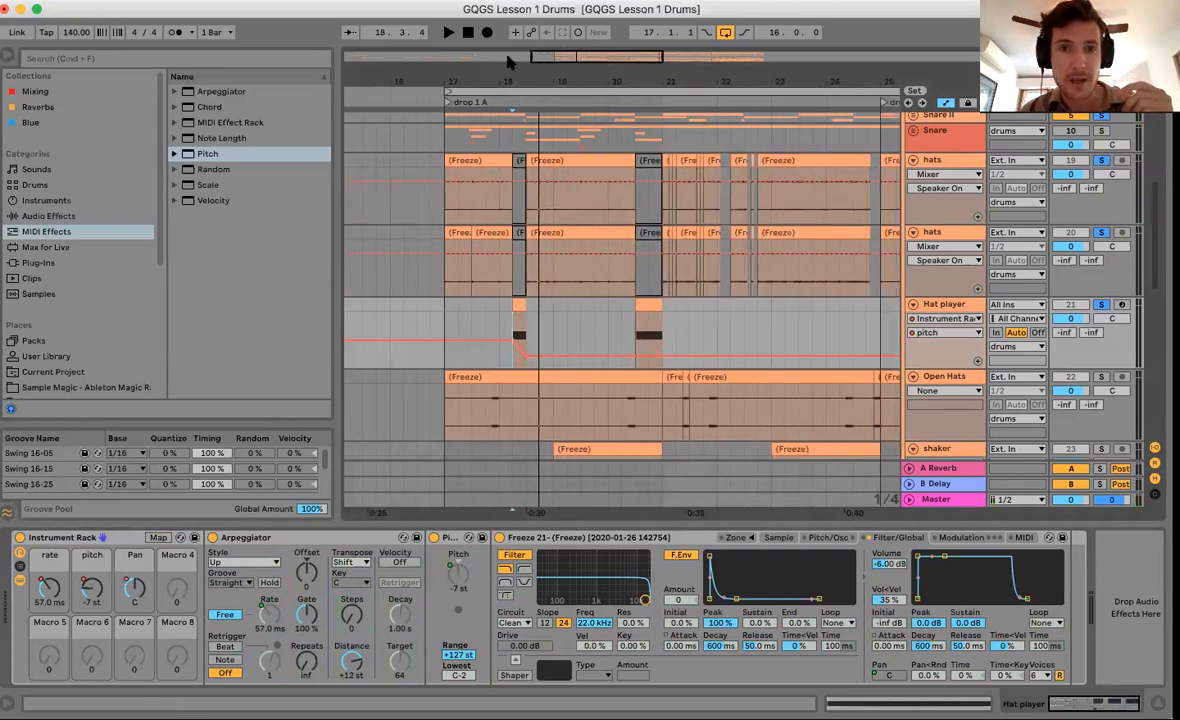
{"action": "left_click", "coordinate": [445, 324]}
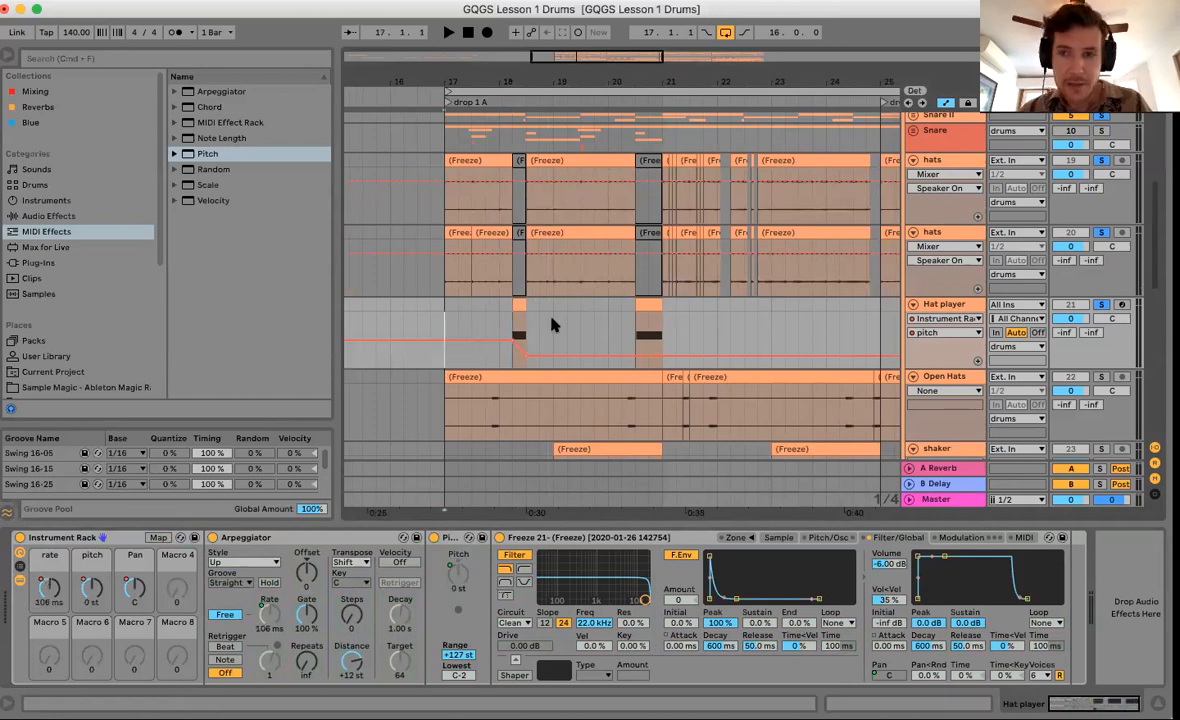
{"action": "left_click", "coordinate": [660, 80]}
{"action": "left_click_drag", "start_coordinate": [660, 80], "coordinate": [487, 324]}
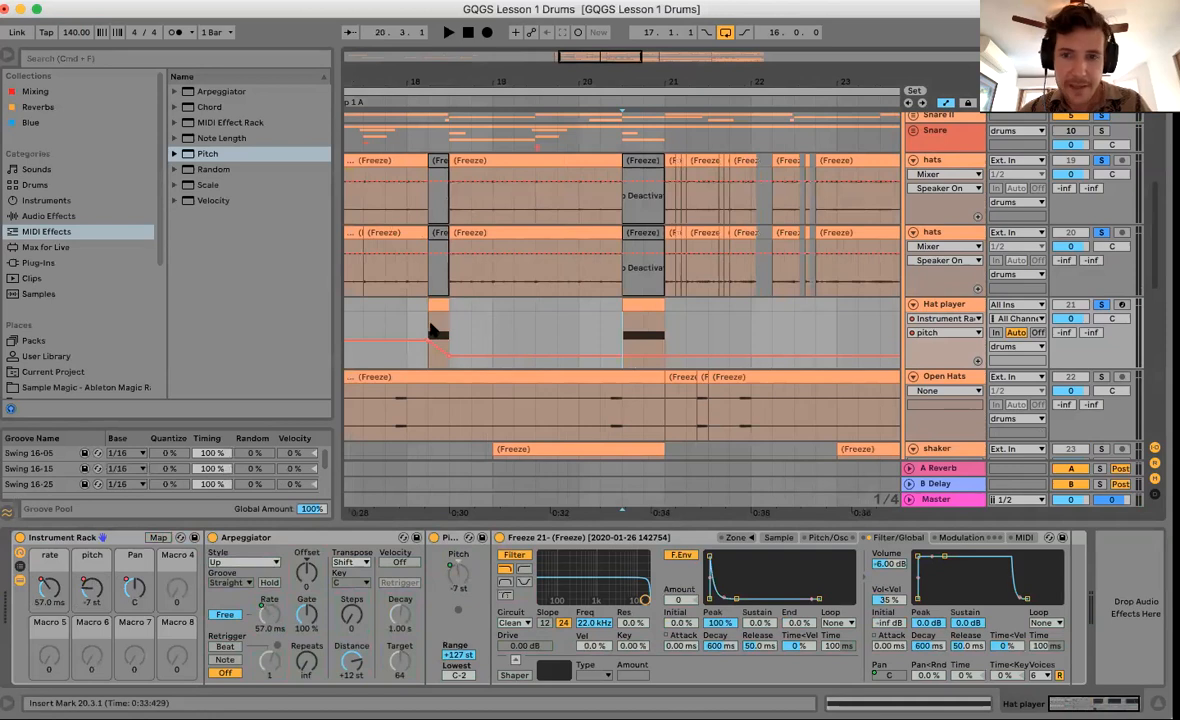
Copy the pitch automation from 17.4.1–18.1.1 and paste it at 20.3.1.
{"action": "left_click", "coordinate": [385, 410]}
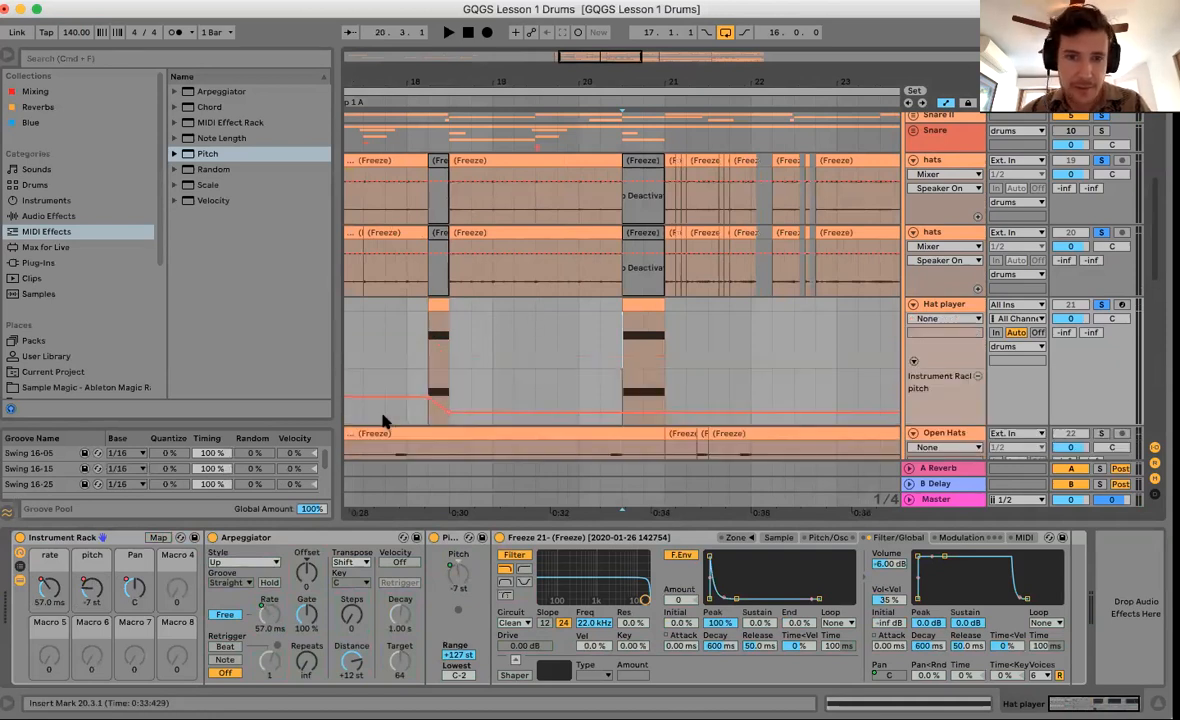
{"action": "left_click_drag", "start_coordinate": [406, 411], "coordinate": [400, 410]}
{"action": "key", "text": "super+c"}
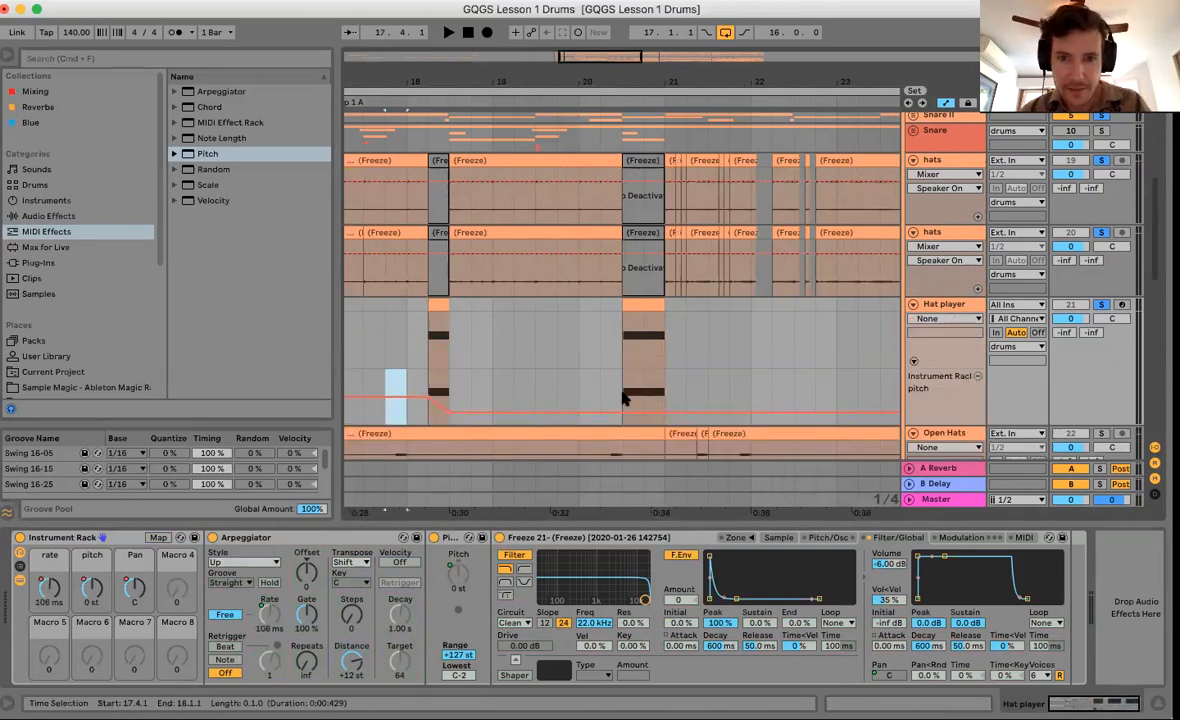
{"action": "left_click", "coordinate": [640, 408]}
{"action": "key", "text": "super+v"}
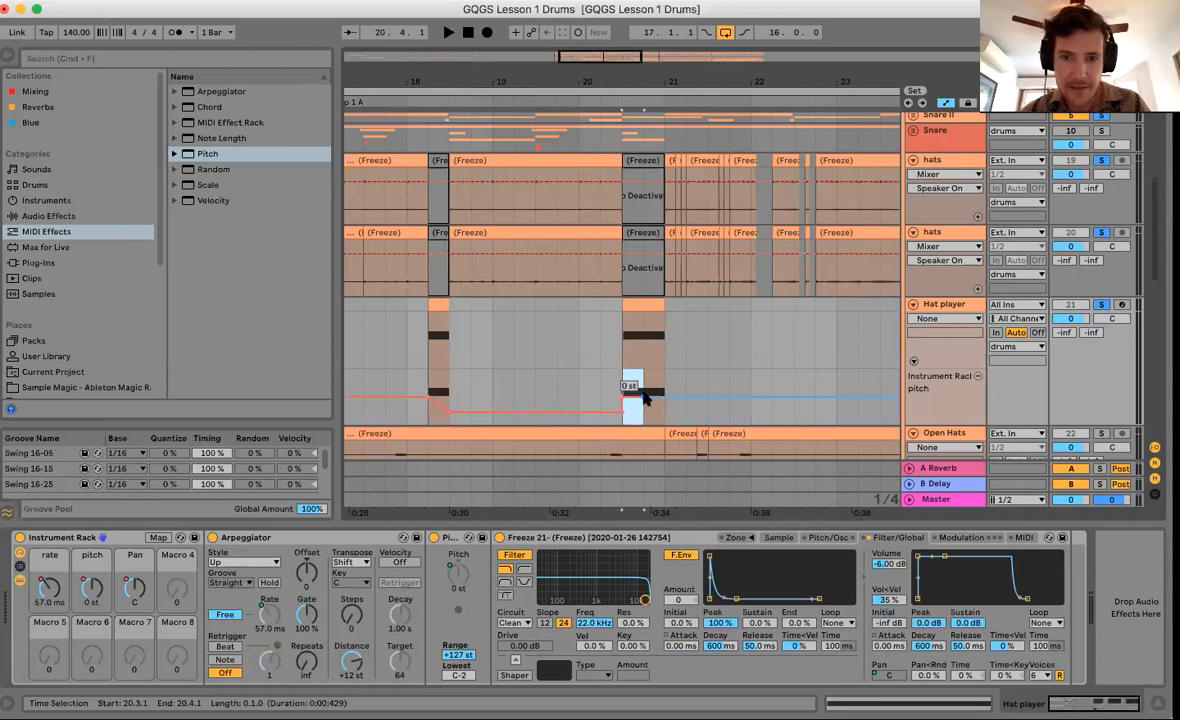
{"action": "left_click", "coordinate": [664, 390]}
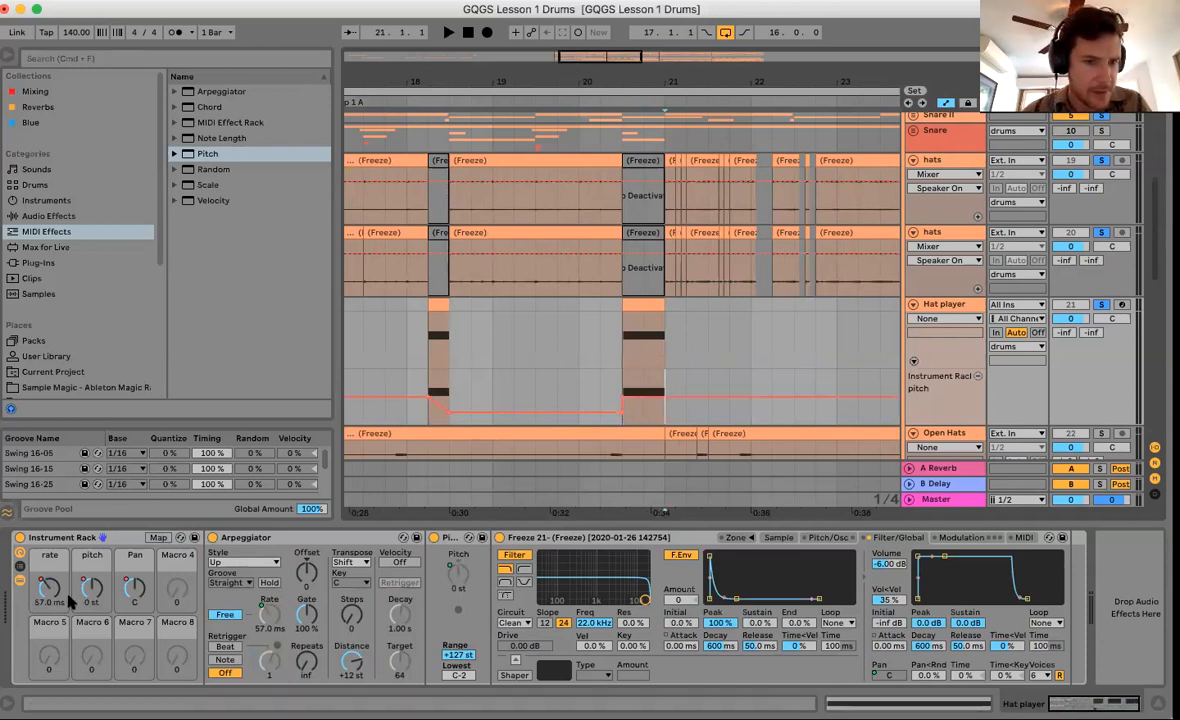
Draw a rising Pan ramp across the second hat roll and give Pan its own lane.
{"action": "left_click", "coordinate": [133, 590]}
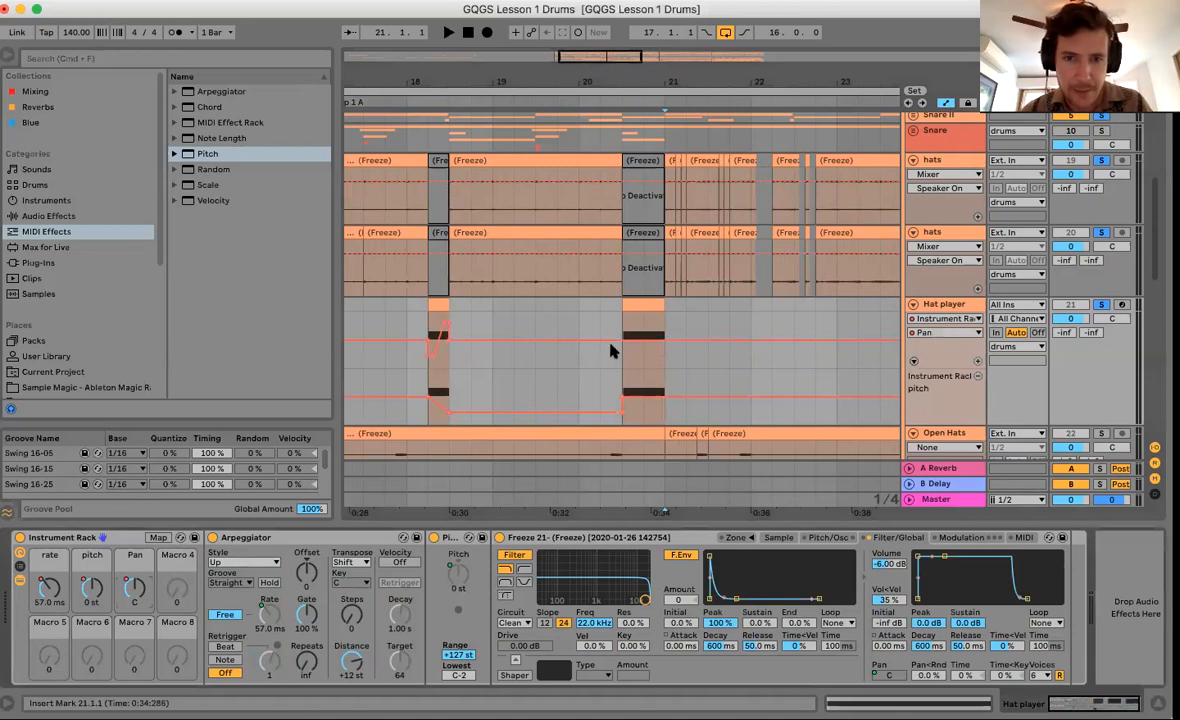
{"action": "key", "text": "b"}
{"action": "left_click_drag", "start_coordinate": [630, 349], "coordinate": [657, 333]}
{"action": "key", "text": "b"}
{"action": "left_click", "coordinate": [643, 347]}
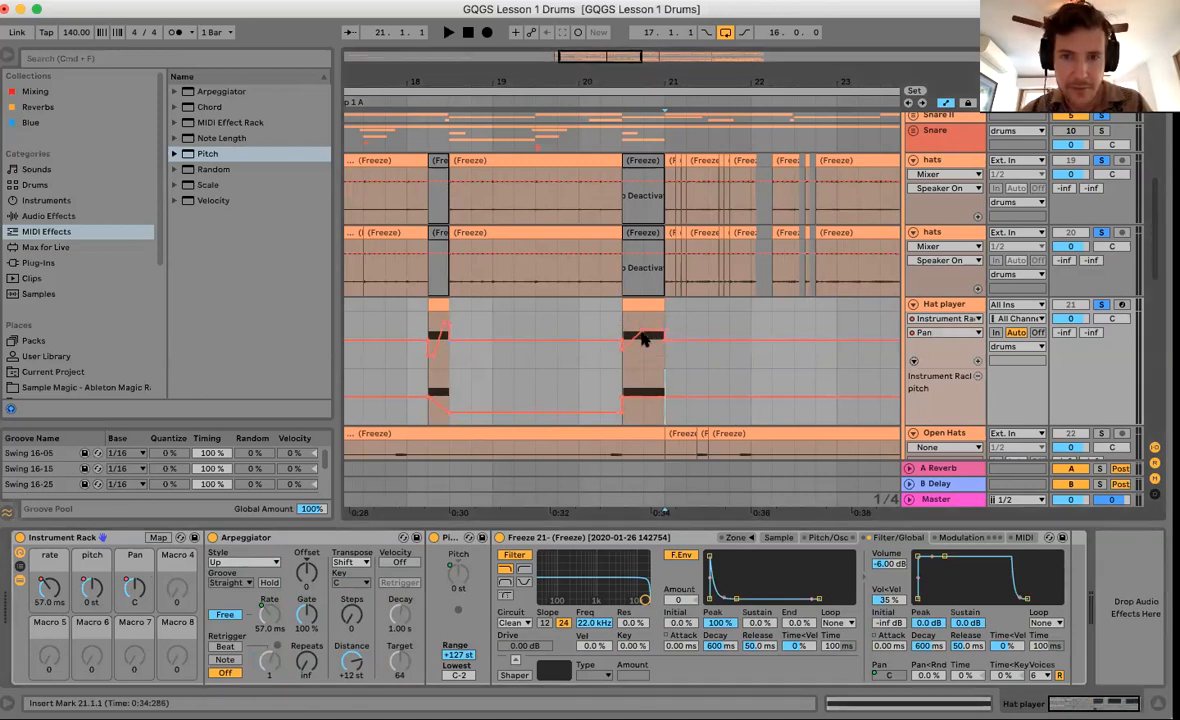
{"action": "left_click", "coordinate": [643, 333]}
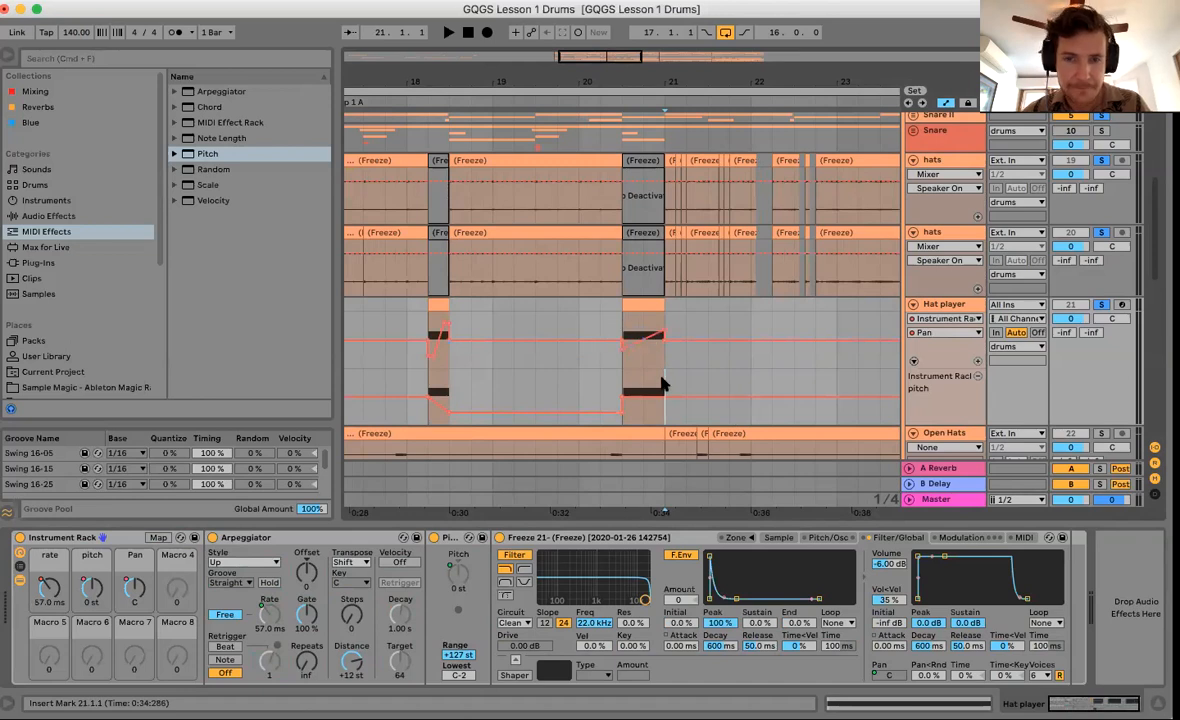
{"action": "left_click", "coordinate": [978, 361]}
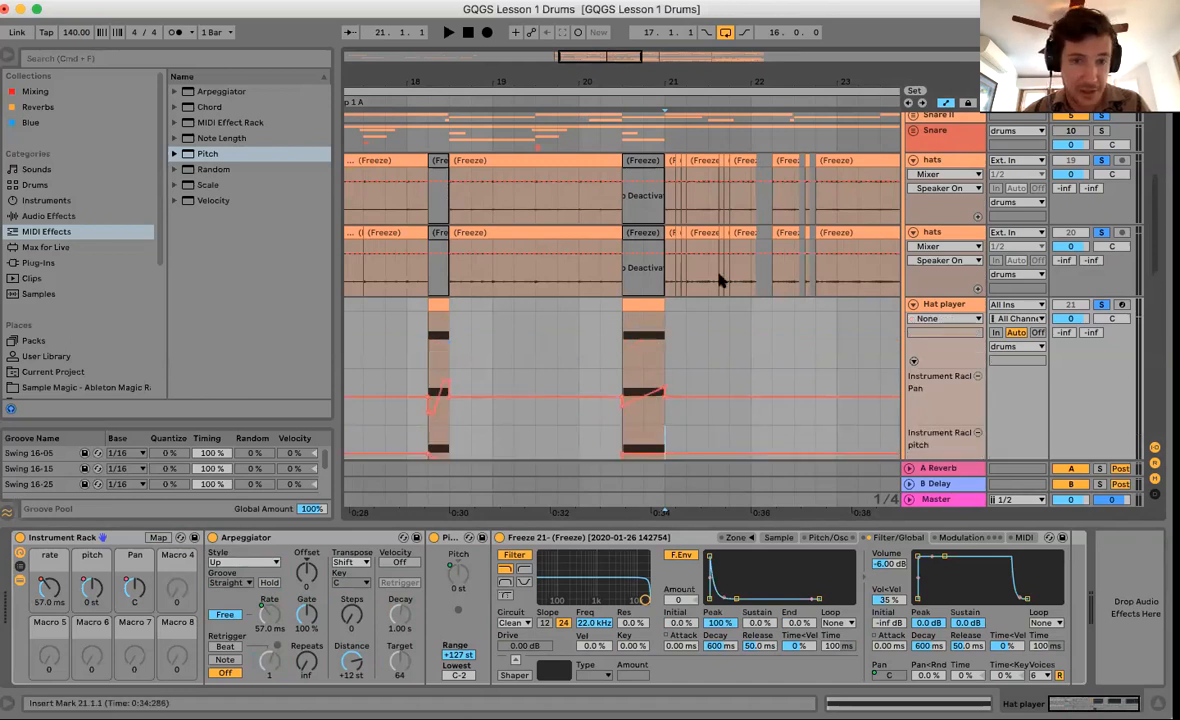
{"action": "scroll", "coordinate": [373, 425], "scroll_direction": "down", "scroll_amount": 3}
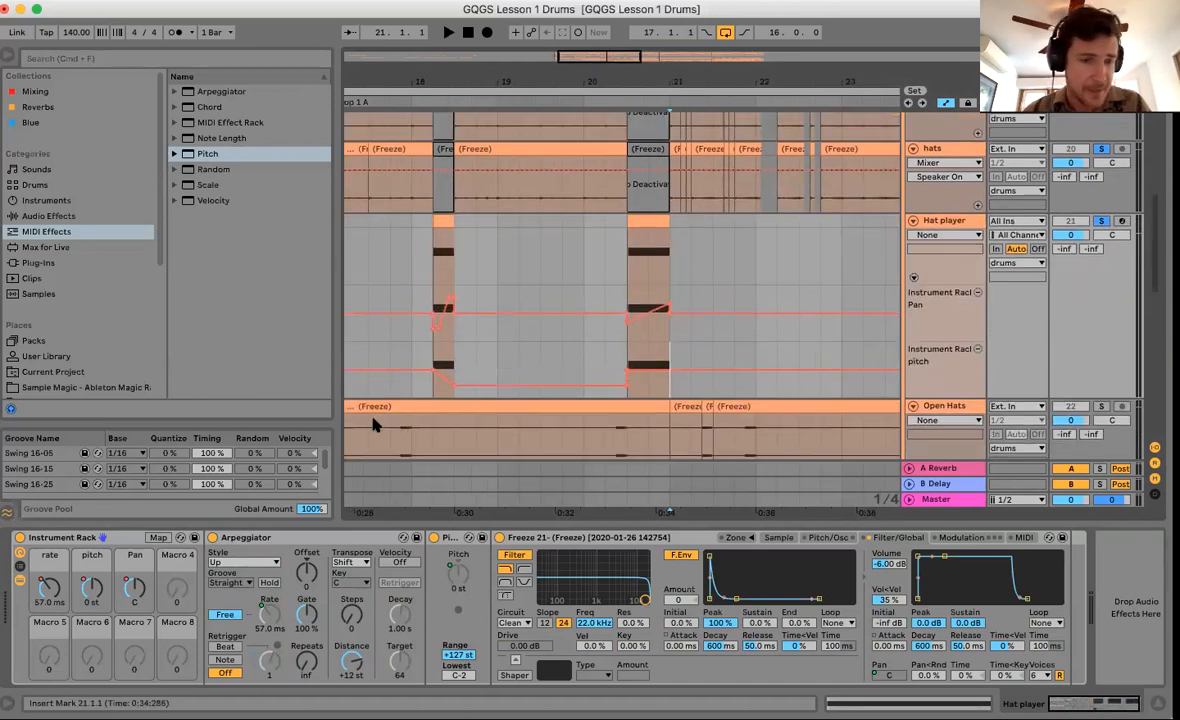
Put rate automation in its own lane and ramp the rate up across the hat roll at bar 20.
{"action": "left_click", "coordinate": [47, 590]}
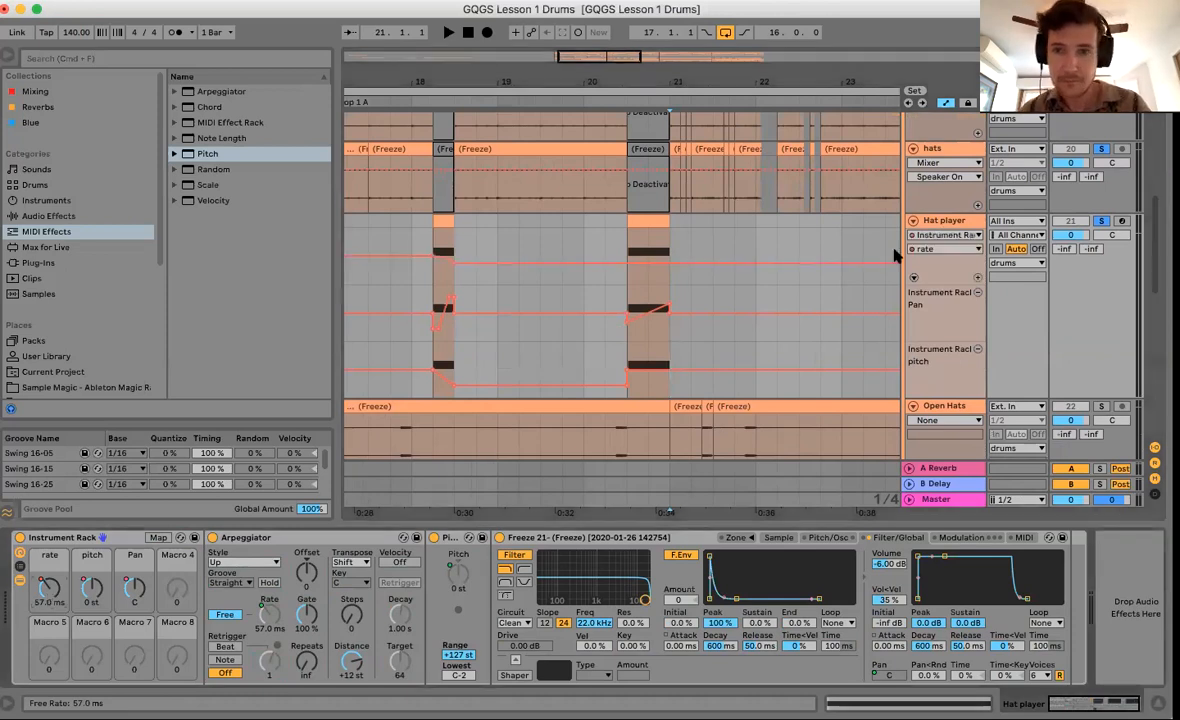
{"action": "left_click", "coordinate": [975, 280]}
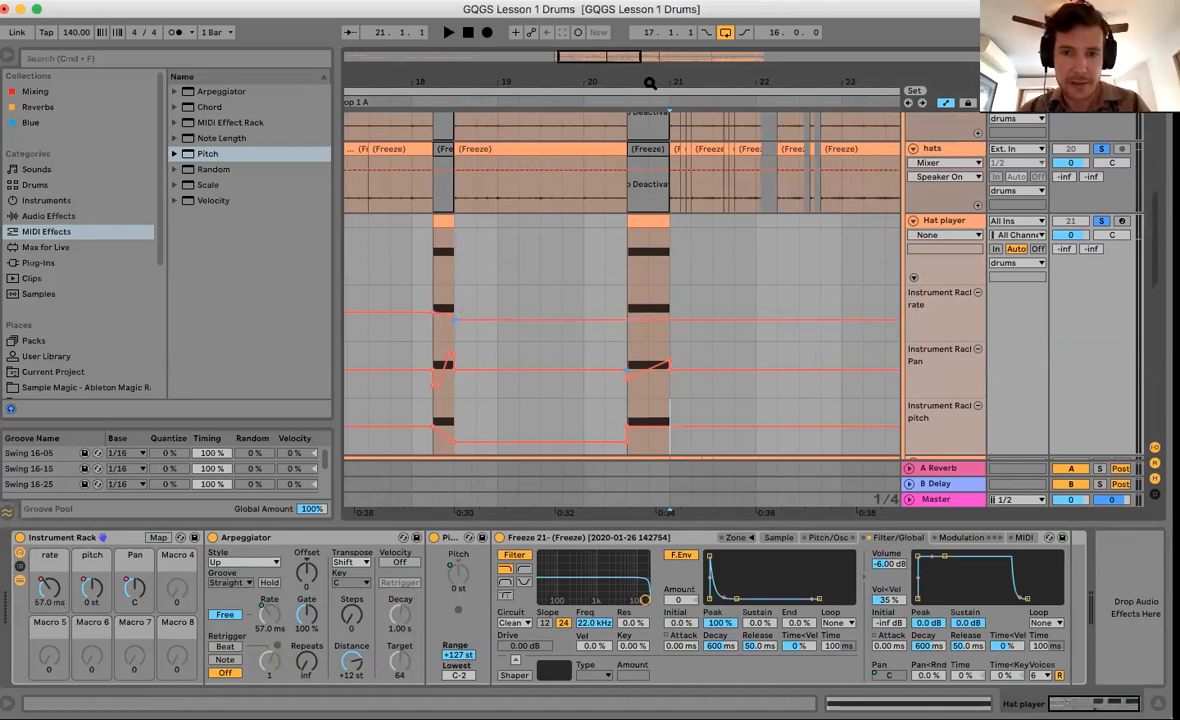
{"action": "left_click_drag", "start_coordinate": [650, 83], "coordinate": [648, 125]}
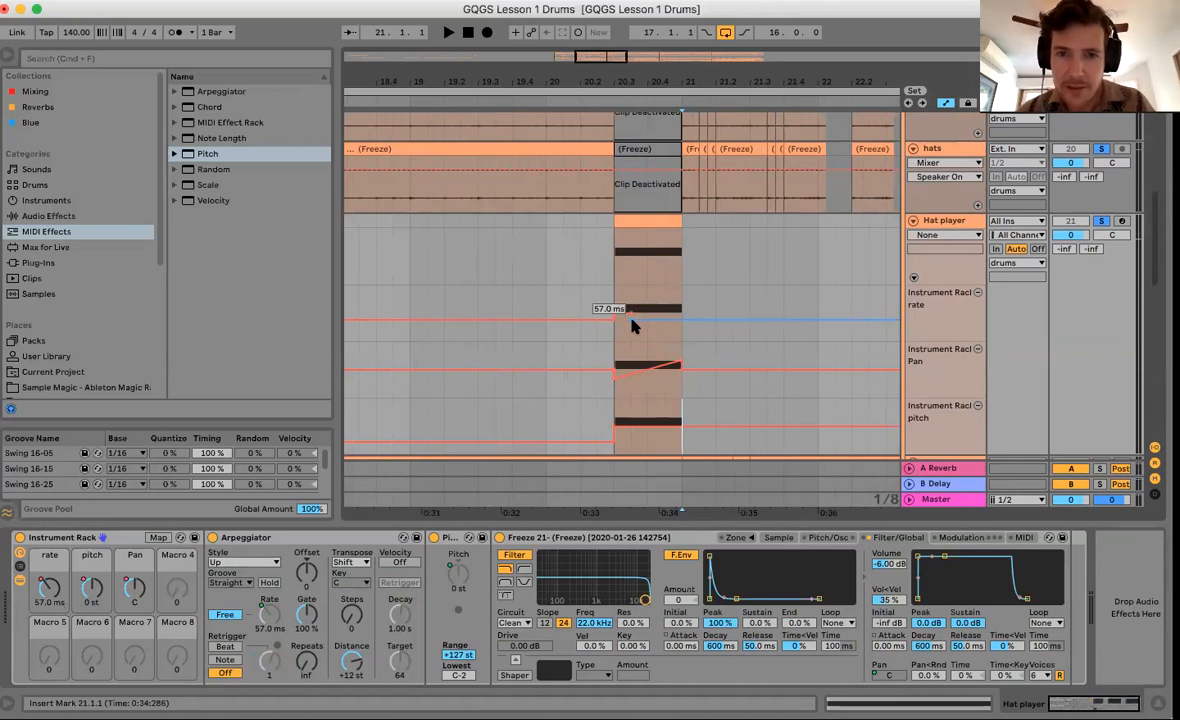
{"action": "left_click_drag", "start_coordinate": [658, 318], "coordinate": [663, 323]}
{"action": "key", "text": "super+z"}
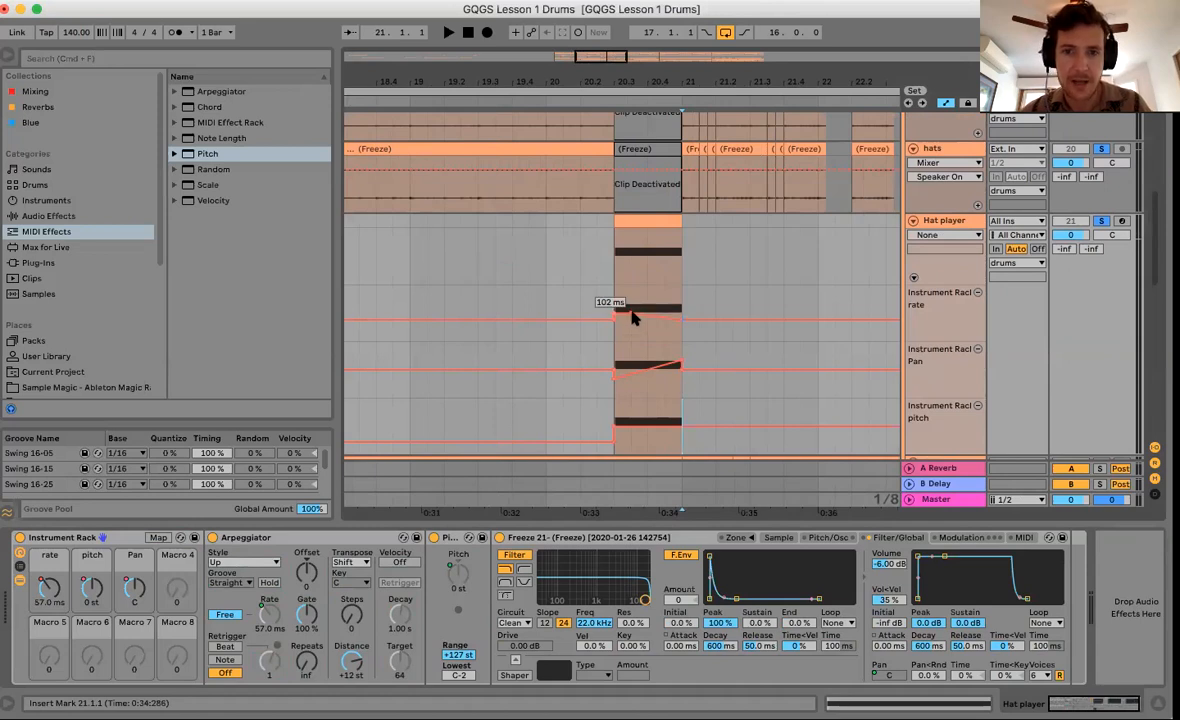
{"action": "left_click_drag", "start_coordinate": [614, 316], "coordinate": [614, 338]}
{"action": "key", "text": "space"}
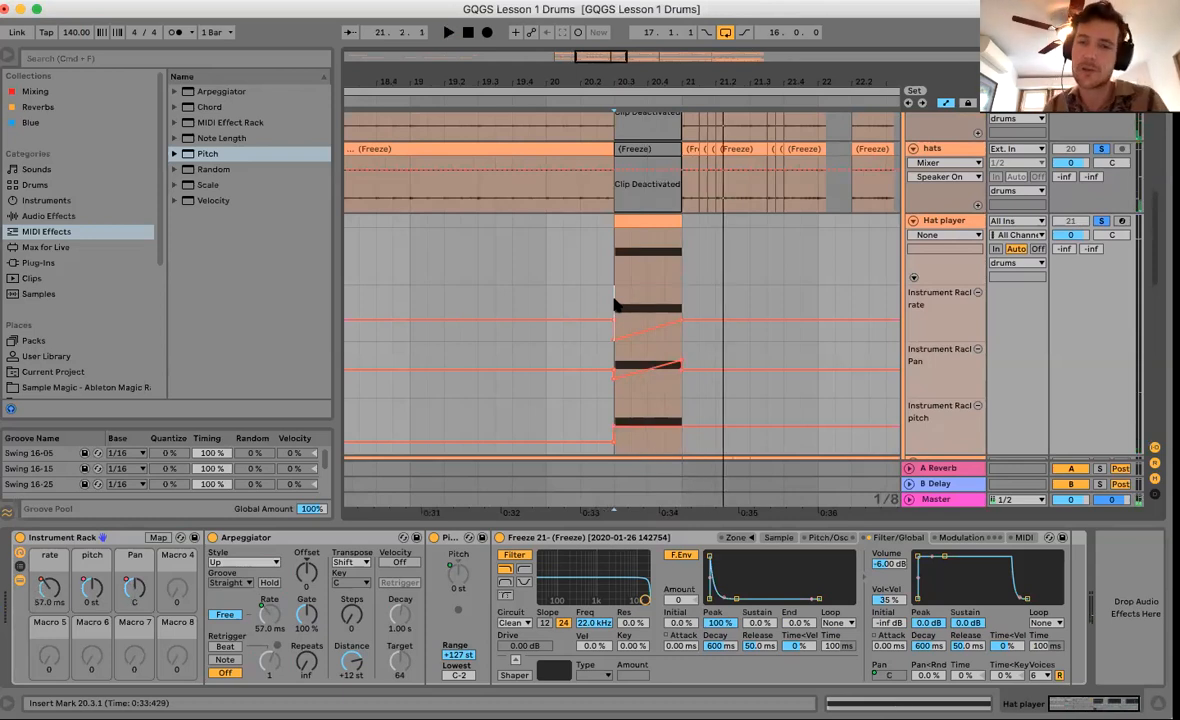
Raise the roll's end rate breakpoint to 302 ms, lift the start breakpoint, and audition.
{"action": "mouse_move", "coordinate": [614, 337]}
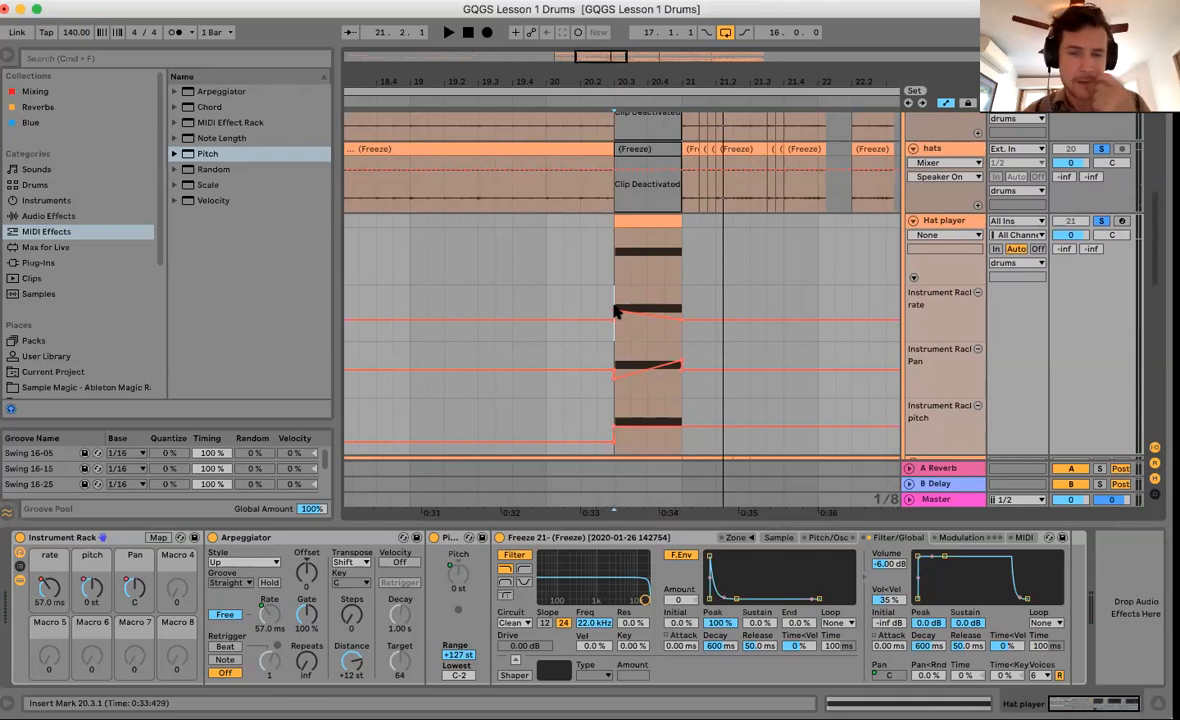
{"action": "mouse_move", "coordinate": [616, 312]}
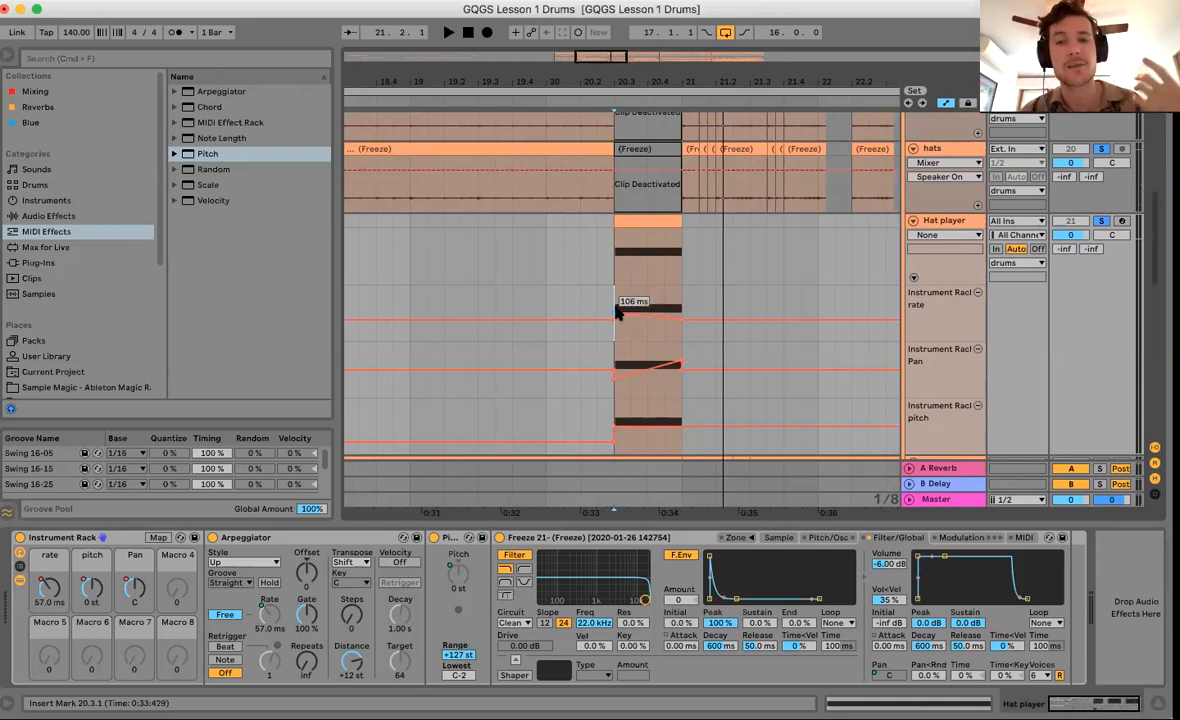
{"action": "mouse_move", "coordinate": [667, 315]}
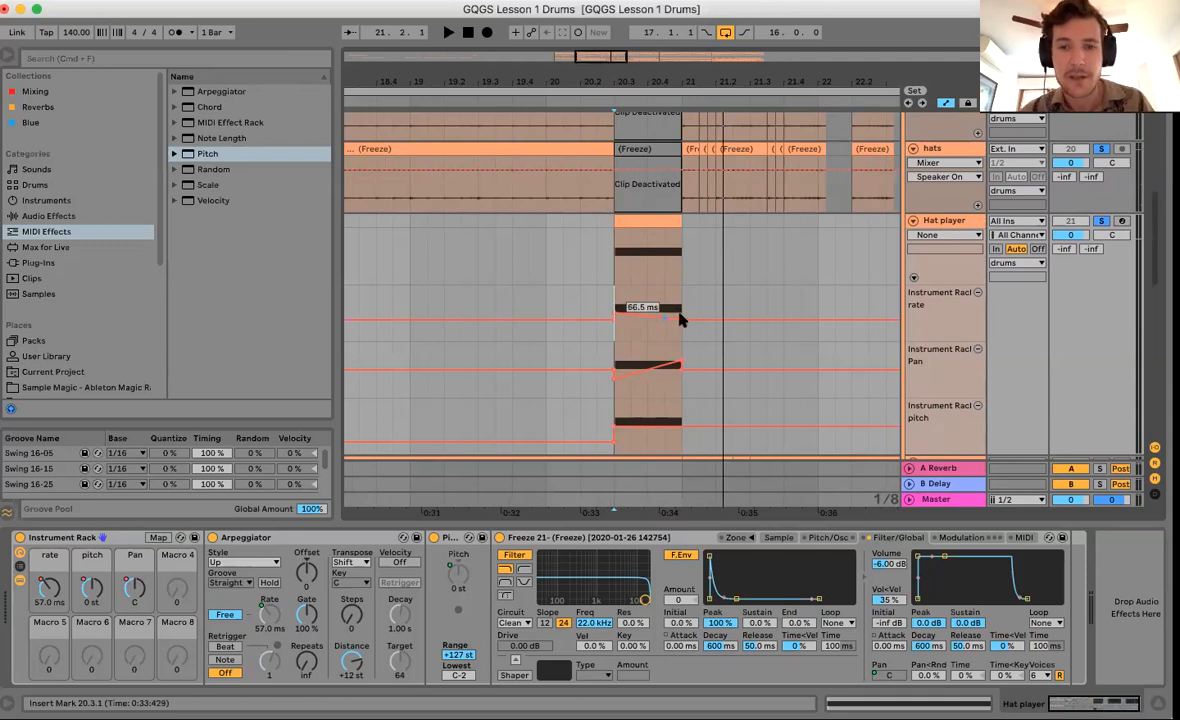
{"action": "left_click_drag", "start_coordinate": [679, 319], "coordinate": [680, 300]}
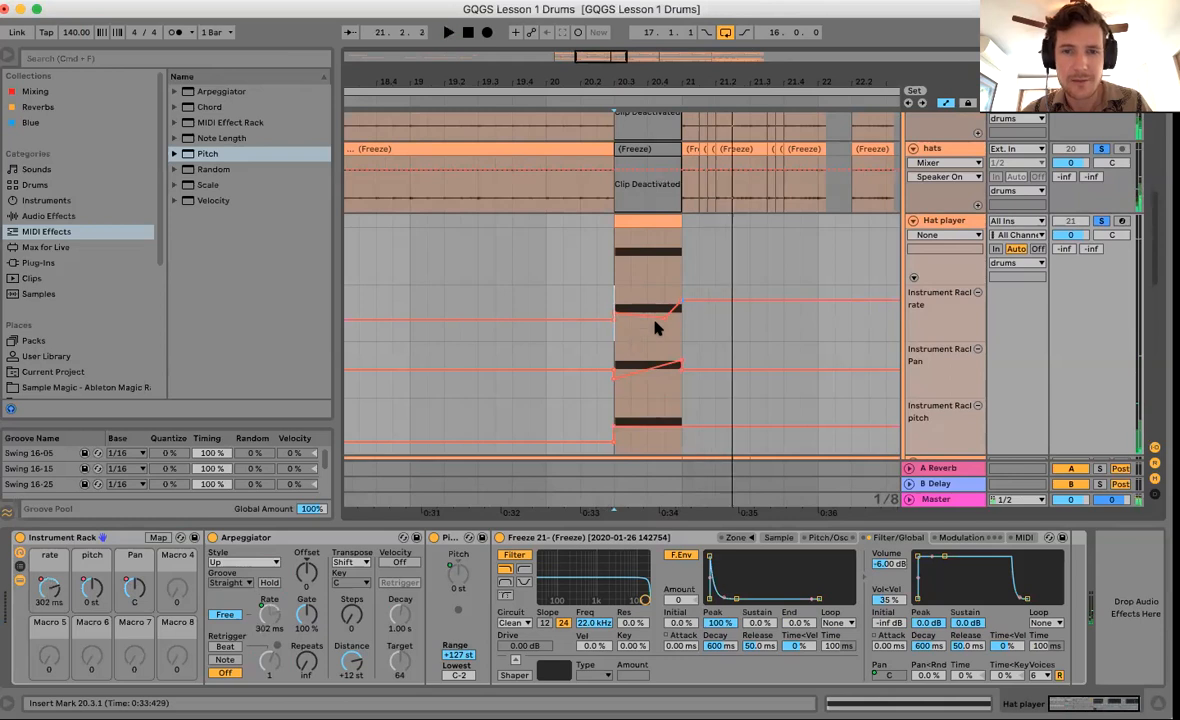
{"action": "mouse_move", "coordinate": [640, 313]}
{"action": "left_click_drag", "start_coordinate": [640, 313], "coordinate": [681, 322]}
{"action": "key", "text": "space"}
{"action": "key", "text": "space"}
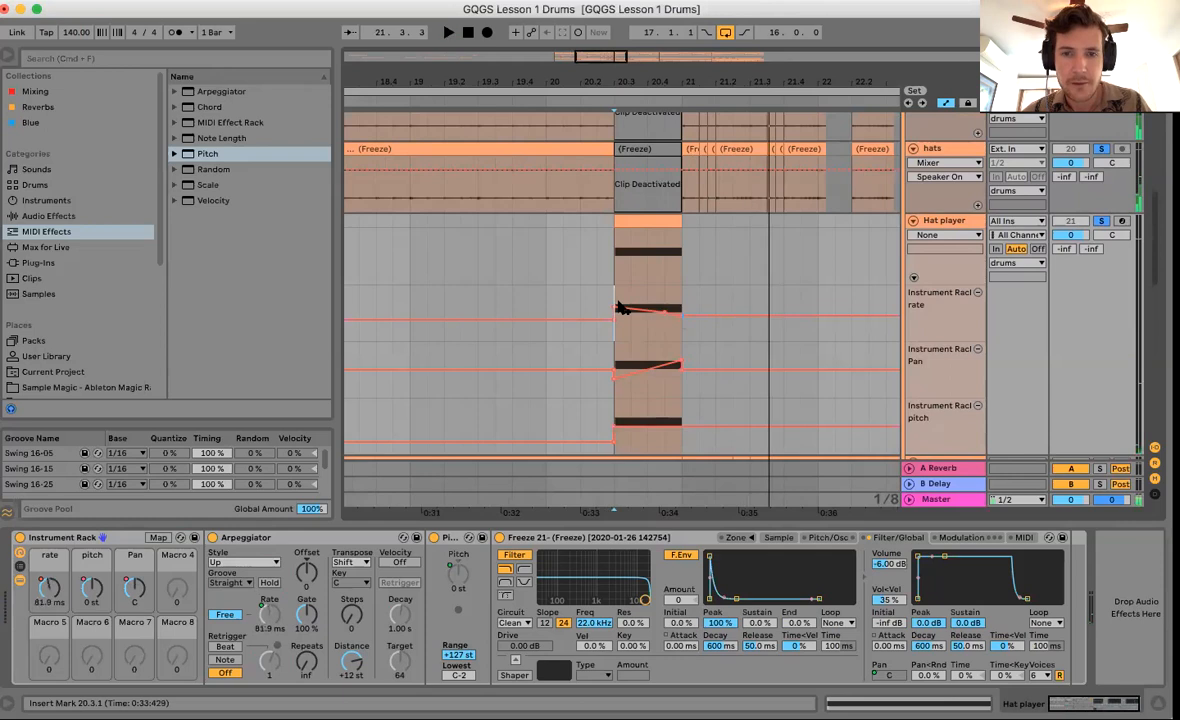
{"action": "left_click_drag", "start_coordinate": [614, 308], "coordinate": [614, 304]}
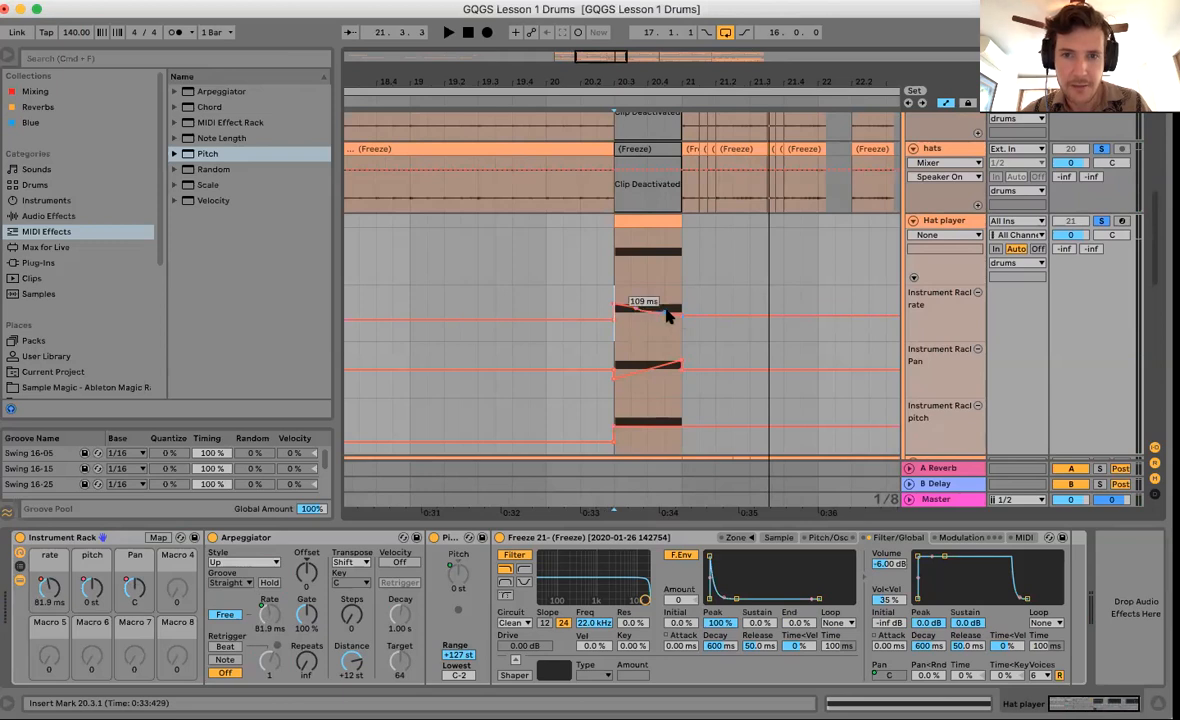
{"action": "key", "text": "space"}
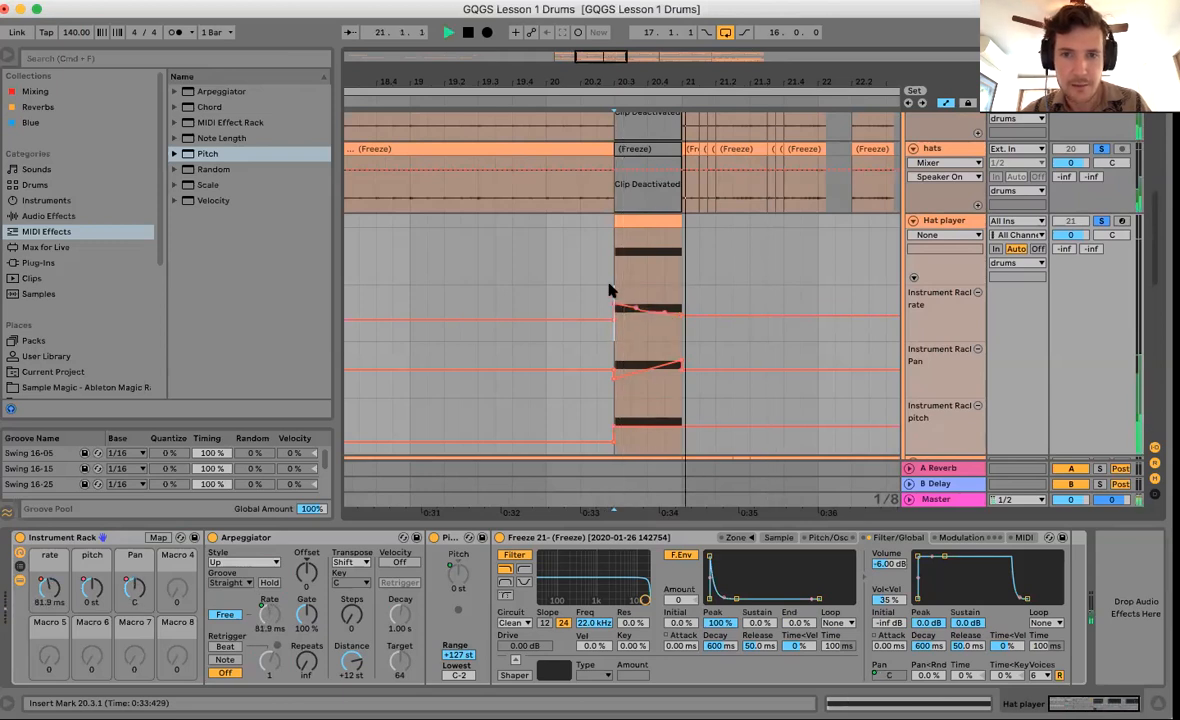
{"action": "key", "text": "space"}
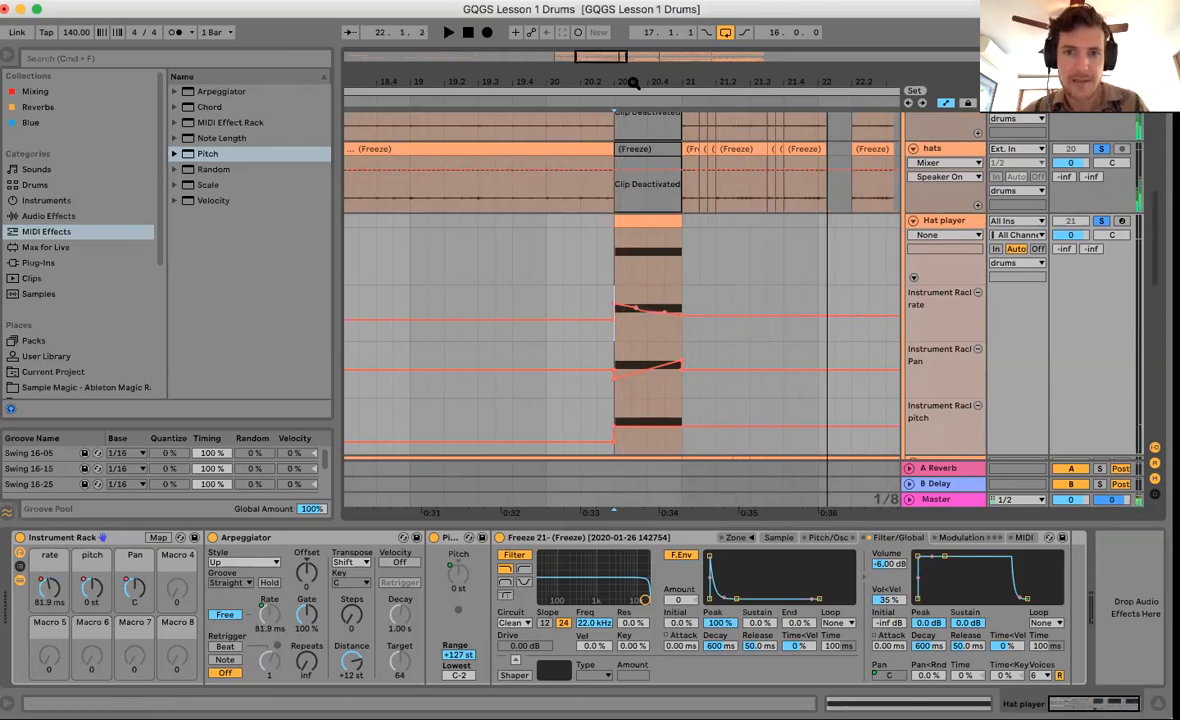
{"action": "left_click_drag", "start_coordinate": [635, 83], "coordinate": [635, 48]}
{"action": "scroll", "coordinate": [565, 262], "scroll_direction": "up", "scroll_amount": 1}
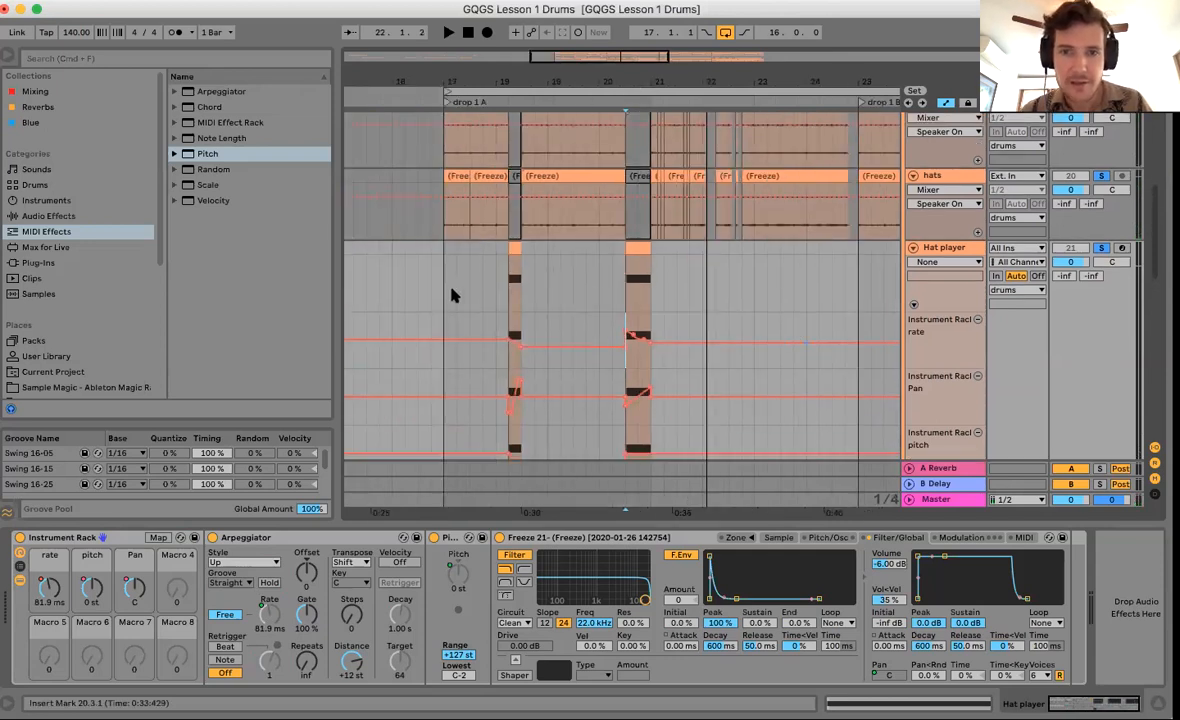
Hide automation and duplicate Hat player's drop 1 A clips into drop 1 B.
{"action": "key", "text": "a"}
{"action": "left_click_drag", "start_coordinate": [443, 284], "coordinate": [858, 274]}
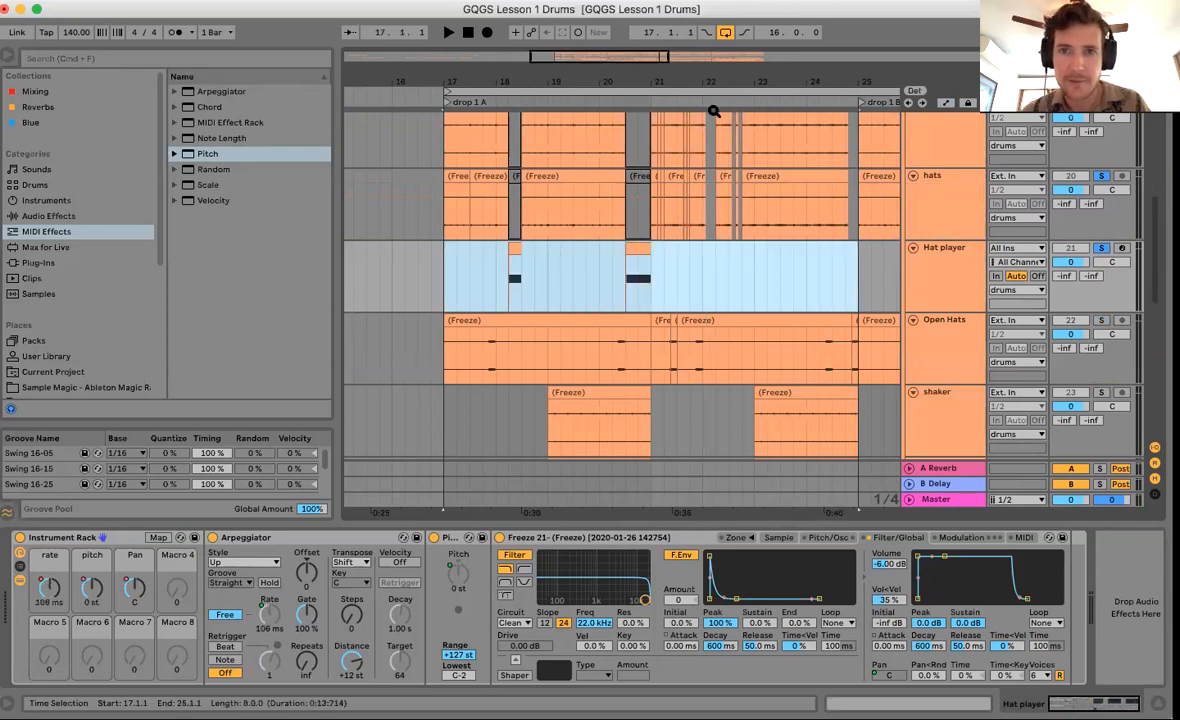
{"action": "scroll", "coordinate": [724, 294], "scroll_direction": "down", "scroll_amount": 5}
{"action": "scroll", "coordinate": [726, 312], "scroll_direction": "right", "scroll_amount": 4}
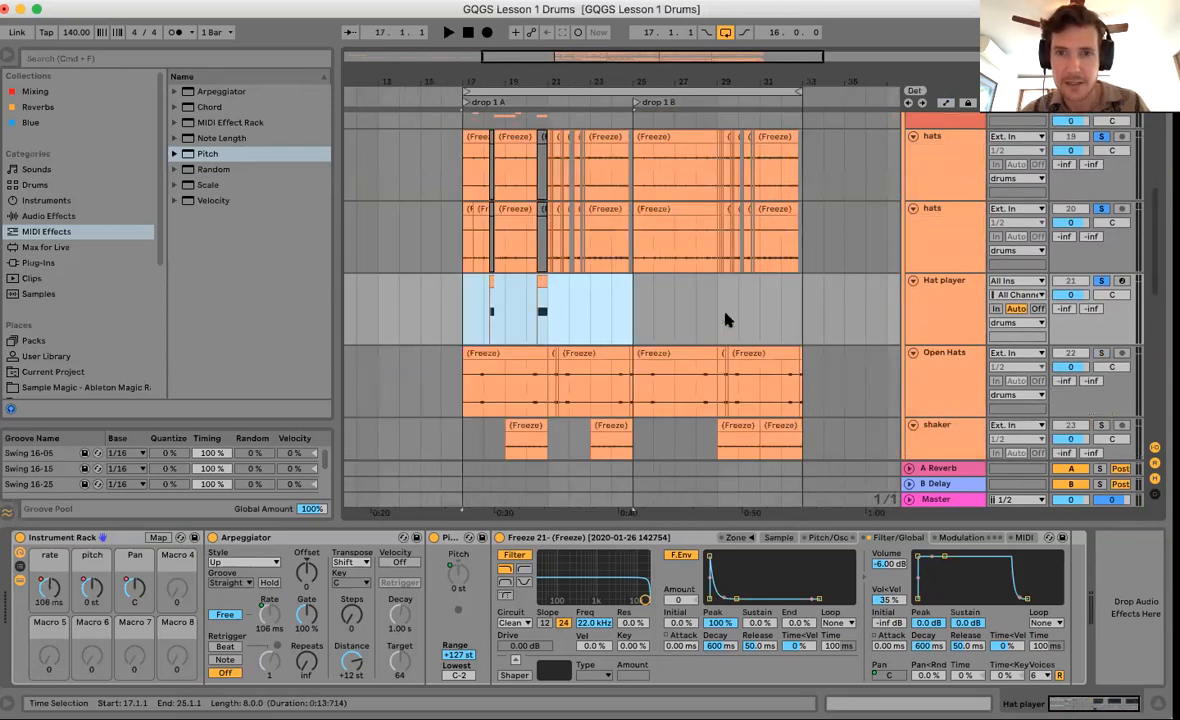
{"action": "key", "text": "super+d"}
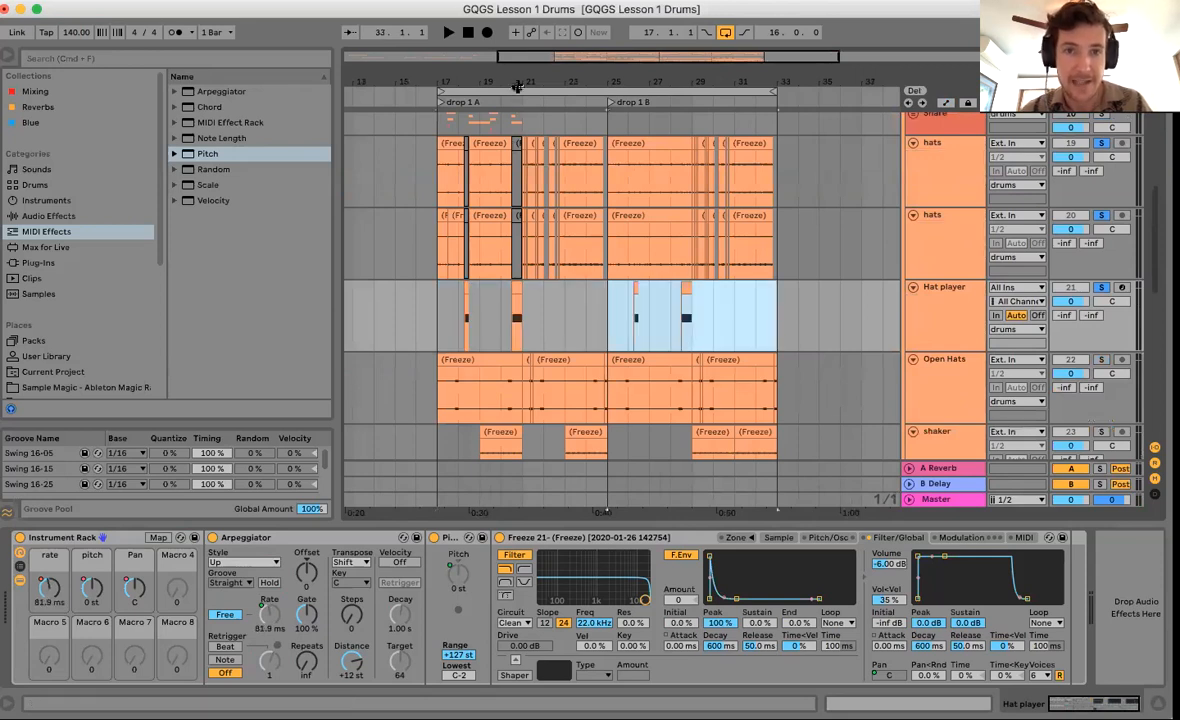
{"action": "scroll", "coordinate": [540, 255], "scroll_direction": "up", "scroll_amount": 5}
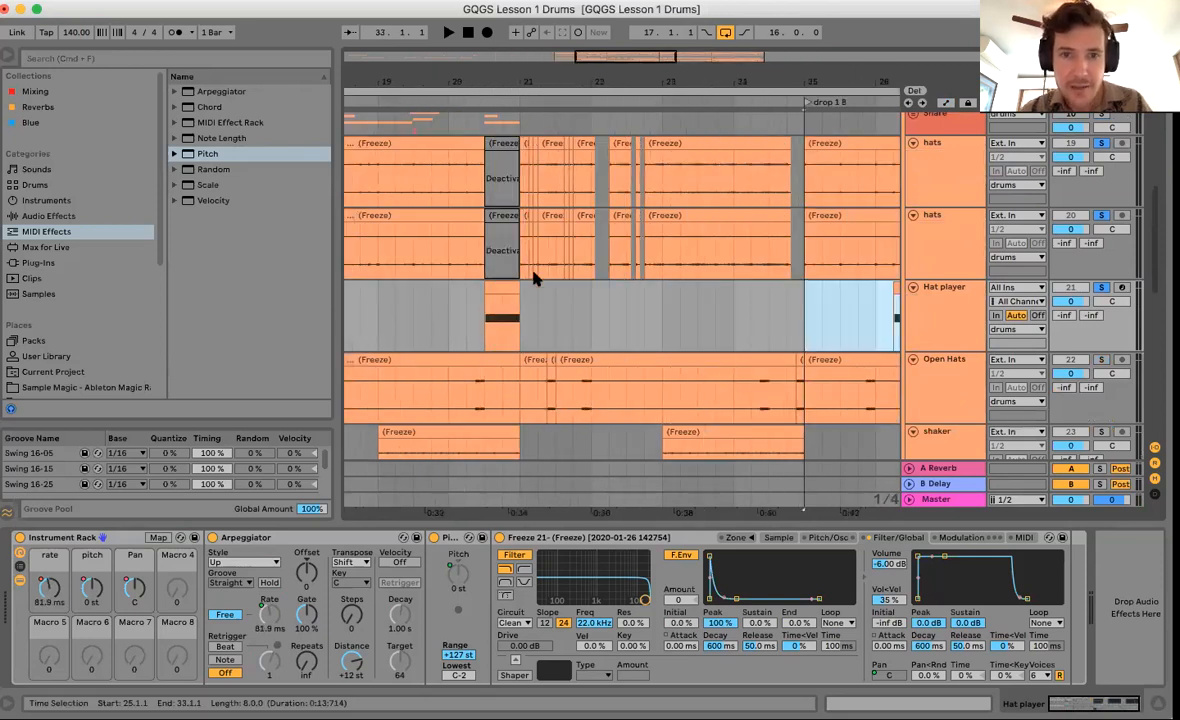
Play the arrangement back from bar 21 through bar 23.3.
{"action": "left_click", "coordinate": [558, 272]}
{"action": "left_click", "coordinate": [714, 308]}
{"action": "key", "text": "space"}
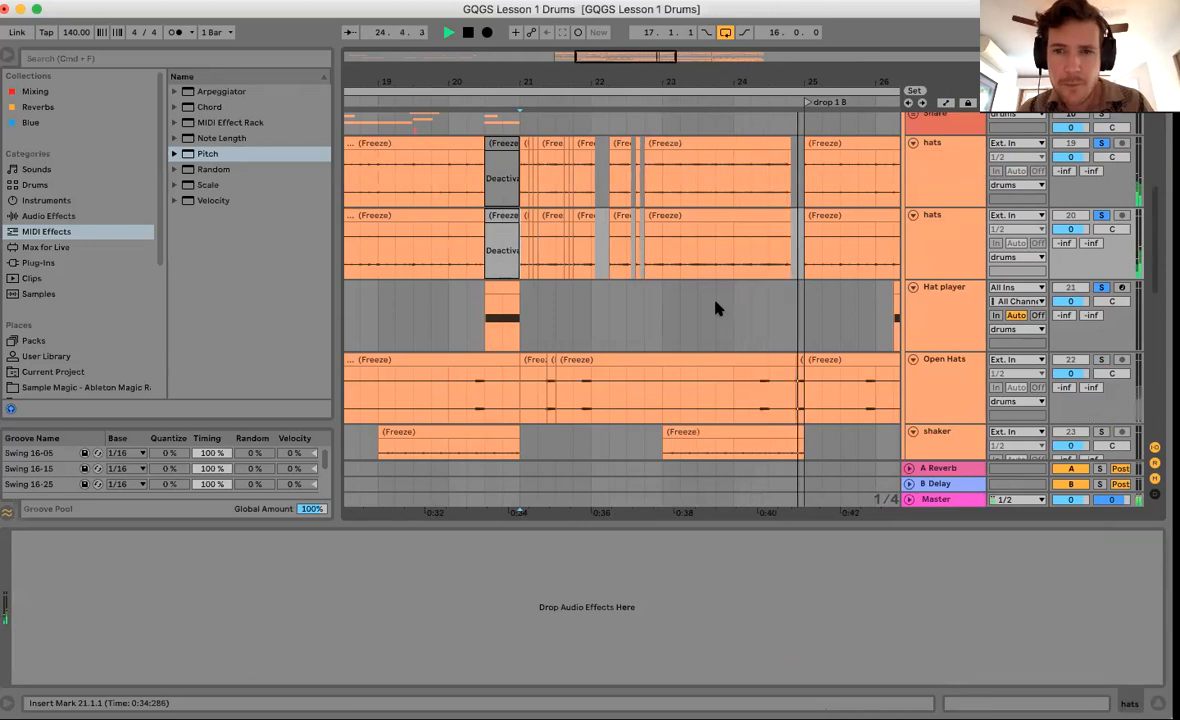
{"action": "left_click", "coordinate": [698, 265]}
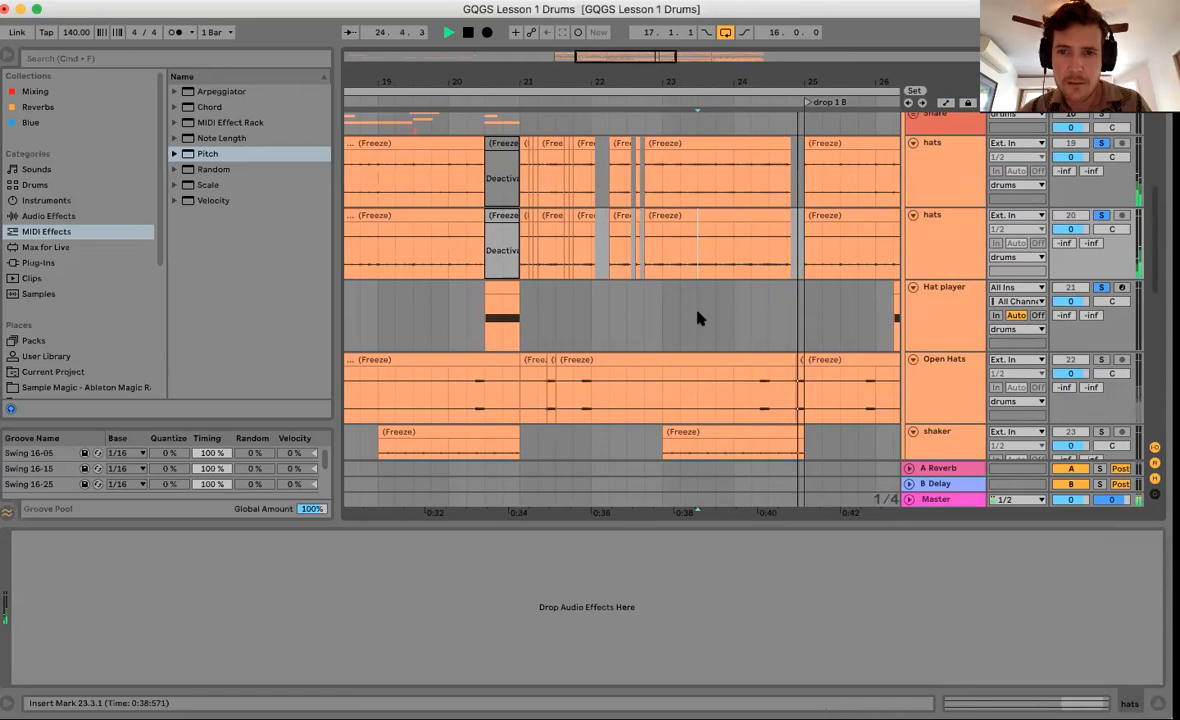
{"action": "scroll", "coordinate": [698, 312], "scroll_direction": "right", "scroll_amount": 4}
{"action": "key", "text": "space"}
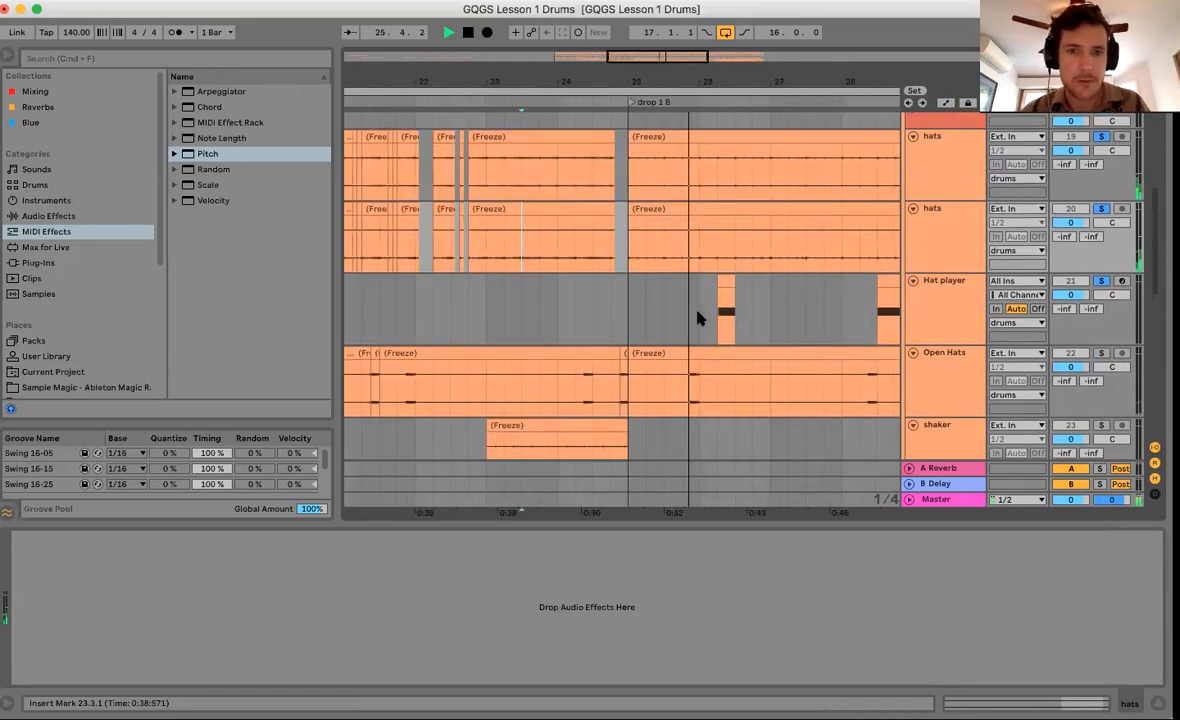
{"action": "scroll", "coordinate": [698, 312], "scroll_direction": "left", "scroll_amount": 3}
Replay the drop from bar 21 and select the one-beat range at 22.4 on Hat player.
{"action": "left_click", "coordinate": [497, 340]}
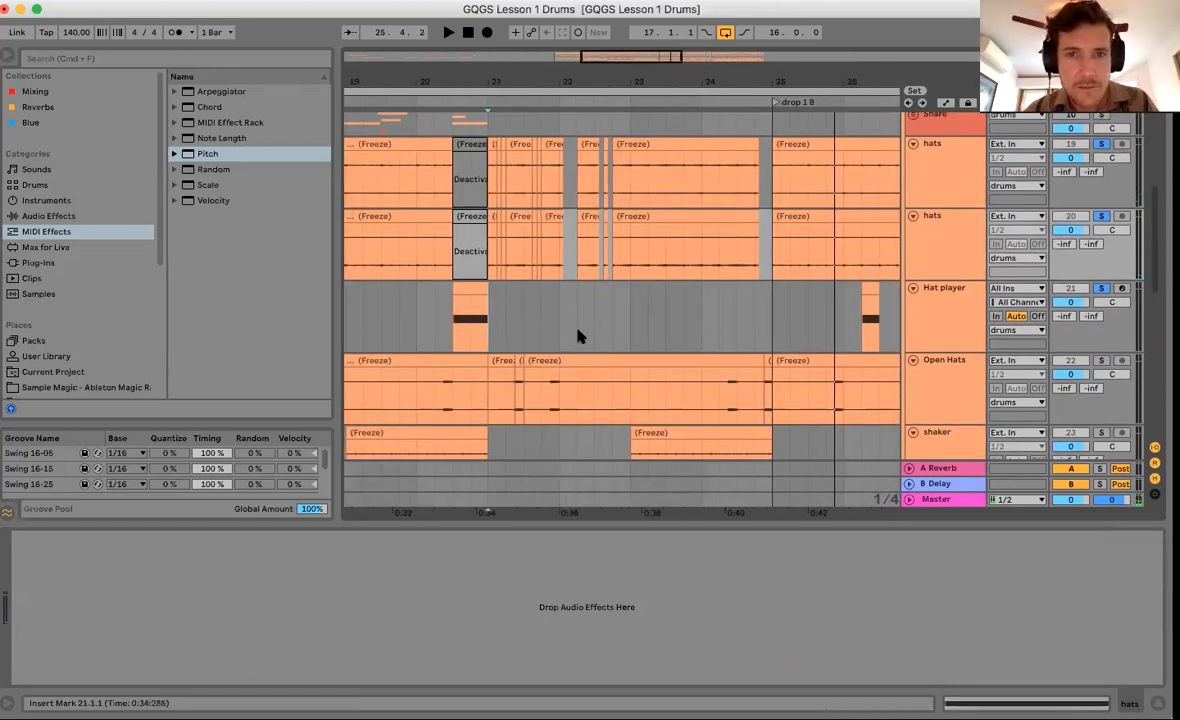
{"action": "key", "text": "space"}
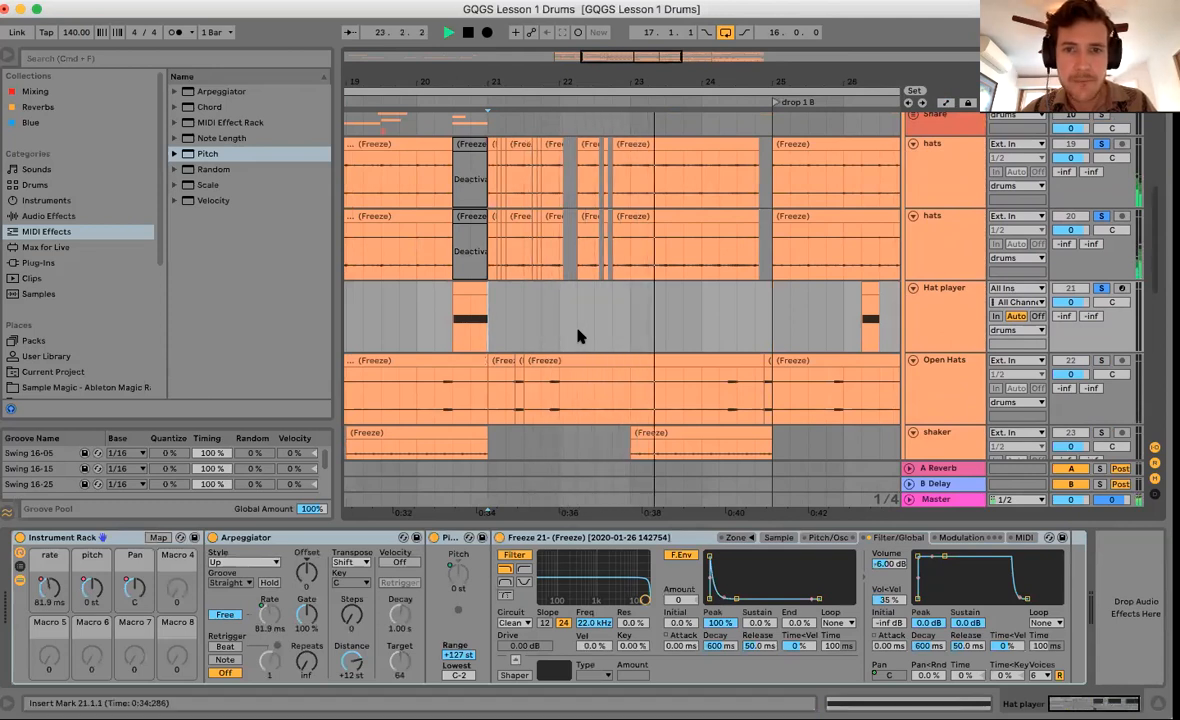
{"action": "left_click", "coordinate": [612, 265]}
{"action": "key", "text": "space"}
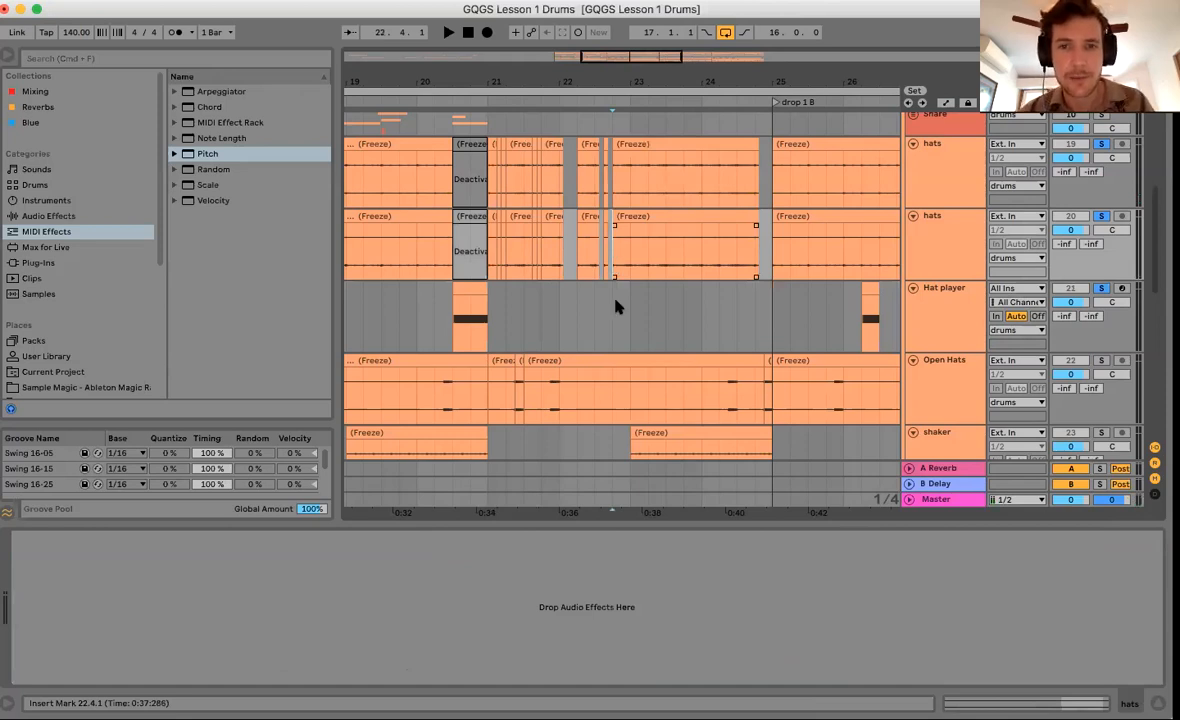
{"action": "key", "text": "space"}
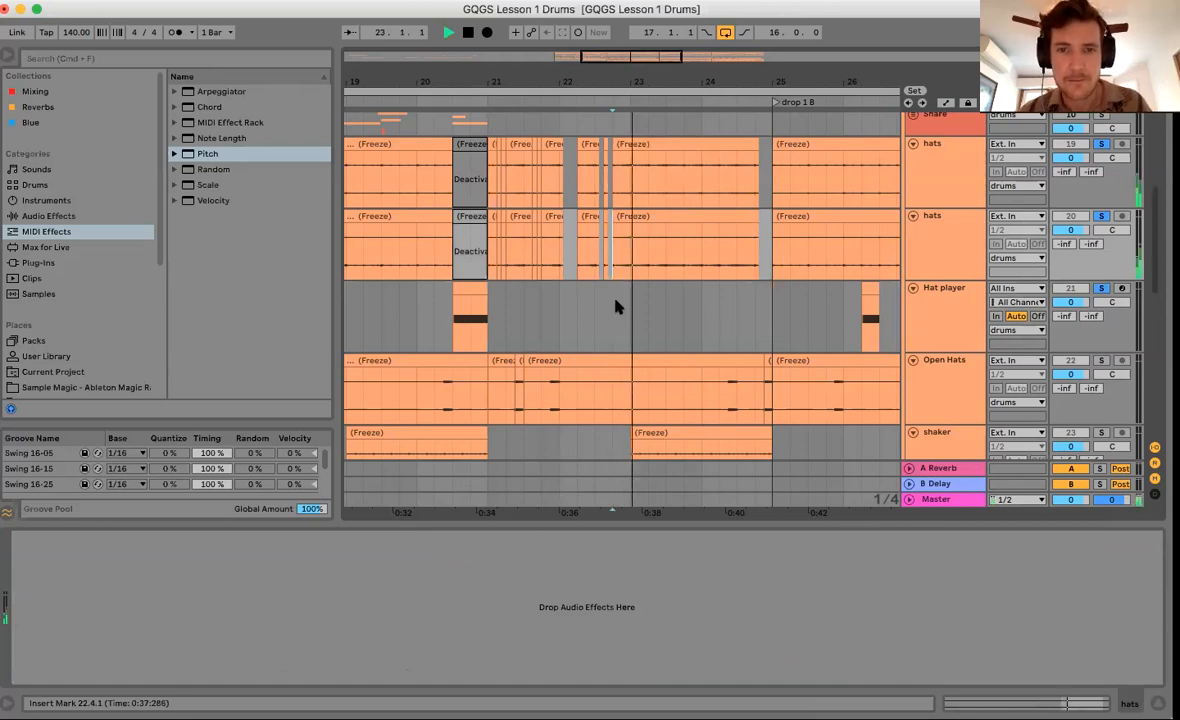
{"action": "left_click", "coordinate": [624, 275]}
{"action": "key", "text": "space"}
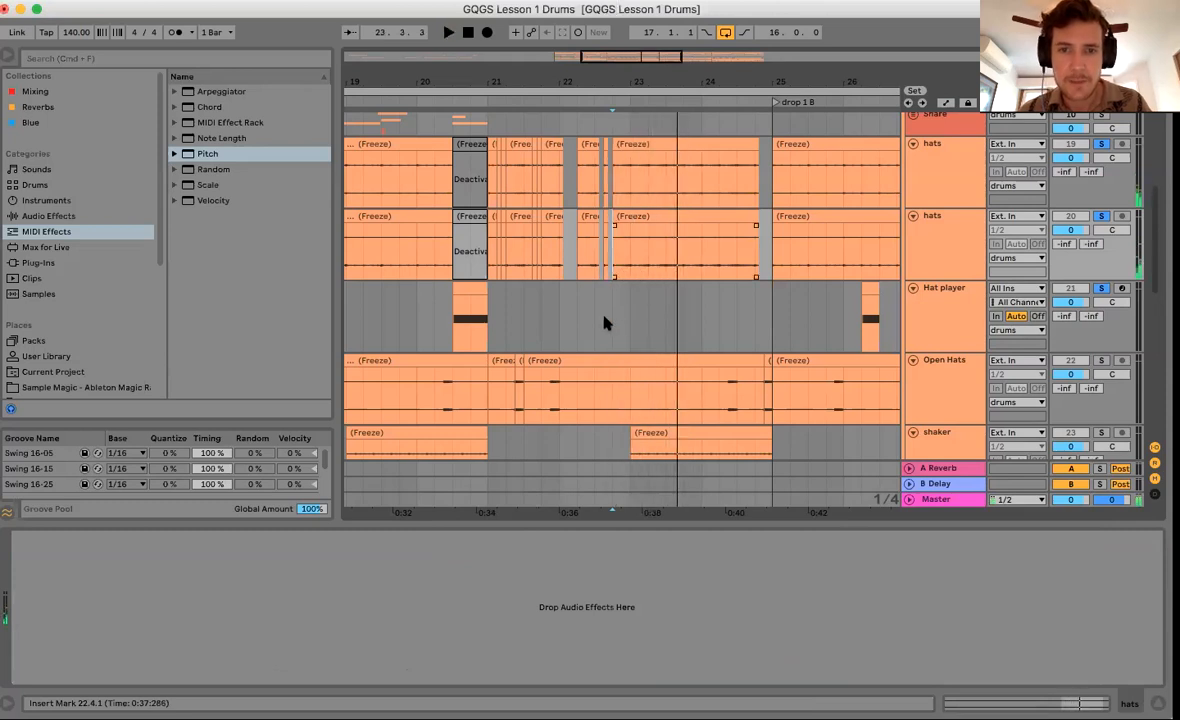
{"action": "left_click", "coordinate": [621, 318]}
Create a one-beat MIDI clip at 22.4 and deactivate that beat on both hats tracks.
{"action": "key", "text": "super+shift+m"}
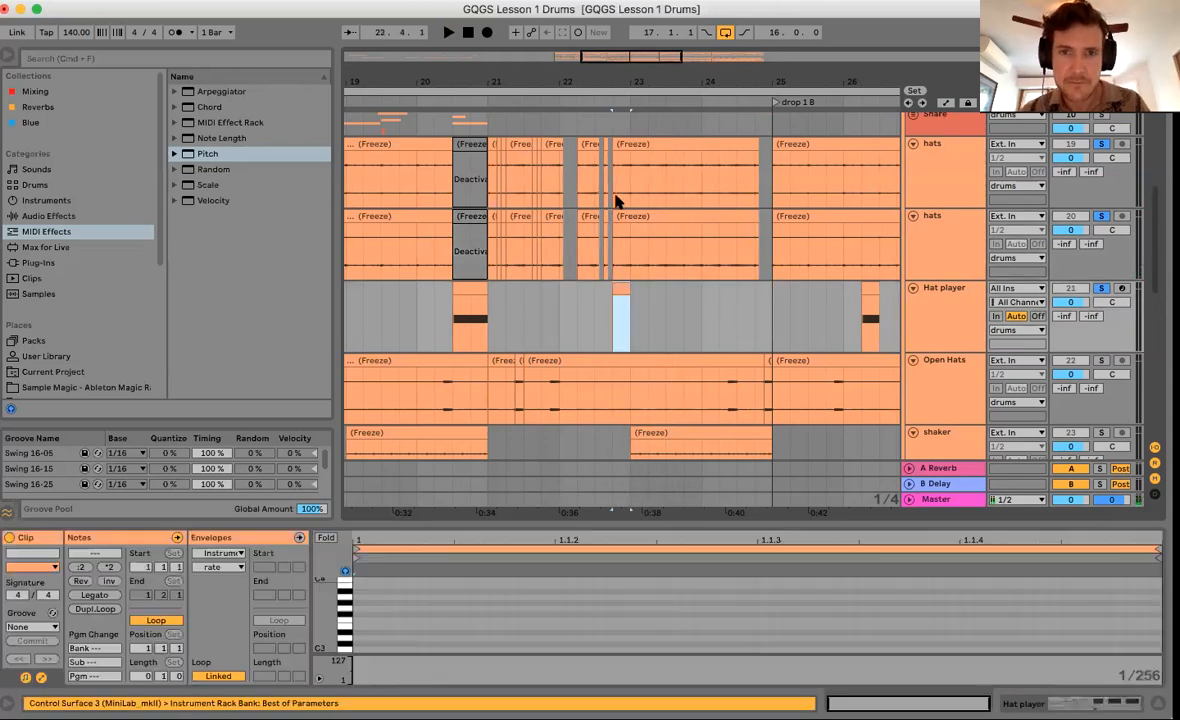
{"action": "left_click_drag", "start_coordinate": [616, 182], "coordinate": [627, 253]}
{"action": "key", "text": "0"}
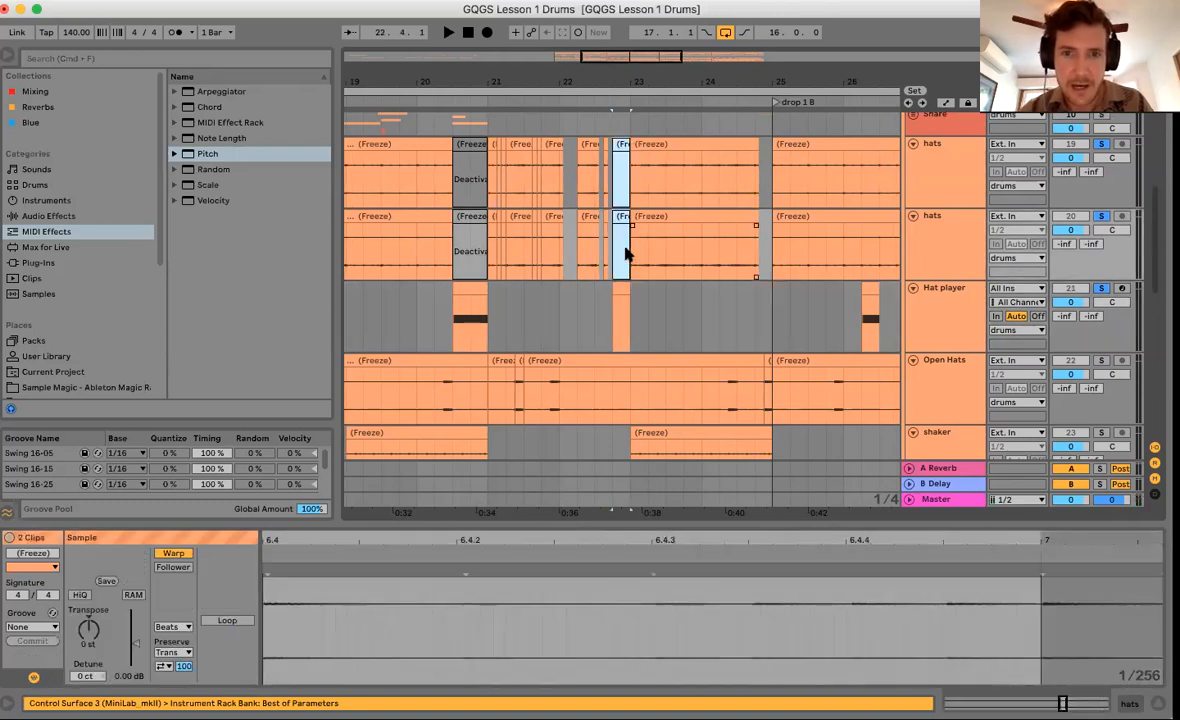
{"action": "left_click", "coordinate": [618, 289]}
{"action": "left_click", "coordinate": [358, 647]}
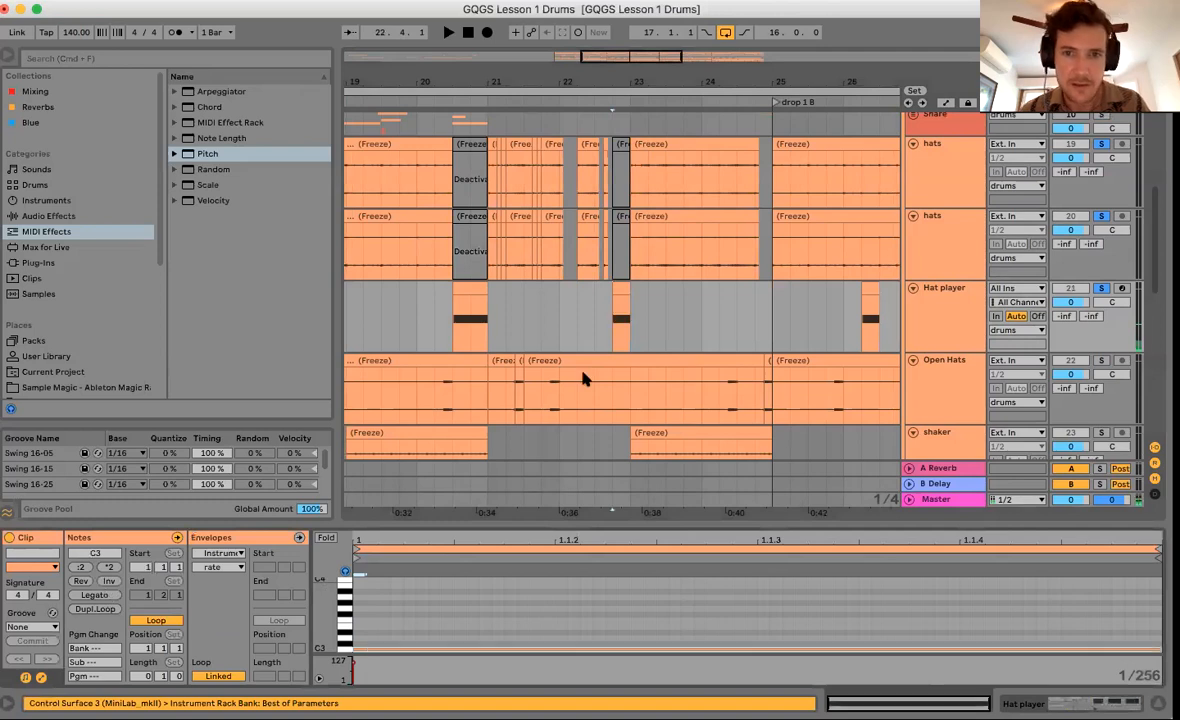
Audition the edit, then show the Hat player clip's device chain zoomed around bars 22–23.
{"action": "left_click", "coordinate": [619, 316]}
{"action": "key", "text": "space"}
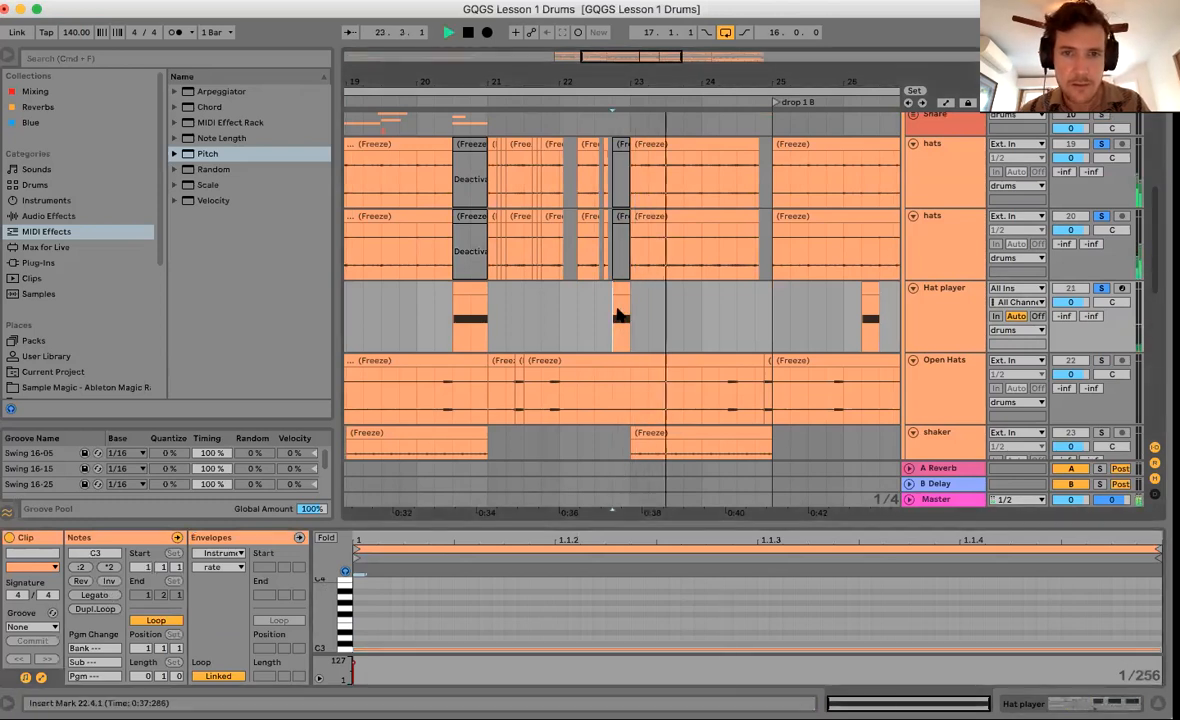
{"action": "left_click", "coordinate": [540, 362]}
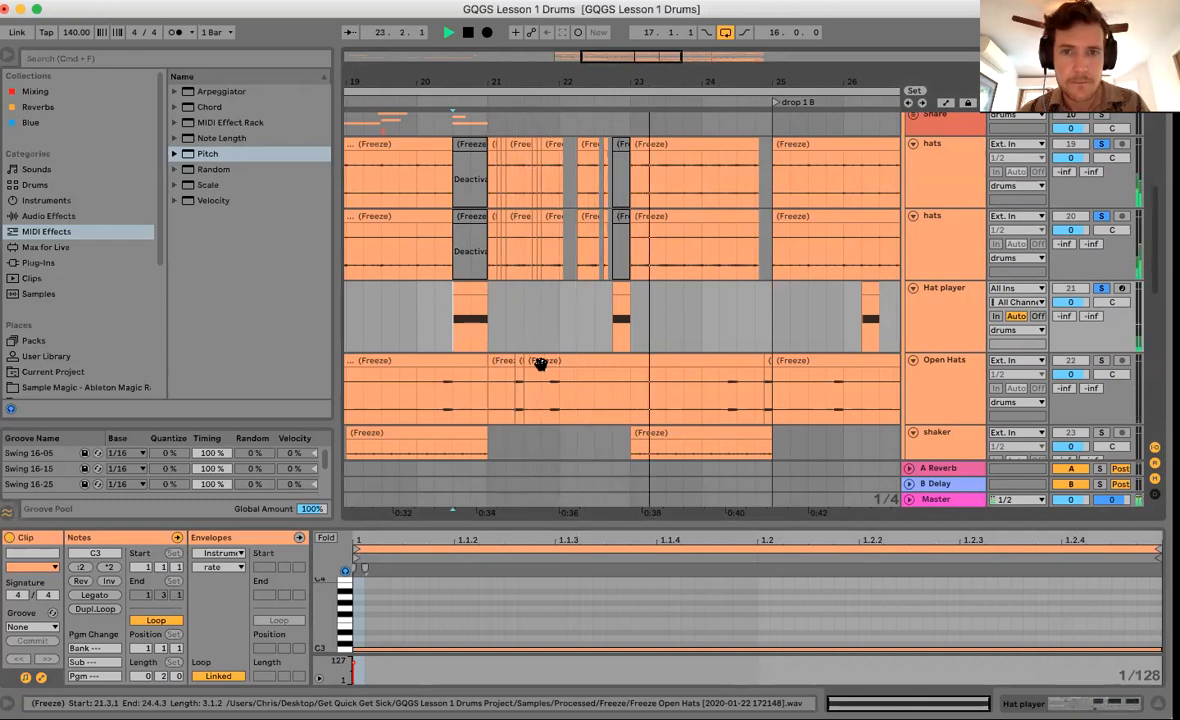
{"action": "left_click", "coordinate": [619, 300]}
{"action": "key", "text": "space"}
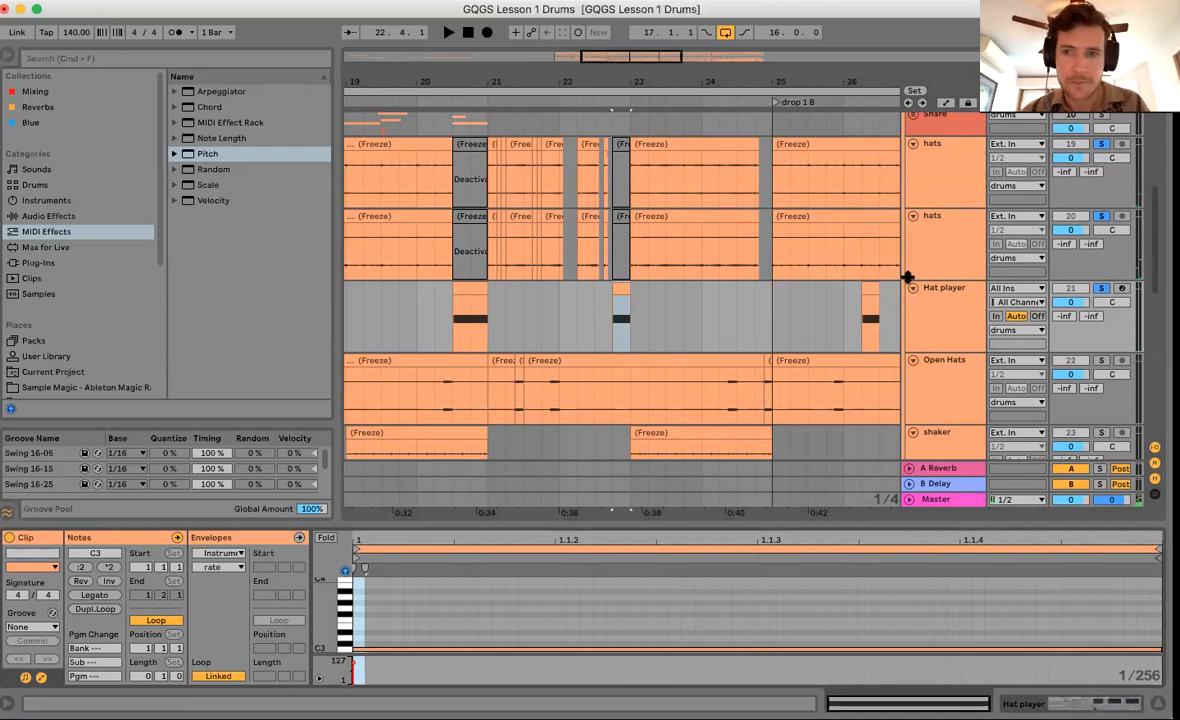
{"action": "left_click", "coordinate": [621, 337]}
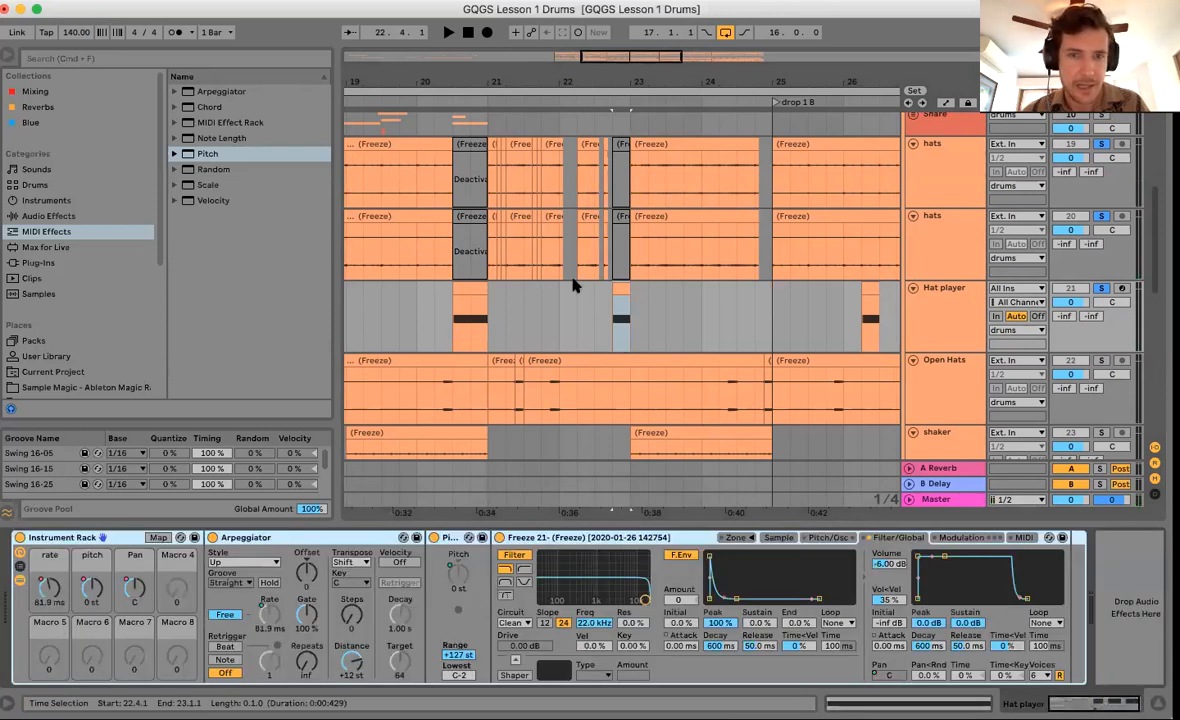
{"action": "left_click_drag", "start_coordinate": [622, 85], "coordinate": [622, 97]}
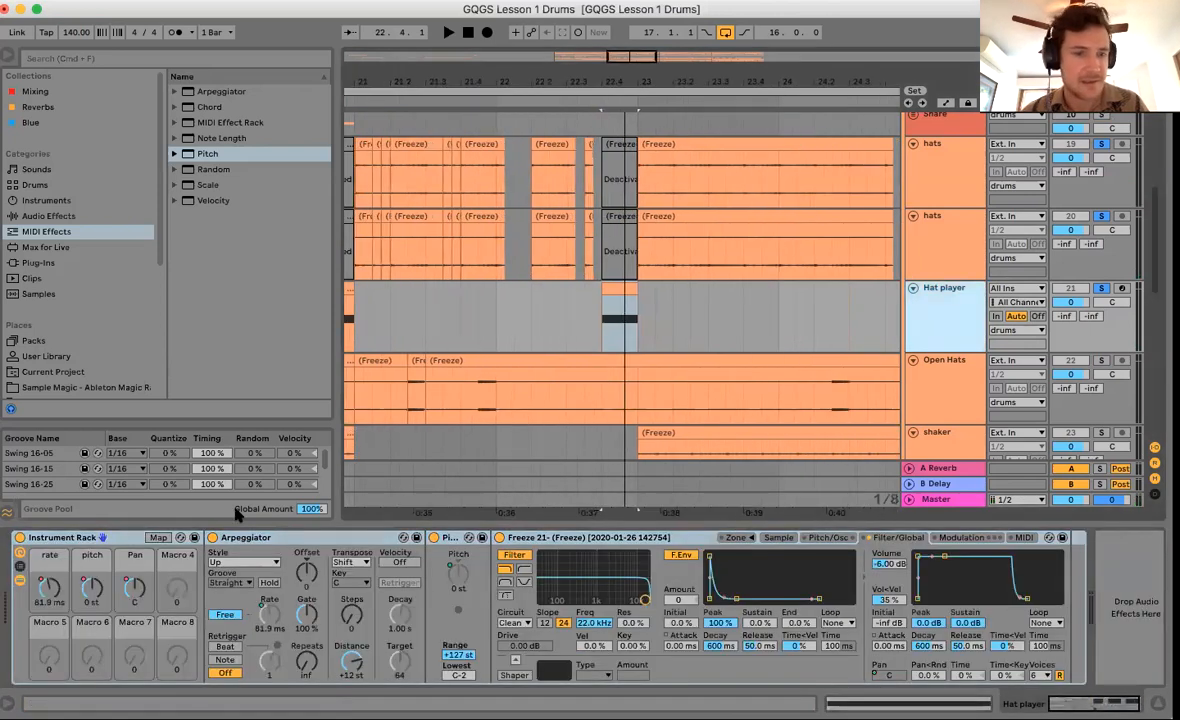
Reshape the rate automation on the 22.4 Hat player clip into a downward ramp.
{"action": "left_click", "coordinate": [620, 333]}
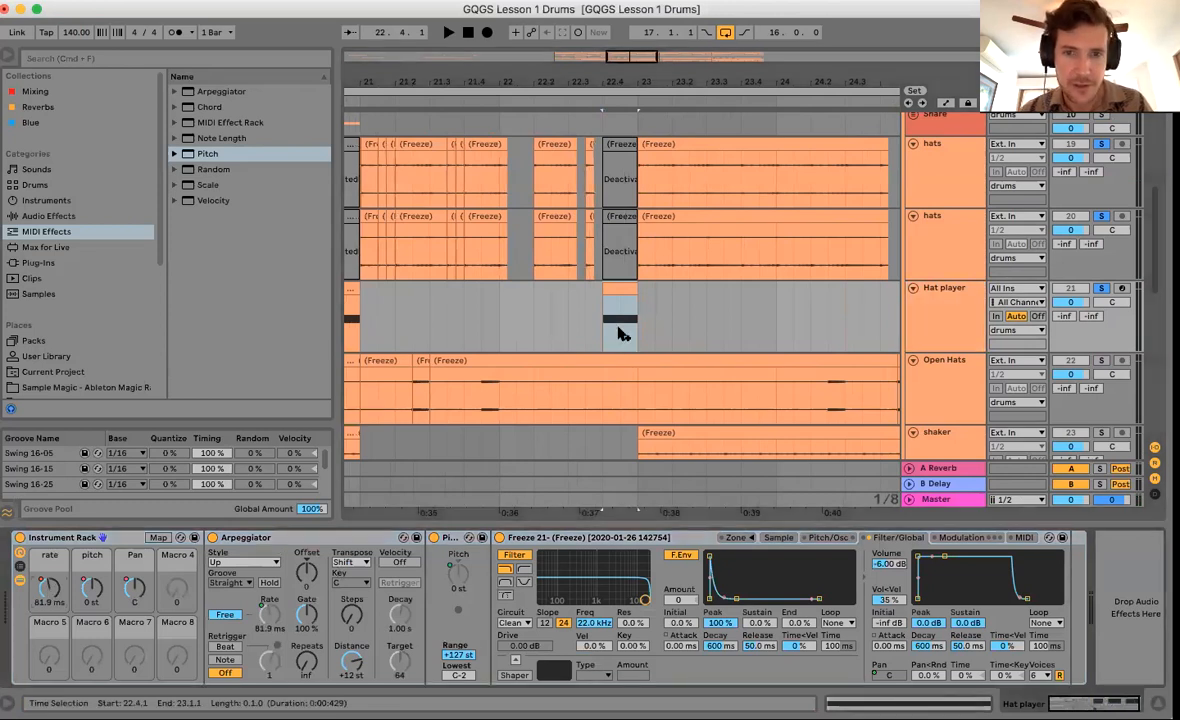
{"action": "key", "text": "a"}
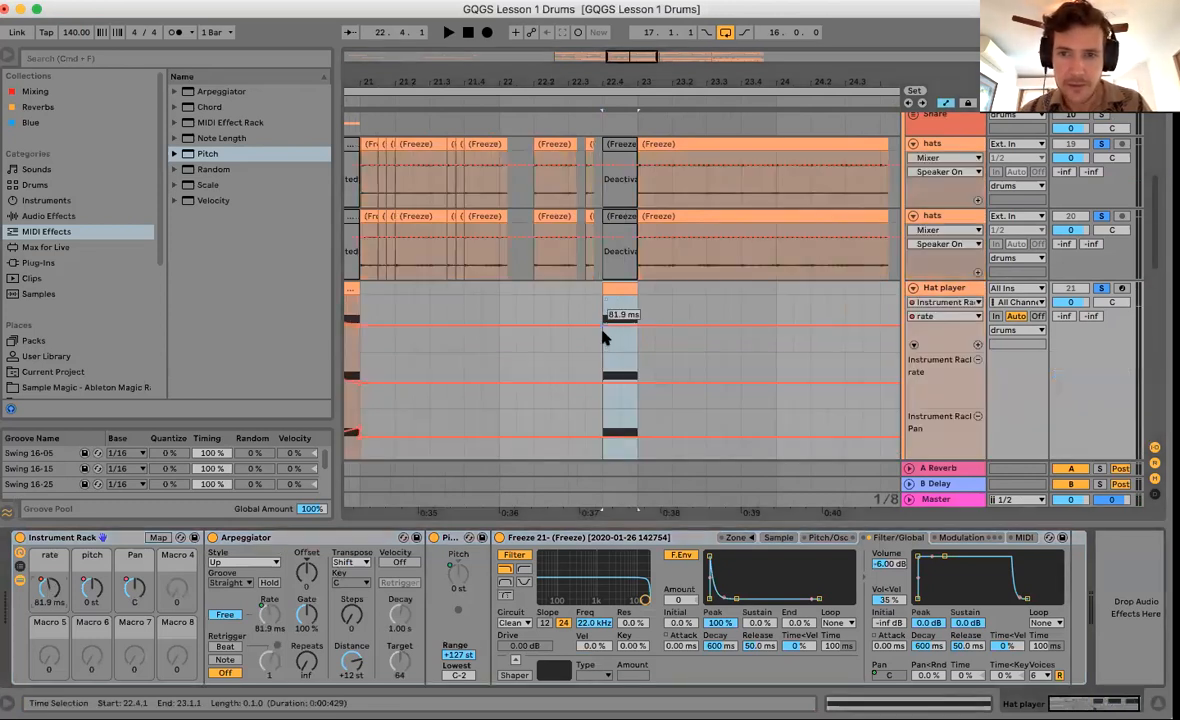
{"action": "key", "text": "b"}
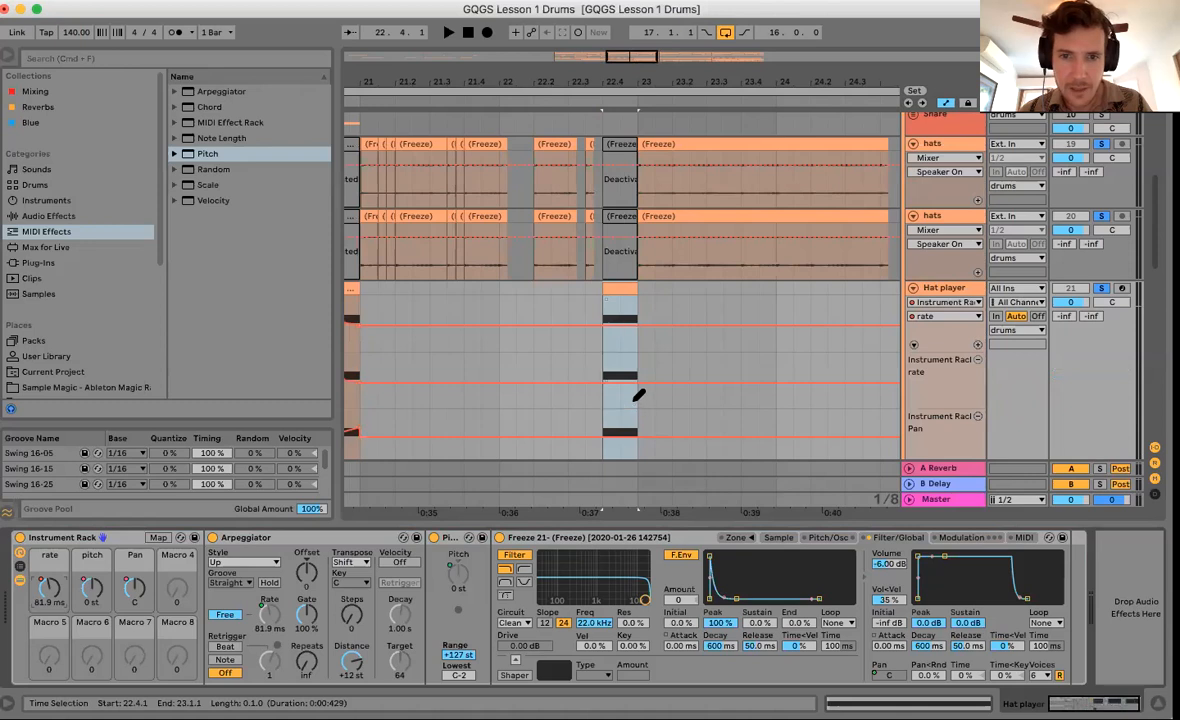
{"action": "left_click", "coordinate": [613, 374]}
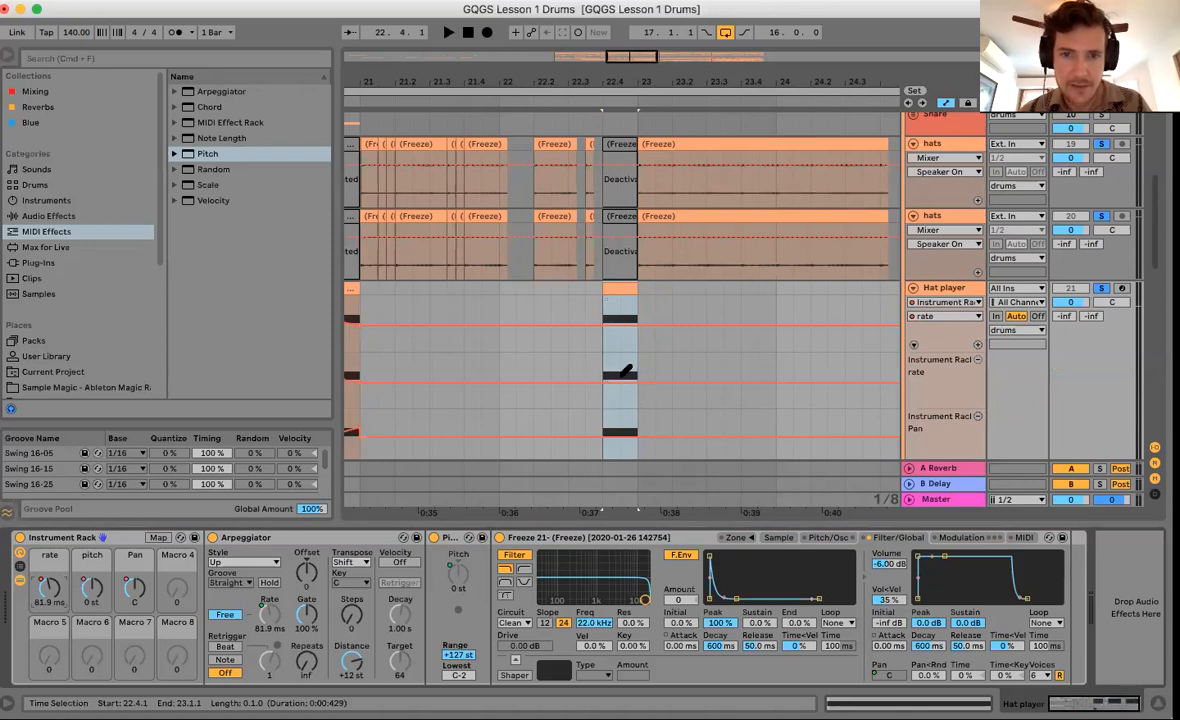
{"action": "left_click", "coordinate": [629, 396]}
{"action": "key", "text": "b"}
{"action": "left_click", "coordinate": [620, 396]}
{"action": "left_click", "coordinate": [620, 374]}
Play the hat roll back from 22.3.3.
{"action": "left_click", "coordinate": [584, 360]}
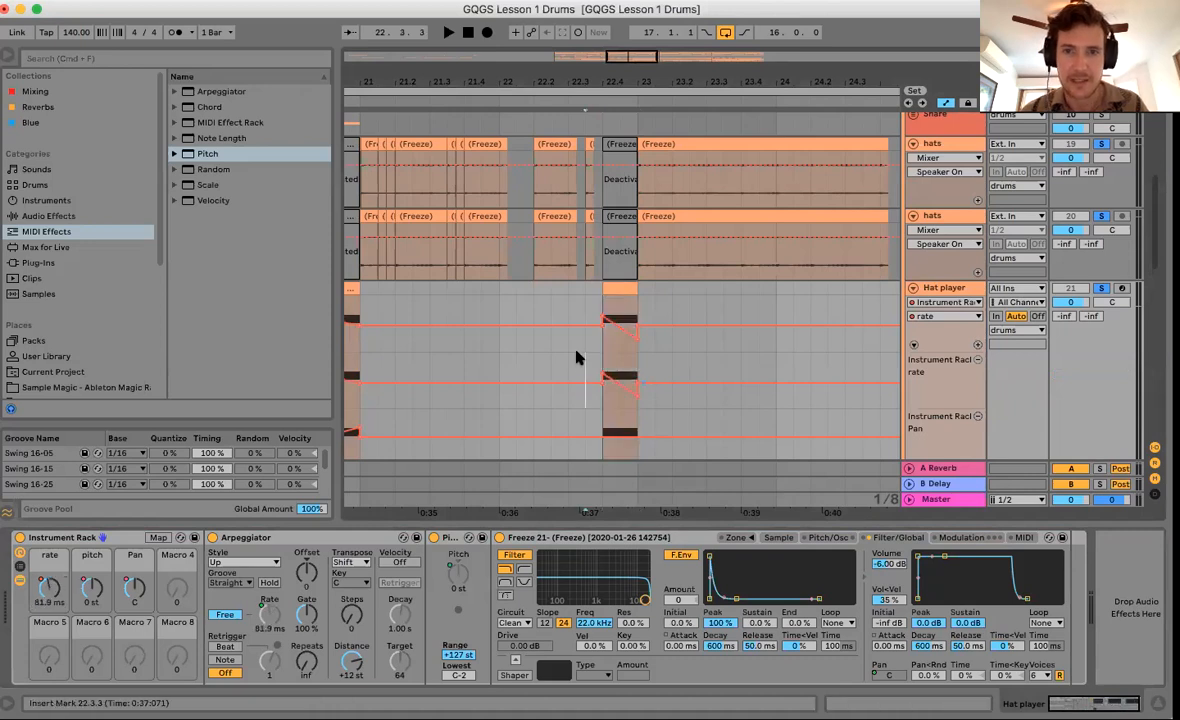
{"action": "key", "text": "space"}
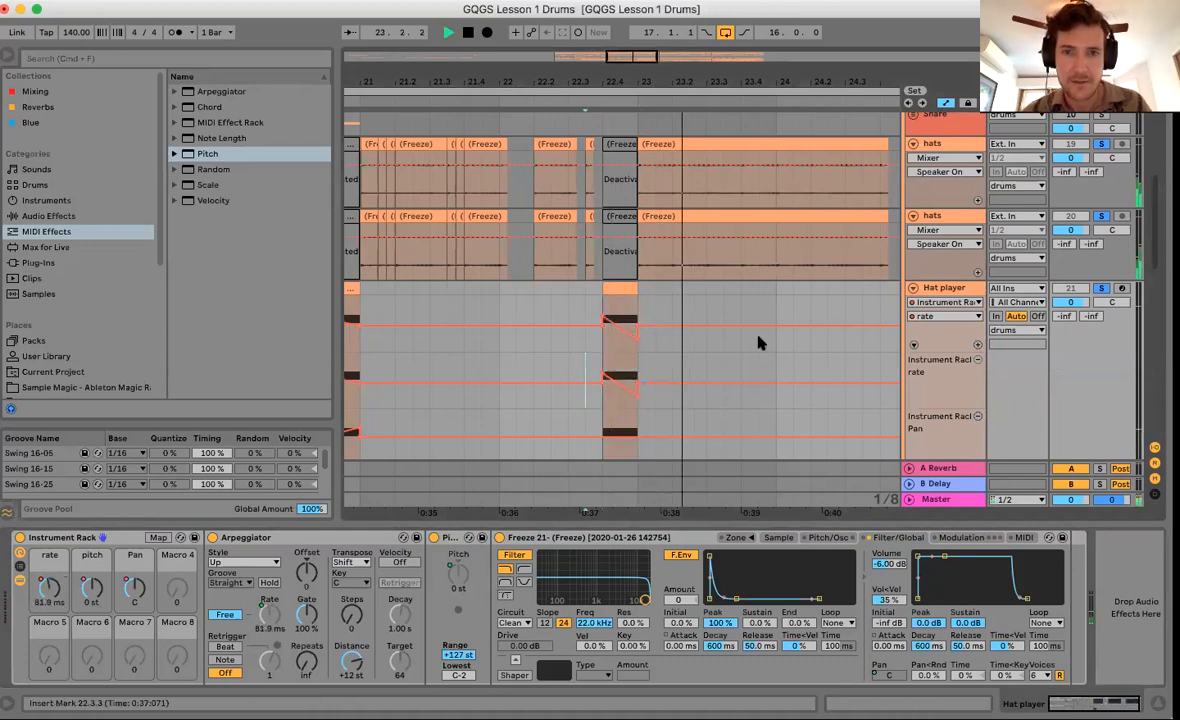
{"action": "scroll", "coordinate": [658, 248], "scroll_direction": "down", "scroll_amount": 2}
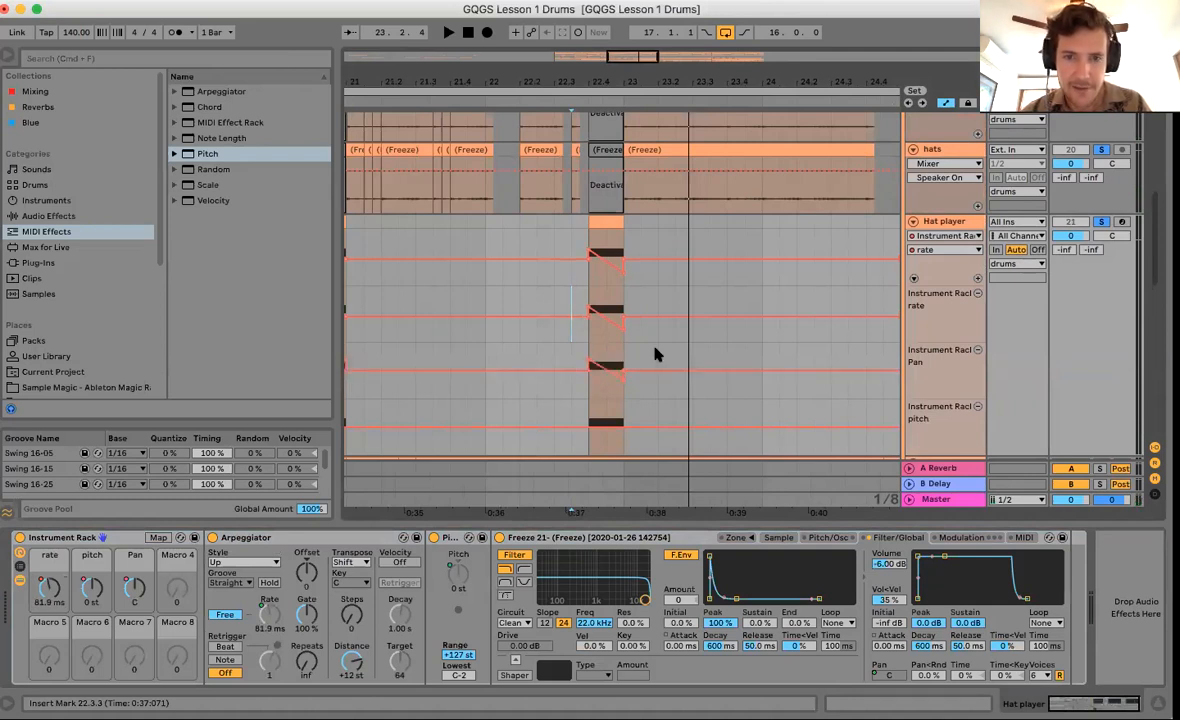
{"action": "scroll", "coordinate": [656, 350], "scroll_direction": "down", "scroll_amount": 2}
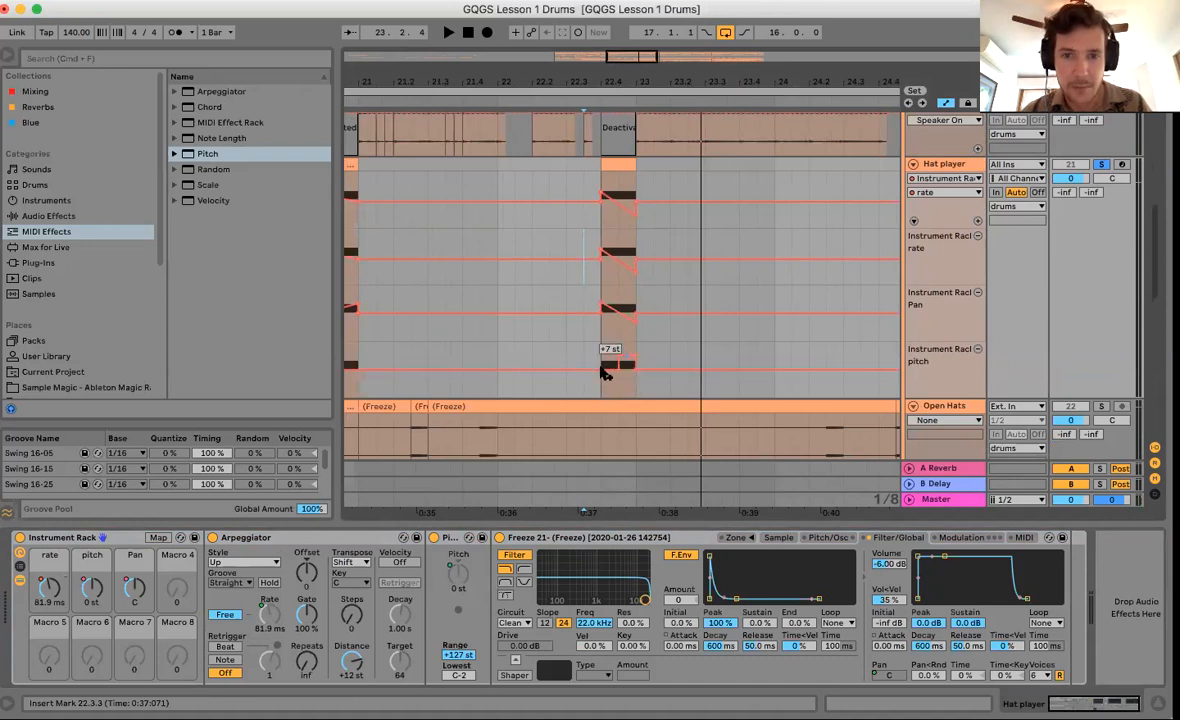
Turn the pitch step into a ramp rising to +4 st and replay the roll.
{"action": "left_click", "coordinate": [619, 369]}
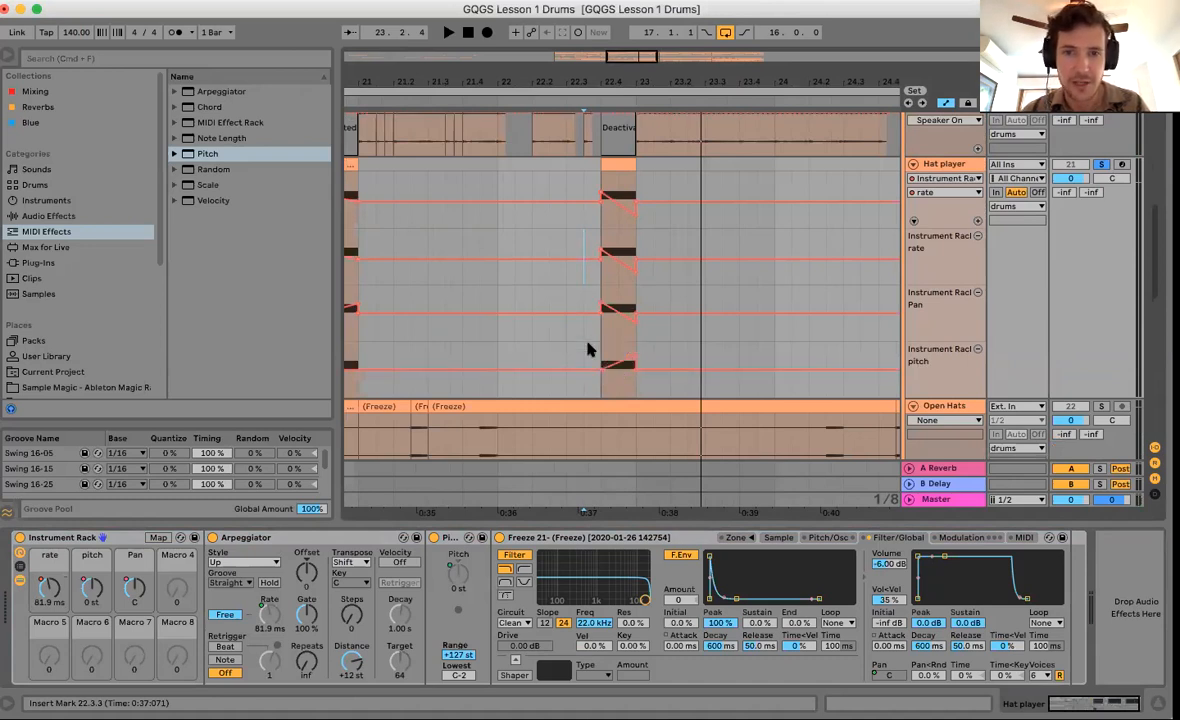
{"action": "key", "text": "space"}
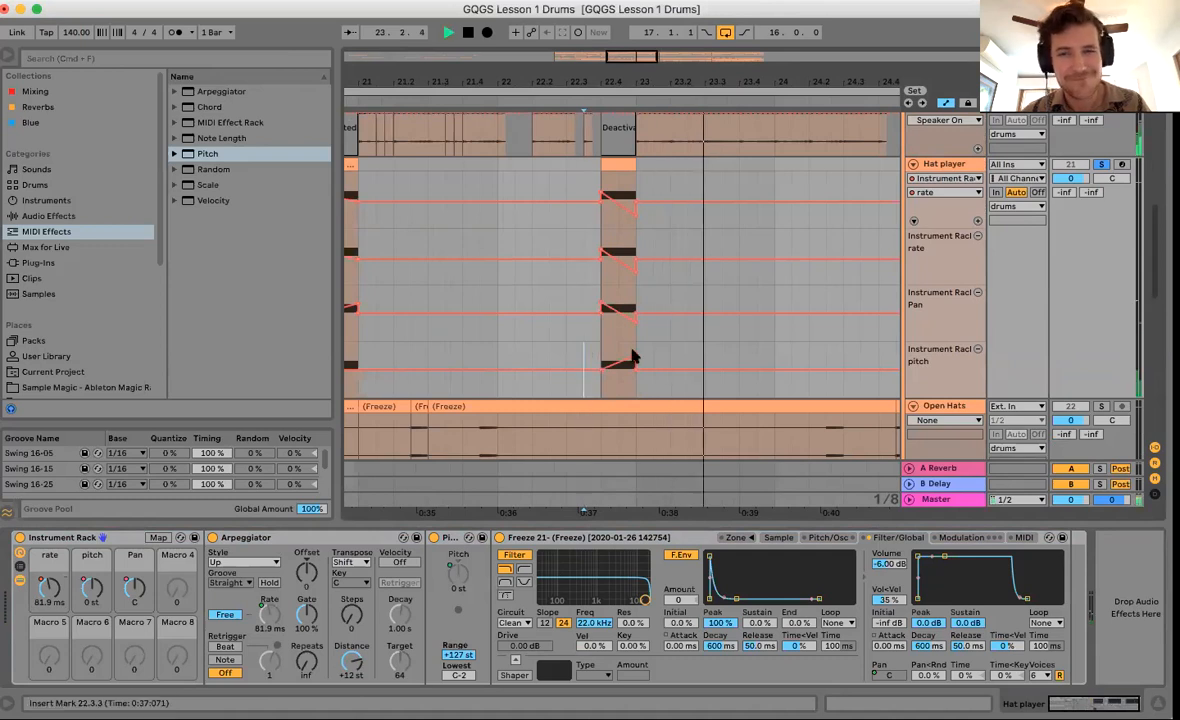
{"action": "key", "text": "space"}
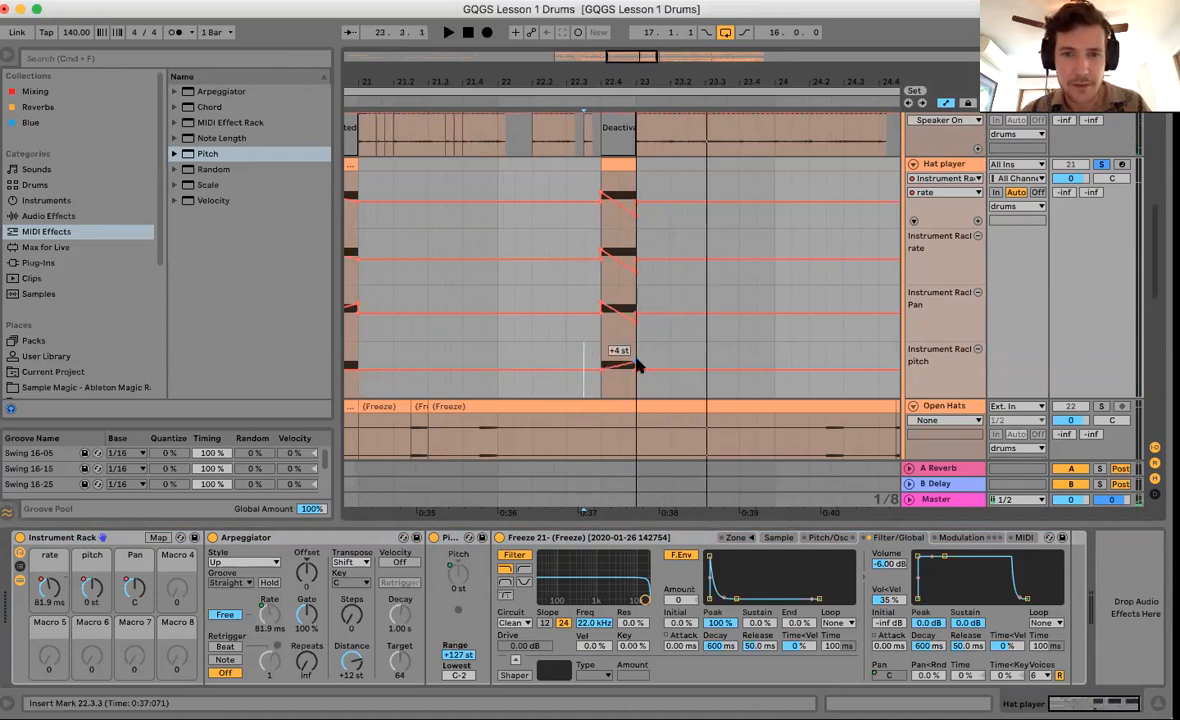
{"action": "key", "text": "space"}
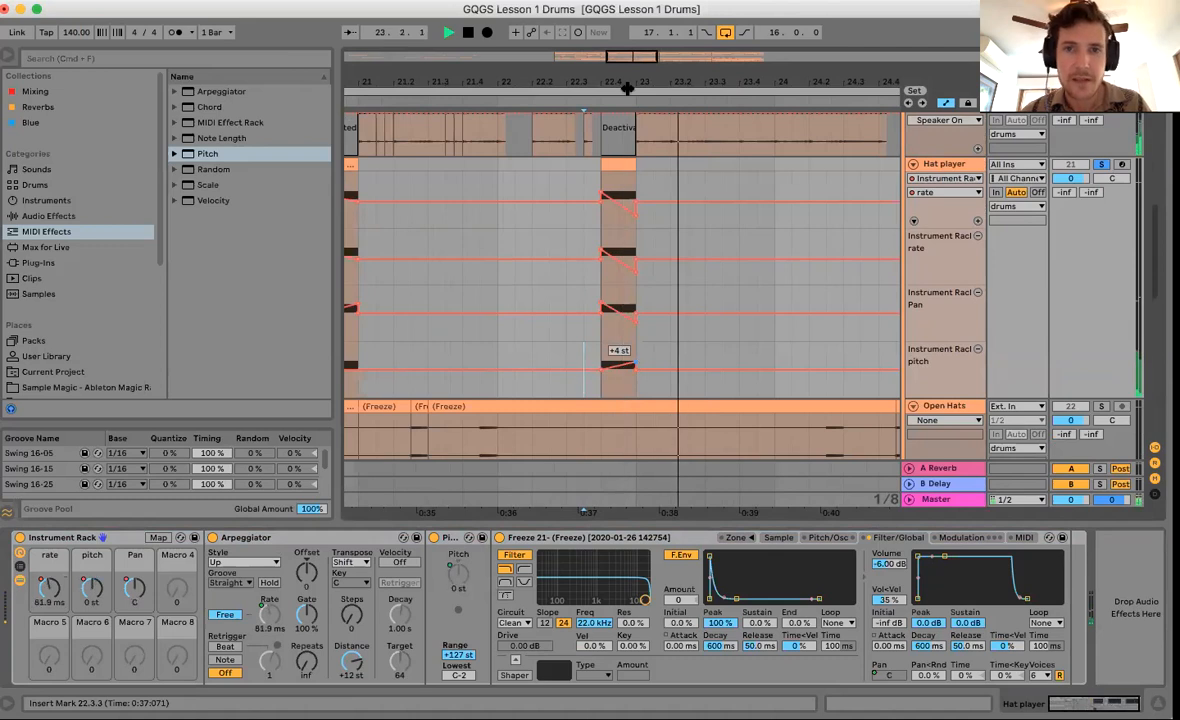
{"action": "key", "text": "space"}
{"action": "key", "text": "space"}
{"action": "scroll", "coordinate": [524, 284], "scroll_direction": "down", "scroll_amount": 5}
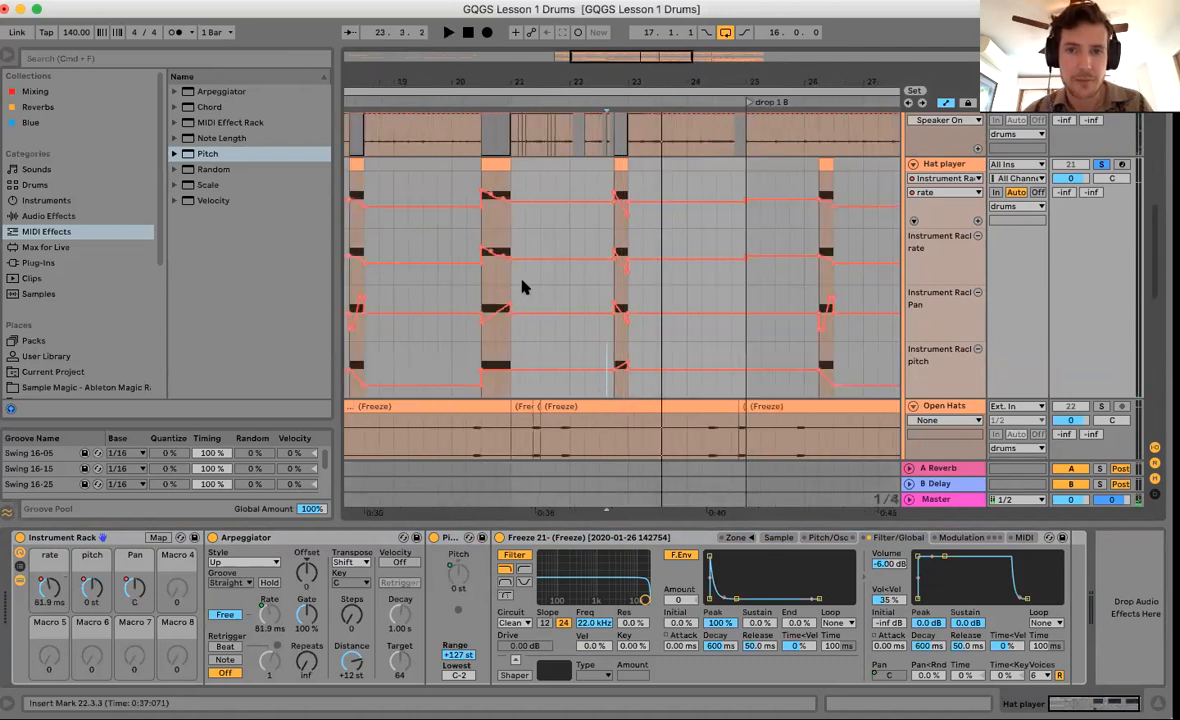
Hide automation and duplicate the Hat player rolls from bars 17–25 into bars 25–33.
{"action": "scroll", "coordinate": [524, 284], "scroll_direction": "up", "scroll_amount": 2}
{"action": "left_click_drag", "start_coordinate": [627, 83], "coordinate": [616, 77]}
{"action": "key", "text": "a"}
{"action": "left_click_drag", "start_coordinate": [477, 242], "coordinate": [687, 256]}
{"action": "scroll", "coordinate": [760, 258], "scroll_direction": "up", "scroll_amount": 2}
{"action": "scroll", "coordinate": [760, 258], "scroll_direction": "right", "scroll_amount": 1}
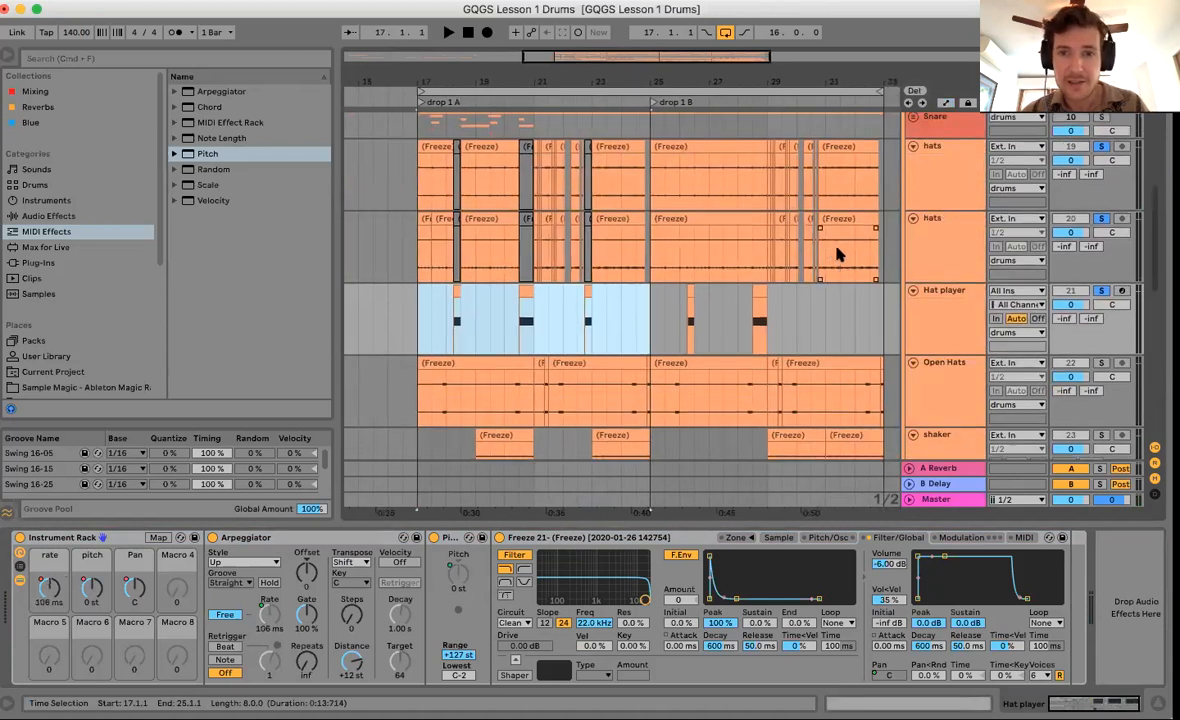
{"action": "key", "text": "super+d"}
Deactivate beat 30.4 on both hats tracks beneath the new roll.
{"action": "left_click_drag", "start_coordinate": [831, 74], "coordinate": [831, 155]}
{"action": "left_click_drag", "start_coordinate": [703, 192], "coordinate": [783, 266]}
{"action": "key", "text": "0"}
{"action": "mouse_move", "coordinate": [720, 75]}
{"action": "left_mouse_down"}
{"action": "mouse_move", "coordinate": [720, 22]}
{"action": "mouse_move", "coordinate": [721, 71]}
{"action": "left_mouse_up"}
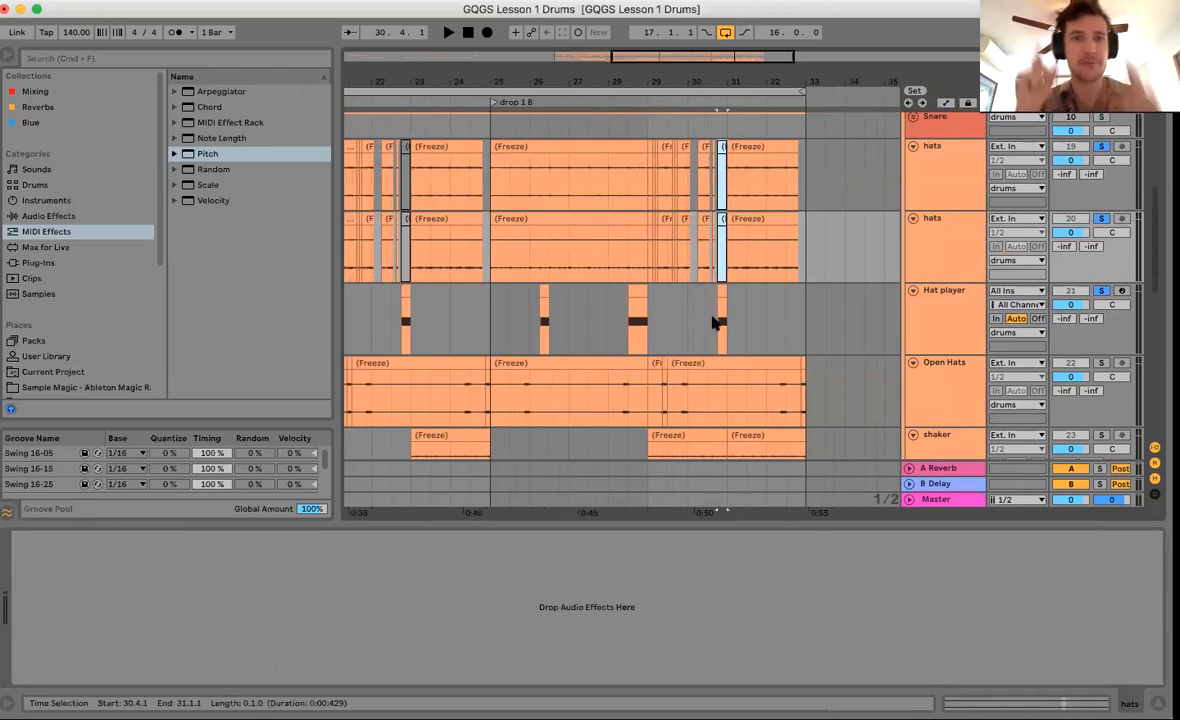
{"action": "left_click_drag", "start_coordinate": [659, 75], "coordinate": [506, 79]}
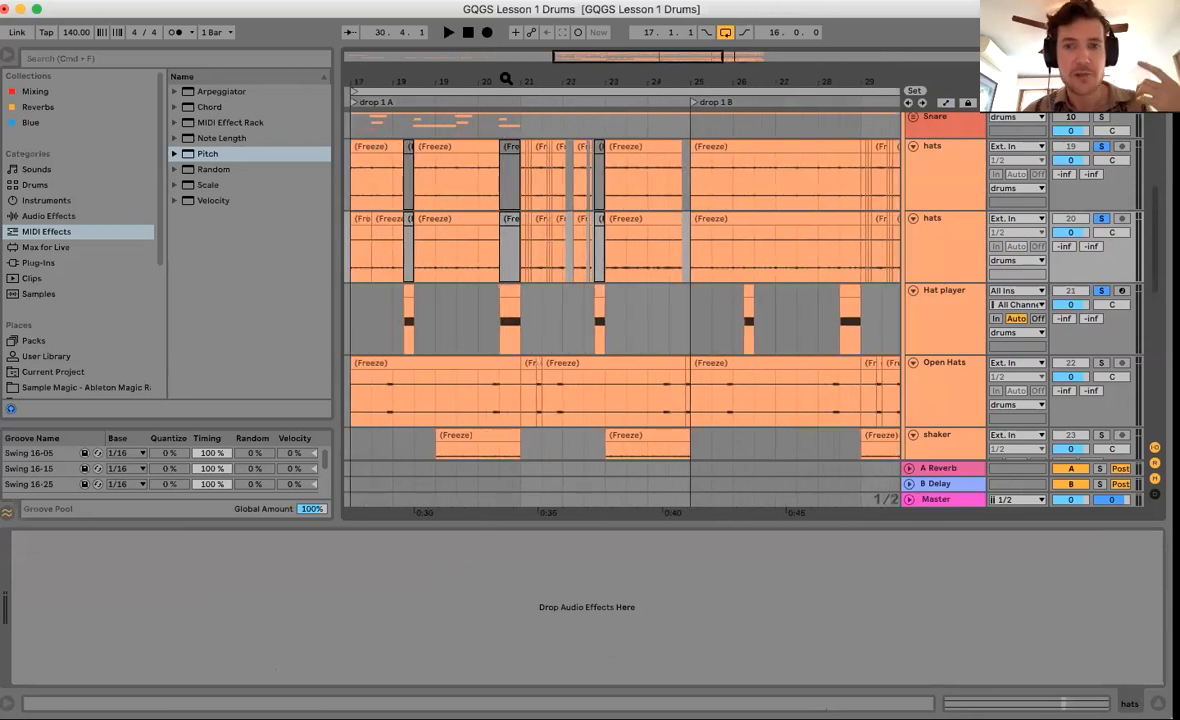
Hide the device panel and review the Hat player rolls, with the insert marker at 21.1.1.
{"action": "left_click", "coordinate": [516, 327]}
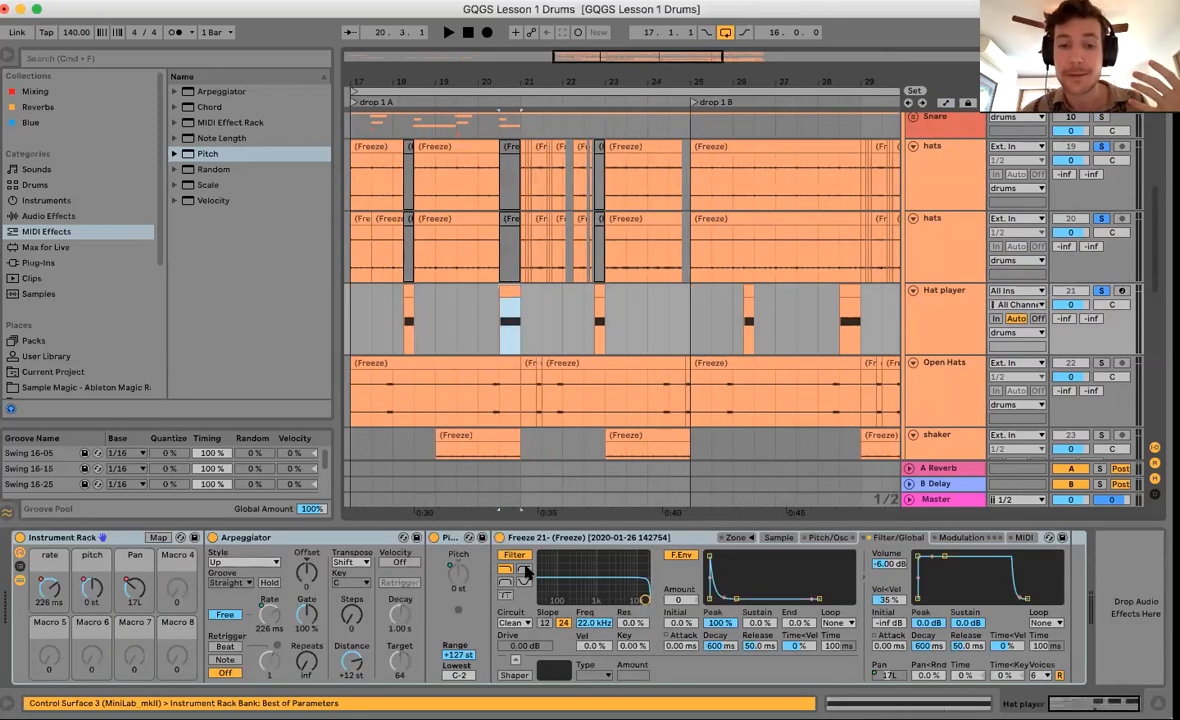
{"action": "key", "text": "super+alt+l"}
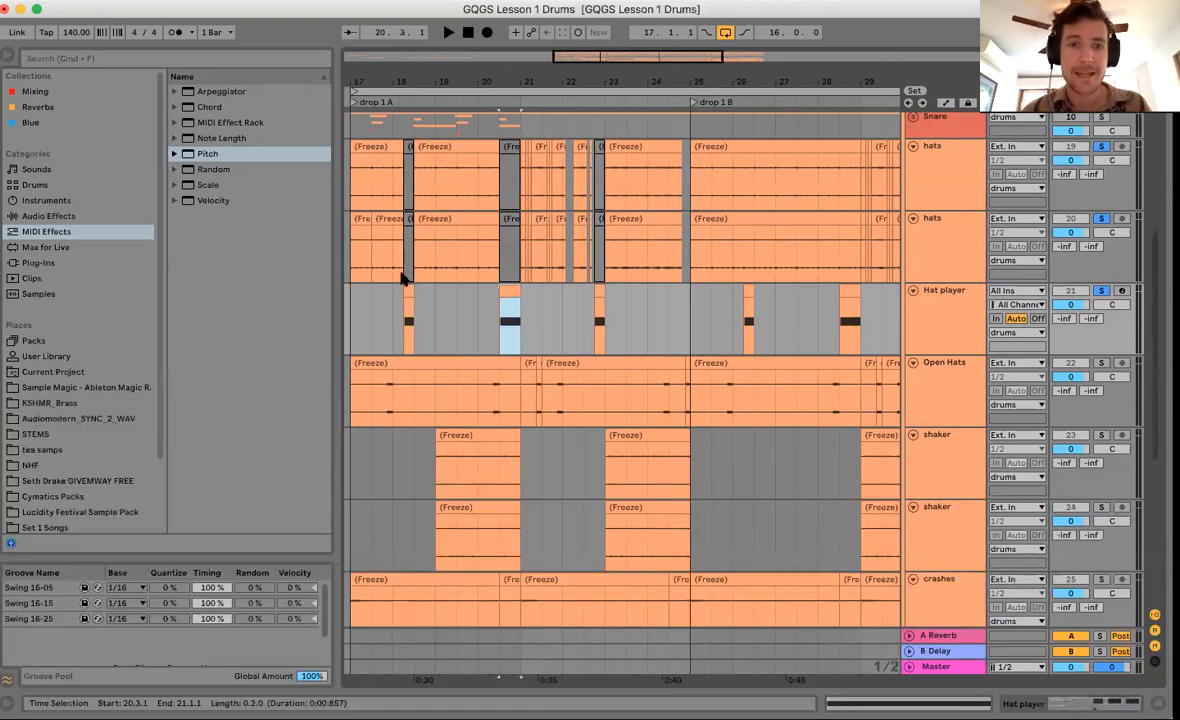
{"action": "left_click_drag", "start_coordinate": [405, 319], "coordinate": [413, 320]}
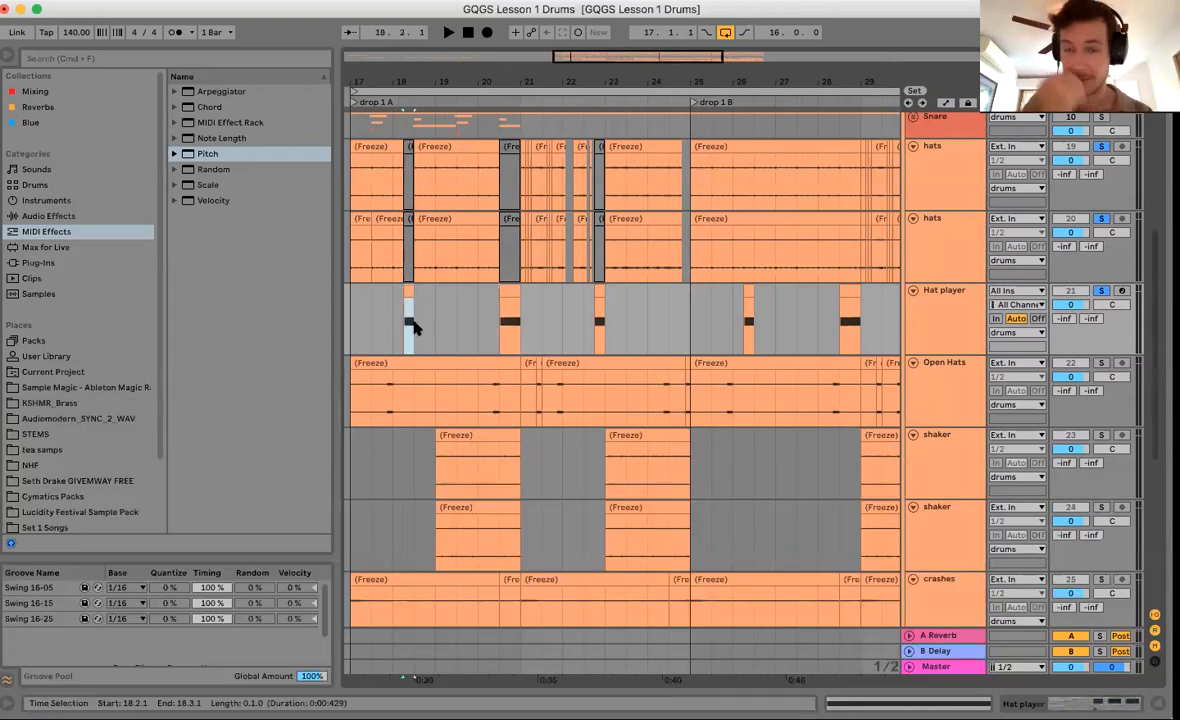
{"action": "scroll", "coordinate": [413, 326], "scroll_direction": "down", "scroll_amount": 6}
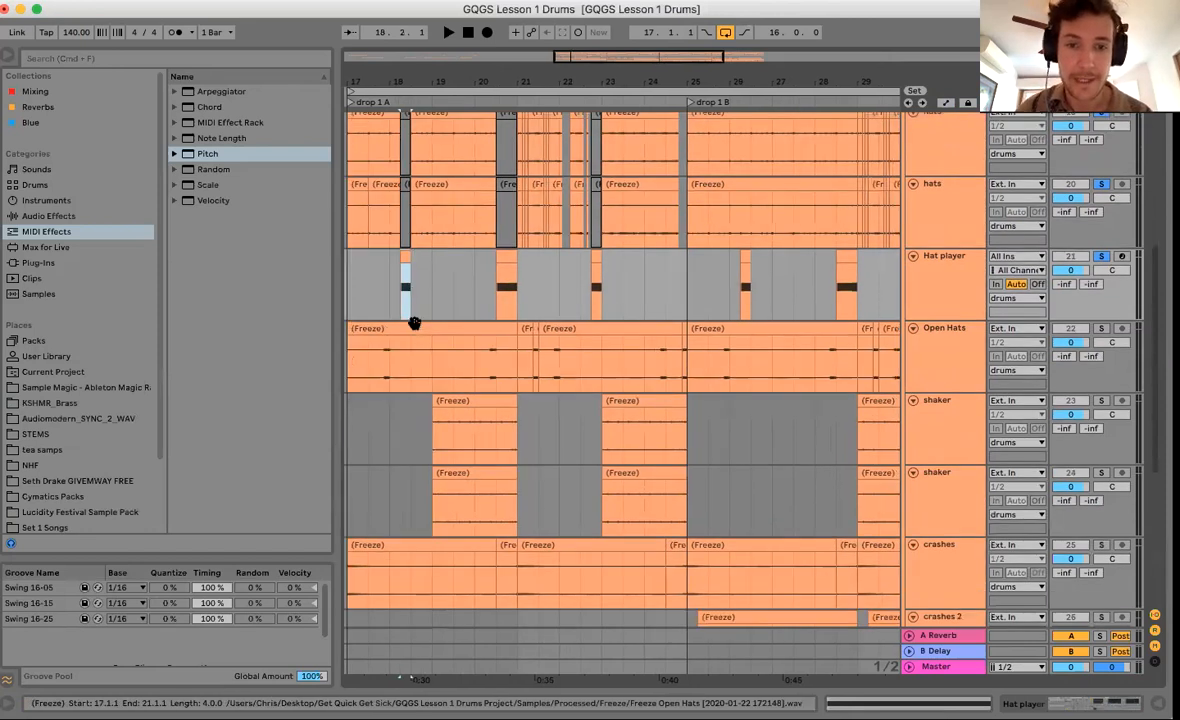
{"action": "left_click", "coordinate": [513, 510]}
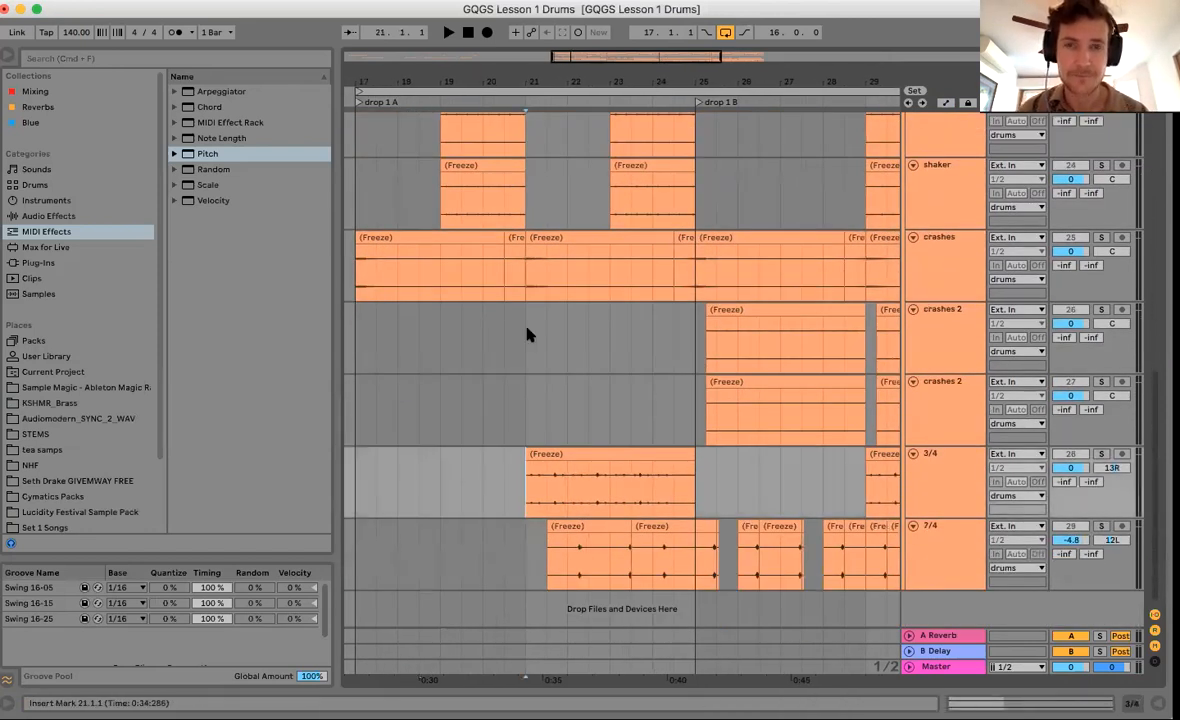
{"action": "scroll", "coordinate": [538, 293], "scroll_direction": "up", "scroll_amount": 5}
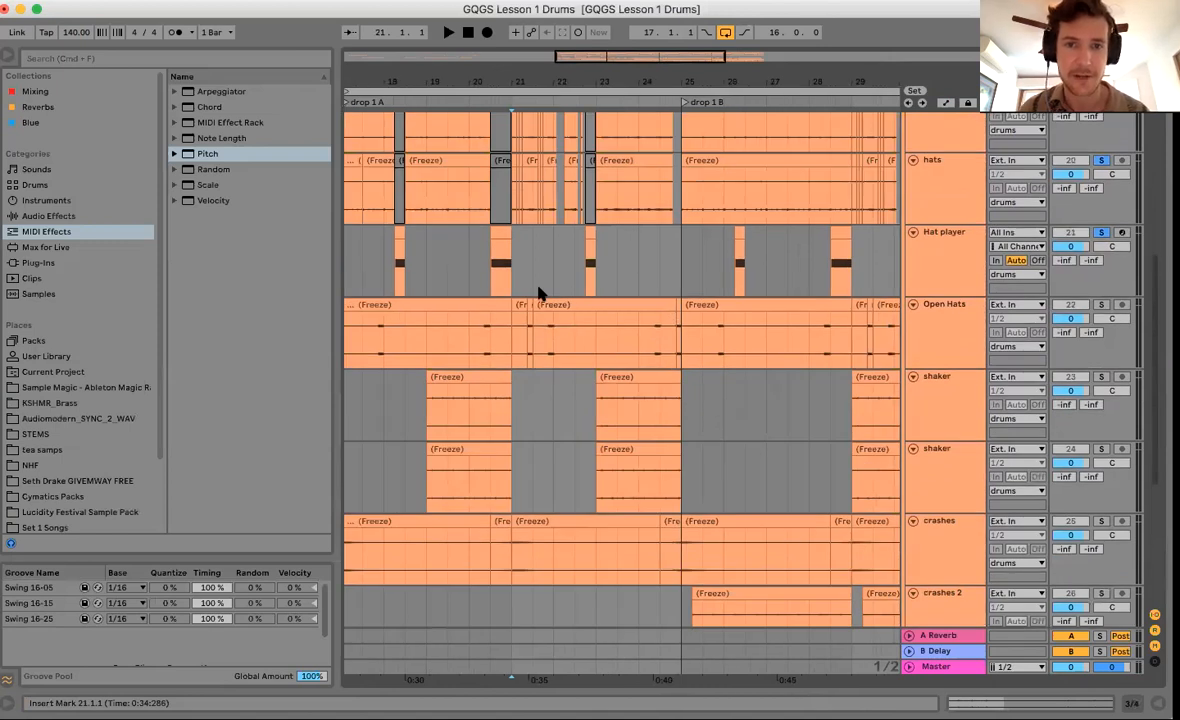
{"action": "scroll", "coordinate": [538, 293], "scroll_direction": "up", "scroll_amount": 2}
{"action": "scroll", "coordinate": [535, 310], "scroll_direction": "down", "scroll_amount": 3}
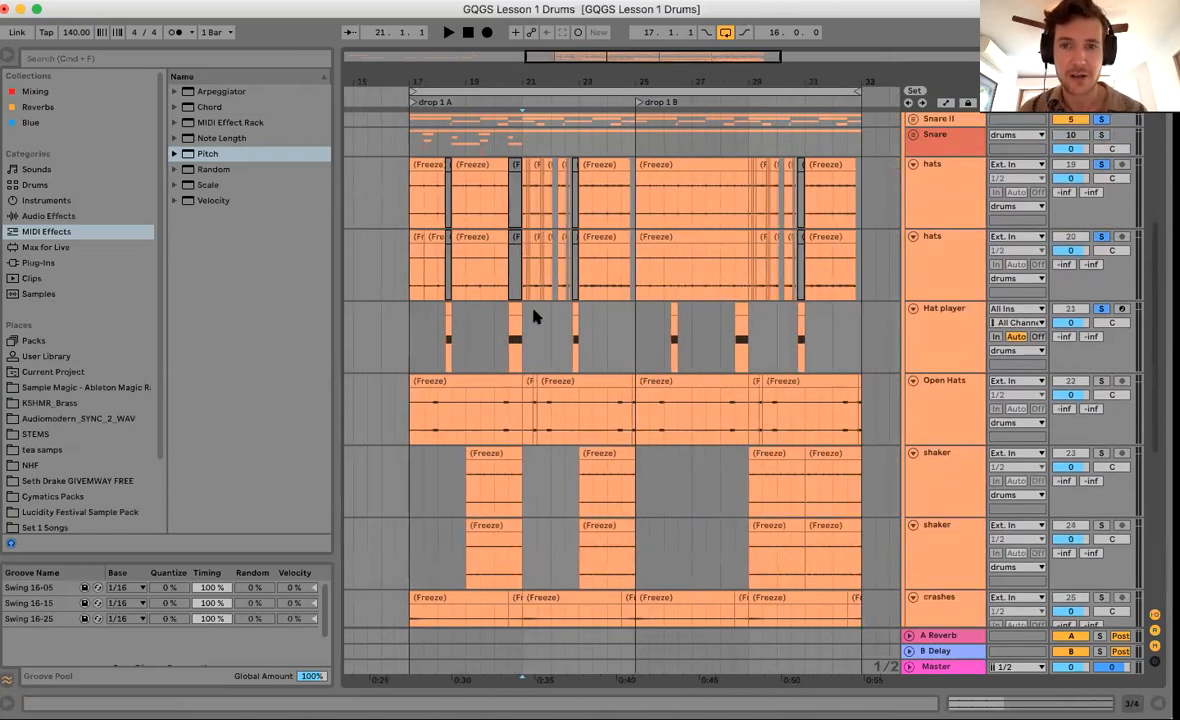
Duplicate the Hat player track and fold the copy.
{"action": "left_click", "coordinate": [611, 330]}
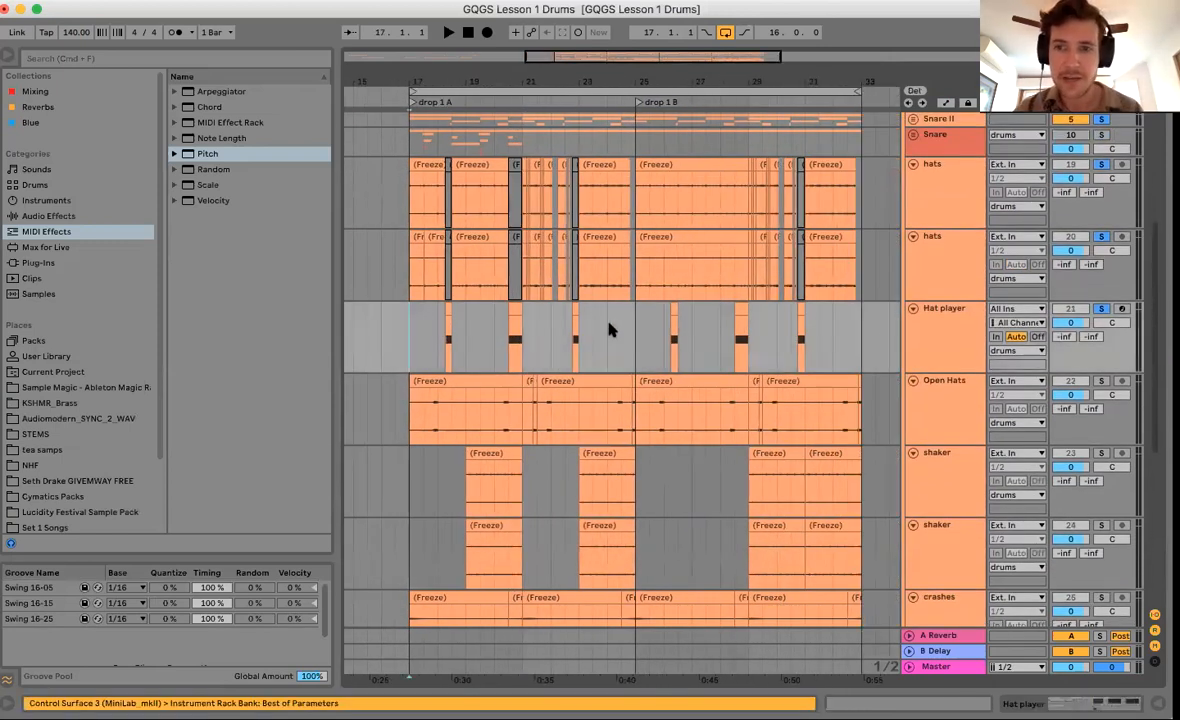
{"action": "left_click", "coordinate": [918, 340]}
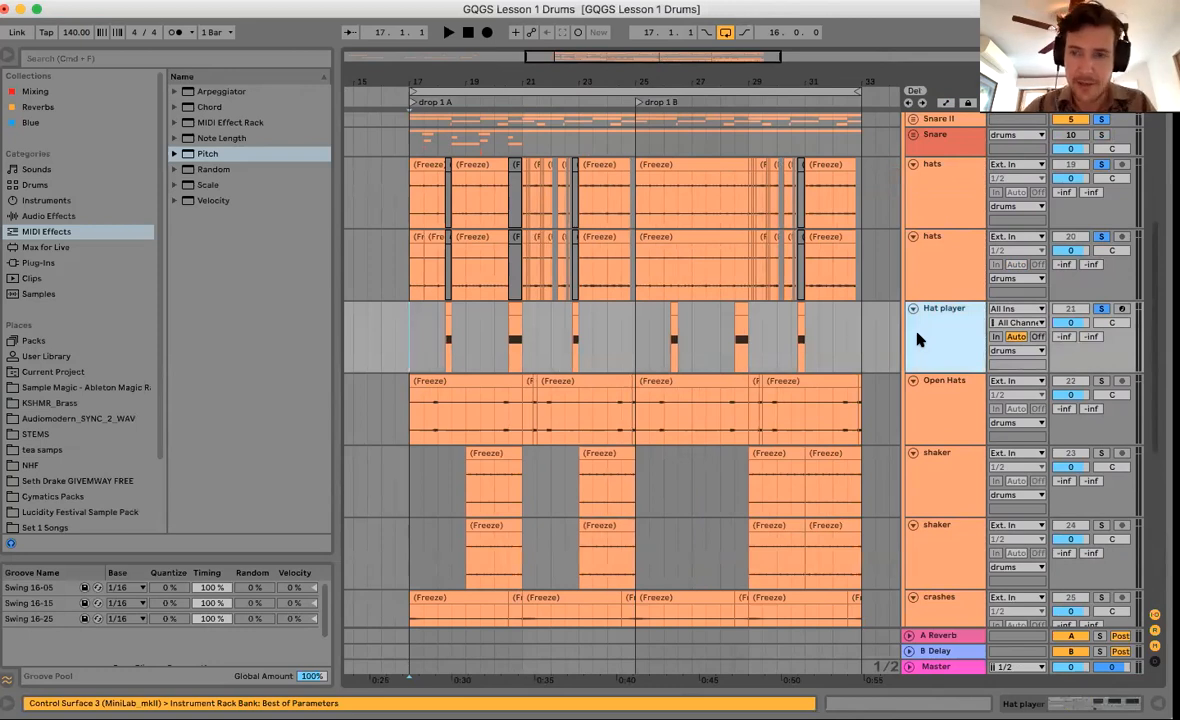
{"action": "key", "text": "super+d"}
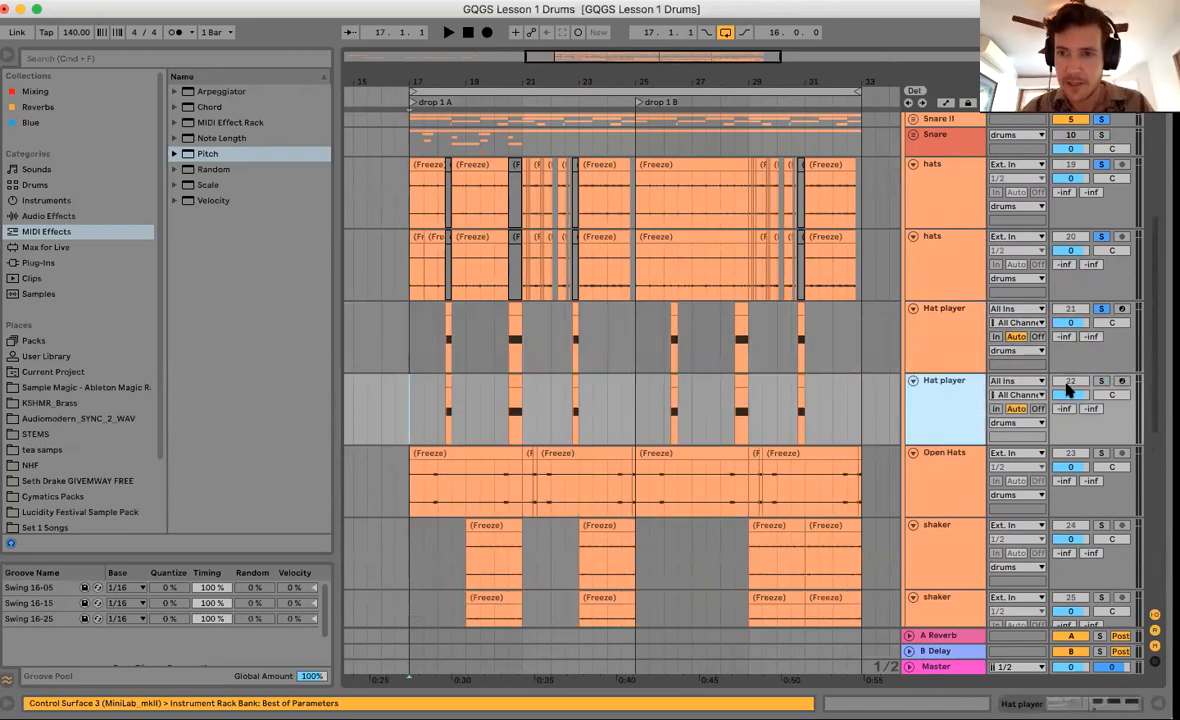
{"action": "left_click", "coordinate": [912, 380]}
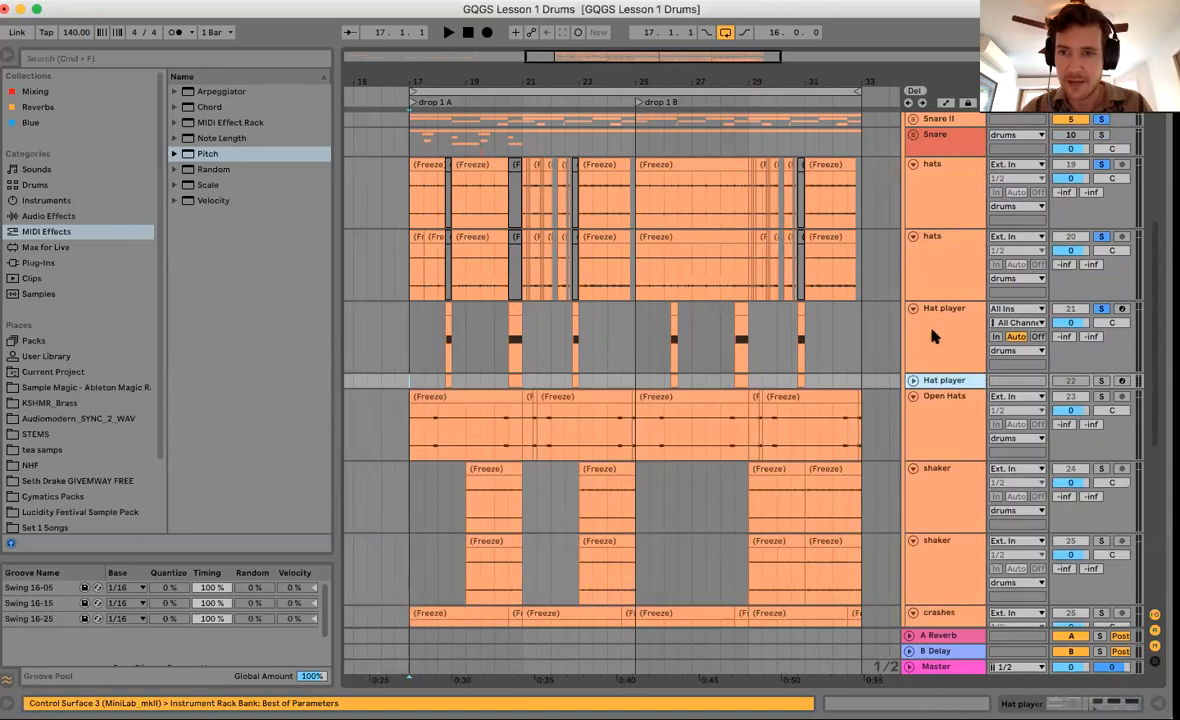
Freeze the original Hat player track.
{"action": "left_click", "coordinate": [932, 337]}
{"action": "right_click", "coordinate": [932, 337]}
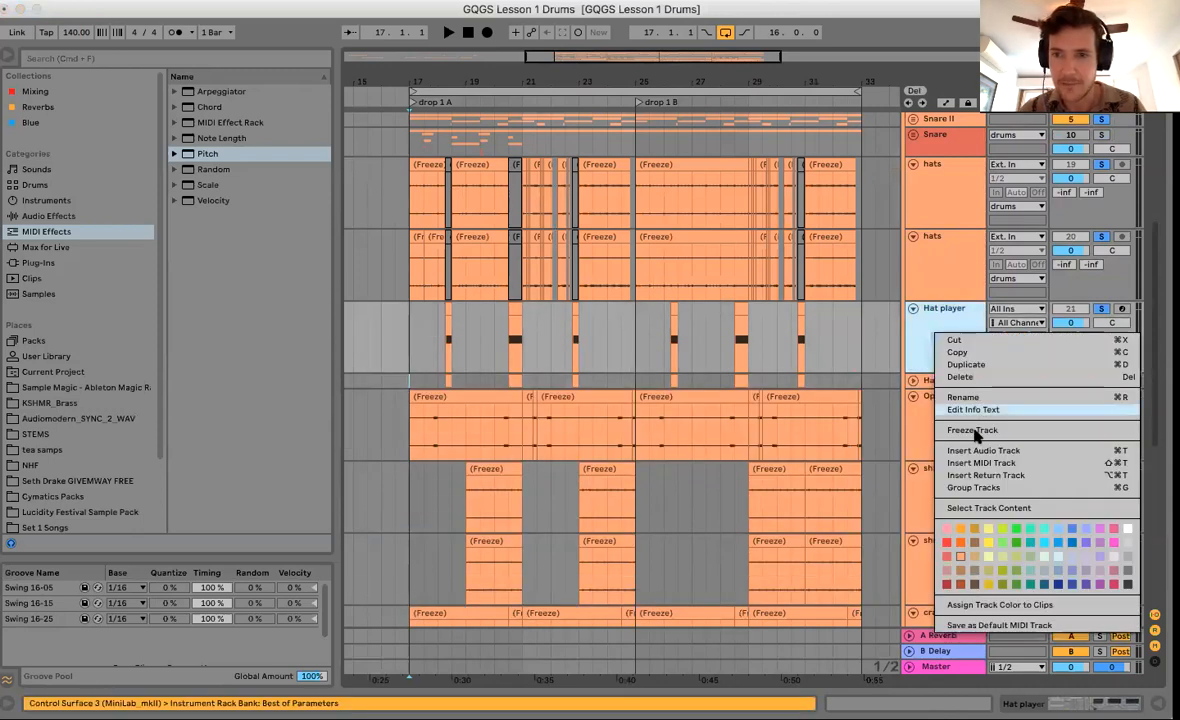
{"action": "left_click", "coordinate": [897, 357]}
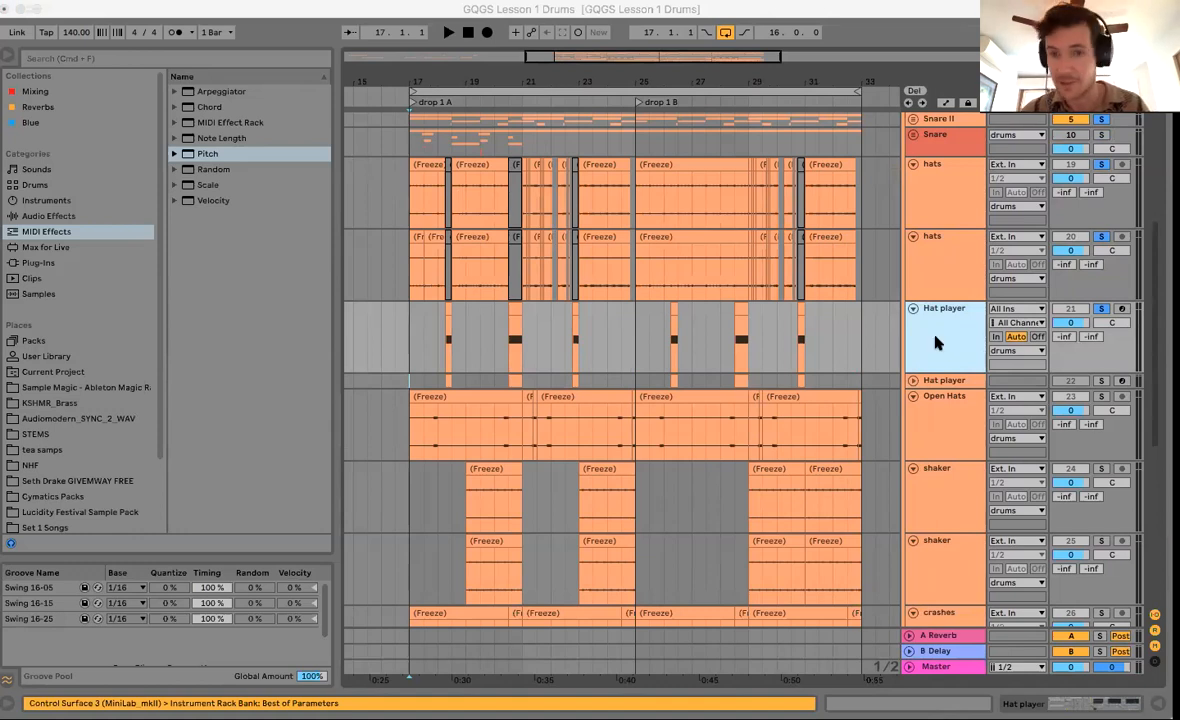
{"action": "left_click", "coordinate": [938, 343]}
{"action": "right_click", "coordinate": [938, 343]}
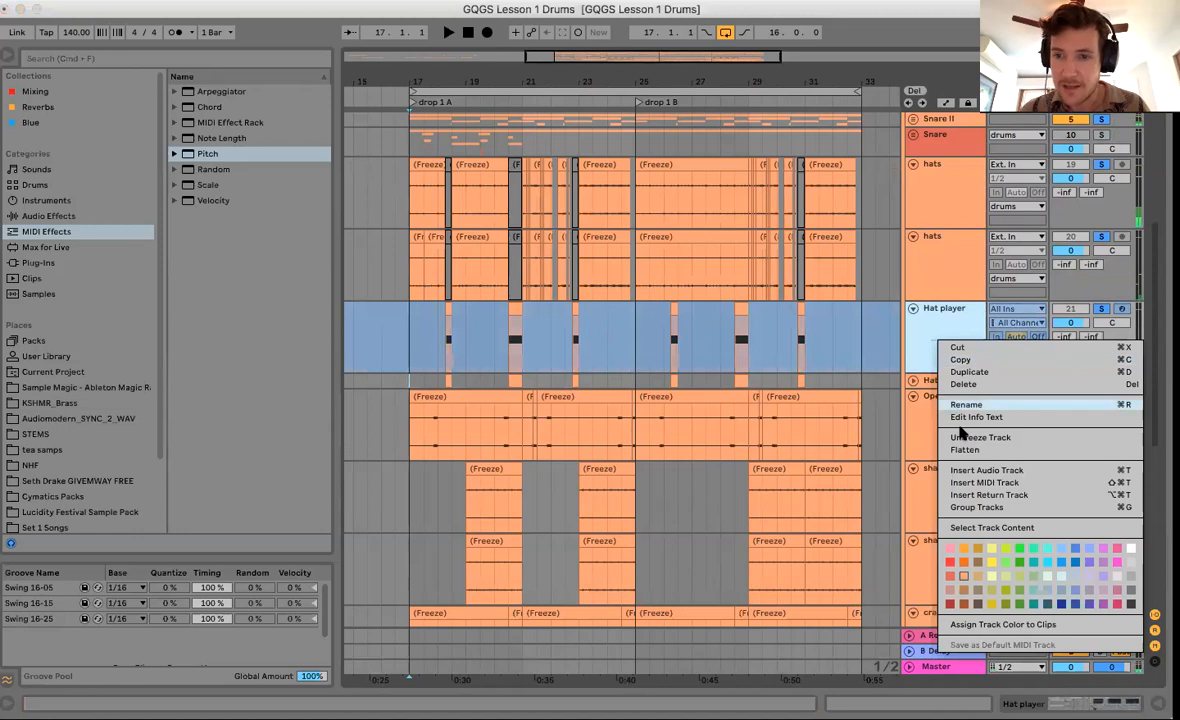
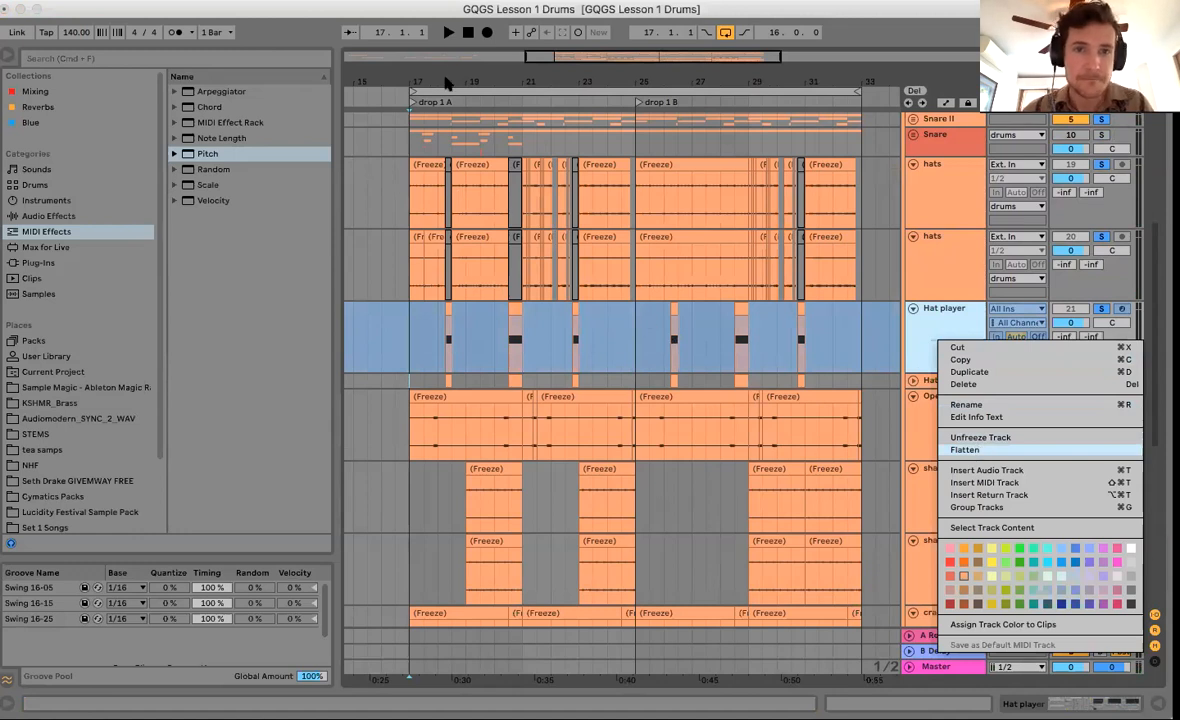
Flatten the frozen Hat player track into audio clips.
{"action": "left_click_drag", "start_coordinate": [441, 78], "coordinate": [441, 80]}
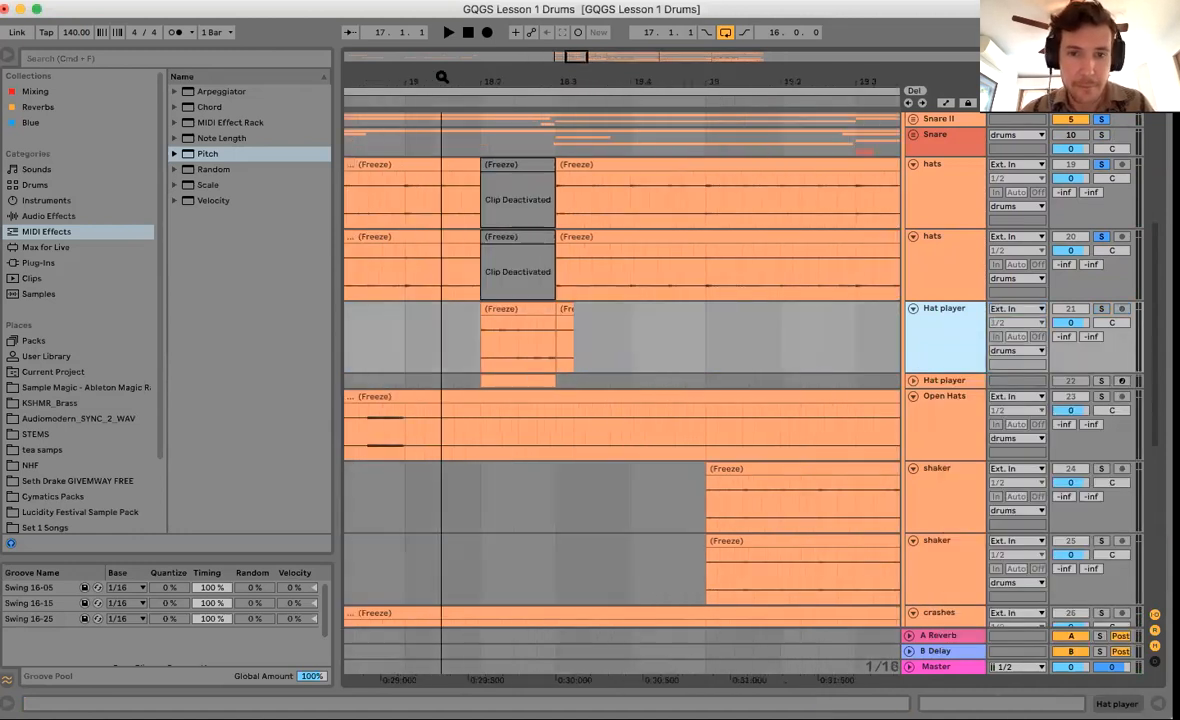
Delete the Hat player overhang past the bar-18 gap, enlarge the track, and check the clip end near 18.2.4.
{"action": "left_click", "coordinate": [555, 345]}
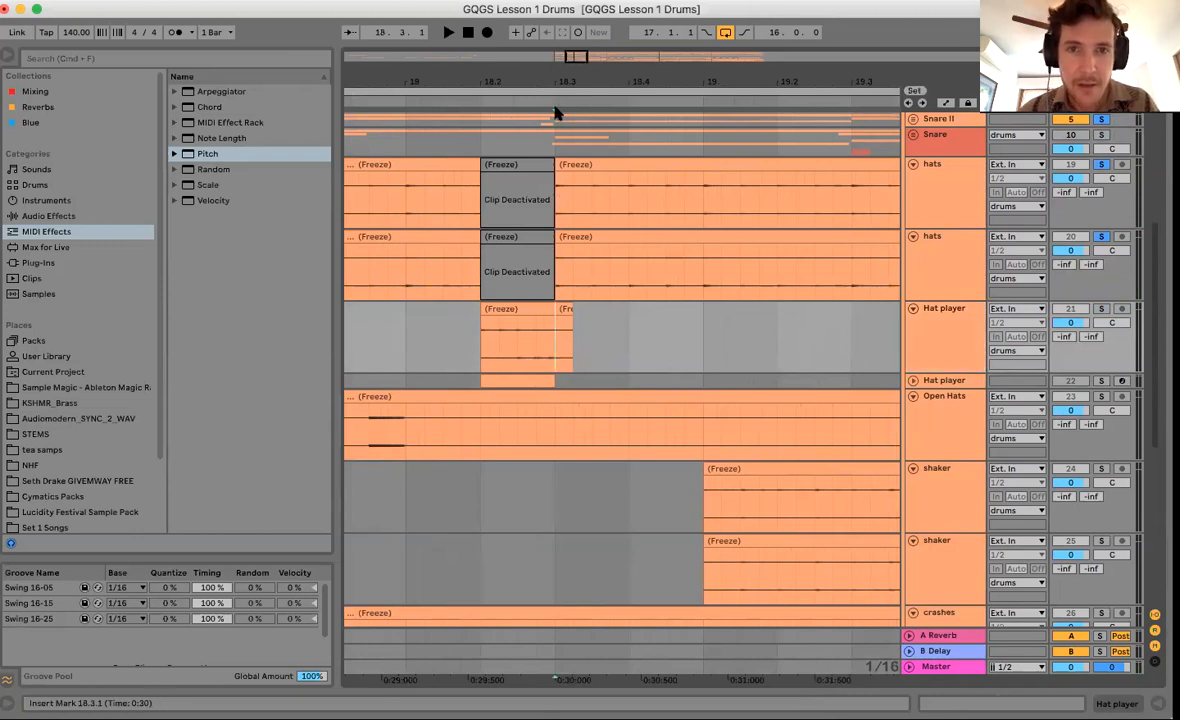
{"action": "left_click_drag", "start_coordinate": [504, 80], "coordinate": [504, 115]}
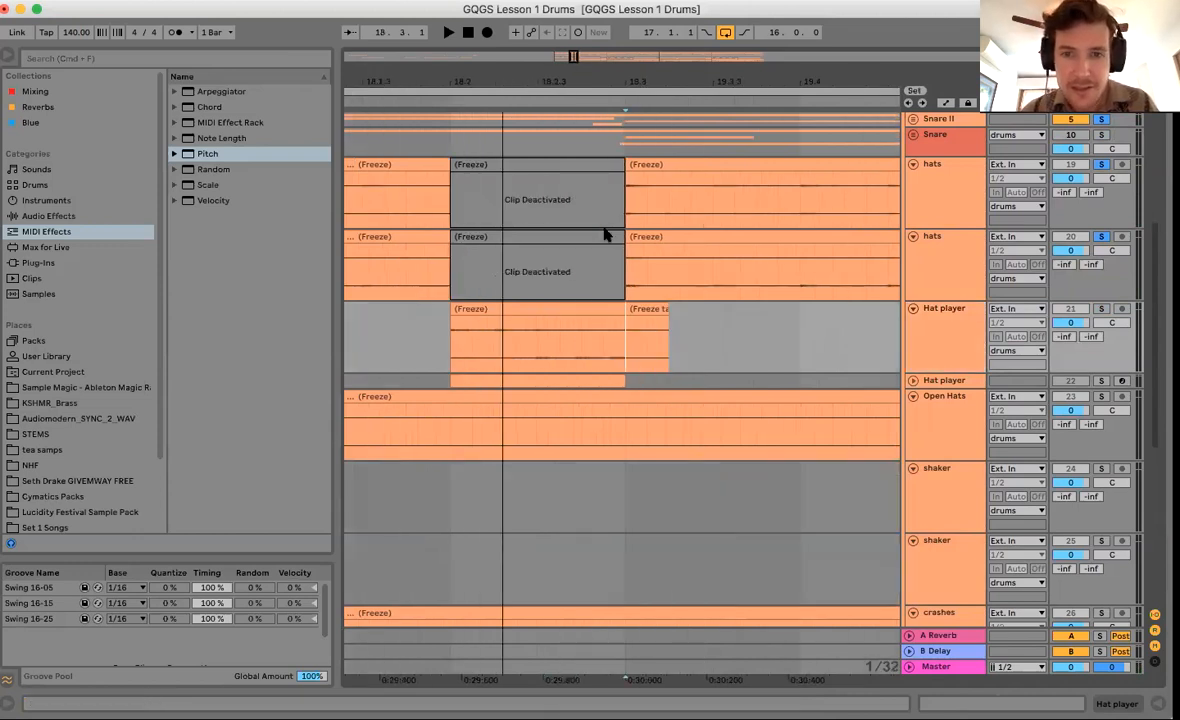
{"action": "left_click_drag", "start_coordinate": [625, 356], "coordinate": [663, 357]}
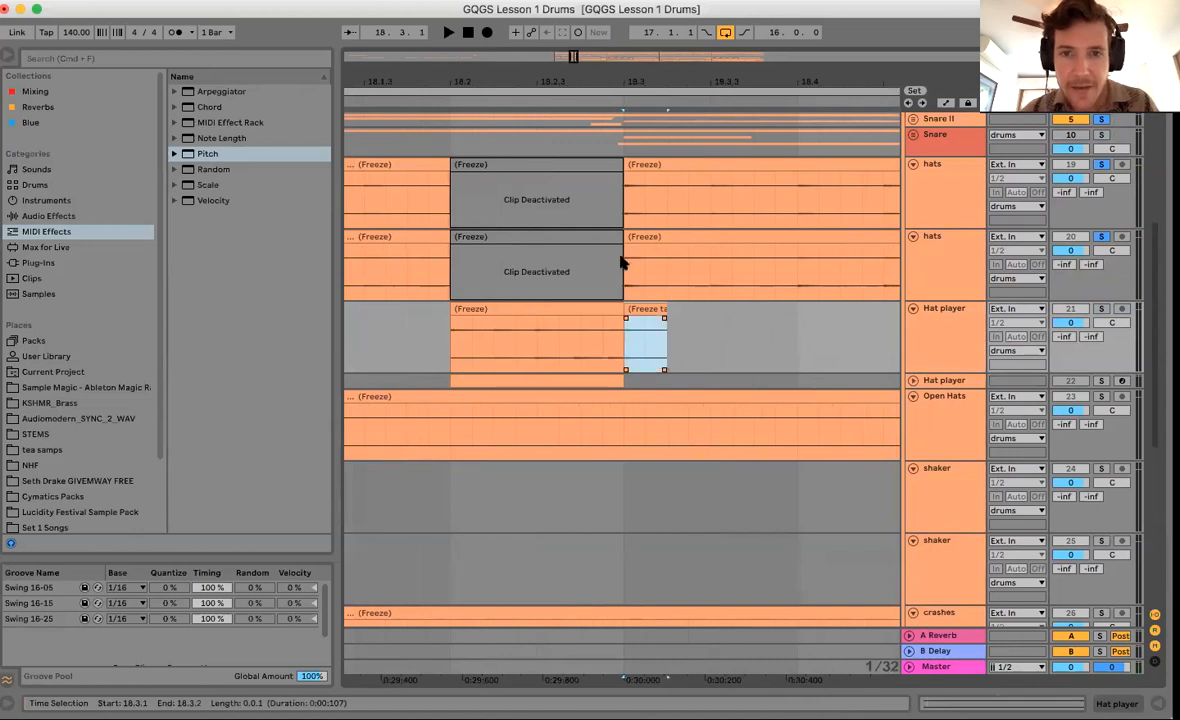
{"action": "left_click_drag", "start_coordinate": [624, 257], "coordinate": [663, 266]}
{"action": "left_click_drag", "start_coordinate": [635, 345], "coordinate": [687, 347]}
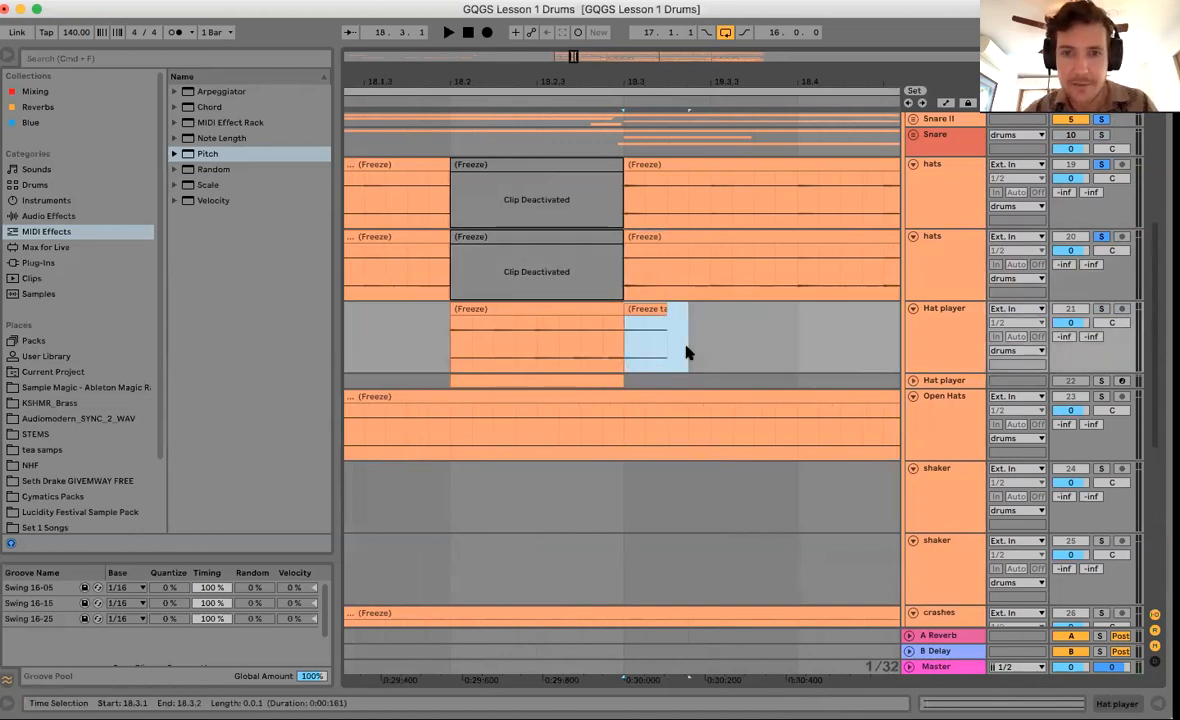
{"action": "key", "text": "Delete"}
{"action": "left_click", "coordinate": [617, 320]}
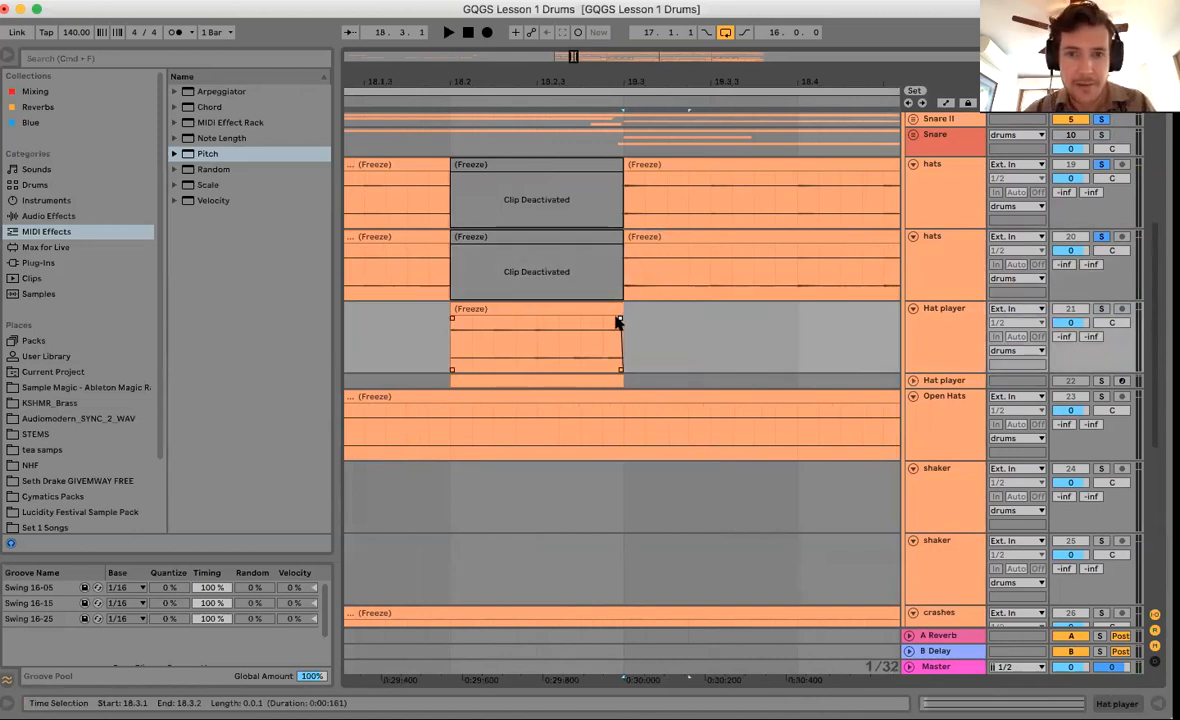
{"action": "left_click_drag", "start_coordinate": [940, 370], "coordinate": [901, 527]}
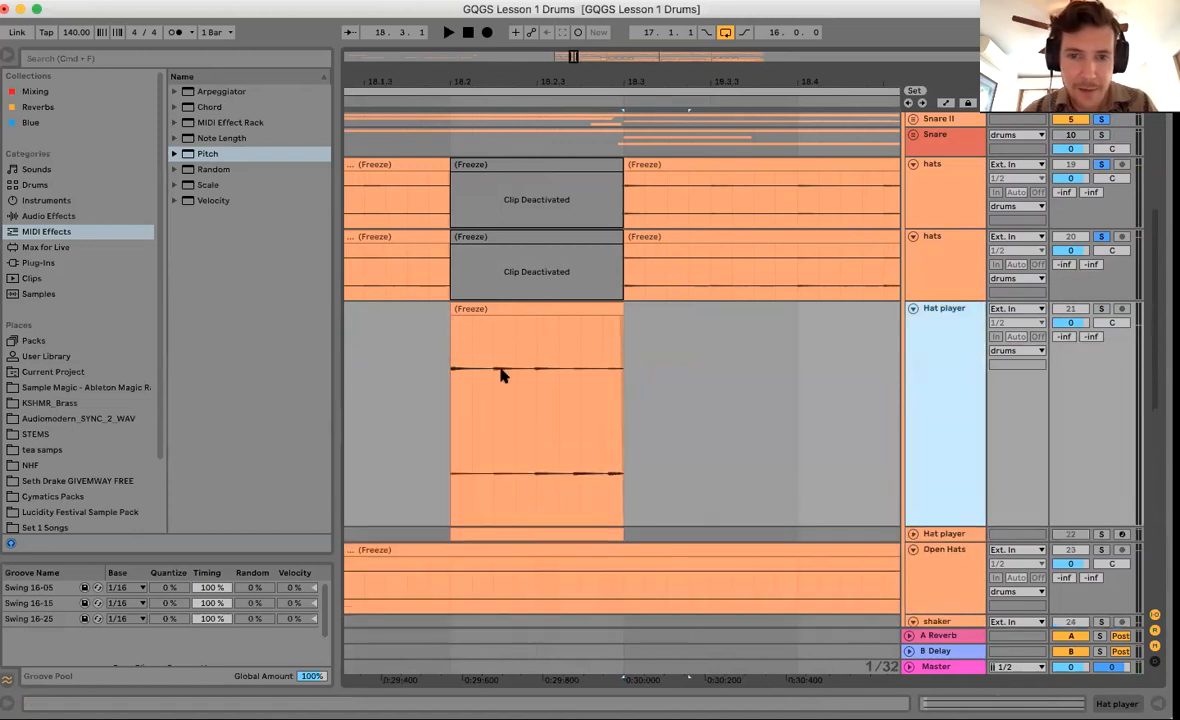
{"action": "left_click", "coordinate": [573, 388]}
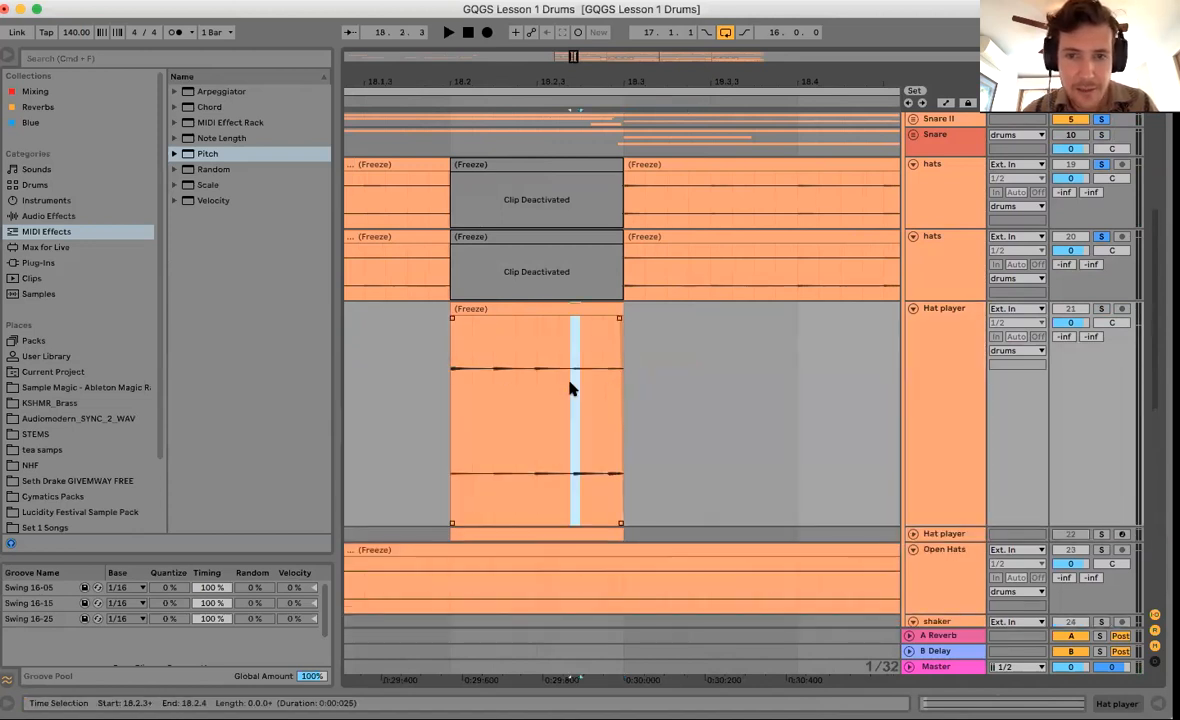
{"action": "left_click", "coordinate": [606, 380]}
{"action": "left_click_drag", "start_coordinate": [604, 378], "coordinate": [608, 378]}
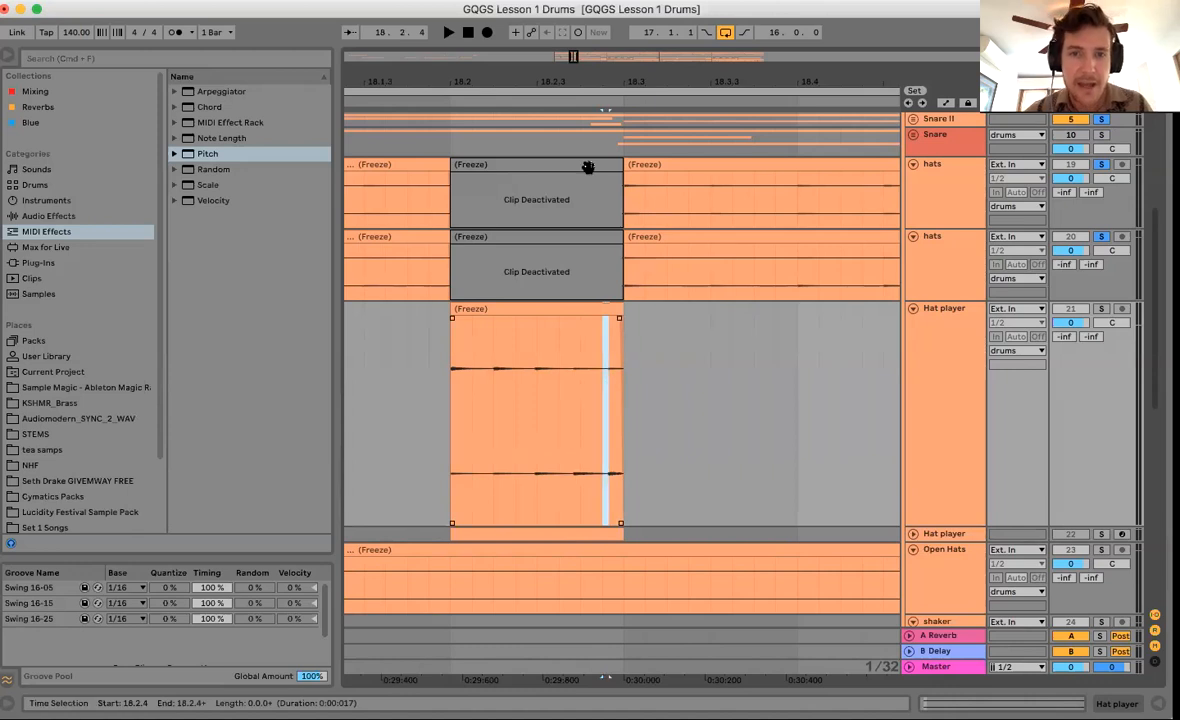
Delete the Hat player freeze tail after the gap and trim the clip to end at bar 21.
{"action": "left_click_drag", "start_coordinate": [574, 79], "coordinate": [574, 45]}
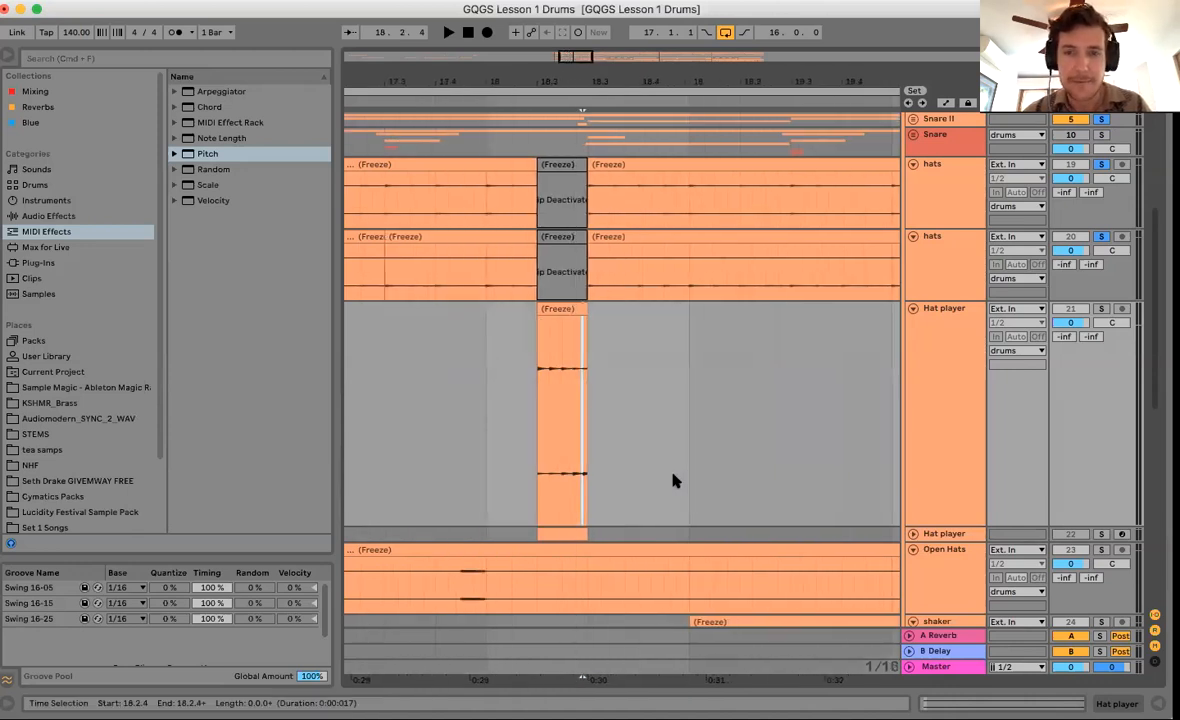
{"action": "scroll", "coordinate": [673, 477], "scroll_direction": "right", "scroll_amount": 4}
{"action": "left_click_drag", "start_coordinate": [703, 82], "coordinate": [703, 118]}
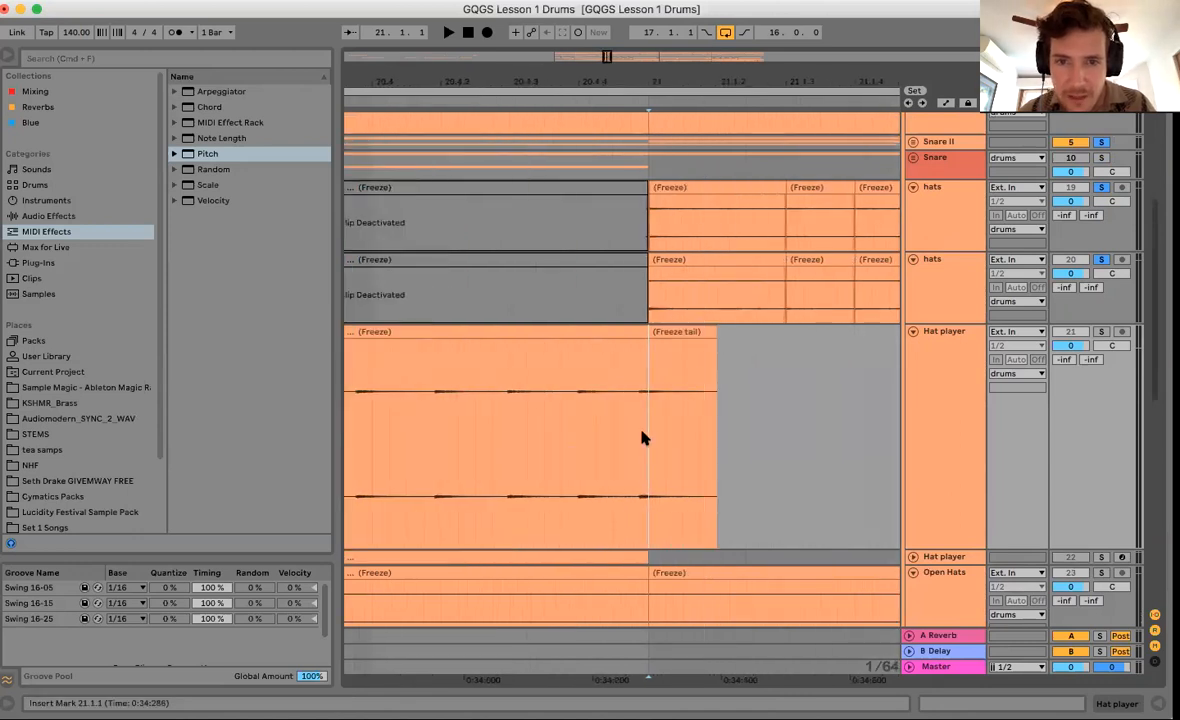
{"action": "left_click_drag", "start_coordinate": [650, 216], "coordinate": [750, 216]}
{"action": "left_click_drag", "start_coordinate": [782, 269], "coordinate": [785, 274]}
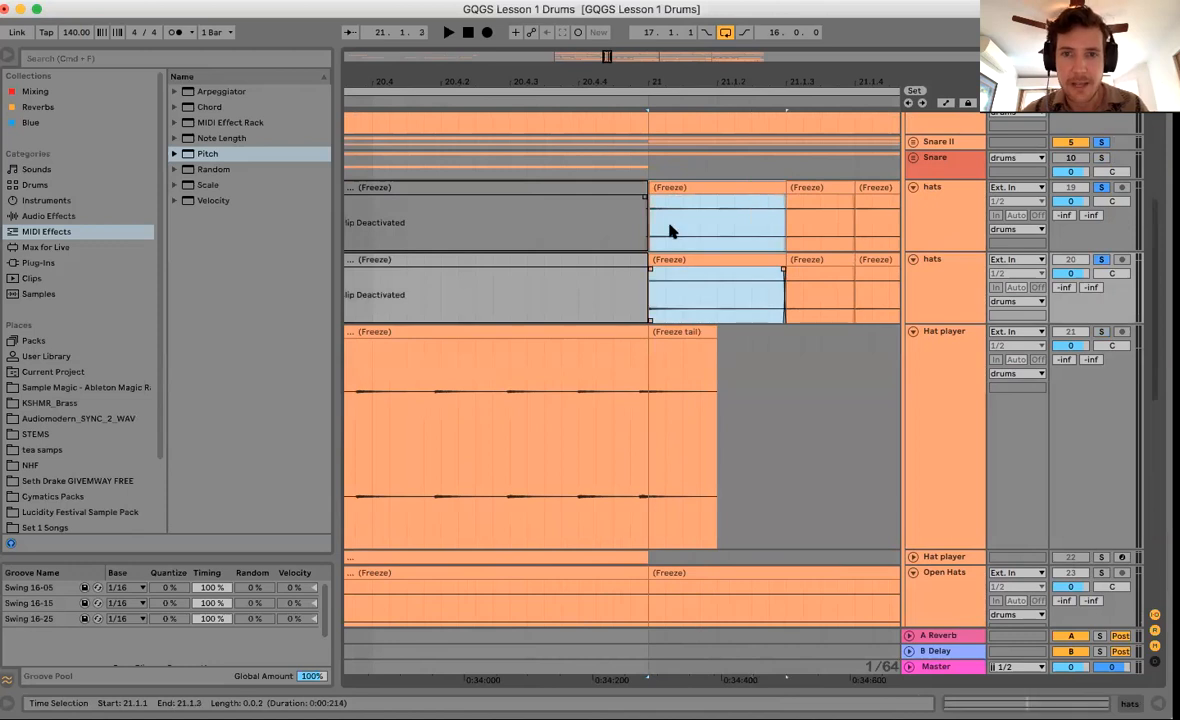
{"action": "left_click_drag", "start_coordinate": [650, 231], "coordinate": [709, 303]}
{"action": "left_click", "coordinate": [688, 334]}
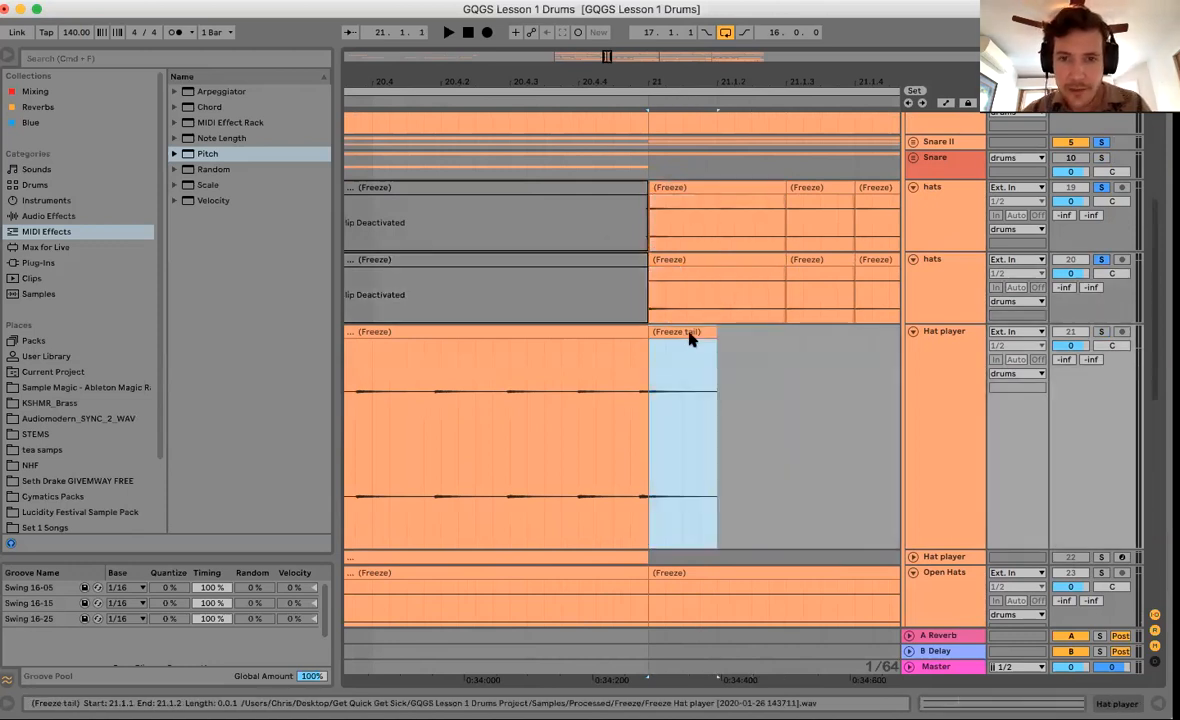
{"action": "key", "text": "Delete"}
{"action": "left_click", "coordinate": [643, 416]}
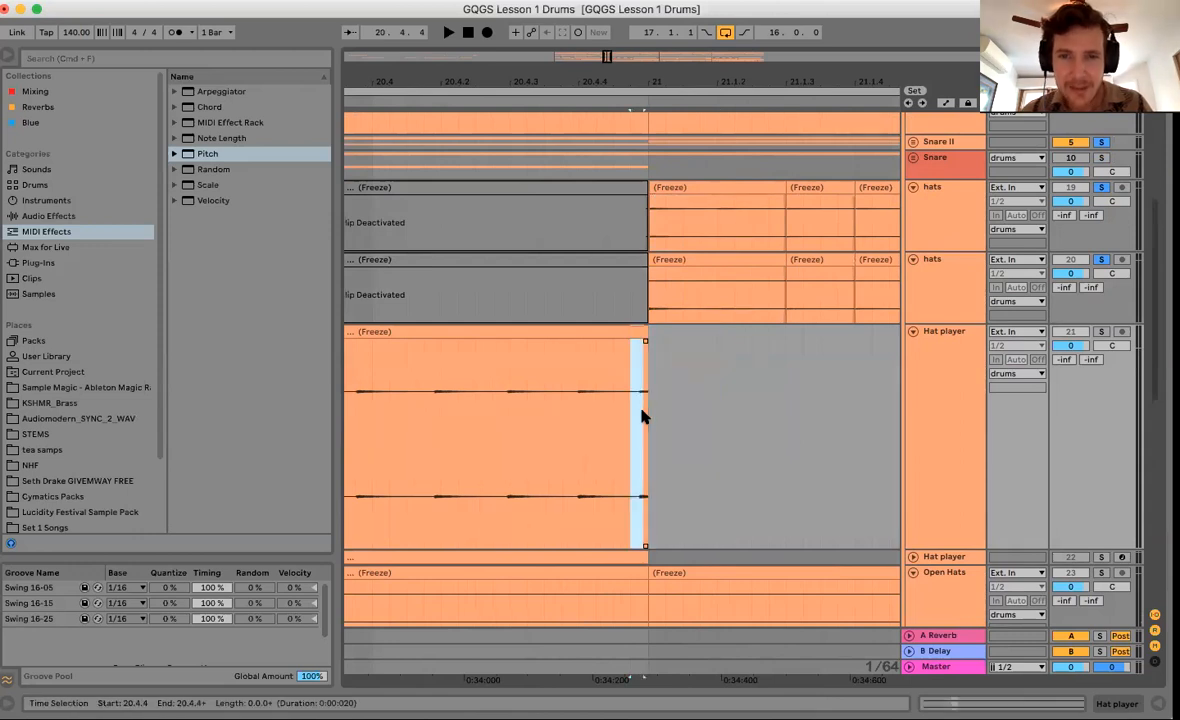
{"action": "left_click_drag", "start_coordinate": [644, 338], "coordinate": [626, 342]}
{"action": "left_click_drag", "start_coordinate": [671, 54], "coordinate": [669, 14]}
Inspect the hats gap ending at bar 23 and play from 22.3.1 to hear it.
{"action": "scroll", "coordinate": [664, 416], "scroll_direction": "down", "scroll_amount": 5}
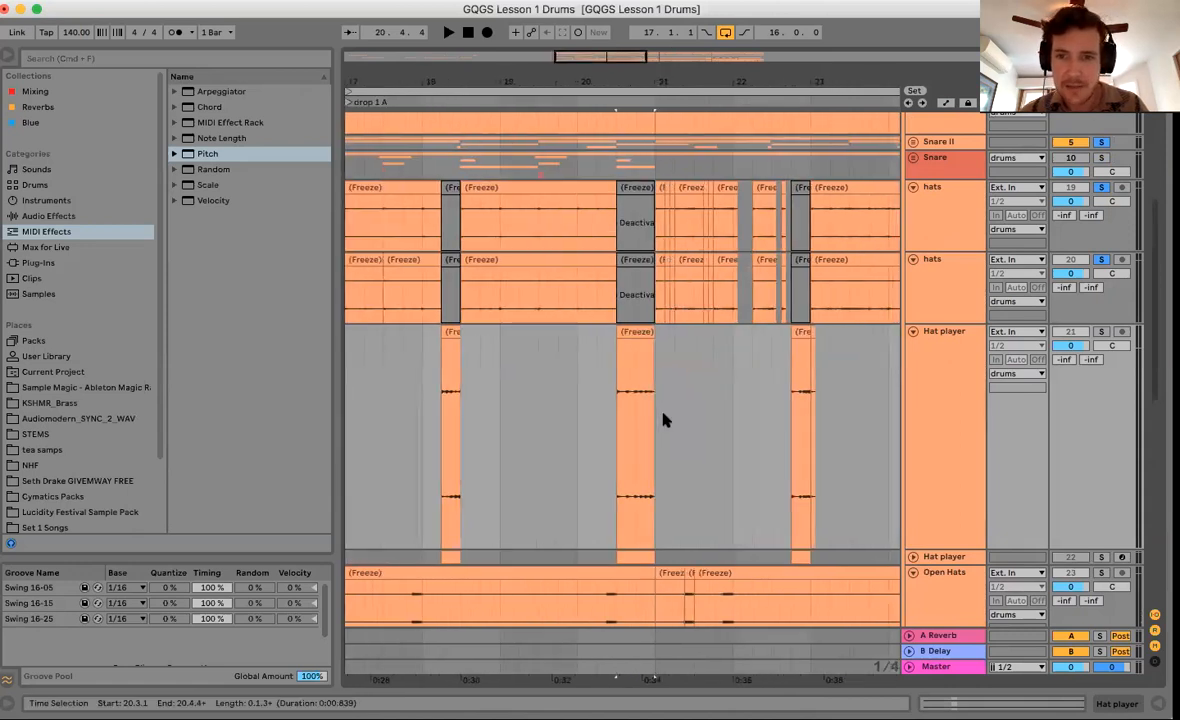
{"action": "scroll", "coordinate": [664, 416], "scroll_direction": "right", "scroll_amount": 2}
{"action": "left_click_drag", "start_coordinate": [722, 80], "coordinate": [730, 240]}
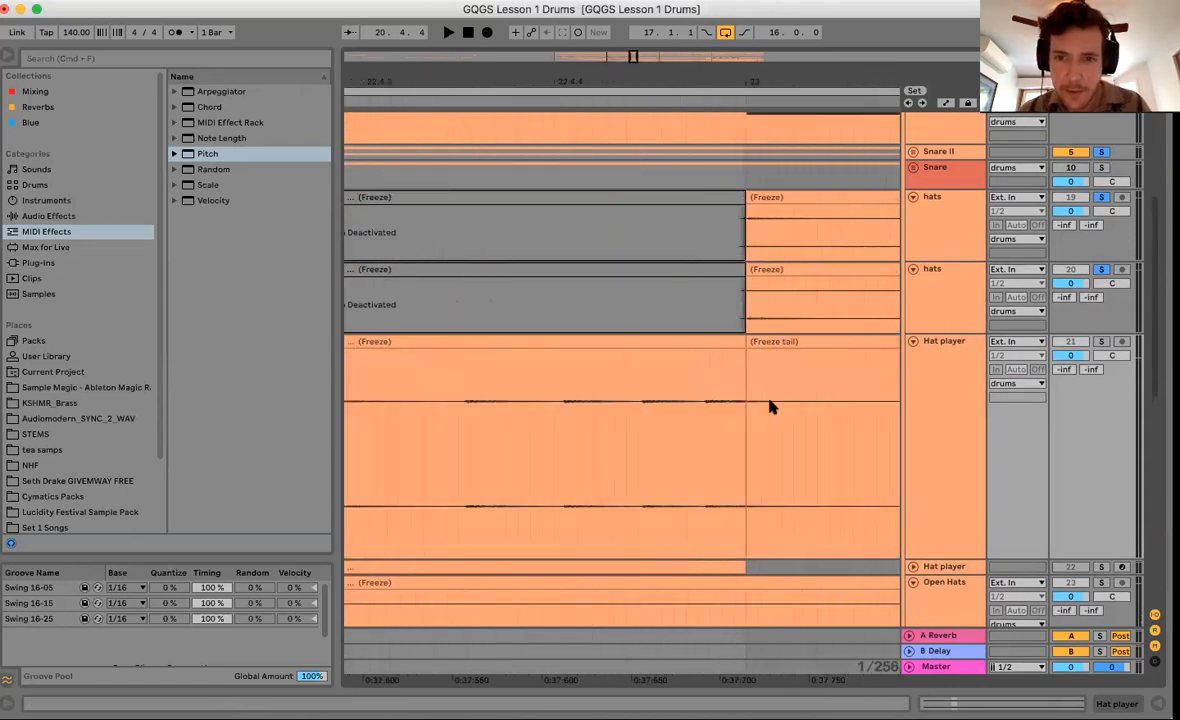
{"action": "left_click", "coordinate": [745, 427]}
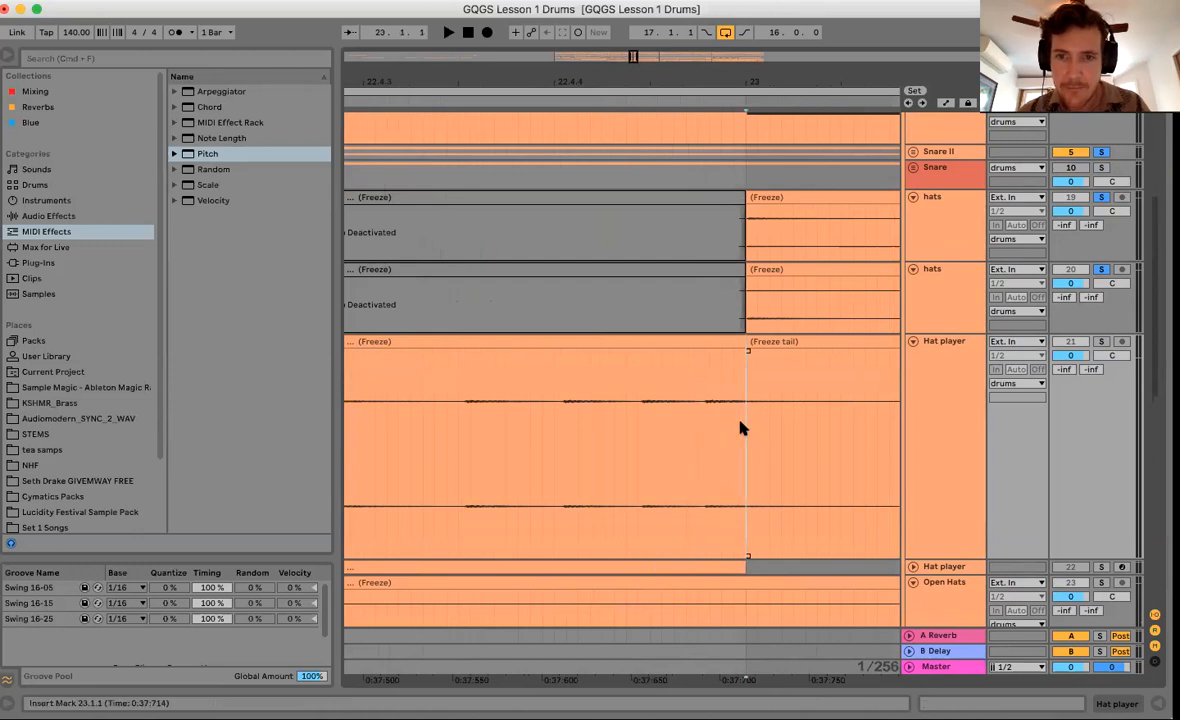
{"action": "left_click_drag", "start_coordinate": [744, 83], "coordinate": [744, 35]}
{"action": "left_click_drag", "start_coordinate": [741, 218], "coordinate": [760, 274]}
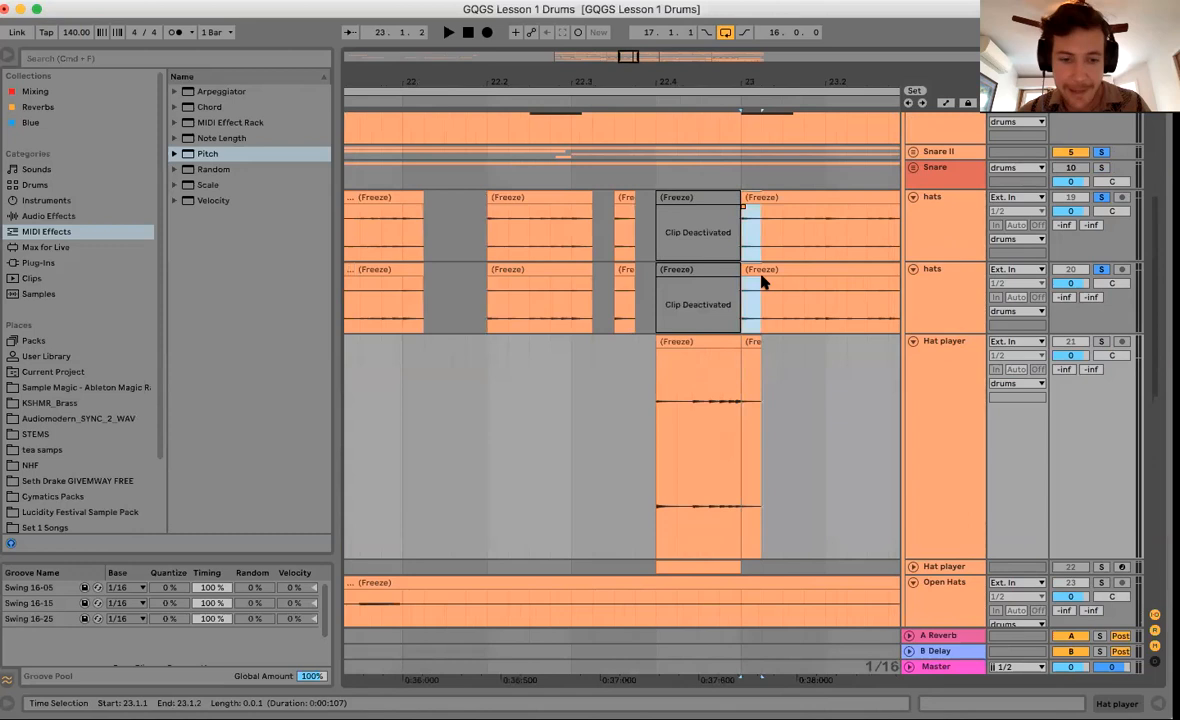
{"action": "left_click", "coordinate": [654, 413]}
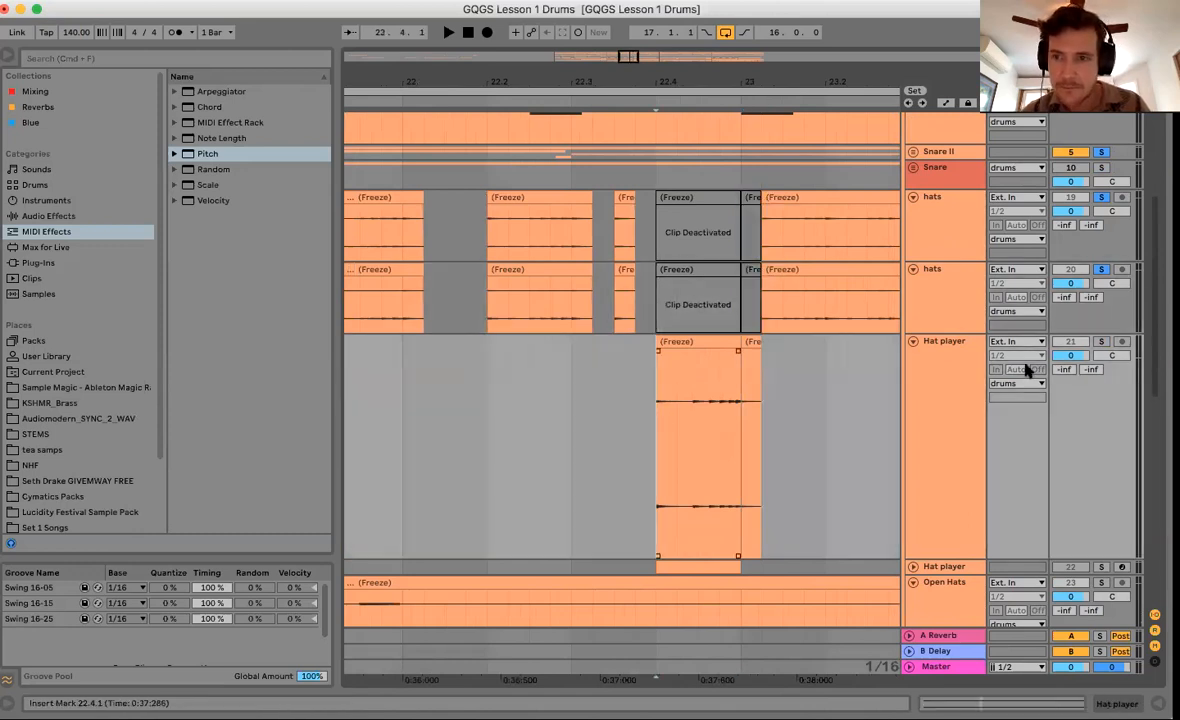
{"action": "left_click", "coordinate": [577, 411]}
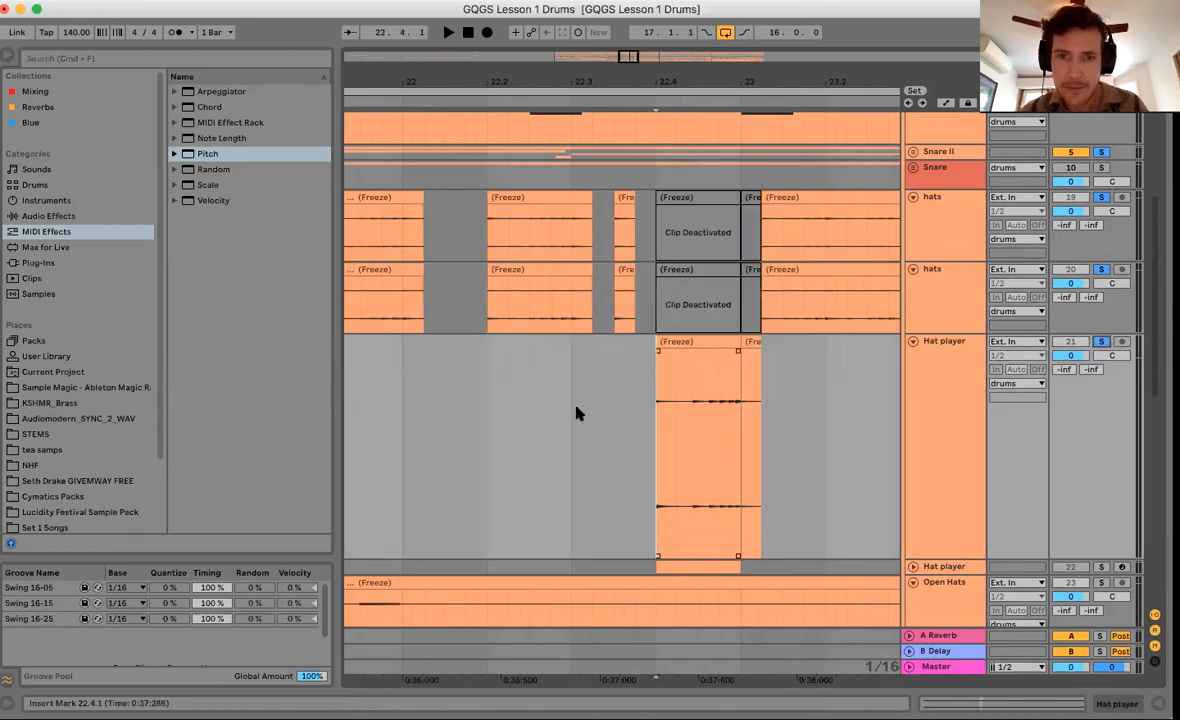
{"action": "key", "text": "space"}
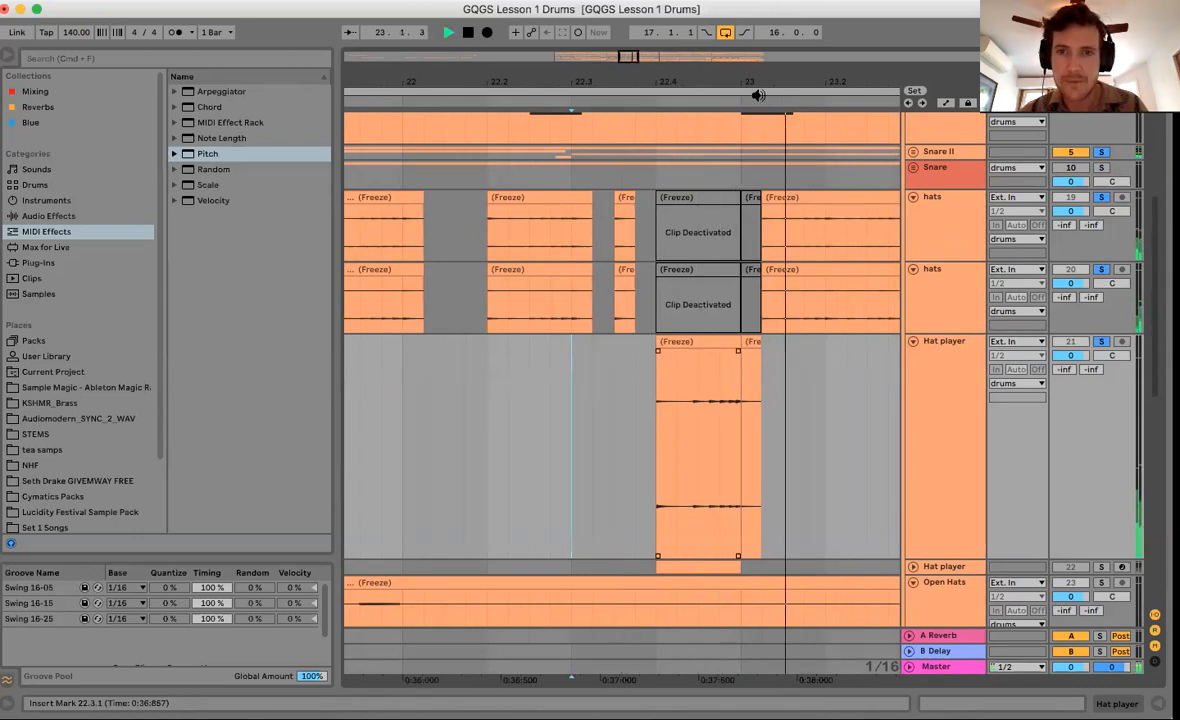
Extend both hats clips back to start at bar 23 and audition from 22.3.1.
{"action": "left_click", "coordinate": [742, 302]}
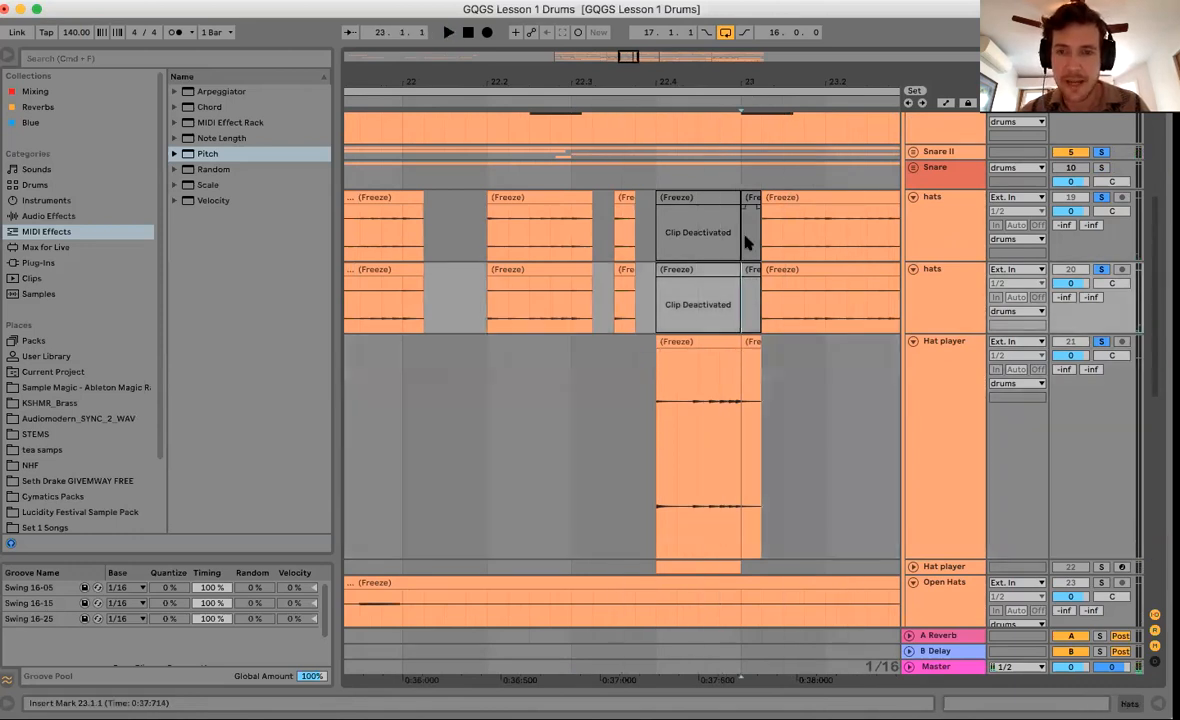
{"action": "left_click_drag", "start_coordinate": [762, 267], "coordinate": [745, 264]}
{"action": "left_click_drag", "start_coordinate": [763, 198], "coordinate": [742, 200]}
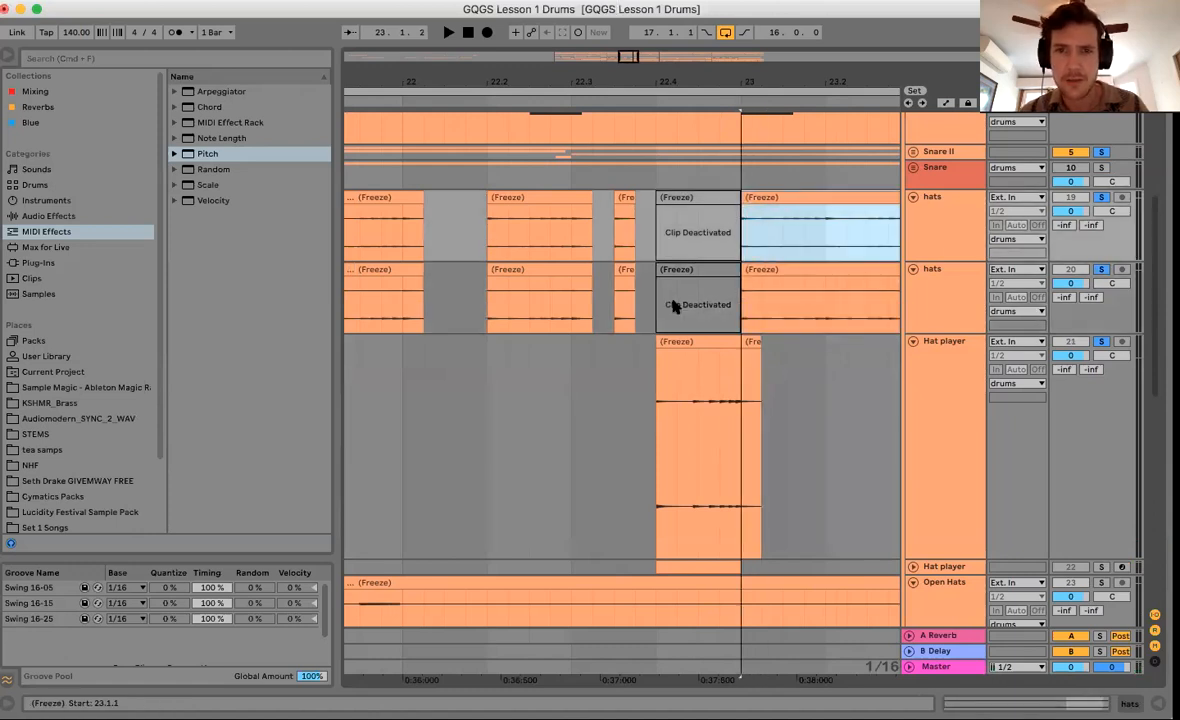
{"action": "left_click", "coordinate": [571, 408]}
{"action": "key", "text": "space"}
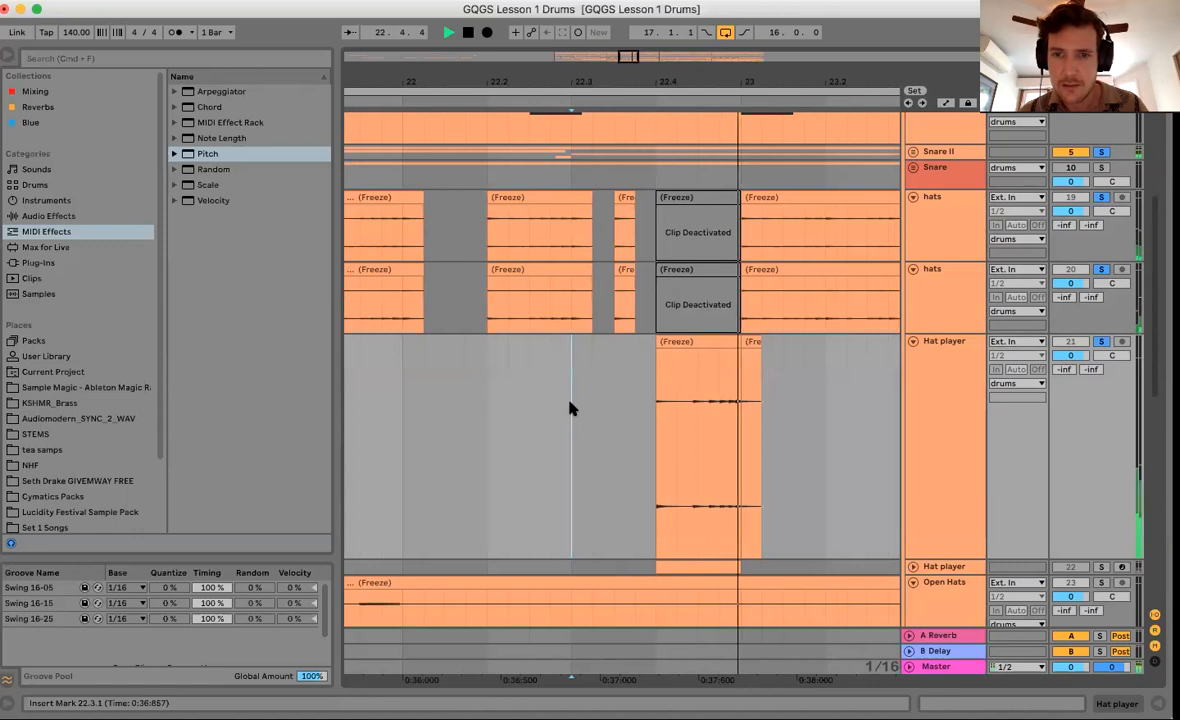
{"action": "key", "text": "space"}
Move both hats clips' start to 23.1.2 and zoom out to the whole drop.
{"action": "left_click_drag", "start_coordinate": [748, 197], "coordinate": [763, 198]}
{"action": "left_click_drag", "start_coordinate": [745, 270], "coordinate": [762, 270]}
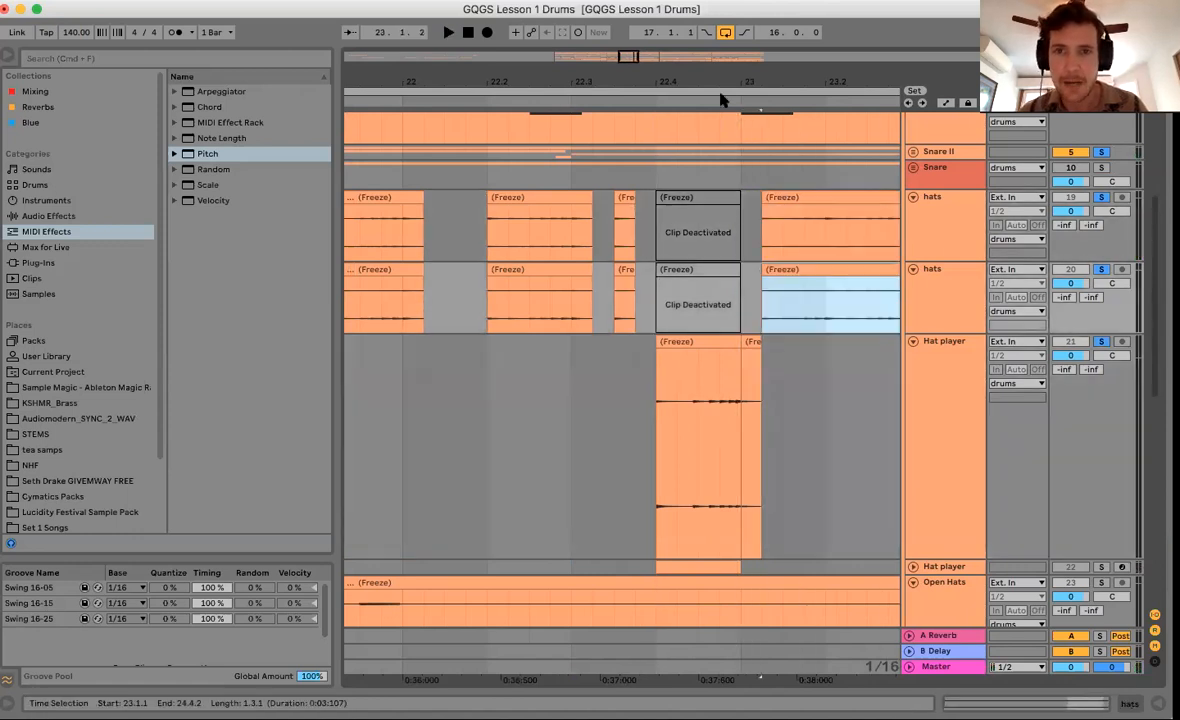
{"action": "left_click_drag", "start_coordinate": [724, 81], "coordinate": [724, 36]}
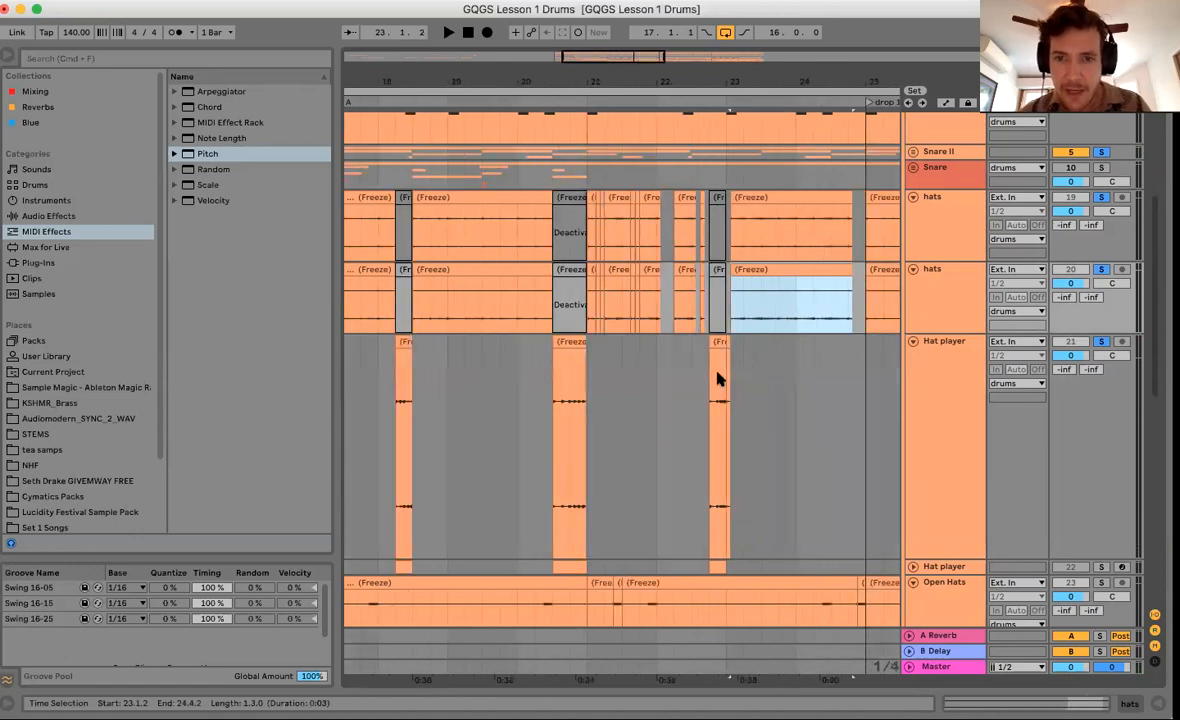
{"action": "scroll", "coordinate": [717, 372], "scroll_direction": "right", "scroll_amount": 4}
{"action": "left_click_drag", "start_coordinate": [691, 81], "coordinate": [691, 36]}
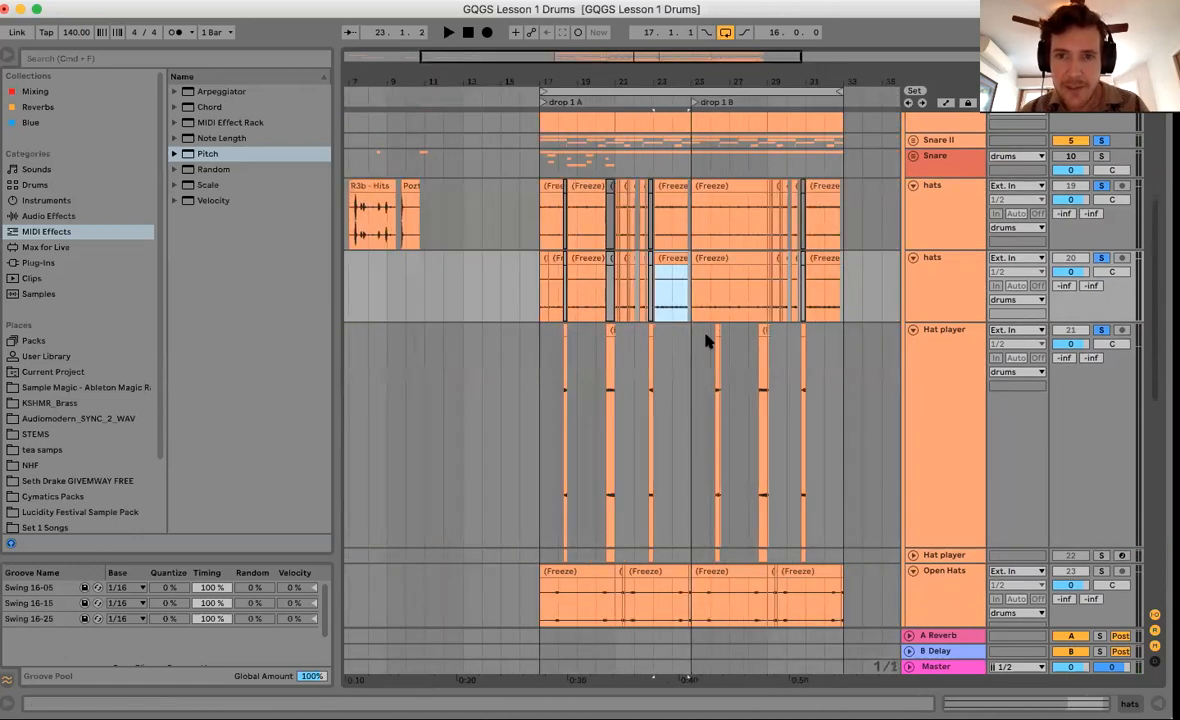
Clear the hat clips from bars 25–33, then restore them with paste.
{"action": "left_click", "coordinate": [690, 366]}
{"action": "left_click", "coordinate": [845, 198], "text": "shift"}
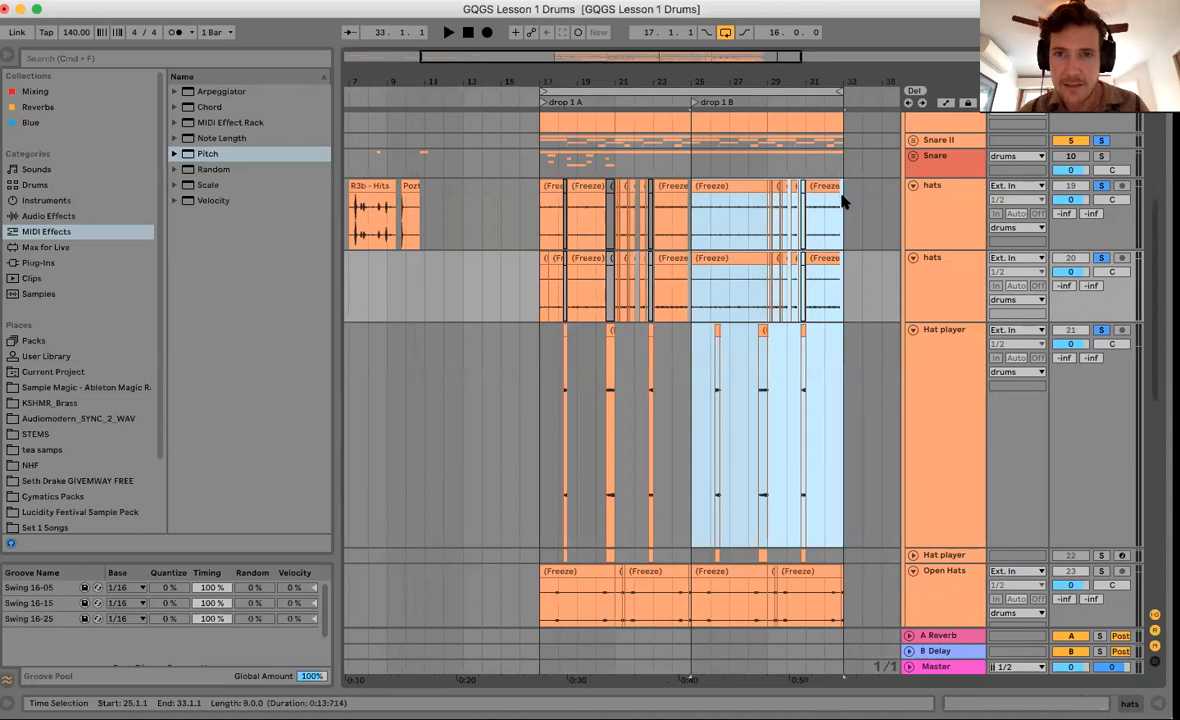
{"action": "key", "text": "Delete"}
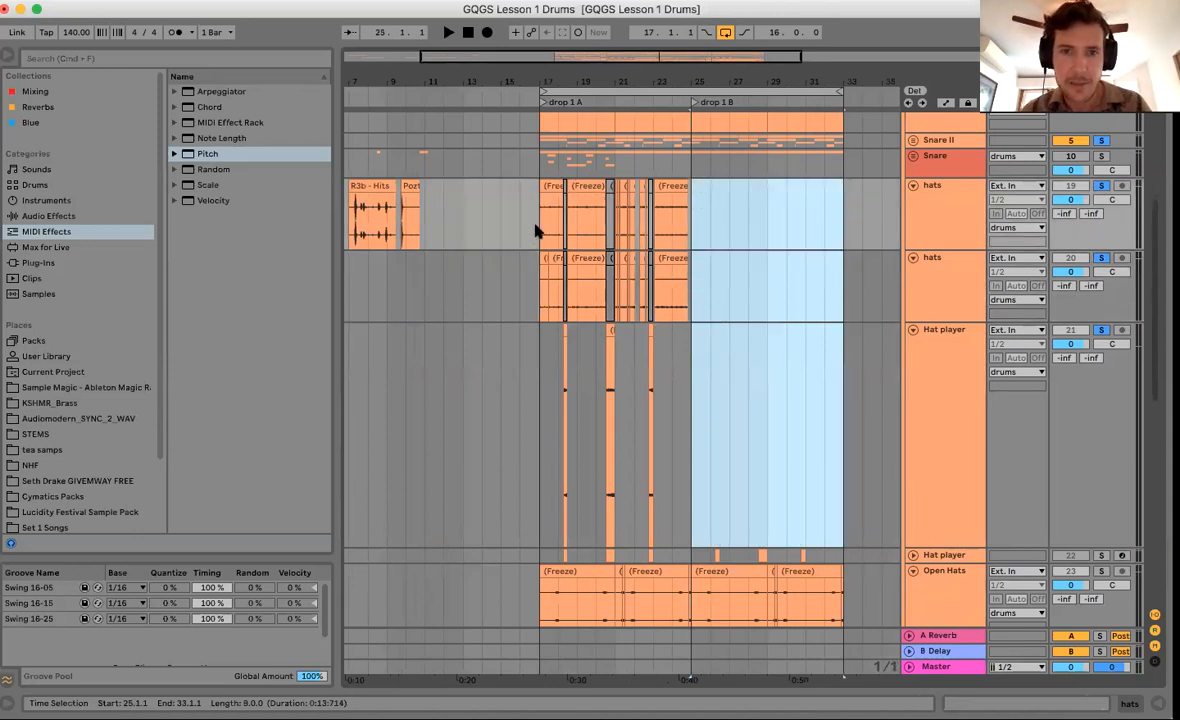
{"action": "key", "text": "super+v"}
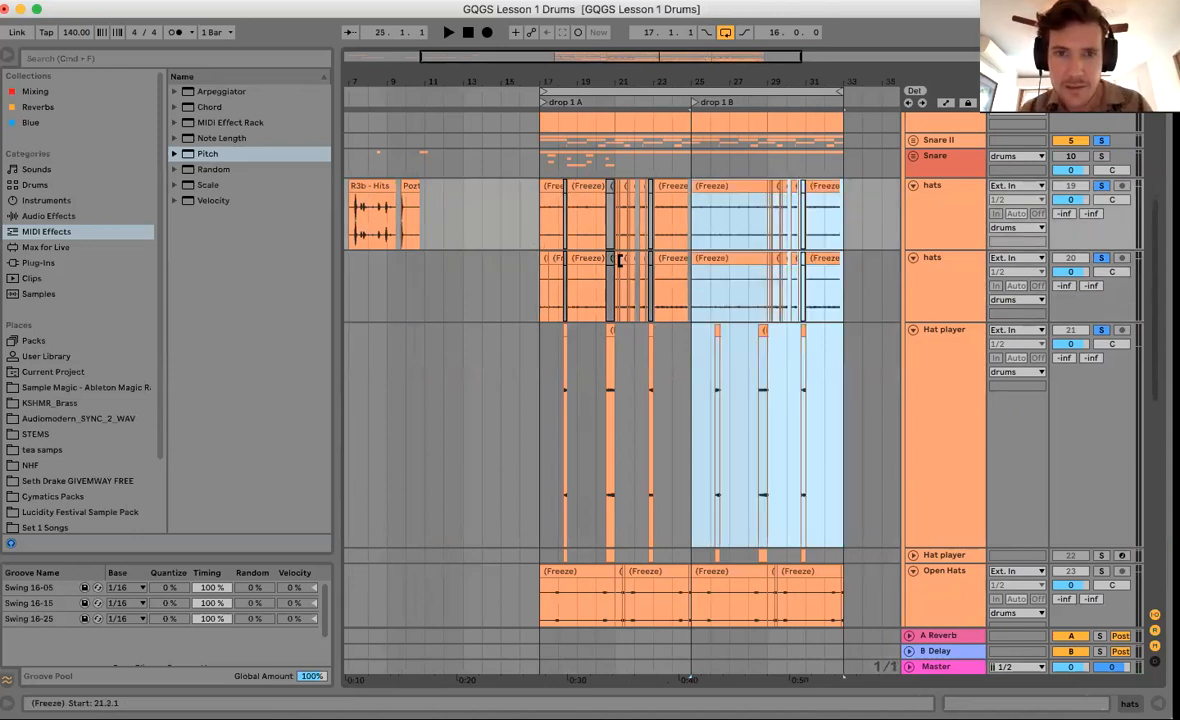
Delete bars 25–33 on the hat tracks and duplicate bars 17–25 into them.
{"action": "left_click", "coordinate": [693, 226]}
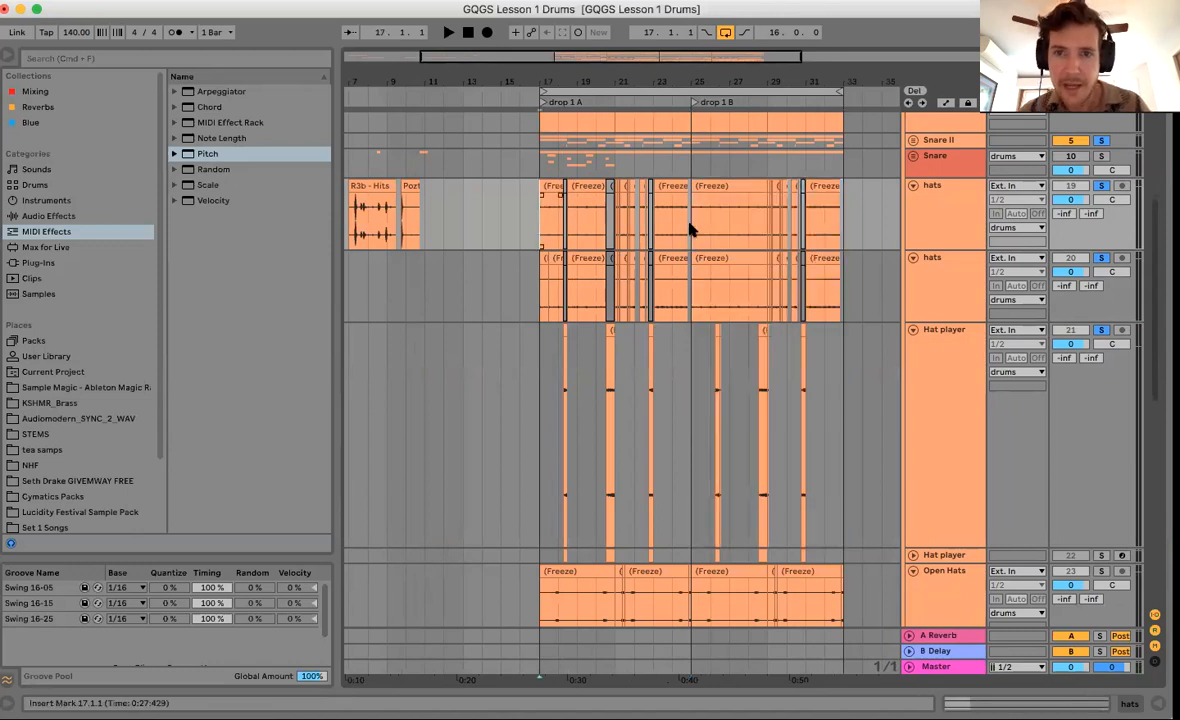
{"action": "left_click_drag", "start_coordinate": [805, 342], "coordinate": [845, 415]}
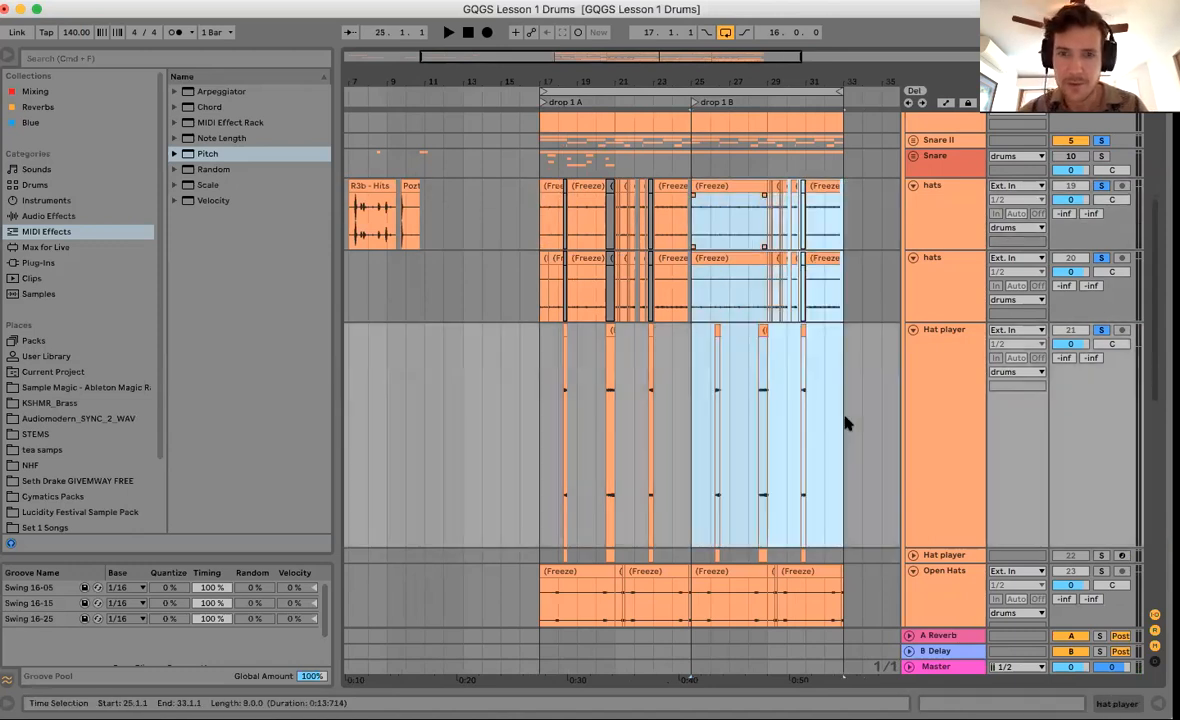
{"action": "key", "text": "Delete"}
{"action": "left_click_drag", "start_coordinate": [541, 229], "coordinate": [698, 461]}
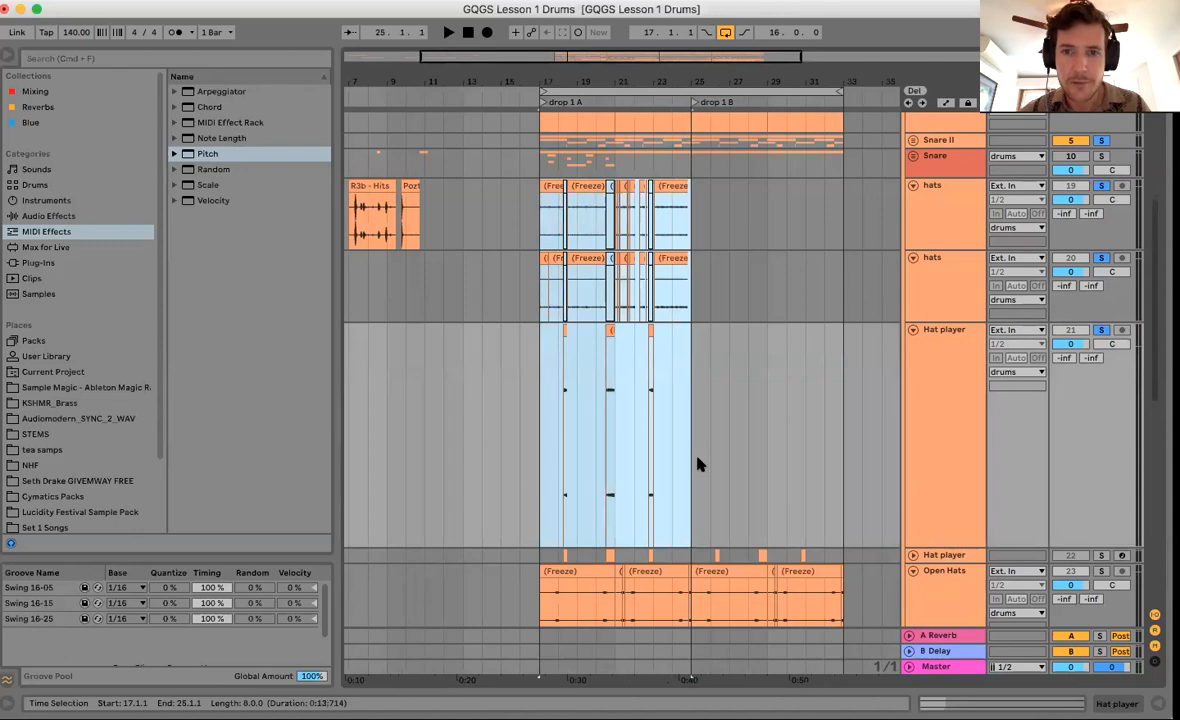
{"action": "key", "text": "super+d"}
Unfold the MIDI Hat player track and rename its instrument rack to 'Hat Player'.
{"action": "scroll", "coordinate": [800, 400], "scroll_direction": "down", "scroll_amount": 3}
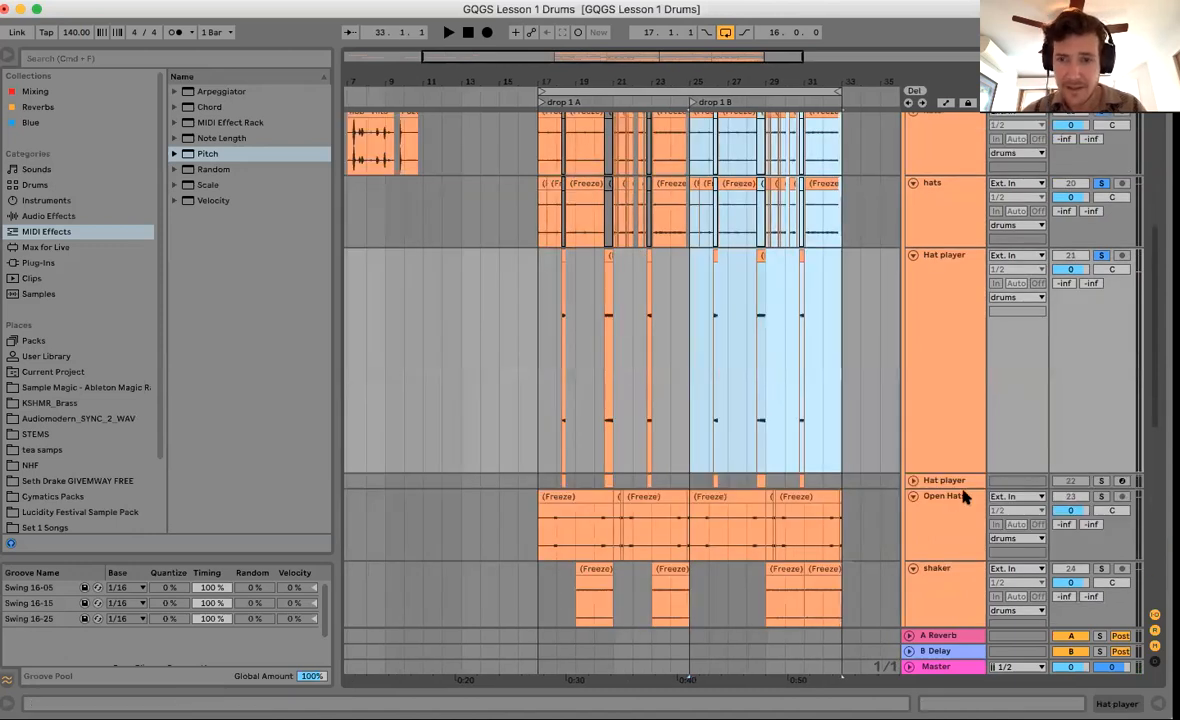
{"action": "left_click", "coordinate": [914, 481]}
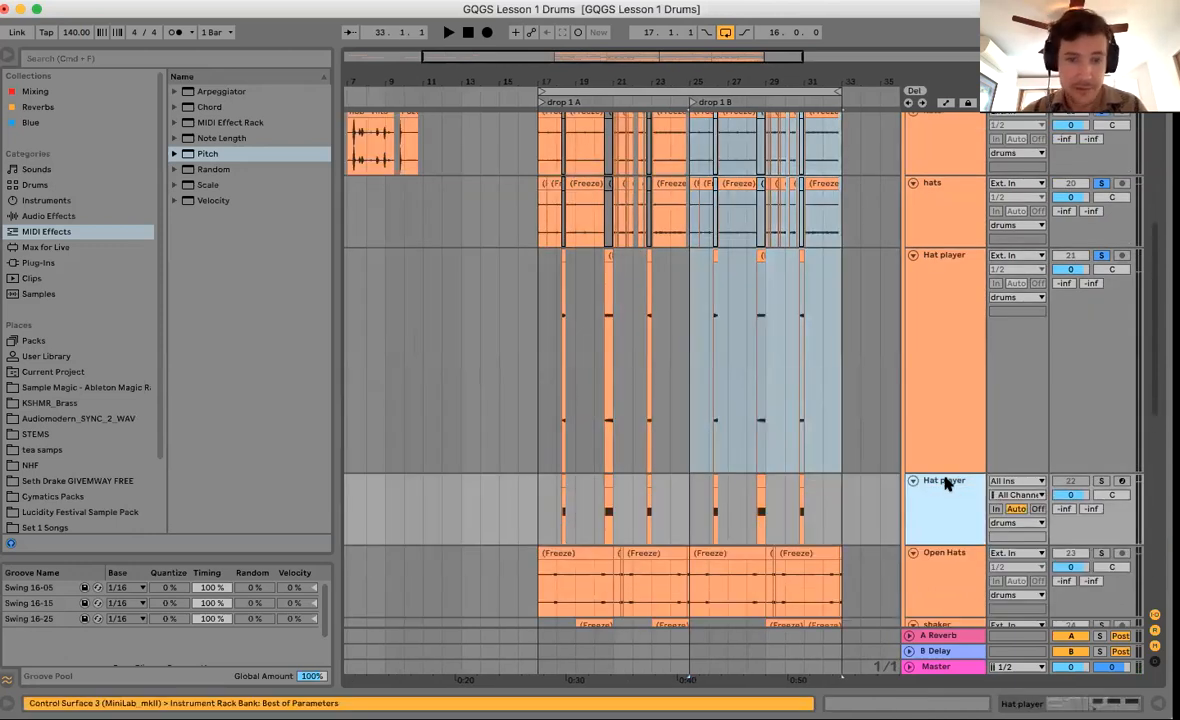
{"action": "double_click", "coordinate": [945, 481]}
{"action": "key", "text": "super+r"}
{"action": "type", "text": "Hat"}
{"action": "key", "text": "Return"}
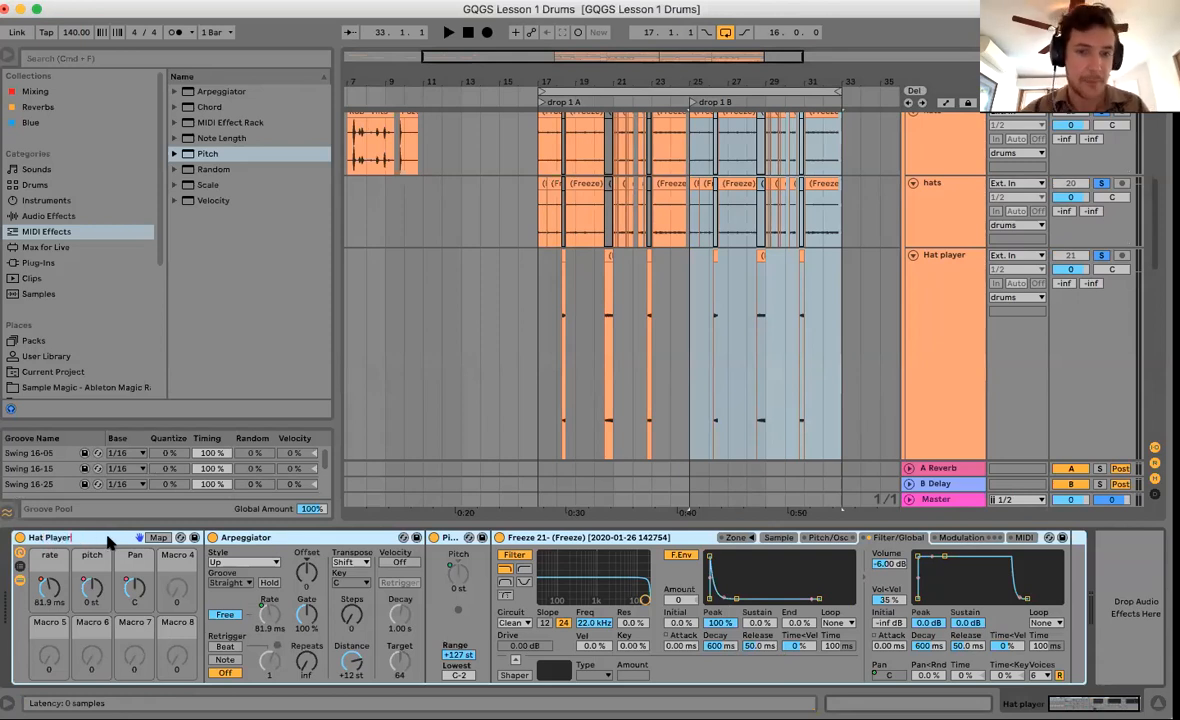
Hide the device panel and make the frozen Hat player lane shorter.
{"action": "left_click", "coordinate": [404, 459]}
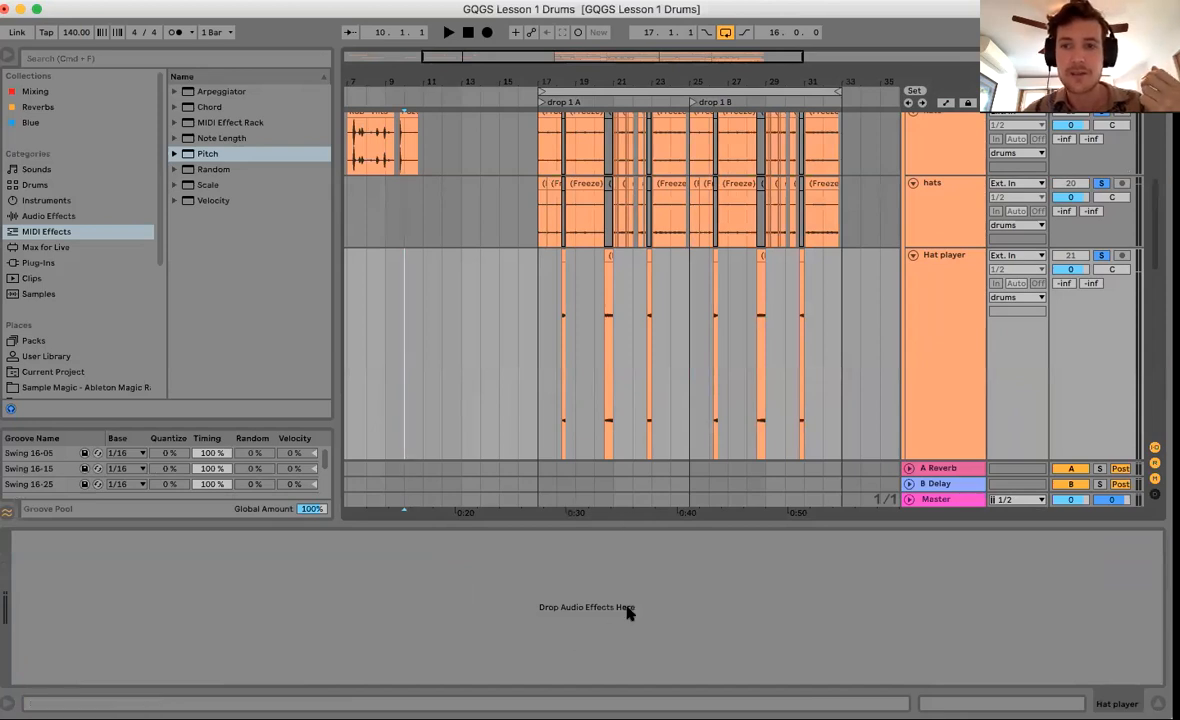
{"action": "key", "text": "alt+super+l"}
{"action": "left_click_drag", "start_coordinate": [939, 473], "coordinate": [940, 312]}
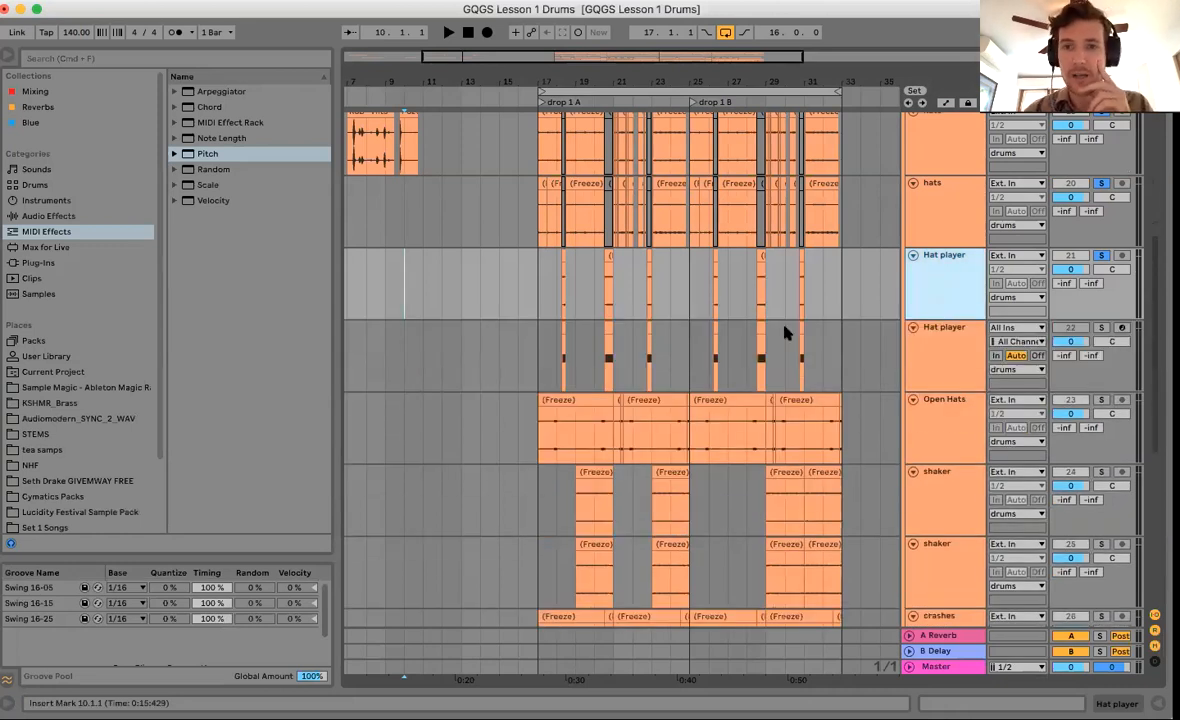
Play the drop from bar 17 through the Hat player rolls, stop, and select the track across the drop.
{"action": "scroll", "coordinate": [787, 333], "scroll_direction": "up", "scroll_amount": 3}
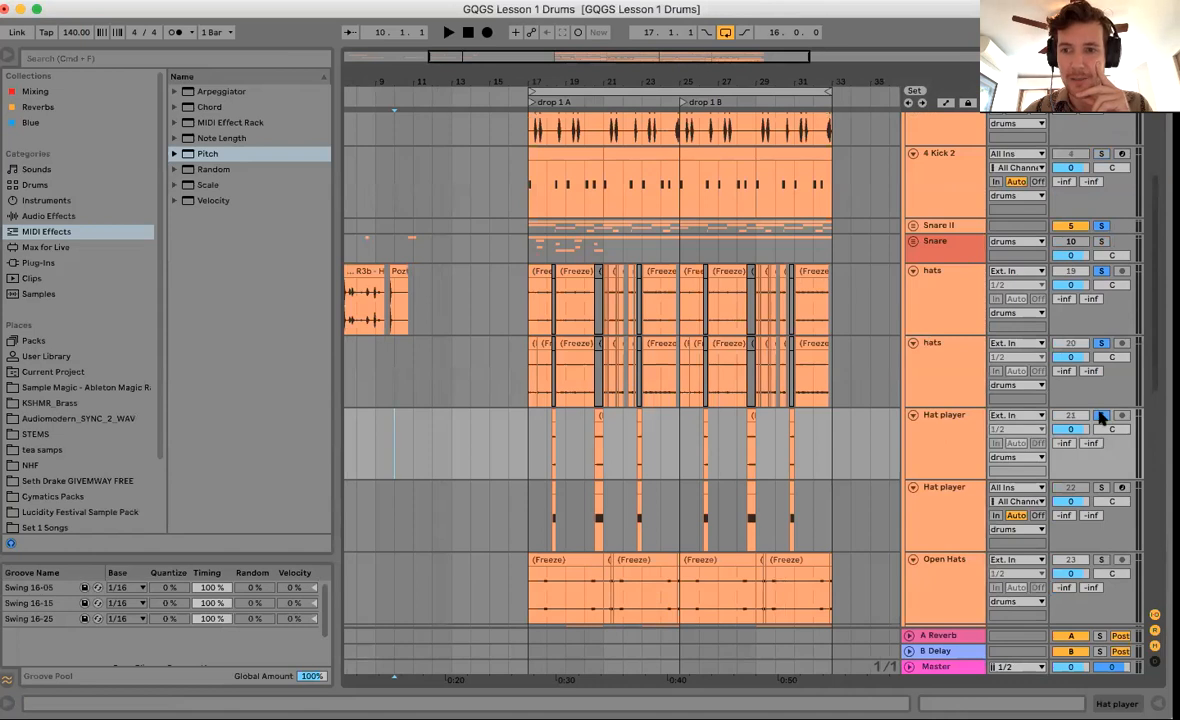
{"action": "left_click", "coordinate": [529, 453]}
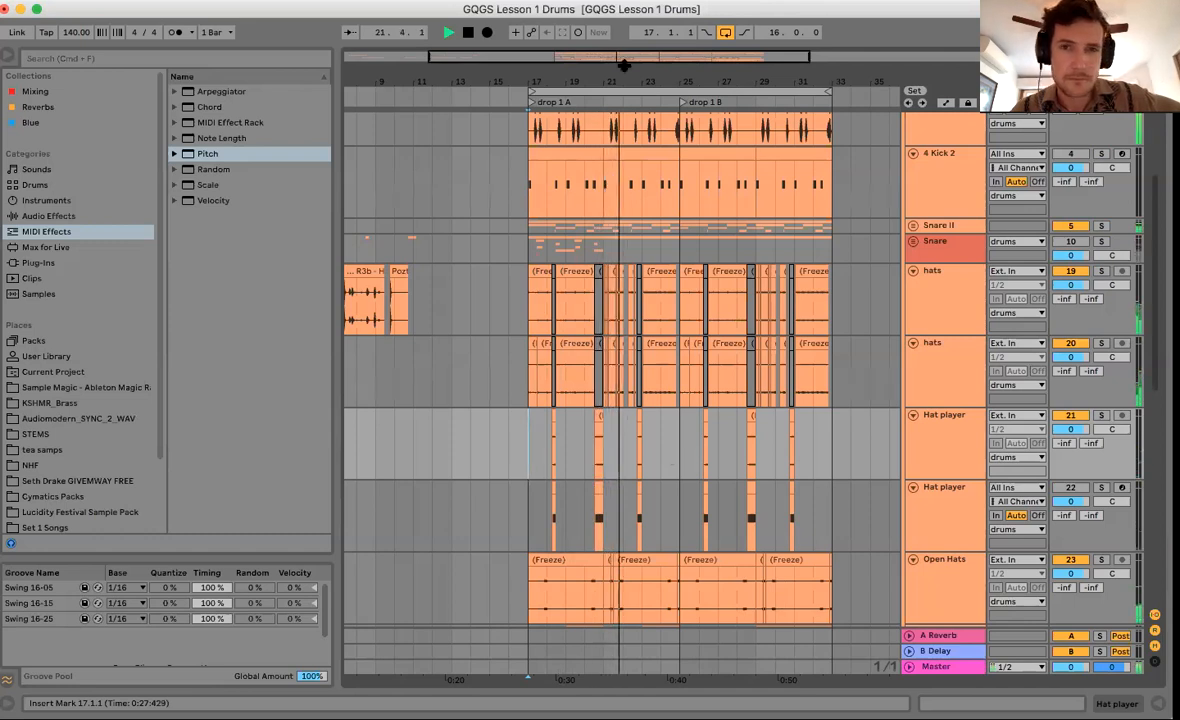
{"action": "mouse_move", "coordinate": [623, 64]}
{"action": "left_mouse_down"}
{"action": "mouse_move", "coordinate": [602, 77]}
{"action": "mouse_move", "coordinate": [601, 64]}
{"action": "left_mouse_up"}
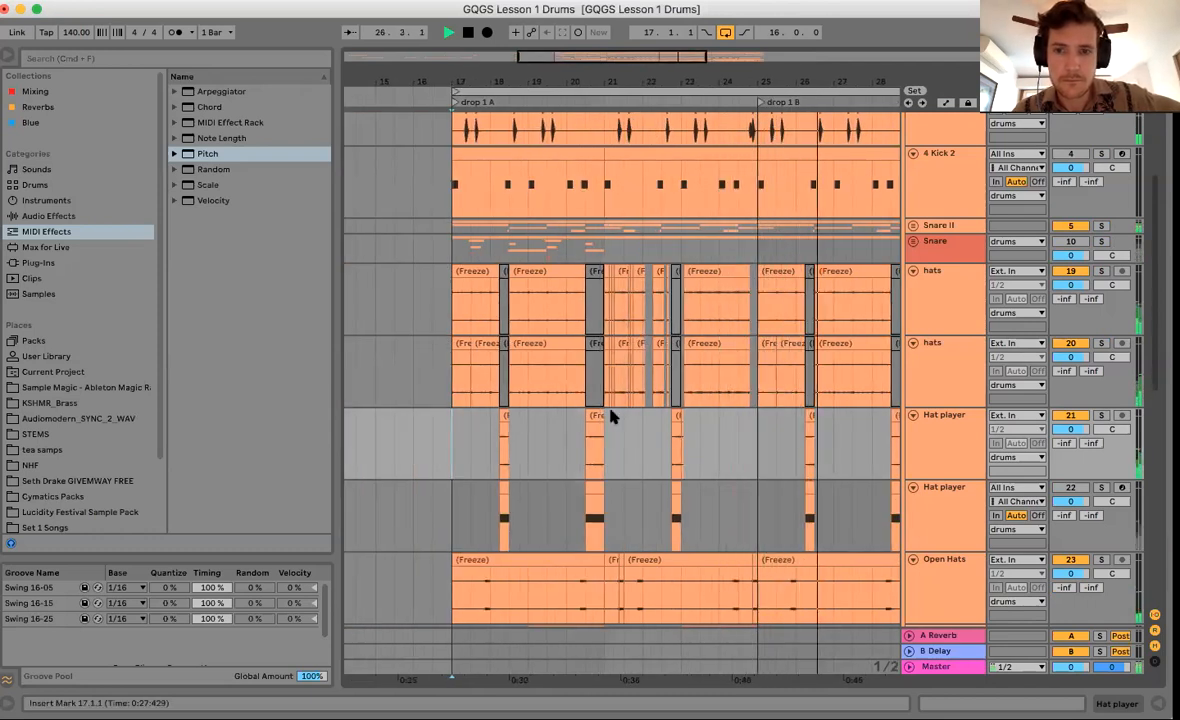
{"action": "scroll", "coordinate": [613, 417], "scroll_direction": "right", "scroll_amount": 1}
{"action": "scroll", "coordinate": [613, 417], "scroll_direction": "right", "scroll_amount": 3}
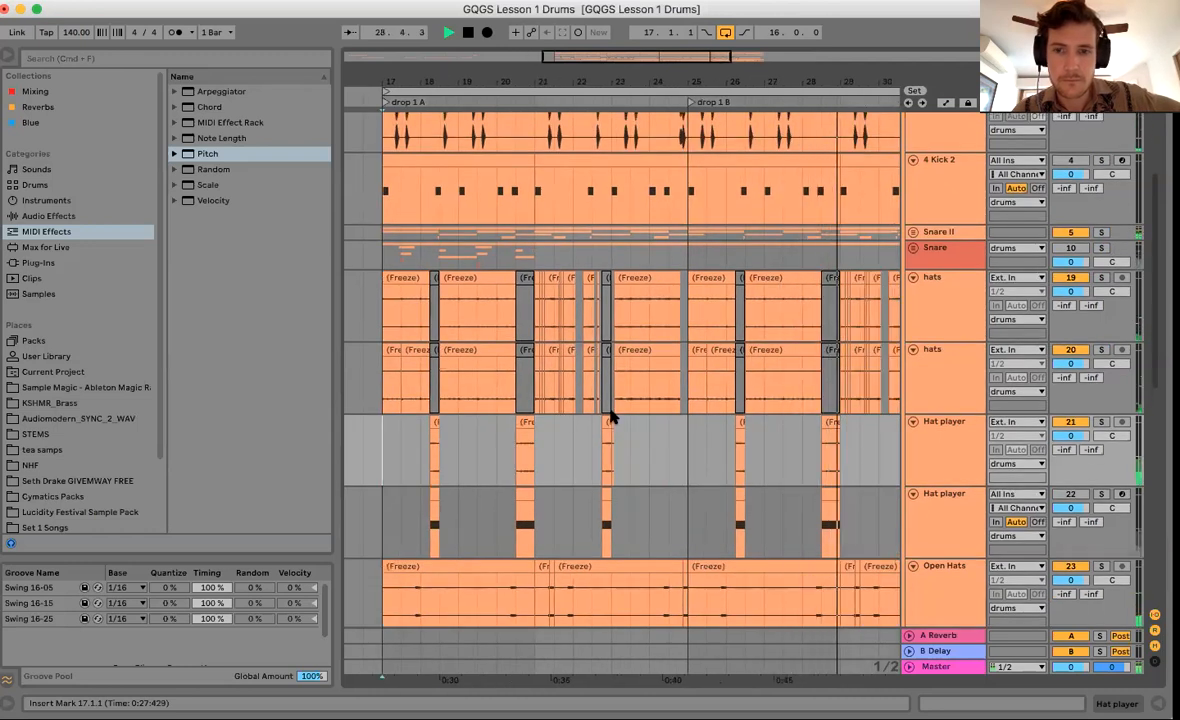
{"action": "scroll", "coordinate": [613, 417], "scroll_direction": "right", "scroll_amount": 4}
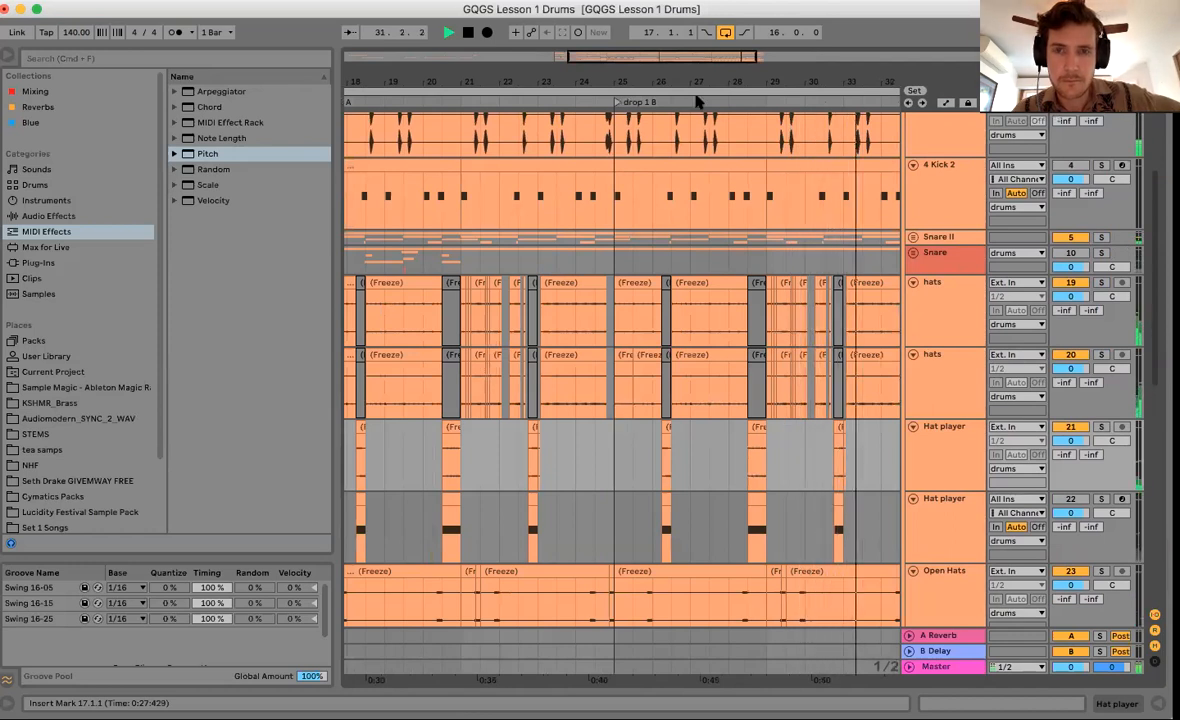
{"action": "left_click_drag", "start_coordinate": [702, 75], "coordinate": [702, 75]}
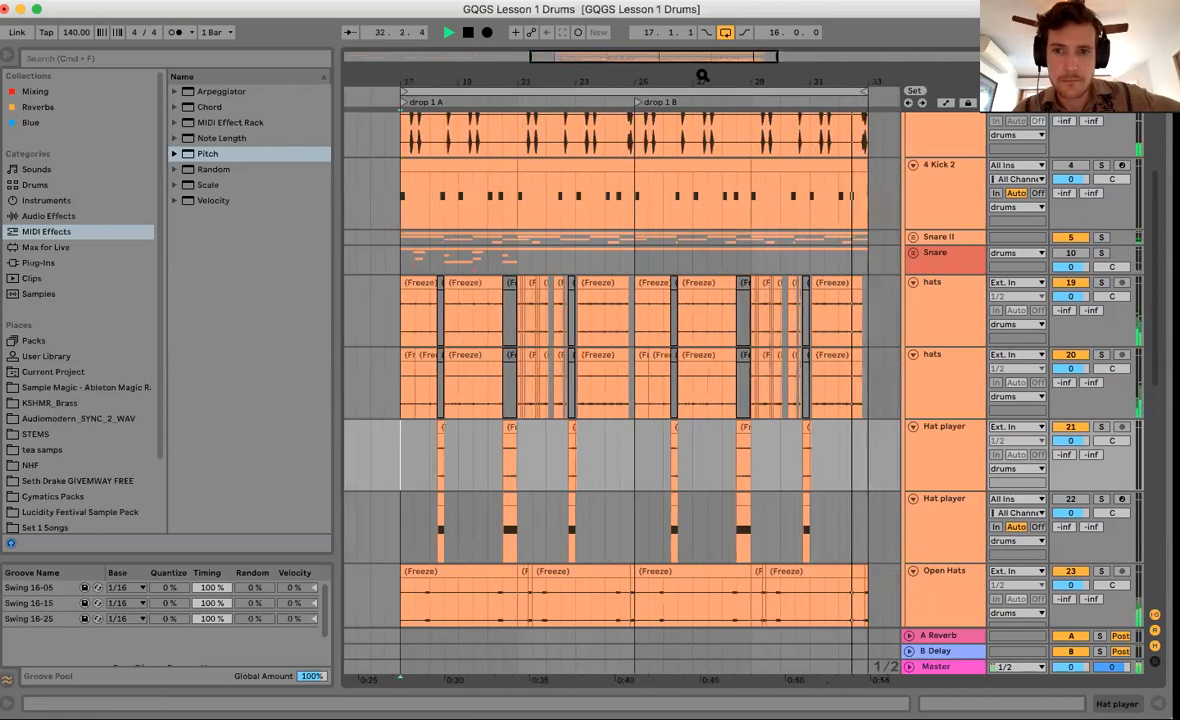
{"action": "key", "text": "space"}
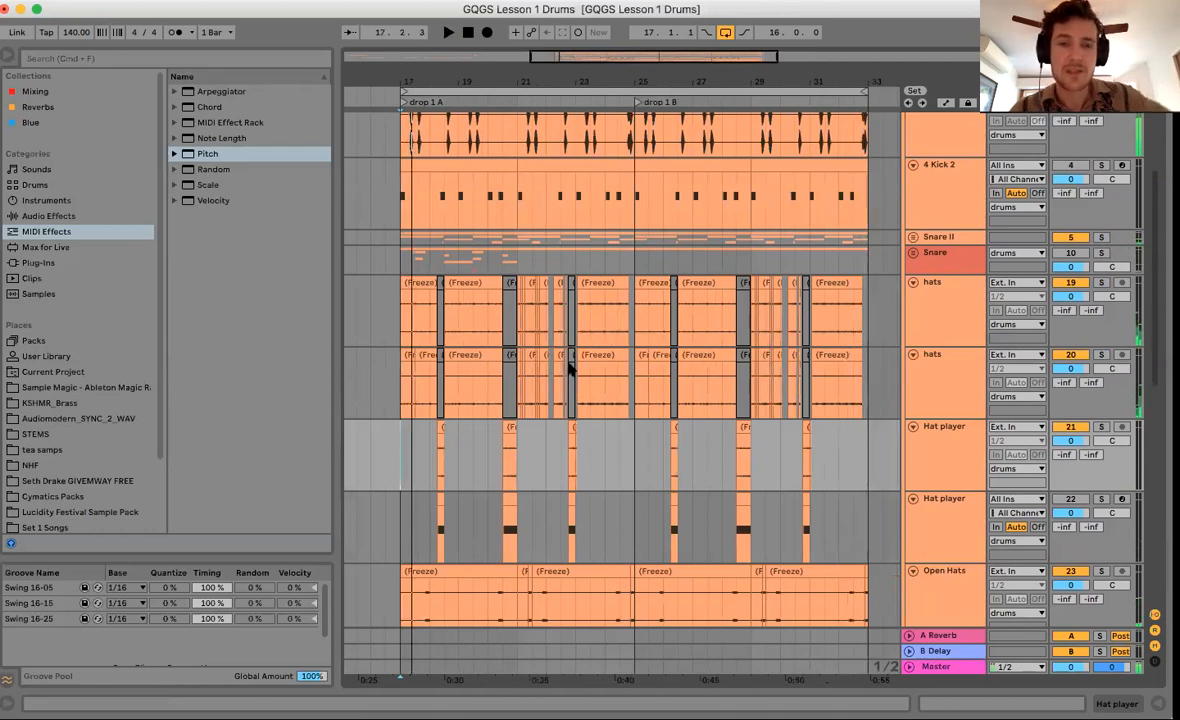
{"action": "left_click_drag", "start_coordinate": [407, 463], "coordinate": [866, 462]}
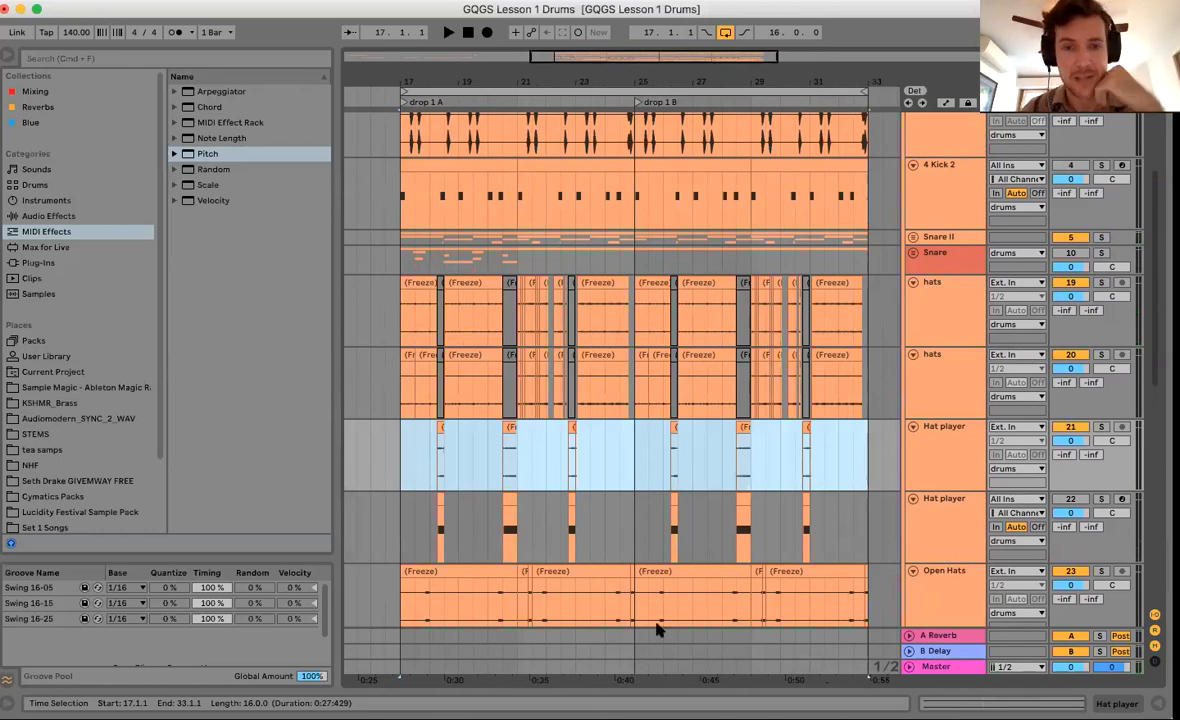
{"action": "left_click", "coordinate": [508, 477]}
{"action": "left_click_drag", "start_coordinate": [507, 473], "coordinate": [521, 468]}
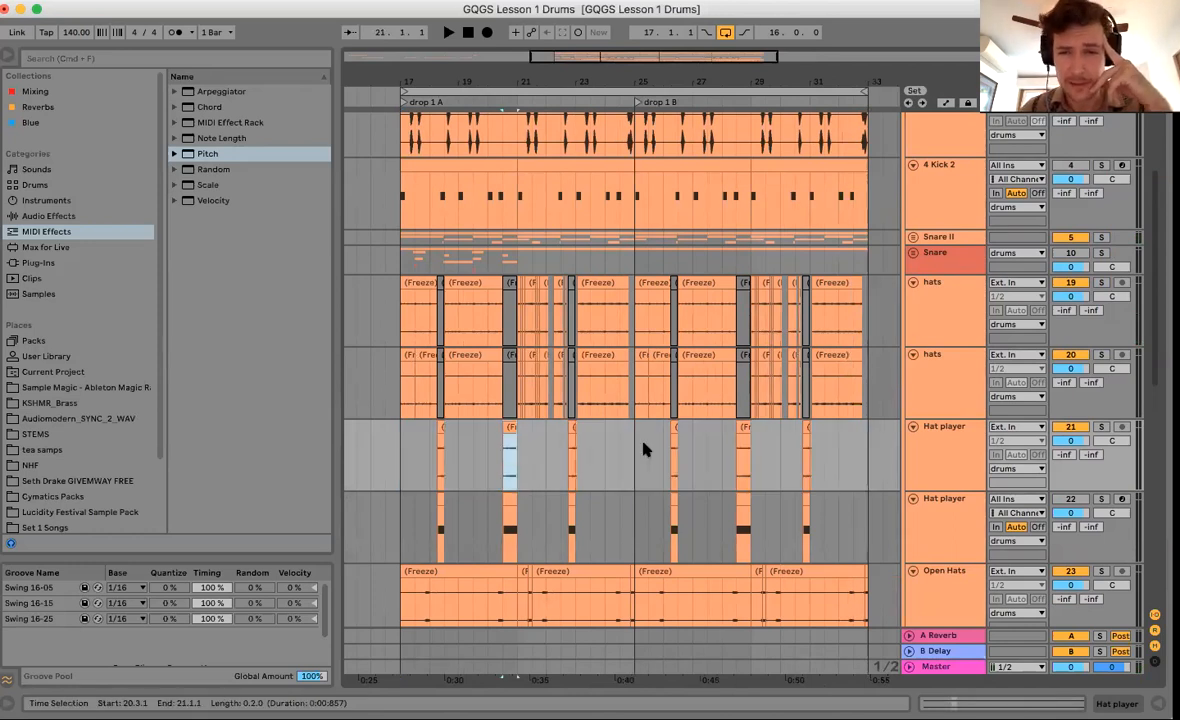
{"action": "left_click_drag", "start_coordinate": [739, 470], "coordinate": [751, 474]}
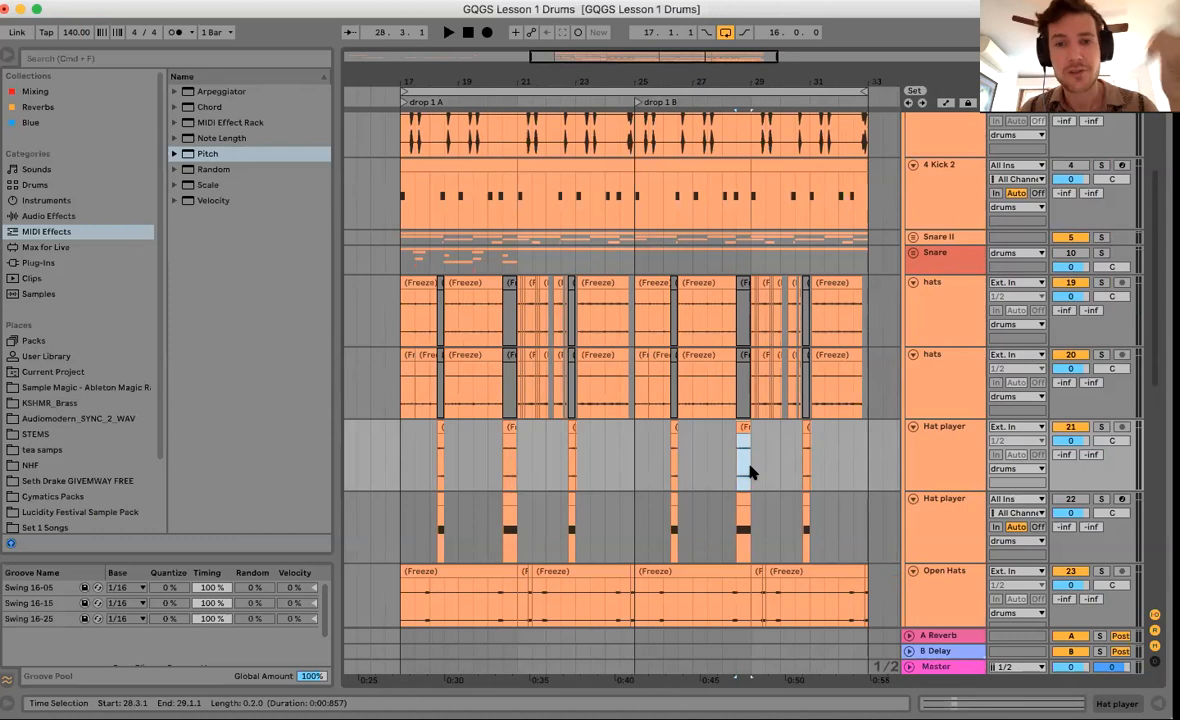
{"action": "left_click_drag", "start_coordinate": [724, 545], "coordinate": [750, 545]}
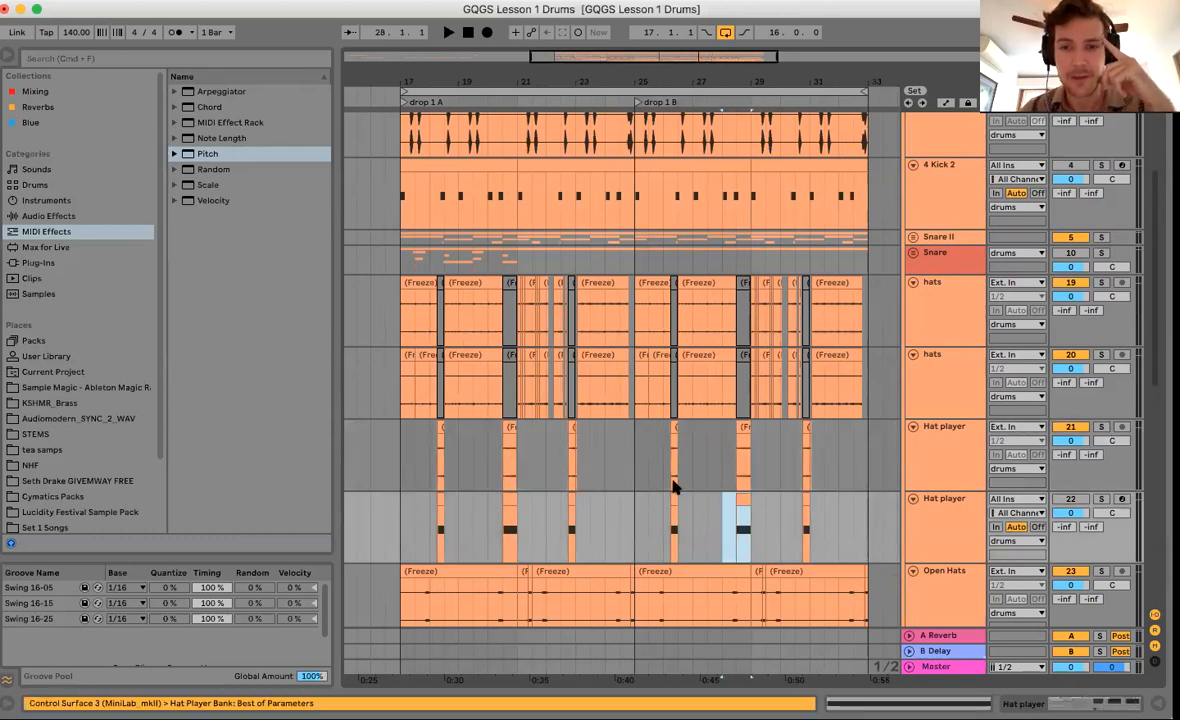